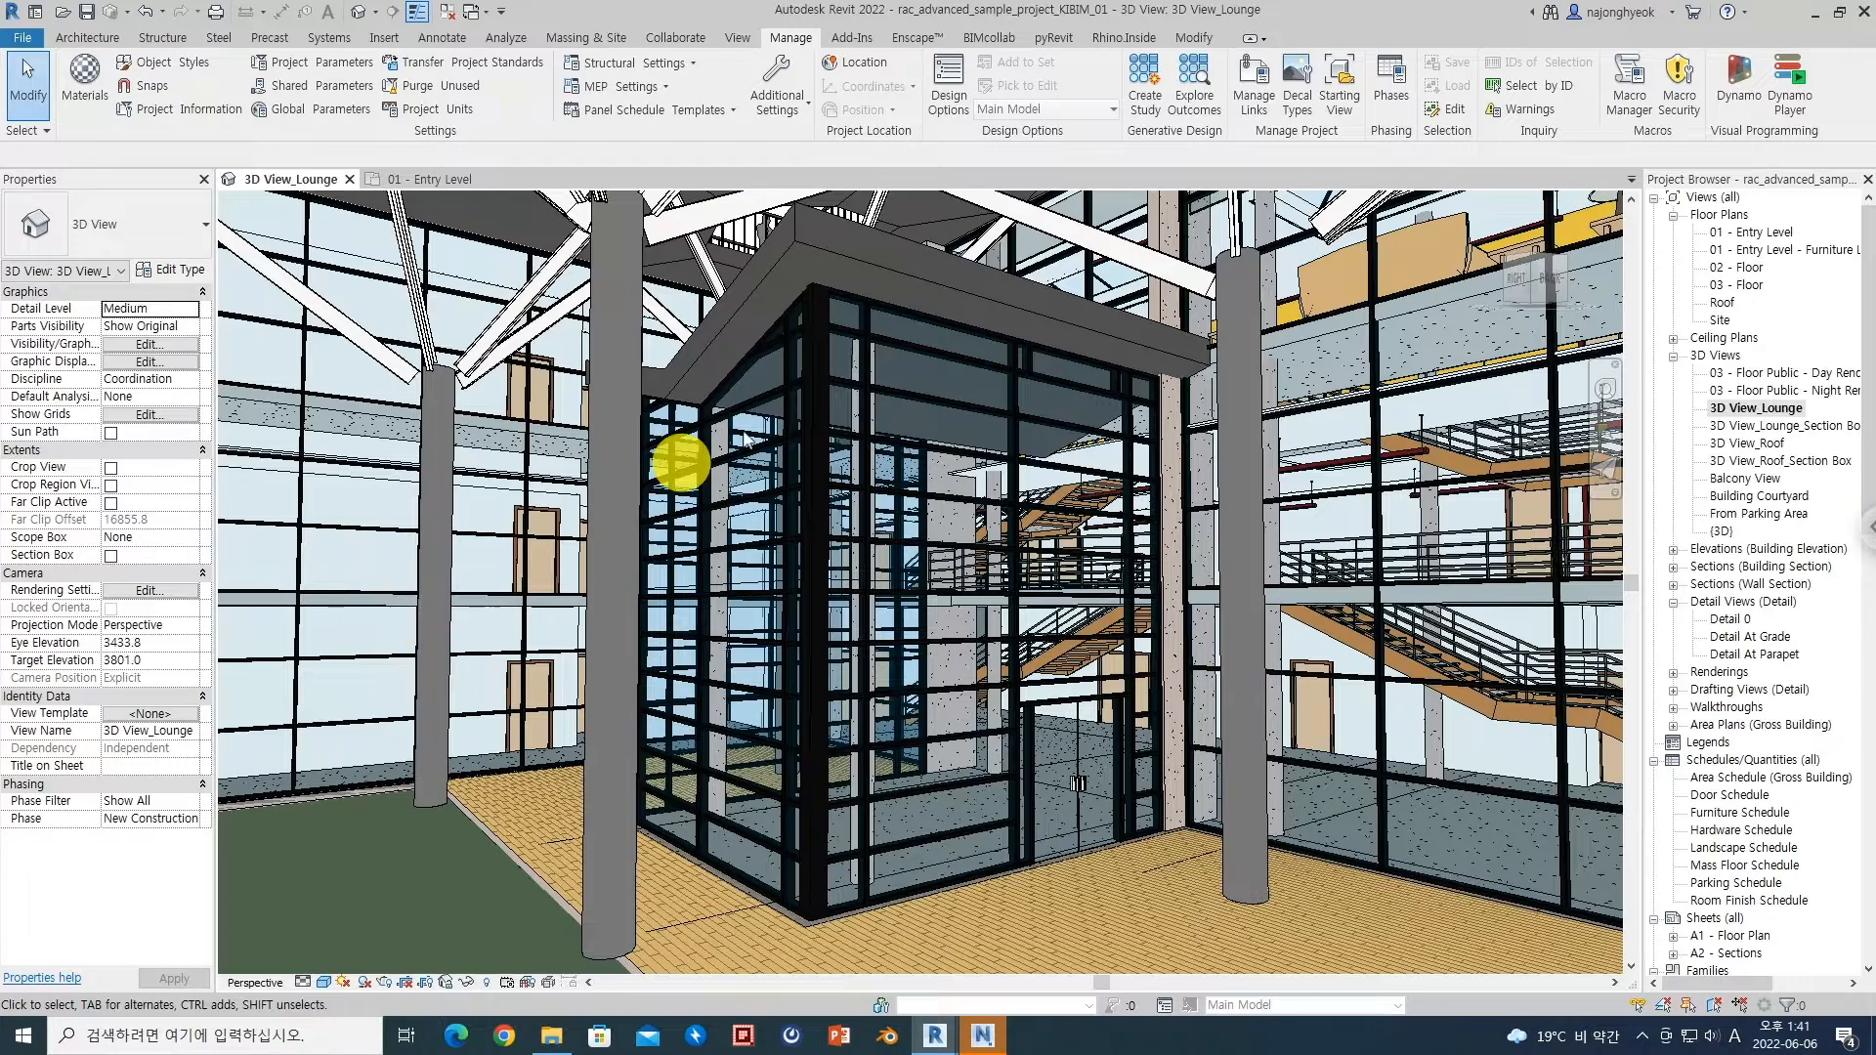
Step: Launch Rhino from Revit through Rhino.Inside and return to the Revit lounge model
left_click(1125, 39)
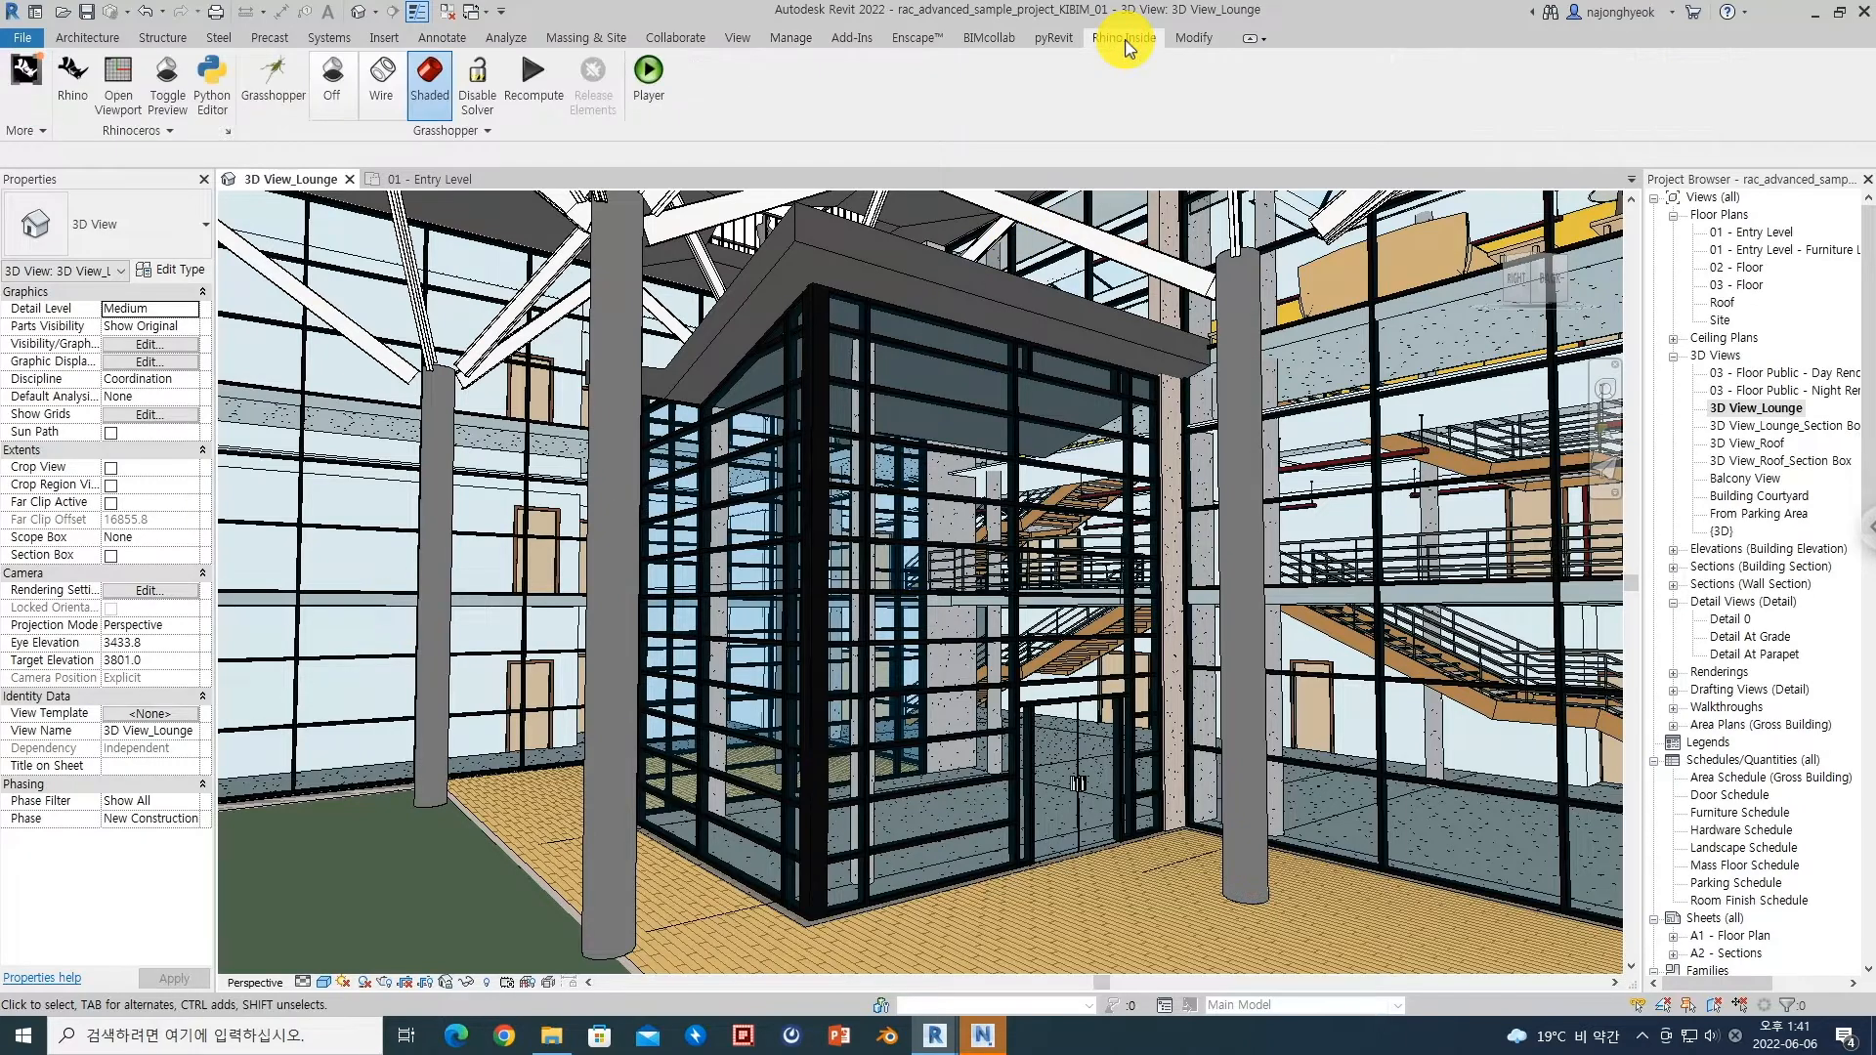
left_click(70, 72)
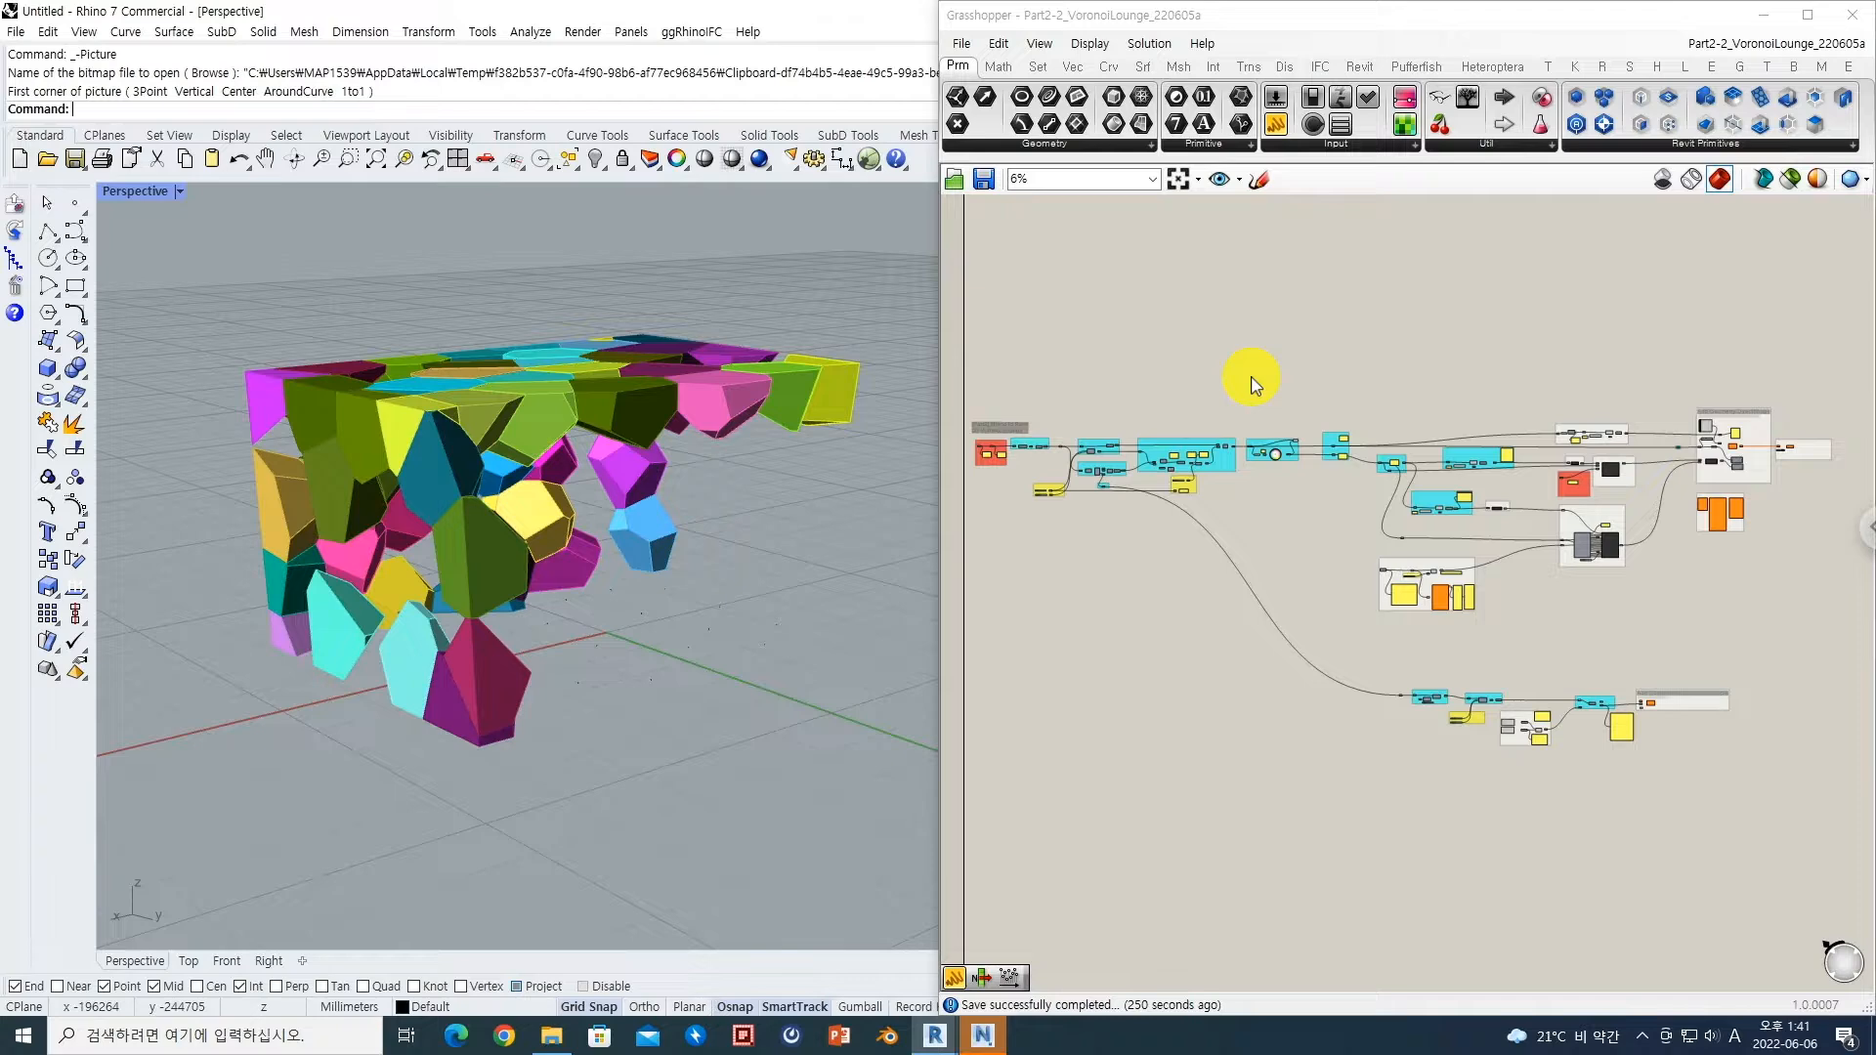
left_click(1766, 16)
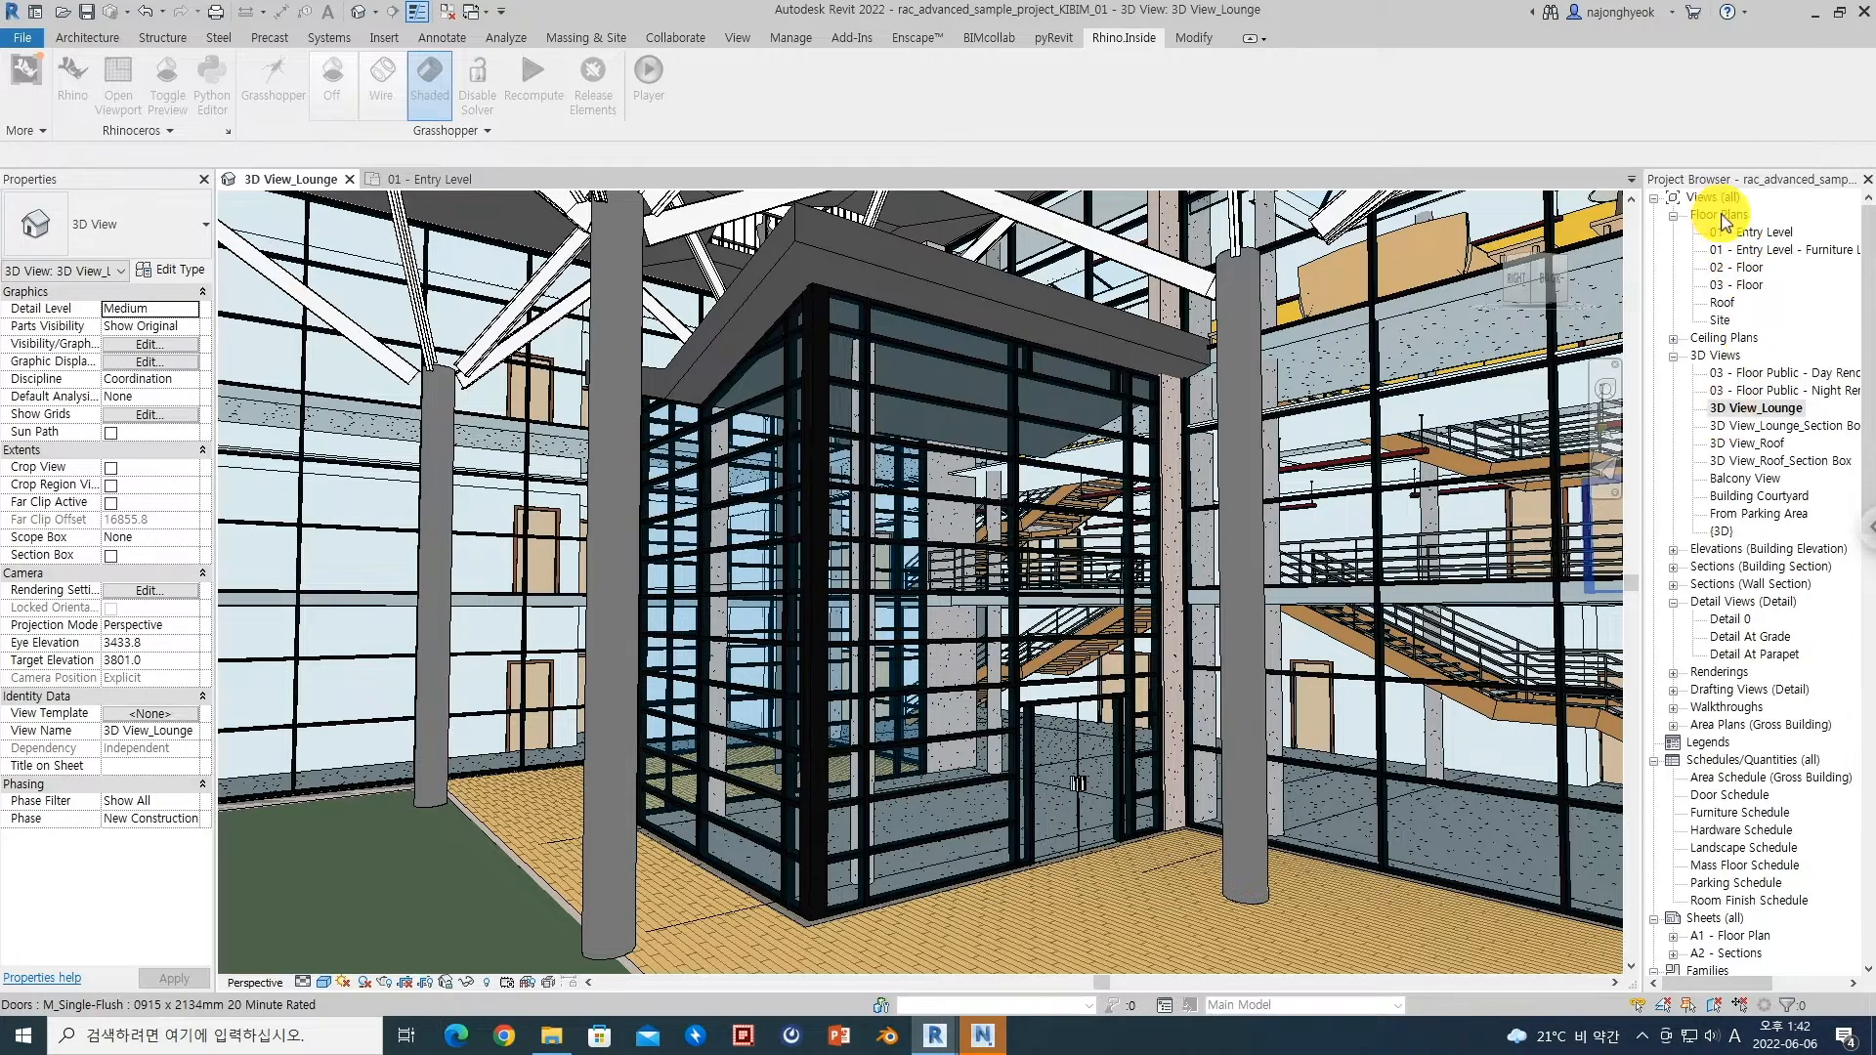
Step: Open the 01 - Entry Level floor plan and select the Lounge 120 room rather than its tag
double_click(1744, 234)
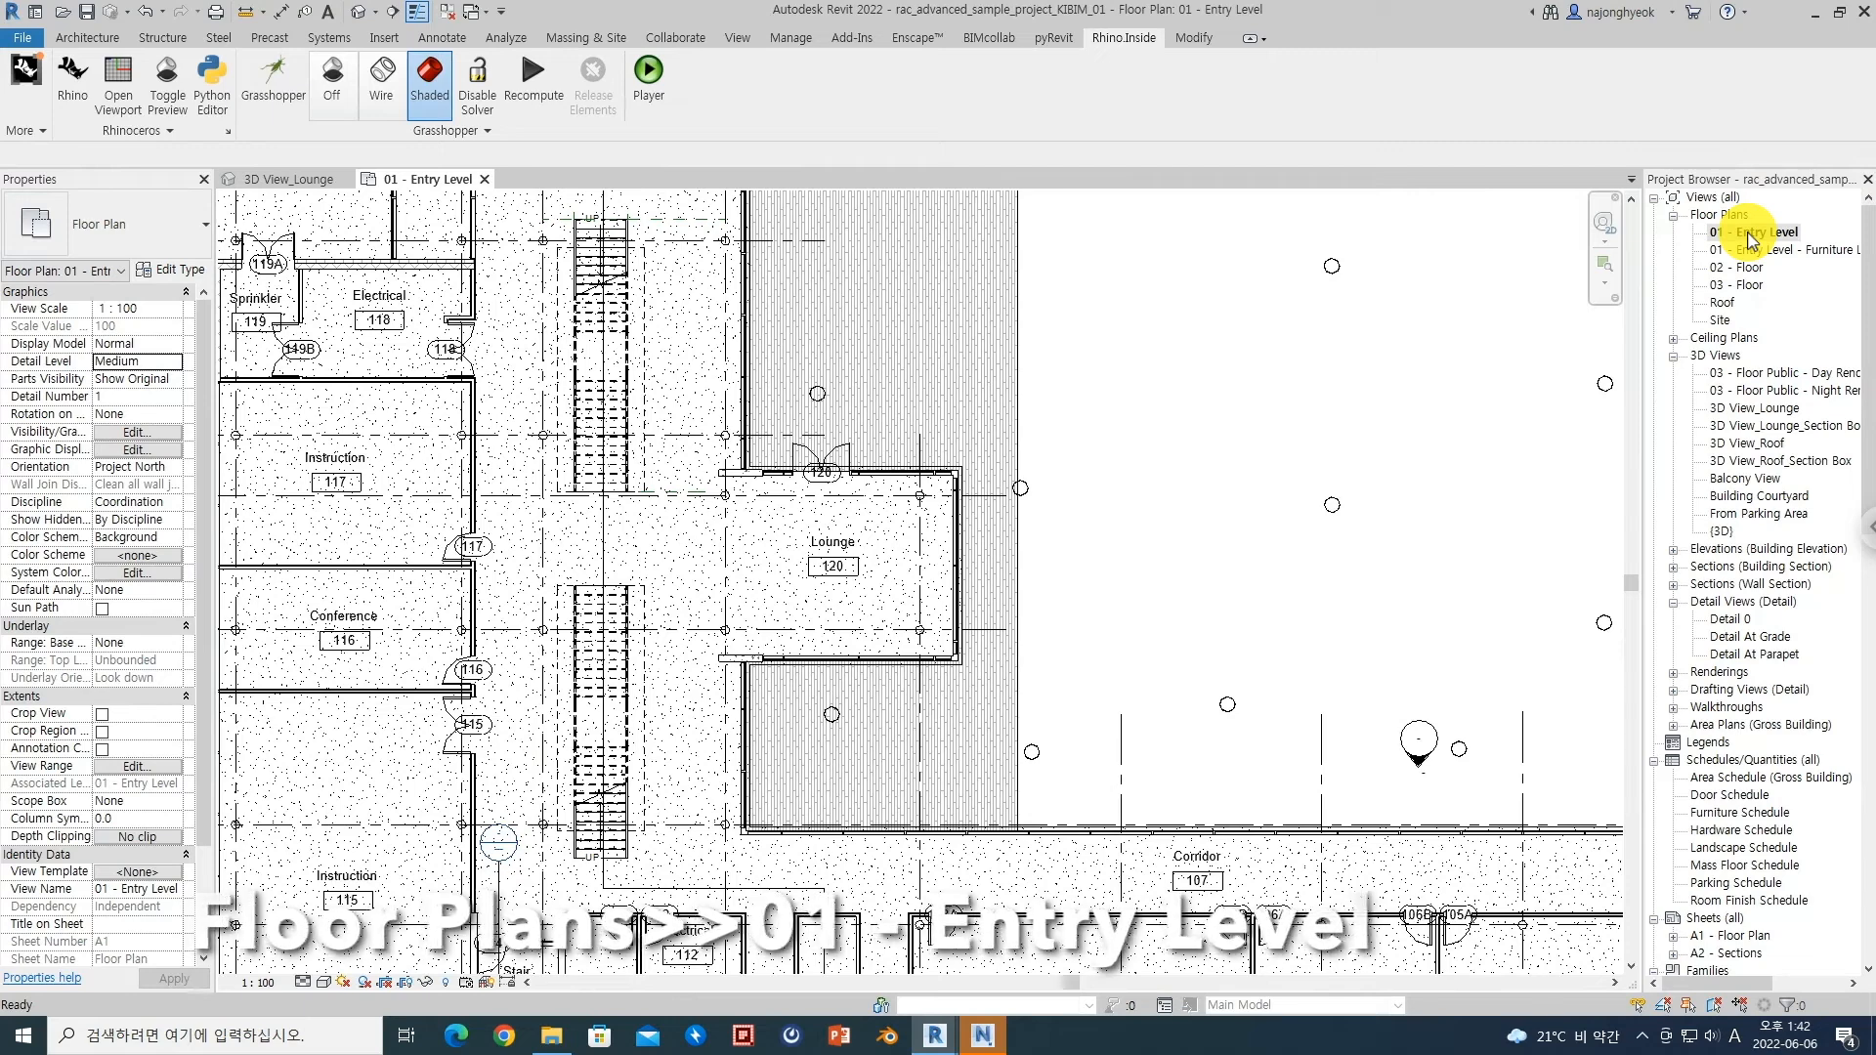
scroll(1021, 672, "down", 5)
scroll(1186, 673, "up", 2)
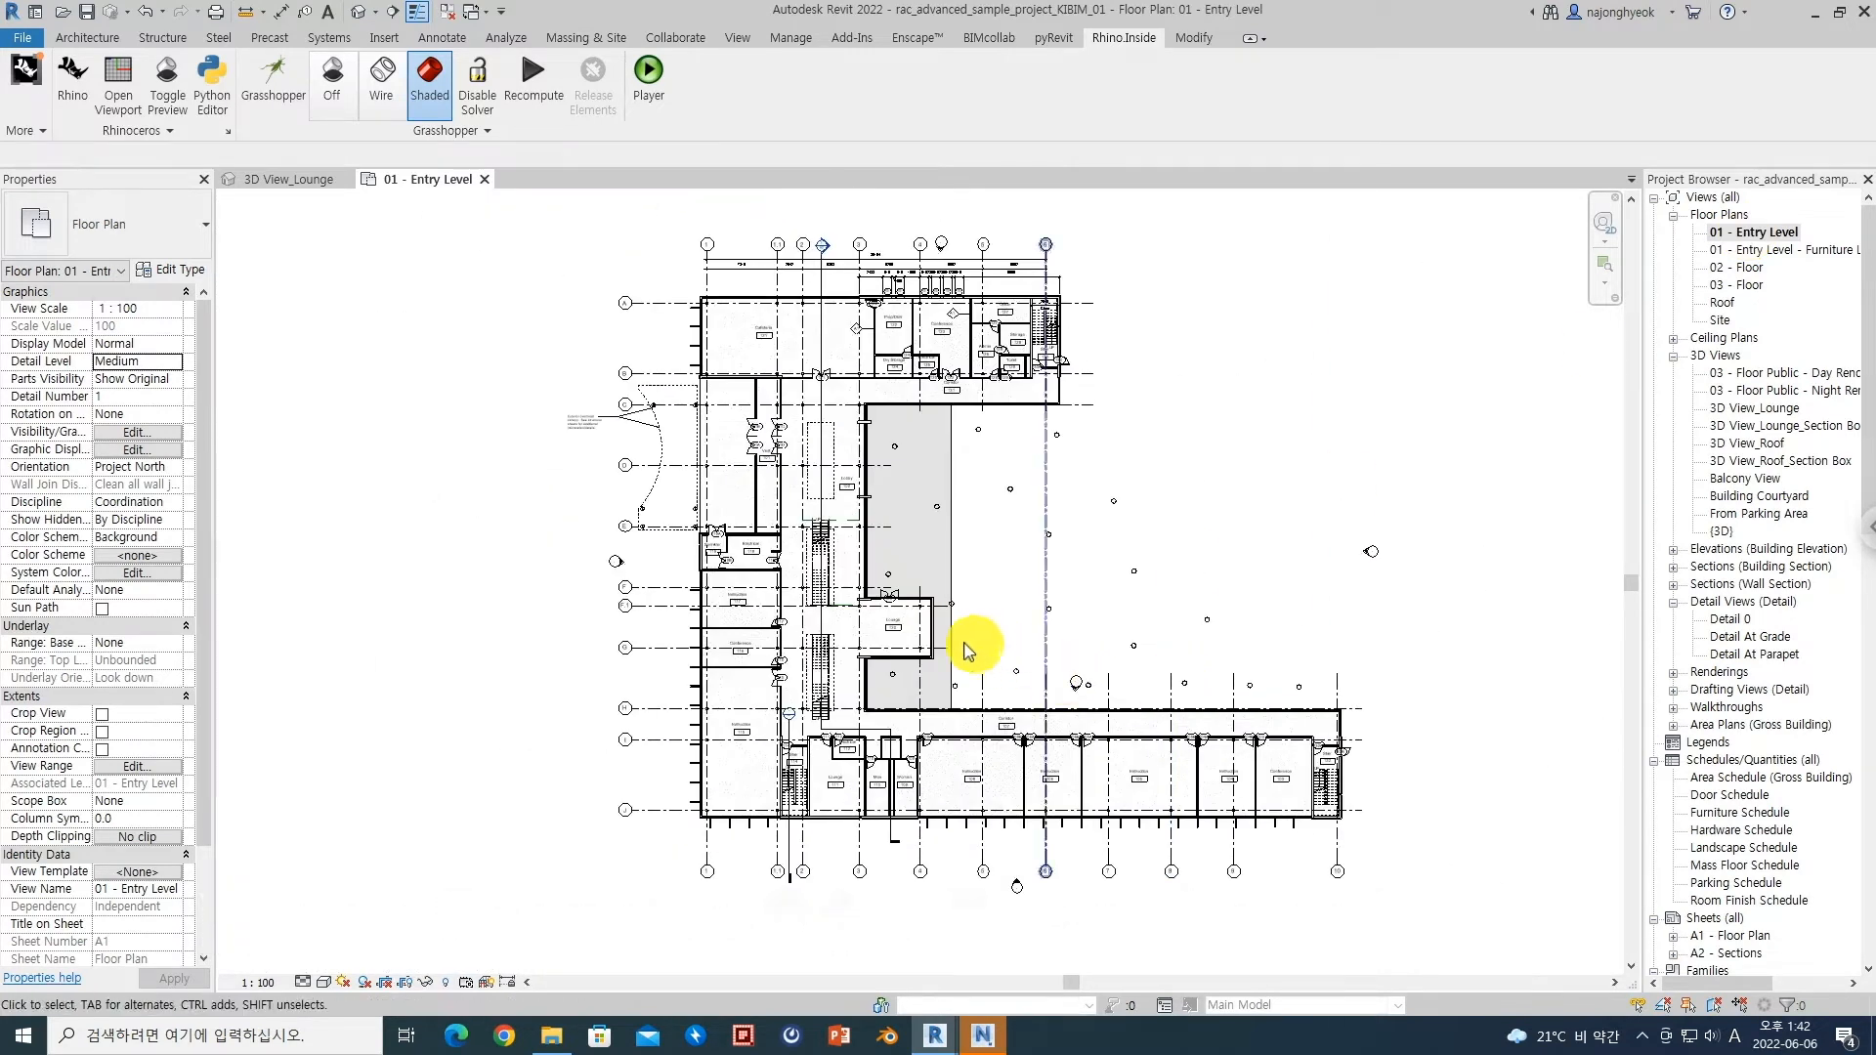
scroll(865, 637, "up", 3)
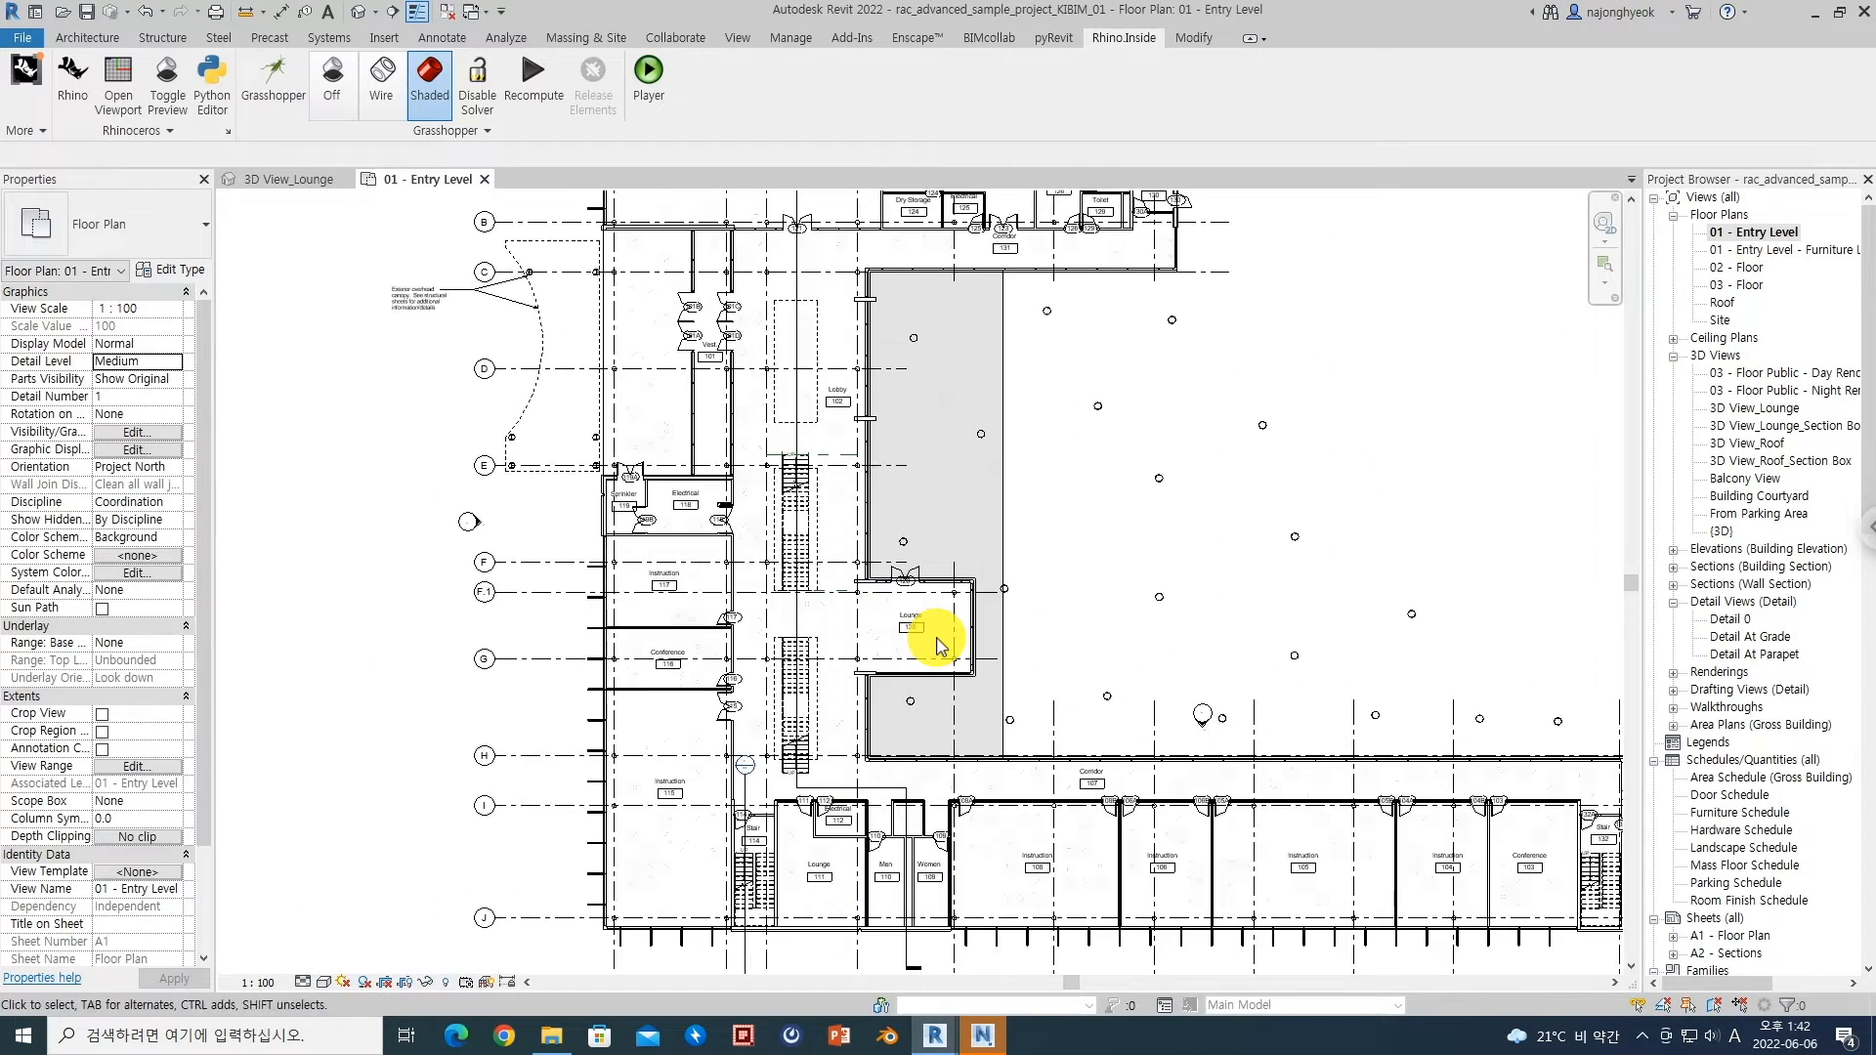
scroll(936, 645, "up", 7)
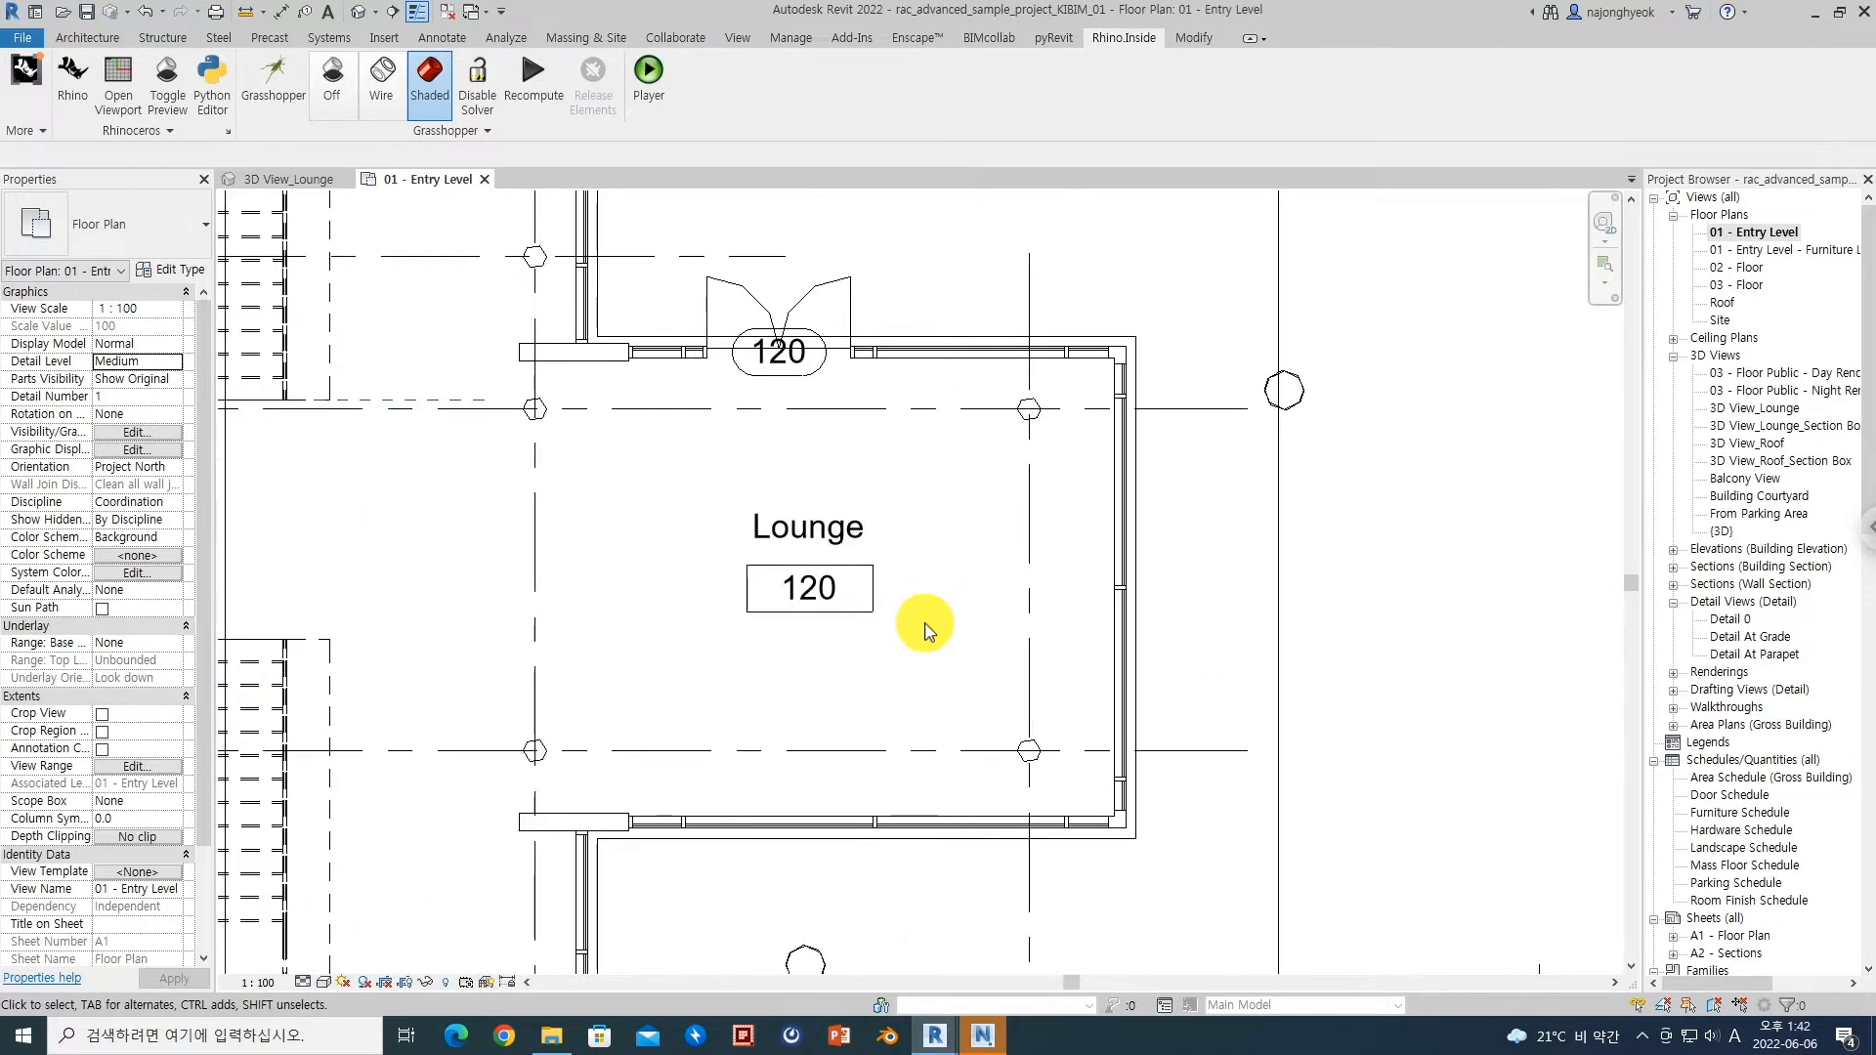
scroll(923, 625, "down", 3)
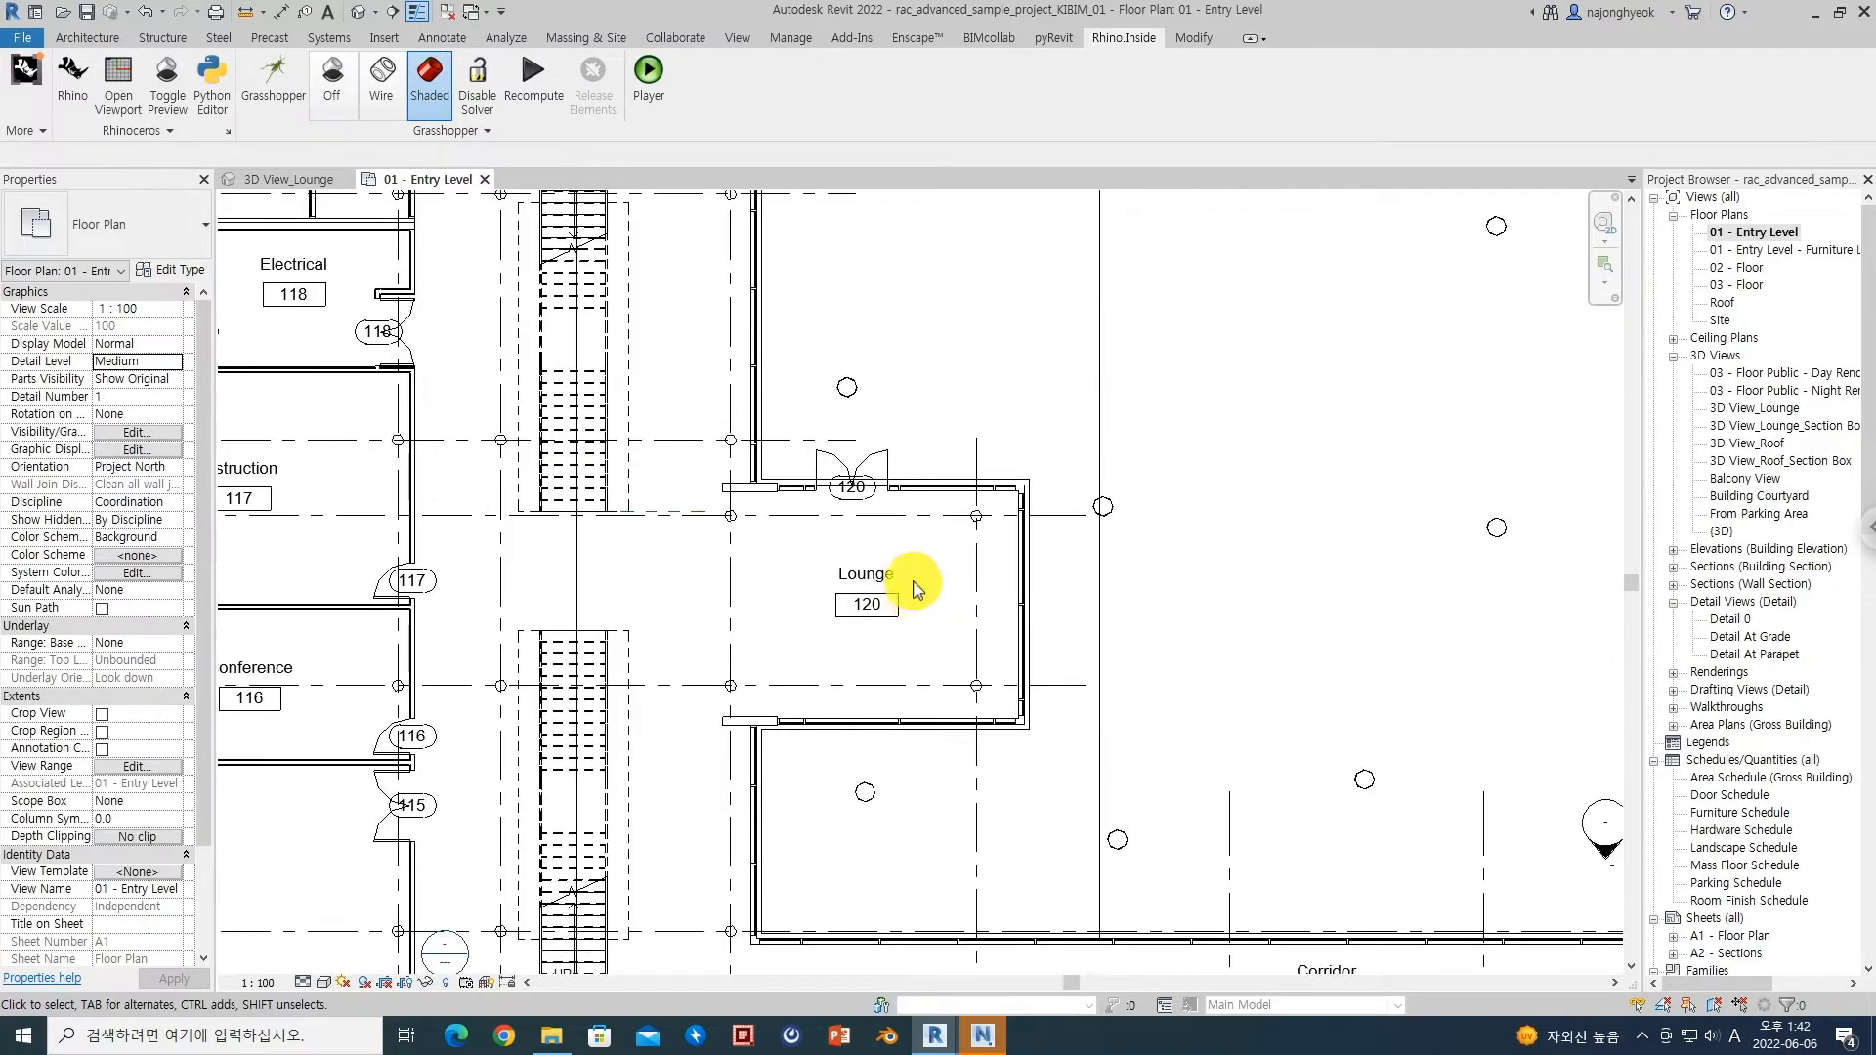
scroll(909, 587, "down", 2)
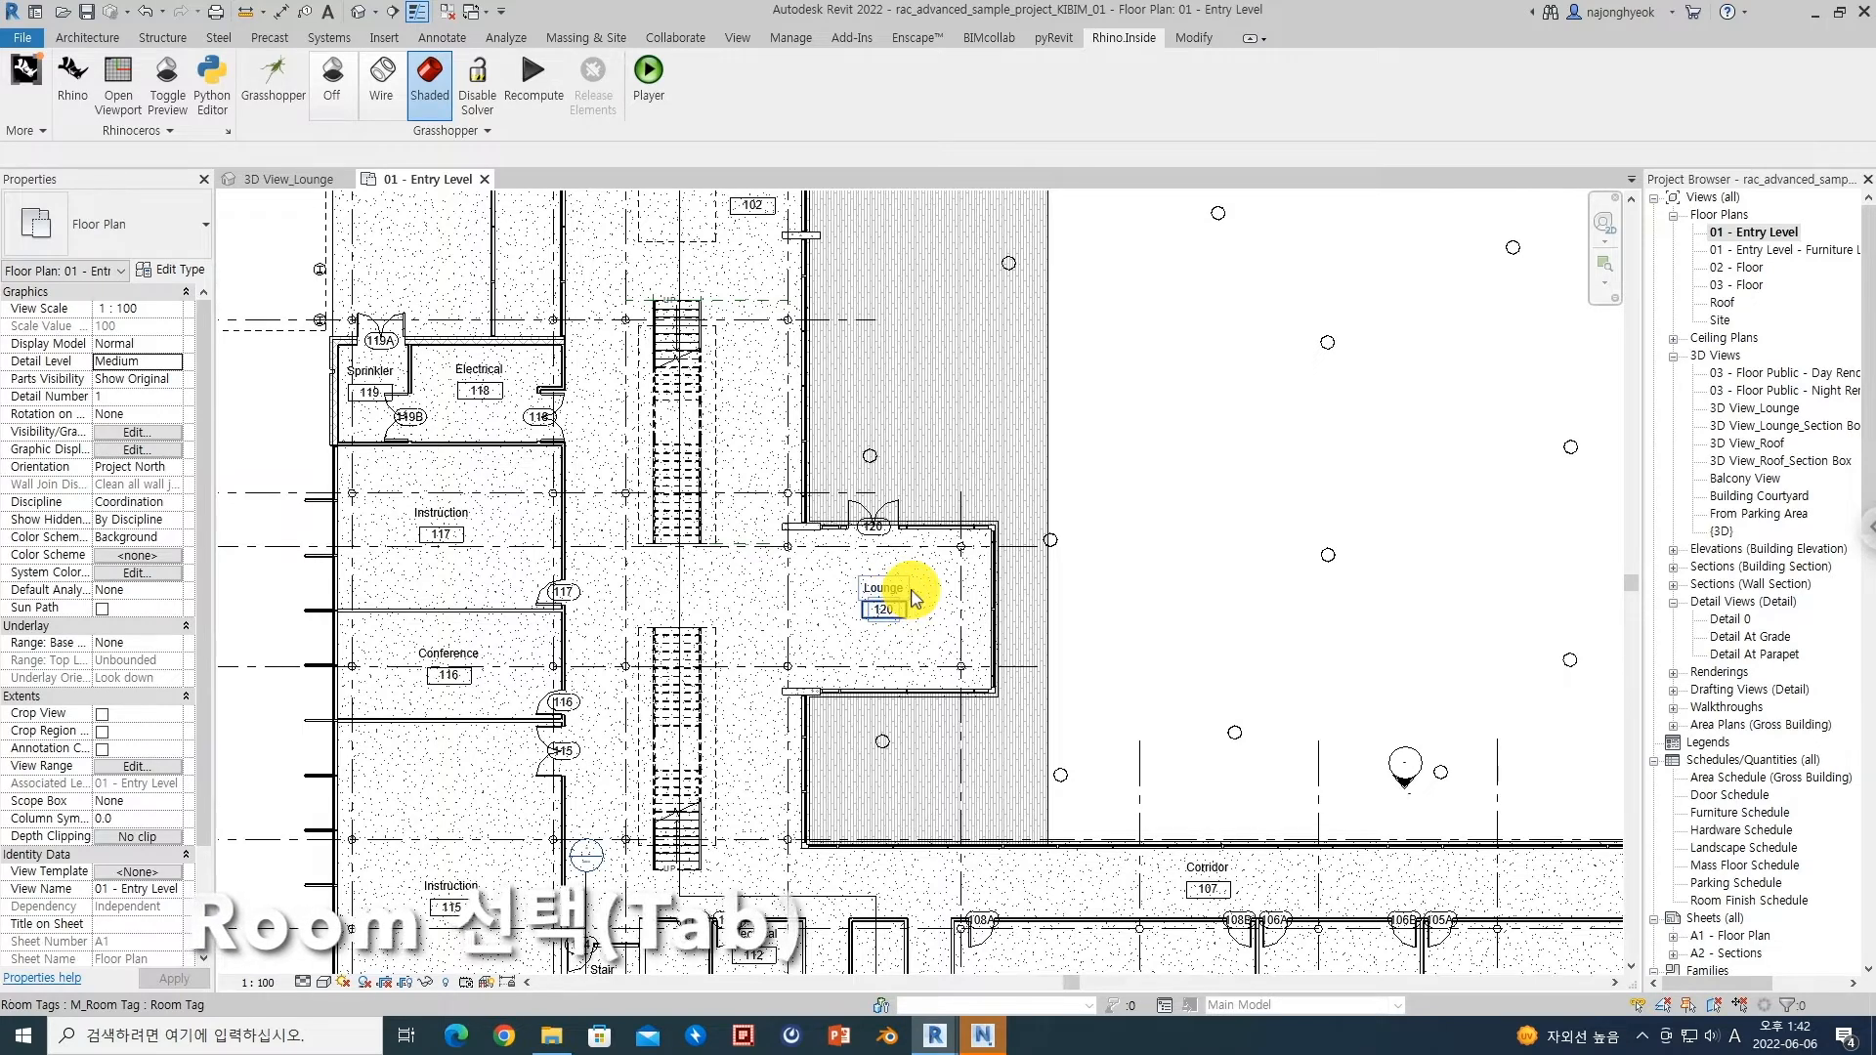
key("Tab")
left_click(914, 598)
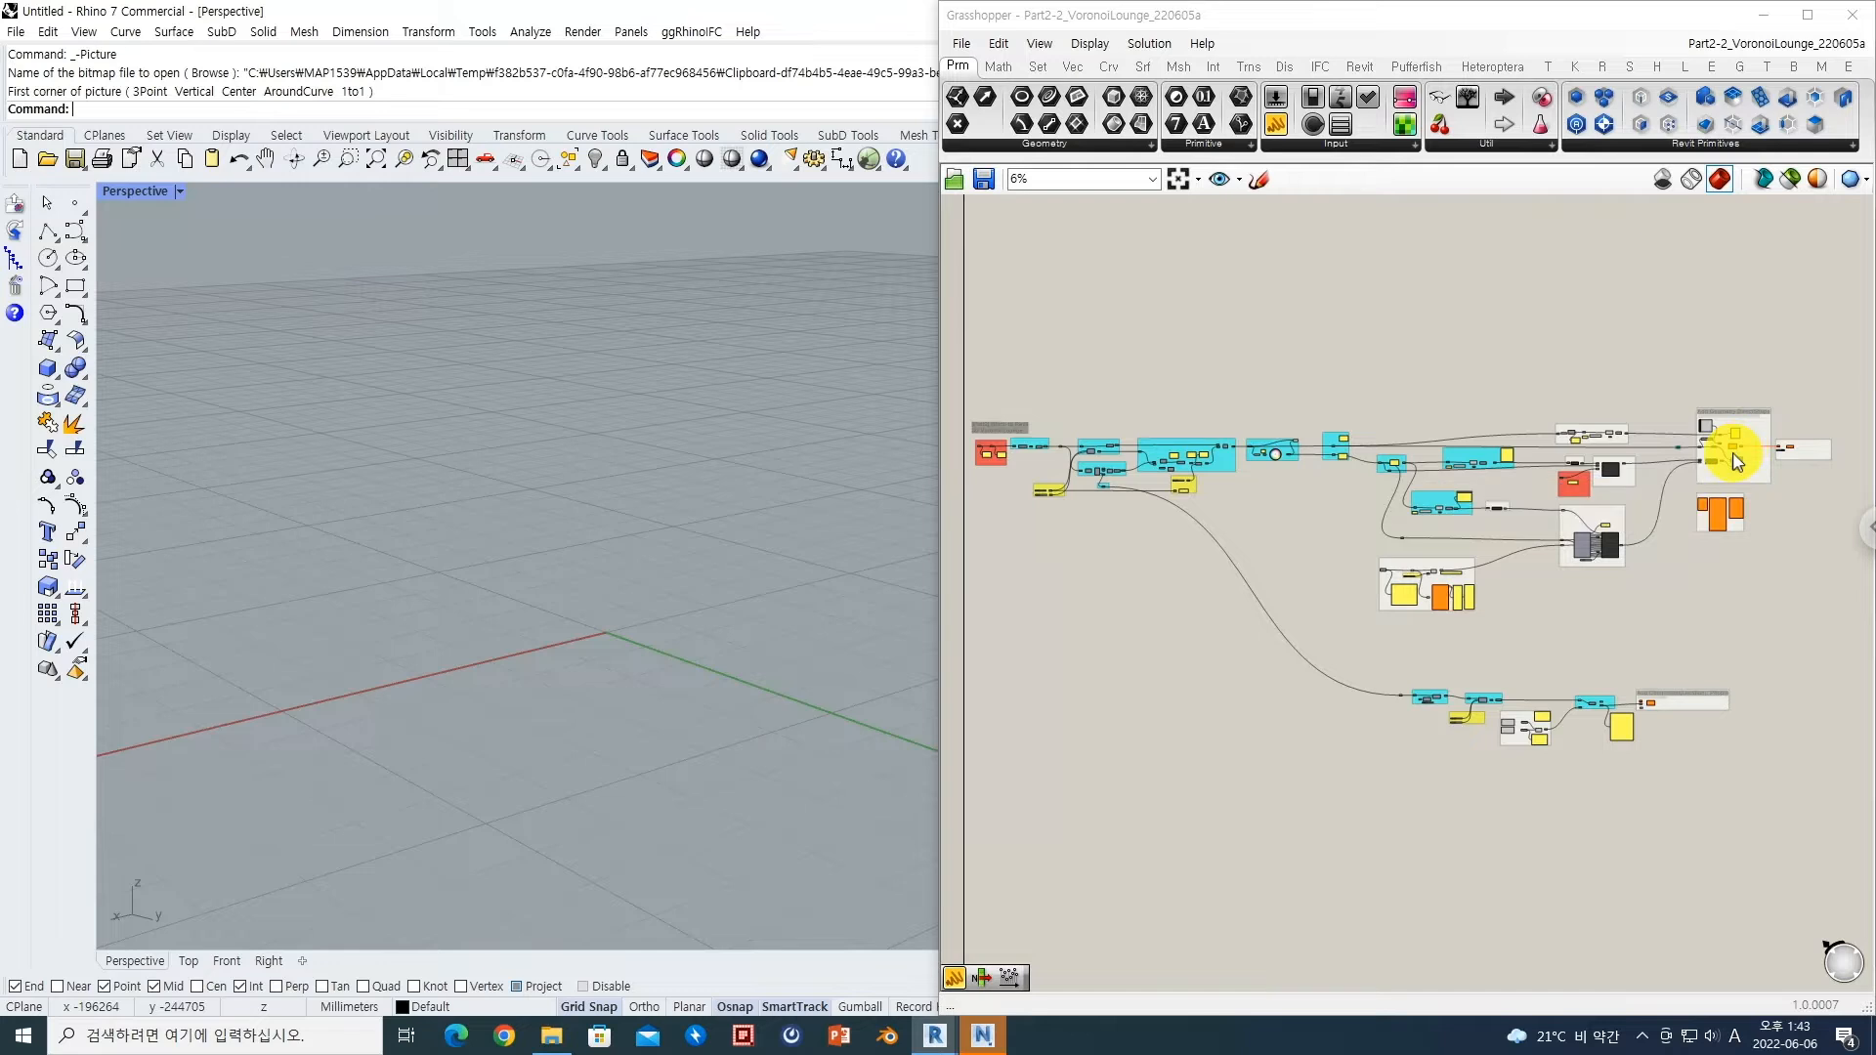
Step: Switch to Grasshopper and restrict the geometry preview to selected components only
left_click(1789, 180)
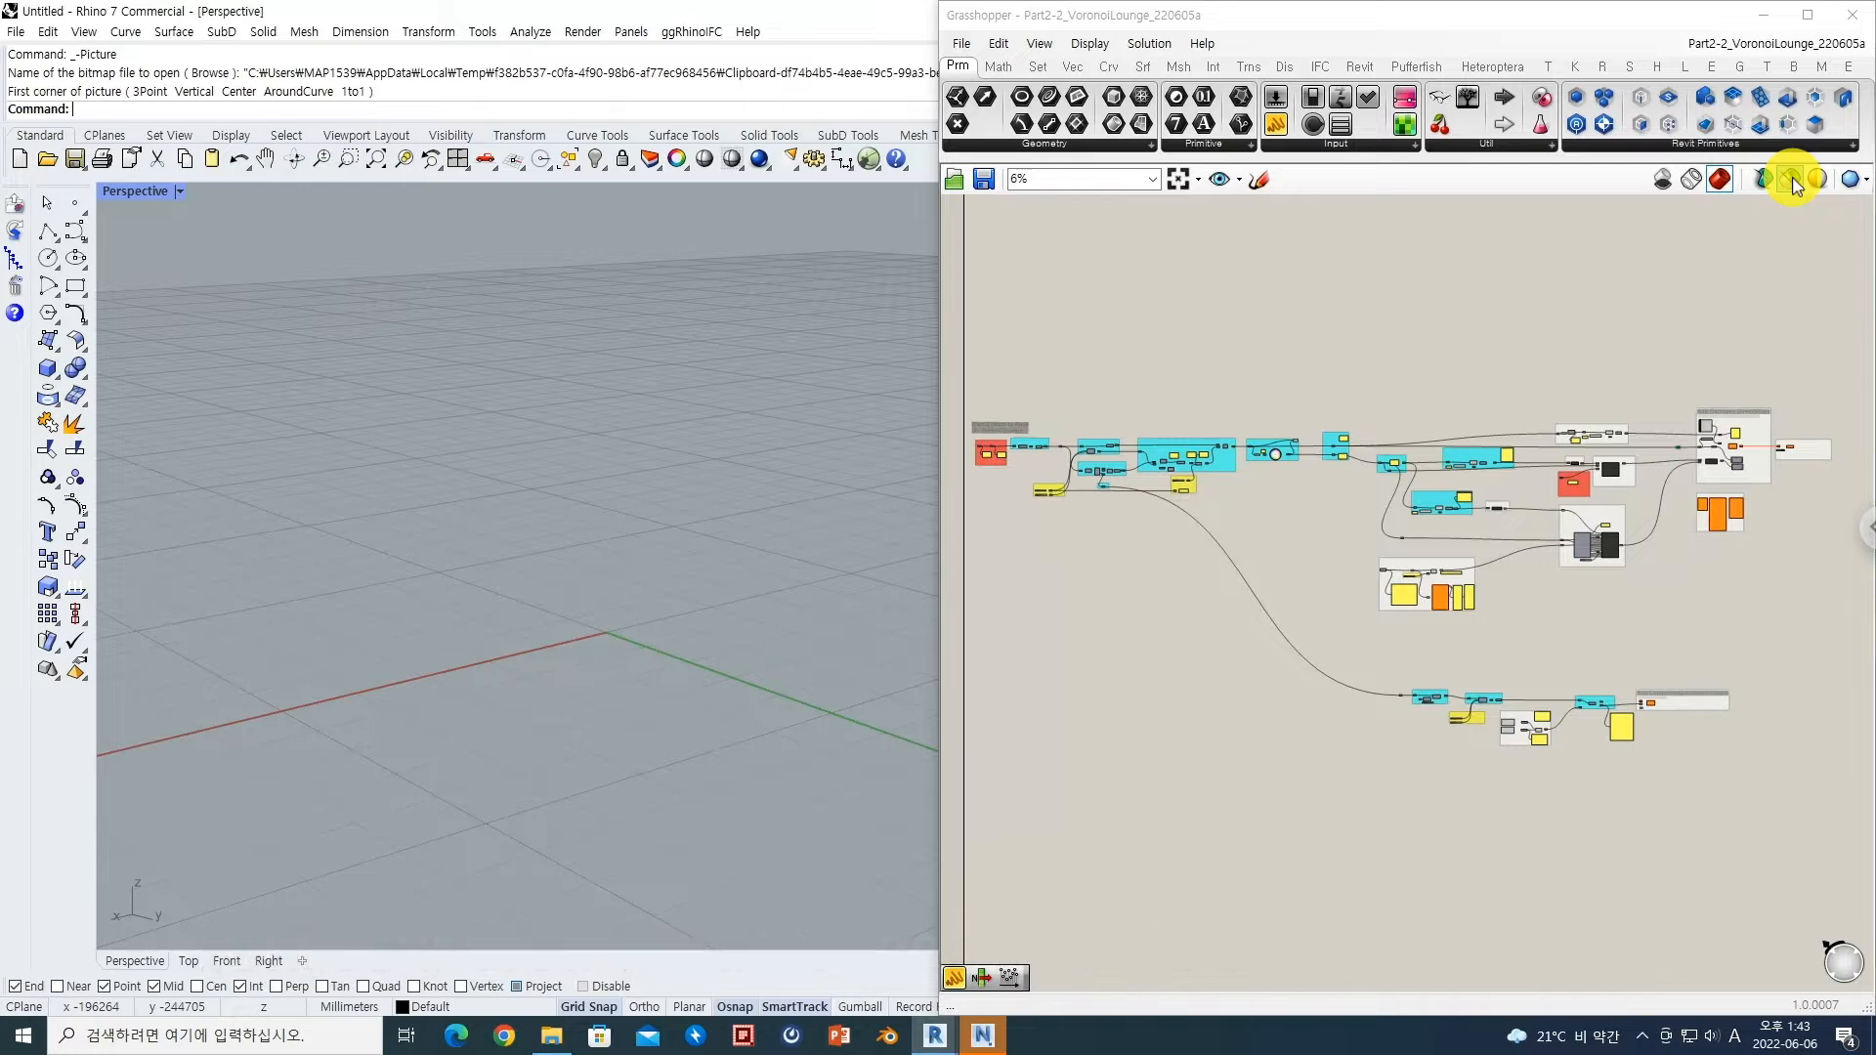
left_click(1794, 181)
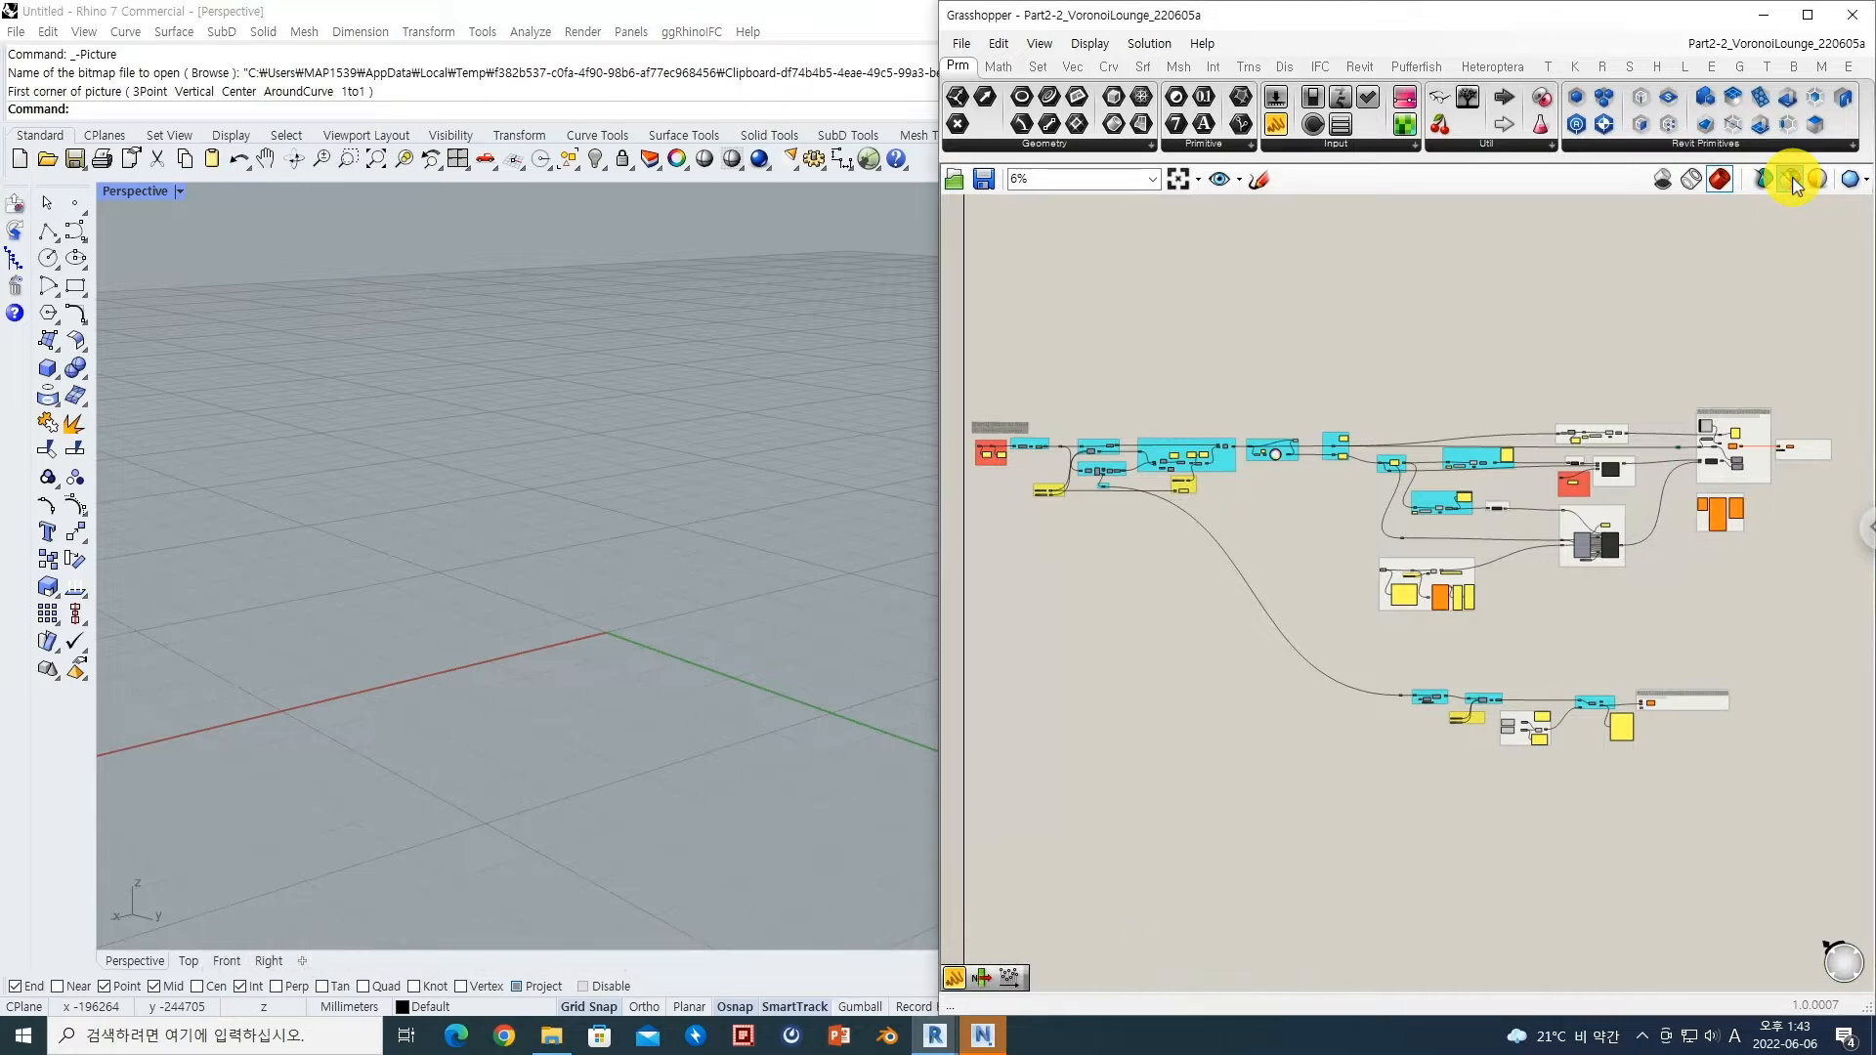
left_click(1547, 346)
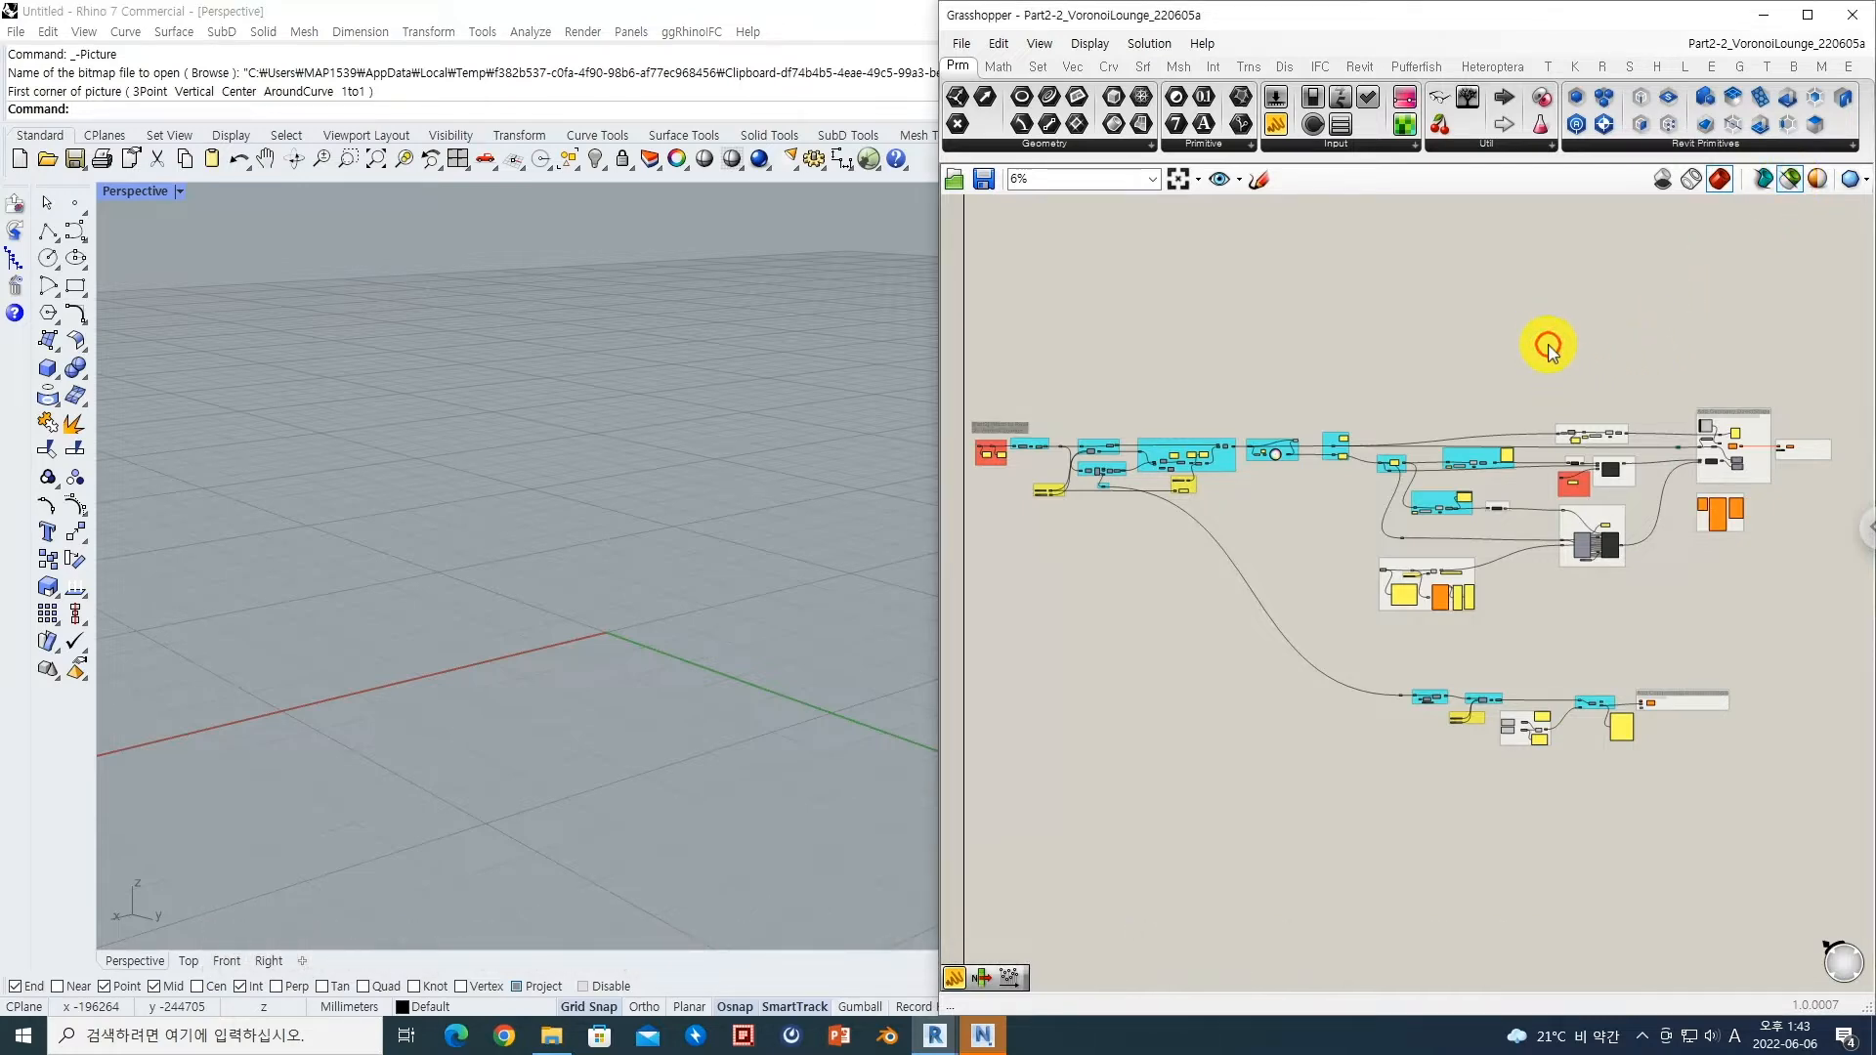
Step: Disable all the component groups at the far output end of the definition's upper chain
left_click_drag(1554, 352, 1826, 624)
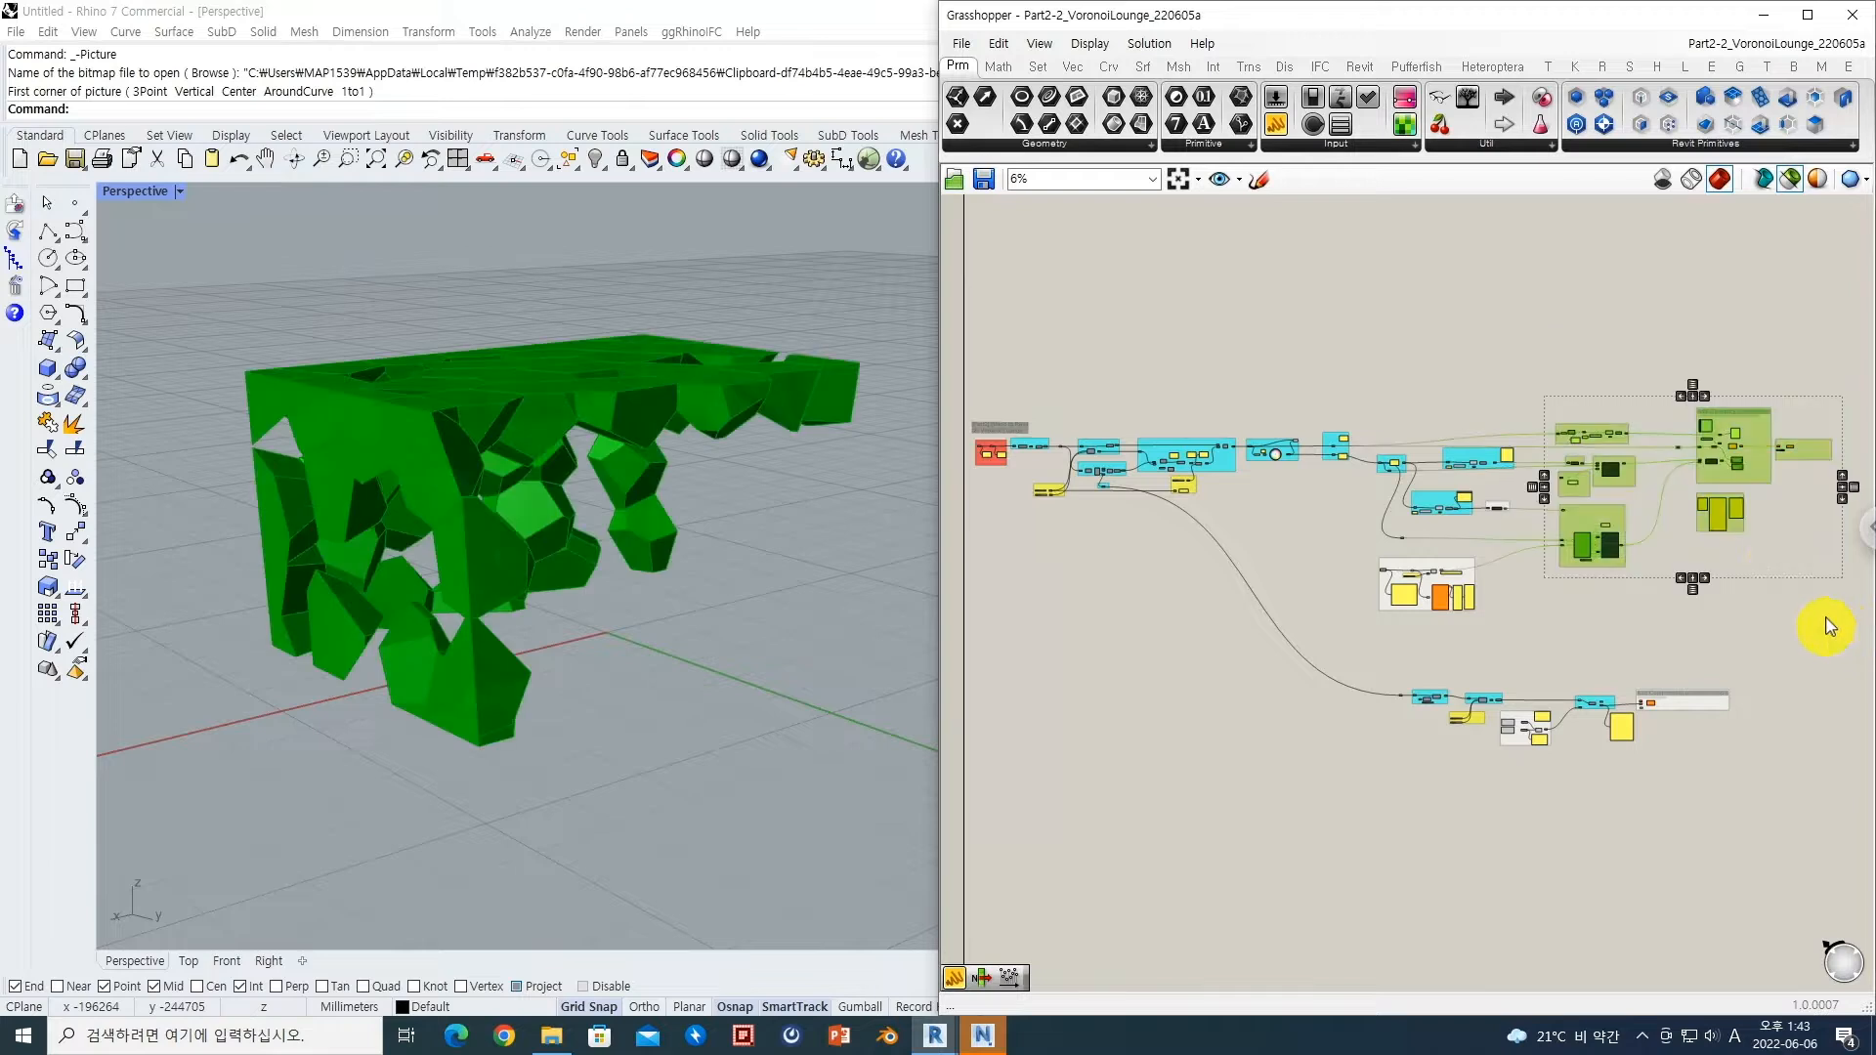
middle_click(1679, 524)
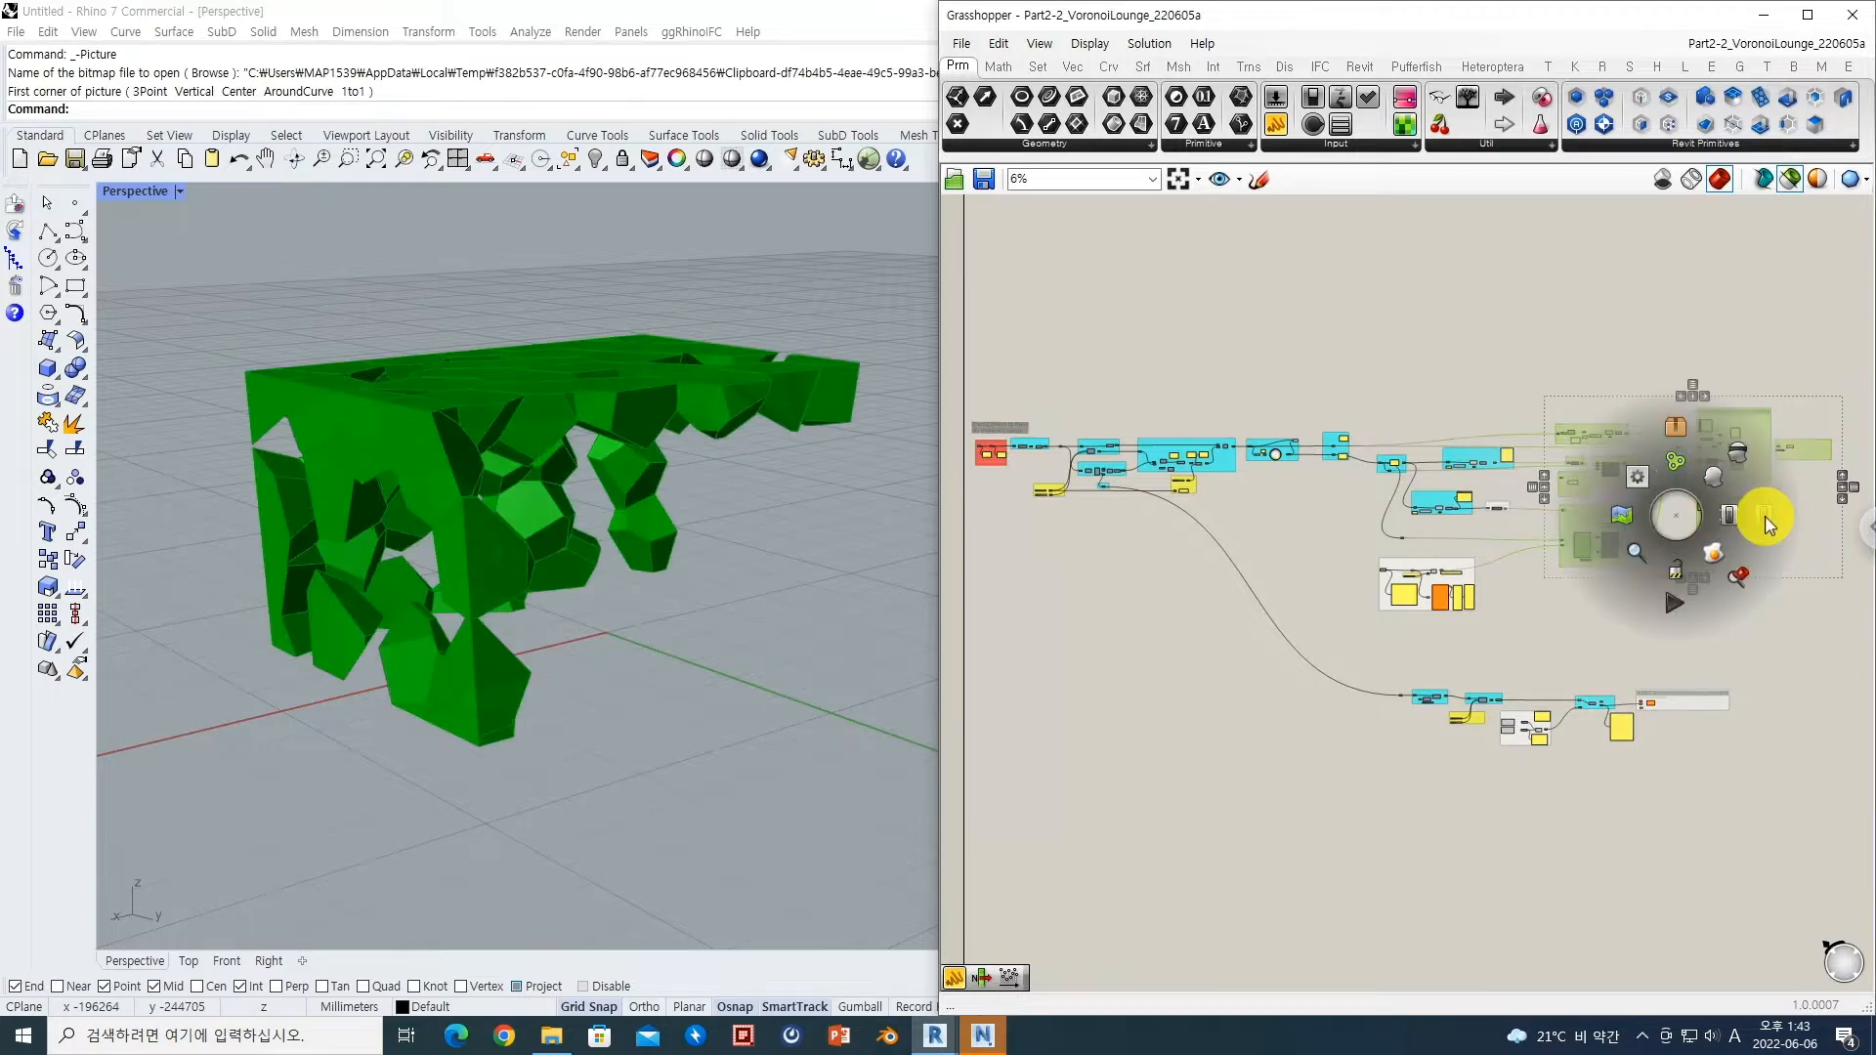
left_click(1766, 518)
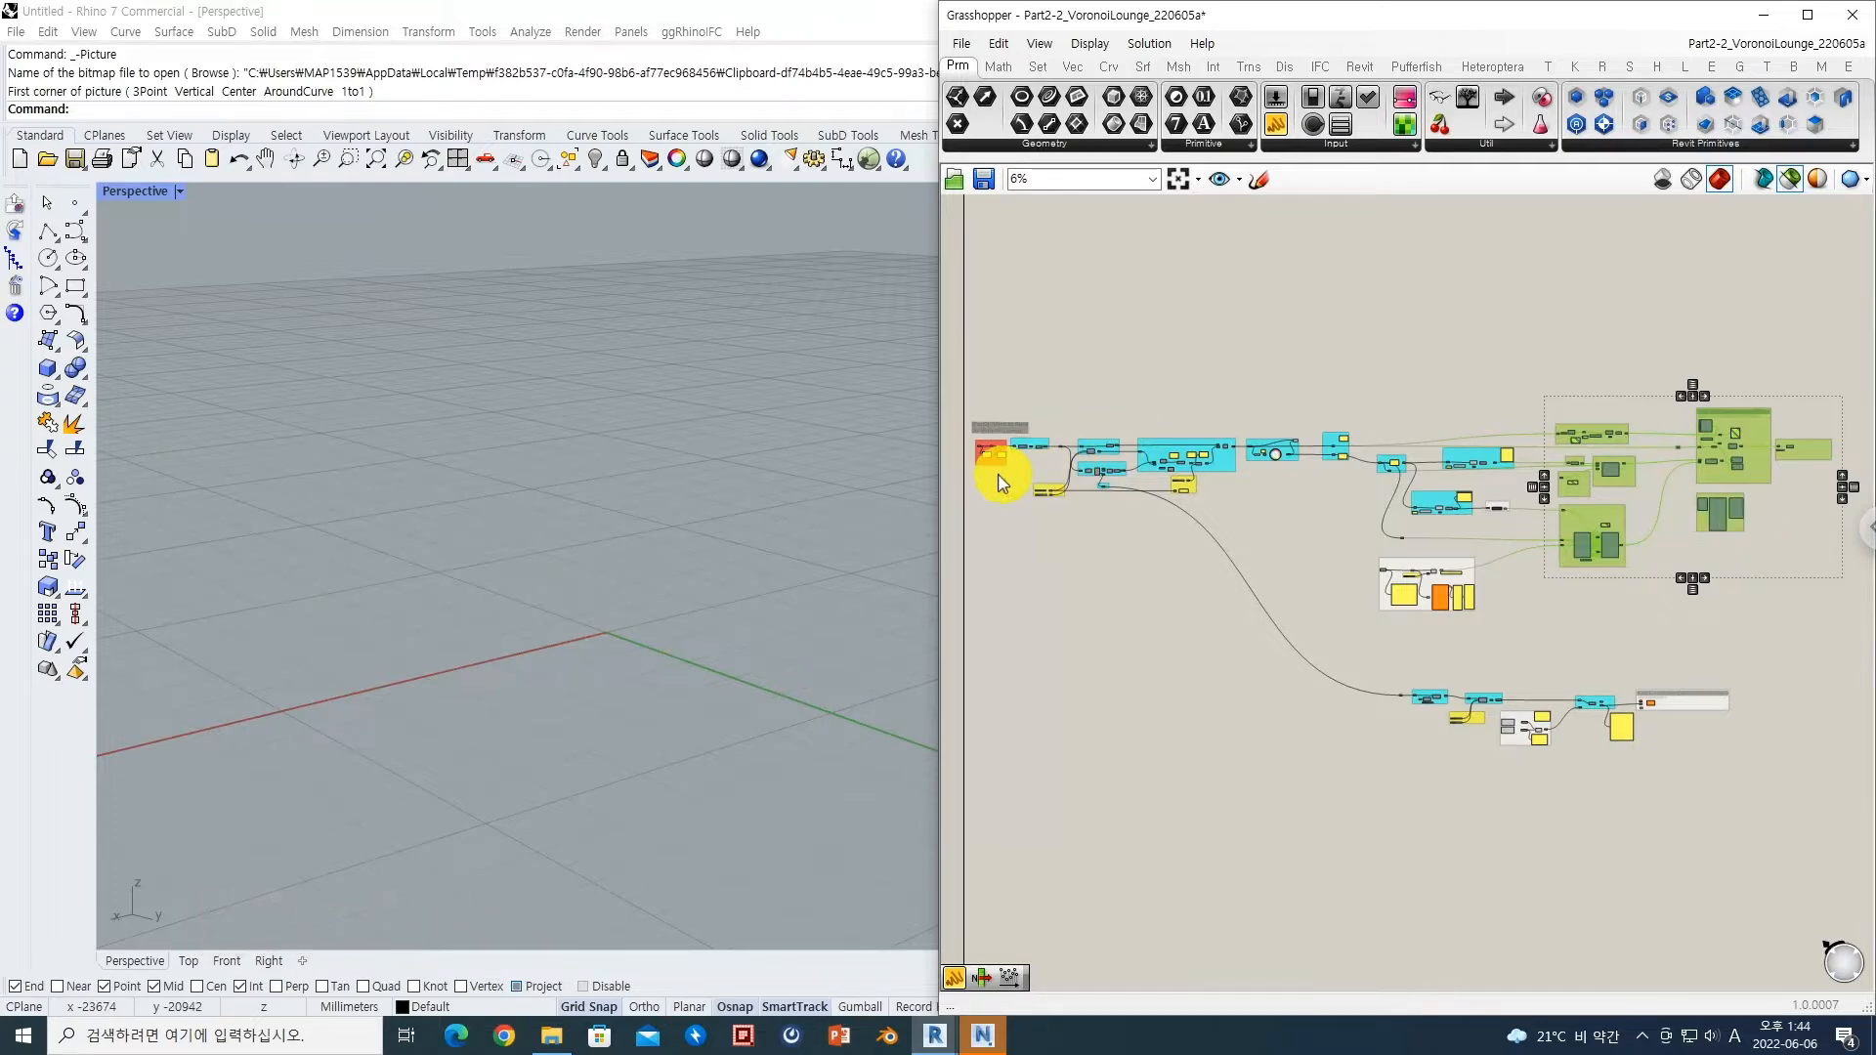
Step: Clear the stored values of the Graphical Element parameter in the red Revit Room input group
scroll(992, 459, "up", 5)
scroll(1088, 479, "up", 8)
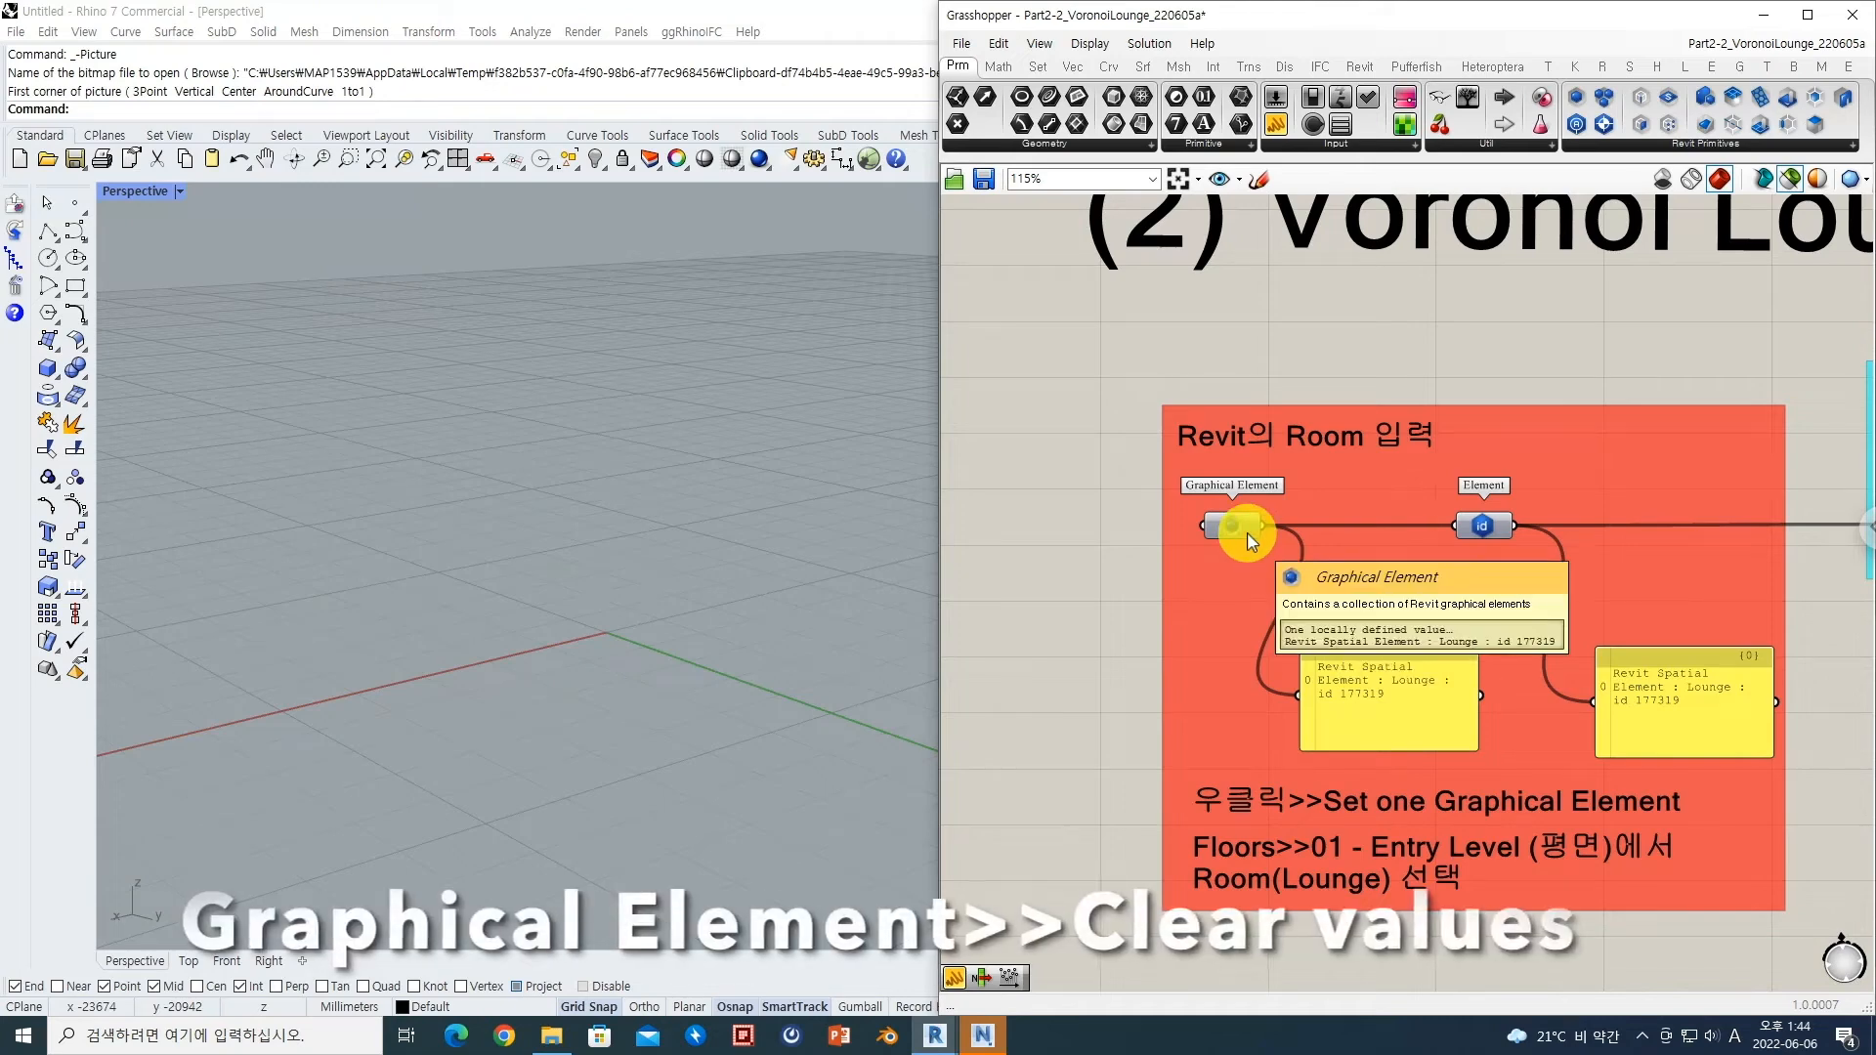
right_click(1237, 528)
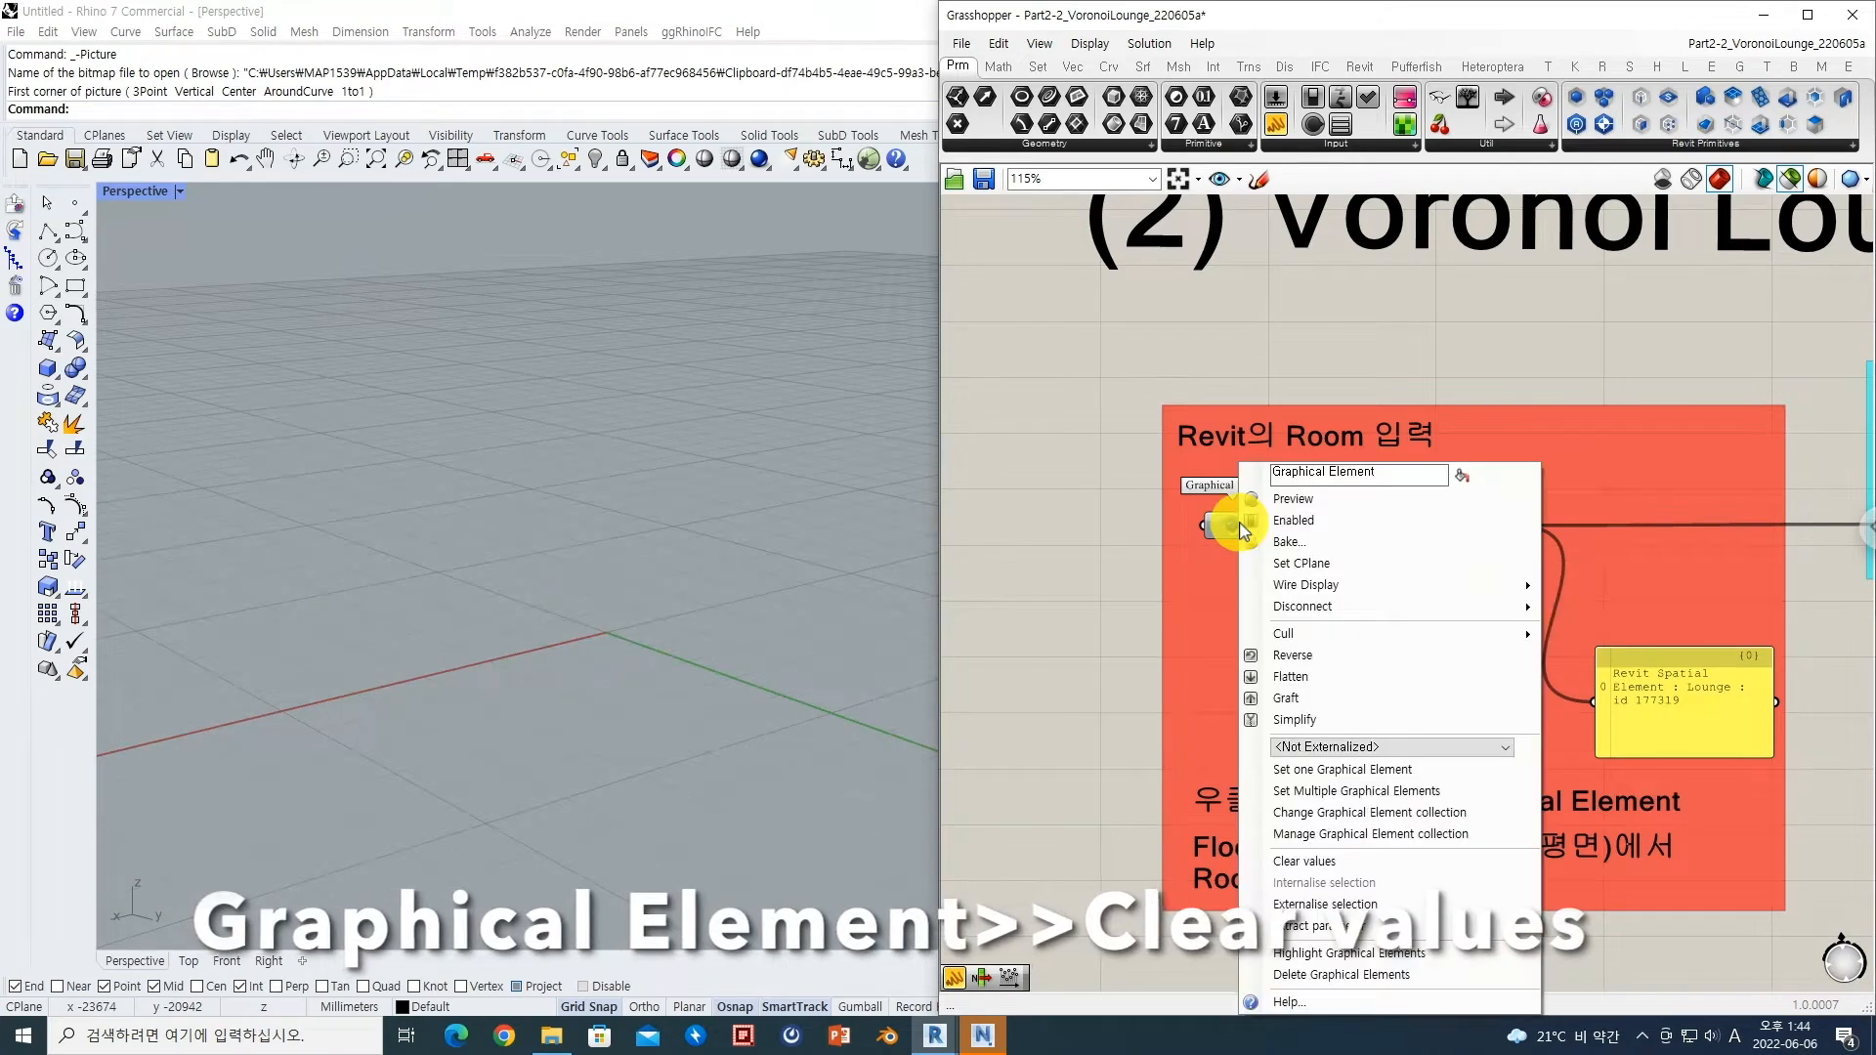
left_click(1343, 863)
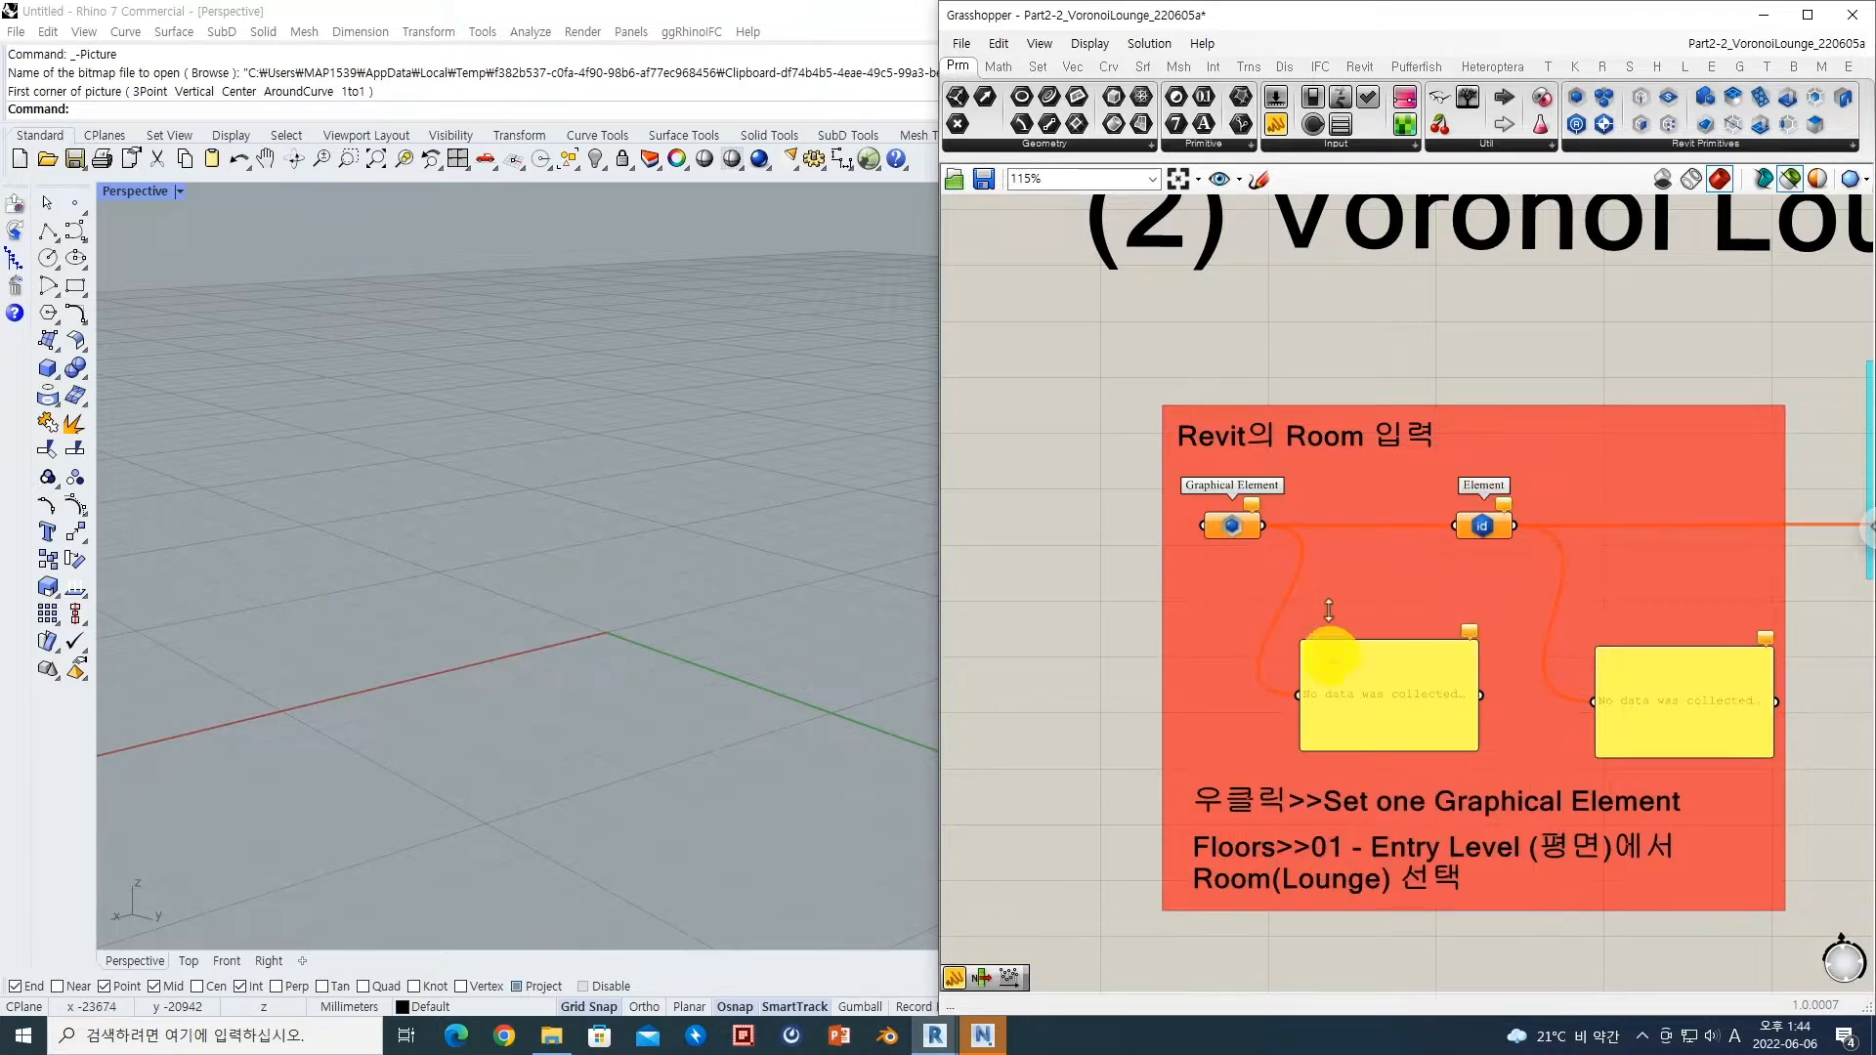
Step: Set the Graphical Element parameter to Revit's Lounge 120 room and place the Grasshopper window beside Rhino again
right_click(1255, 536)
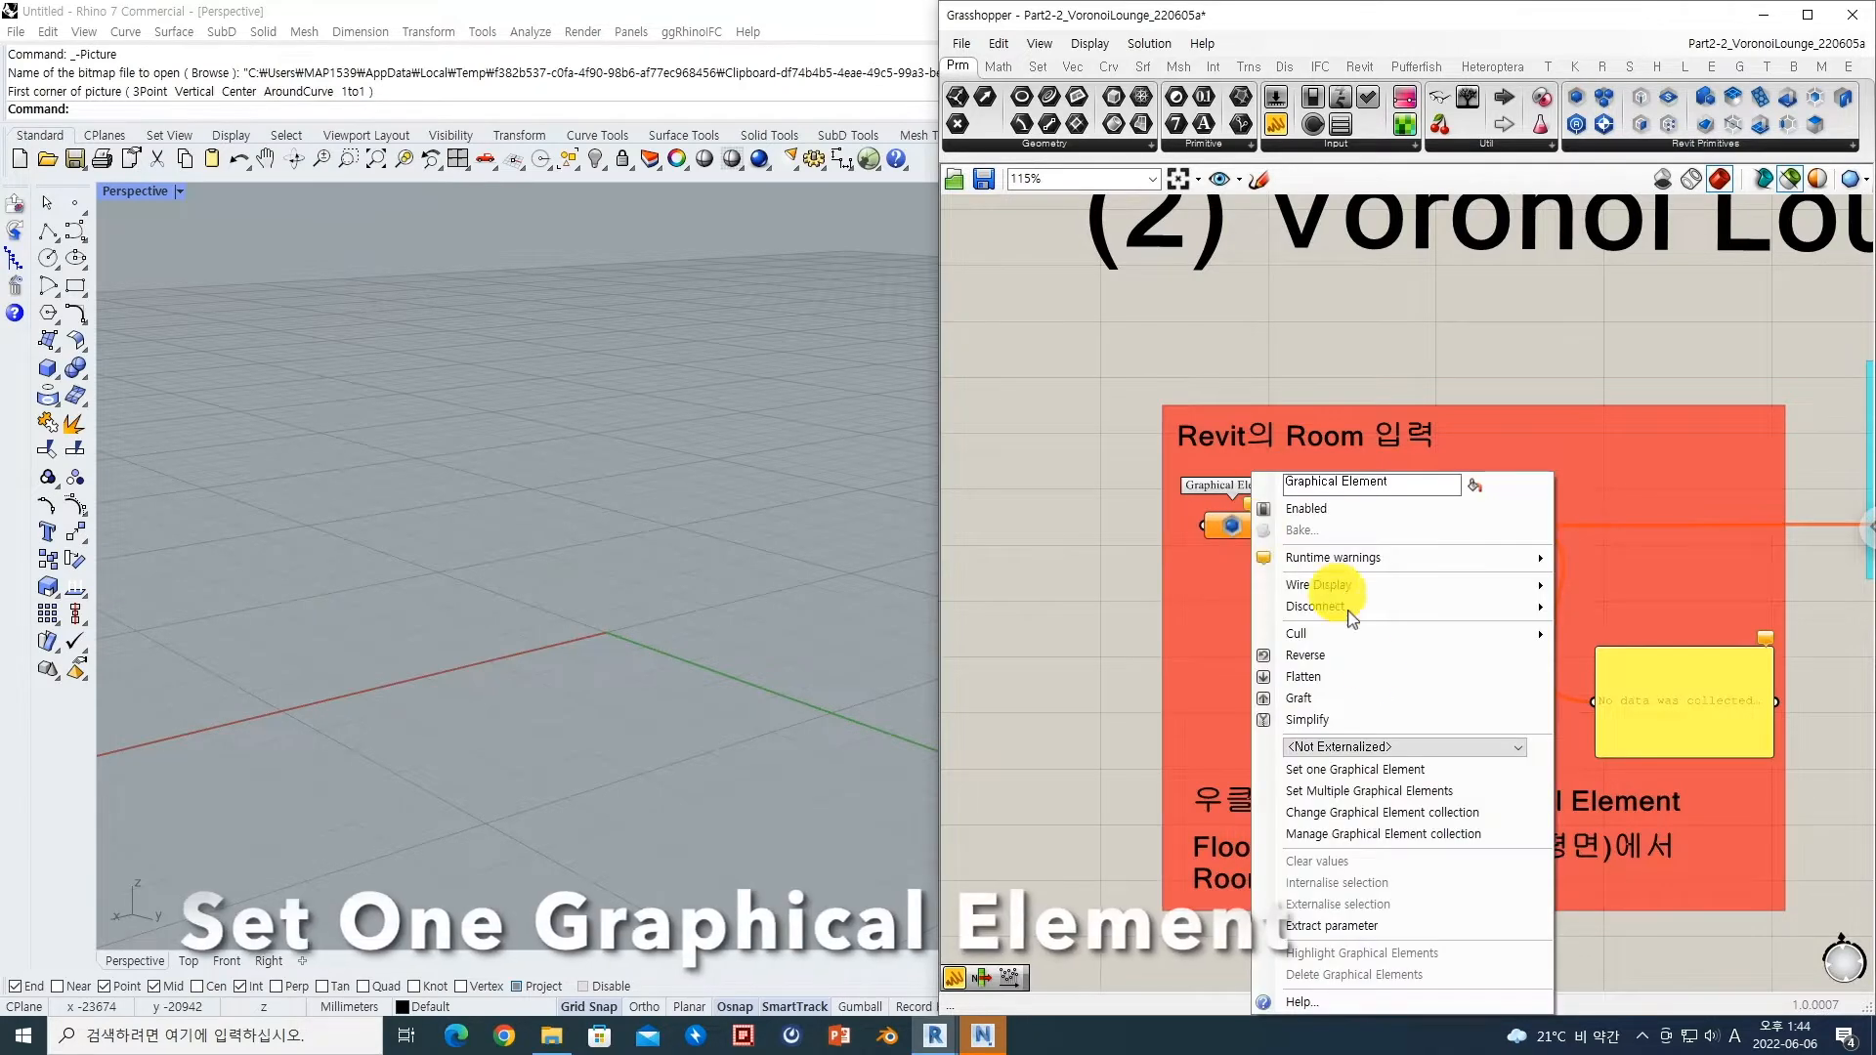
left_click(1399, 772)
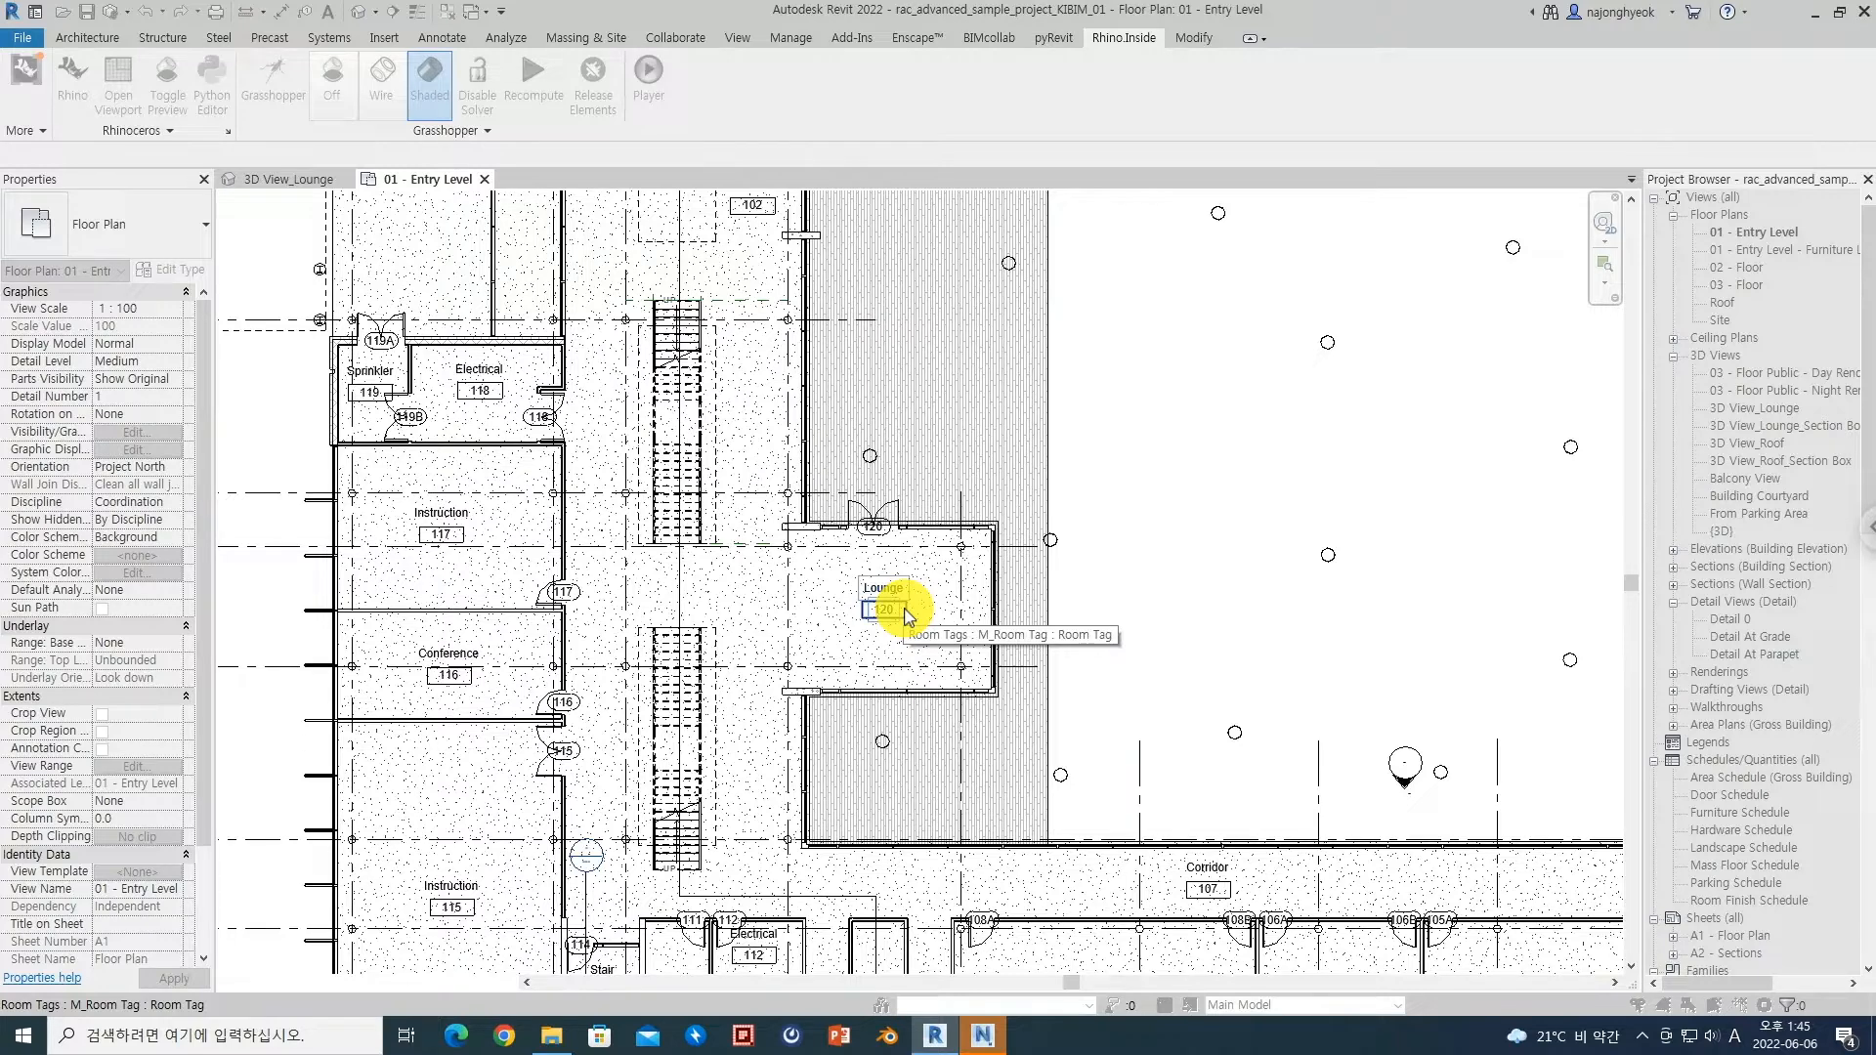
key("Tab")
key("Tab")
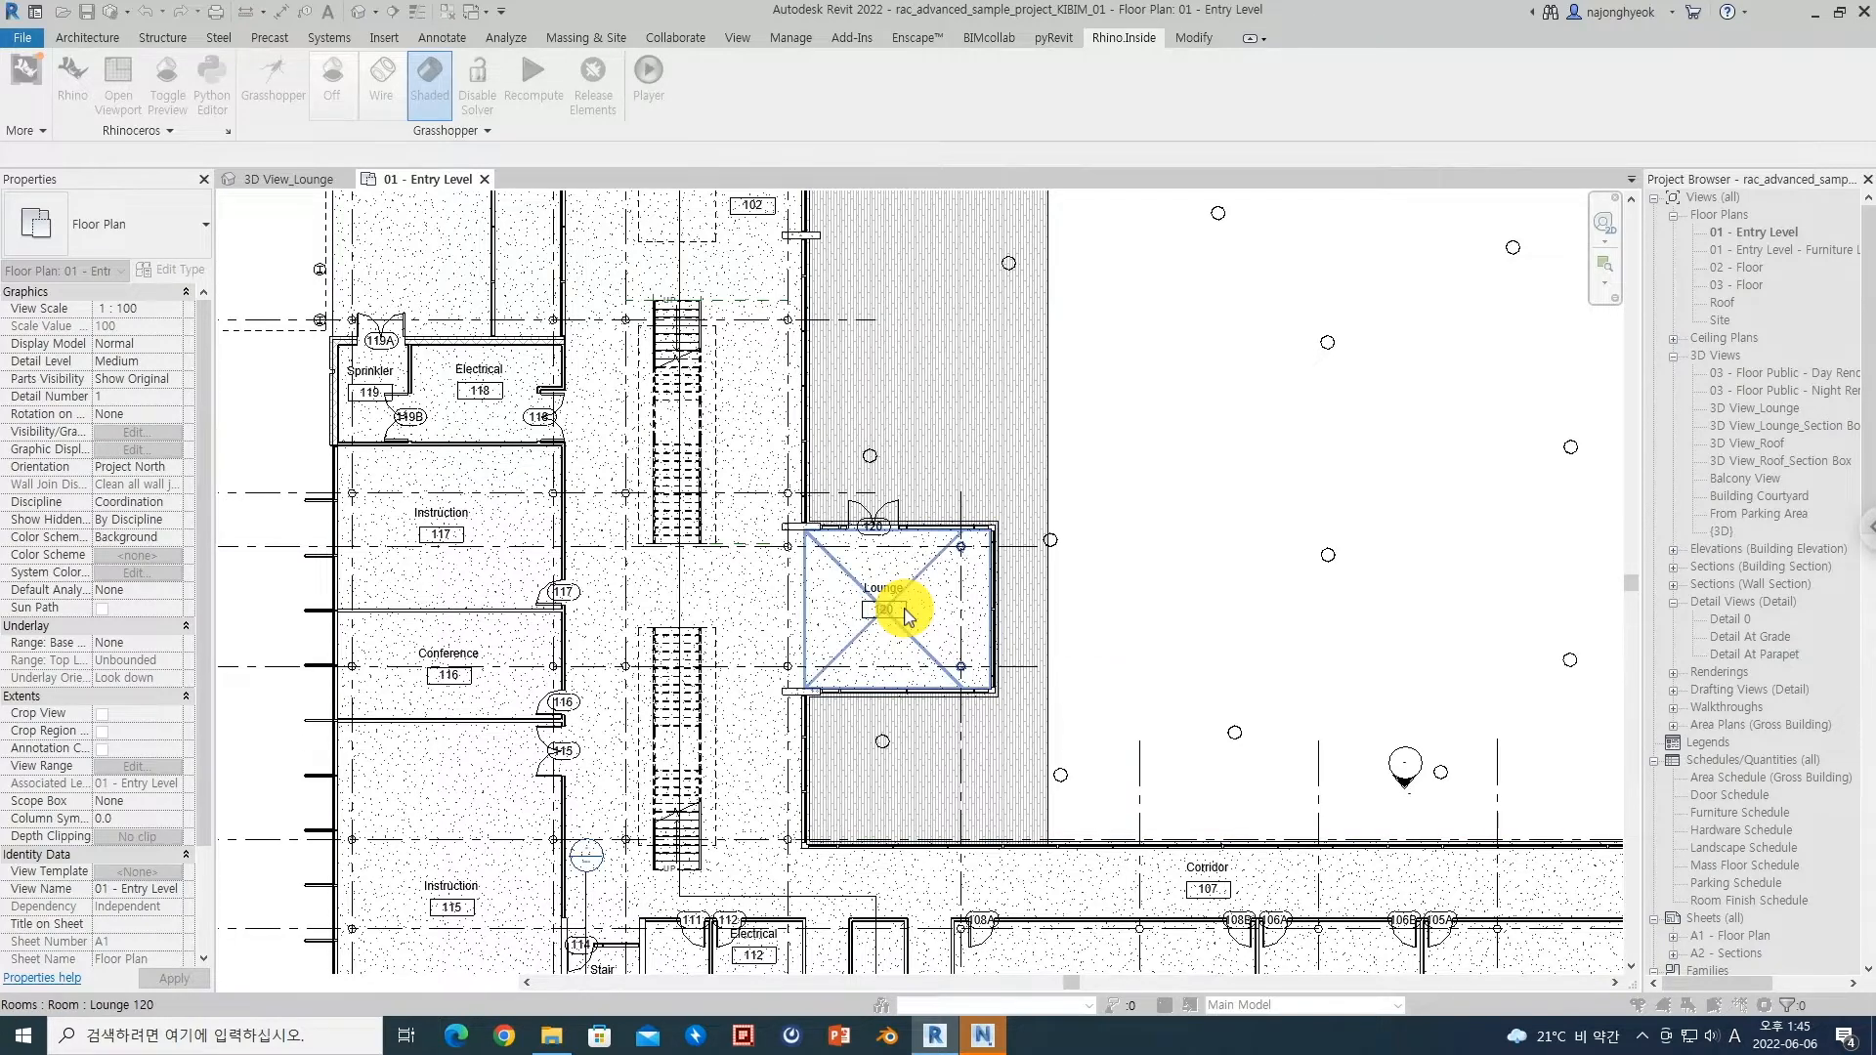
left_click(905, 611)
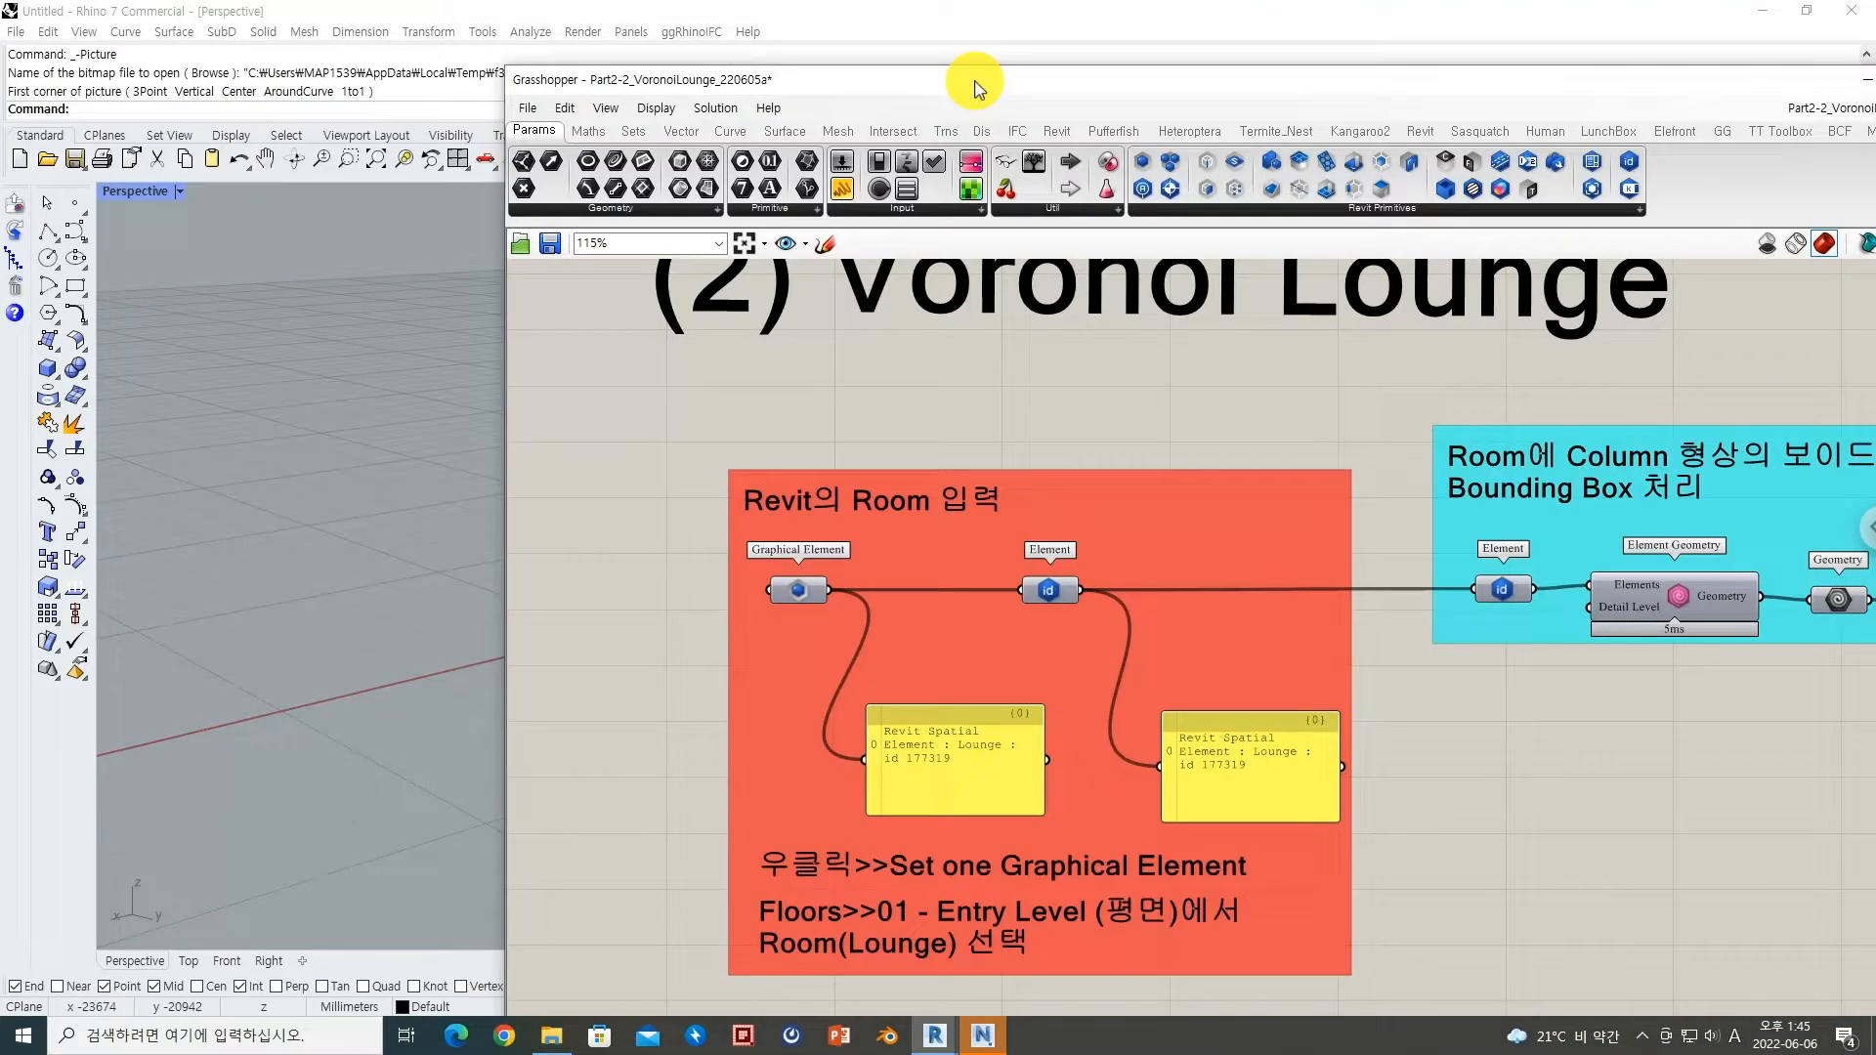
key("super+Right")
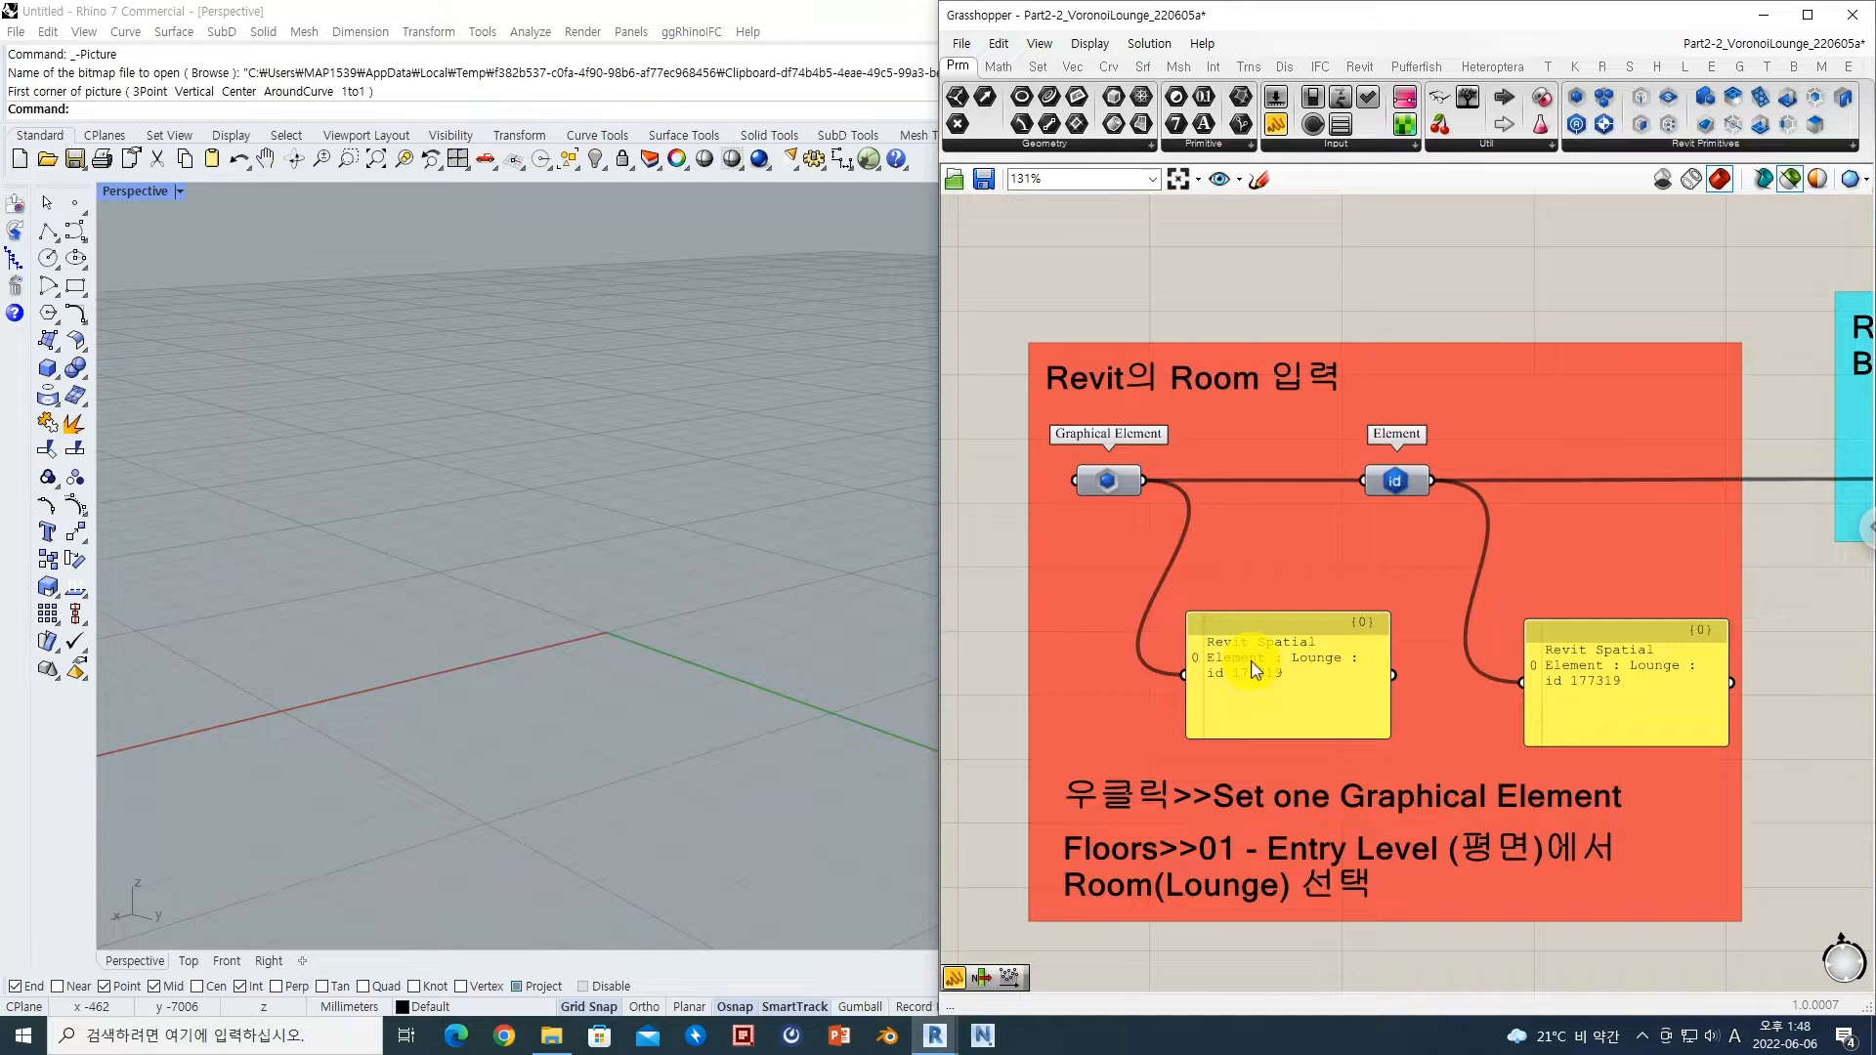
Step: Preview the Lounge room geometry in Rhino from its input parameters and Element Geometry, followed by the resulting bounding box
left_click(1107, 483)
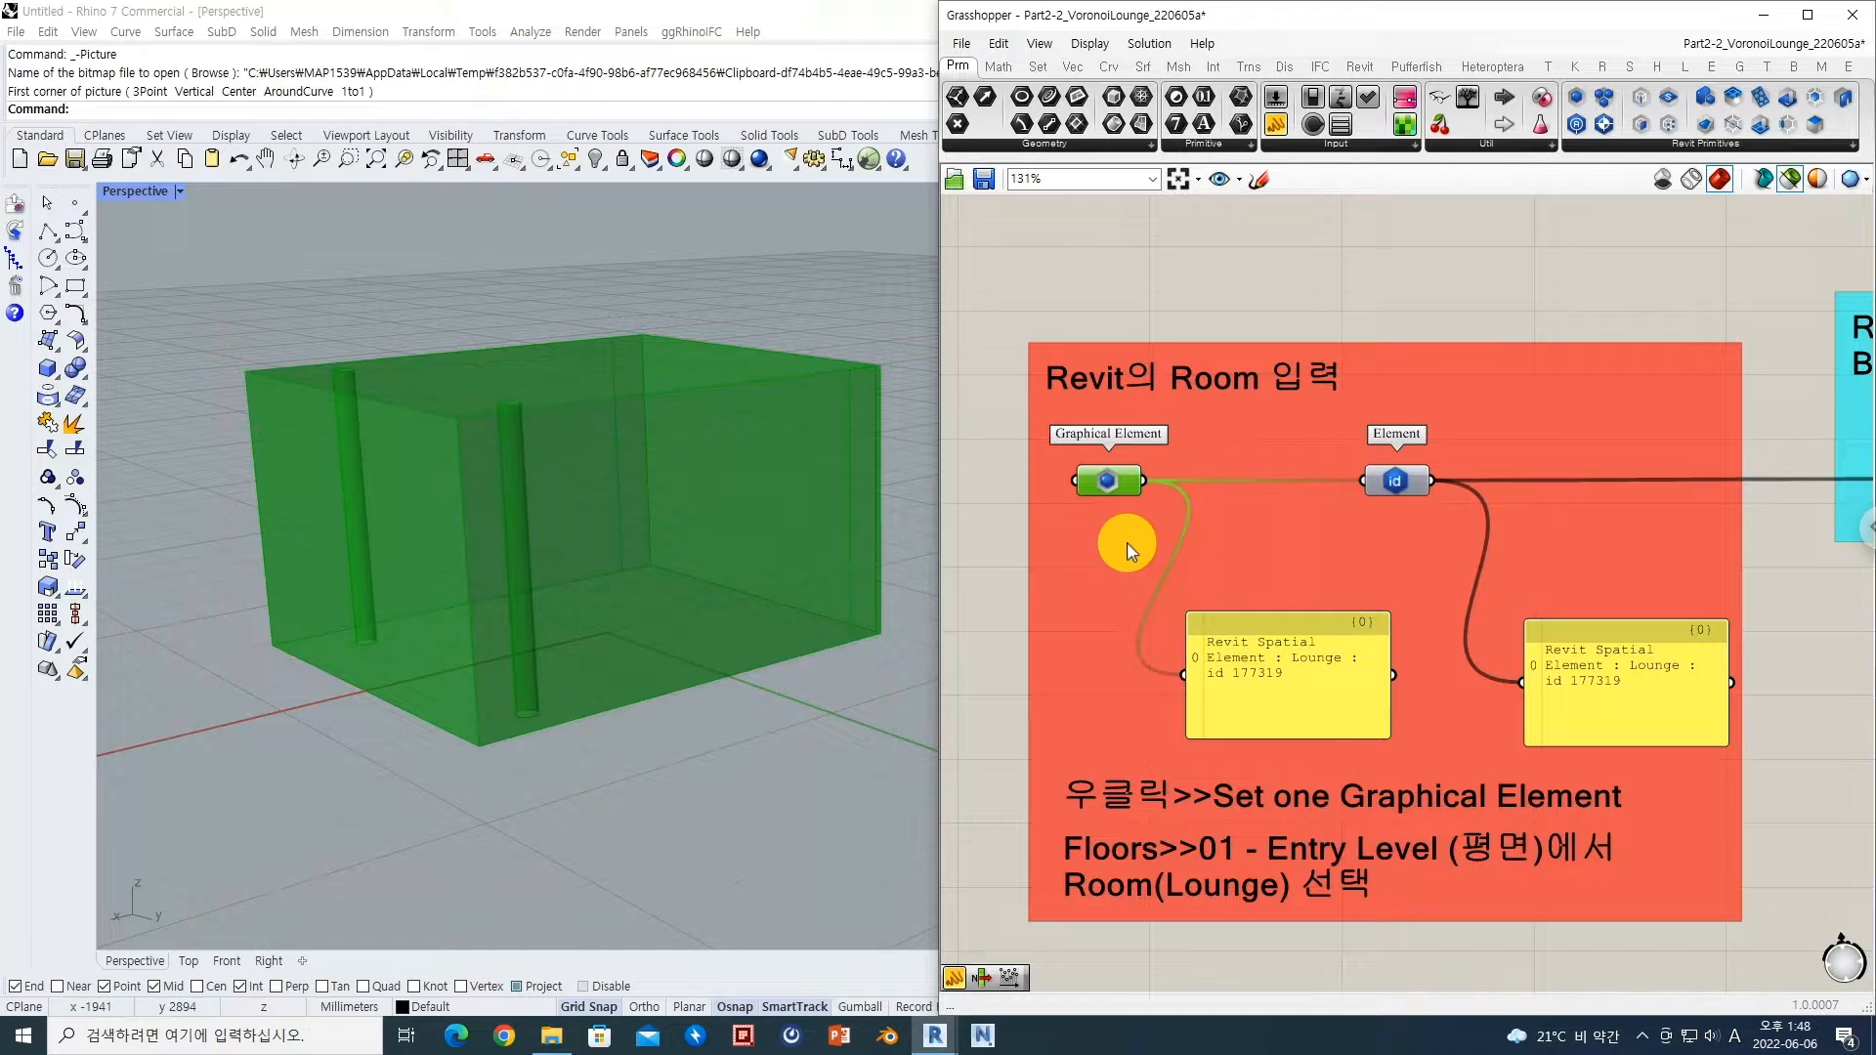
left_click(1399, 484)
scroll(1402, 484, "down", 1)
right_click_drag(1837, 455, 1227, 539)
scroll(1270, 493, "down", 2)
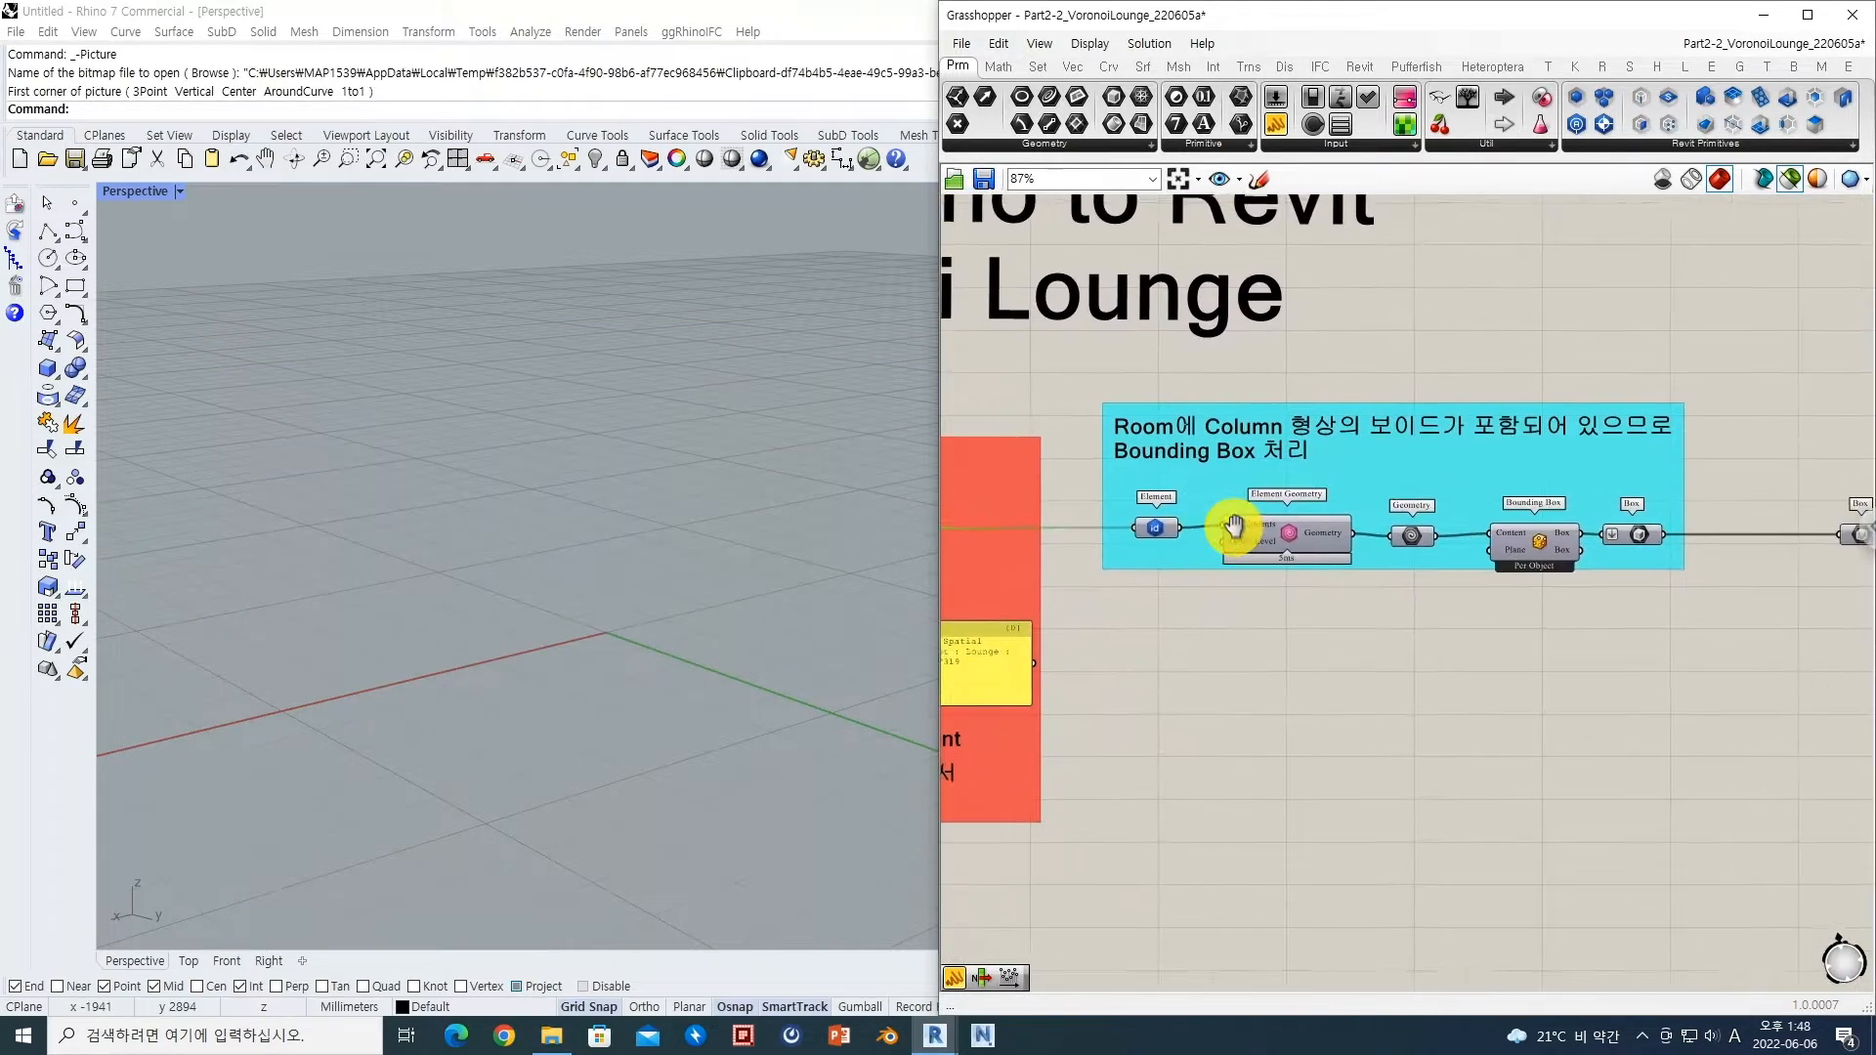
left_click(1292, 538)
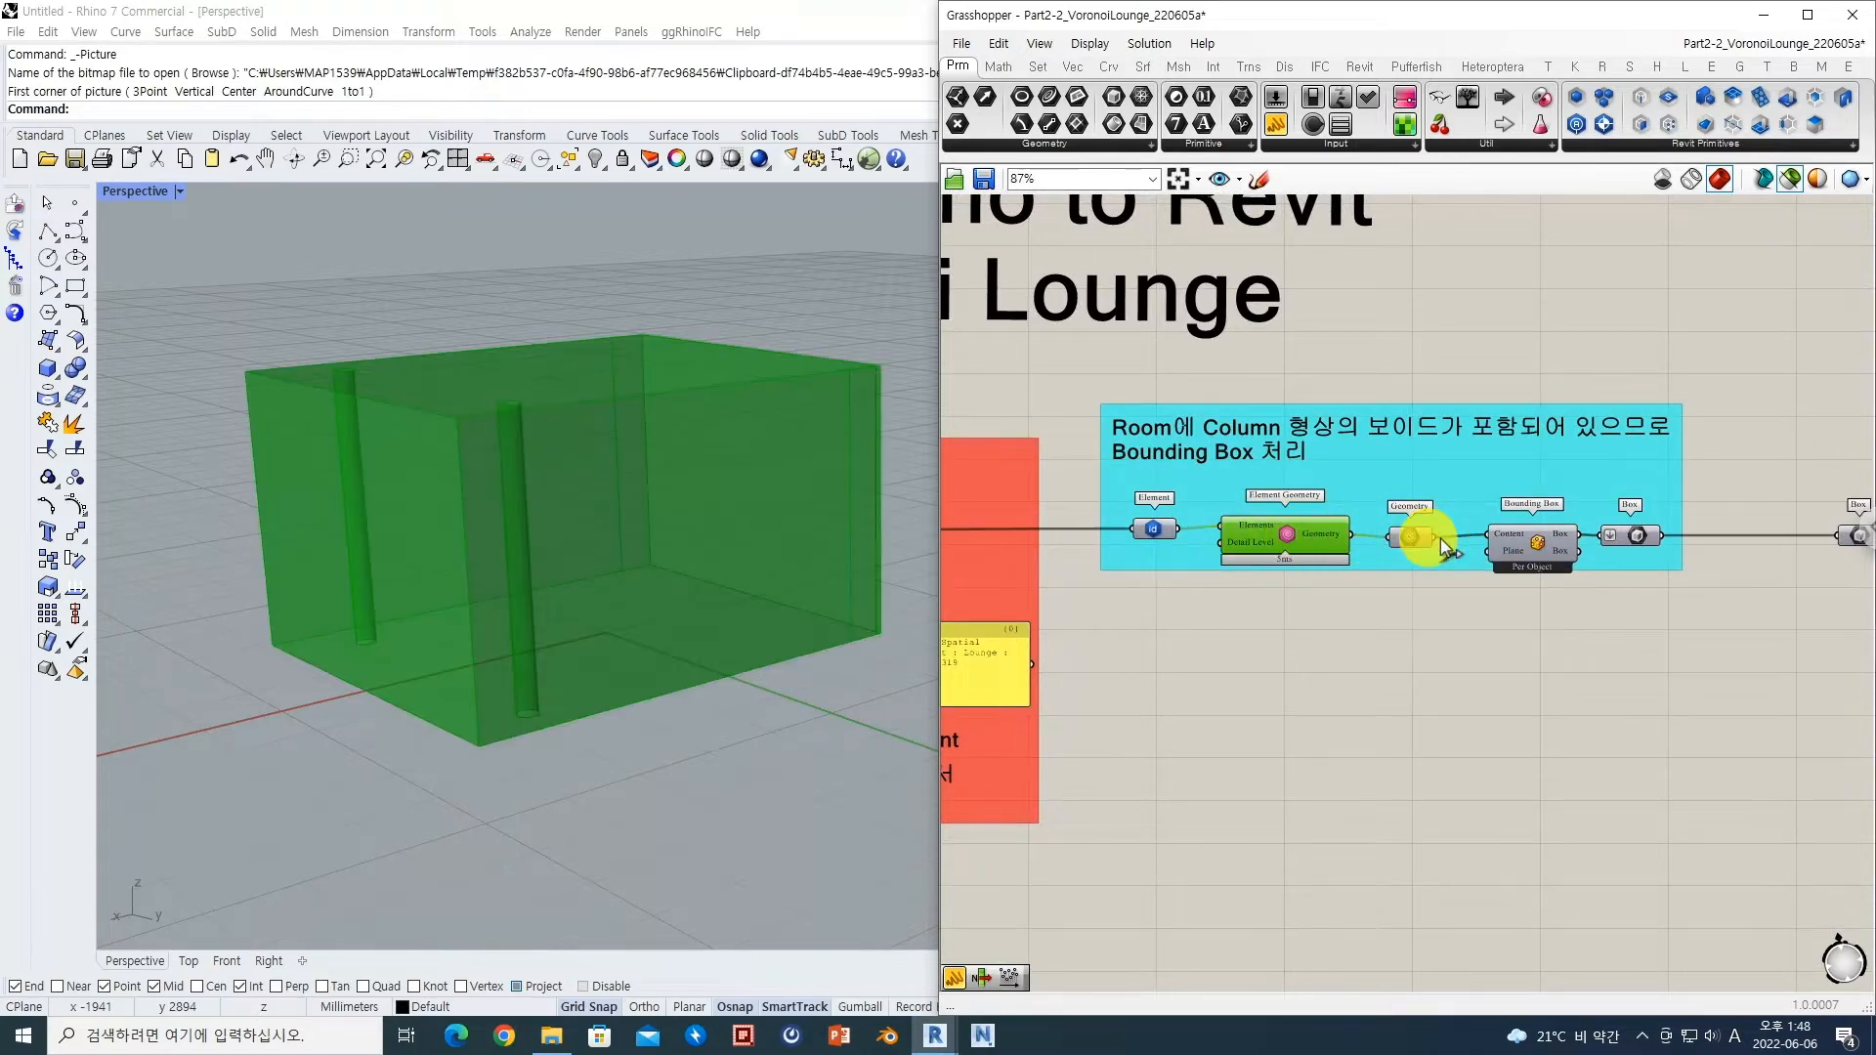
left_click(1636, 538)
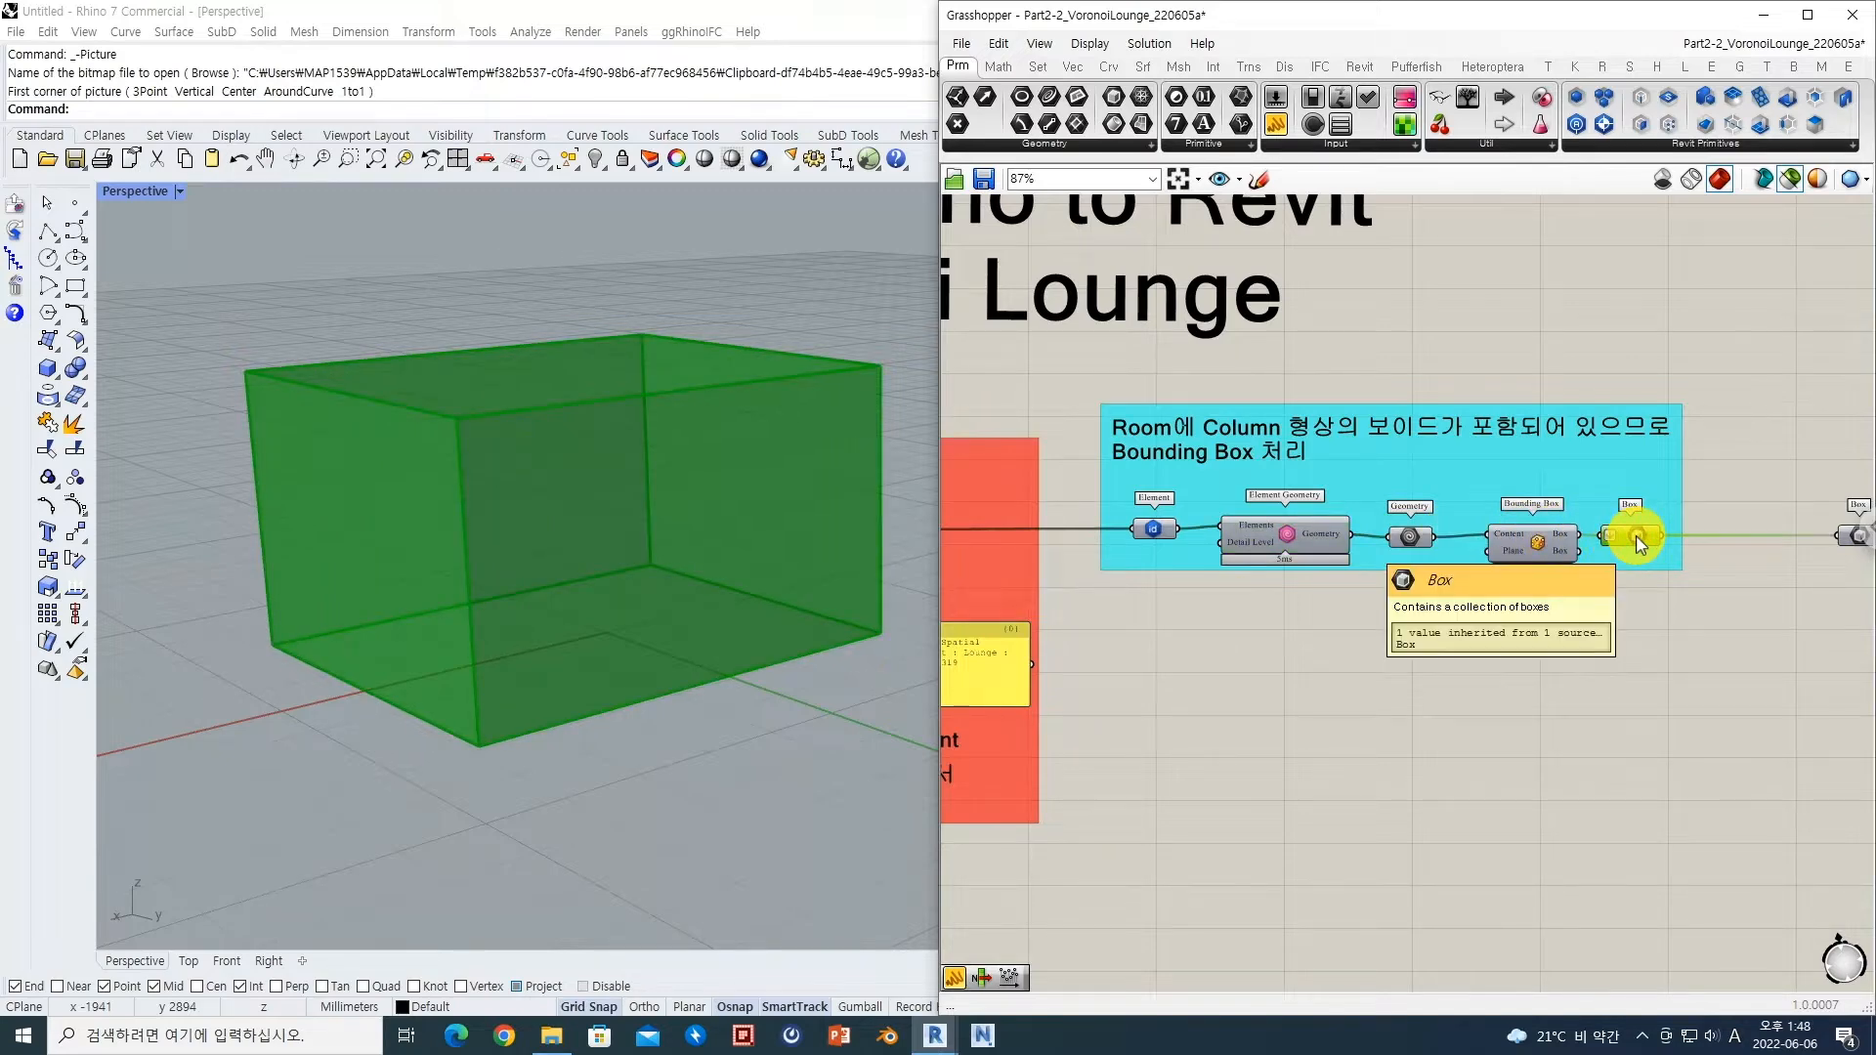
Step: Preview the Voronoi 3D cells generated inside the room's bounding box by selecting their Geometry output
right_click_drag(1613, 519, 1380, 510)
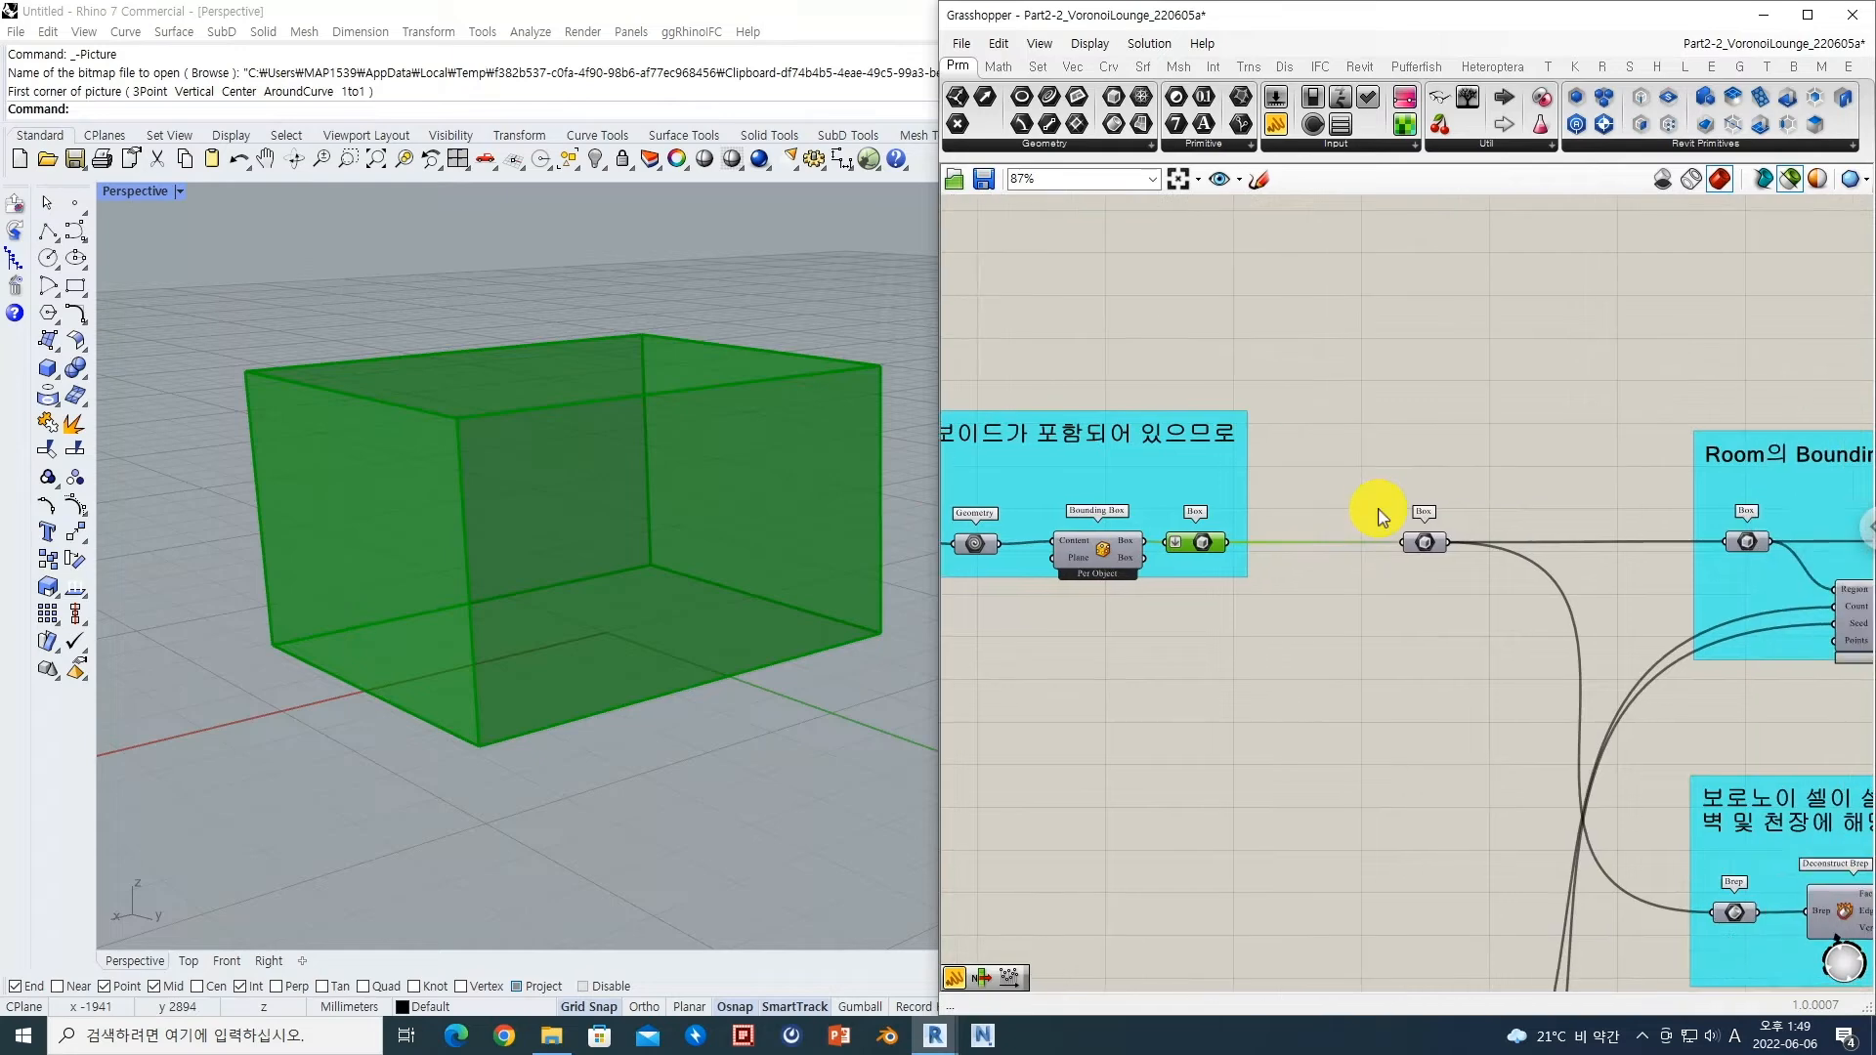
scroll(1385, 509, "down", 2)
right_click_drag(1493, 503, 1333, 511)
scroll(1336, 515, "down", 2)
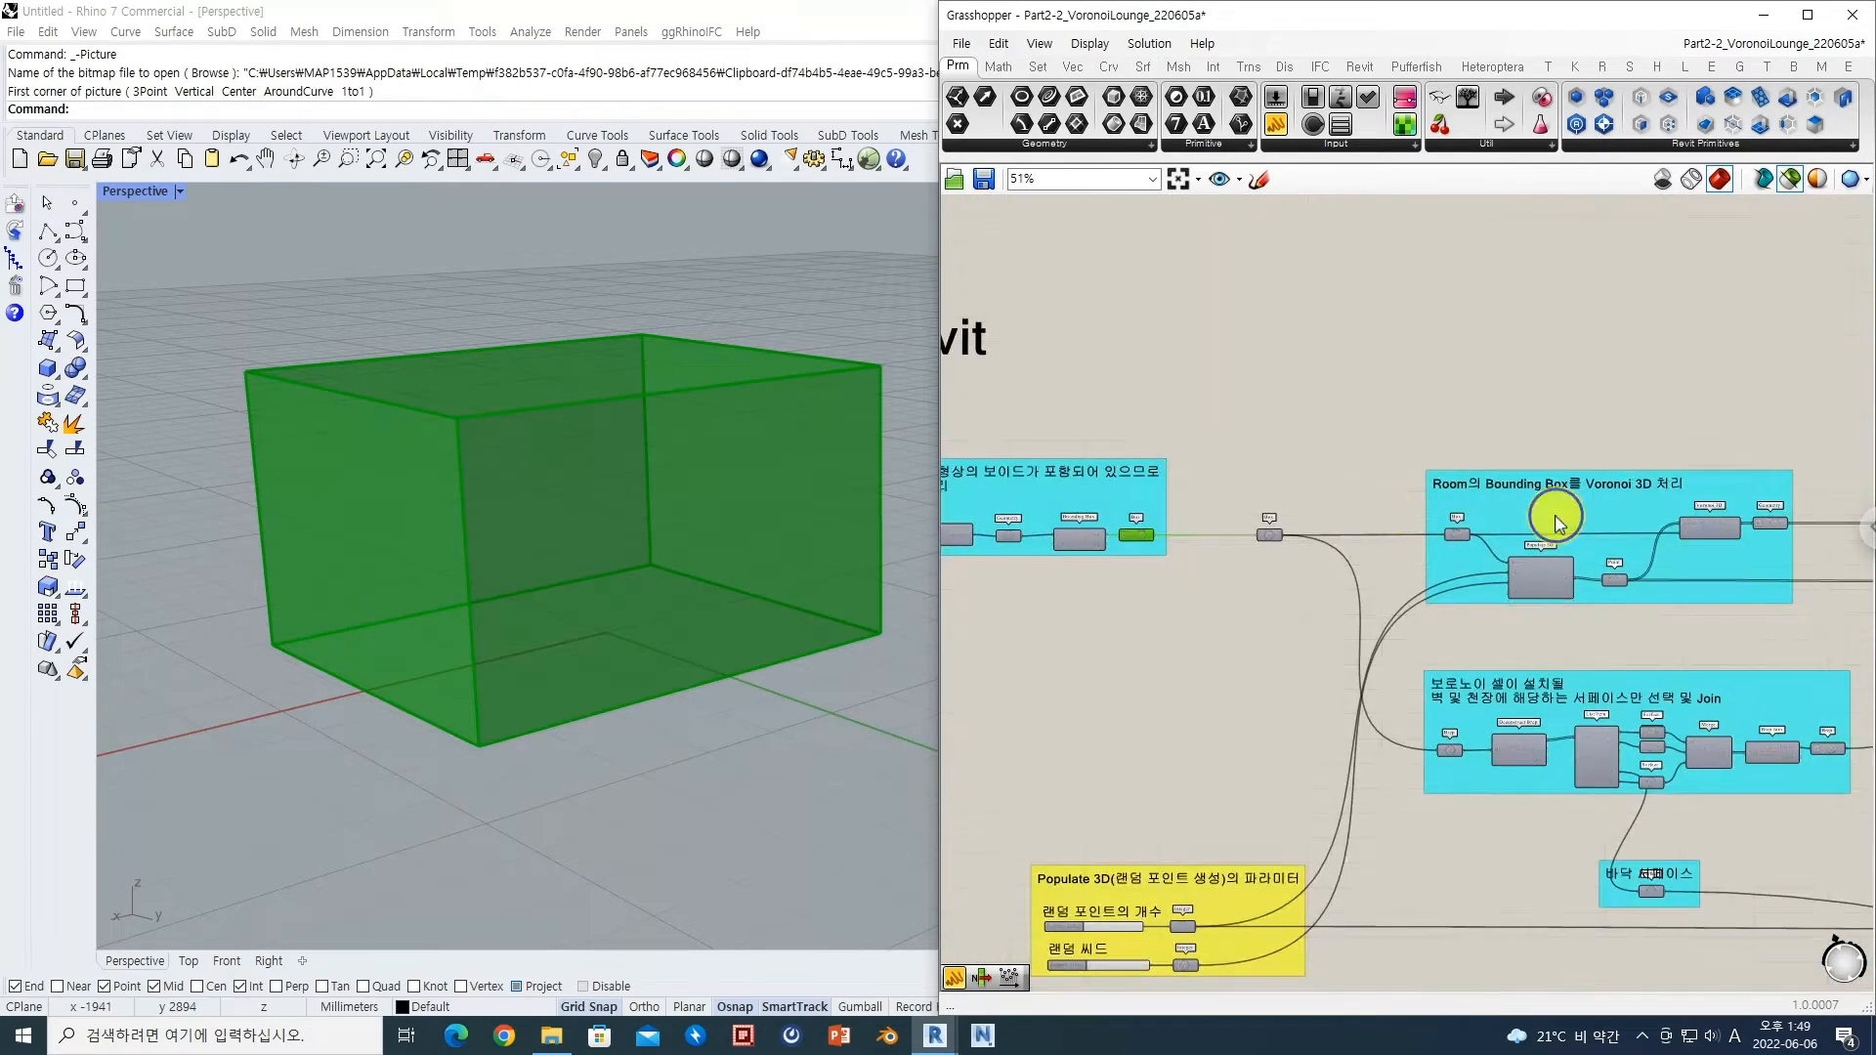
right_click_drag(1556, 516, 1361, 530)
scroll(1403, 549, "up", 3)
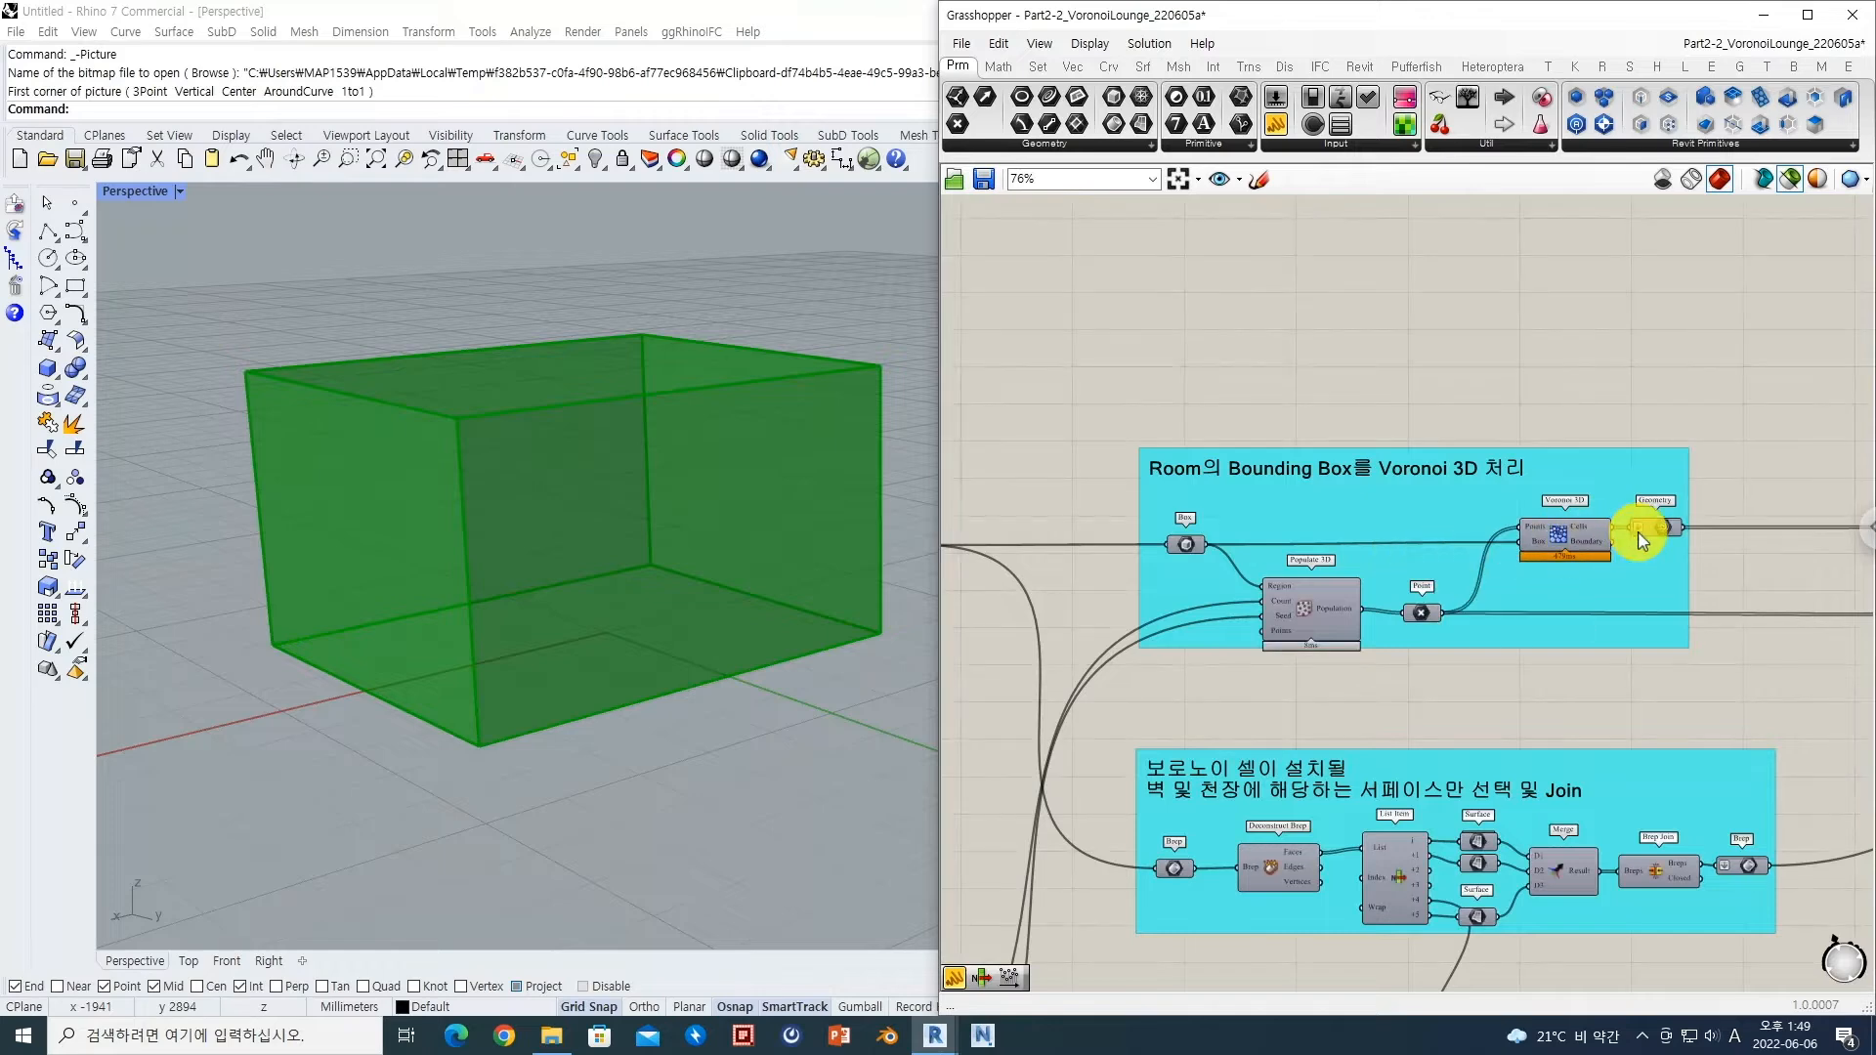
left_click(1664, 532)
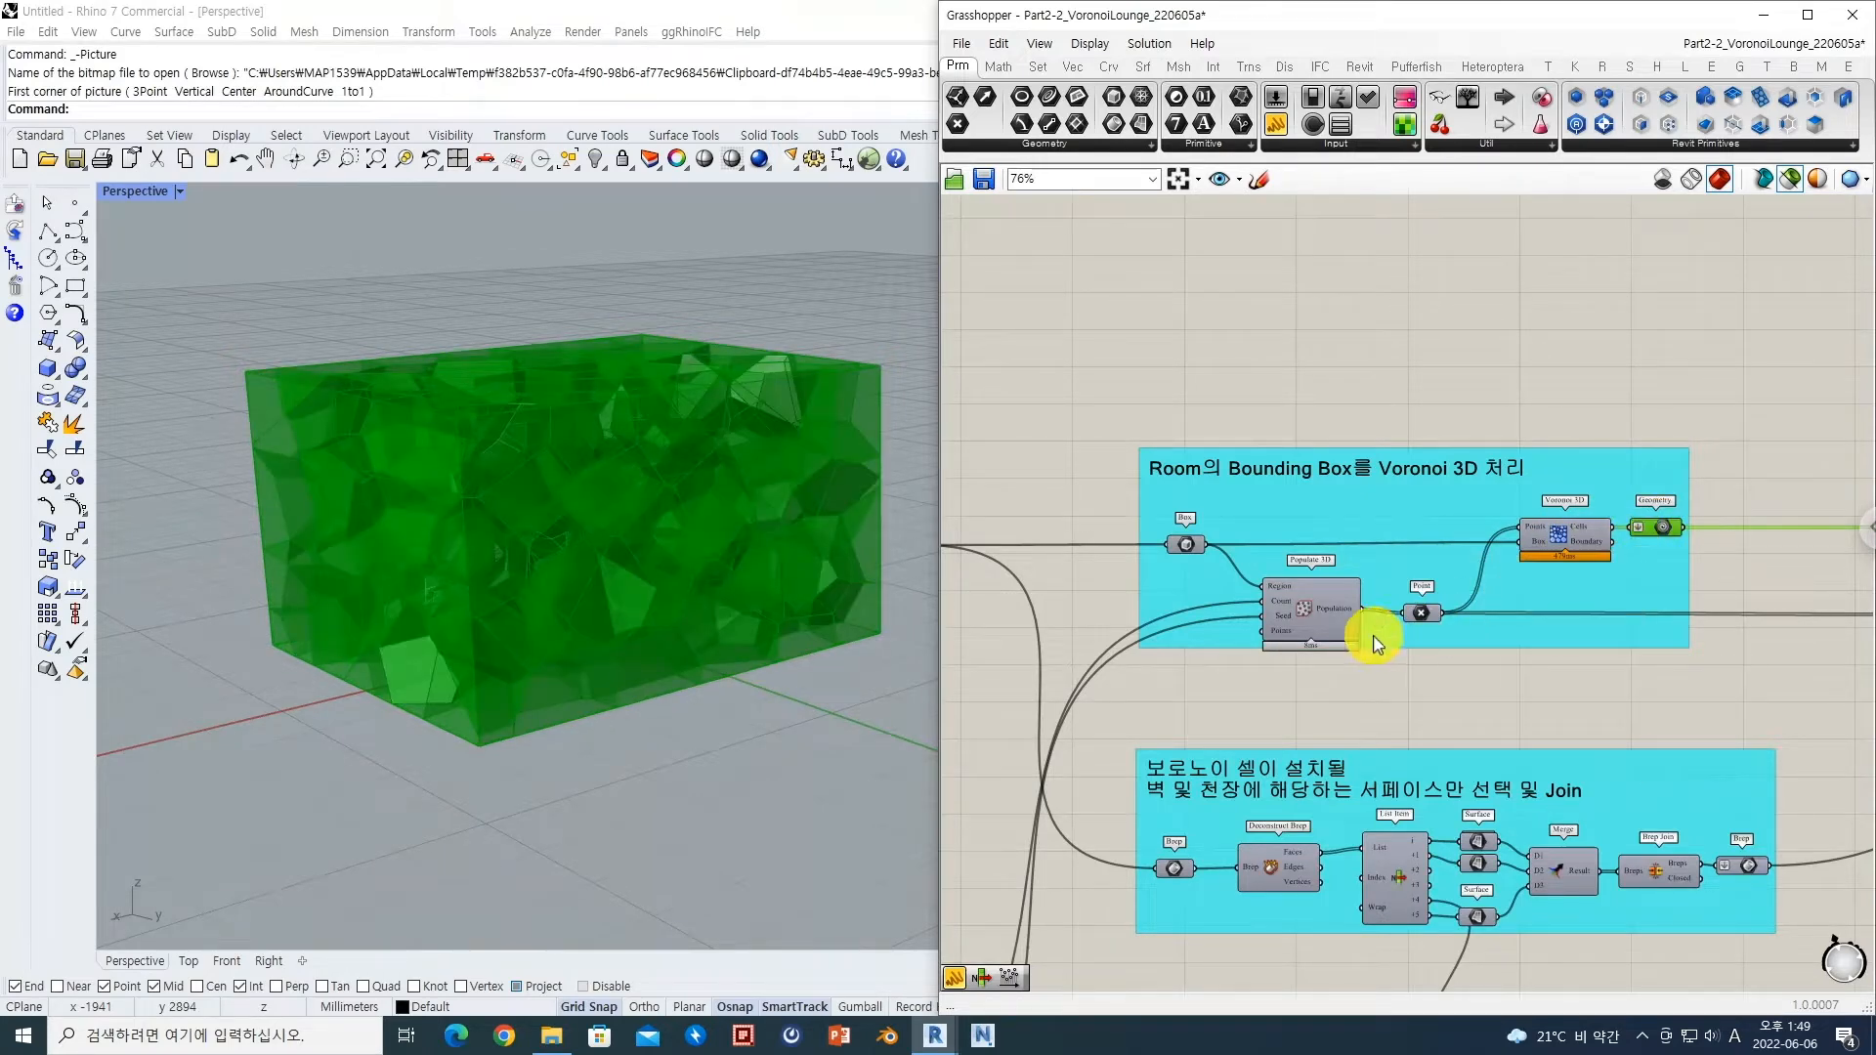
Step: Preview the random points from Populate 3D and change the random seed slider to redistribute them
right_click_drag(1377, 630, 1261, 494)
left_click(1341, 565)
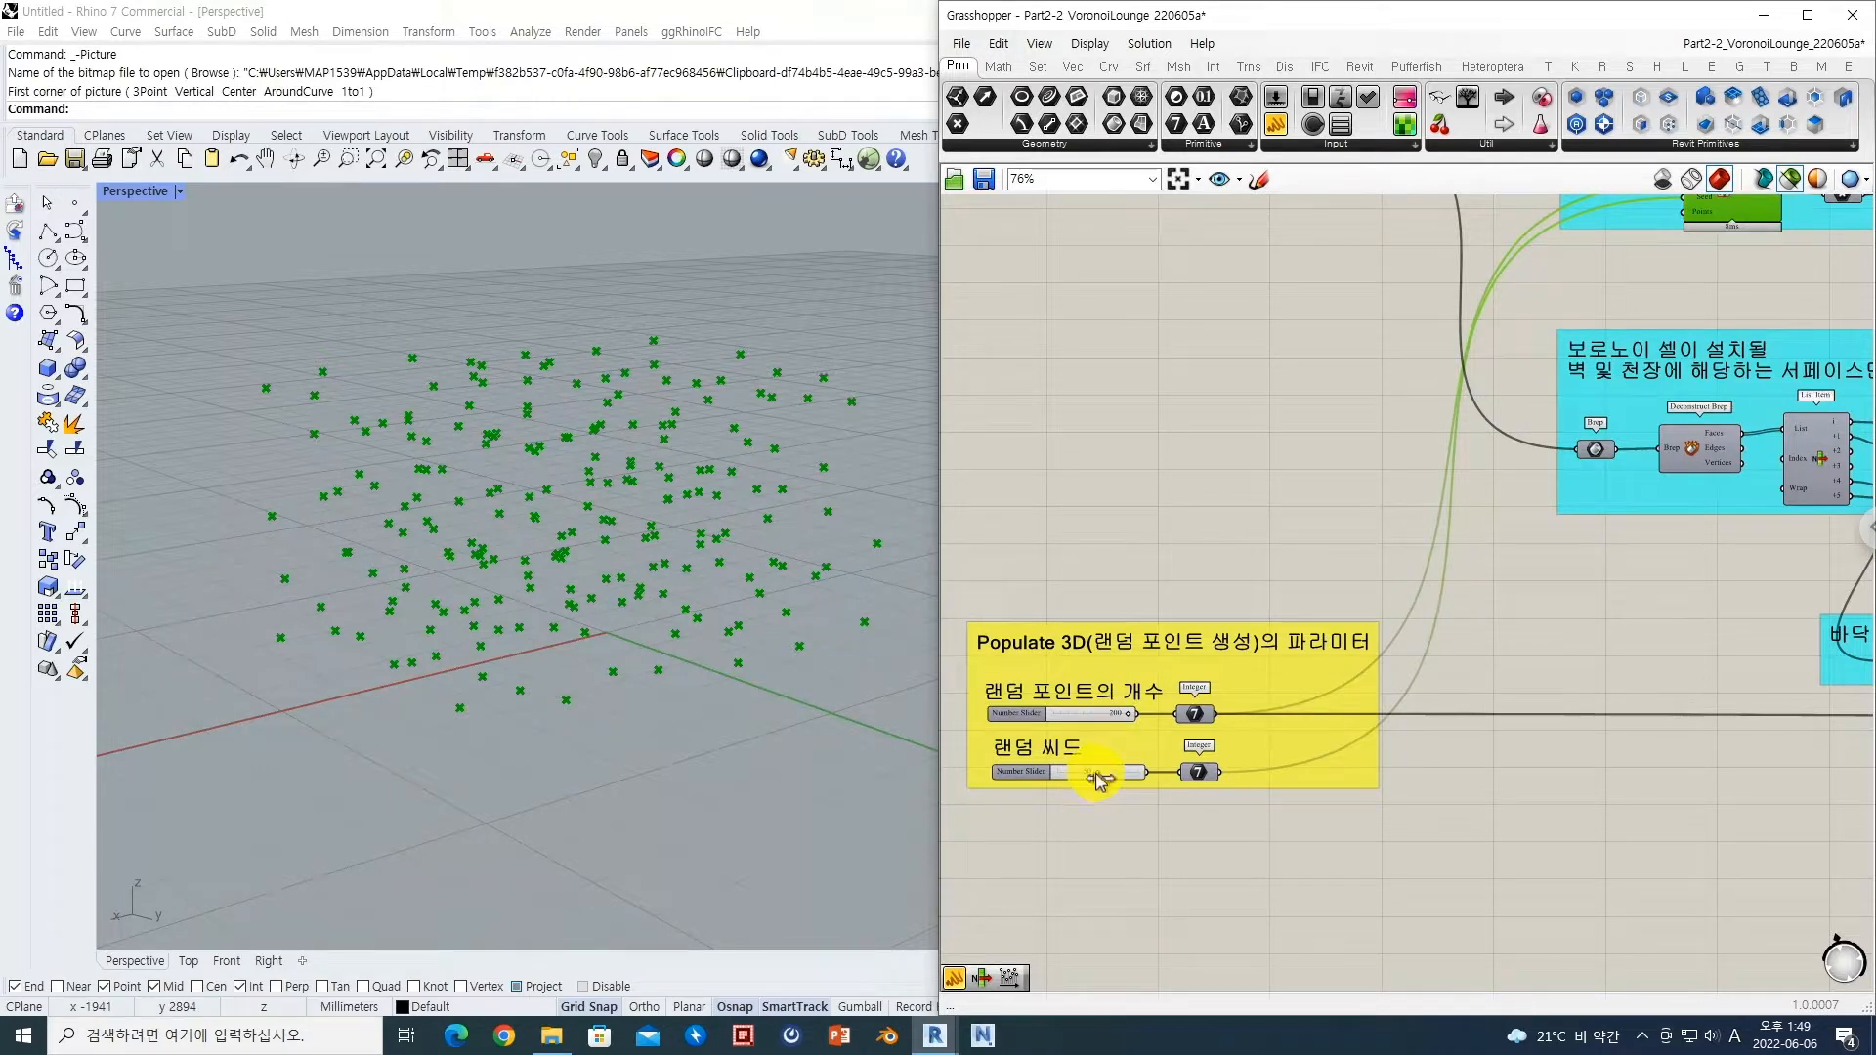
left_click_drag(1113, 779, 1099, 774)
Step: Return to the Voronoi 3D group and preview the room's cells in Rhino from its Geometry output
right_click_drag(1466, 427, 1257, 674)
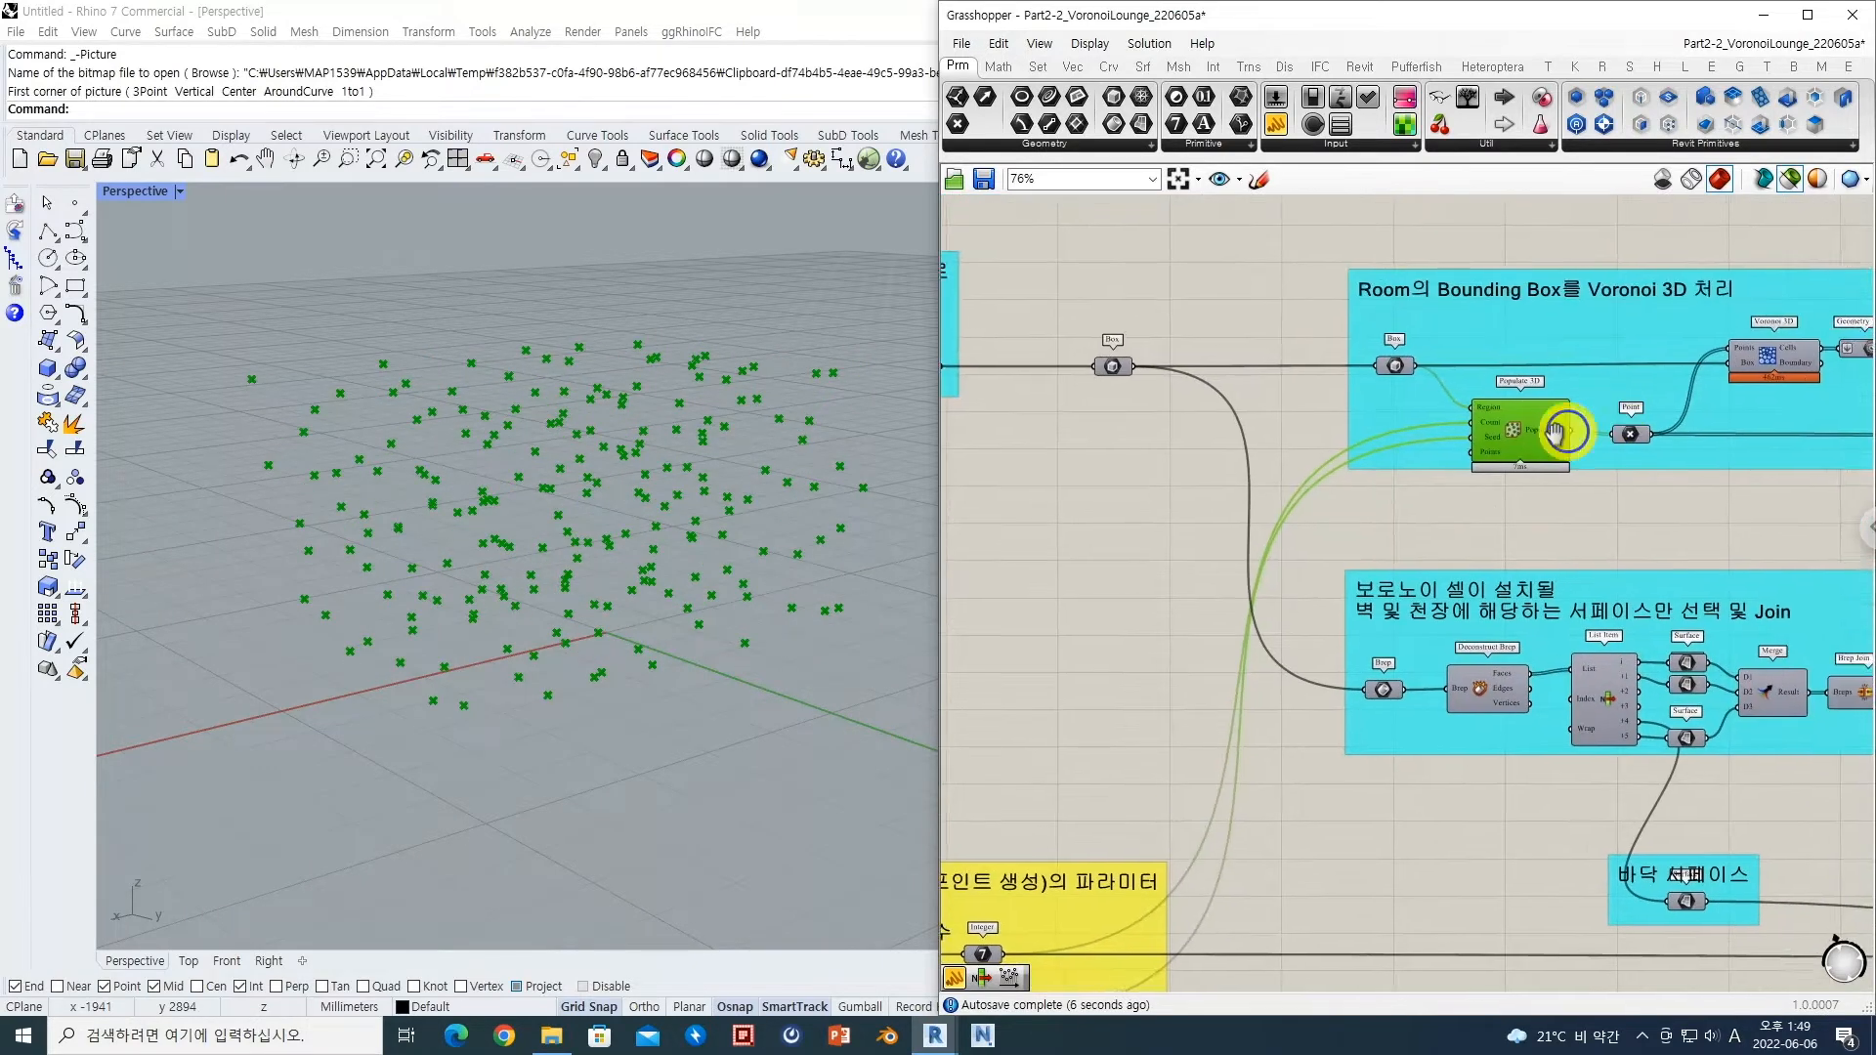
right_click_drag(1596, 419, 1312, 468)
right_click_drag(1658, 414, 1344, 451)
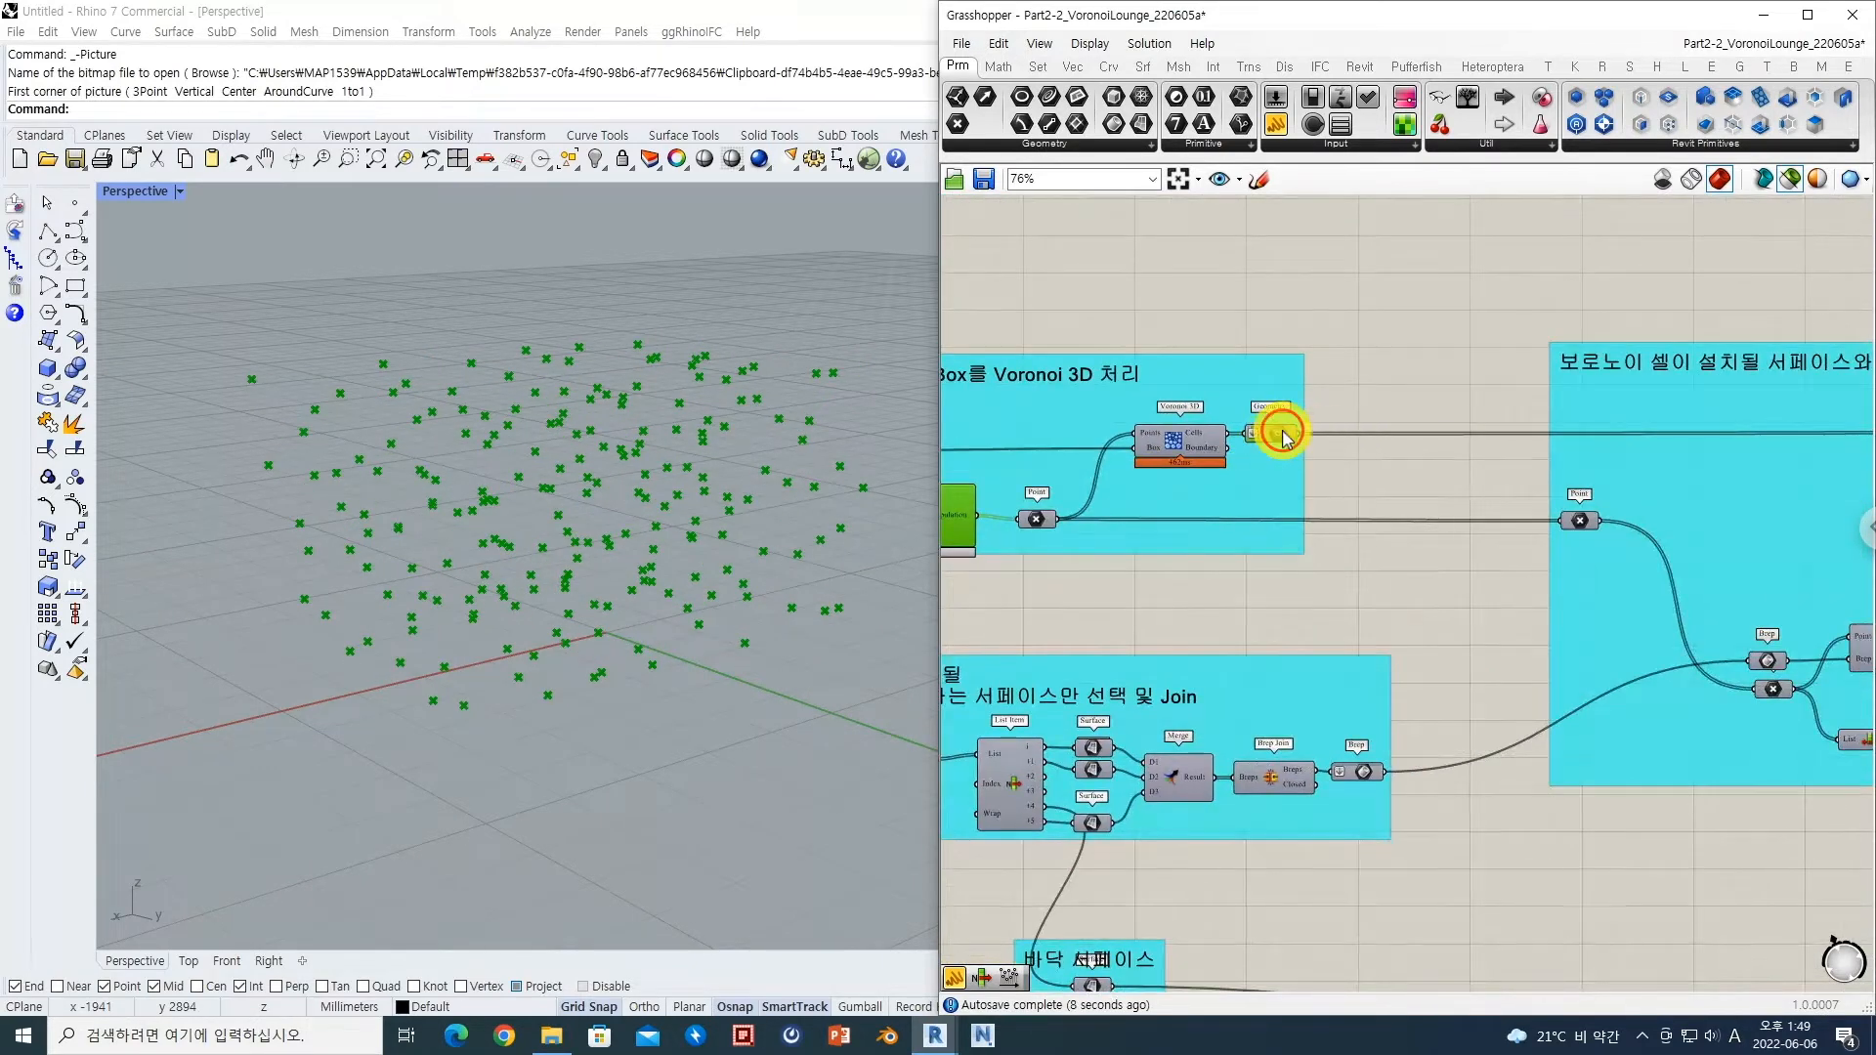
left_click(1282, 437)
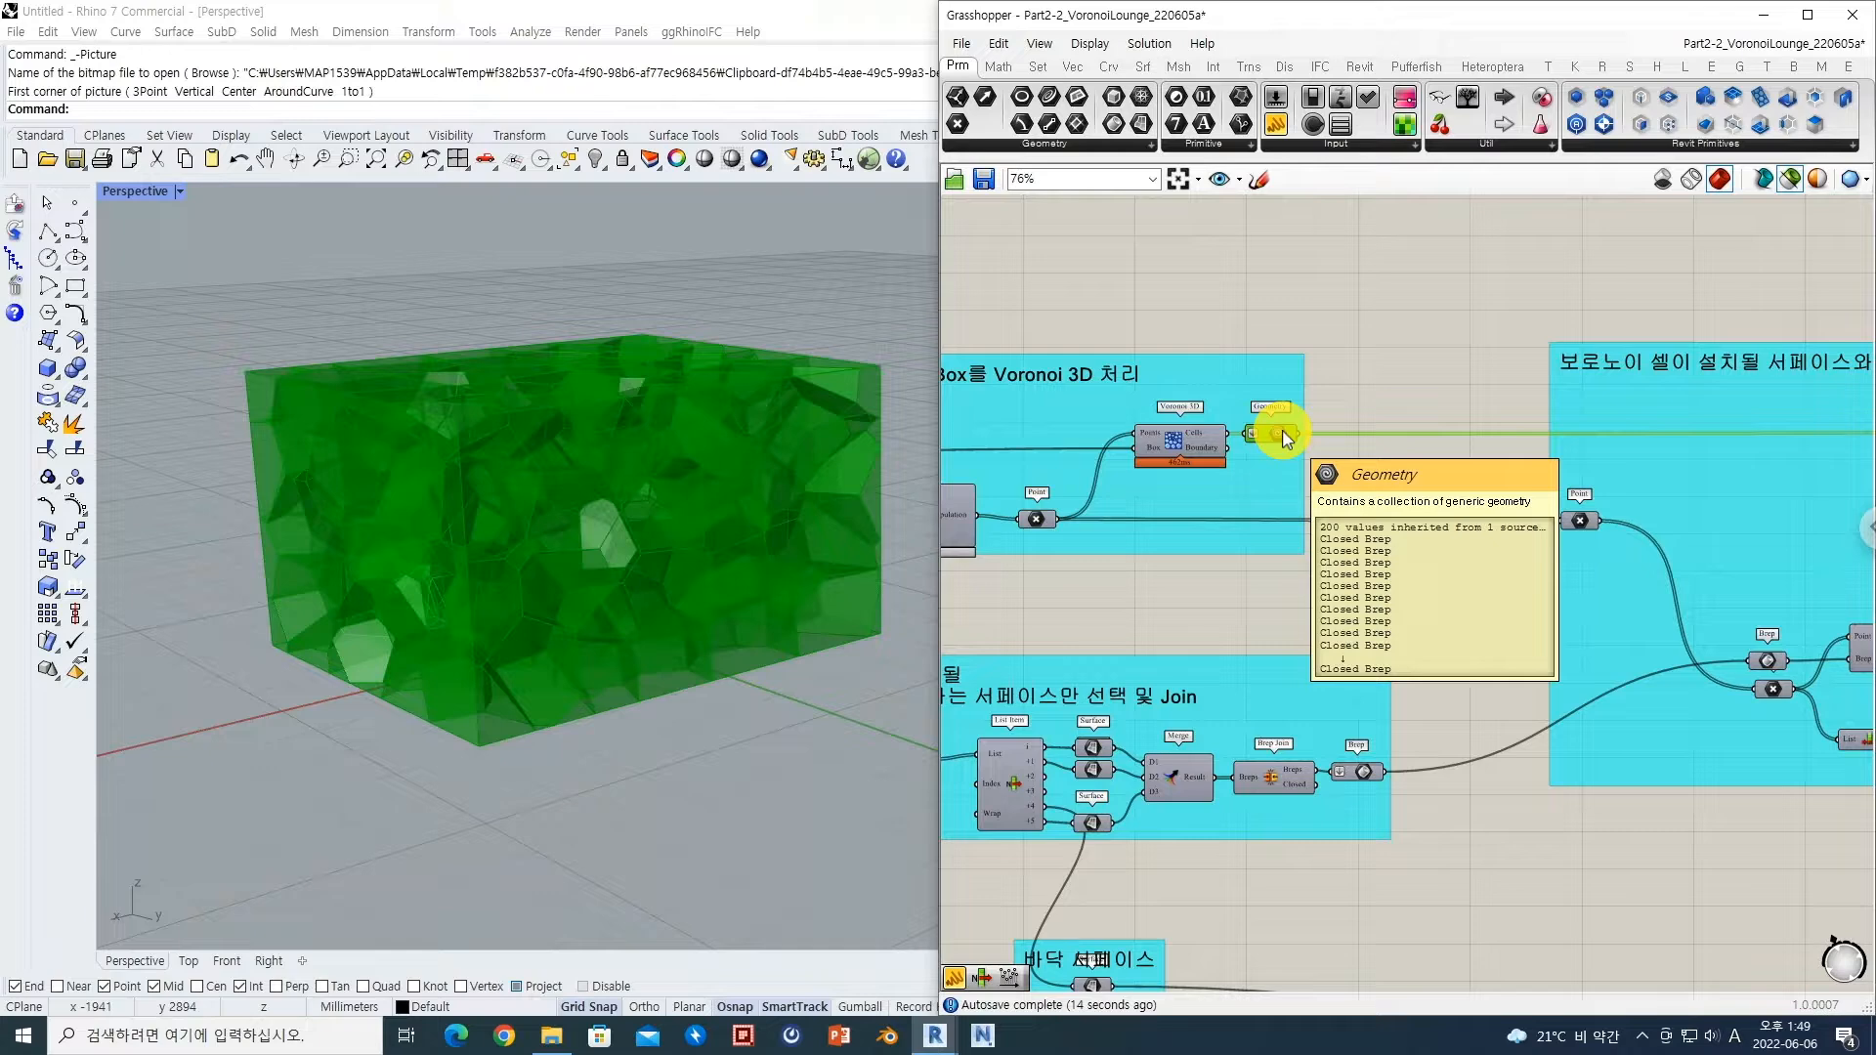
Step: Preview the joined wall and ceiling surfaces that will receive the cells by selecting the Brep output after Brep Join
right_click_drag(1297, 538, 1447, 476)
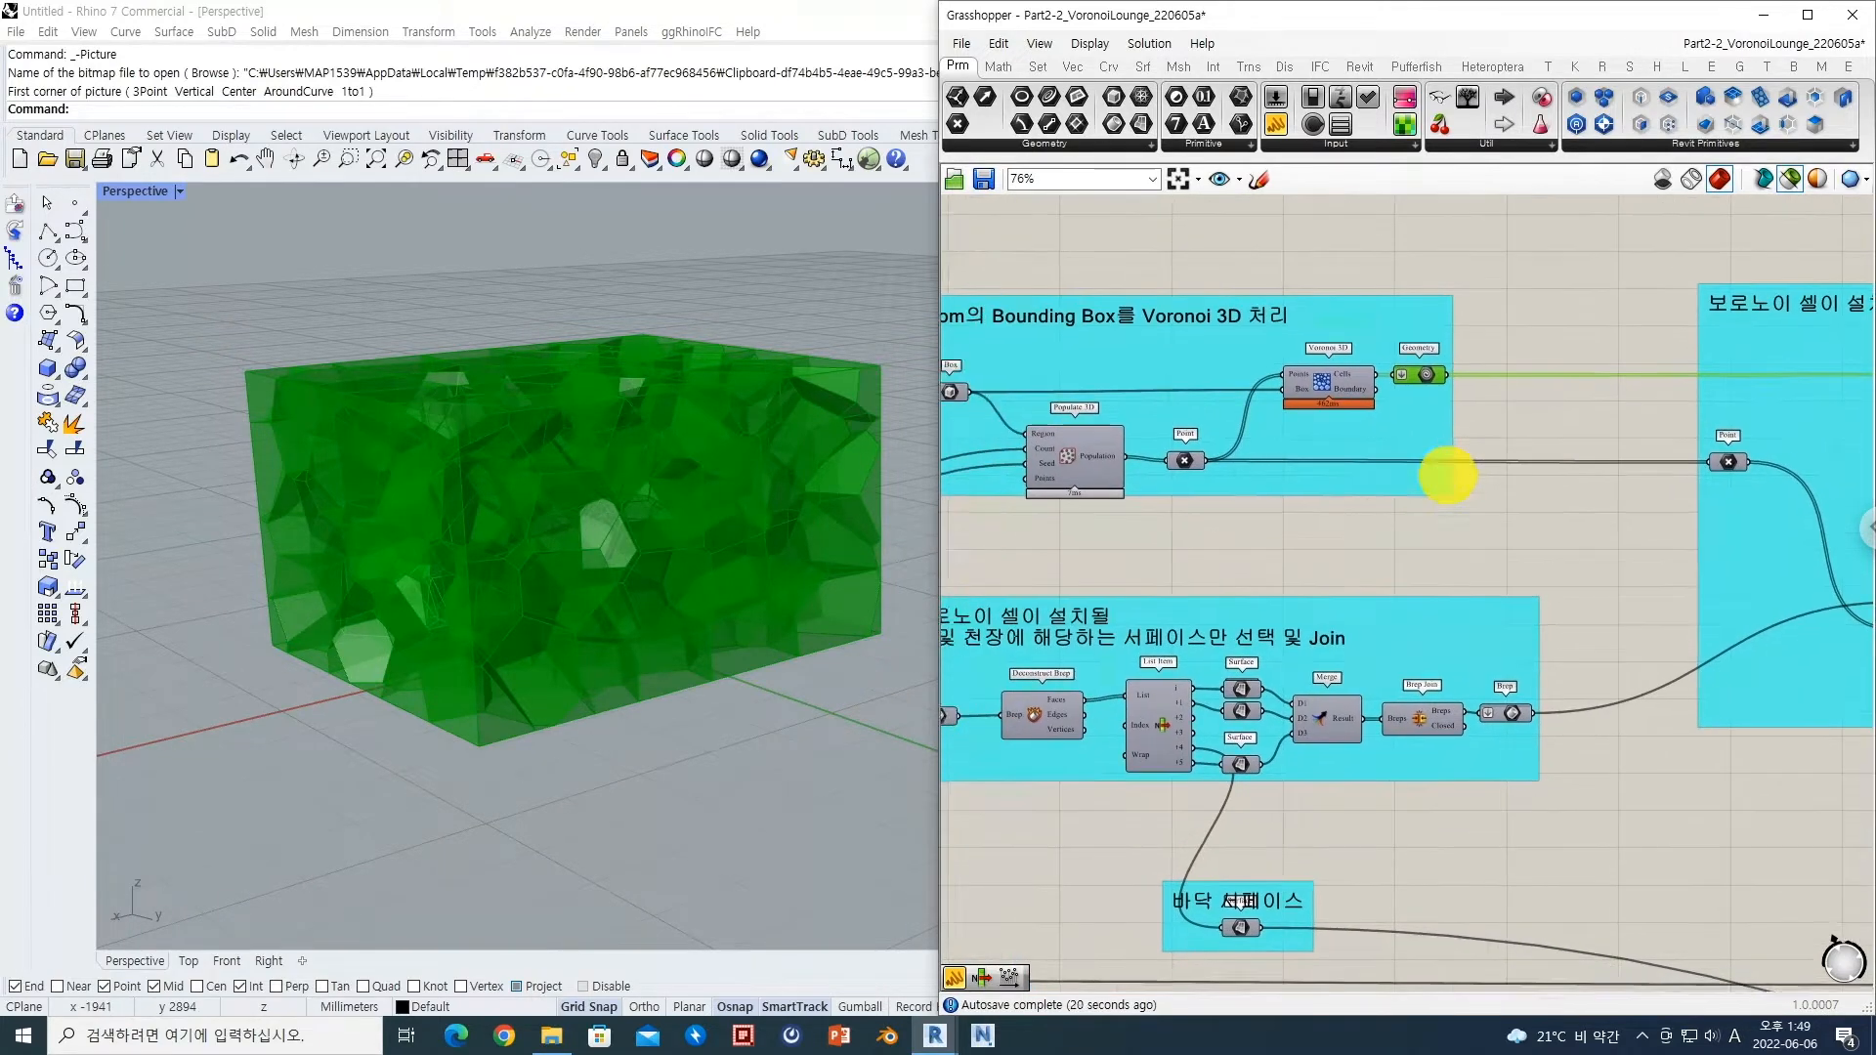
right_click_drag(1352, 628, 1341, 572)
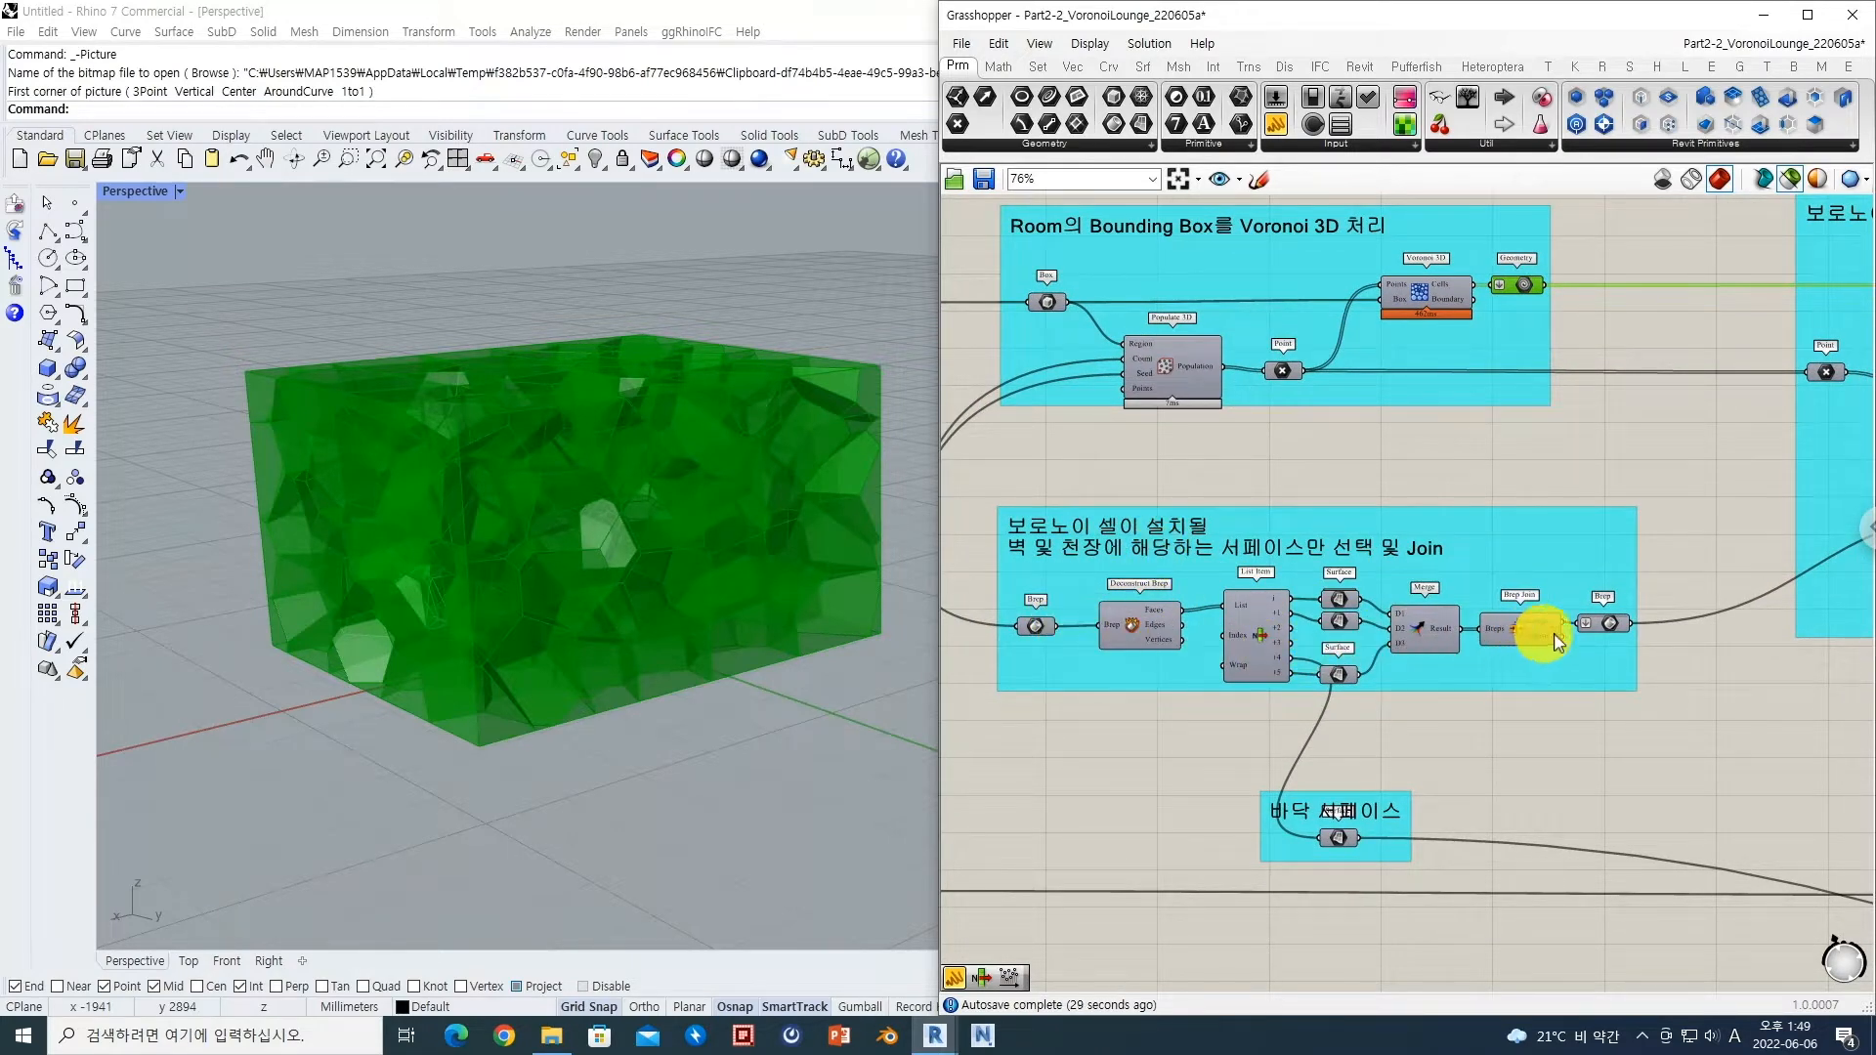
left_click(1602, 626)
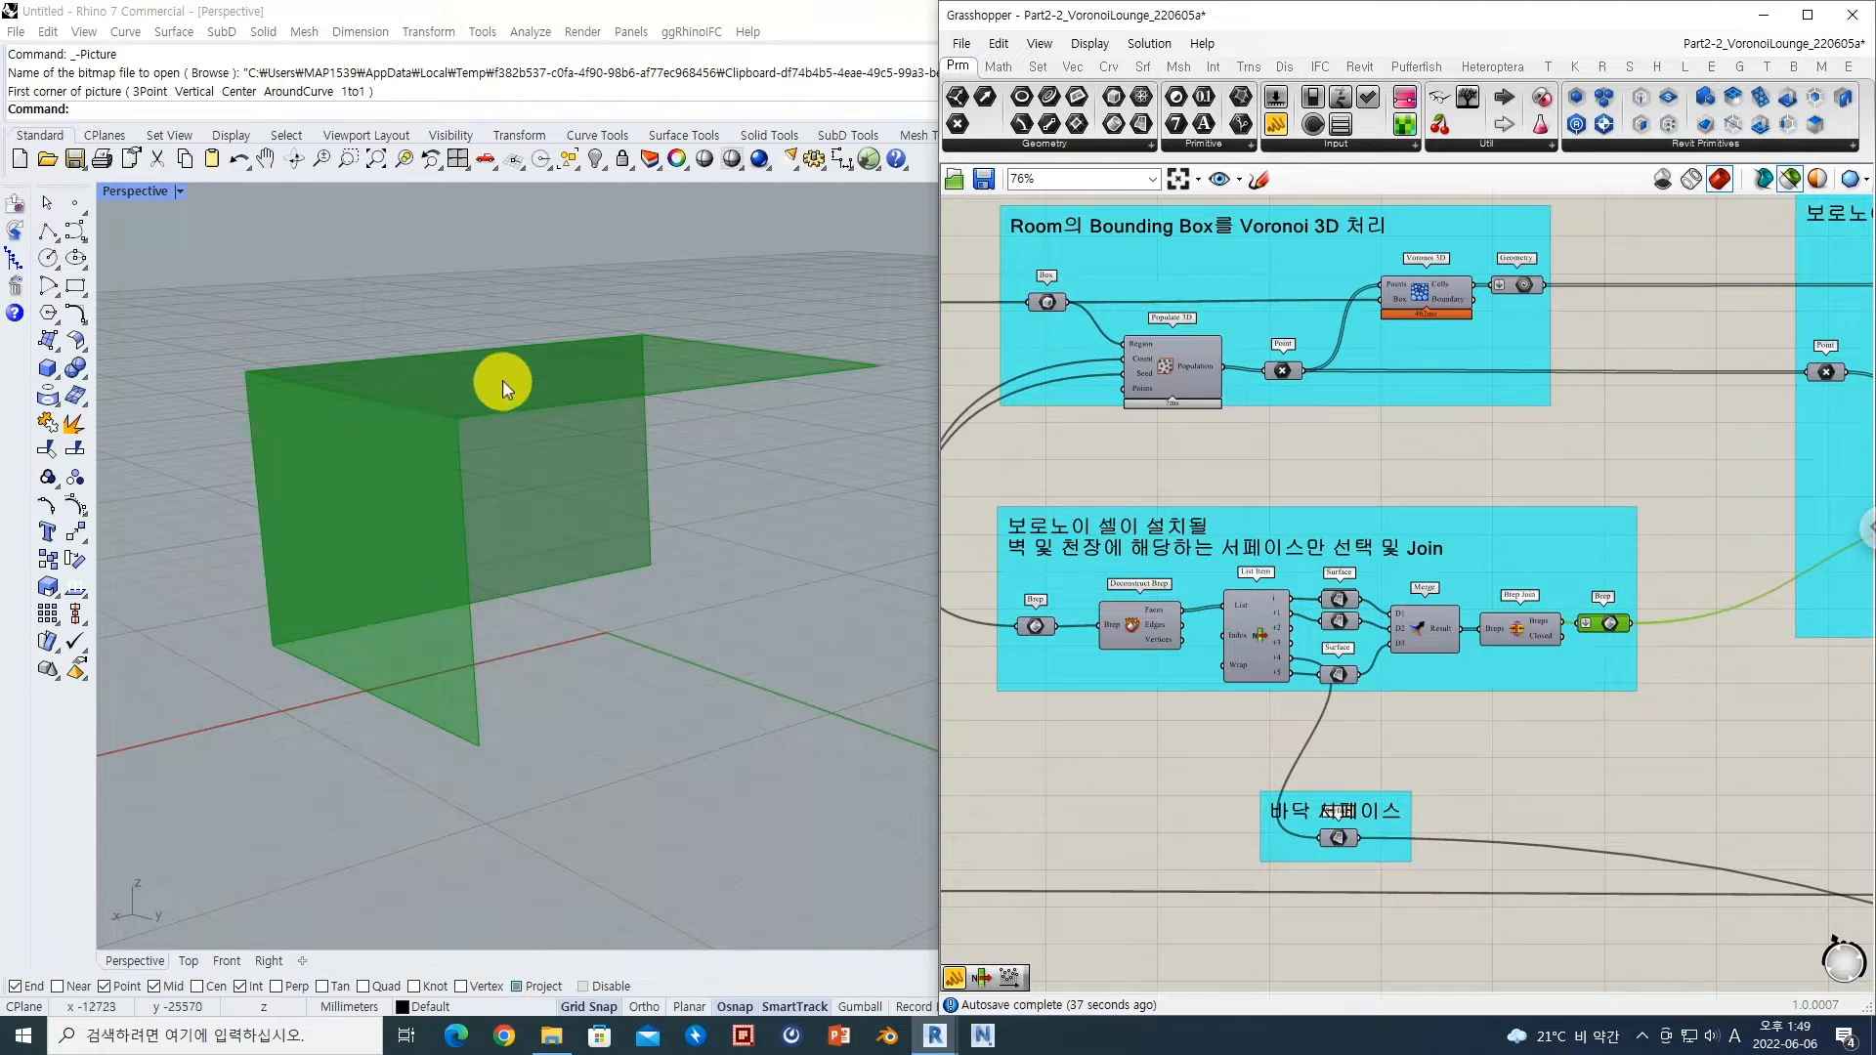
mouse_move(1438, 628)
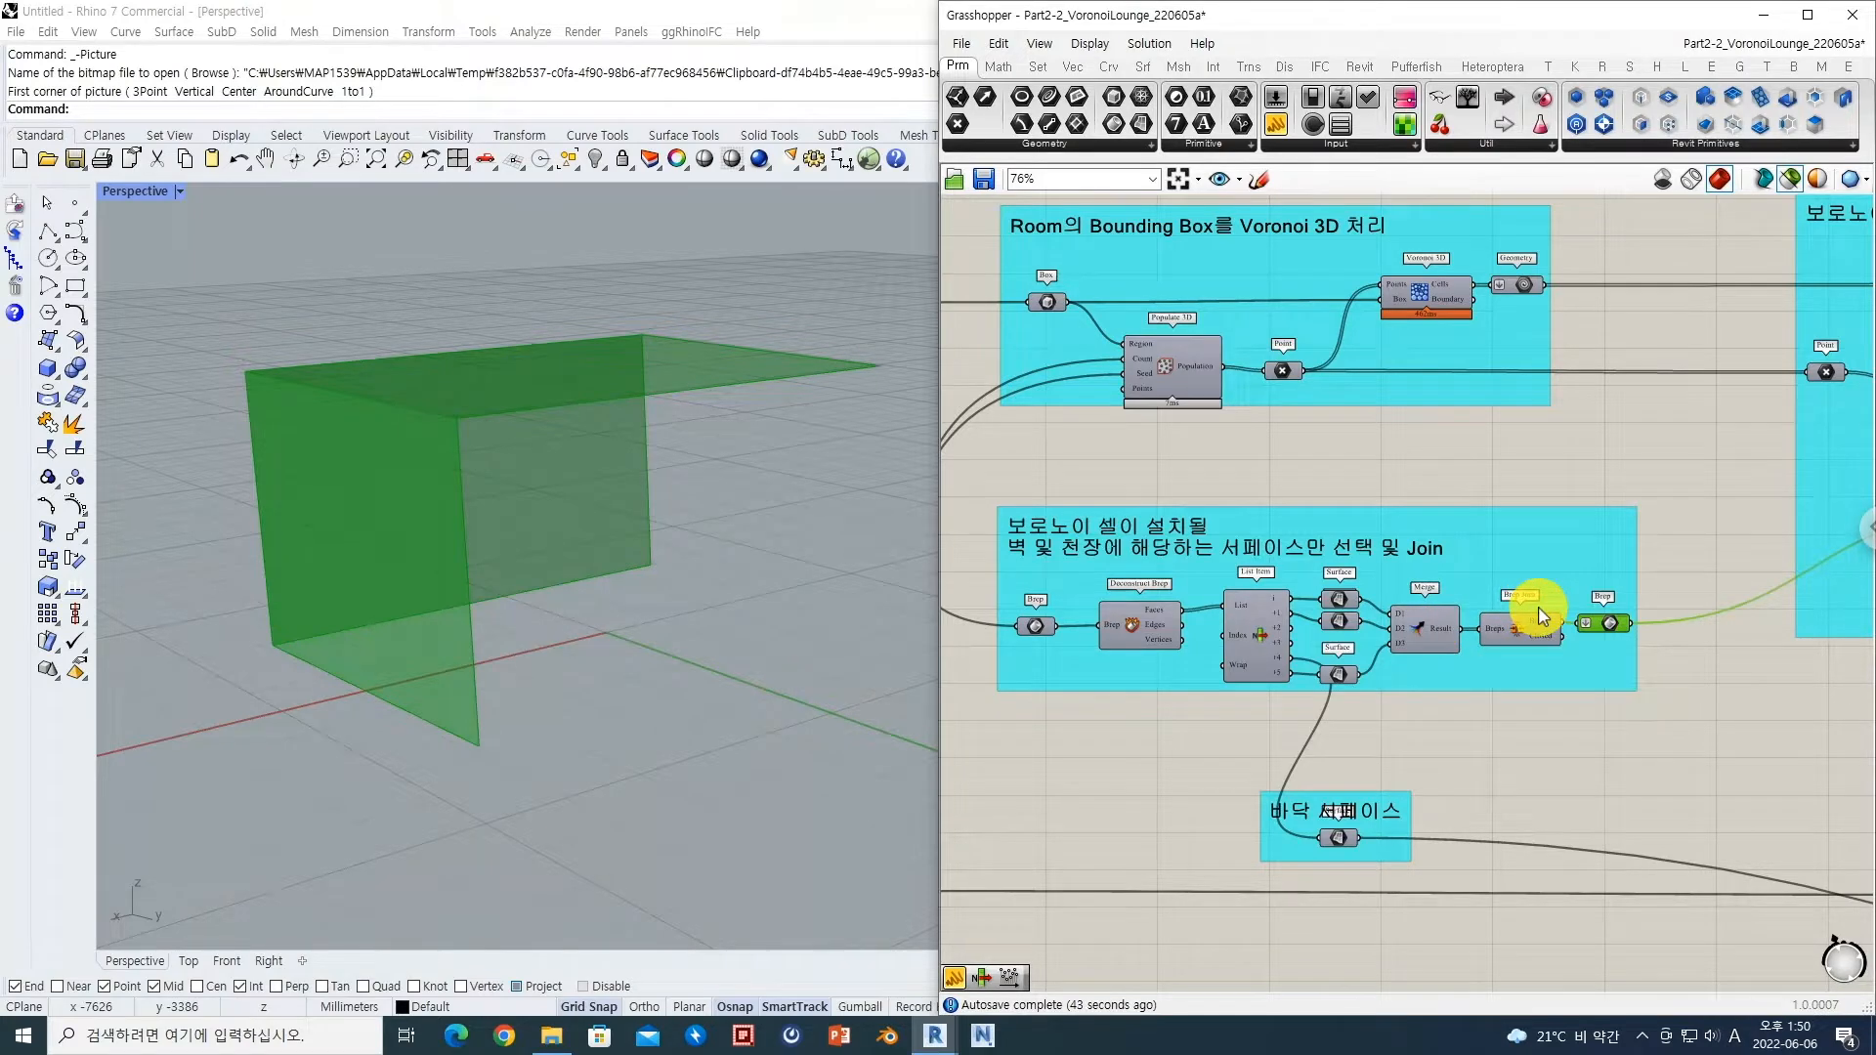
Step: Preview the random points projected onto the wall and ceiling surfaces by selecting the Brep Closest Point component
right_click_drag(1541, 620, 1360, 617)
right_click_drag(1529, 577, 1270, 584)
right_click_drag(1590, 564, 1268, 566)
left_click(1276, 558)
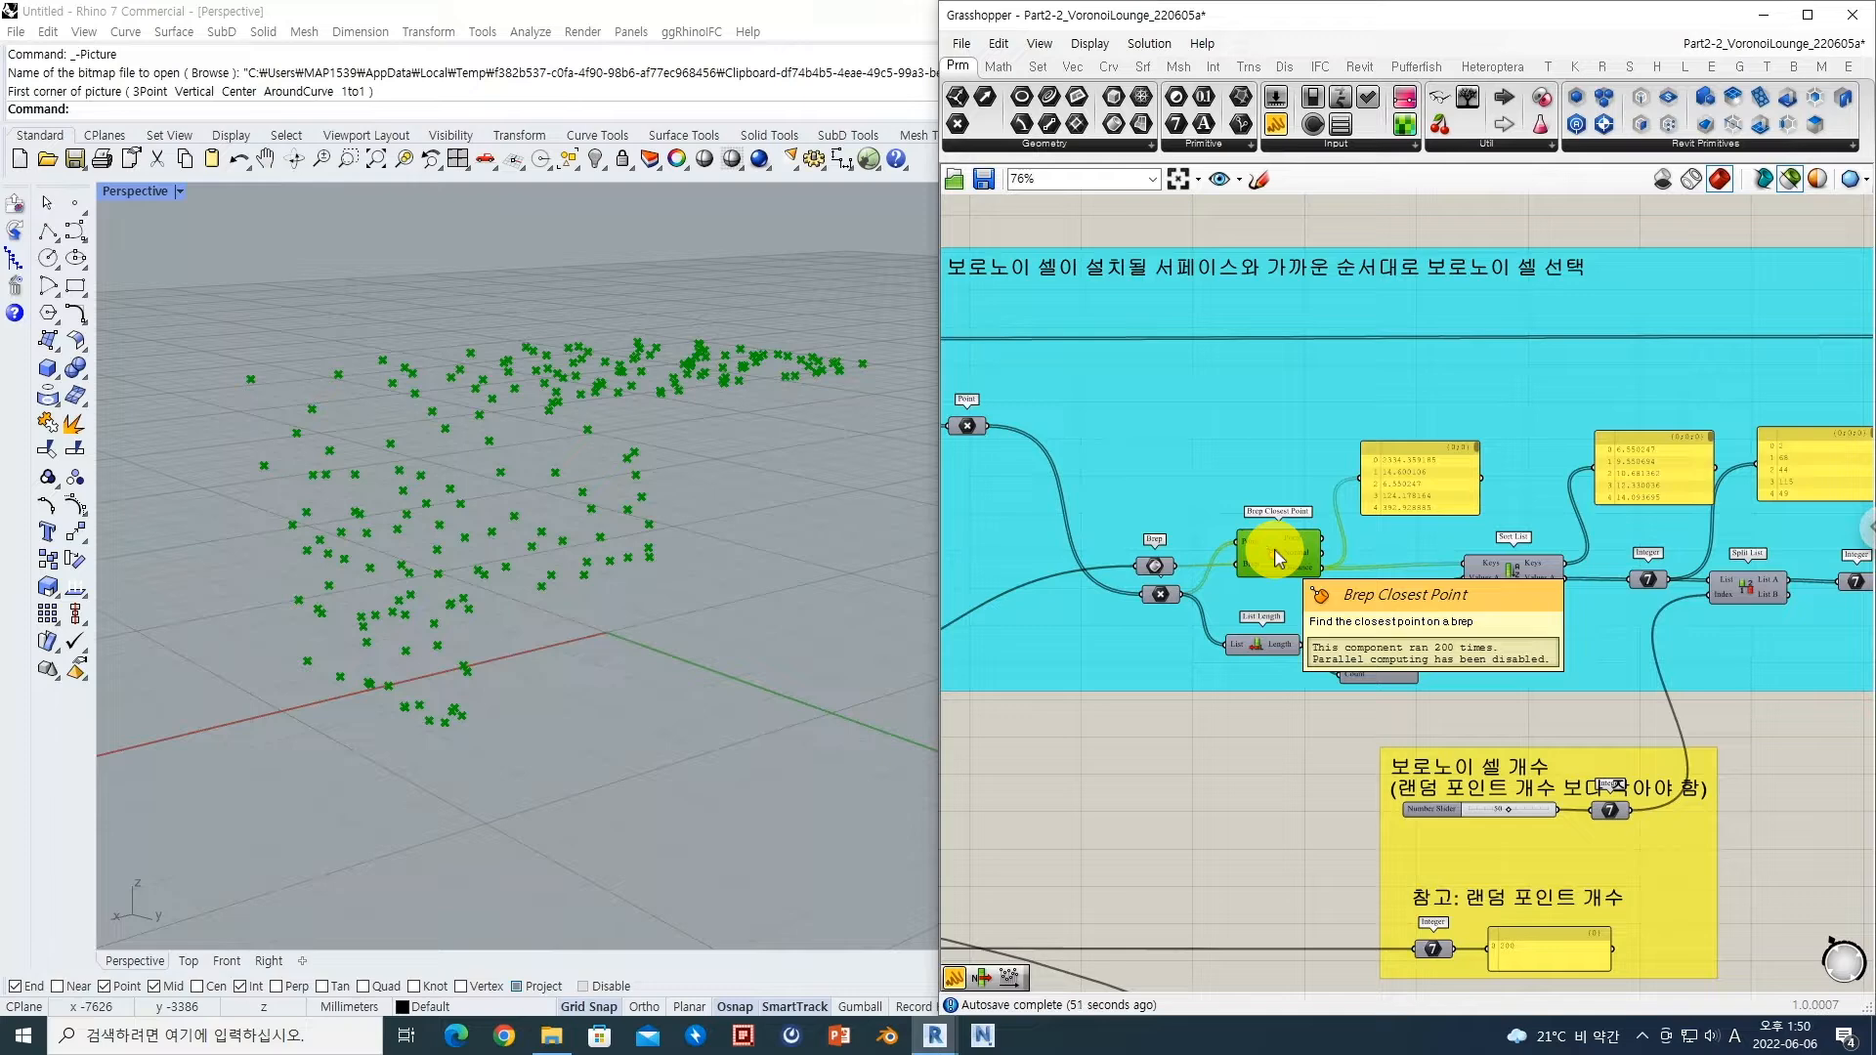
Step: Preview the Voronoi cells closest to the wall and ceiling surfaces by selecting the Geometry parameter after List Item
right_click_drag(1455, 554, 1325, 555)
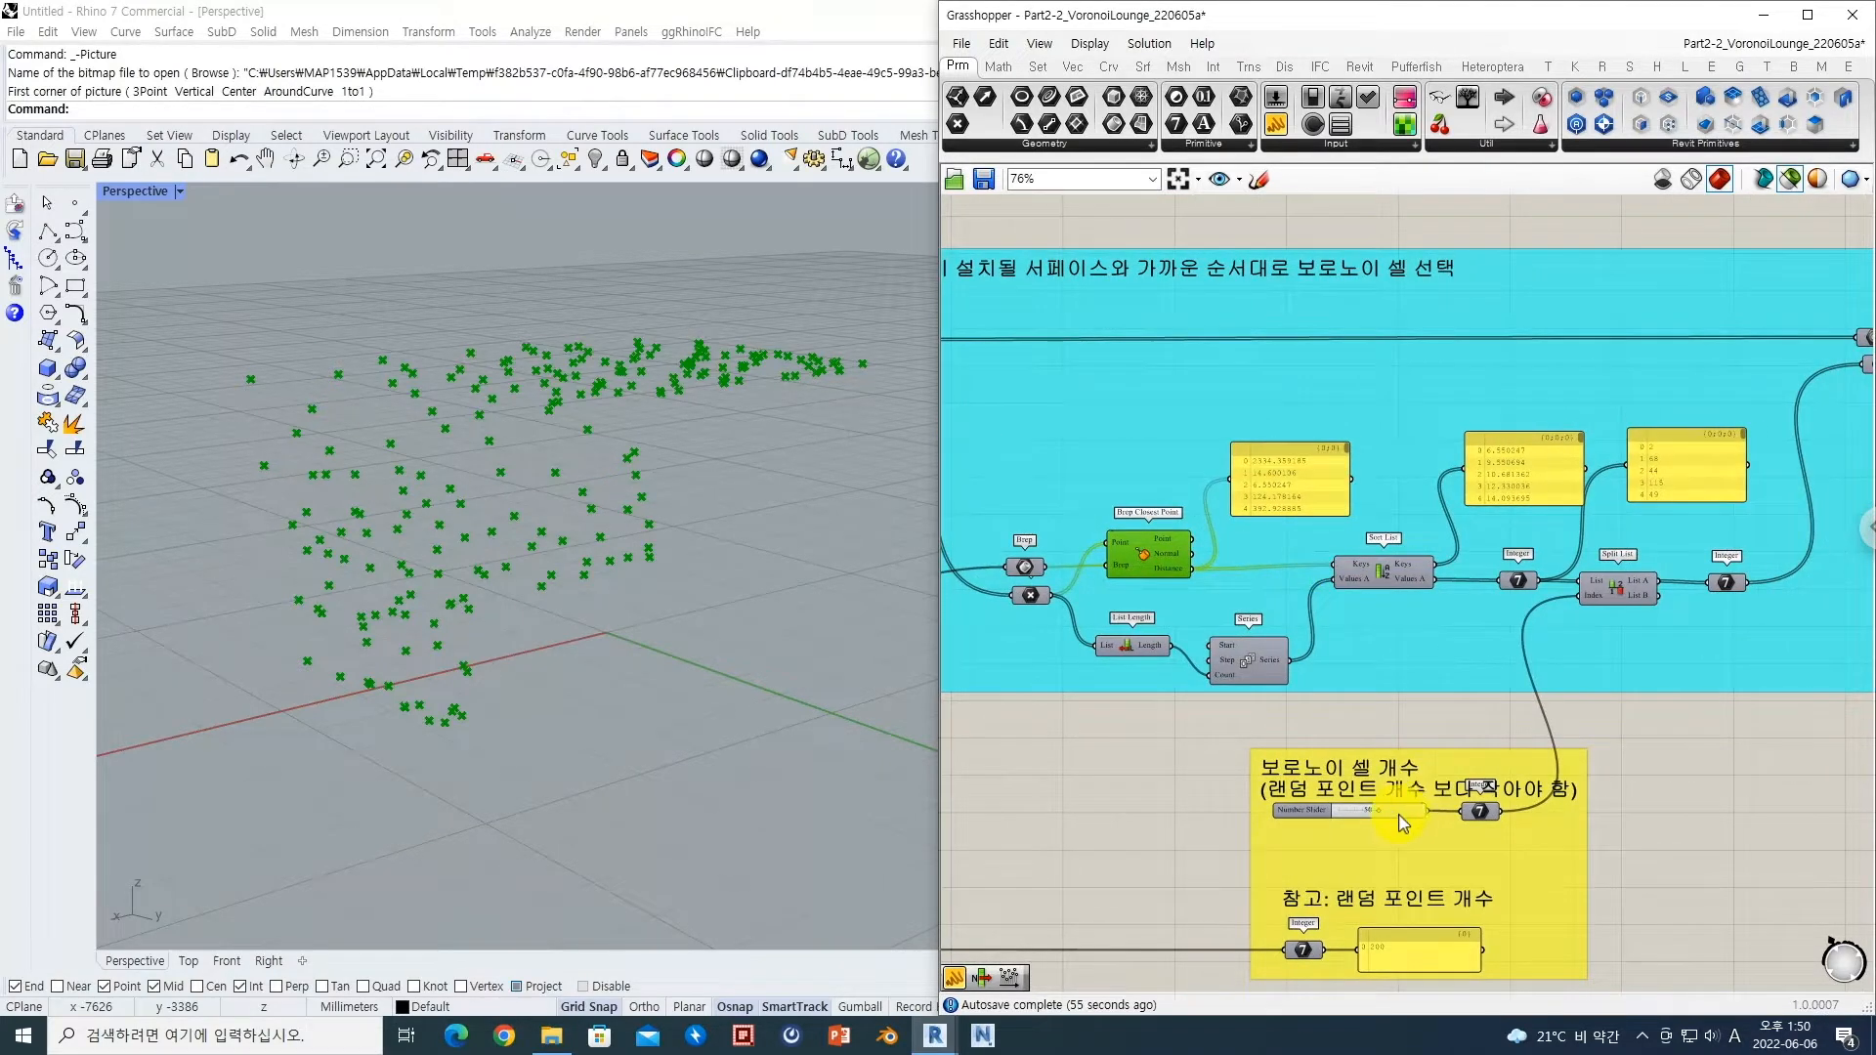
right_click_drag(1604, 628, 1499, 619)
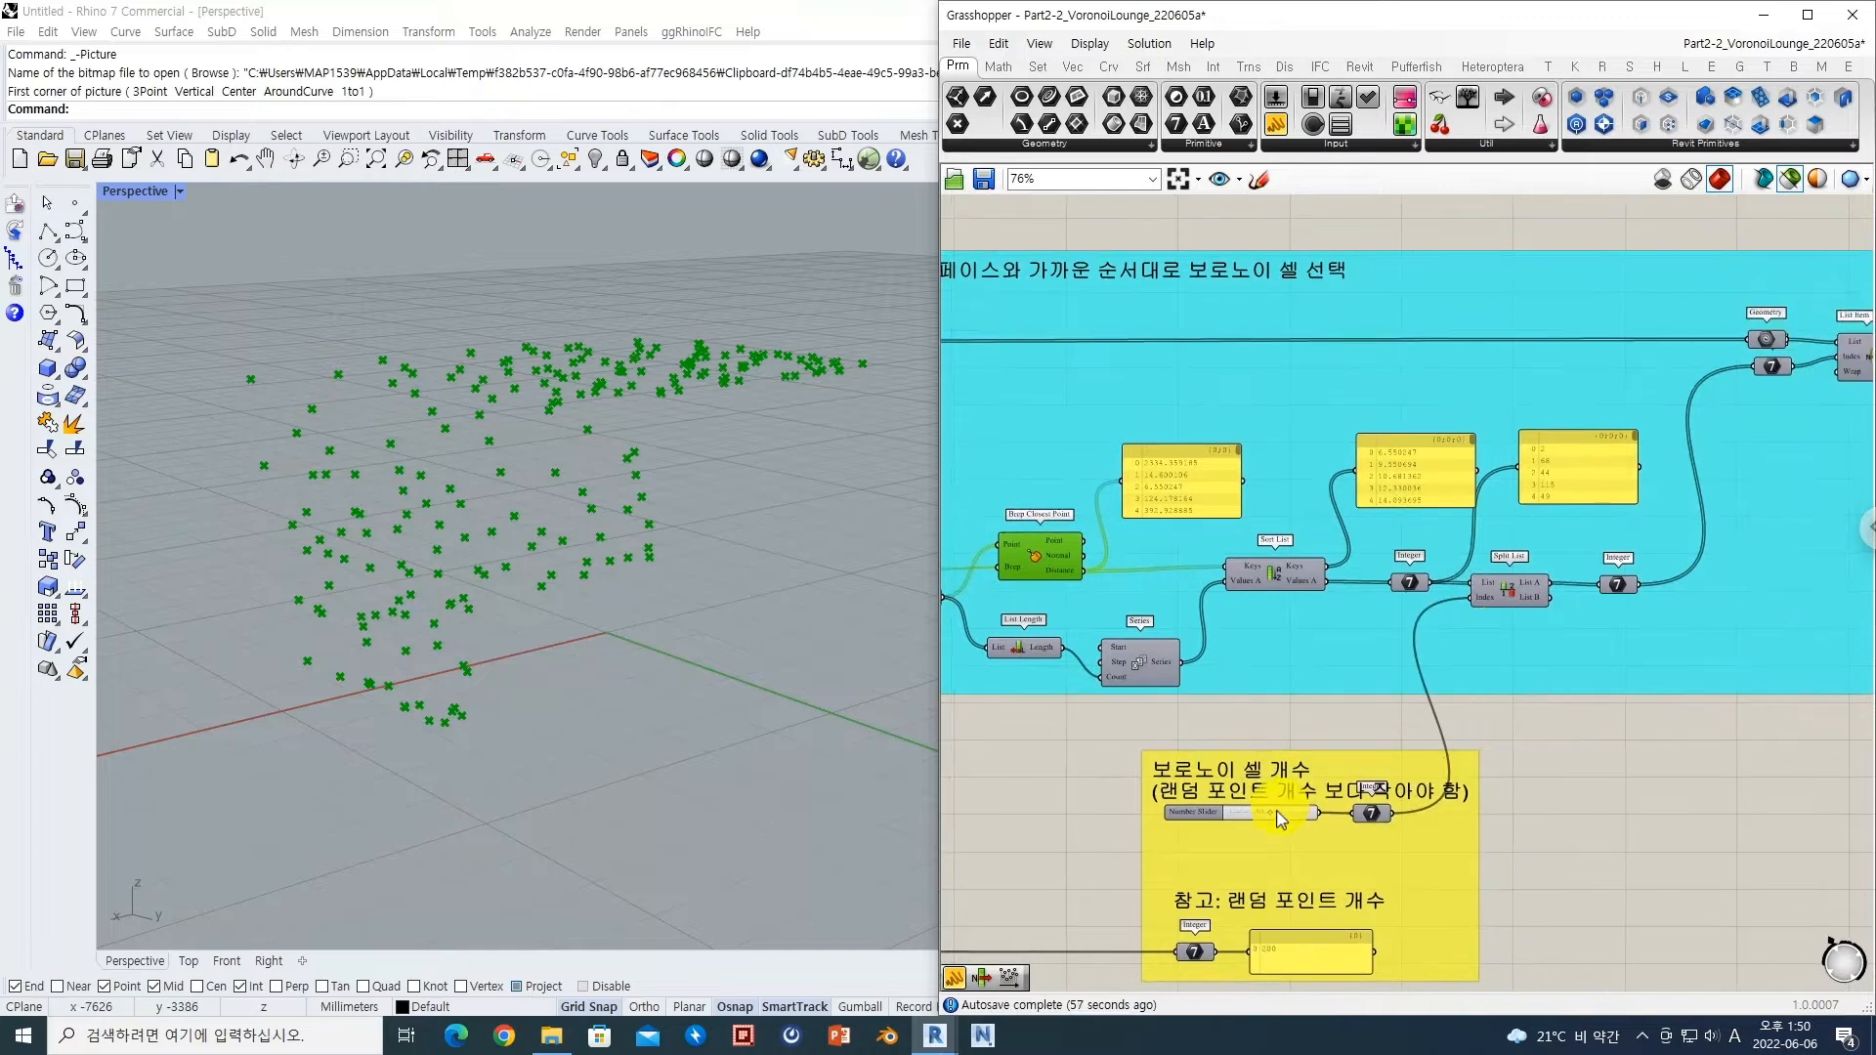
right_click_drag(1533, 739, 1423, 771)
right_click_drag(1598, 658, 1524, 671)
left_click(1668, 423)
Step: Try a lower value on the Voronoi cell count slider, then restore it to 50
scroll(1124, 830, "up", 3)
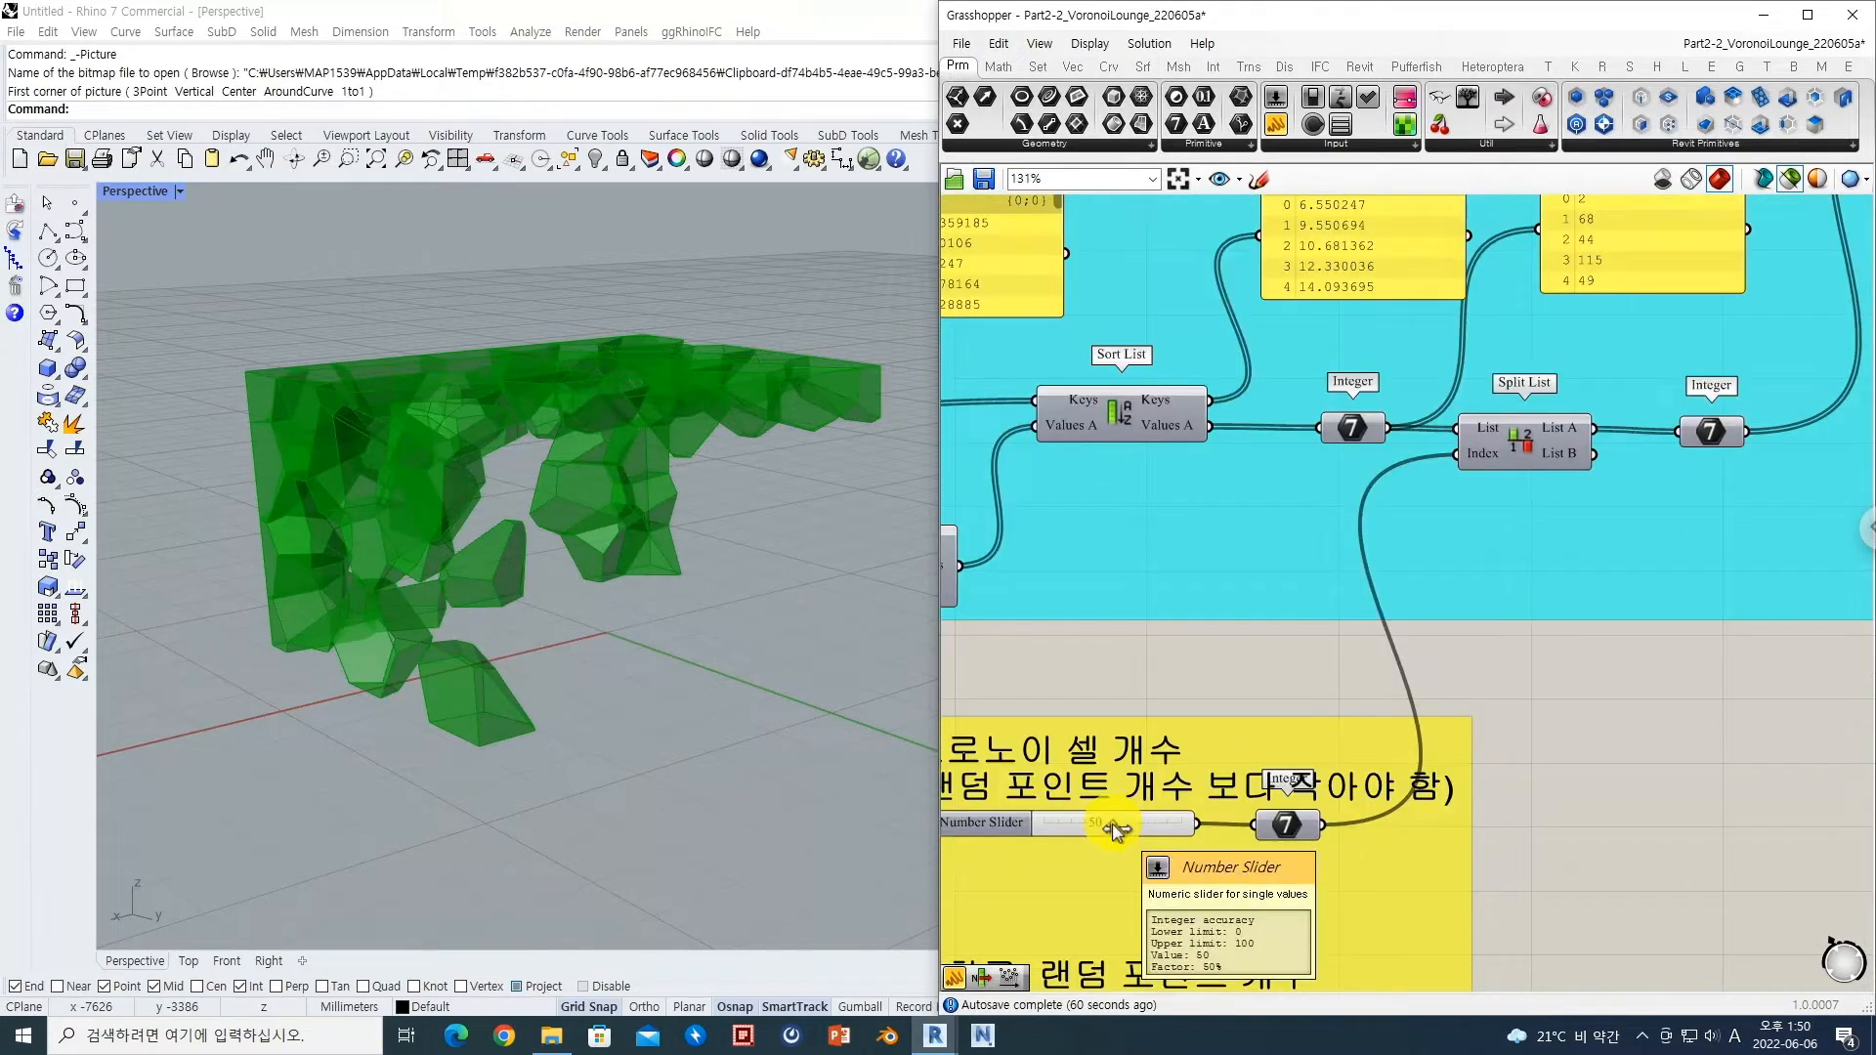
mouse_move(1124, 825)
left_mouse_down()
mouse_move(1199, 823)
mouse_move(1064, 824)
mouse_move(1104, 824)
left_mouse_up()
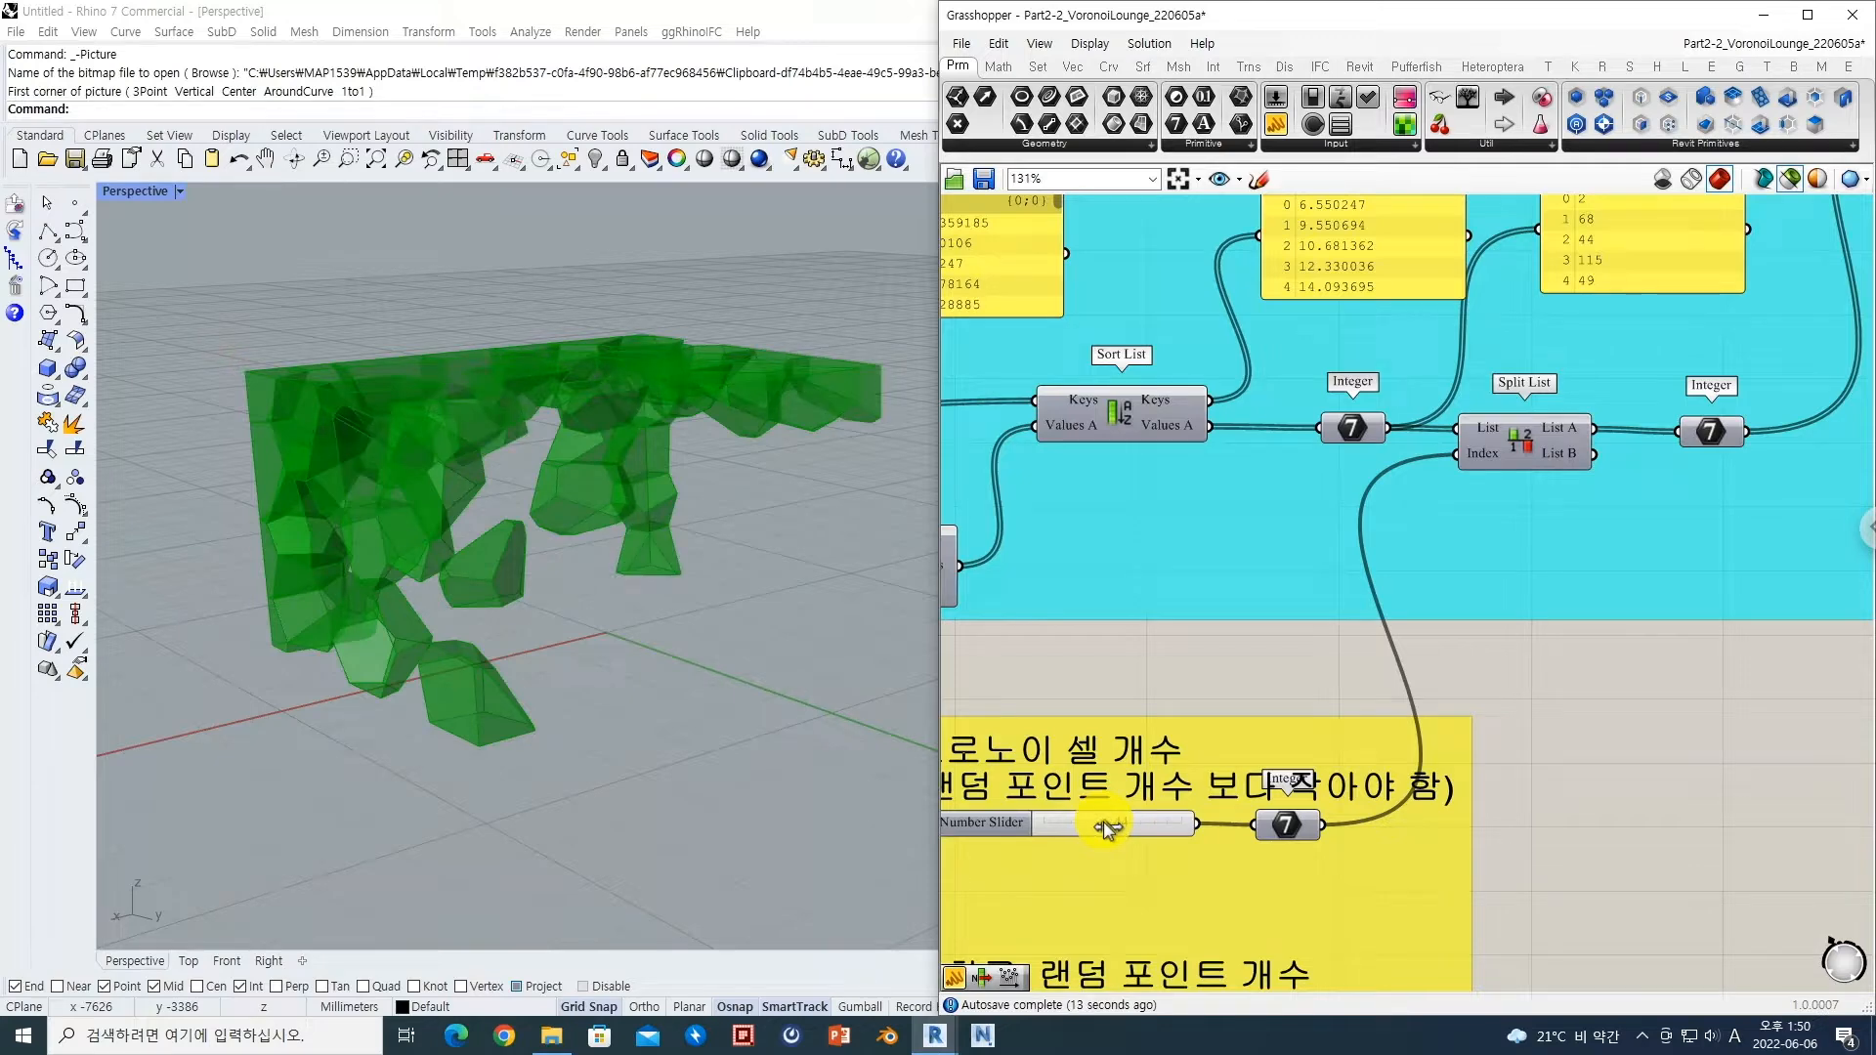
left_click_drag(1106, 824, 1112, 824)
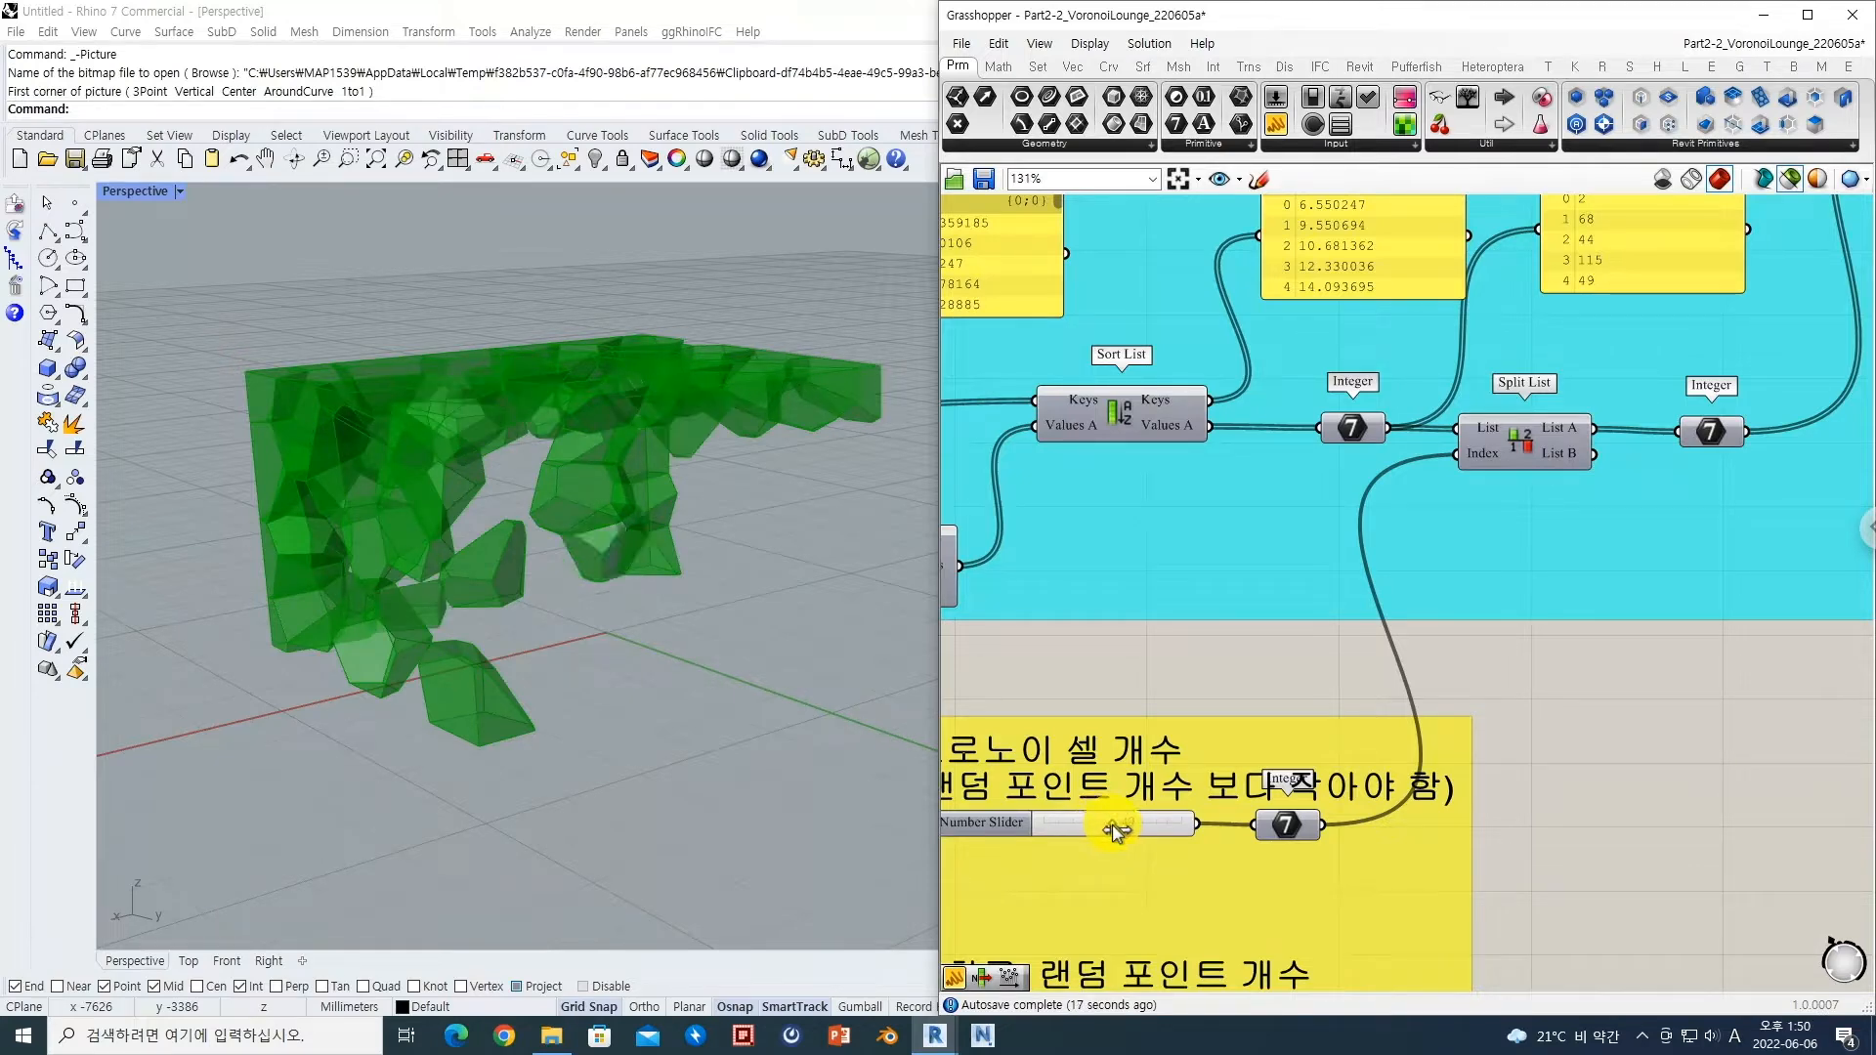
Step: Compare the Voronoi cell count slider with the reference panel giving the number of random points
scroll(1114, 825, "down", 5)
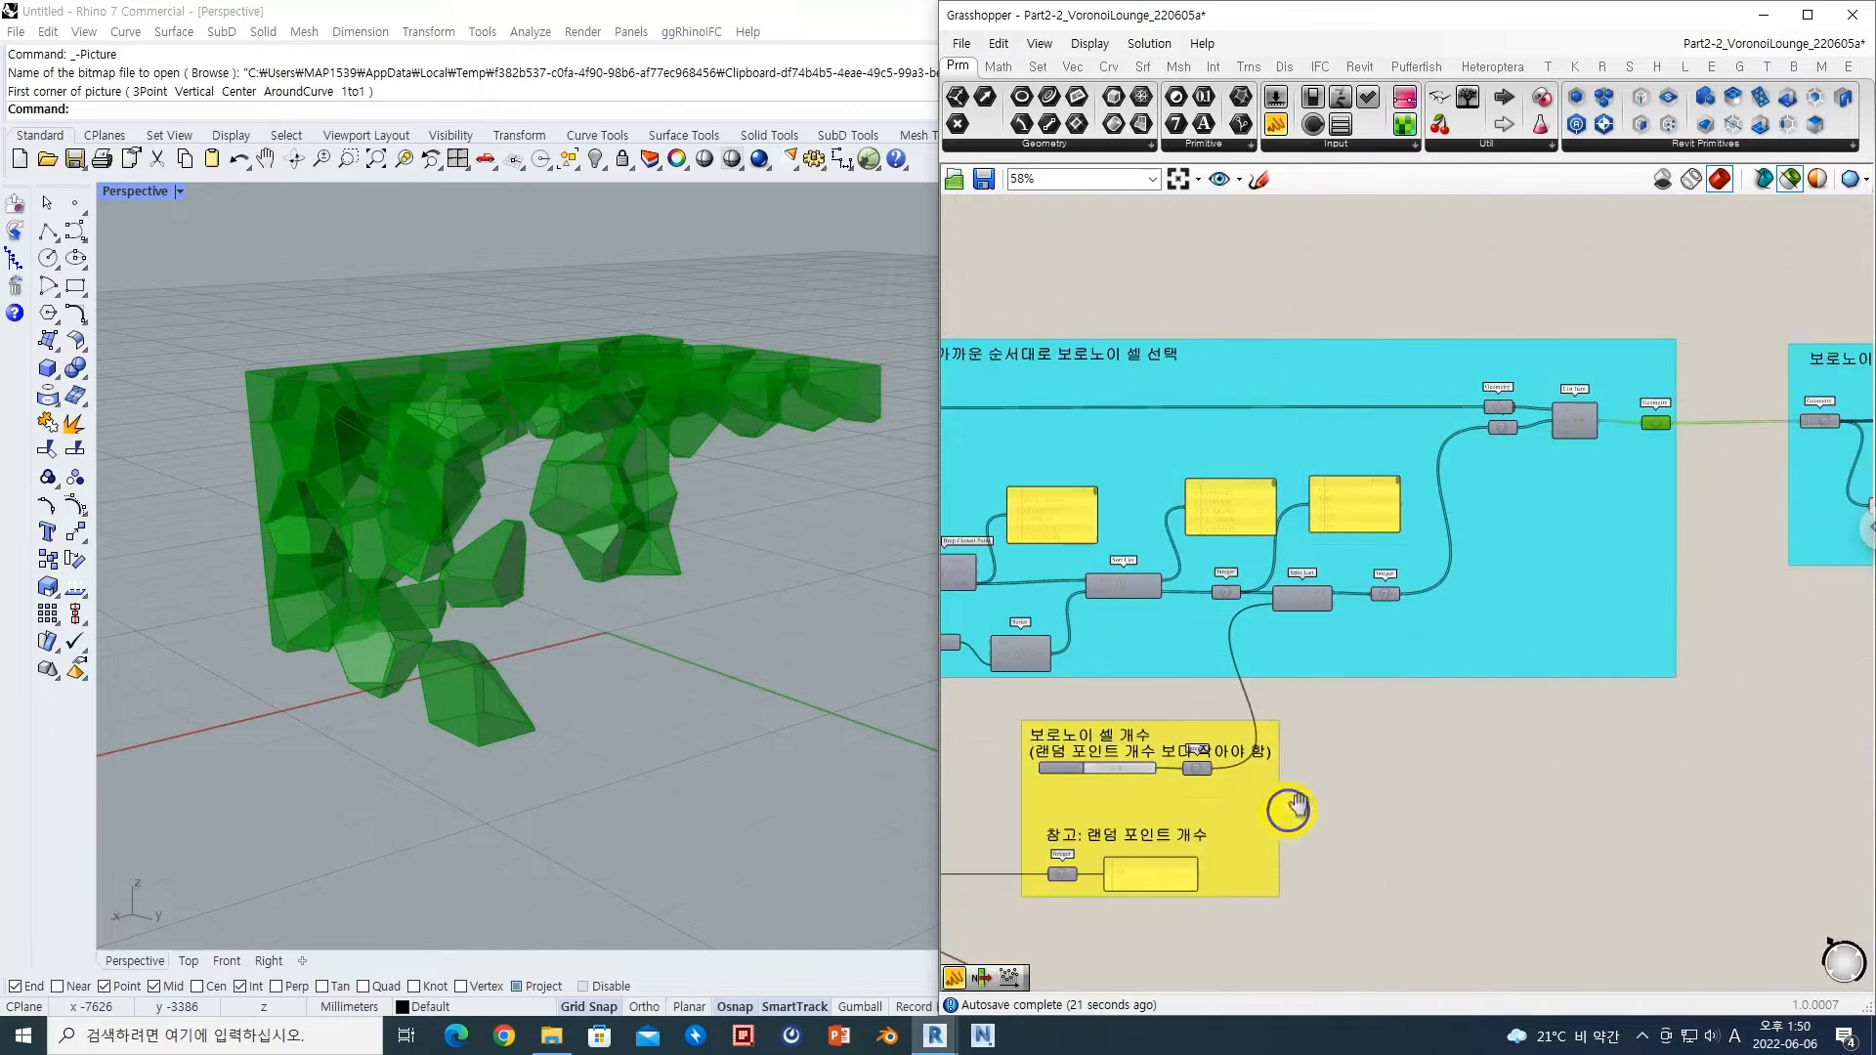
scroll(1165, 847, "up", 6)
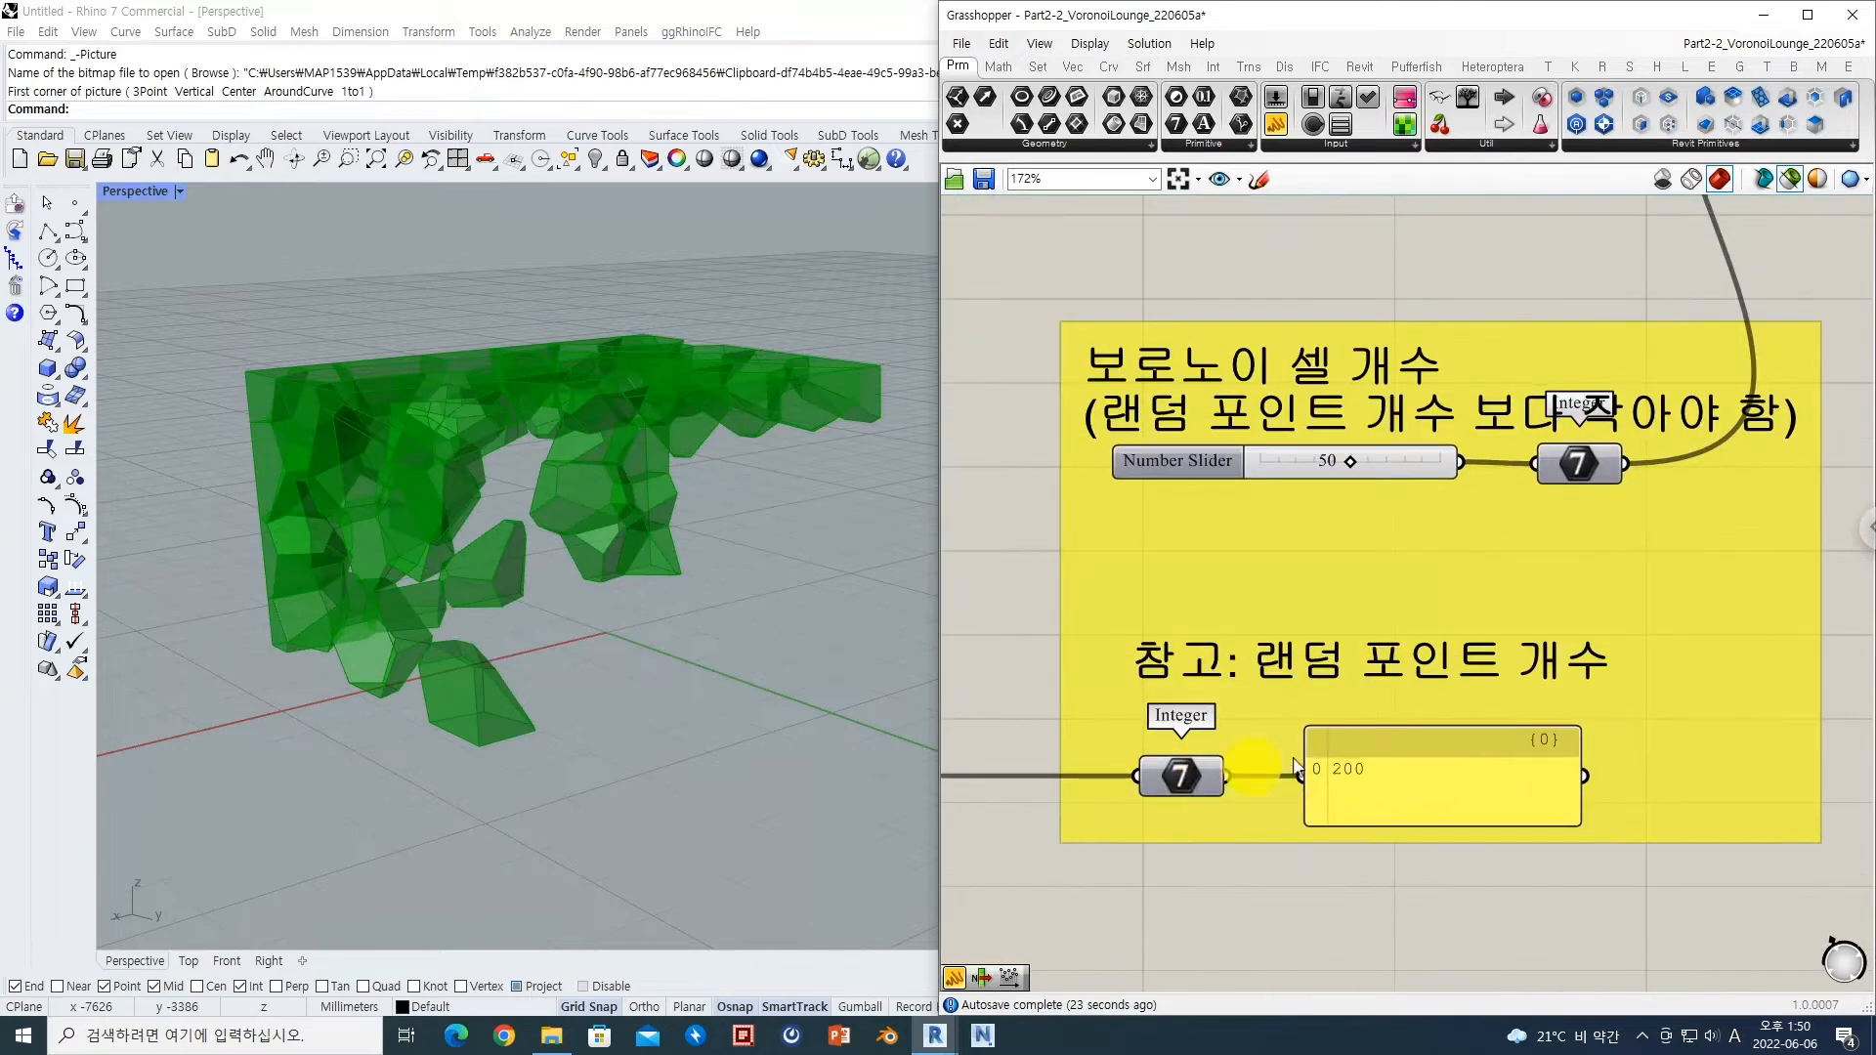
right_click_drag(1263, 800, 1212, 840)
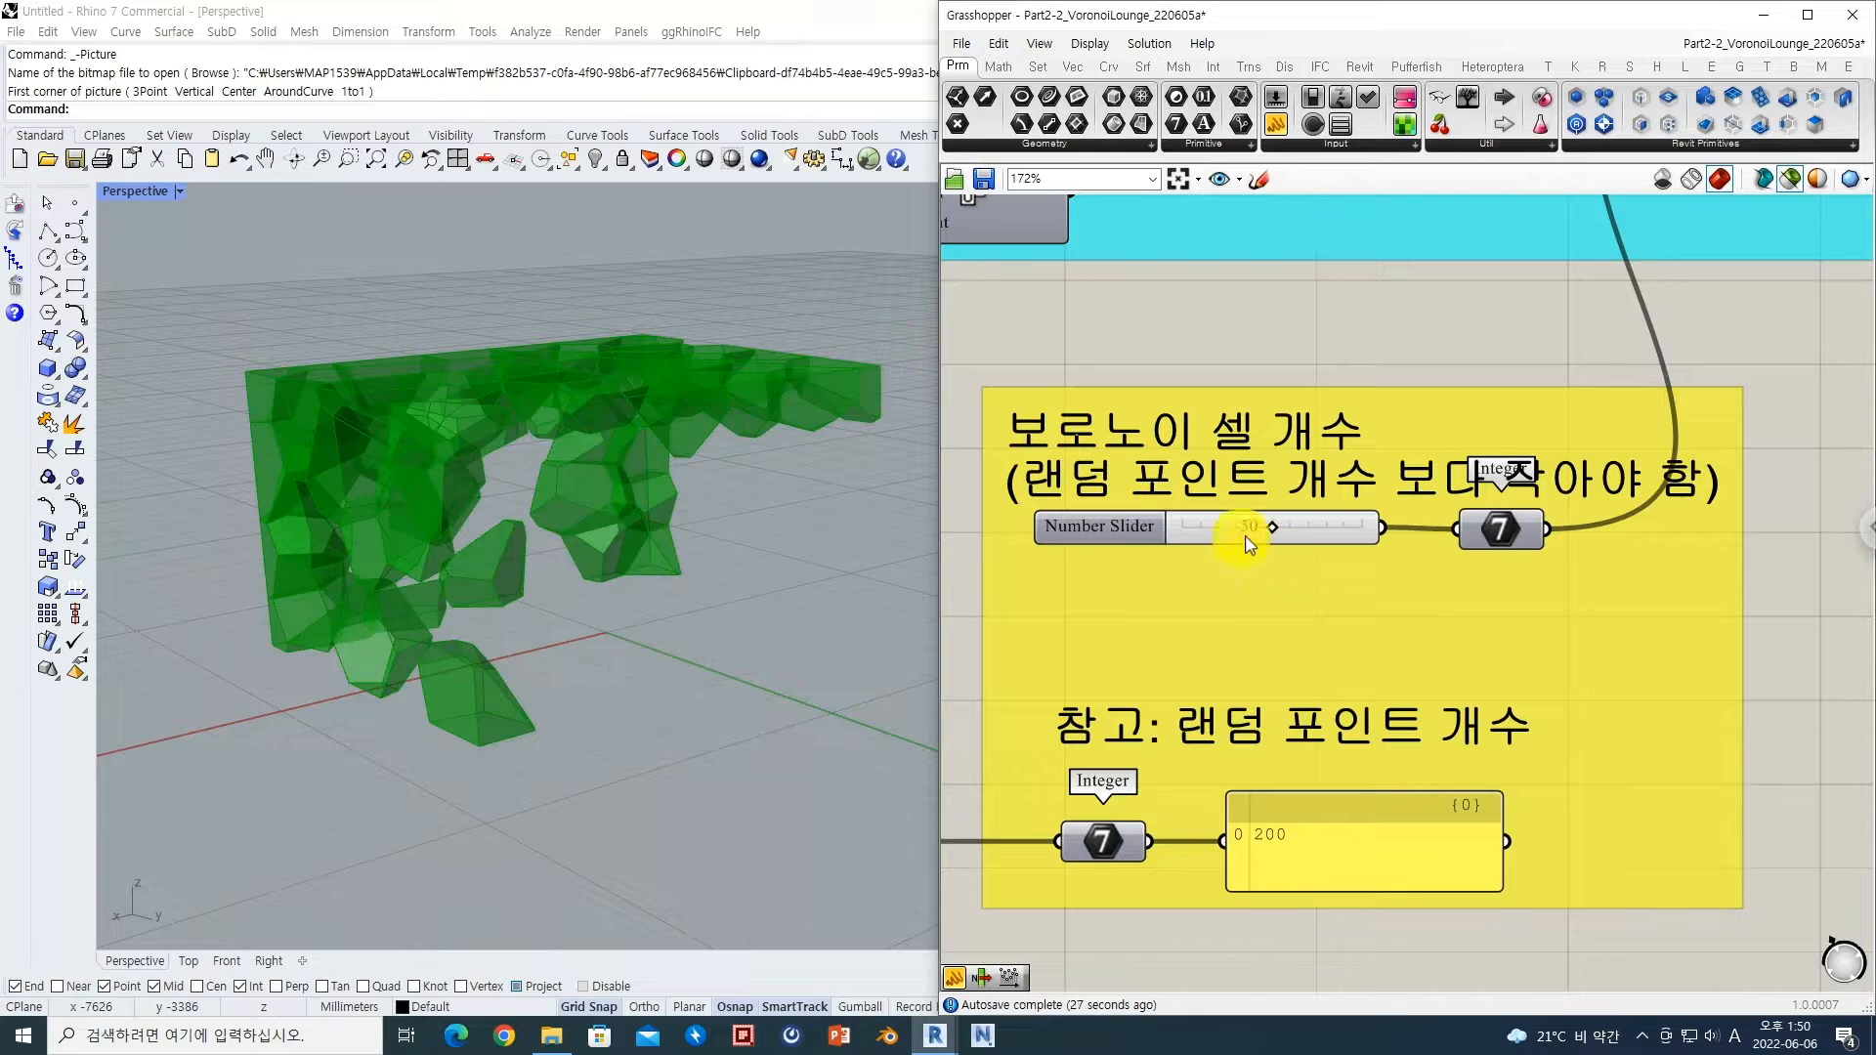
right_click_drag(1381, 546, 1336, 604)
Step: Go to the Voronoi cell colour (RGB) group and clear the selection so the green cell preview disappears
scroll(1235, 724, "down", 2)
right_click_drag(1580, 542, 1306, 671)
scroll(1307, 671, "down", 3)
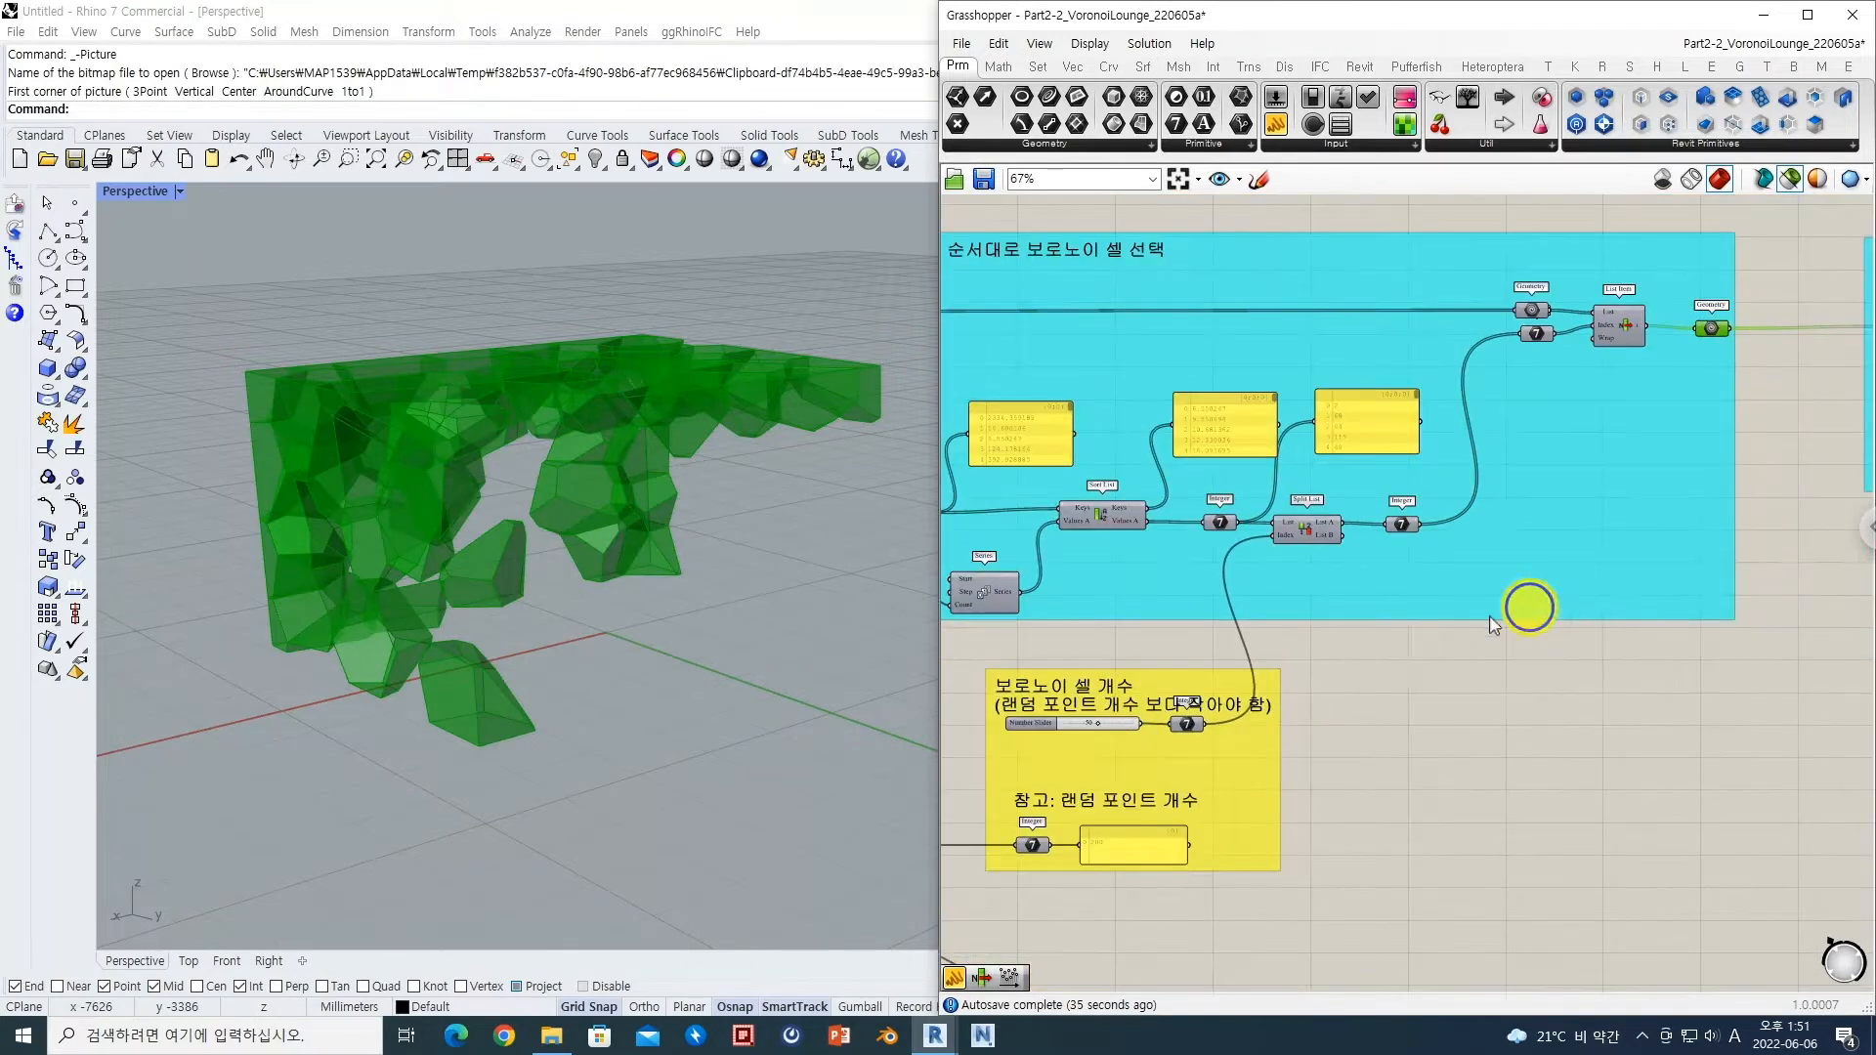
right_click_drag(1490, 617, 1247, 670)
right_click_drag(1472, 552, 1220, 617)
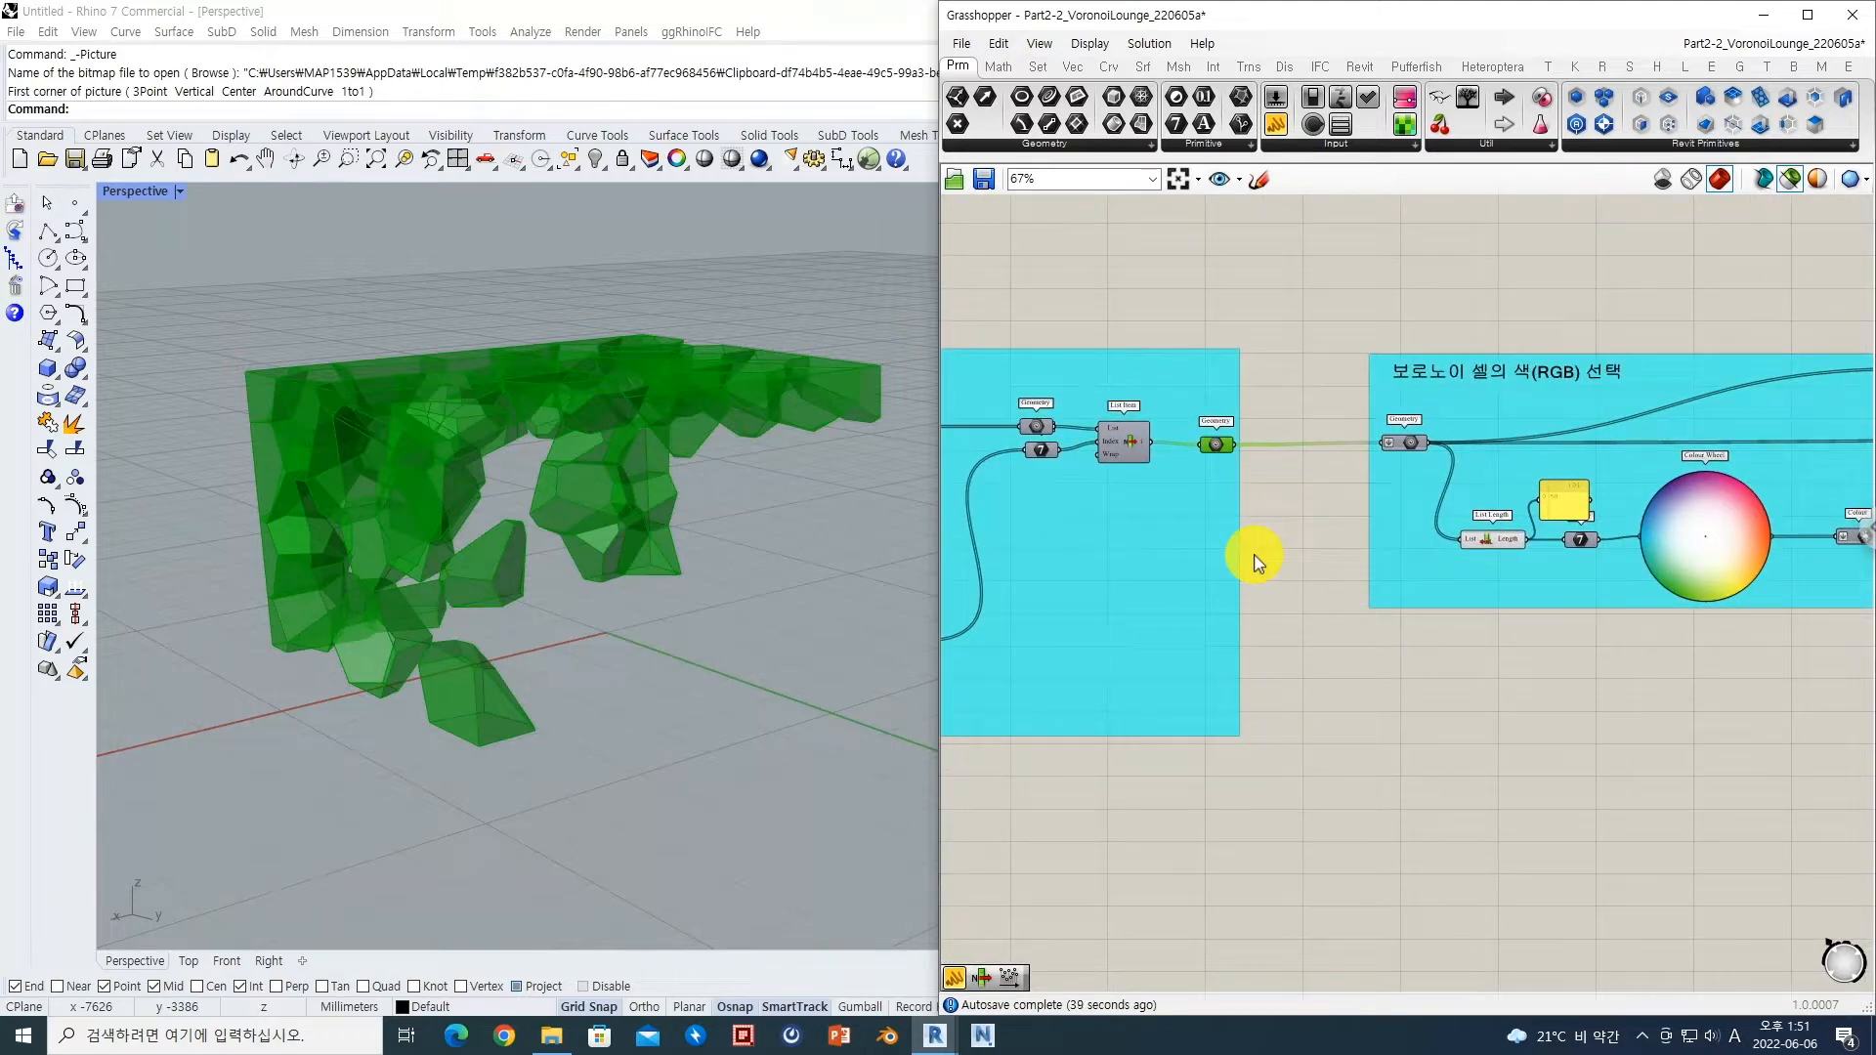
right_click_drag(1293, 495, 1152, 391)
left_click(1150, 391)
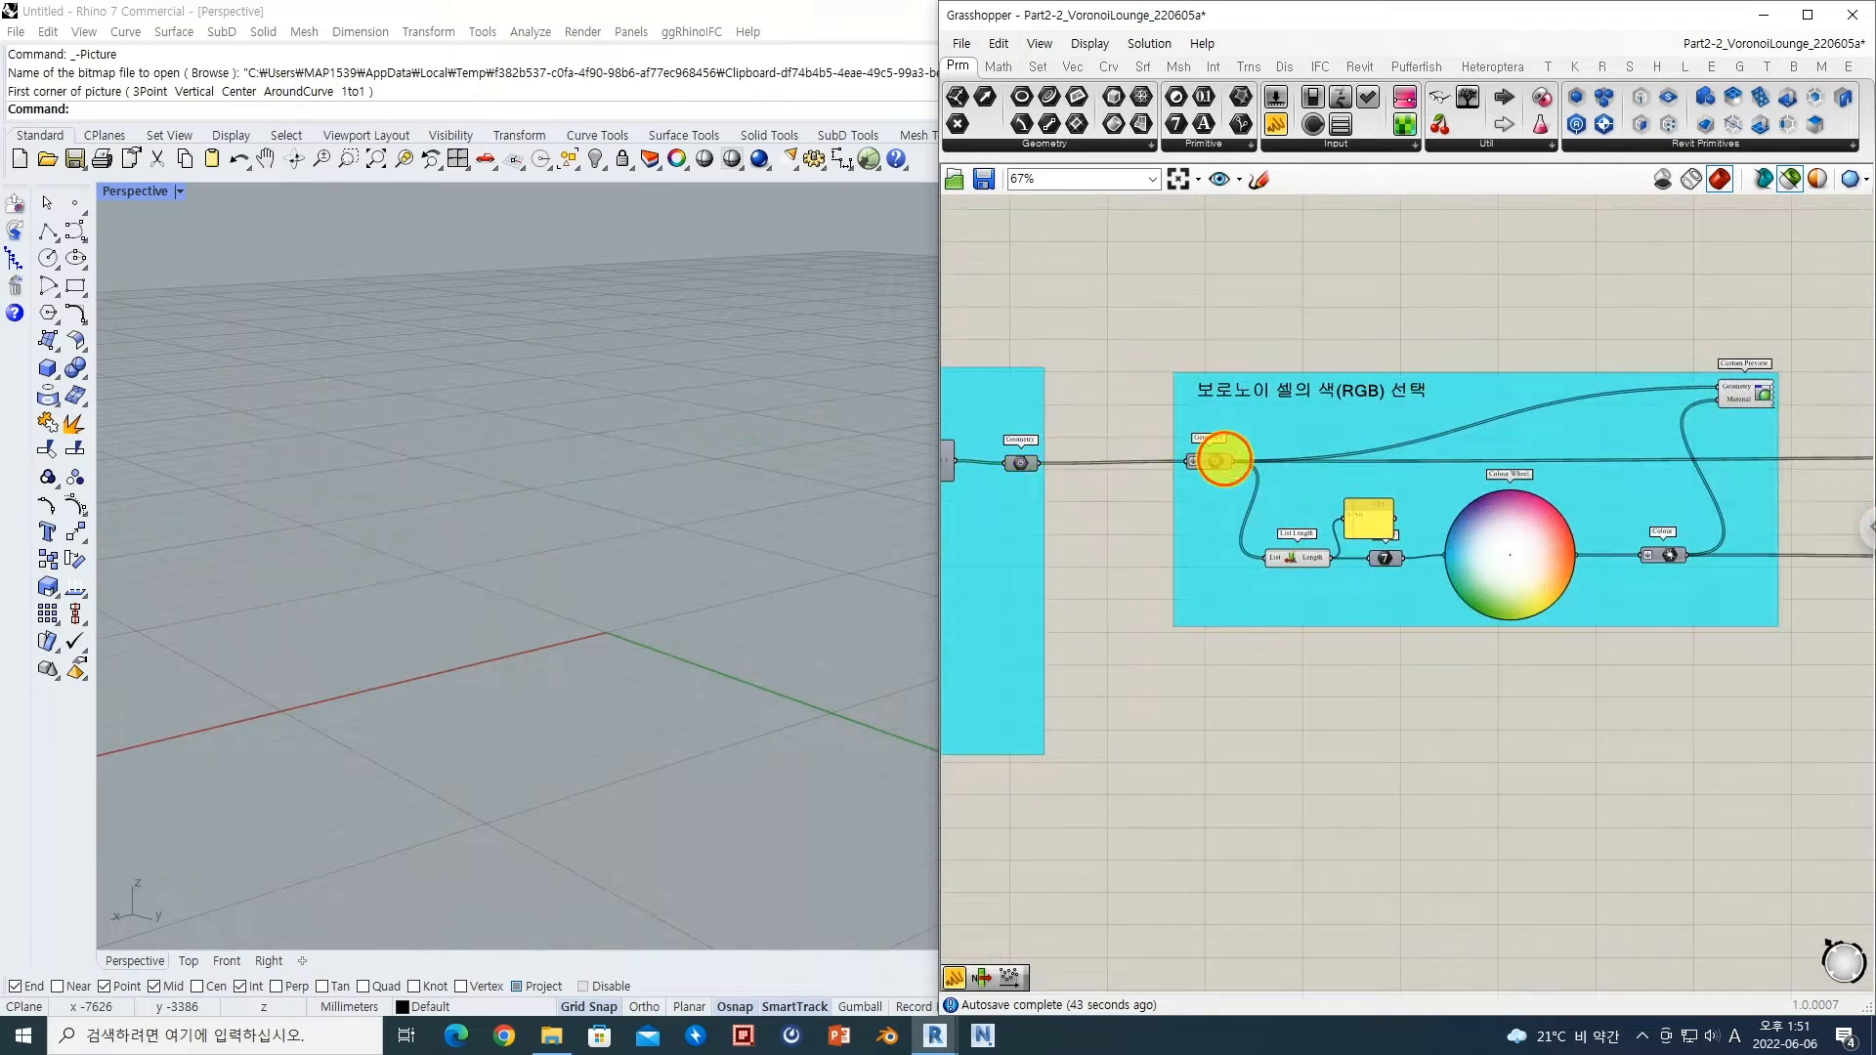
Step: Examine how List Length feeds the Colour Wheel and check the RGB values collected in the Colour parameter
scroll(1211, 462, "up", 2)
mouse_move(1171, 467)
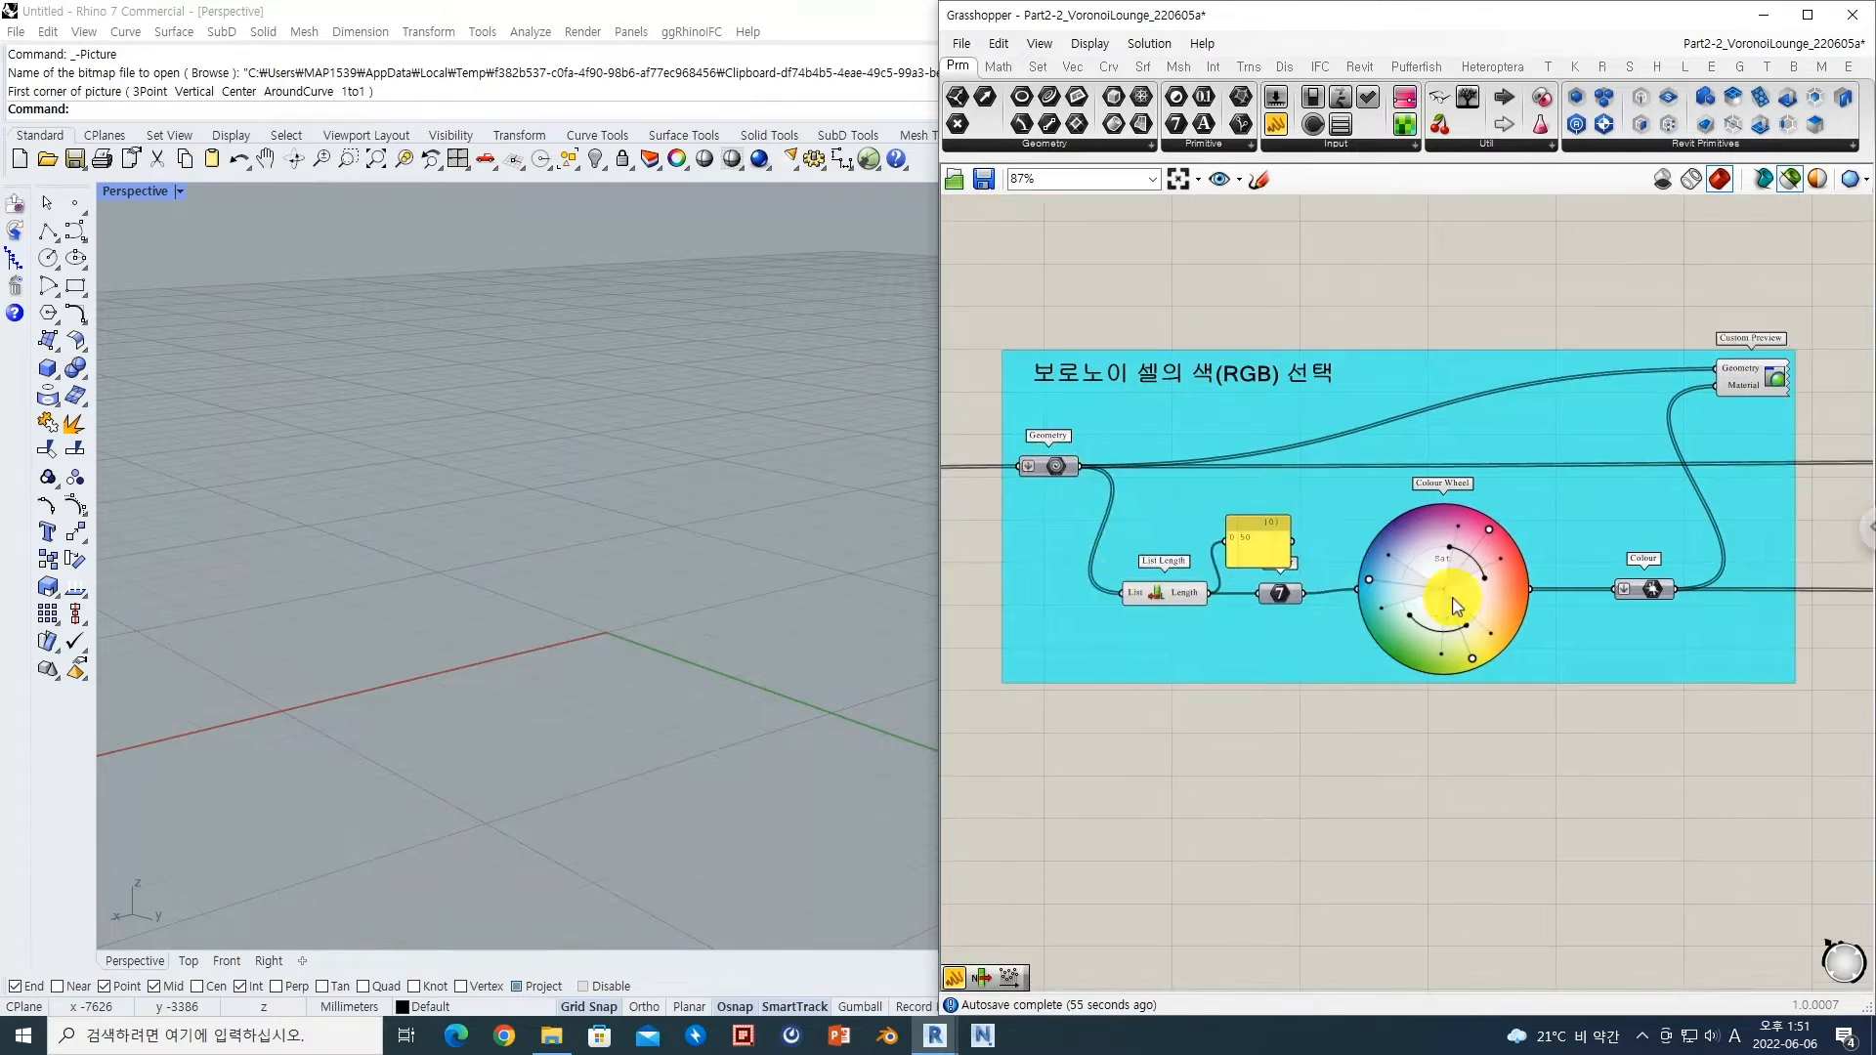
mouse_move(1456, 607)
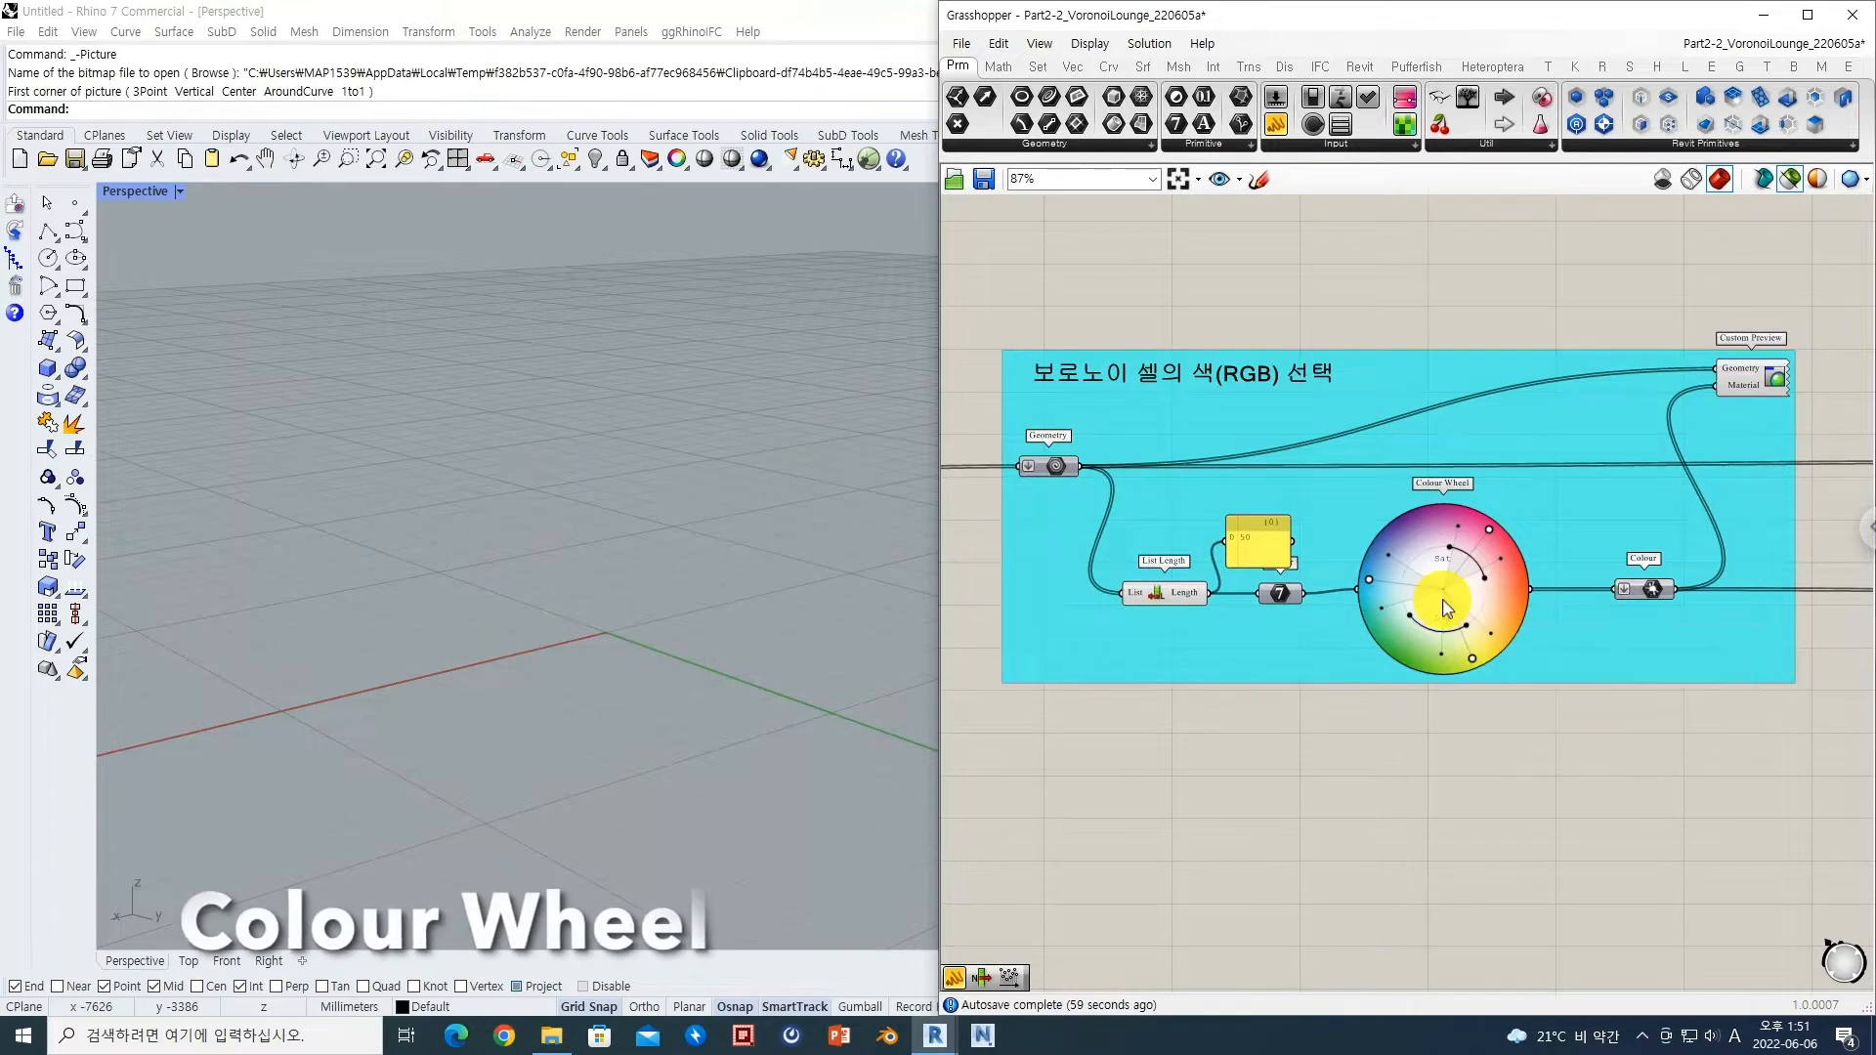
scroll(1280, 600, "up", 3)
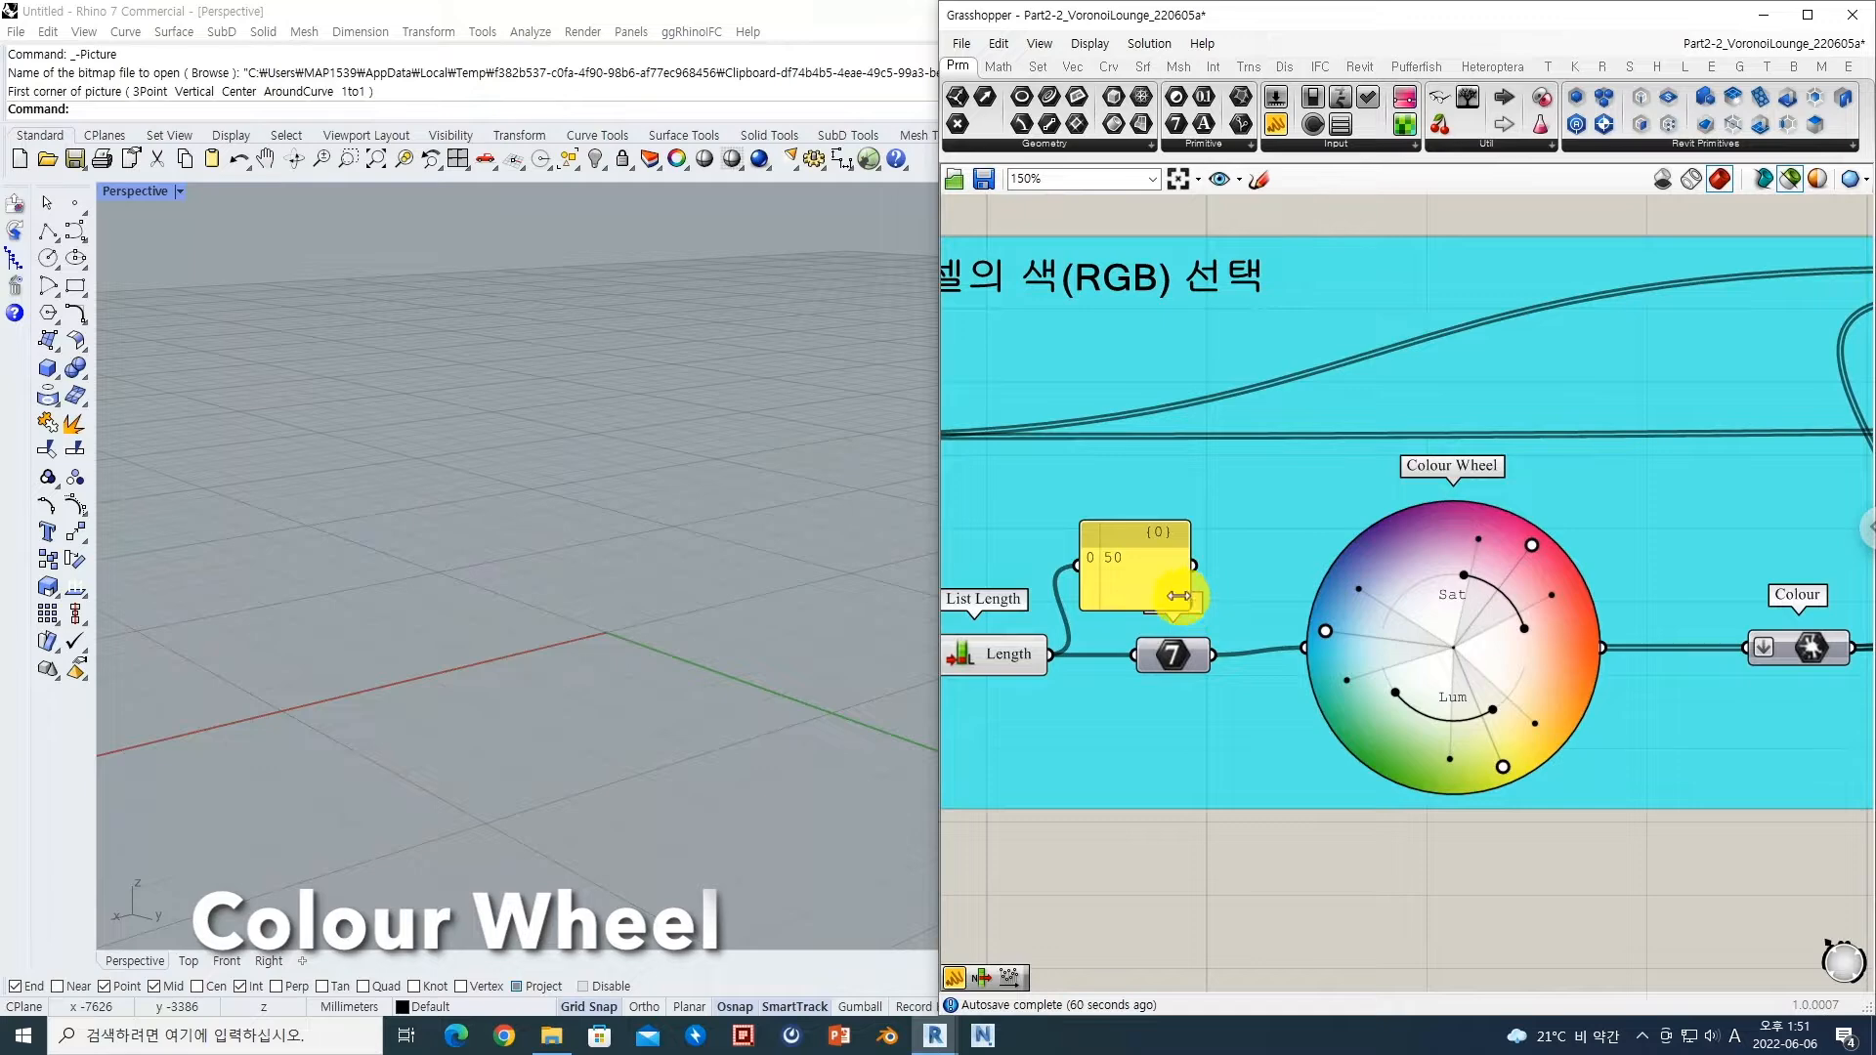
scroll(1305, 625, "down", 3)
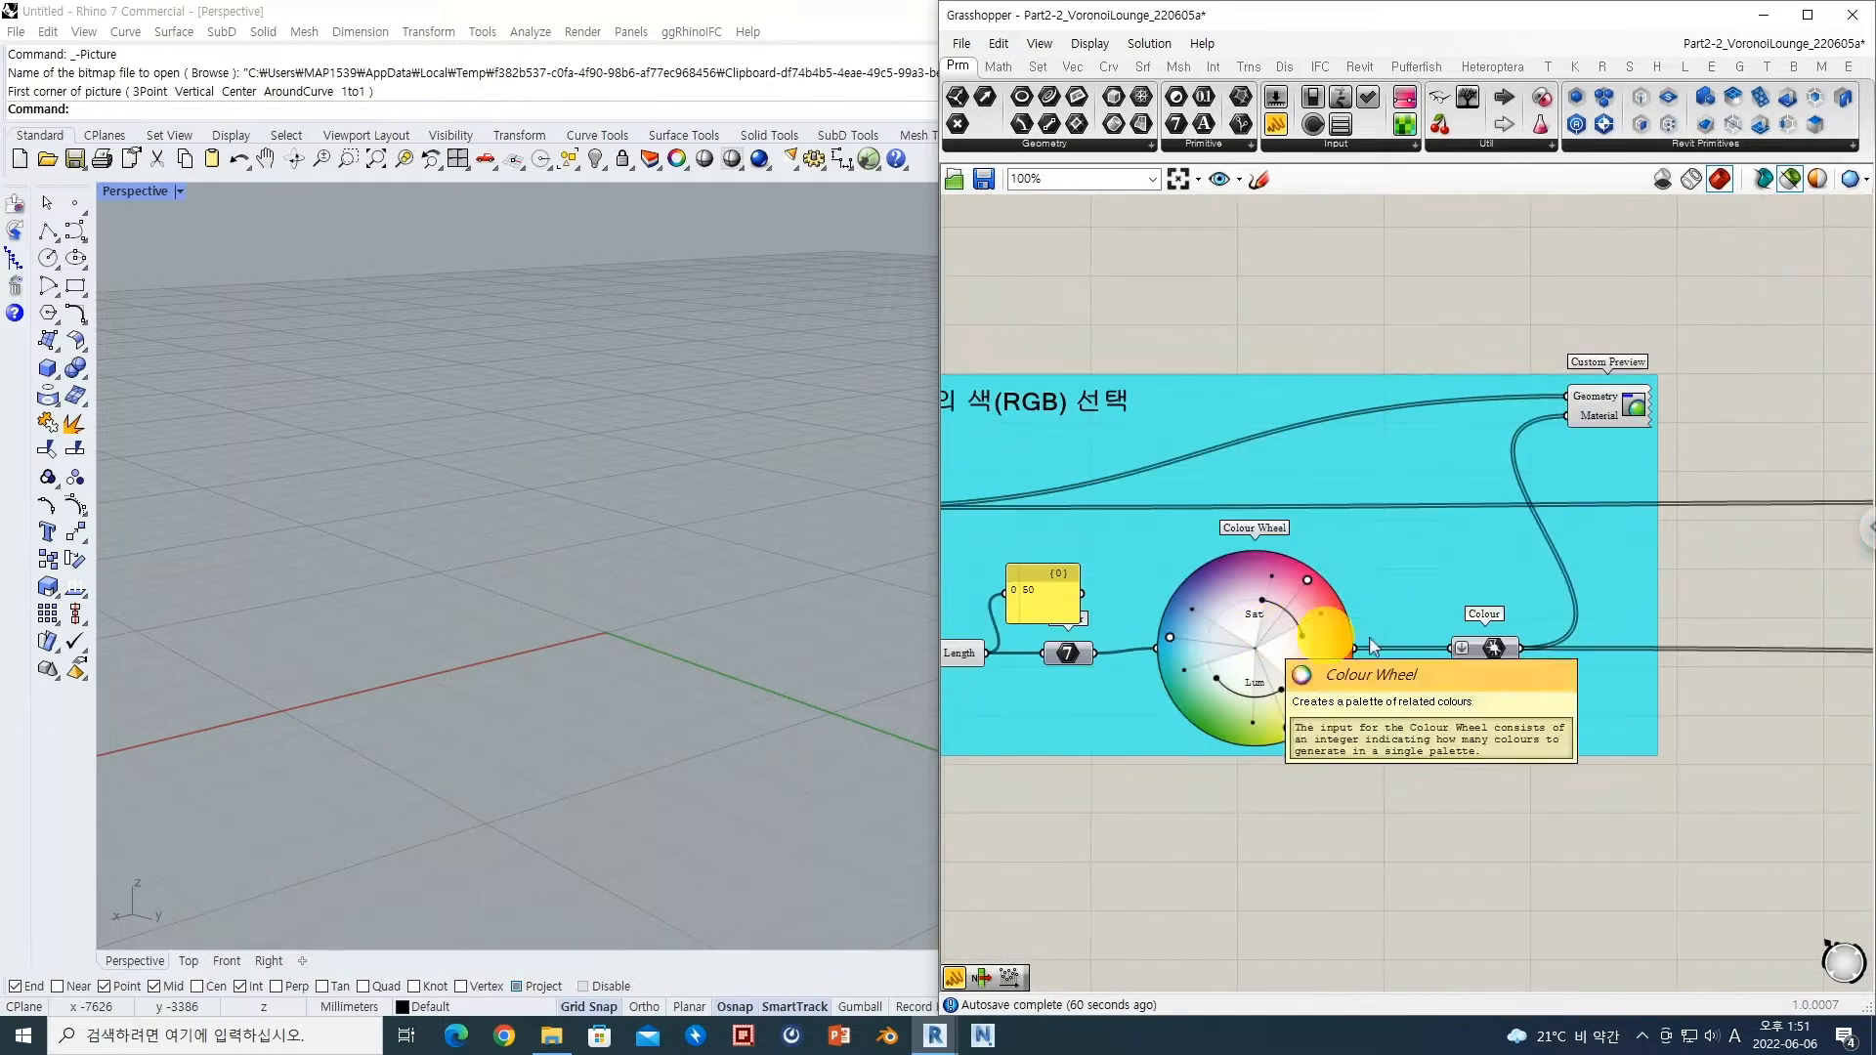
mouse_move(1489, 674)
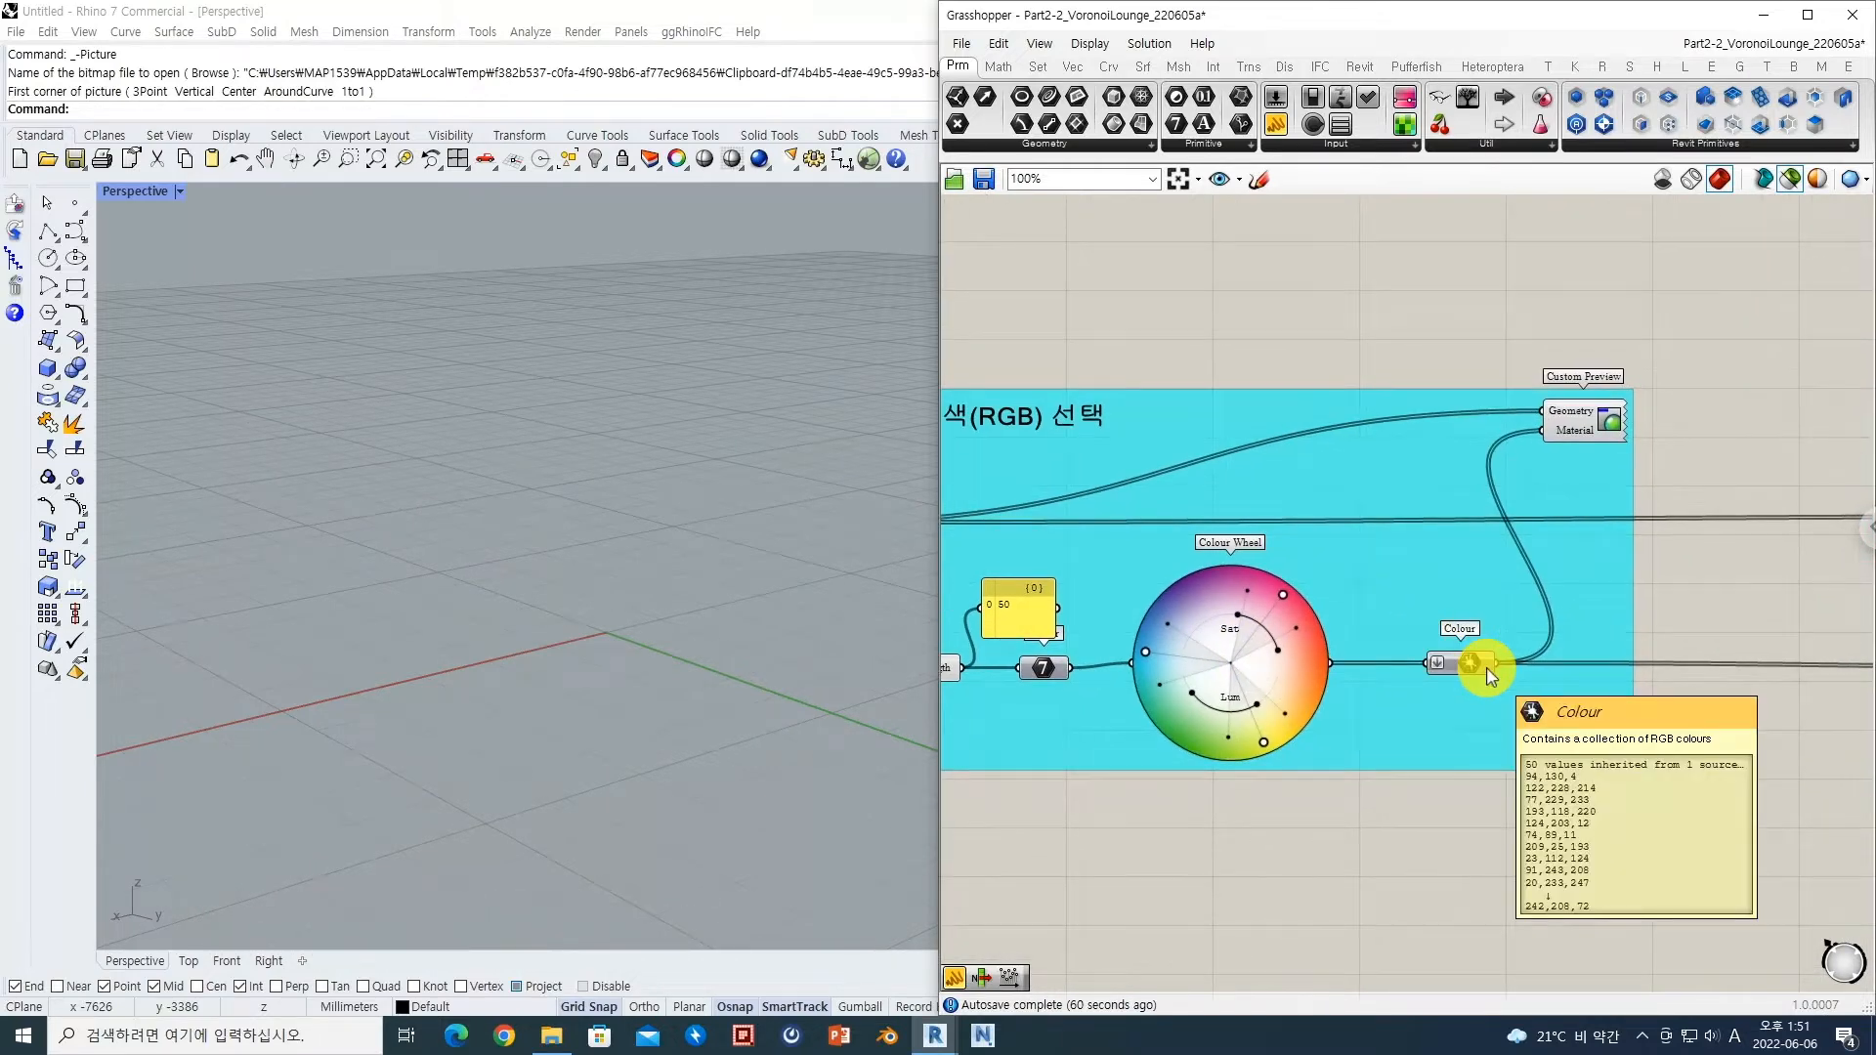
Step: Select the Custom Preview component and then deselect it to view the Voronoi cells in their assigned colours
left_click(1578, 415)
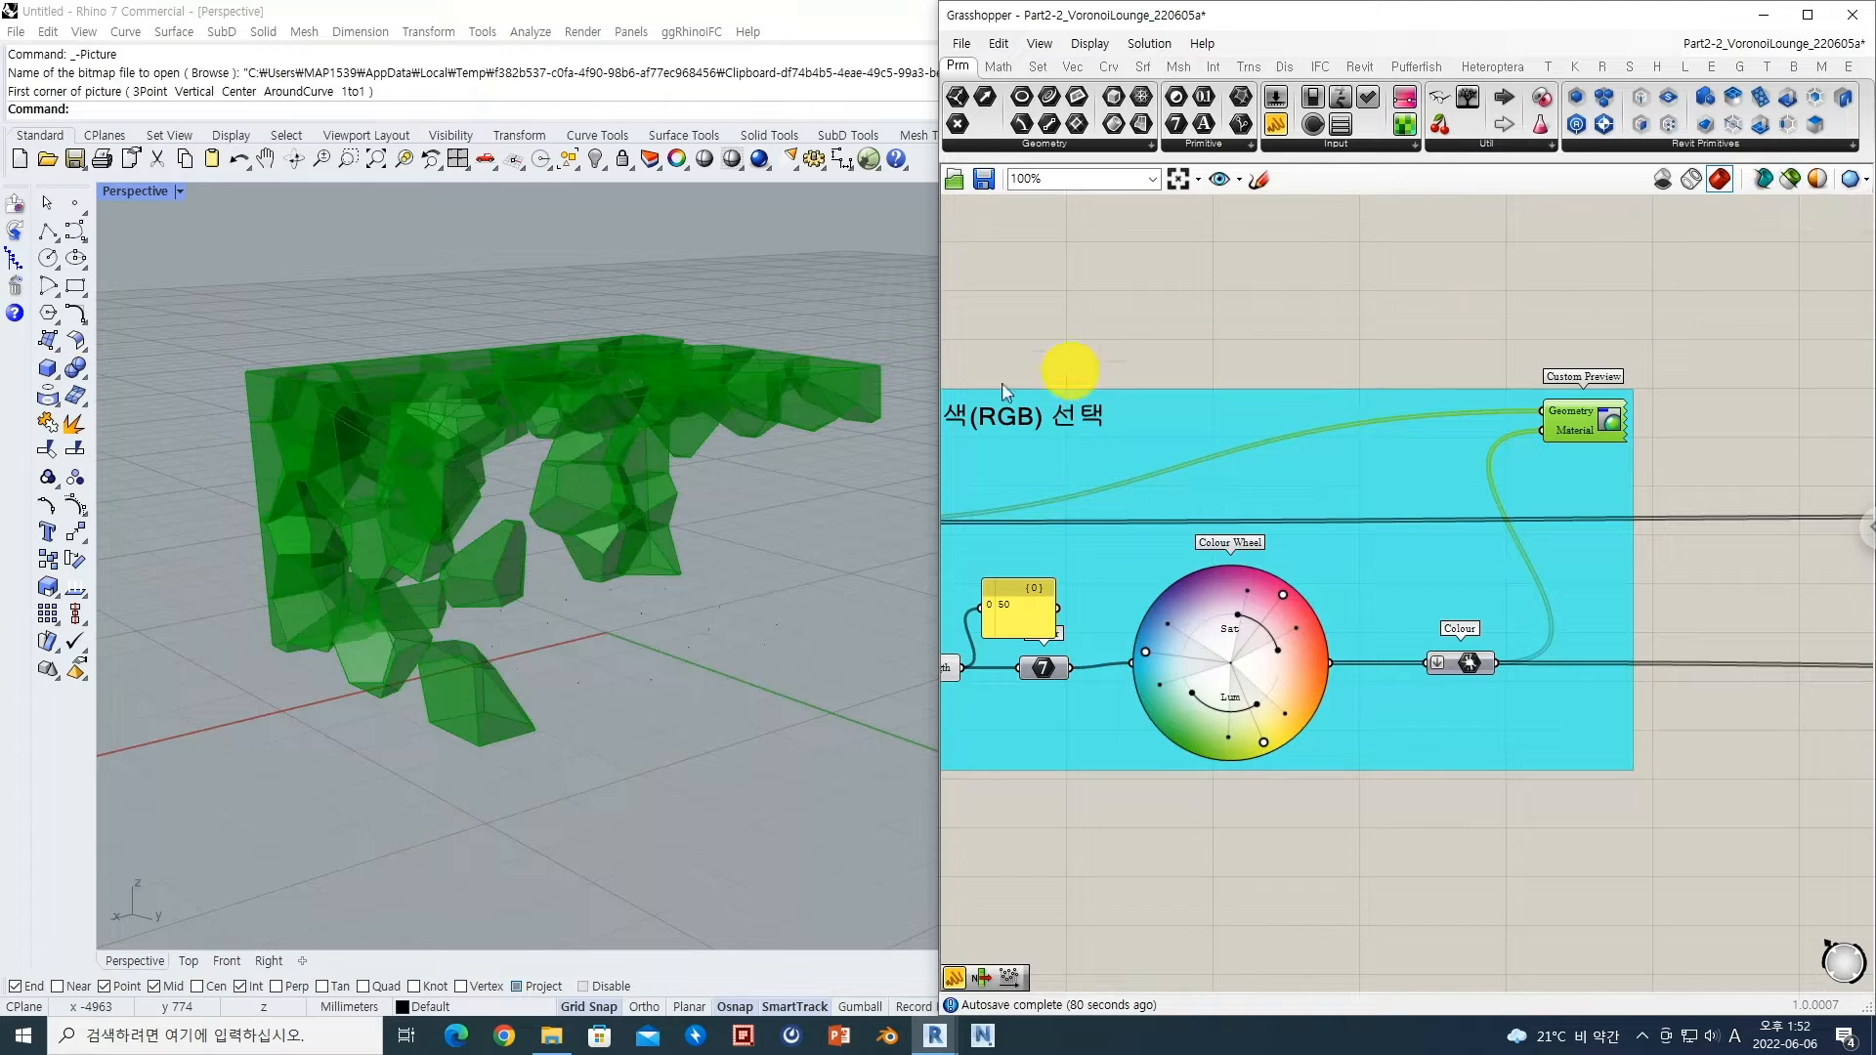
left_click(1145, 322)
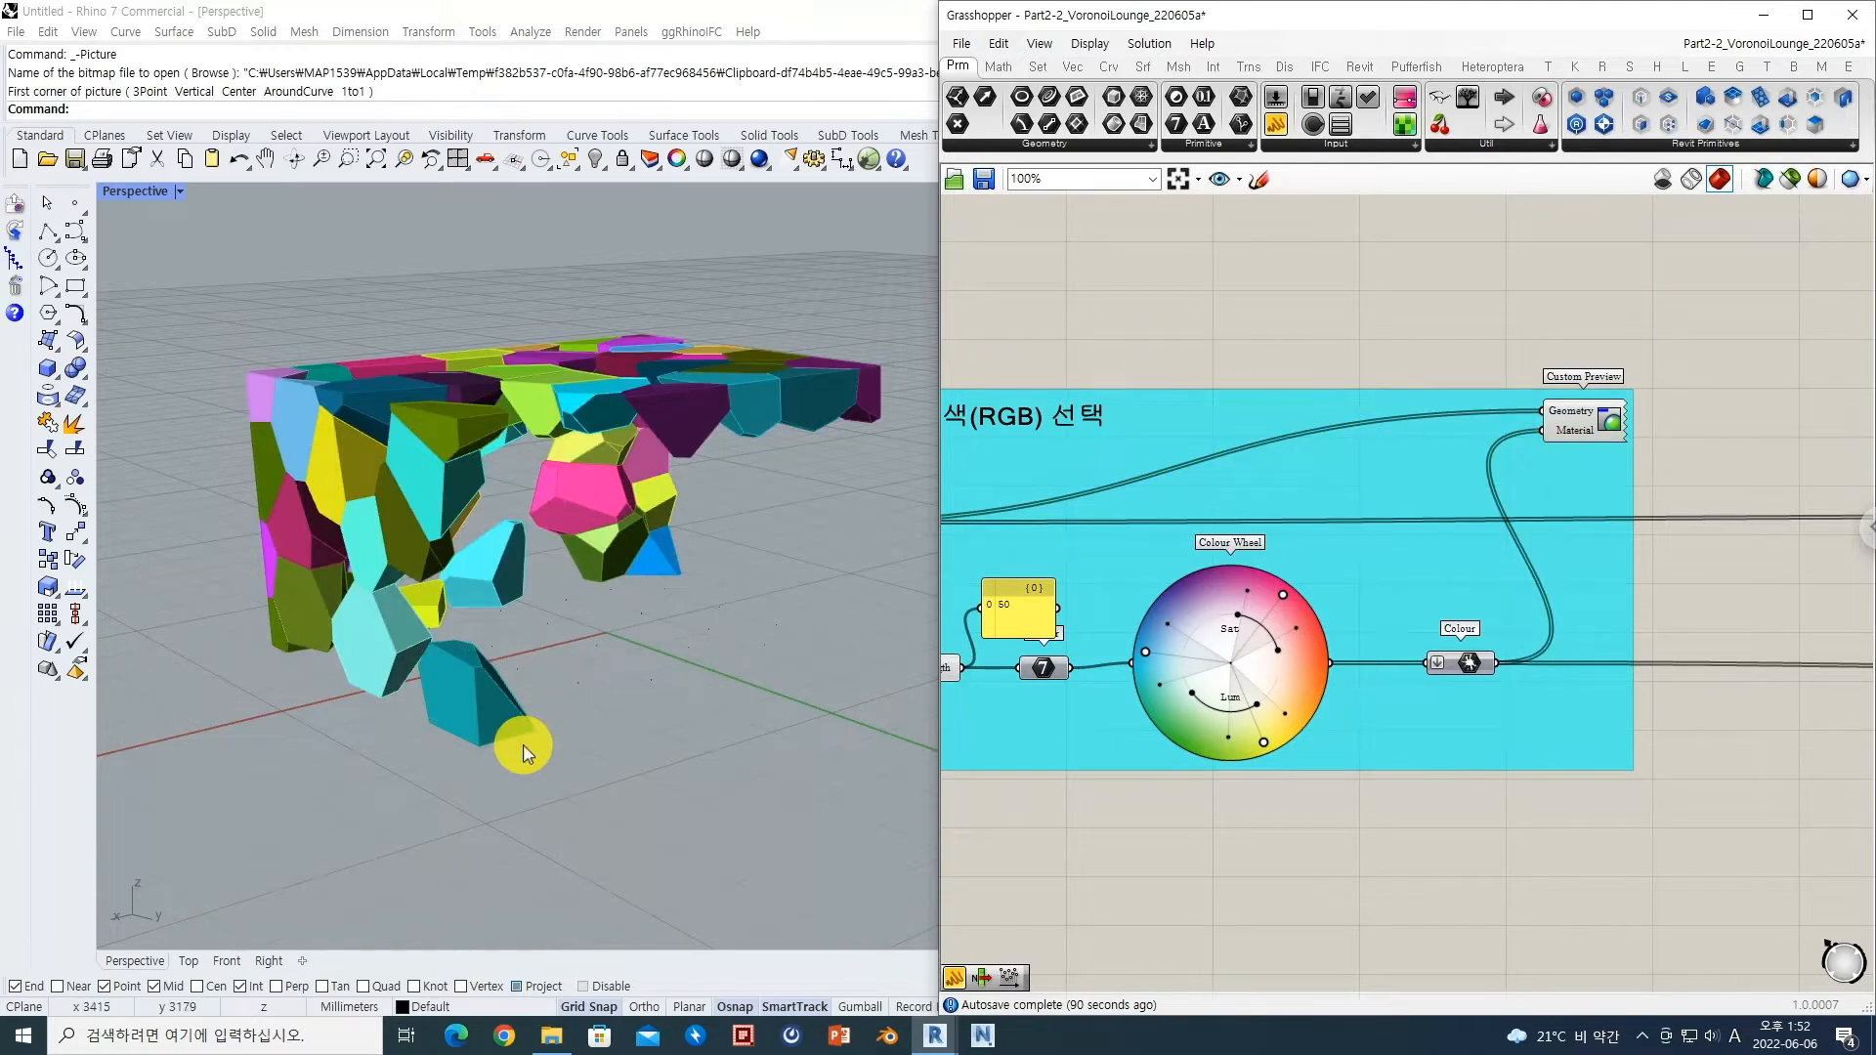
Step: Review the nearest-cell selection group and its Voronoi cell count parameters in the definition
scroll(1183, 585, "down", 3)
right_click_drag(1312, 590, 1576, 572)
scroll(1375, 598, "down", 2)
scroll(1577, 573, "down", 1)
right_click_drag(1388, 605, 1546, 608)
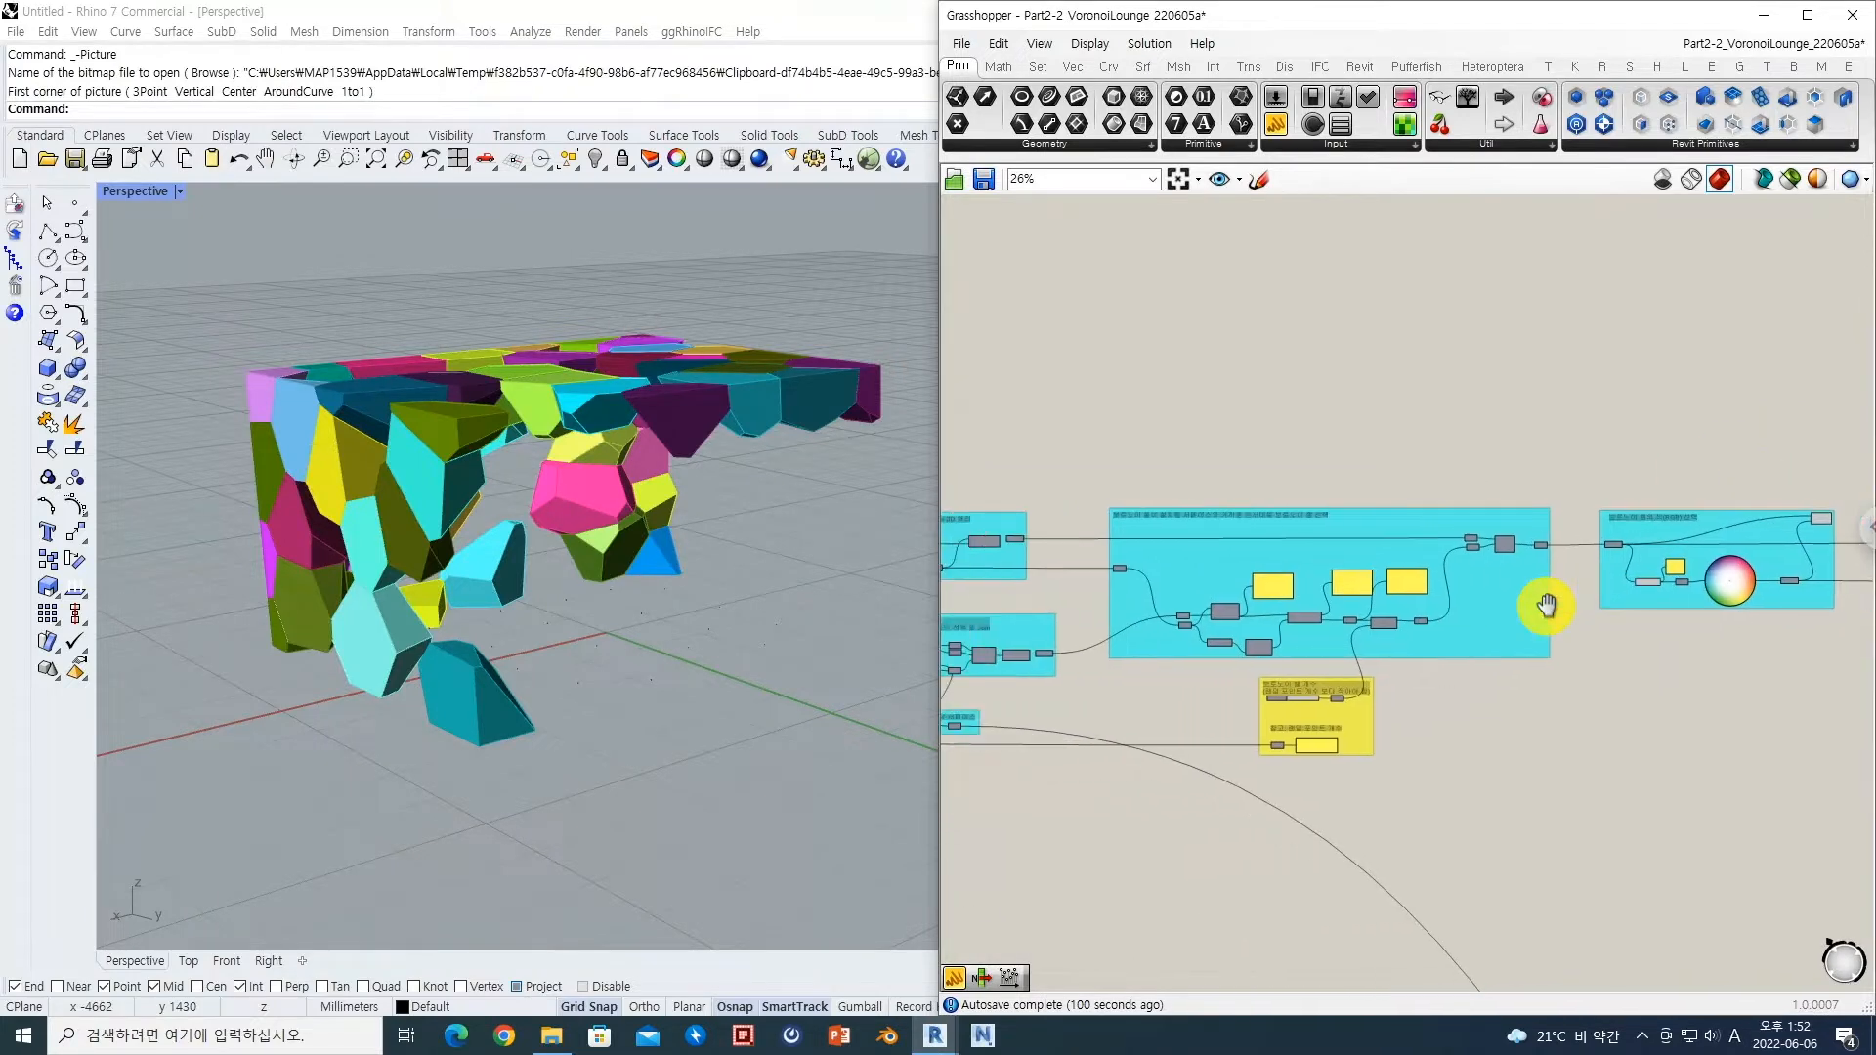
scroll(1286, 714, "up", 5)
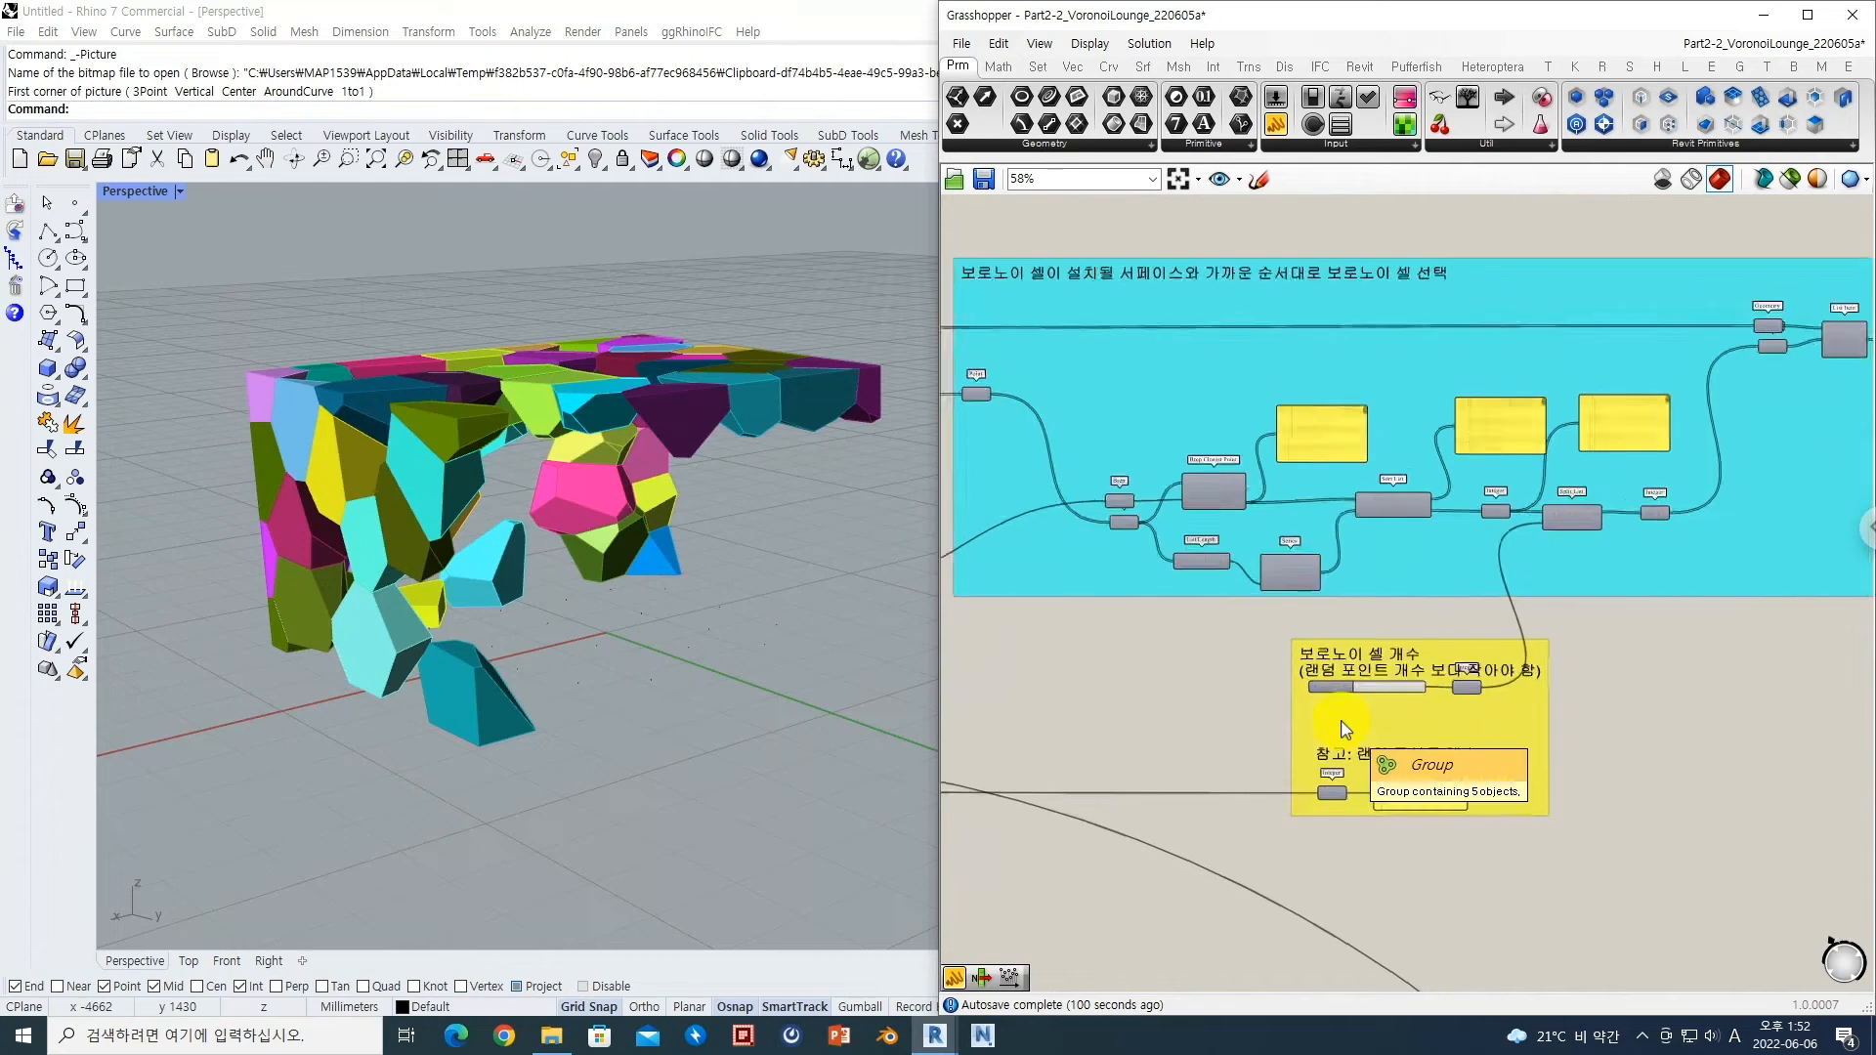
right_click_drag(1260, 715, 1433, 704)
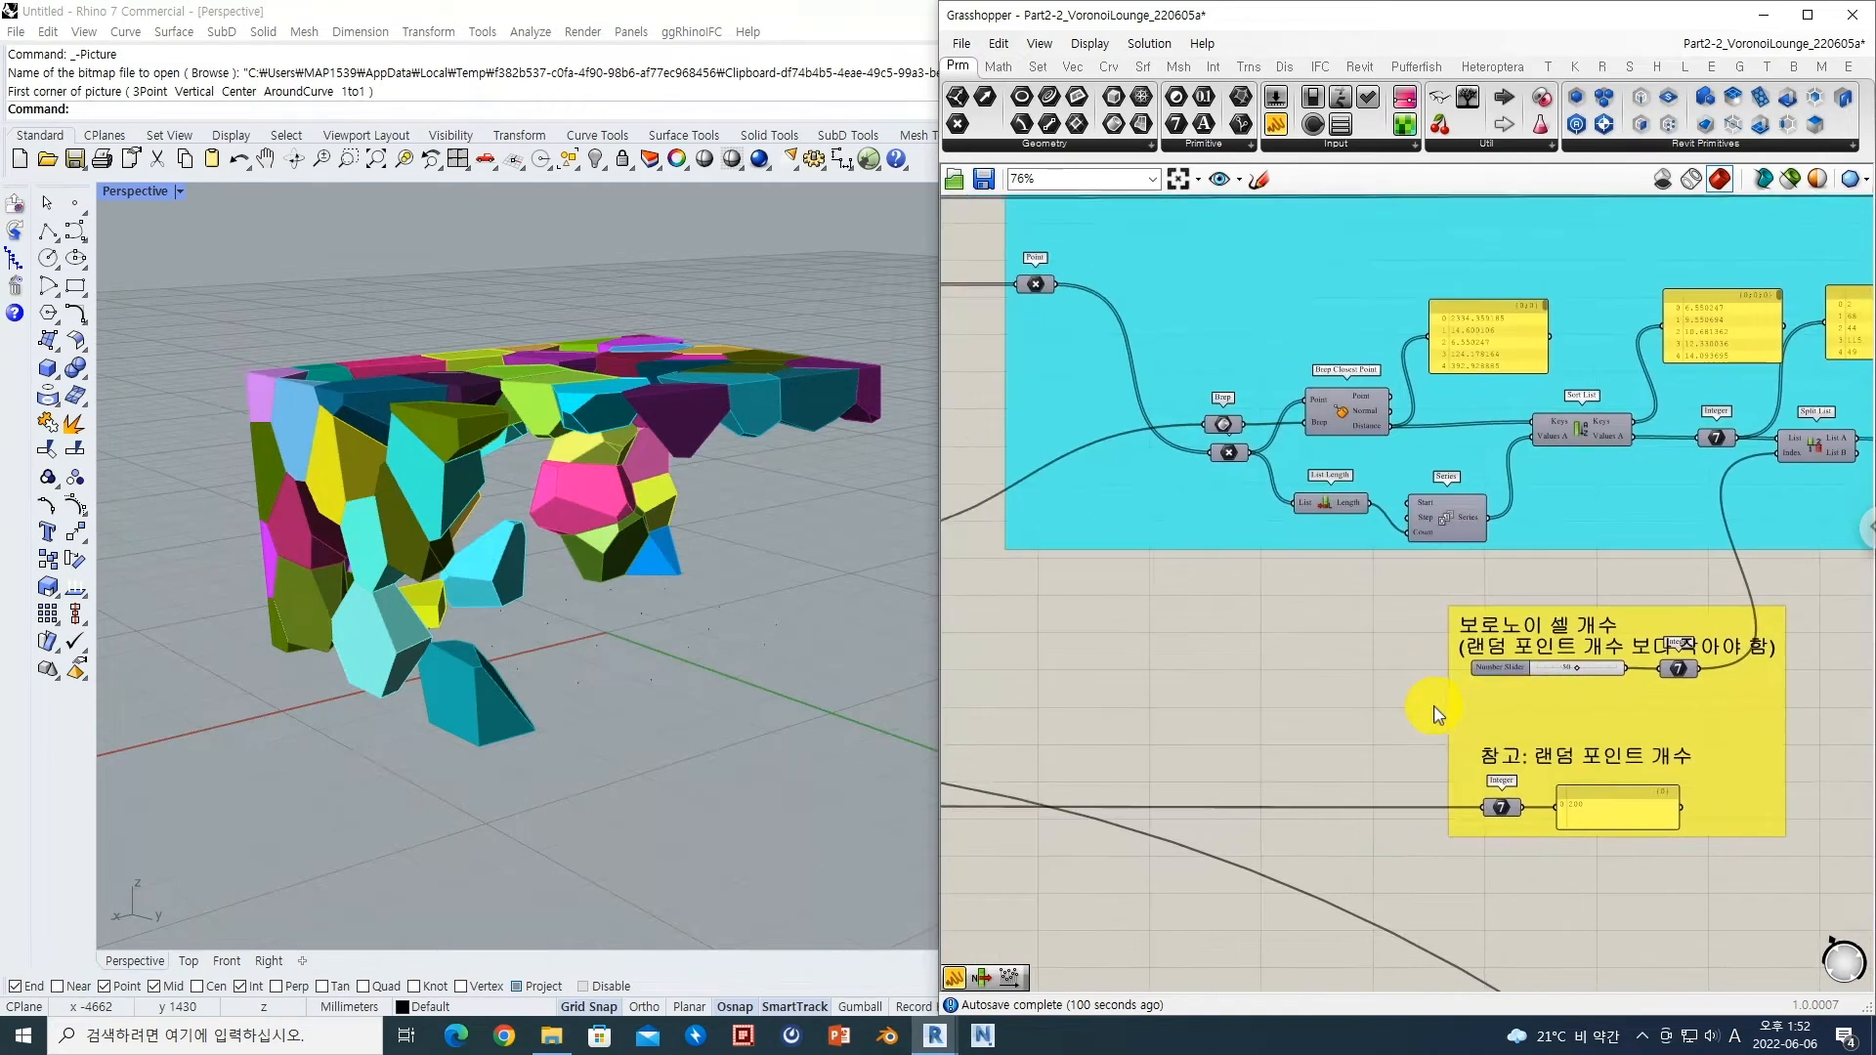
scroll(1433, 709, "down", 3)
right_click_drag(1163, 646, 1323, 628)
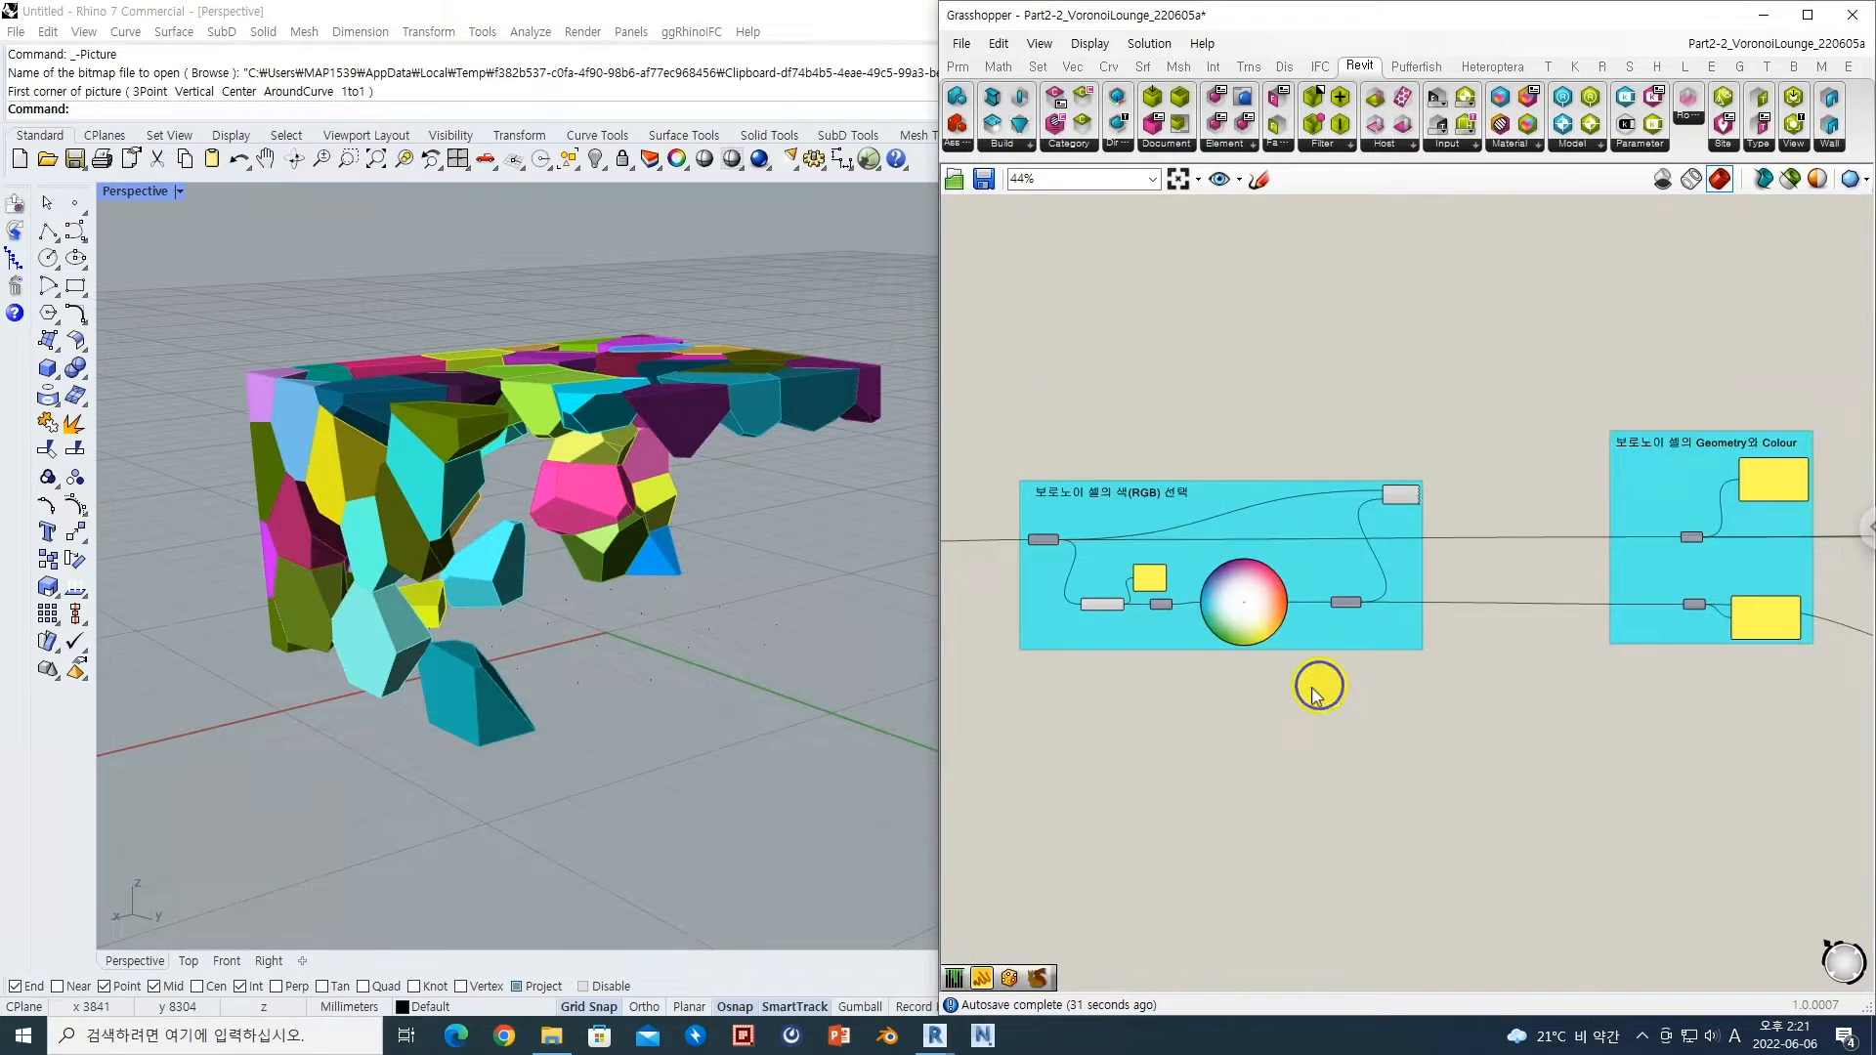
Step: Examine the Voronoi cells' Geometry and Colour group and the groups that convert the colours to R, G, B text
right_click_drag(1319, 683, 1289, 695)
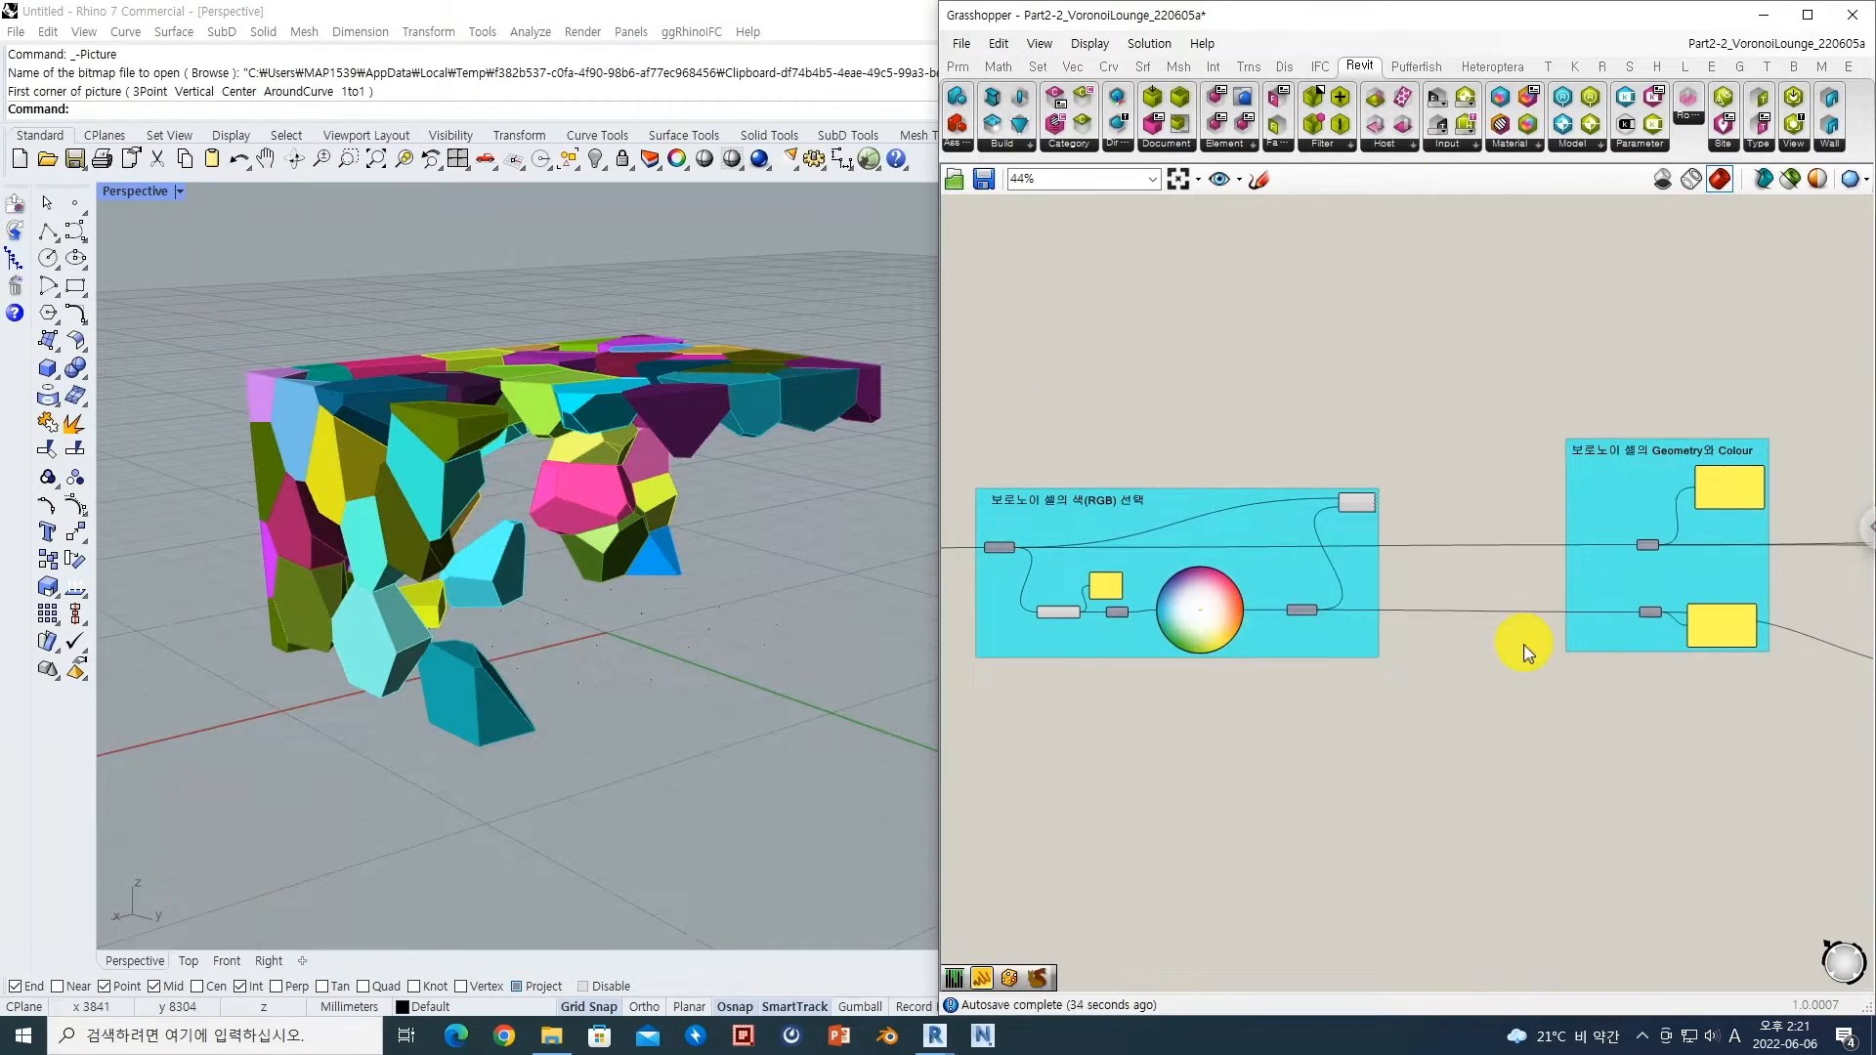
right_click_drag(1505, 674, 1366, 678)
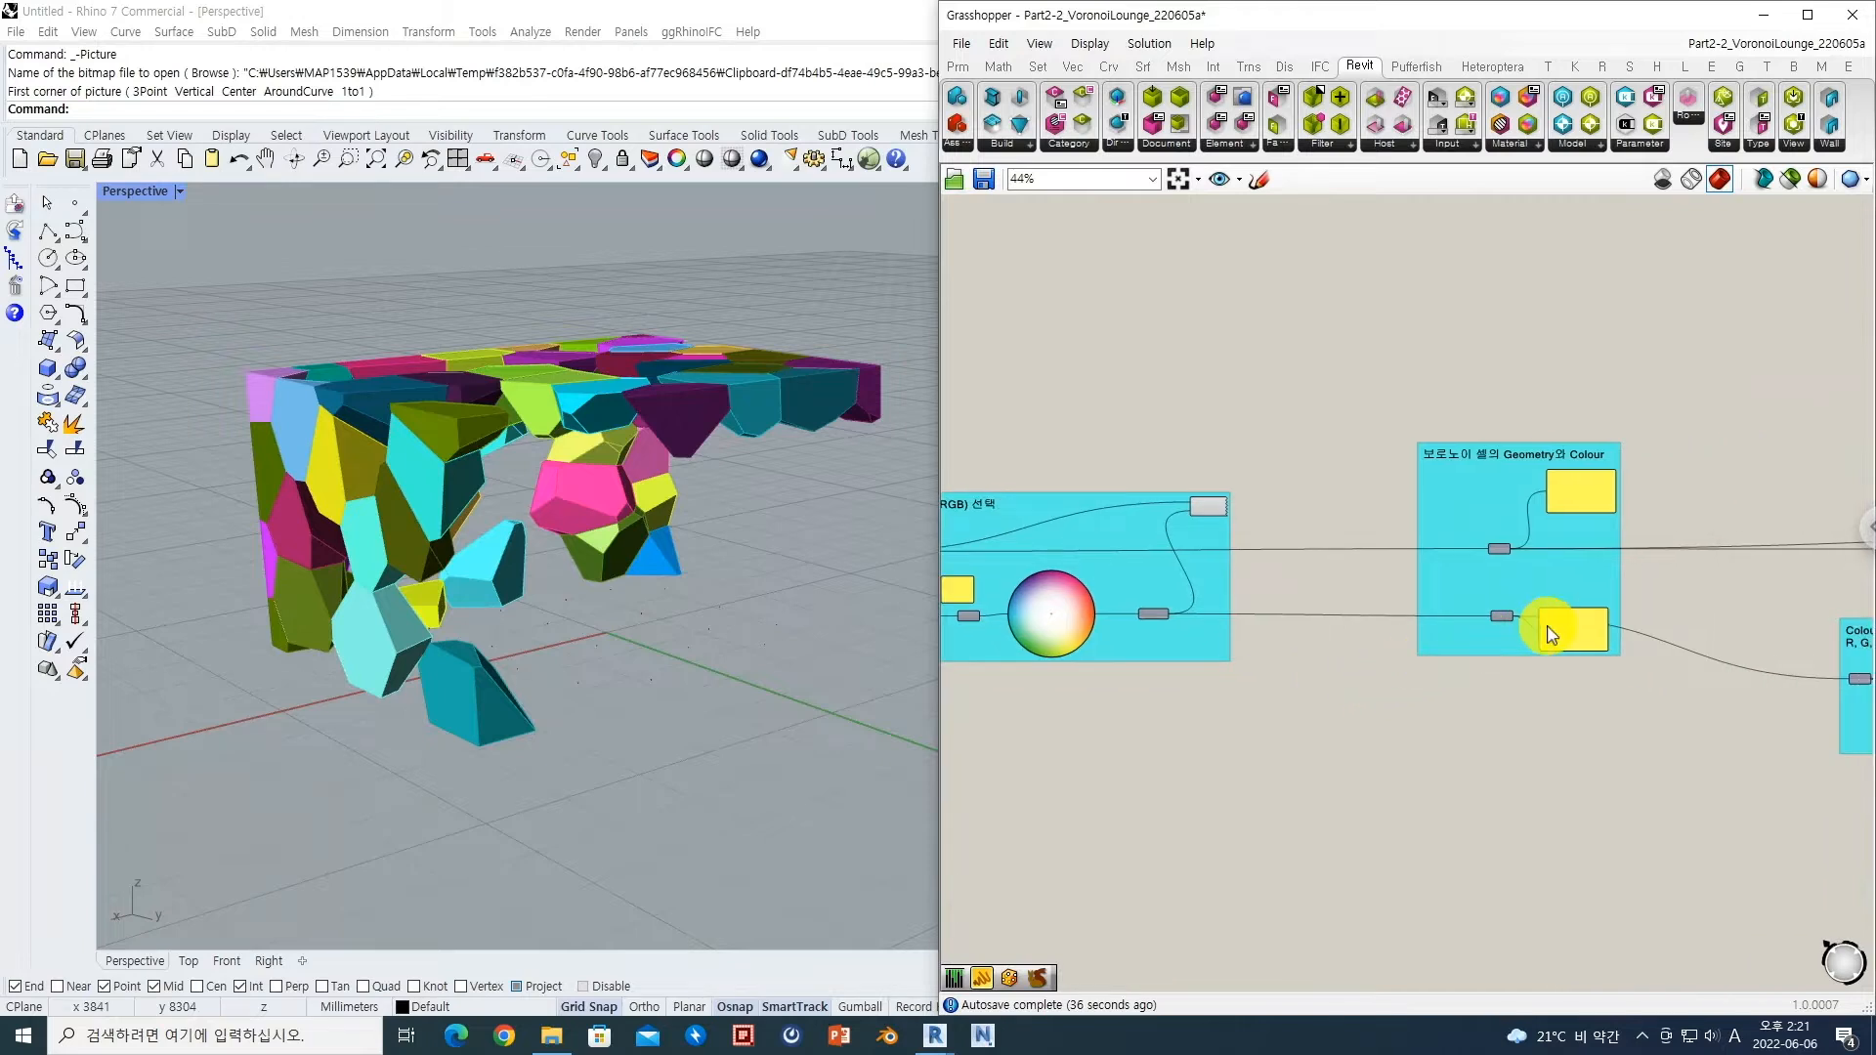
right_click_drag(1610, 653, 1339, 653)
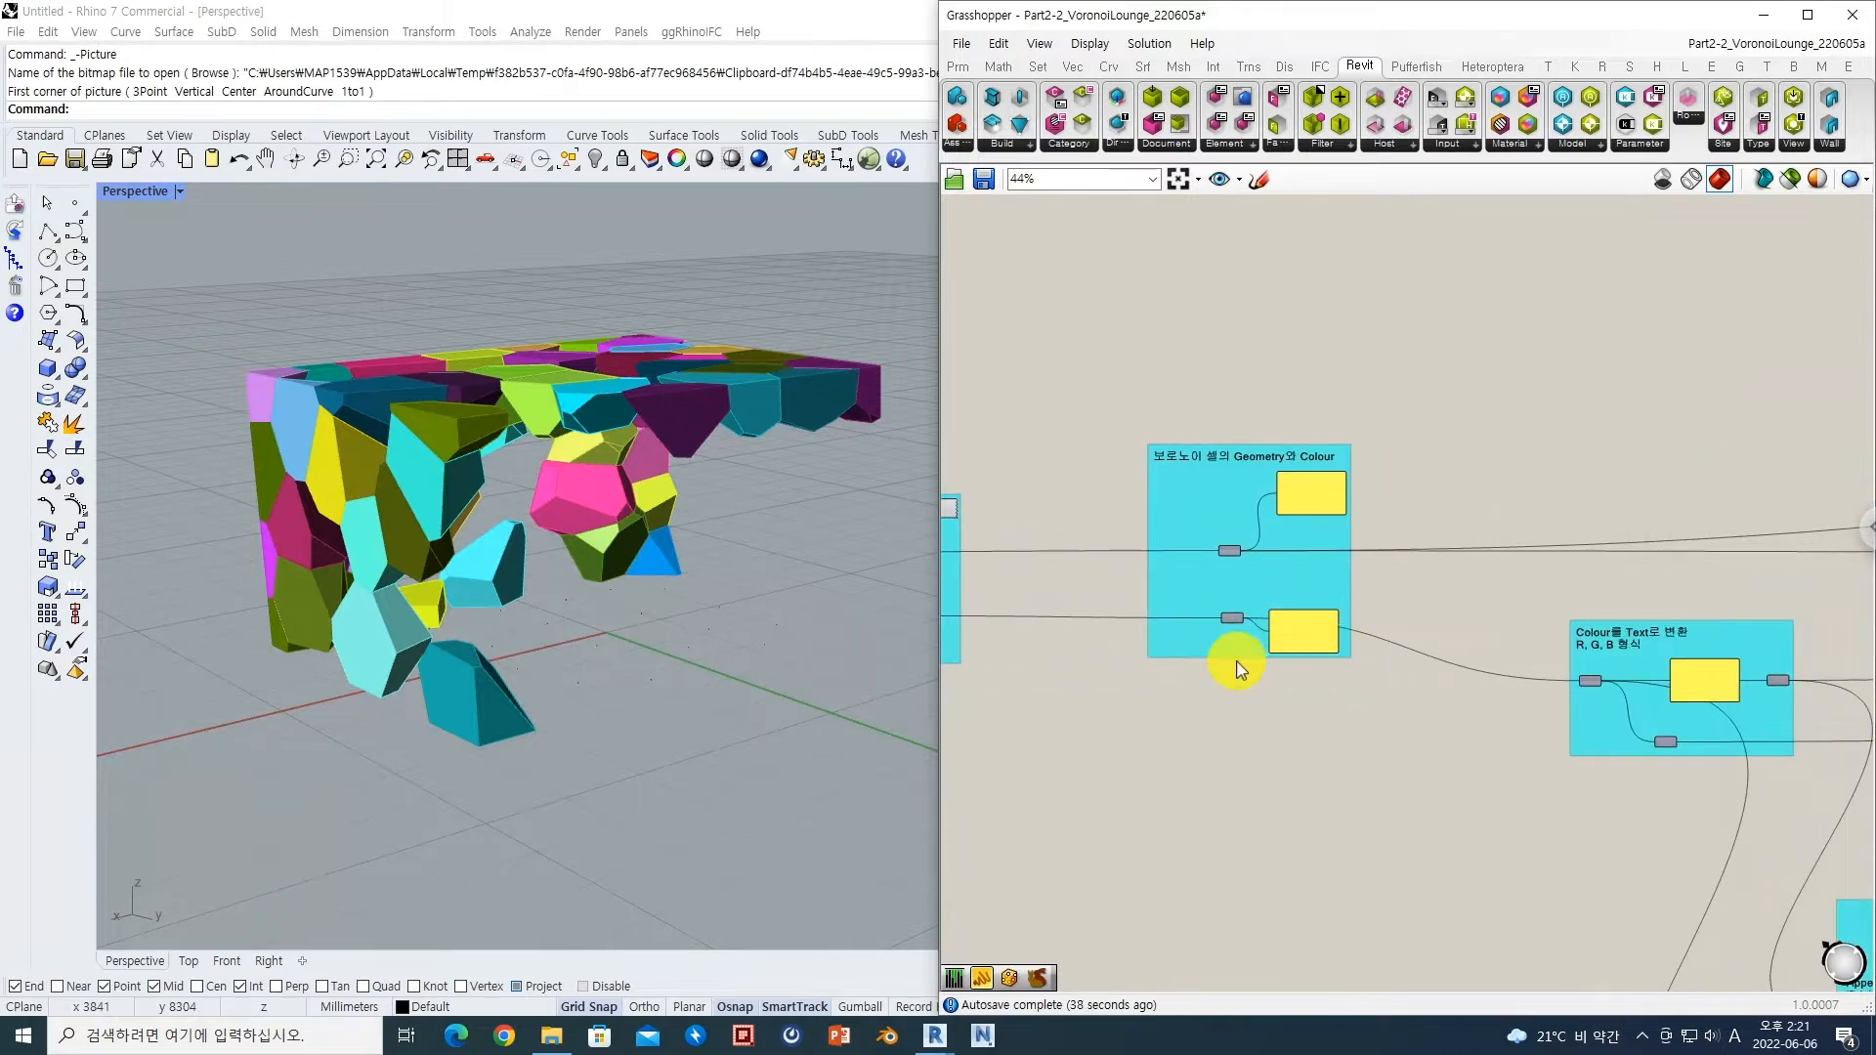
right_click_drag(1338, 744, 1268, 692)
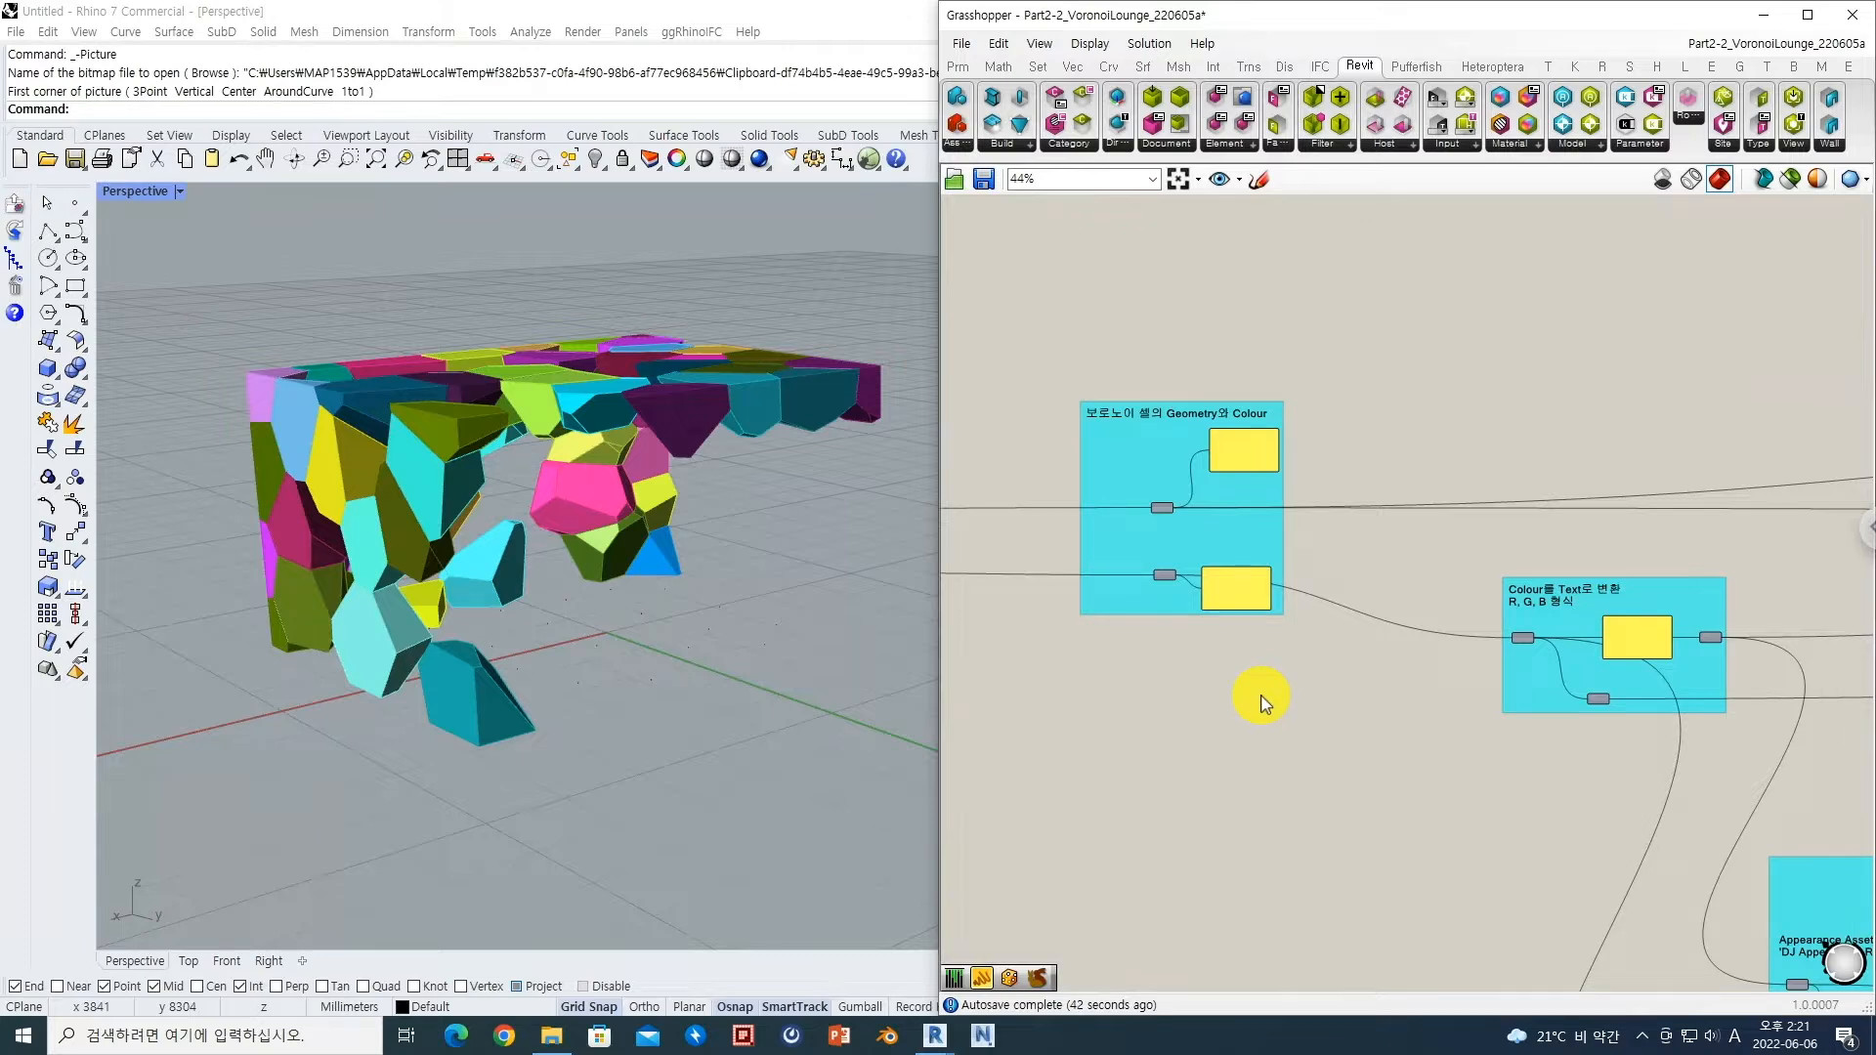
scroll(1261, 693, "down", 3)
right_click_drag(1302, 762, 1186, 720)
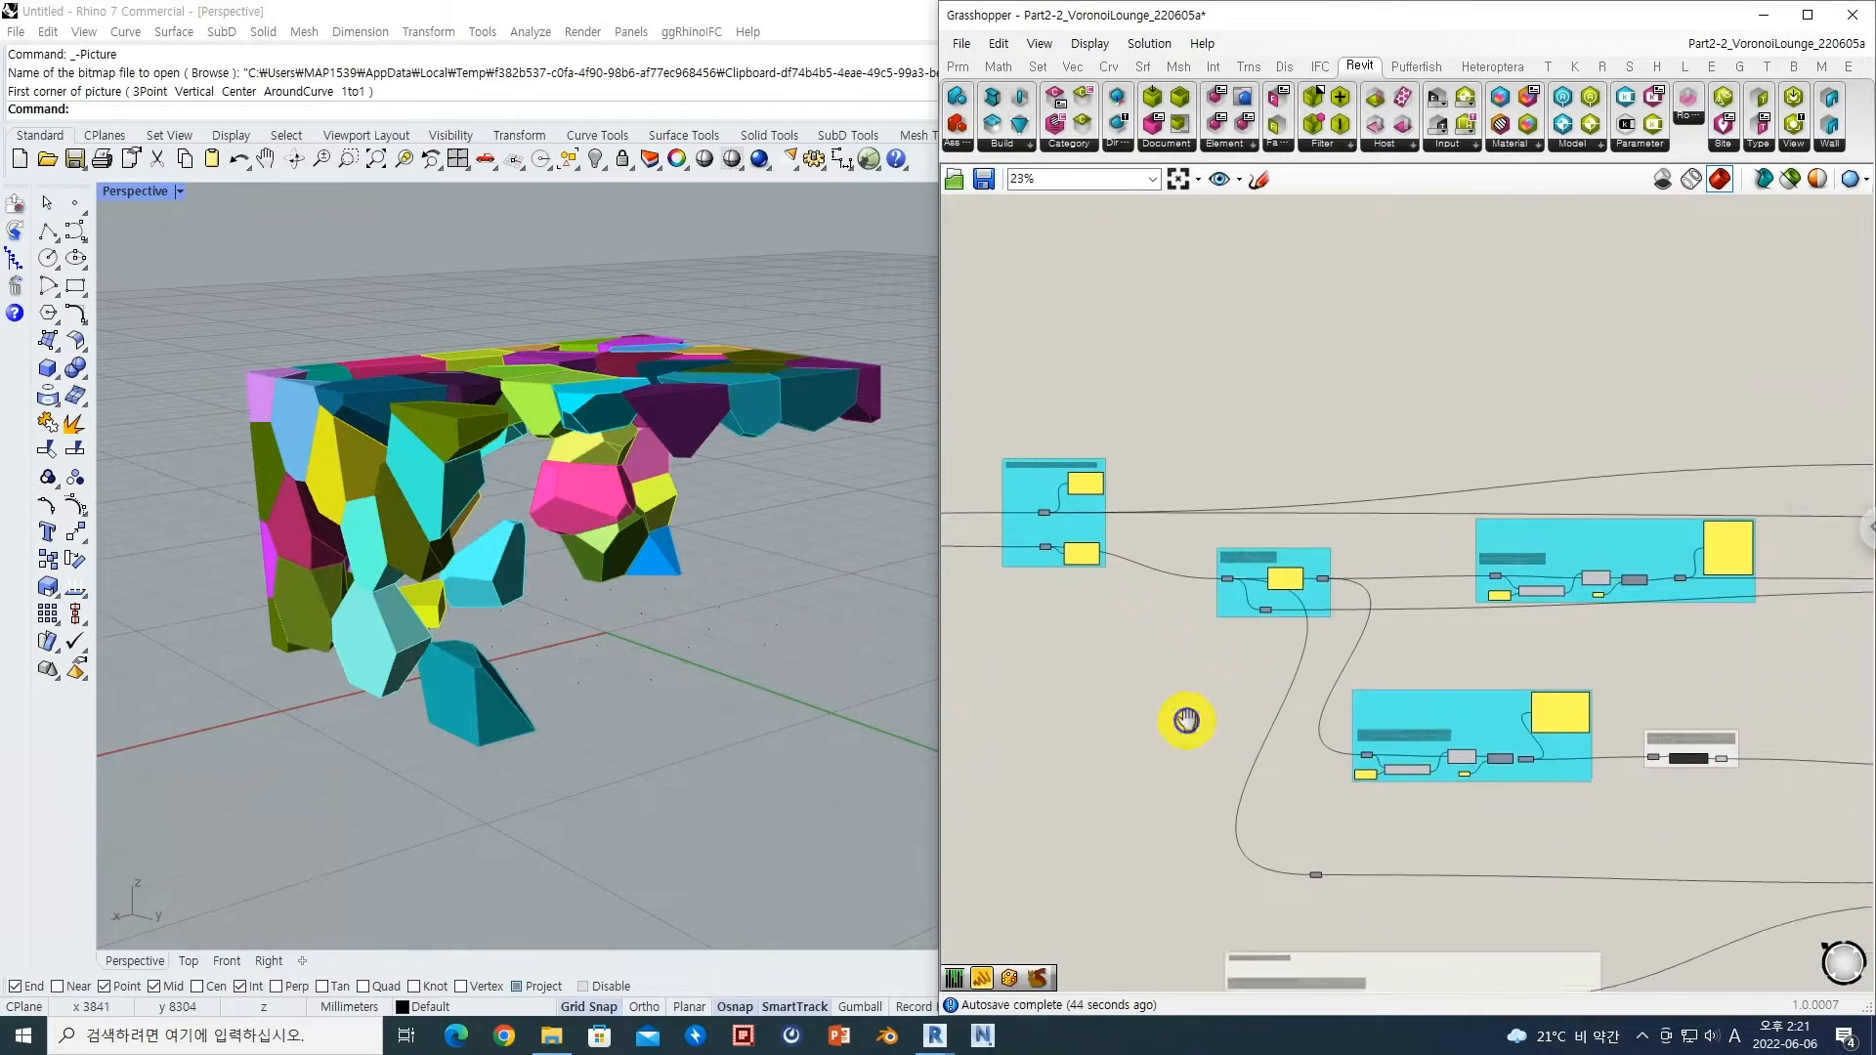
Step: Select the disabled Revit groups around Add Geometry DirectShape, including the Material and Pin Element groups, and enable them
scroll(1184, 720, "down", 2)
scroll(1128, 706, "down", 2)
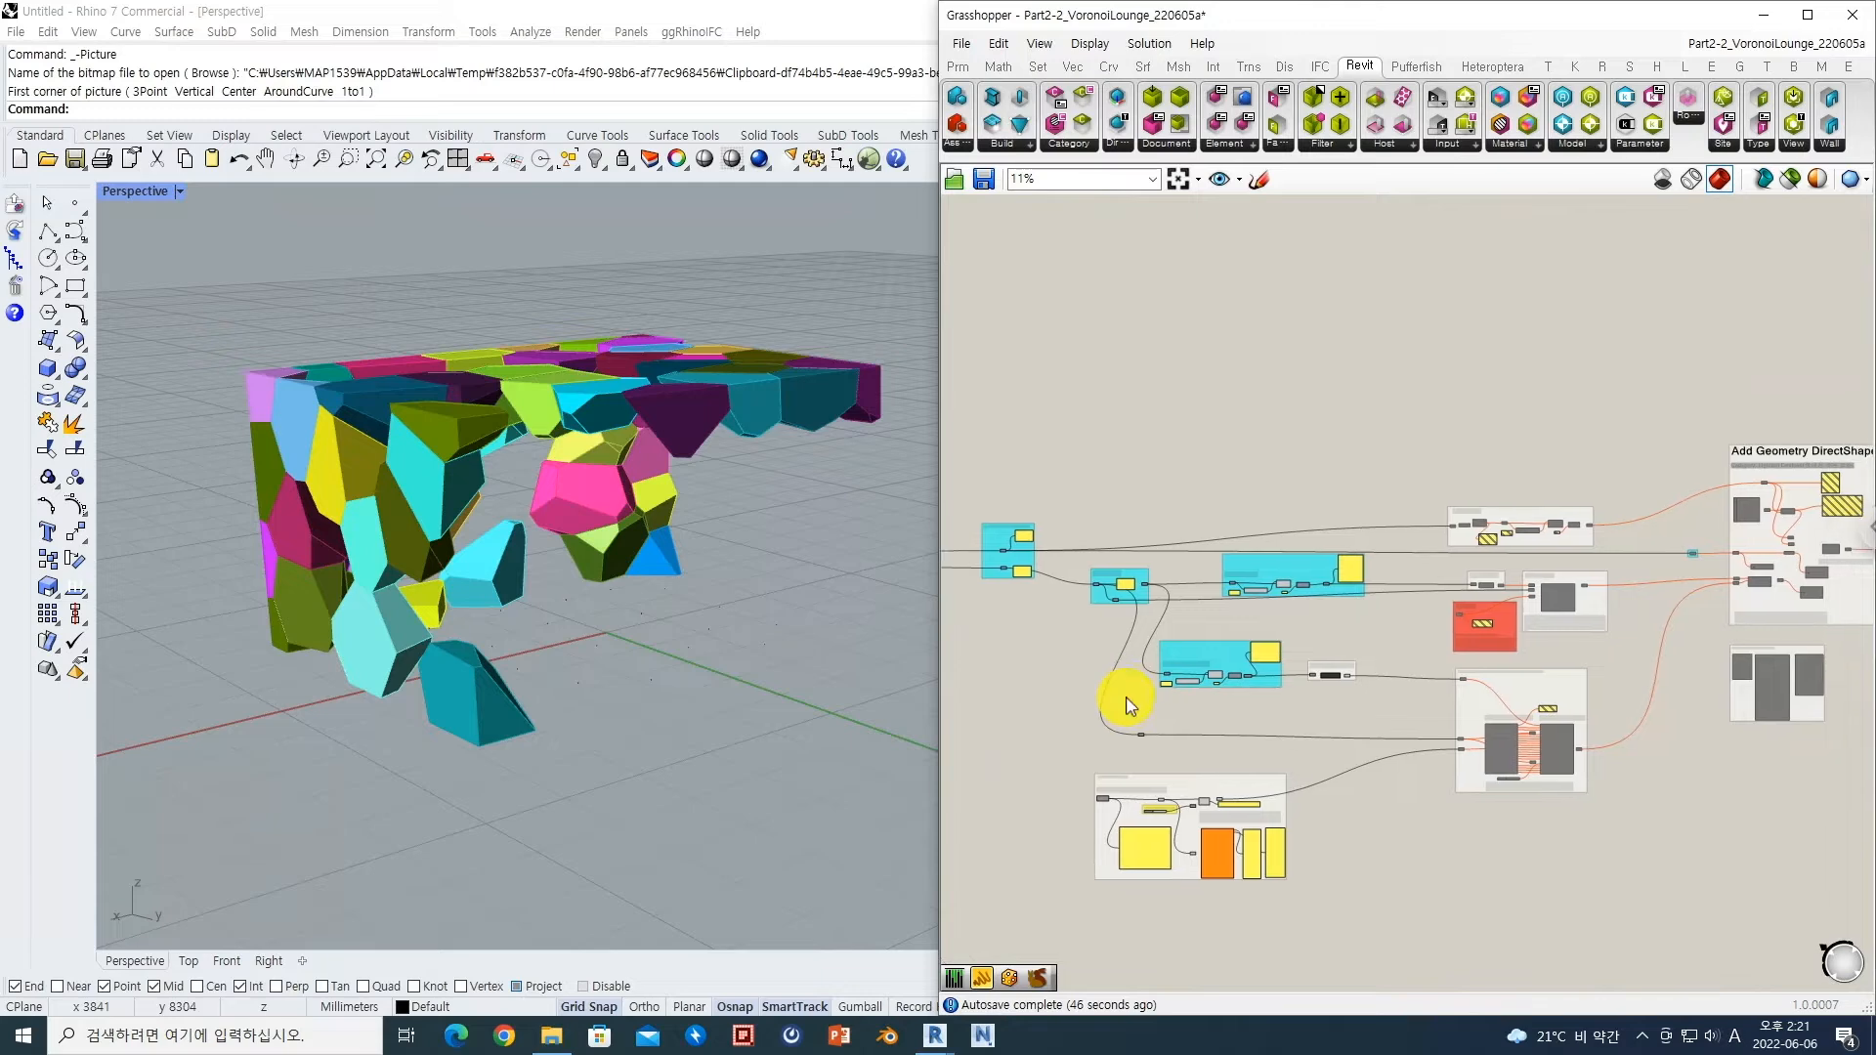
right_click_drag(1203, 658, 1194, 494)
scroll(1267, 537, "down", 2)
right_click_drag(1389, 562, 1301, 572)
right_click_drag(1486, 431, 1335, 443)
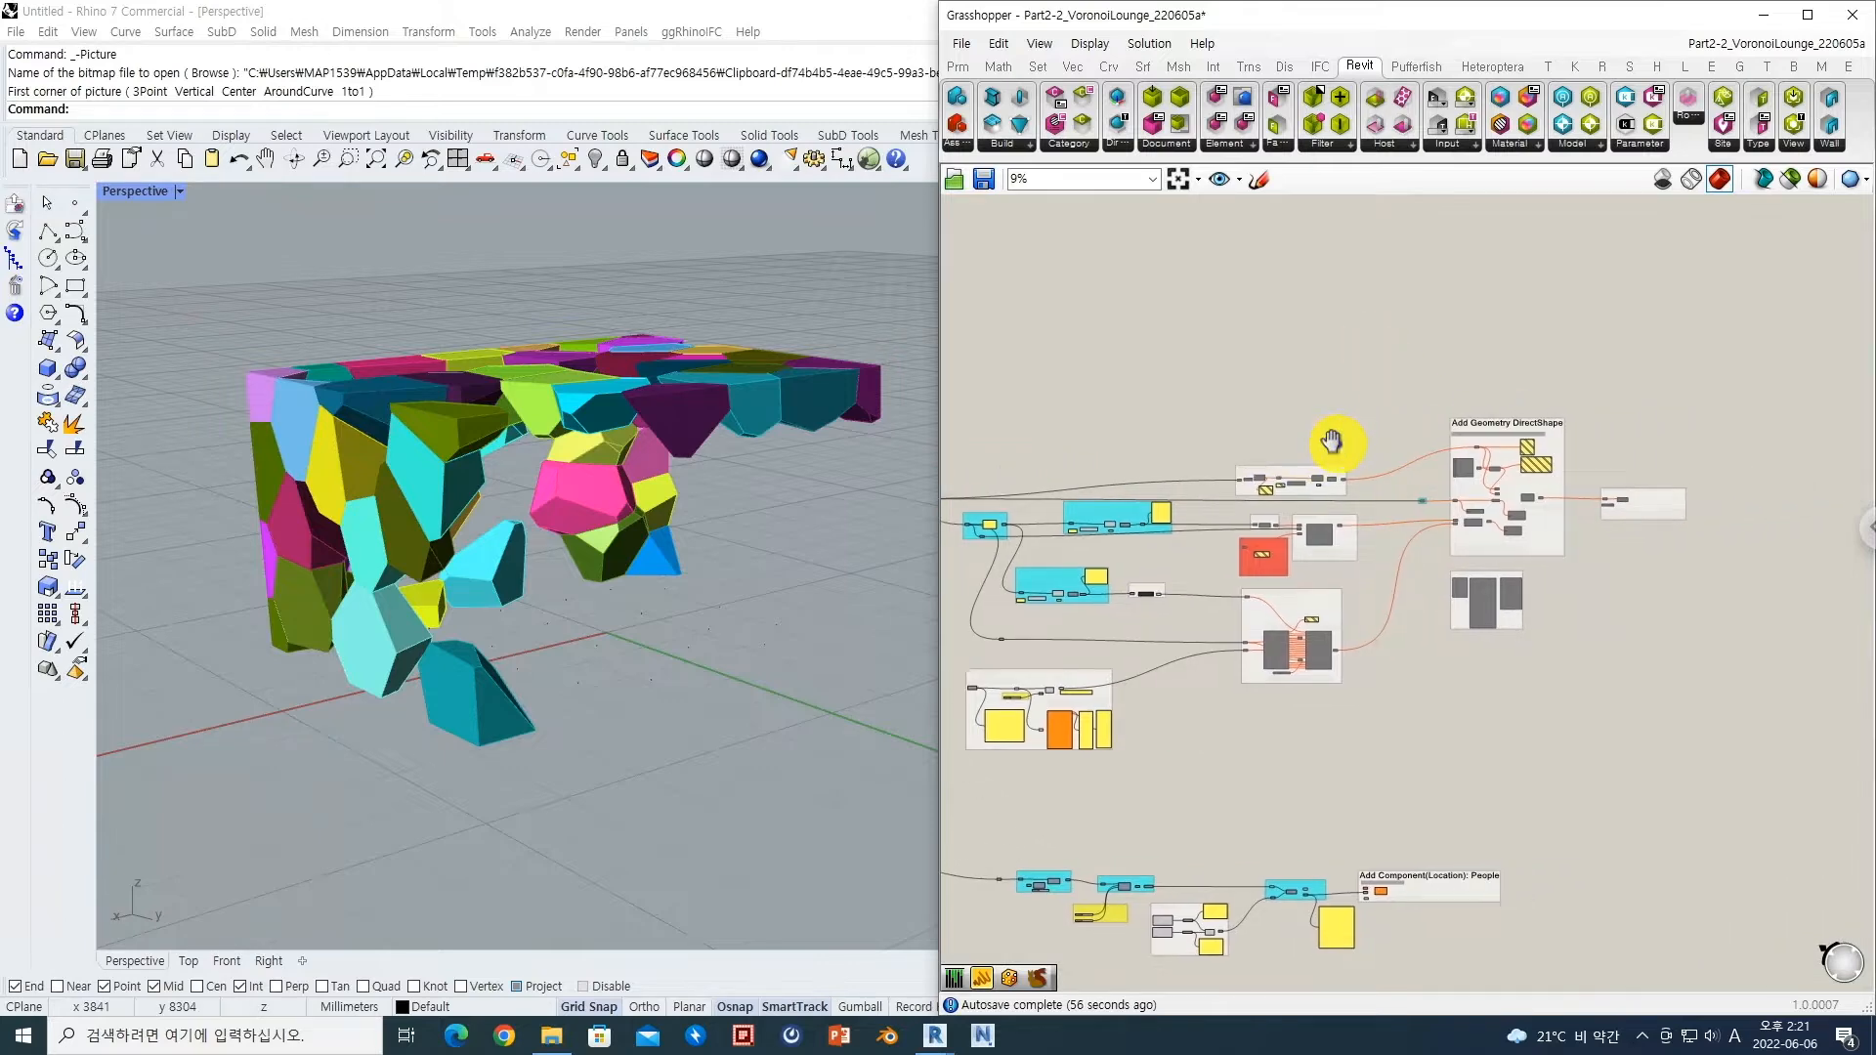
left_click_drag(1205, 333, 1761, 787)
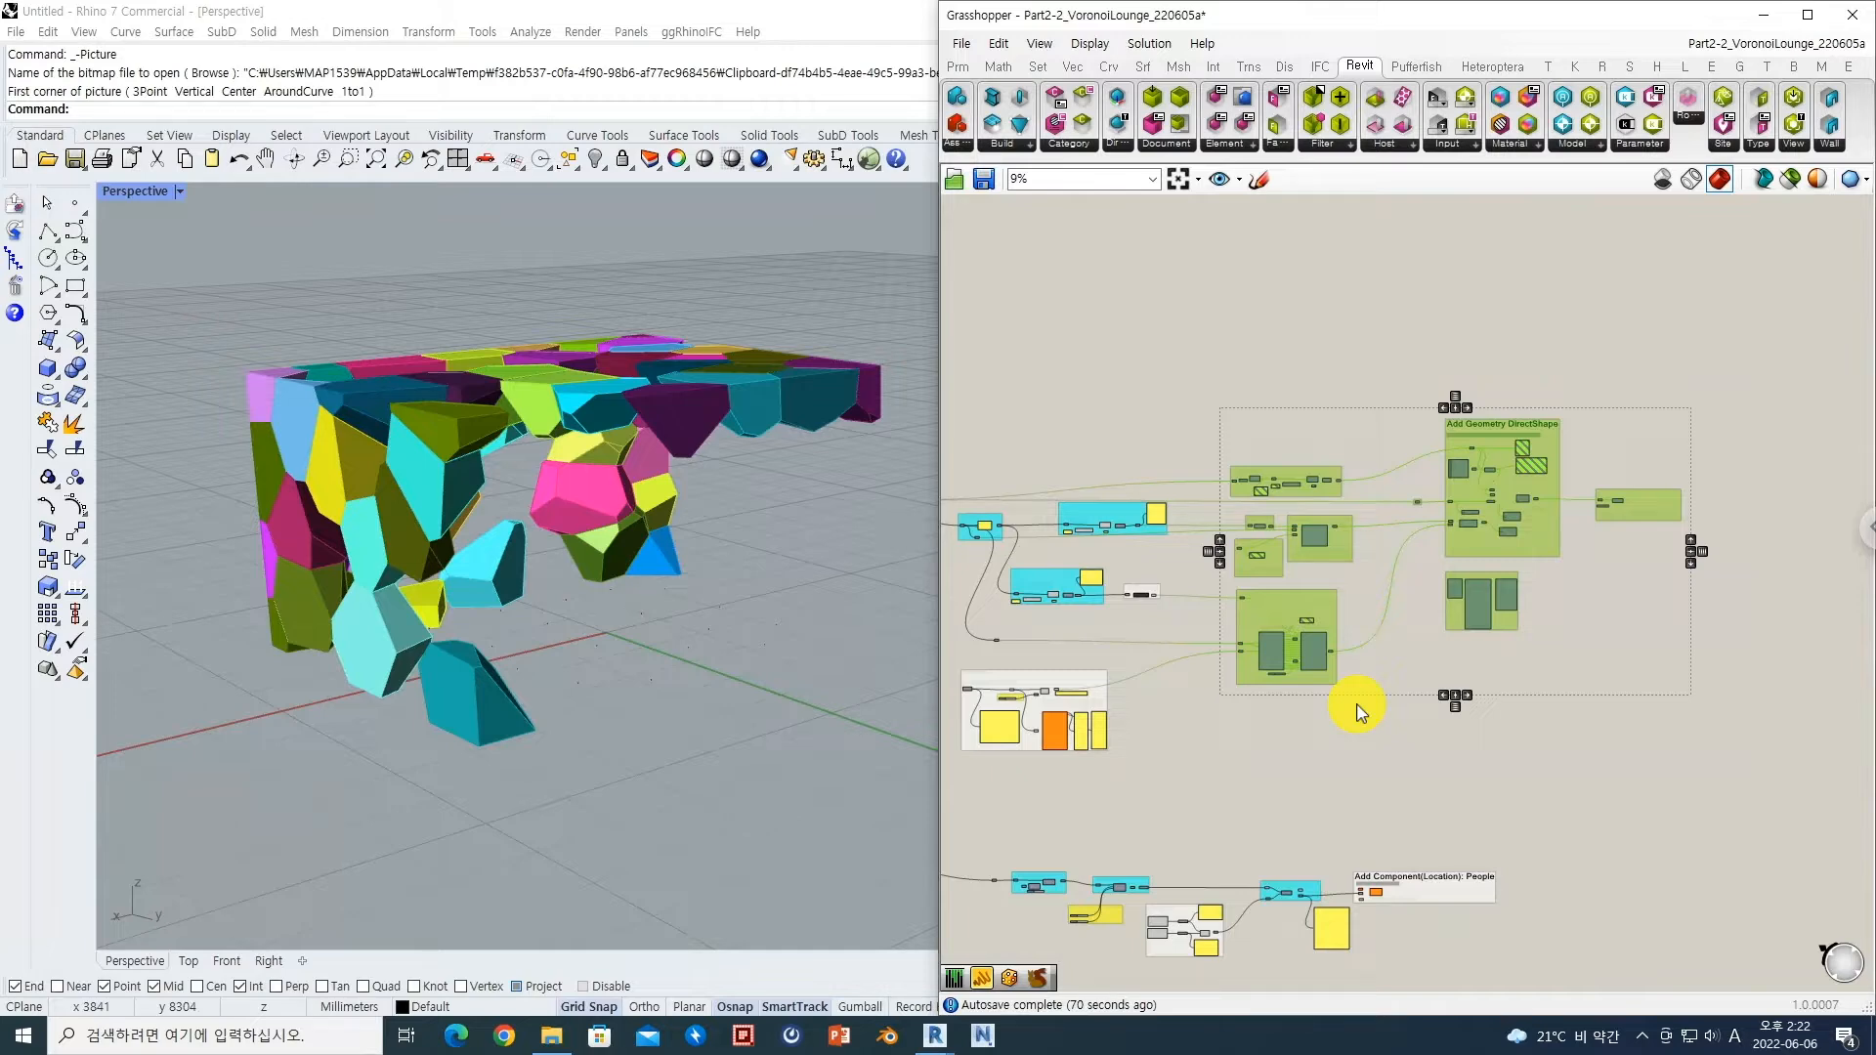
middle_click(1394, 630)
left_click(1447, 630)
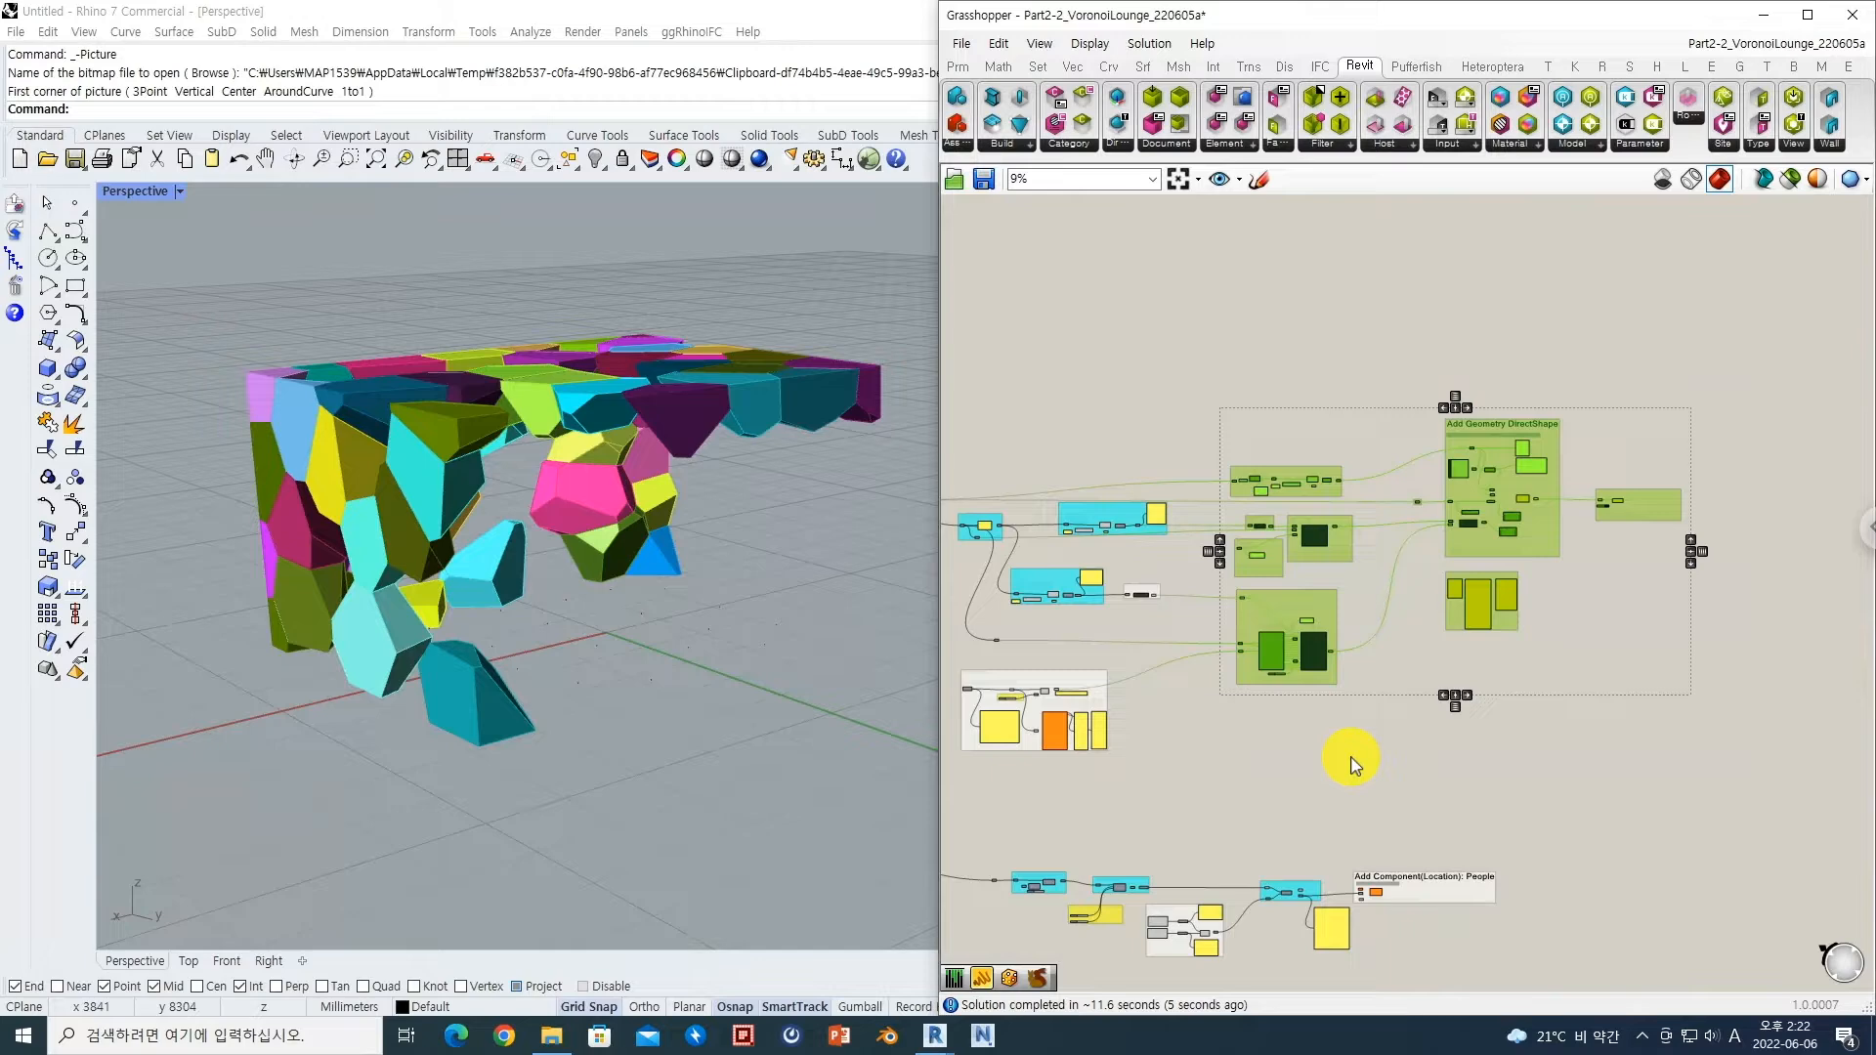
Step: Locate the Add Geometry DirectShape component from its group among the Revit DirectShape components
scroll(1353, 712, "up", 4)
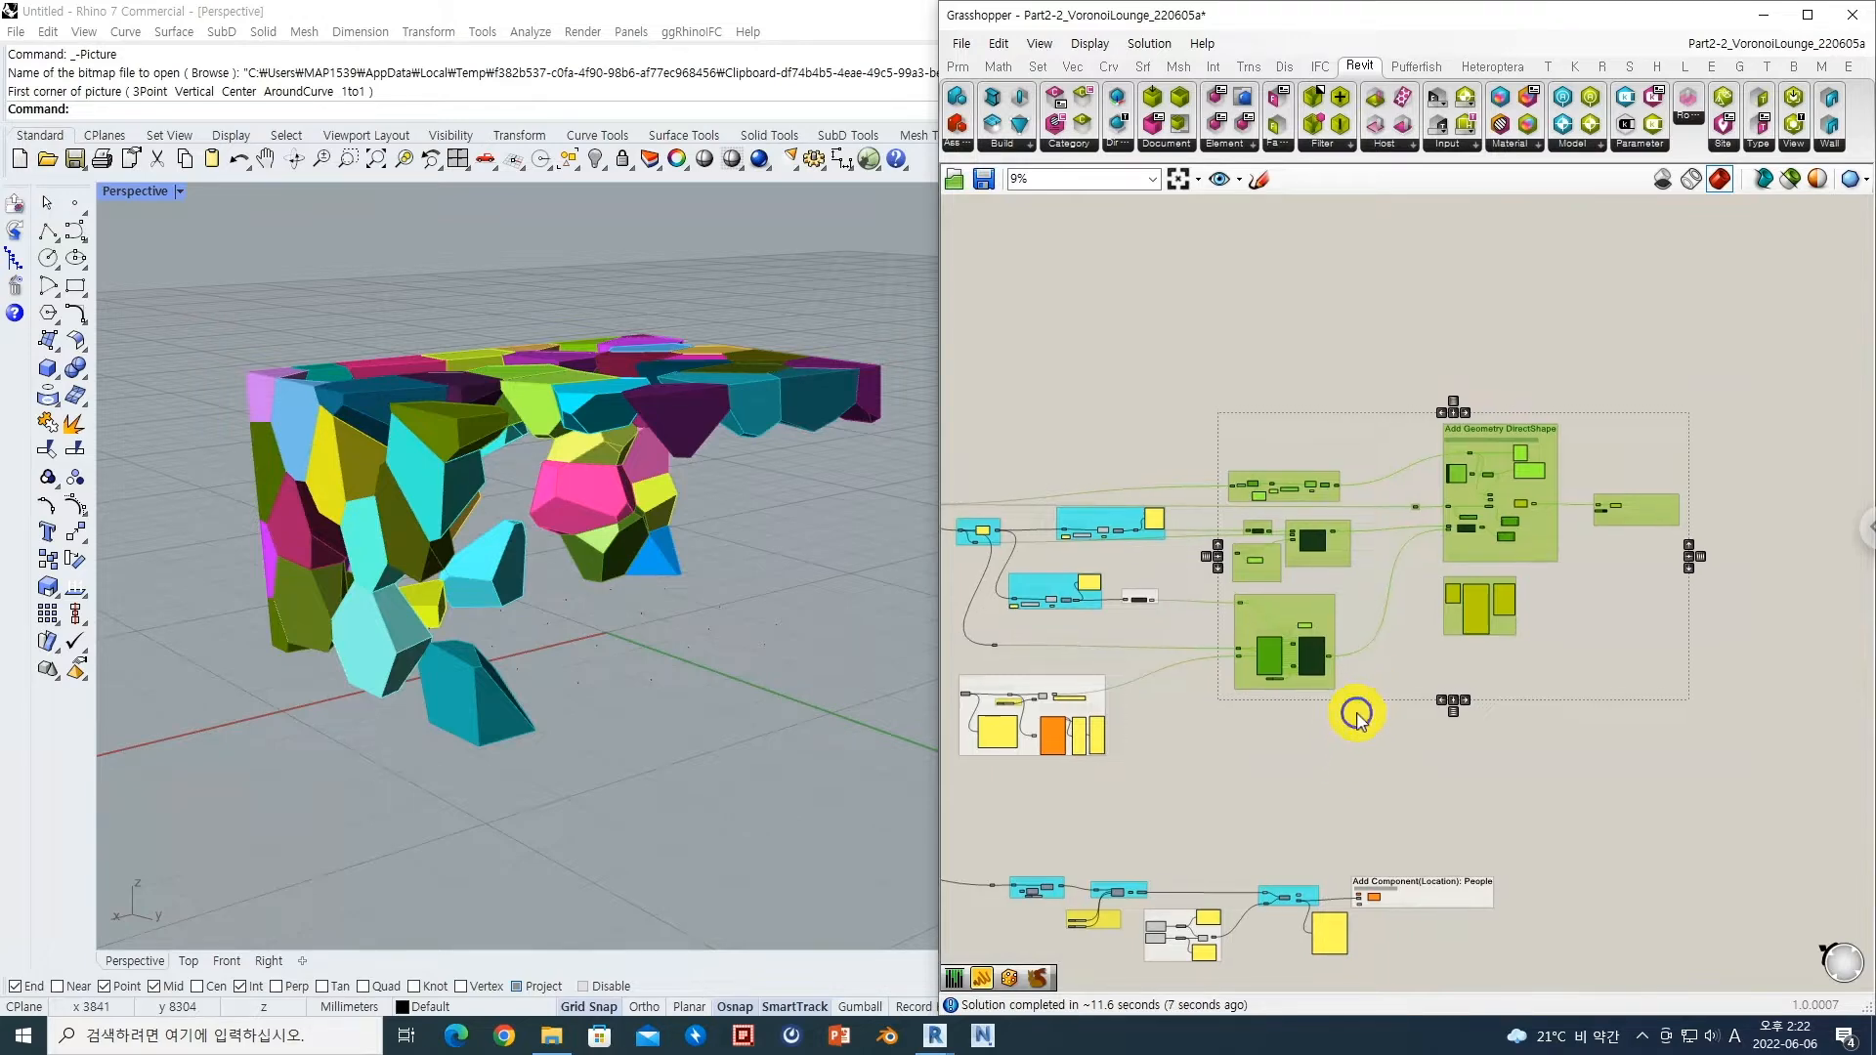
right_click_drag(1509, 502, 1422, 536)
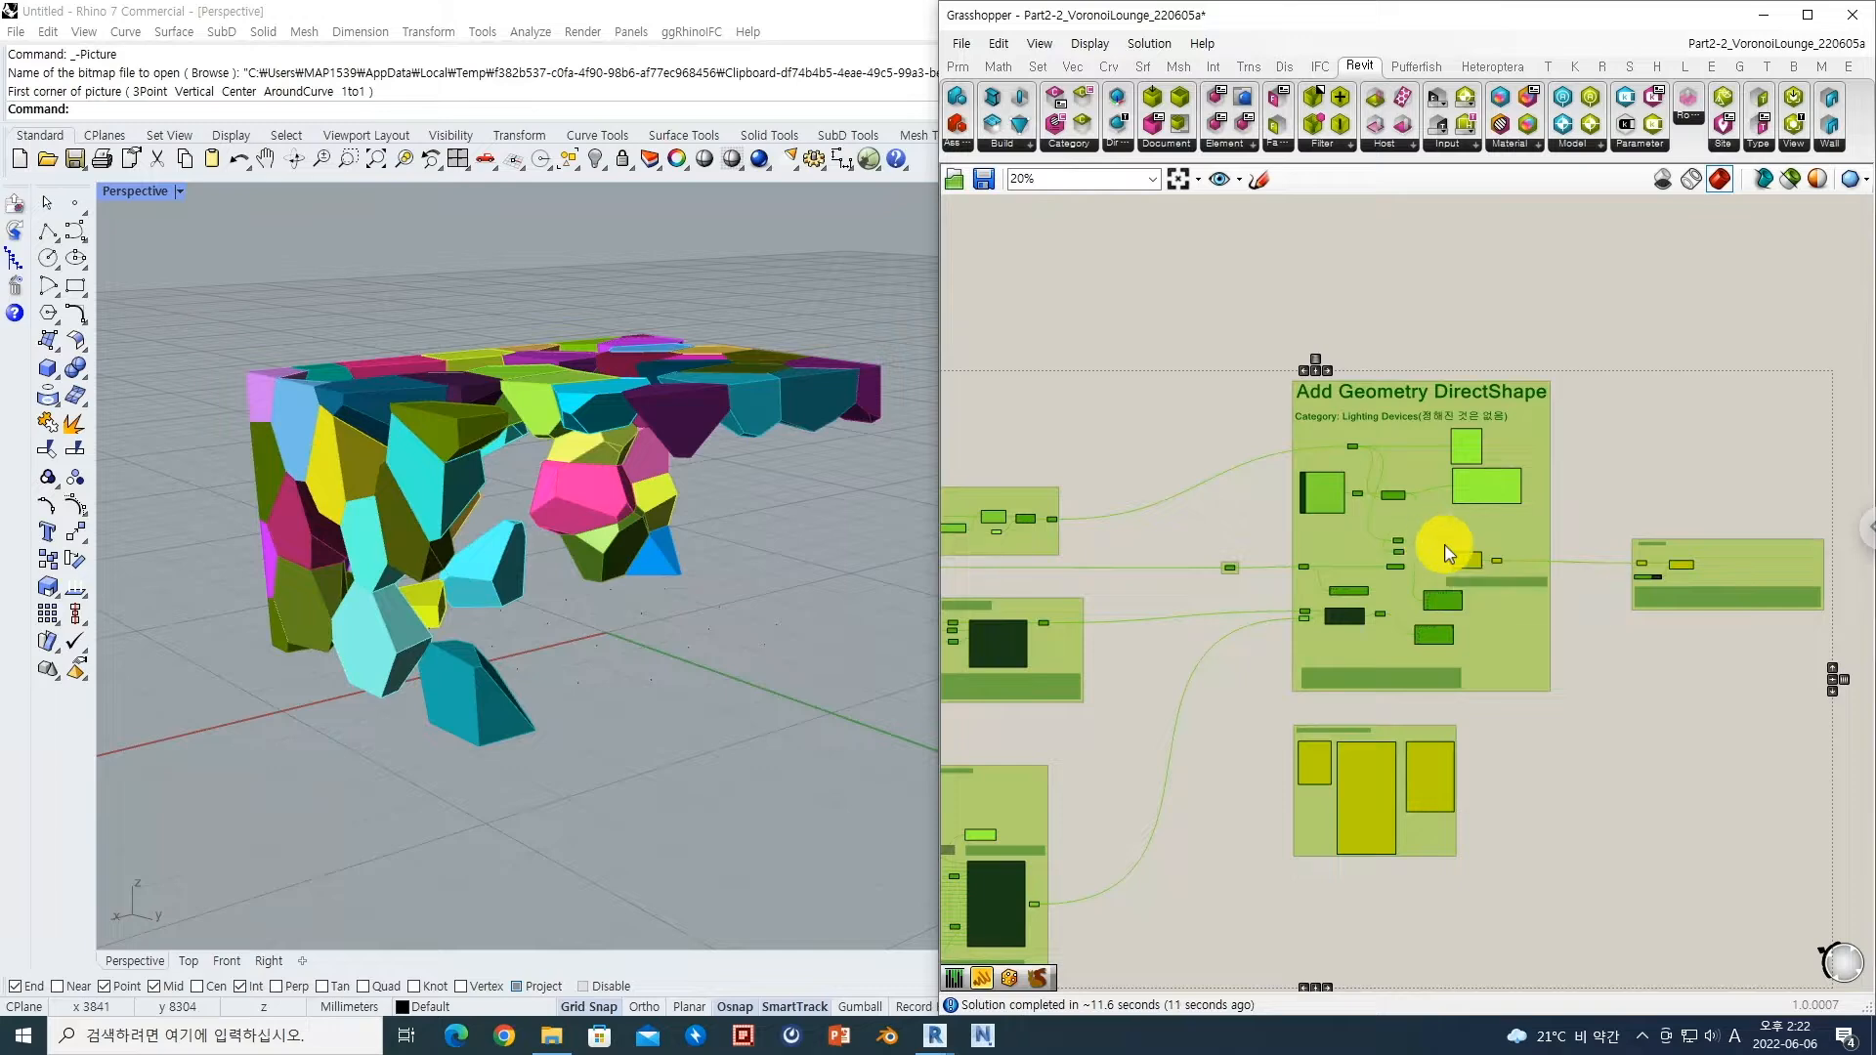
scroll(1378, 545, "up", 2)
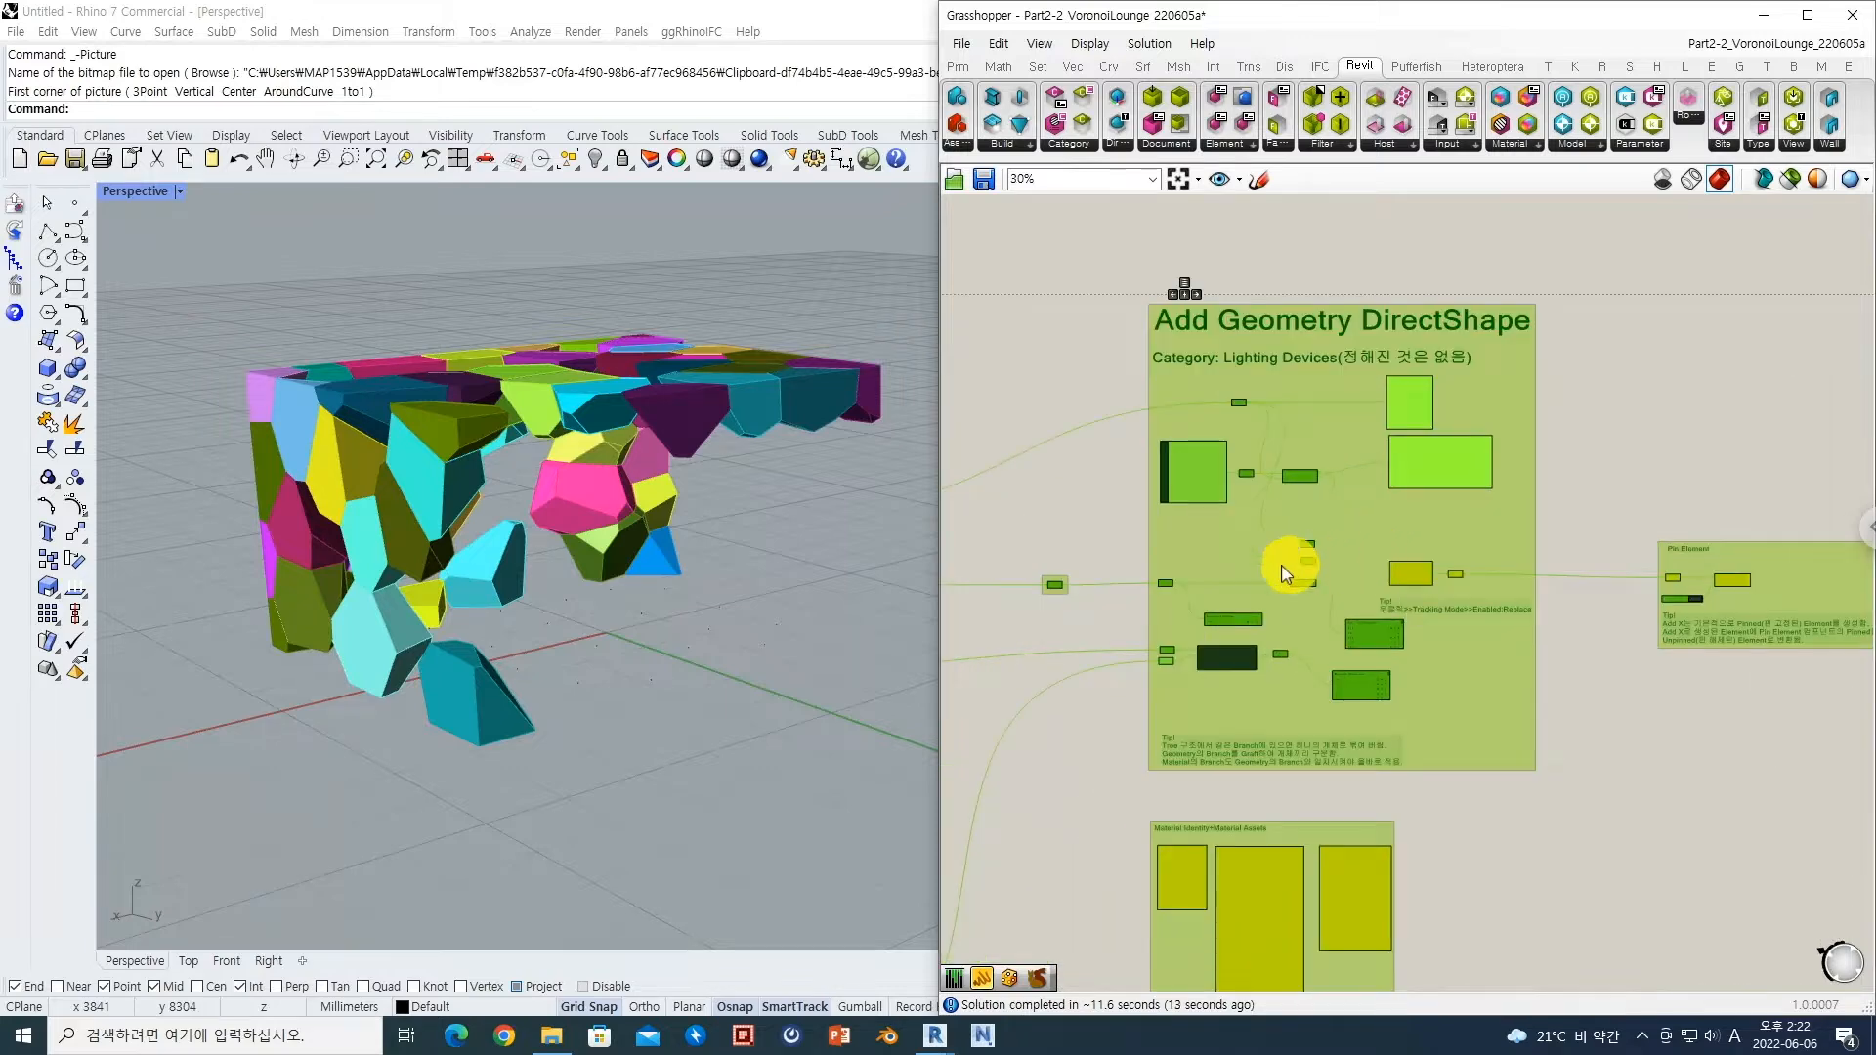
scroll(1244, 658, "up", 3)
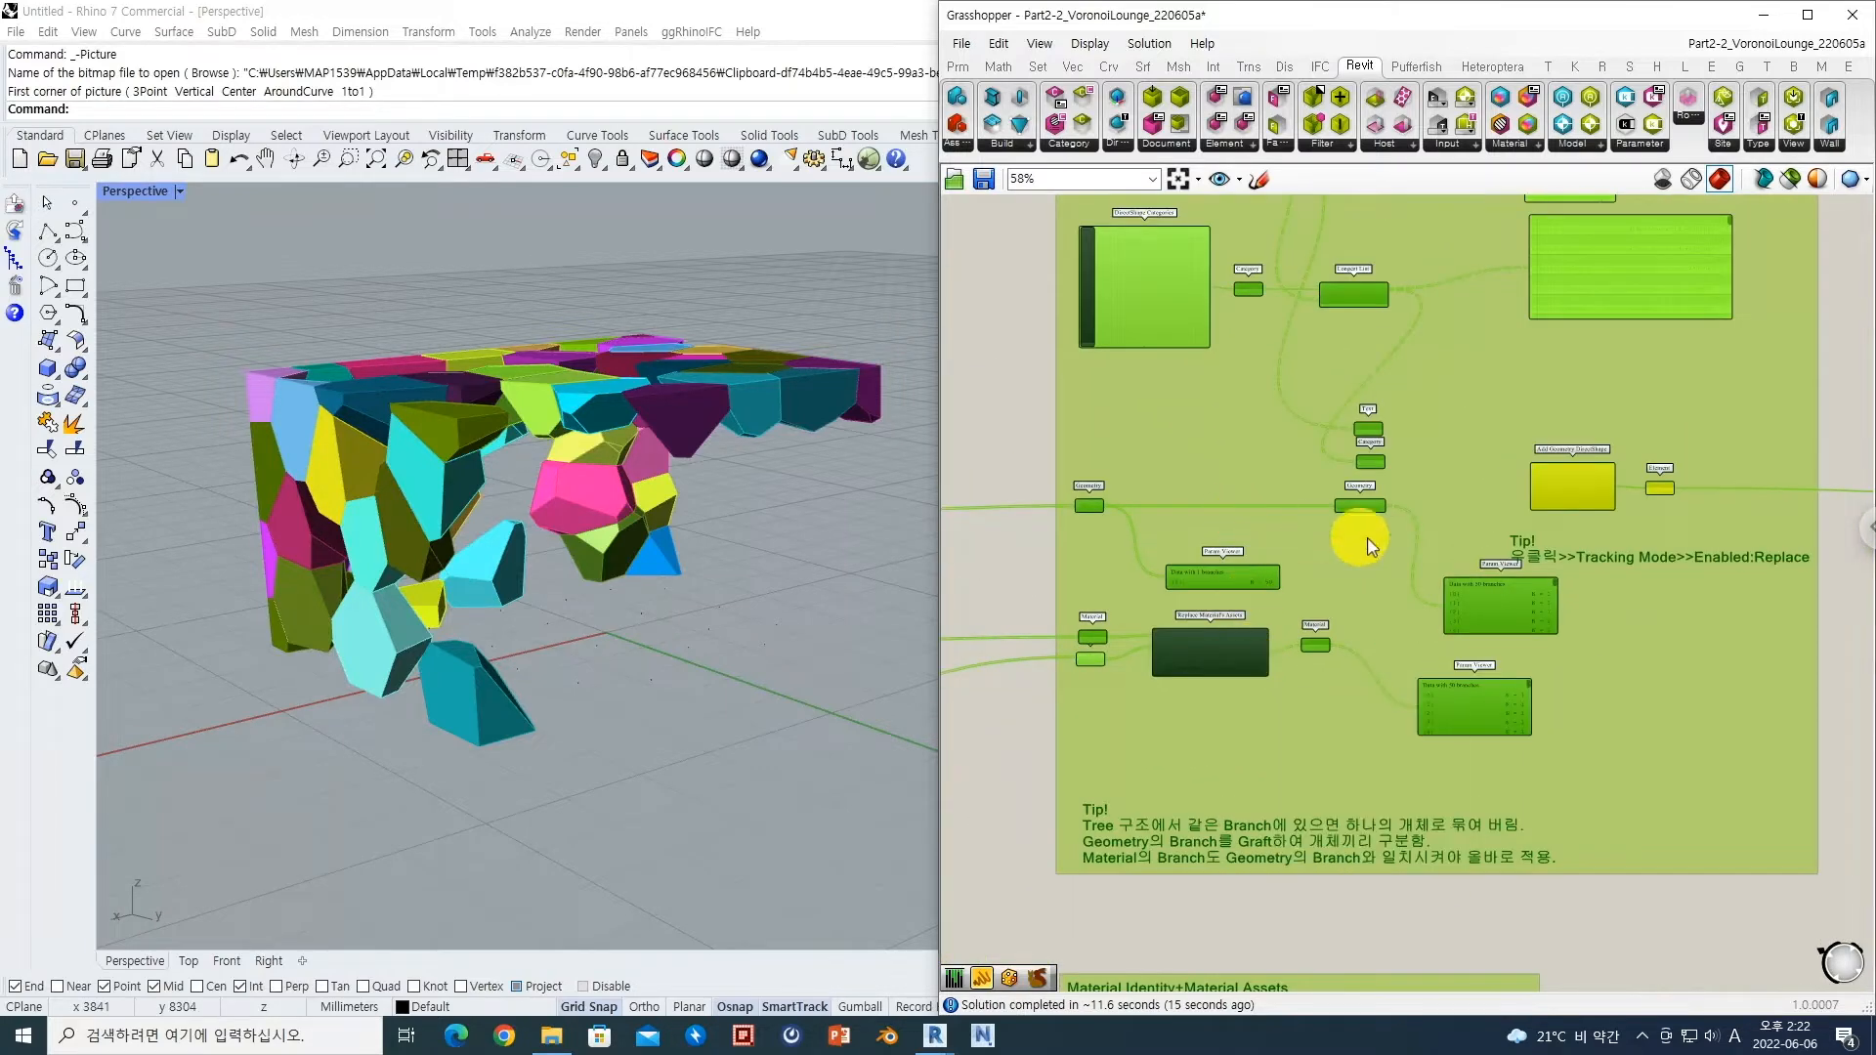
scroll(1541, 486, "up", 3)
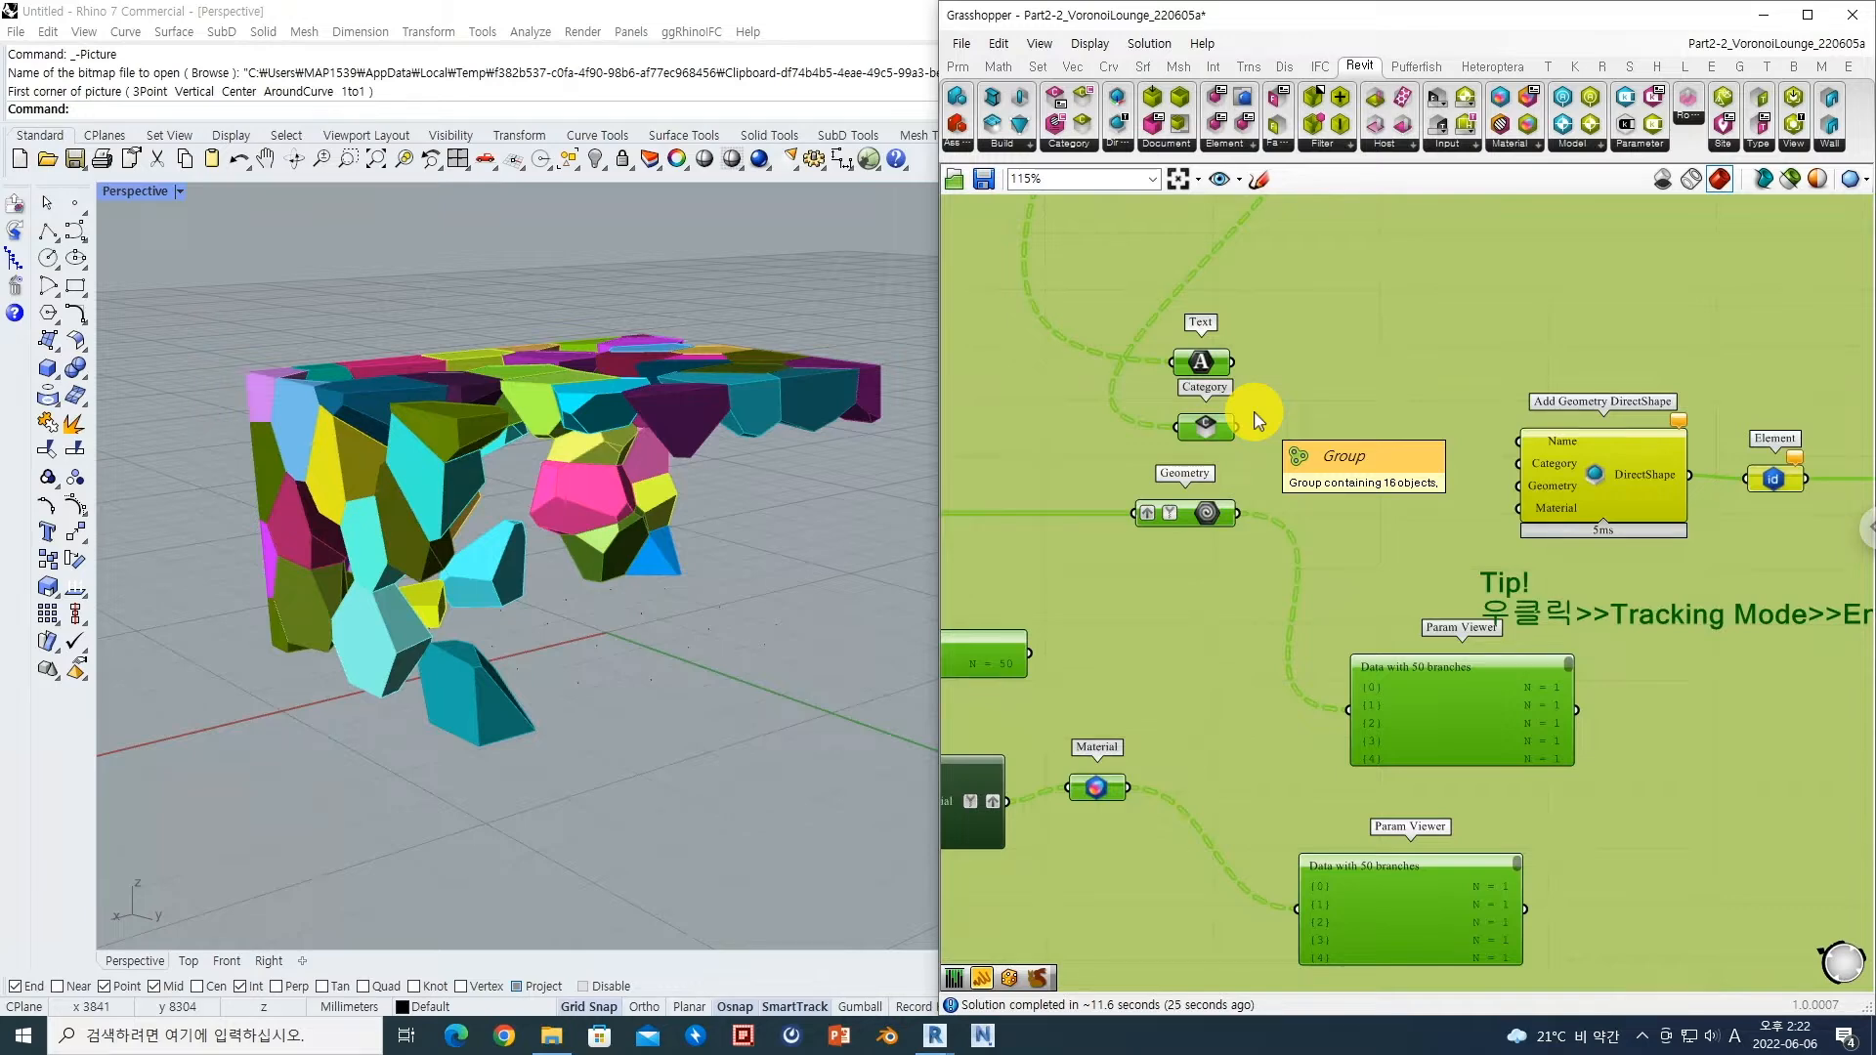
right_click_drag(1286, 532, 1304, 586)
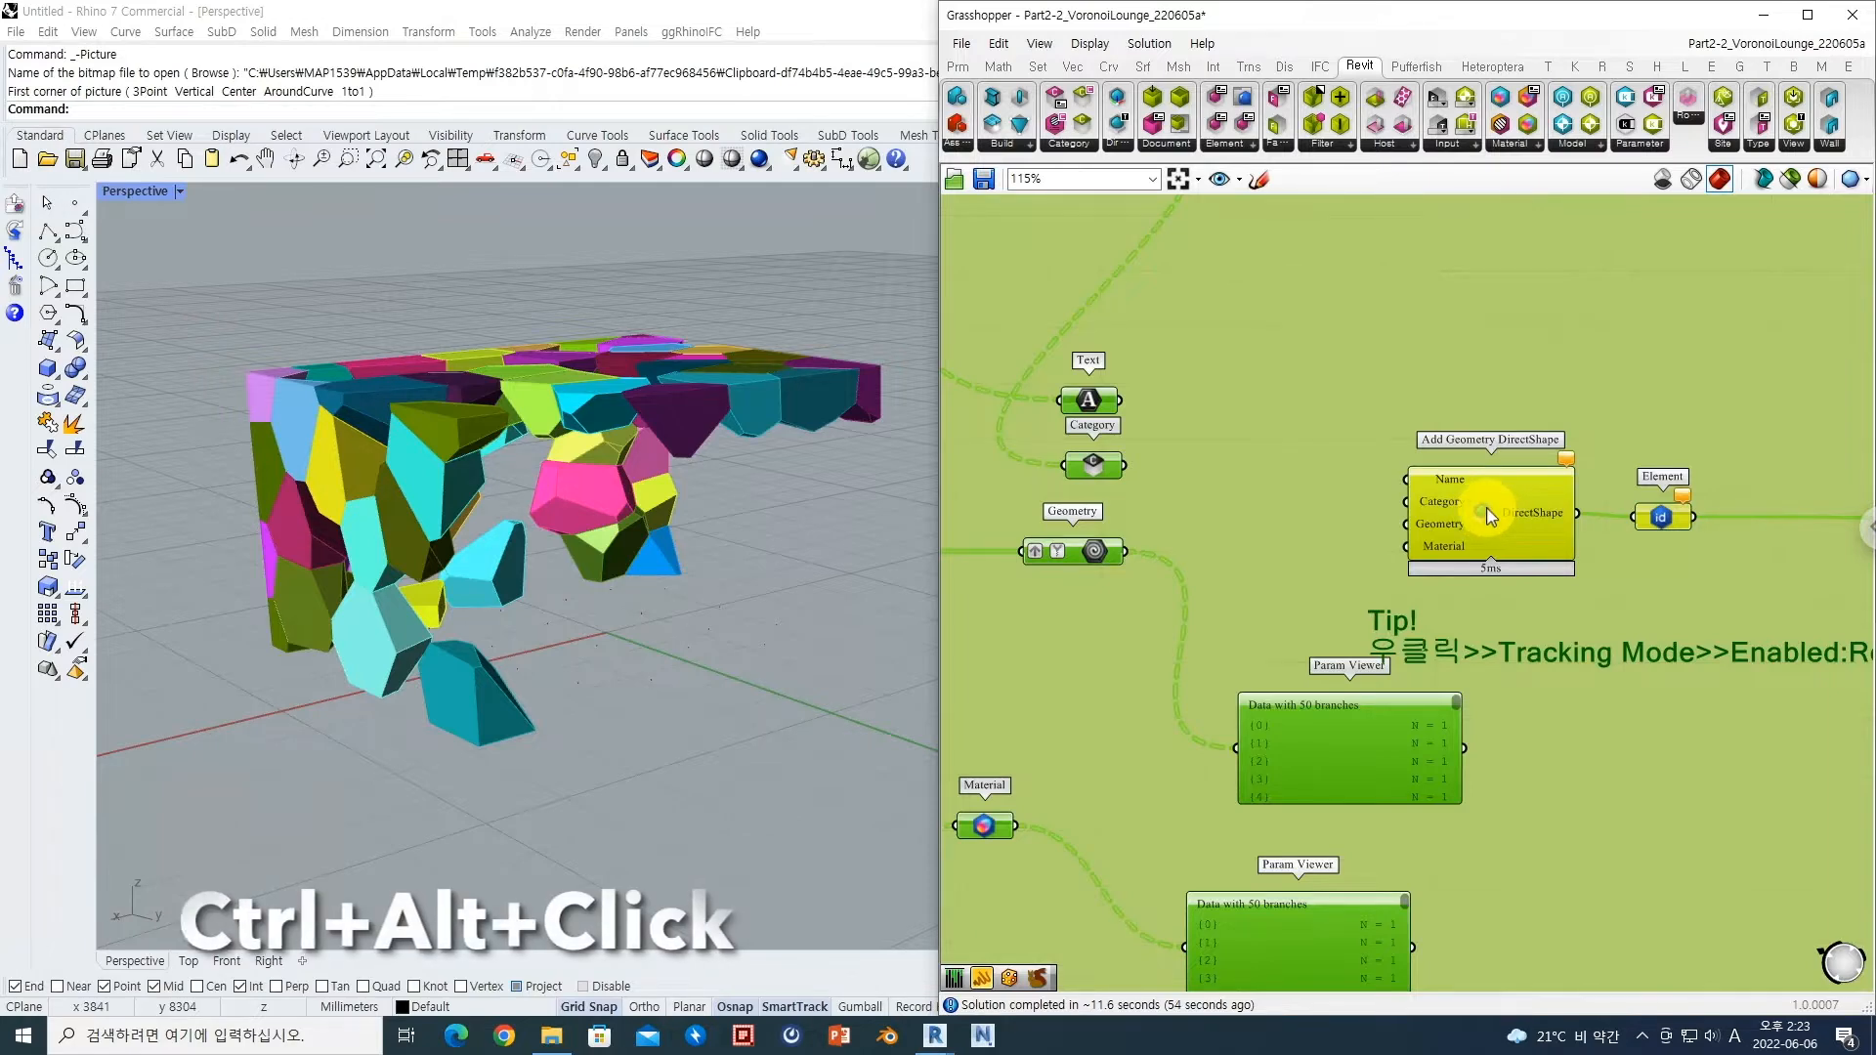
left_click(1485, 517, "ctrl+alt")
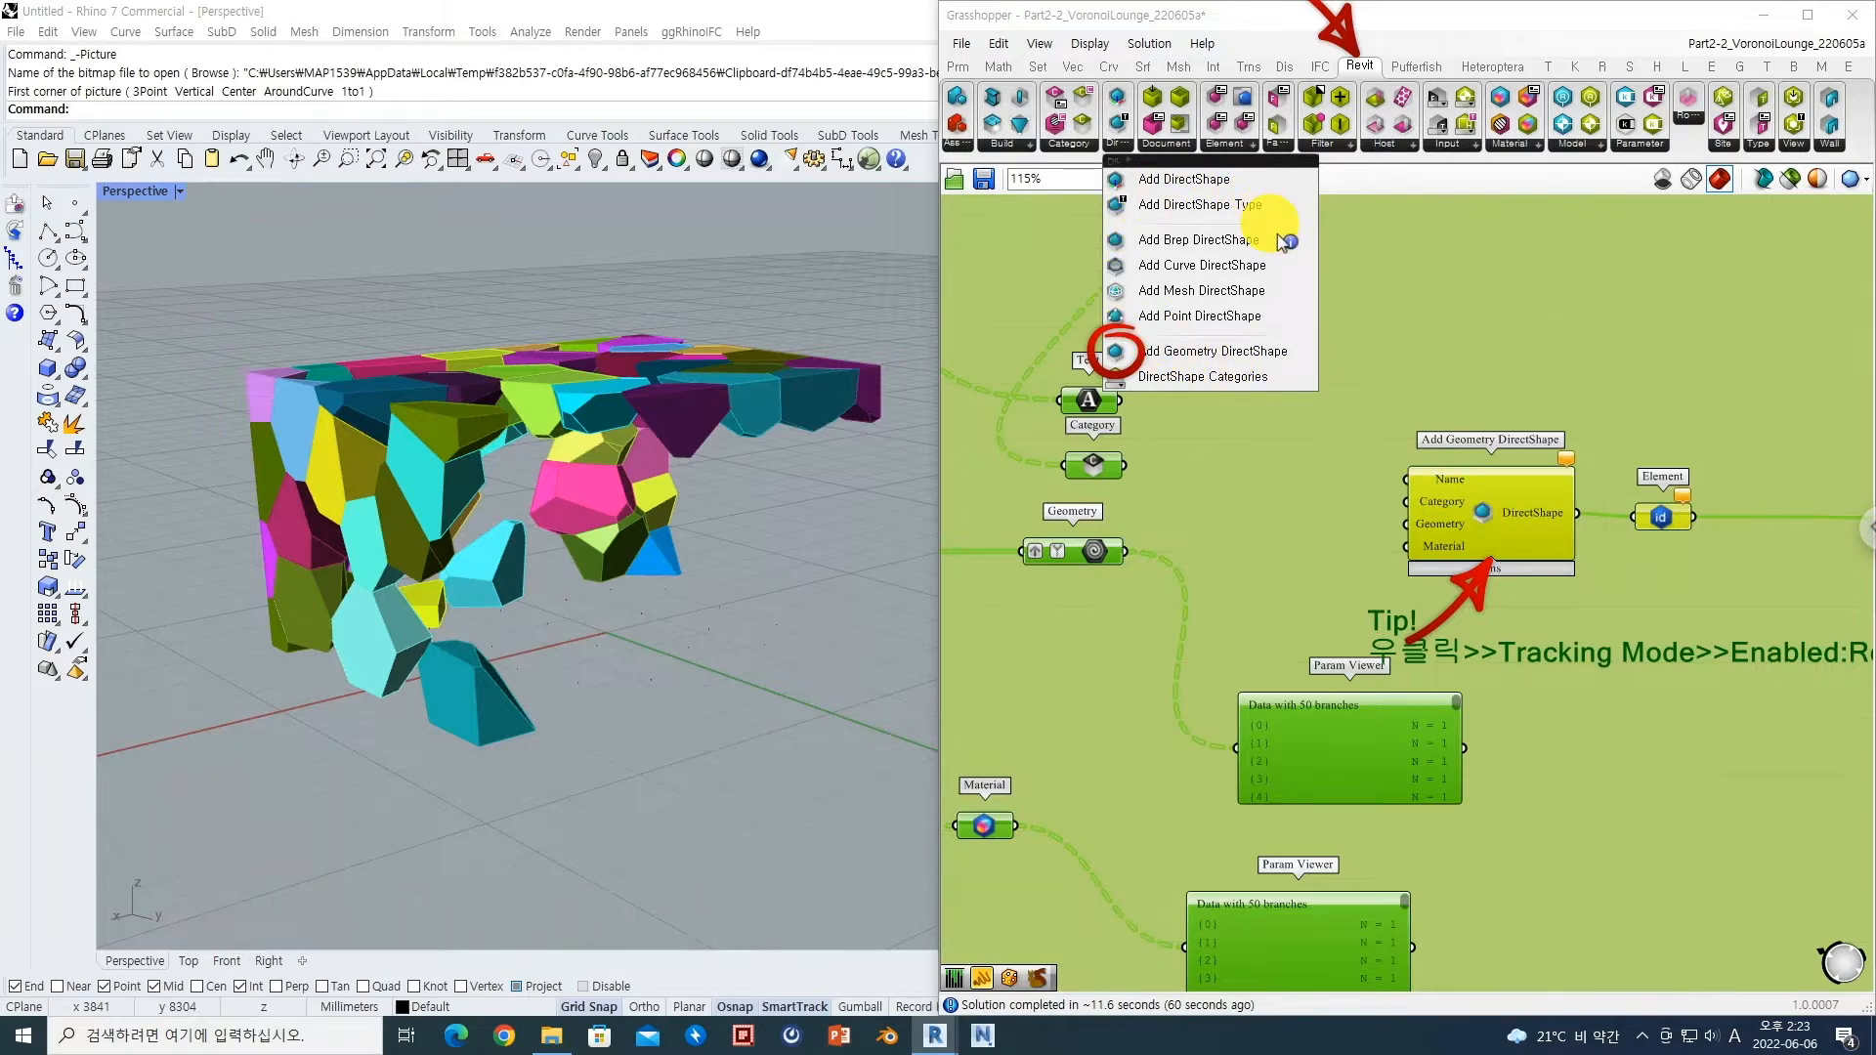
left_click(1268, 366)
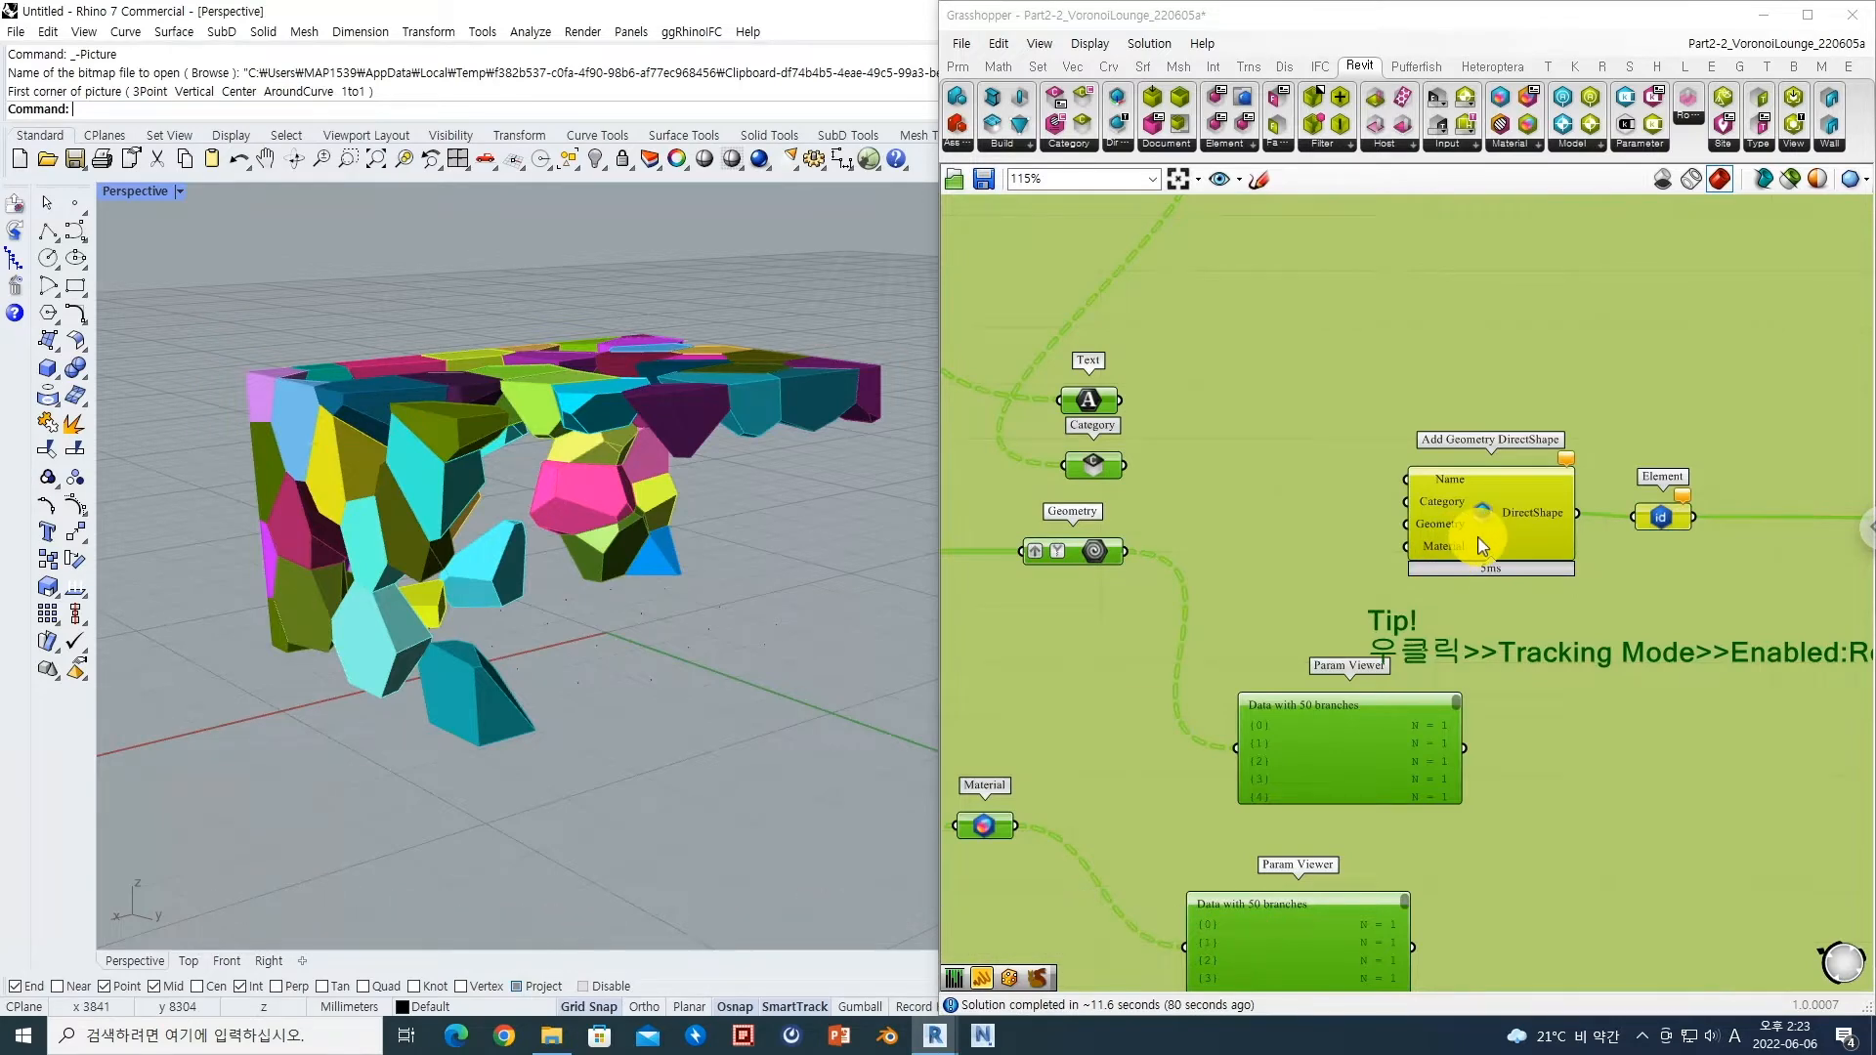
Step: Inspect the Name, Category, Geometry and Material inputs of the Add Geometry DirectShape component
mouse_move(1485, 540)
scroll(1394, 528, "up", 3)
mouse_move(1394, 528)
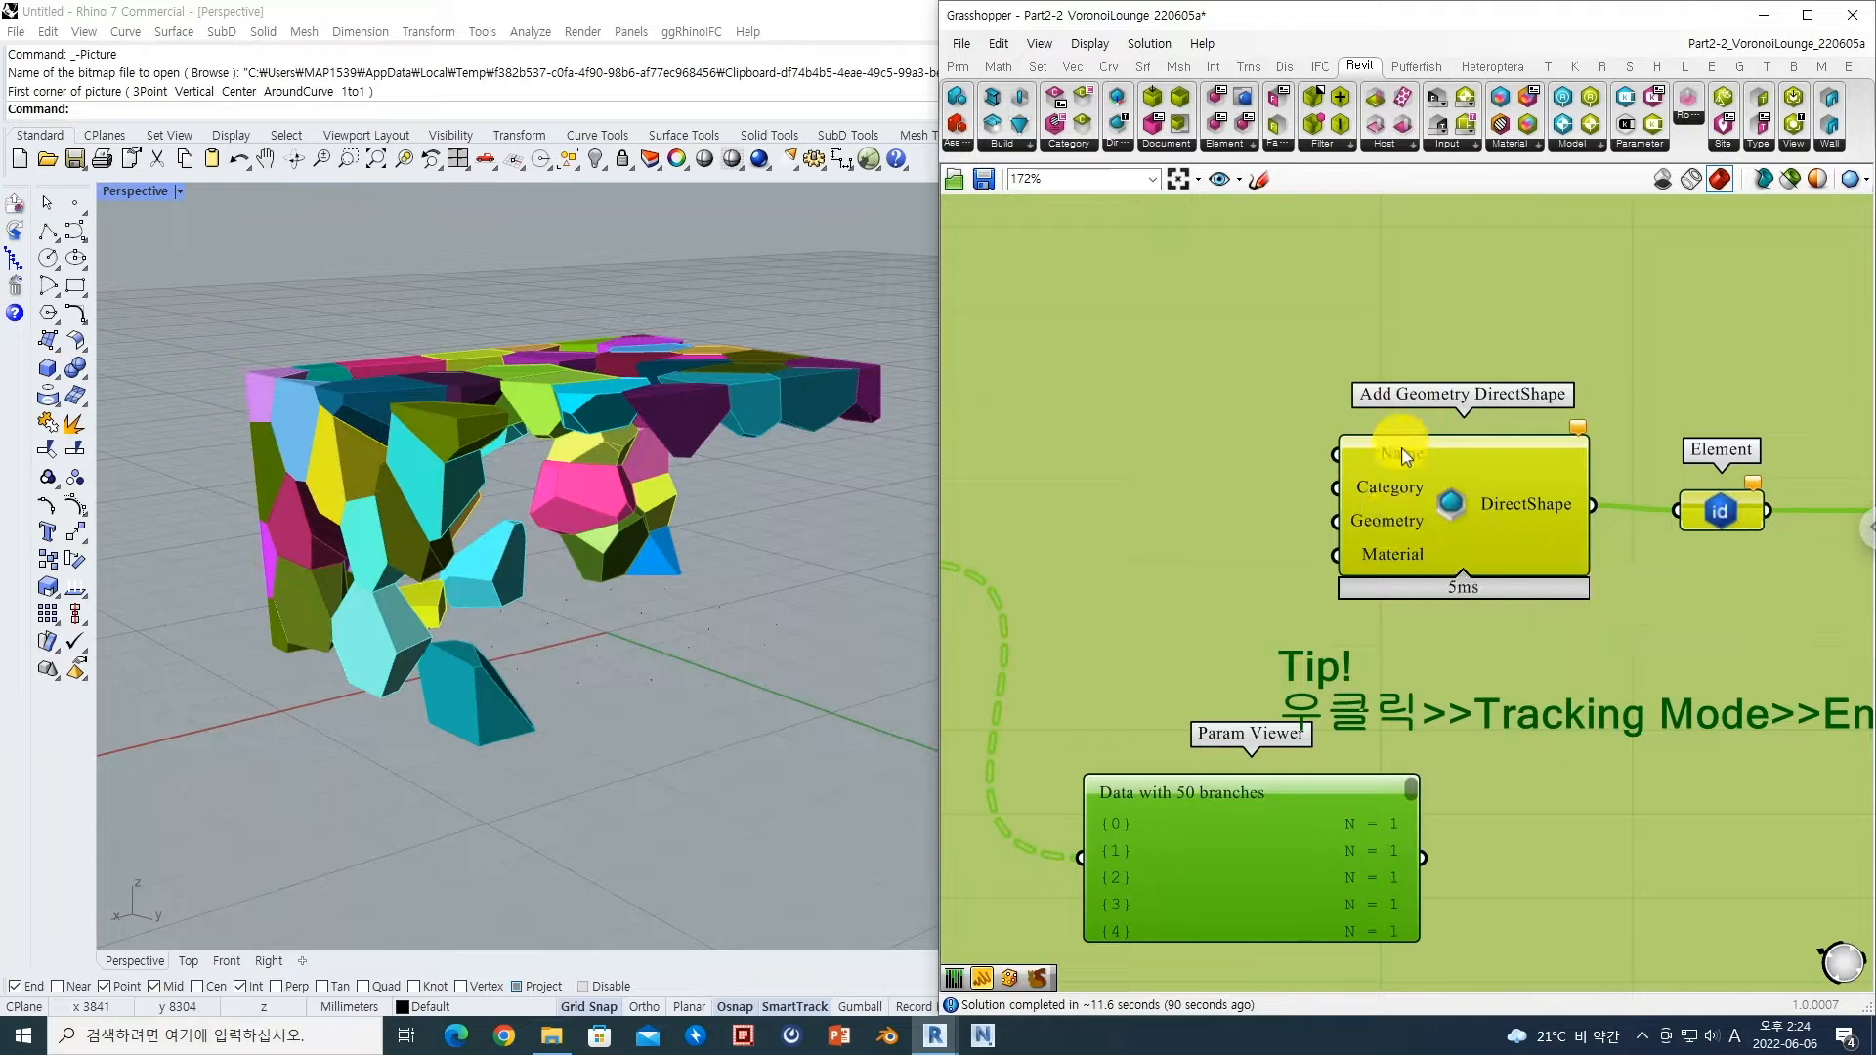
mouse_move(1407, 462)
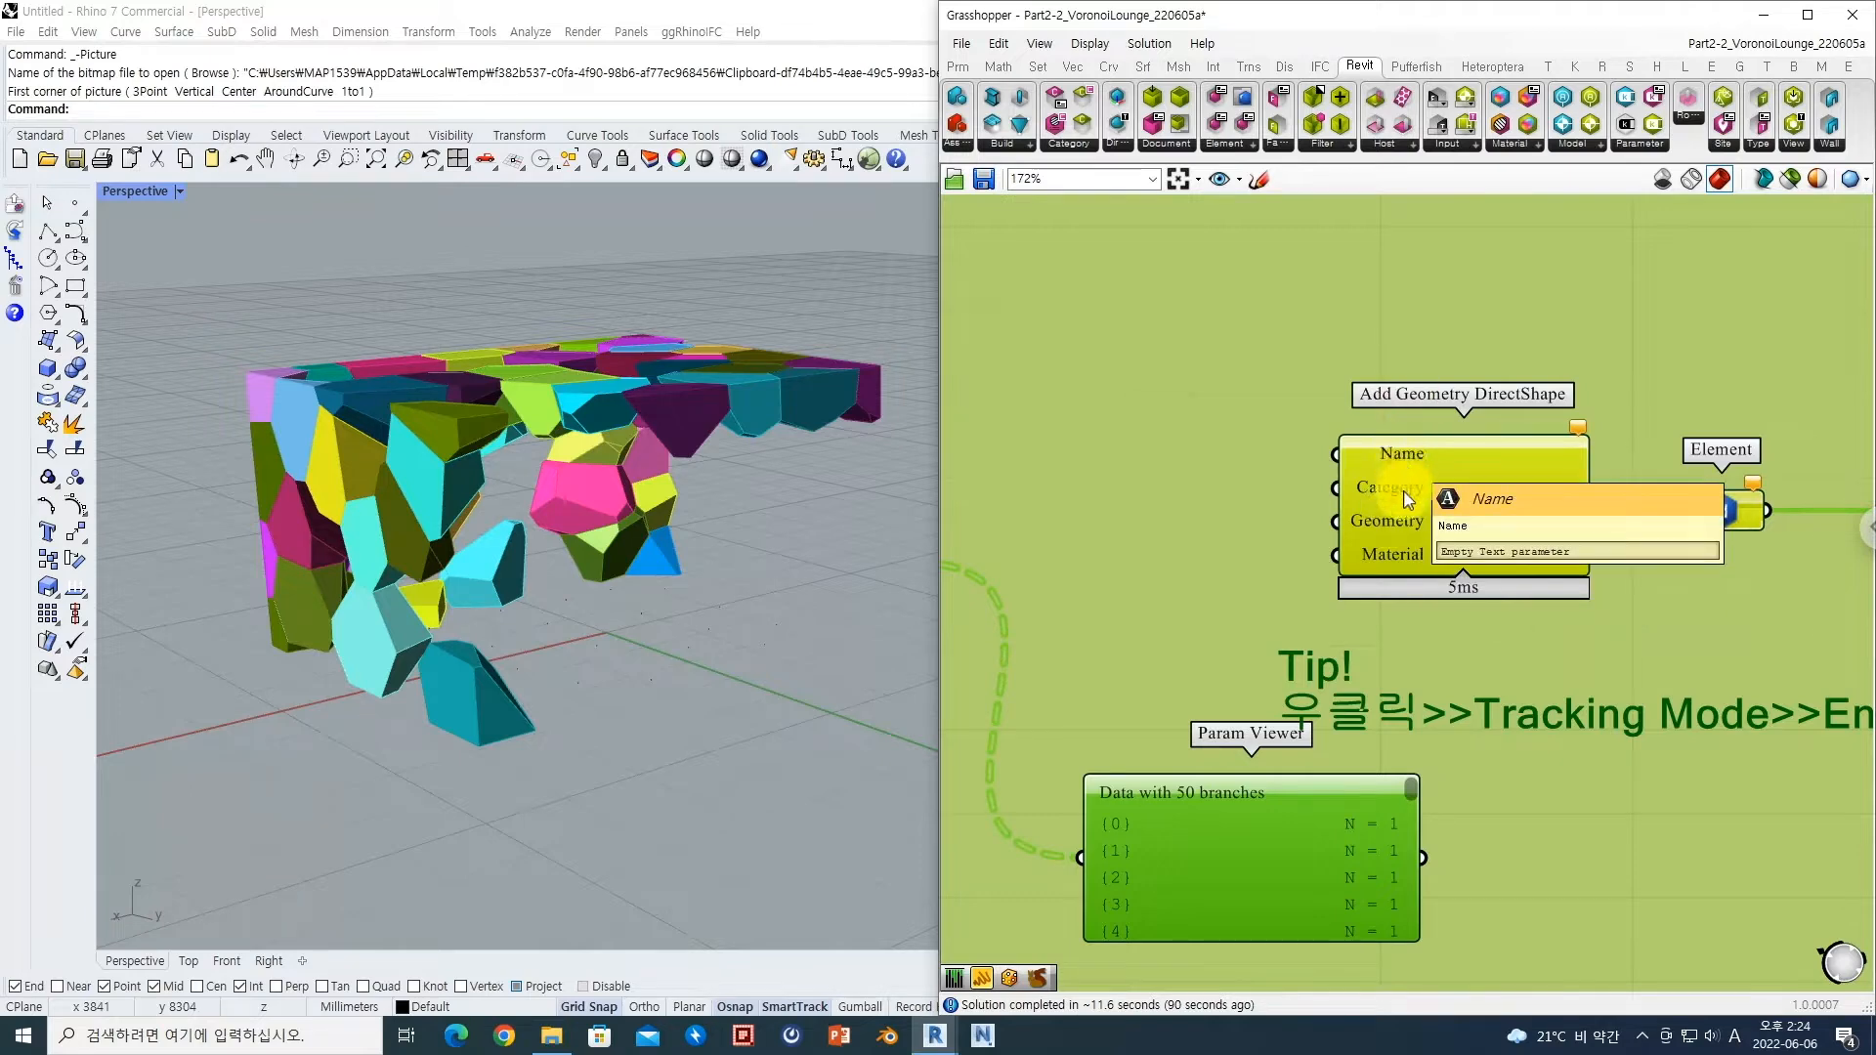
mouse_move(1419, 567)
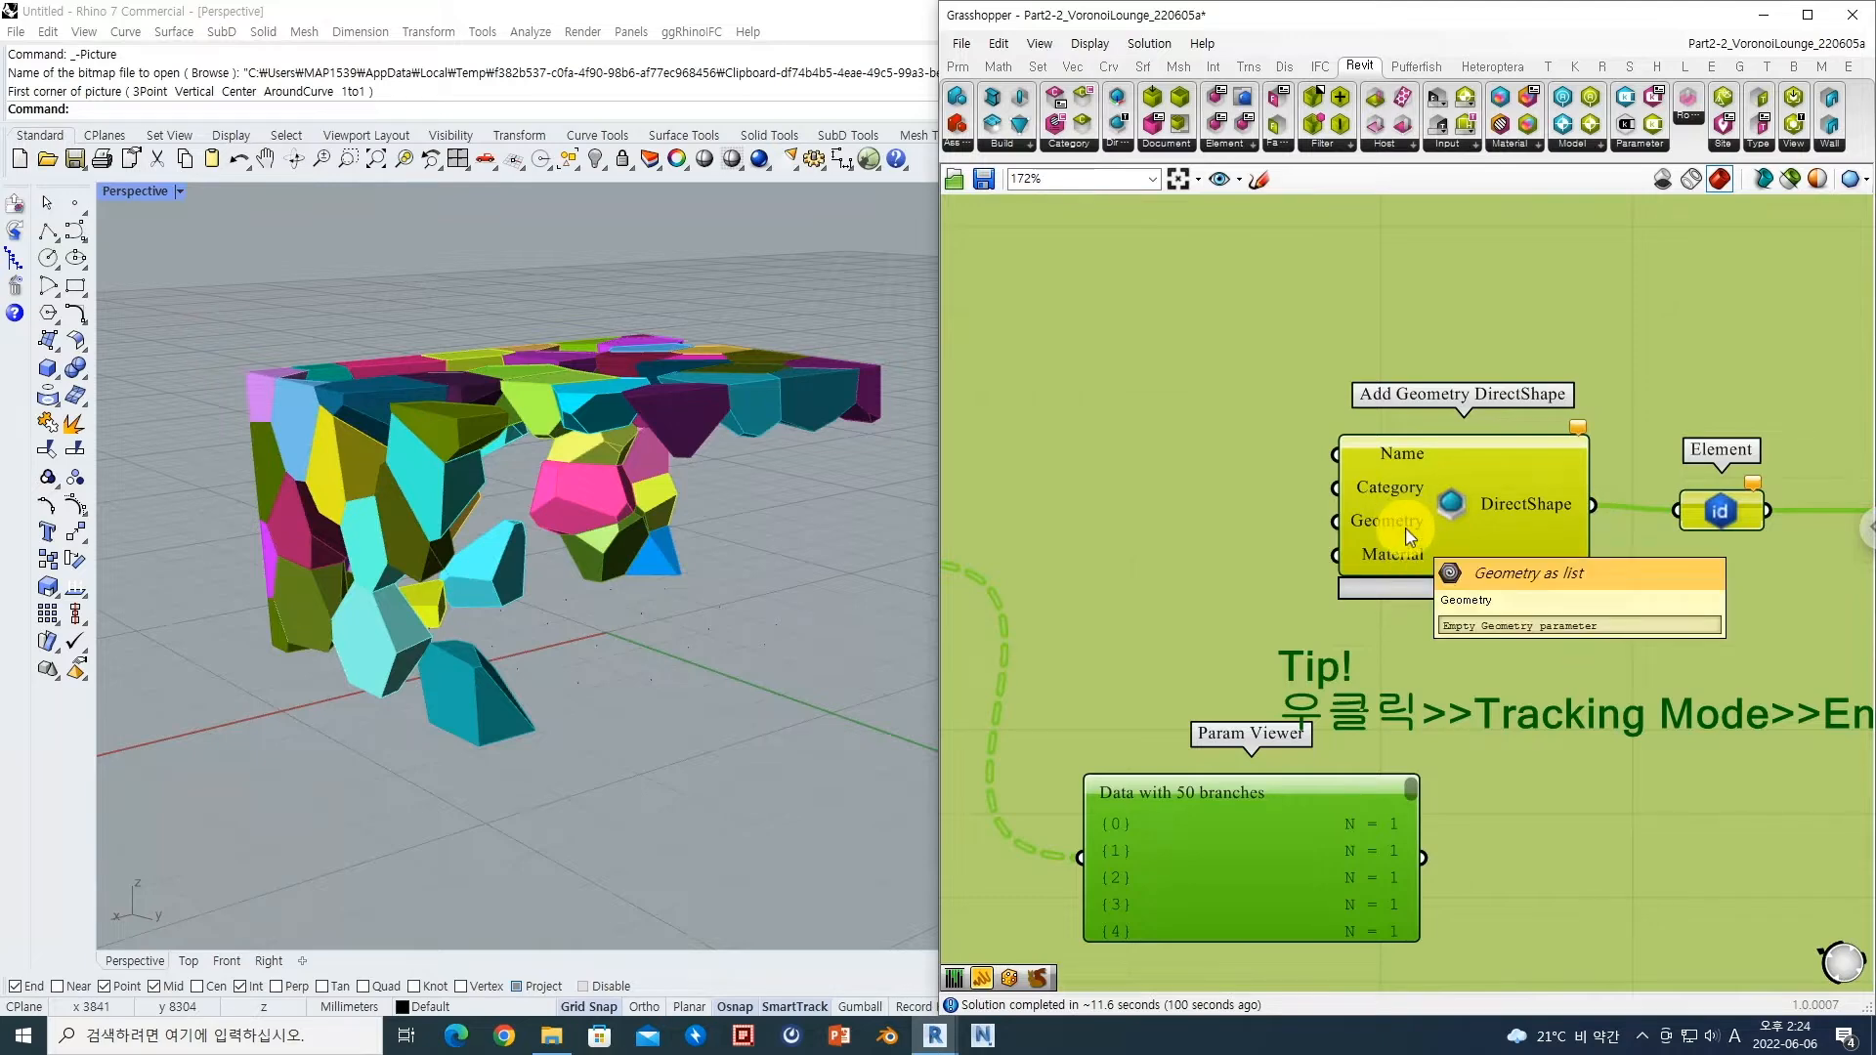
Step: Examine the Text, Category, Geometry and Material source parameters and the data structure of the ungrafted Geometry parameter
scroll(1410, 538, "down", 5)
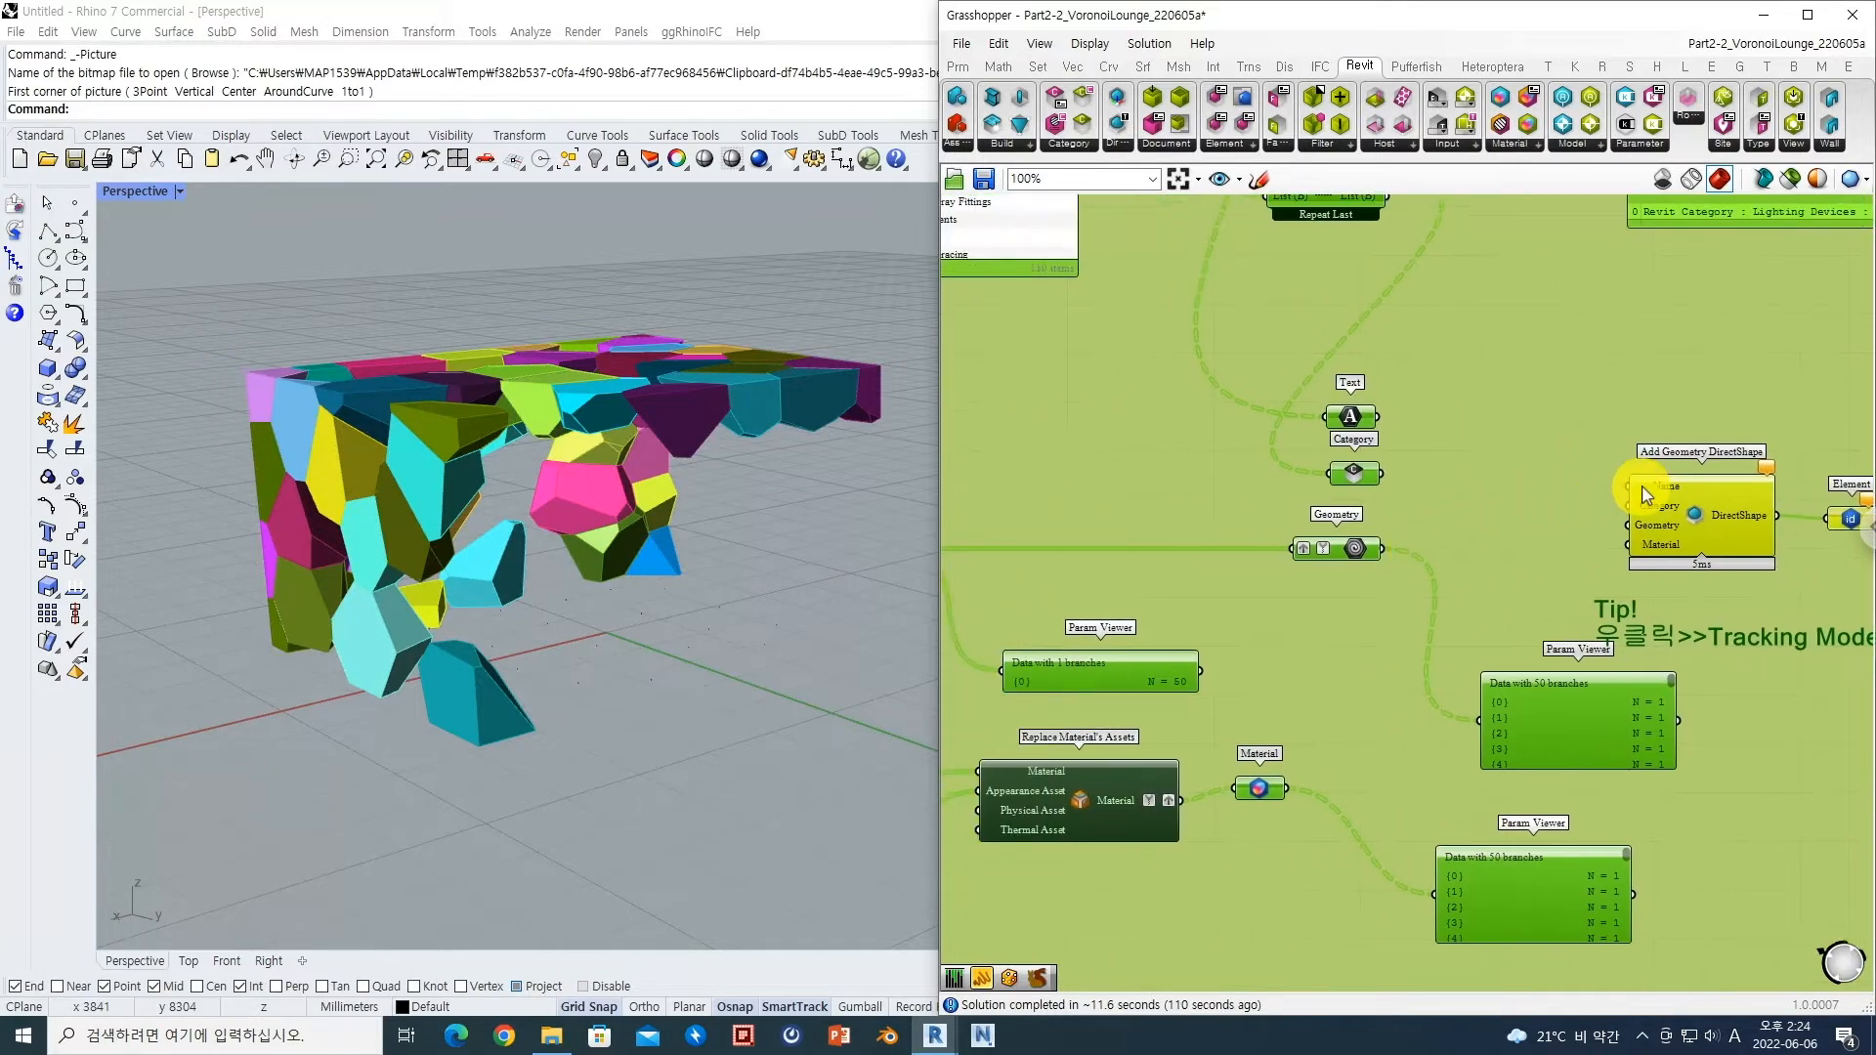
mouse_move(1362, 423)
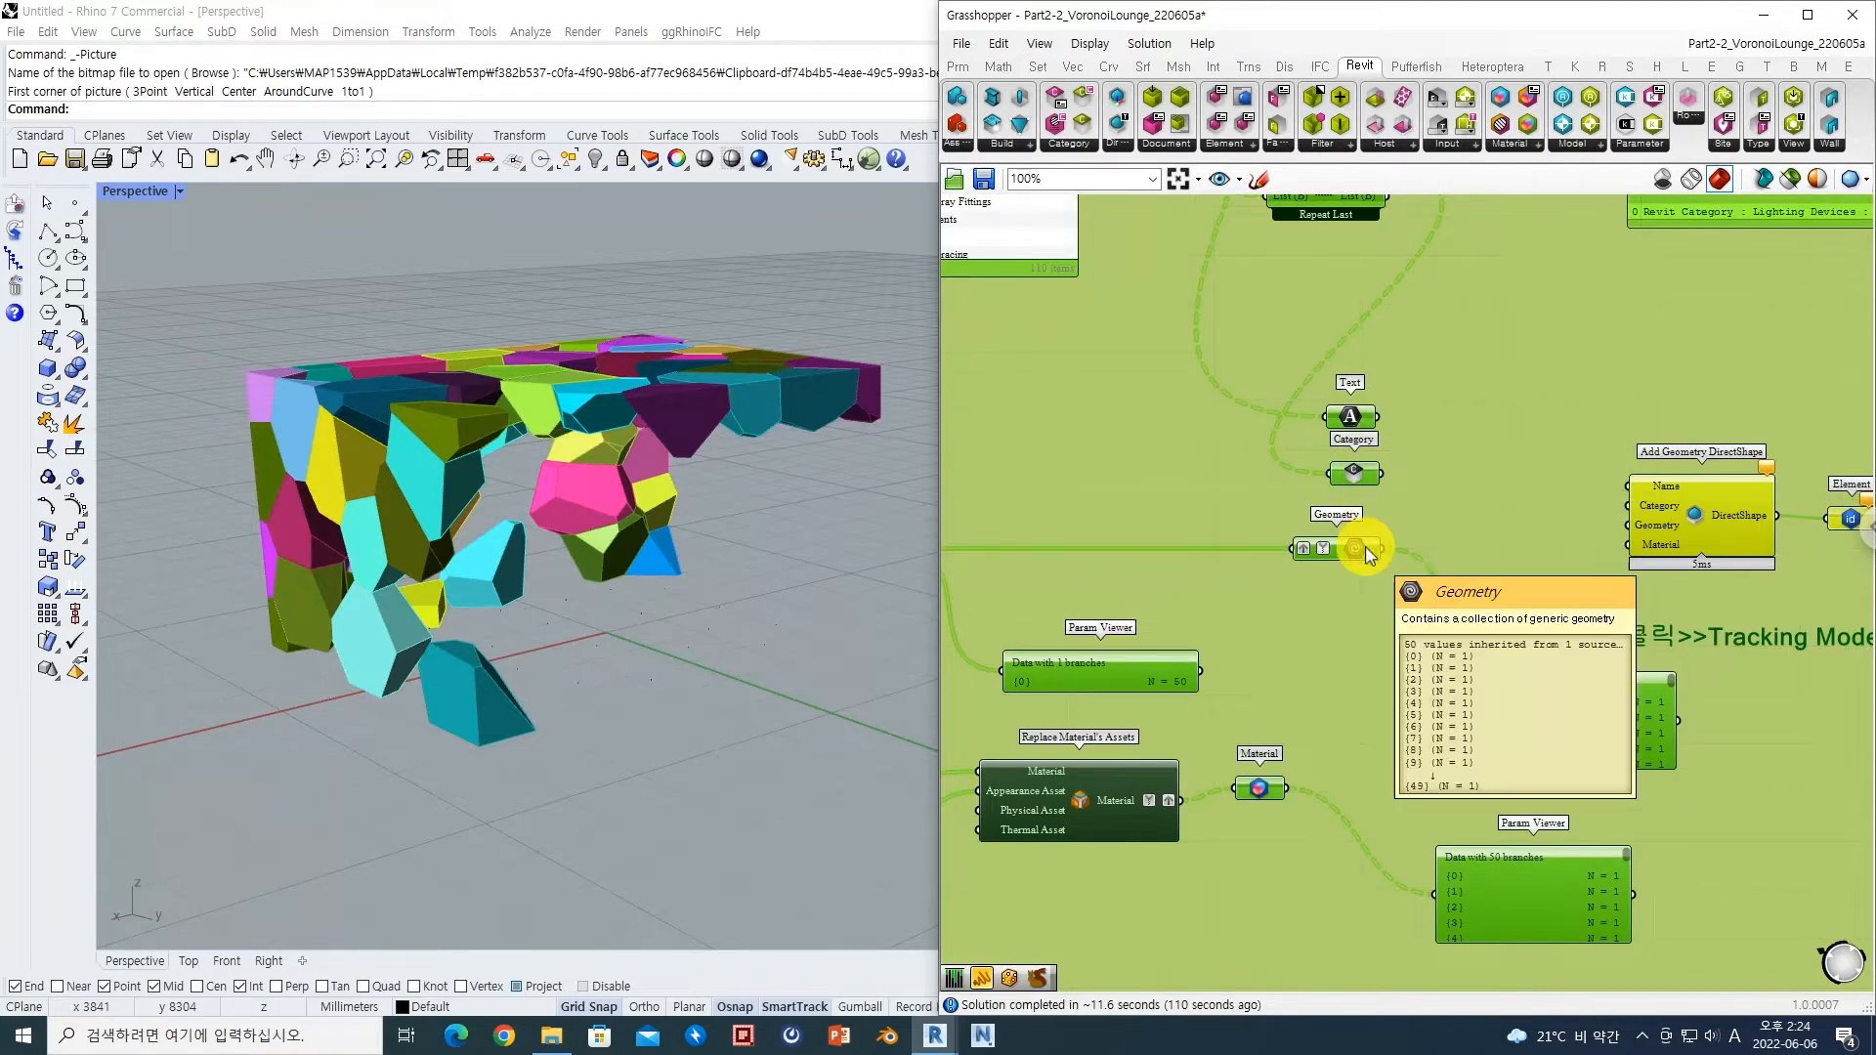
mouse_move(1265, 782)
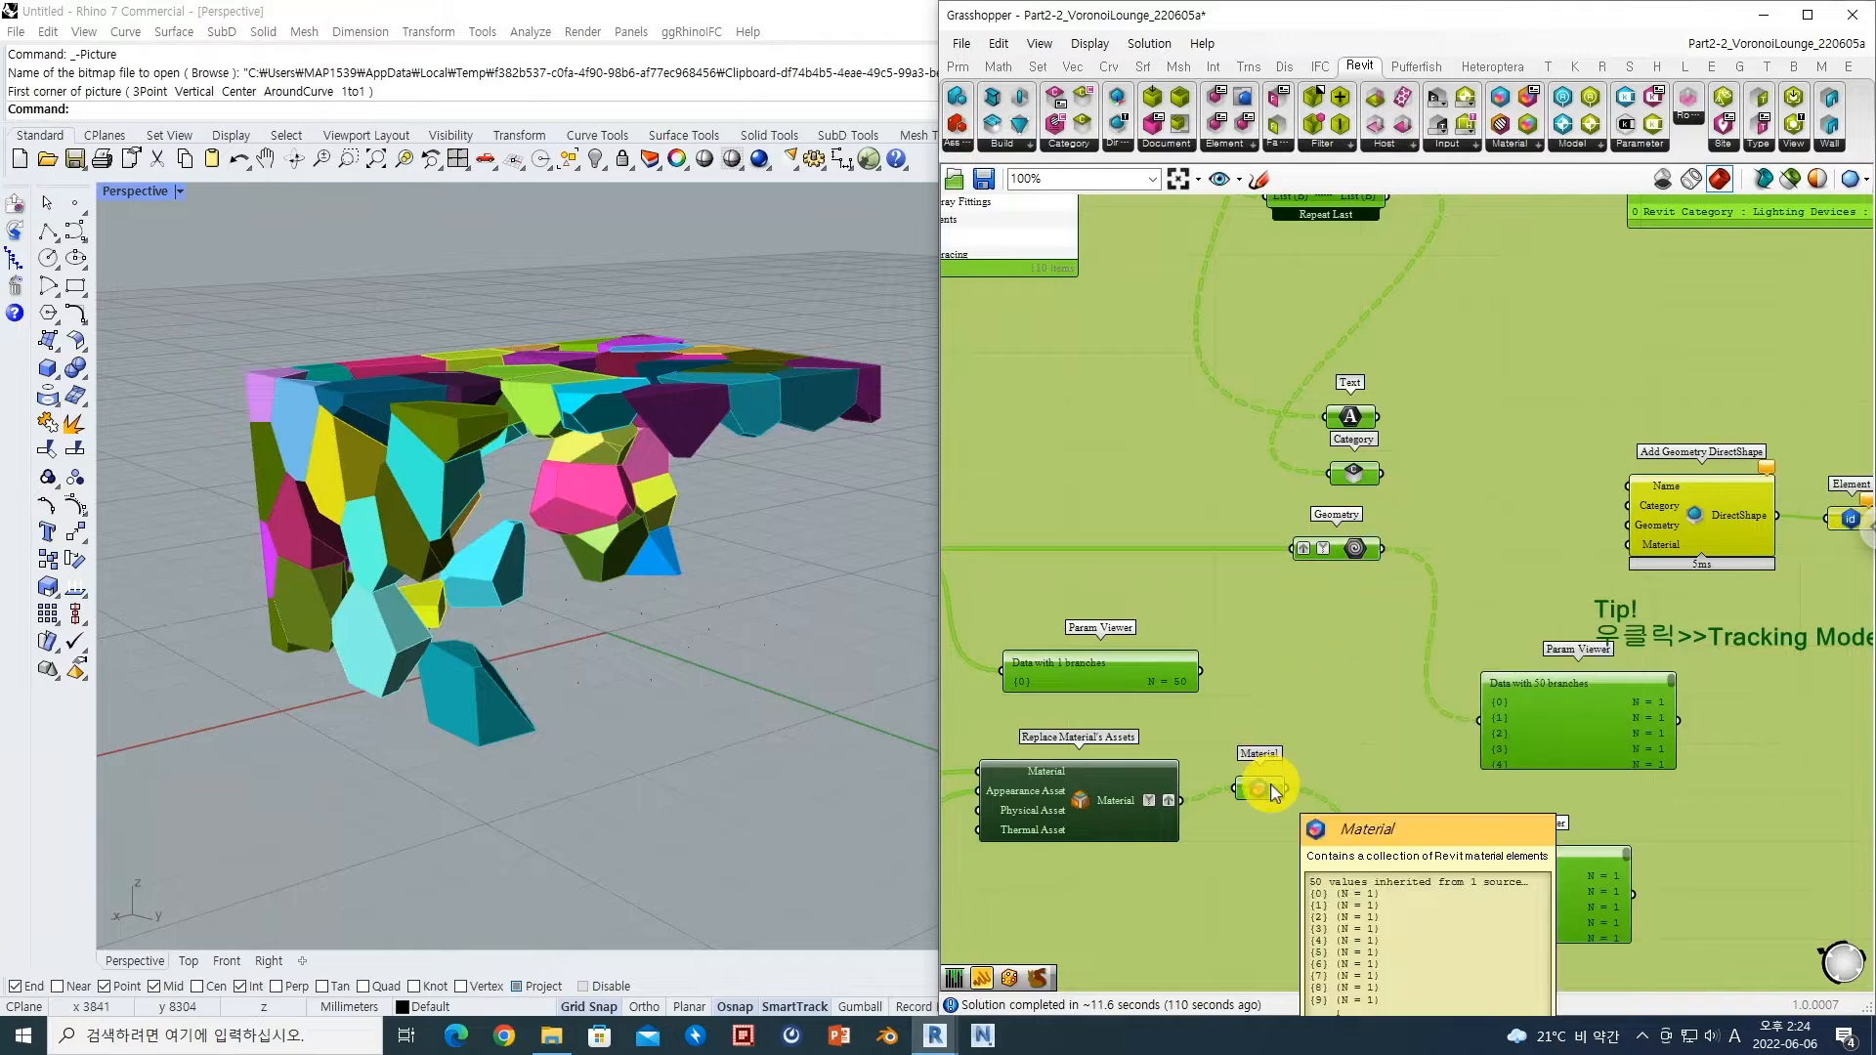
right_click_drag(1368, 553, 1539, 560)
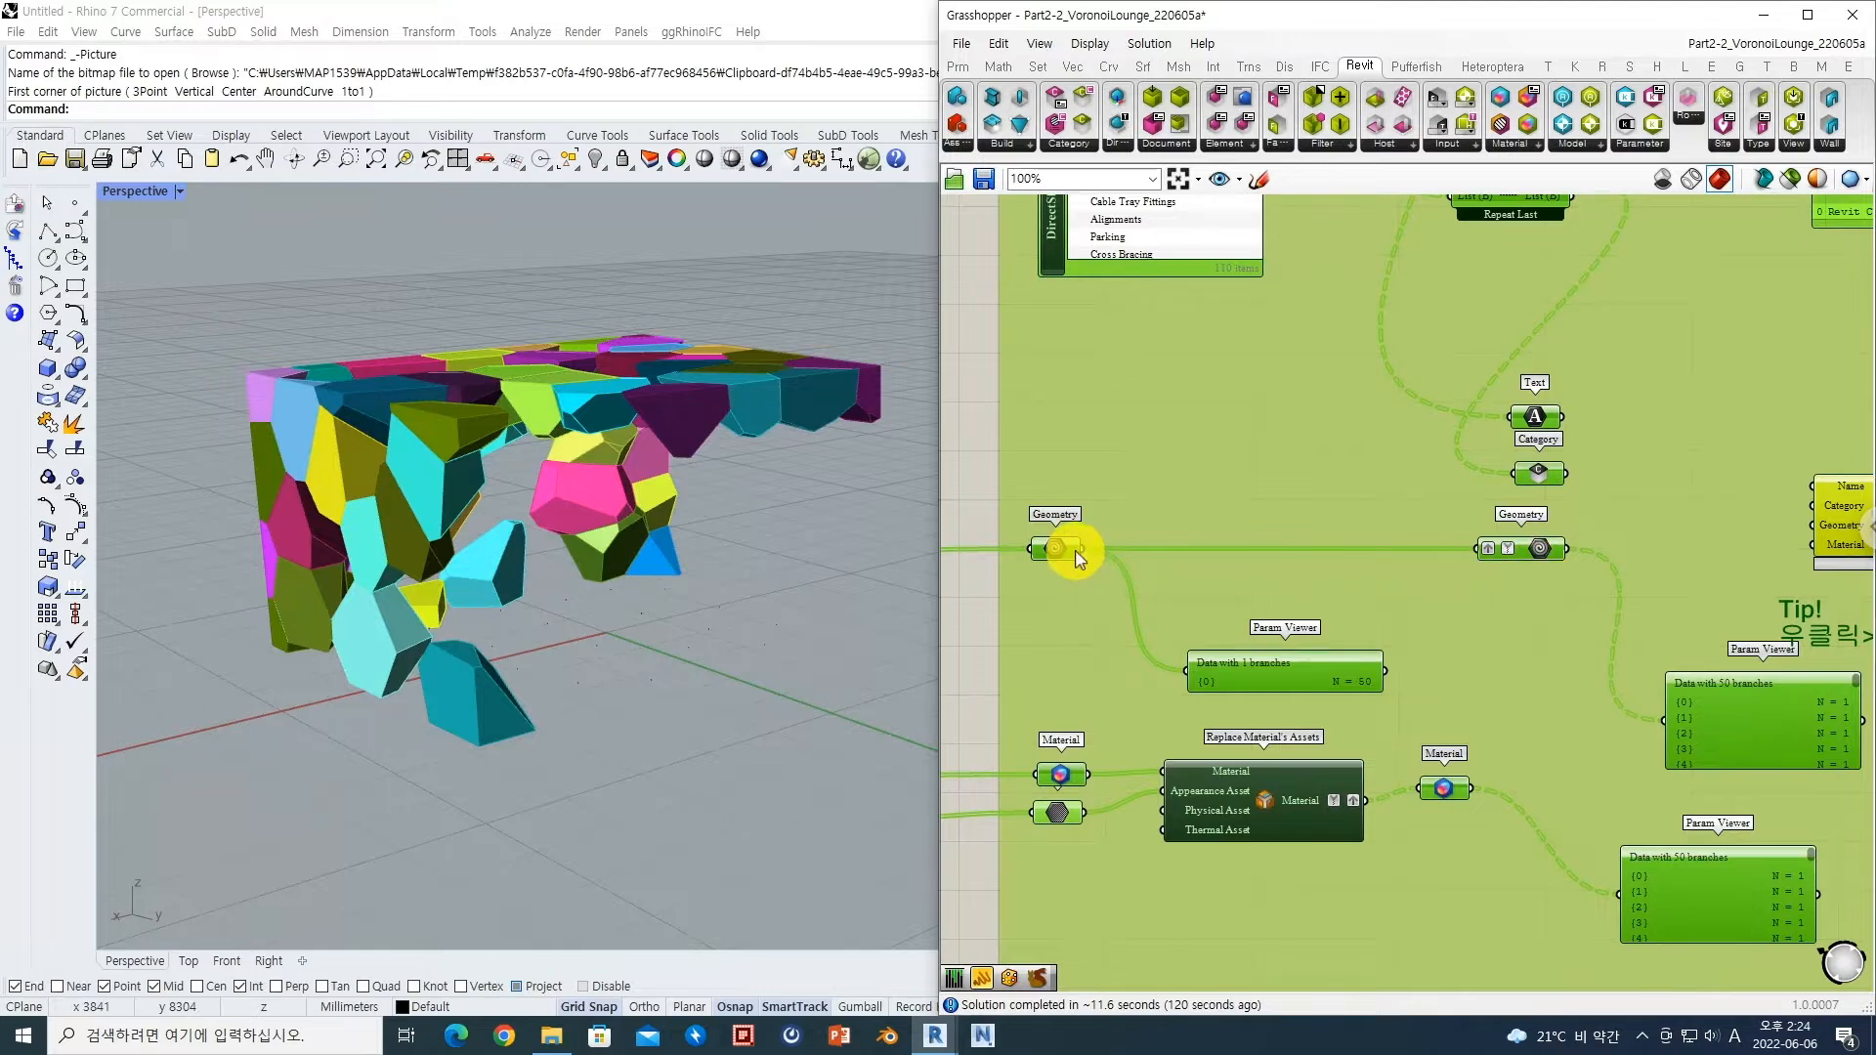
mouse_move(1075, 552)
mouse_move(1275, 687)
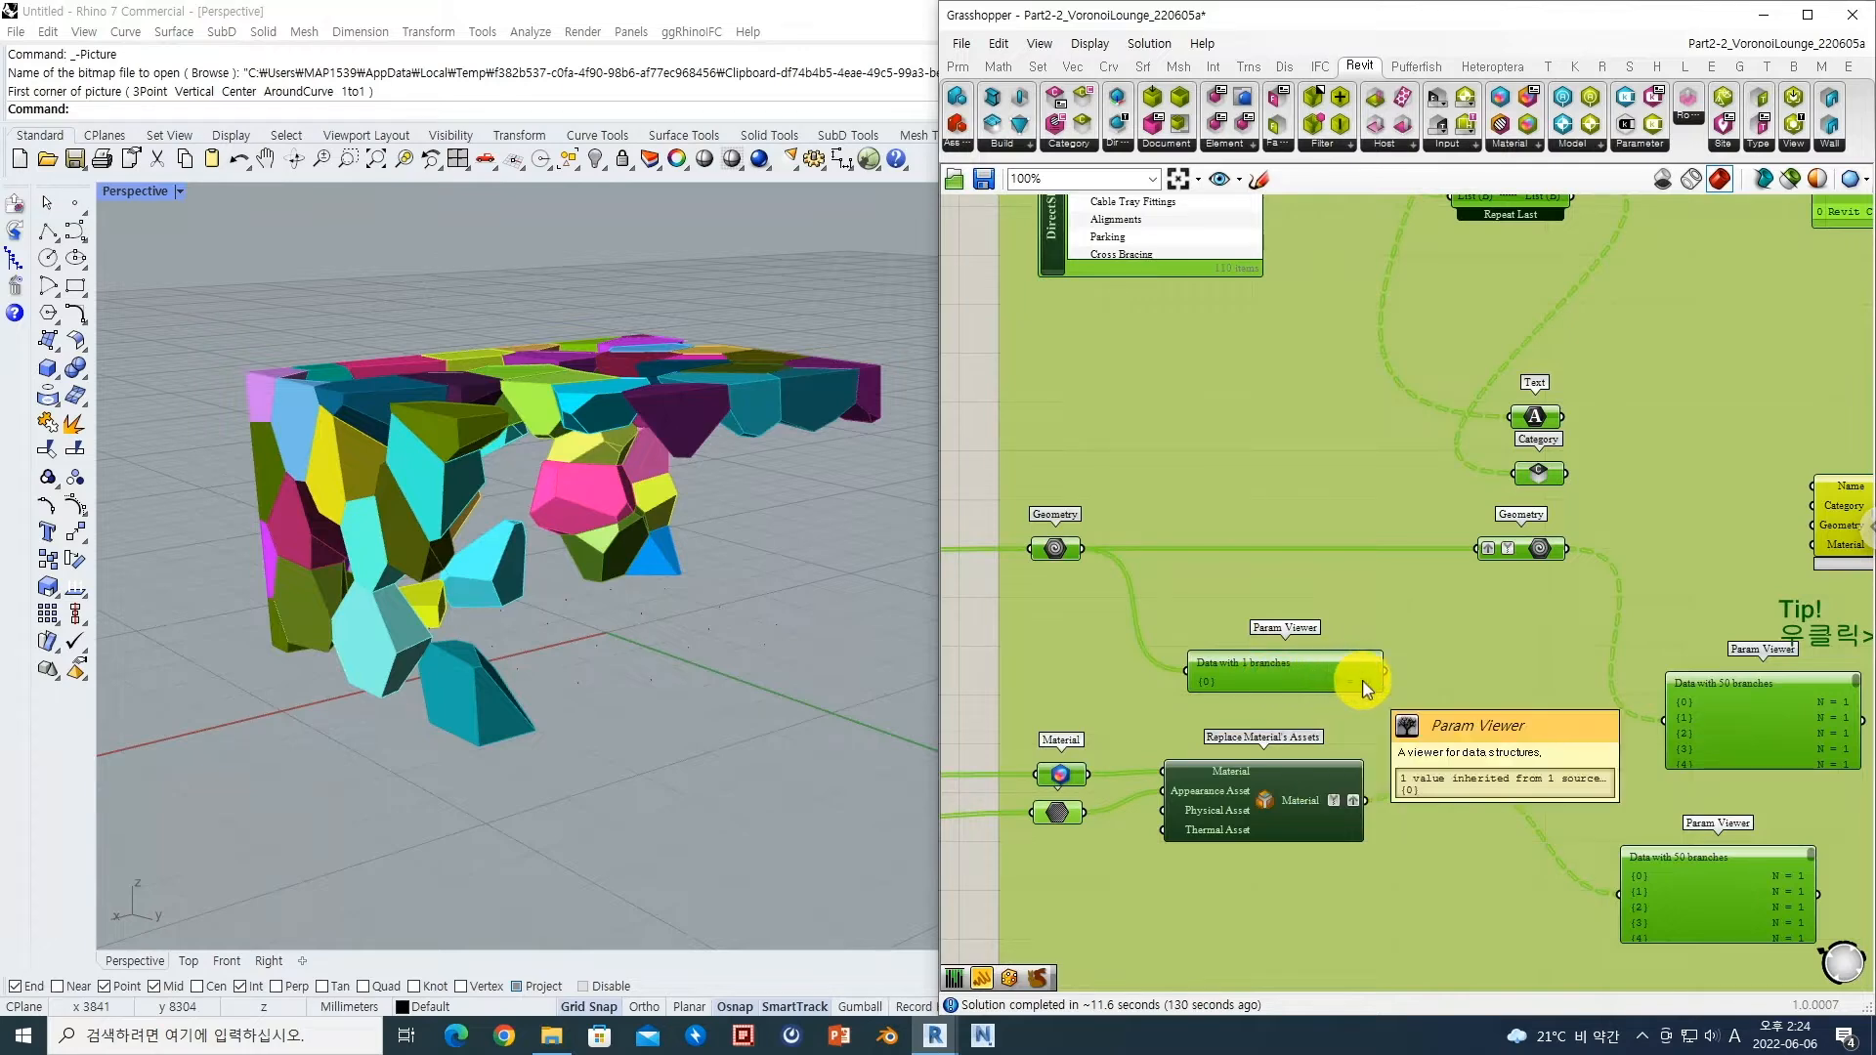
Step: Connect the ungrafted Geometry parameter to Add Geometry DirectShape's Geometry input, and switch to Revit to check how the lounge is selected
left_click_drag(1080, 559, 1083, 557)
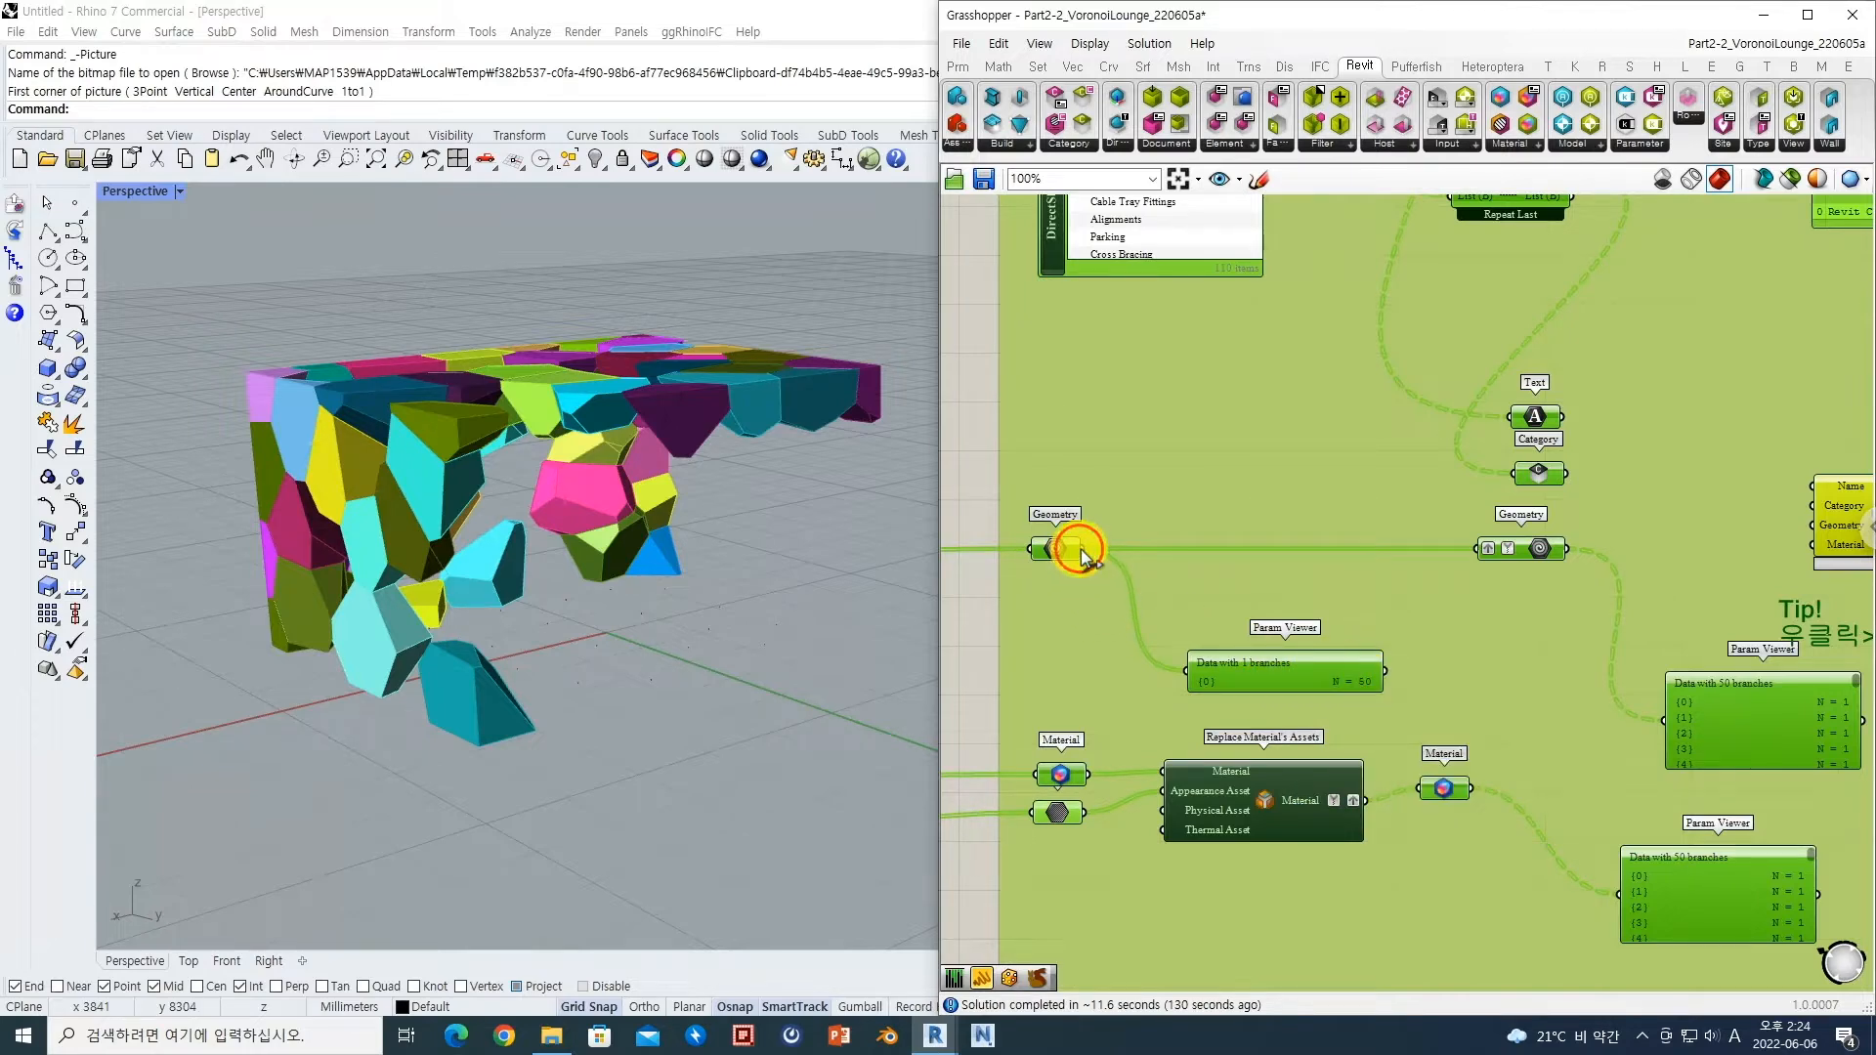
left_click_drag(1204, 530, 1800, 524)
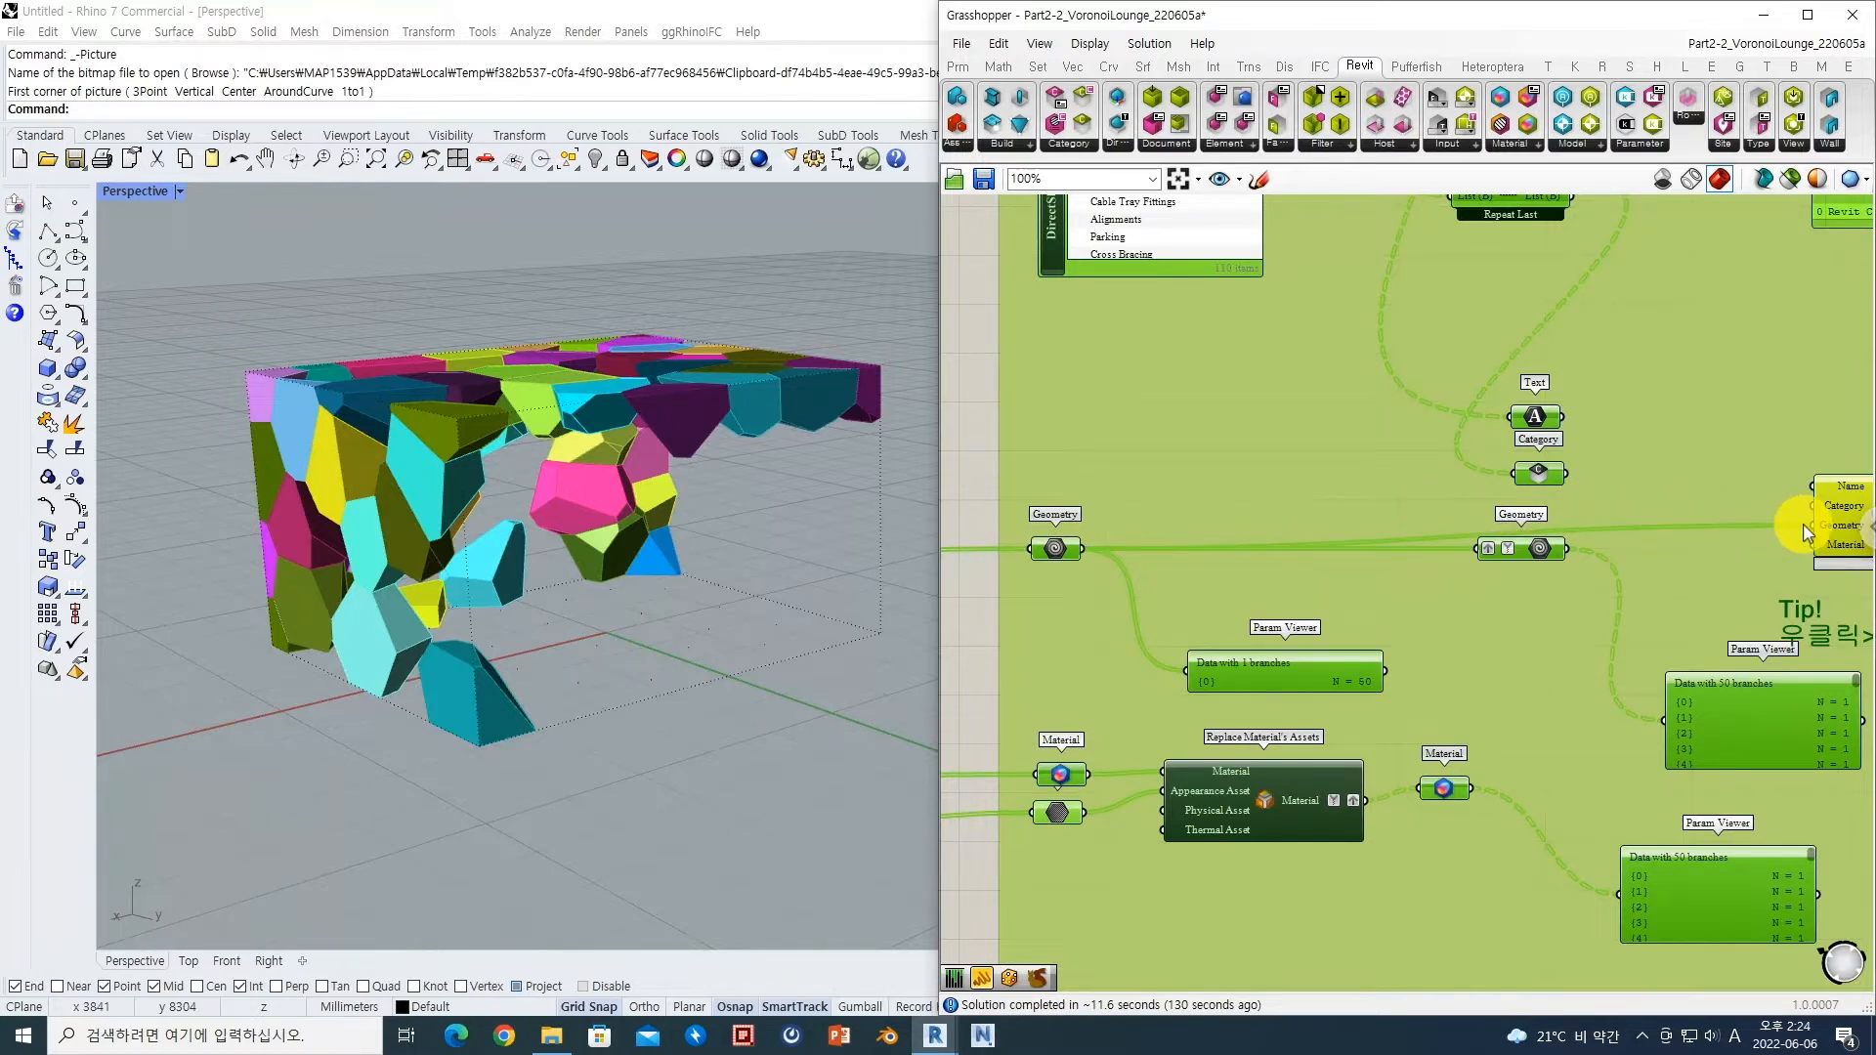
key("alt+Tab")
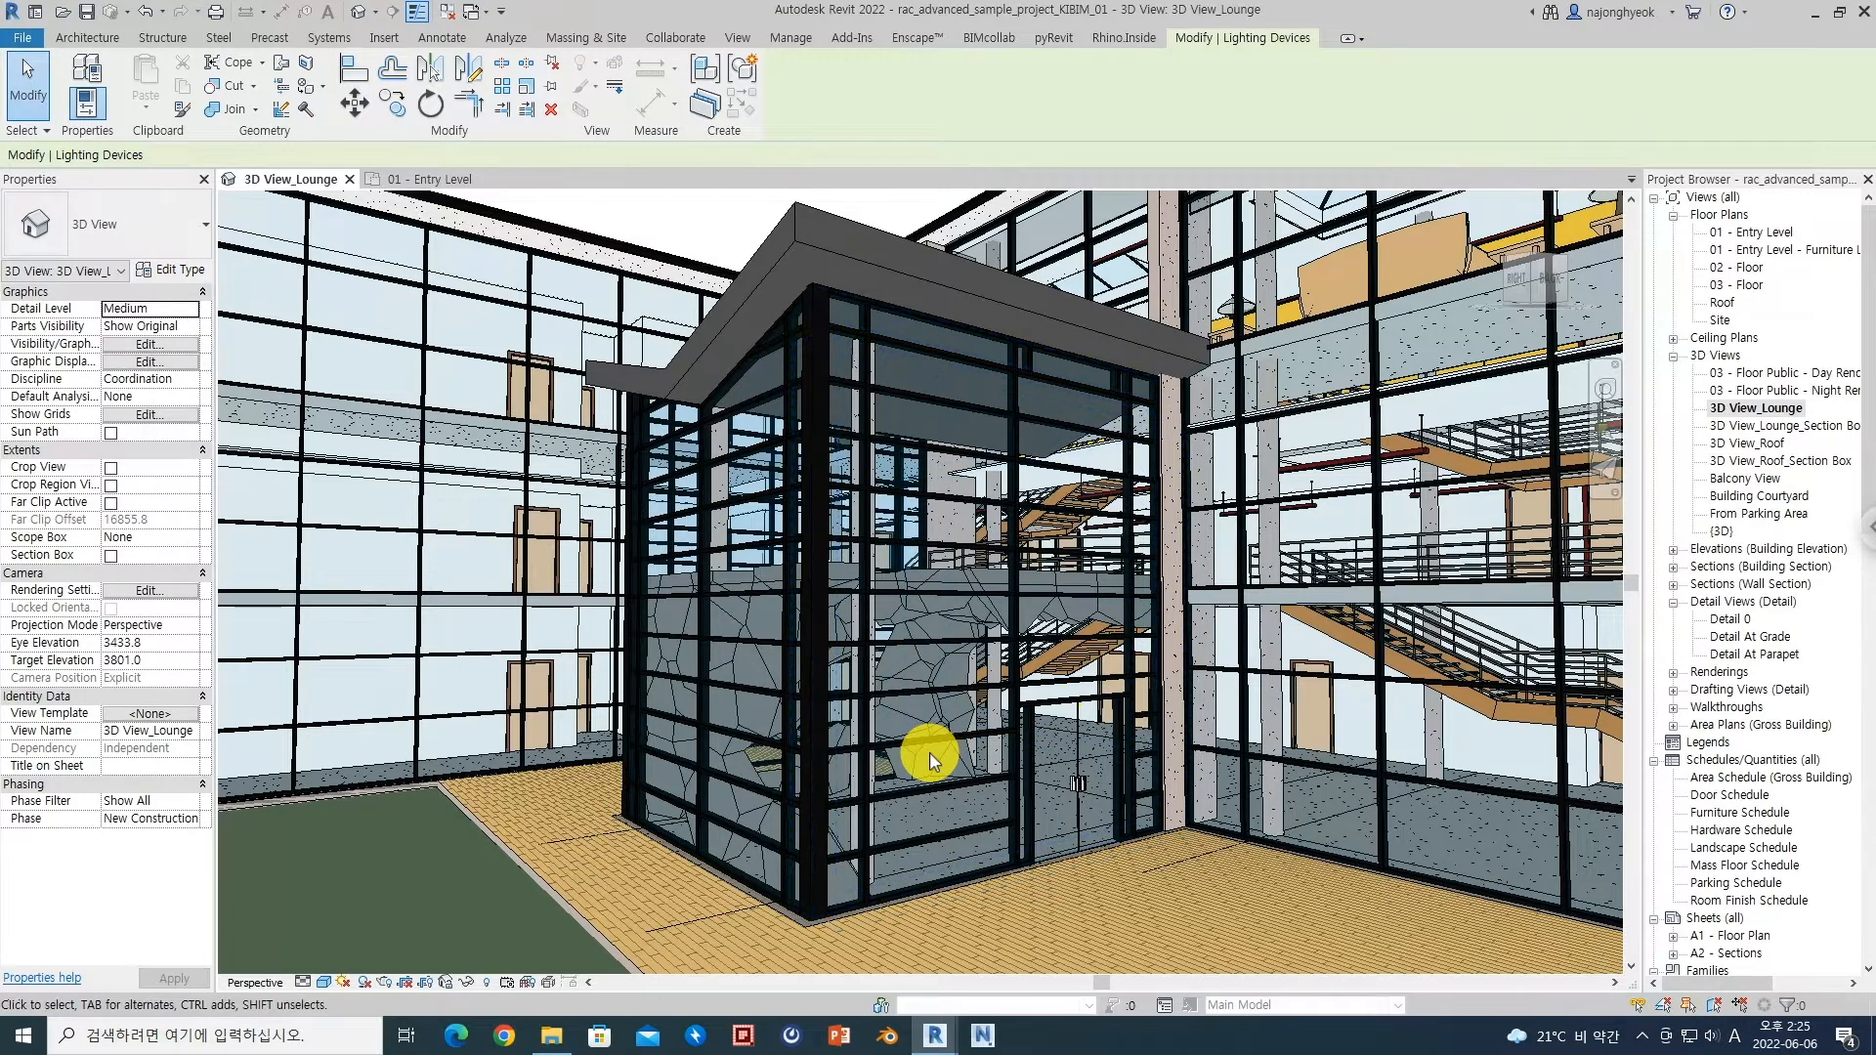
left_click(940, 671)
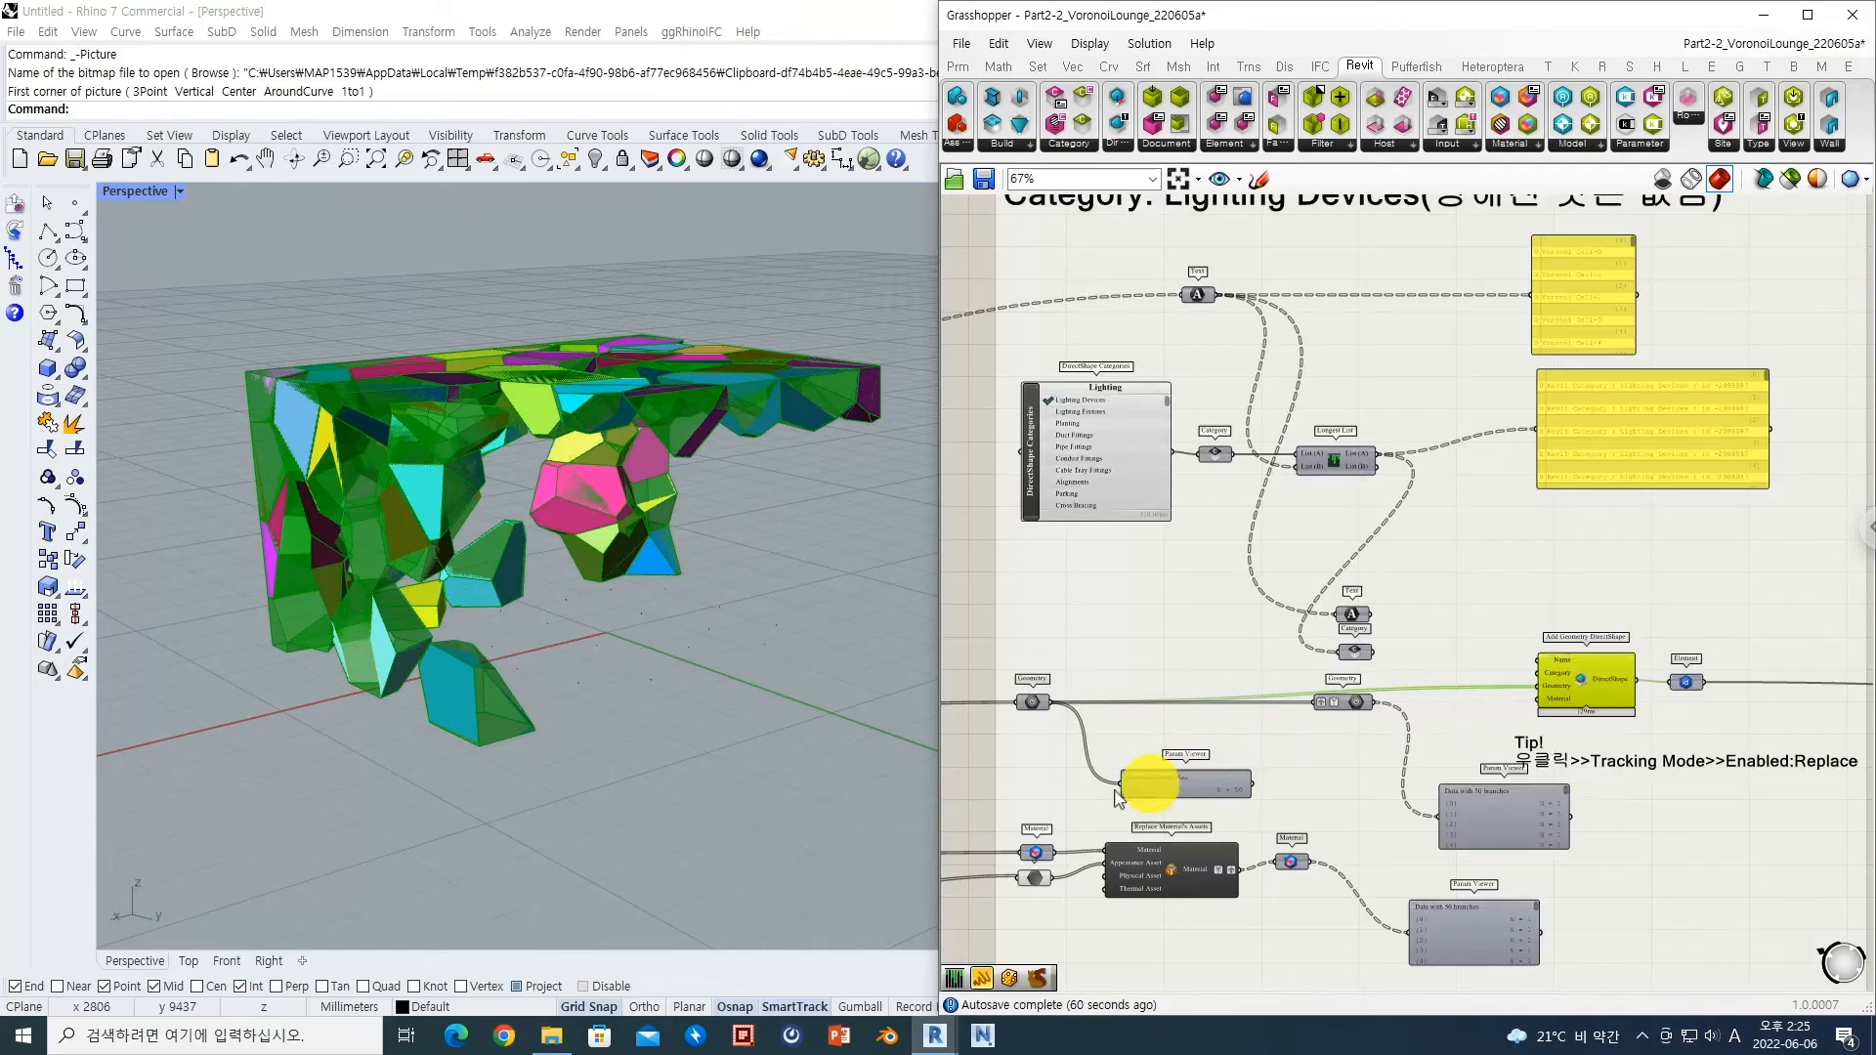
Step: Review the grafted Geometry parameter's branches, connect it to Add Geometry DirectShape's Geometry input in place of the ungrafted one, and check a cell in Revit
scroll(1119, 797, "up", 3)
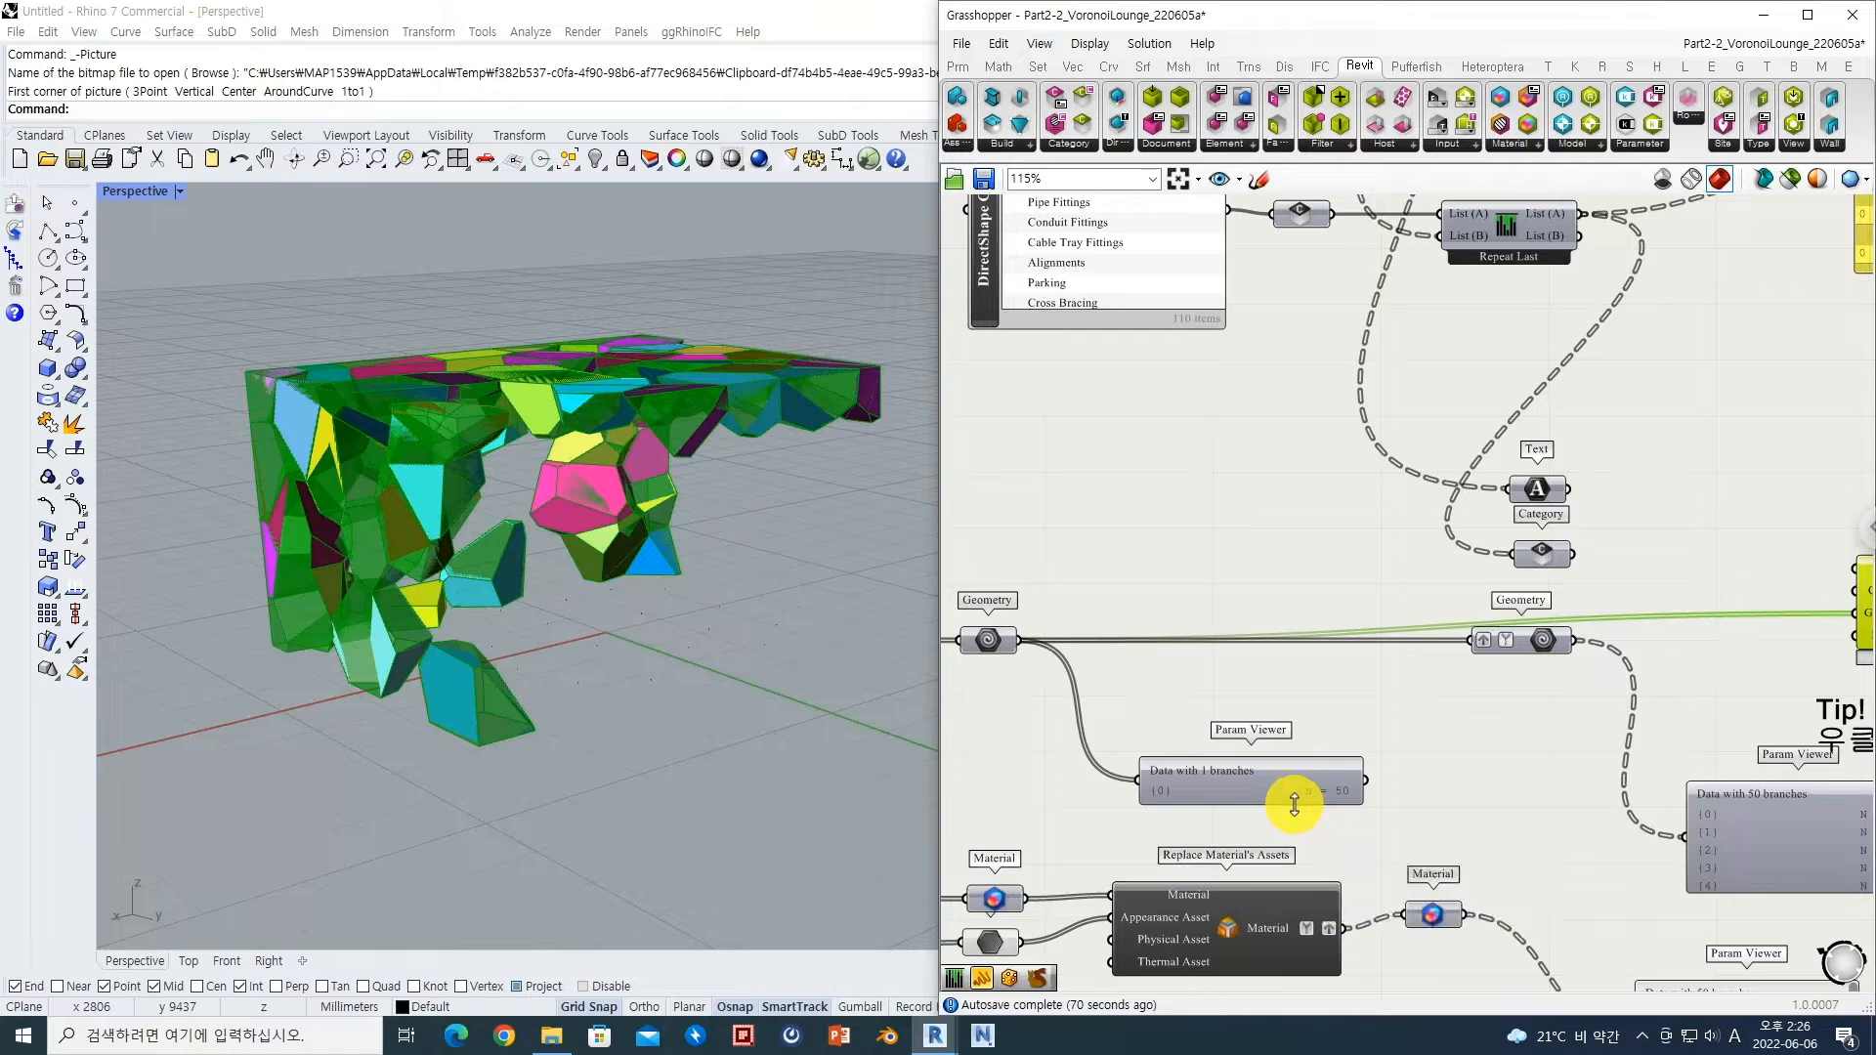
right_click_drag(1323, 786, 1267, 795)
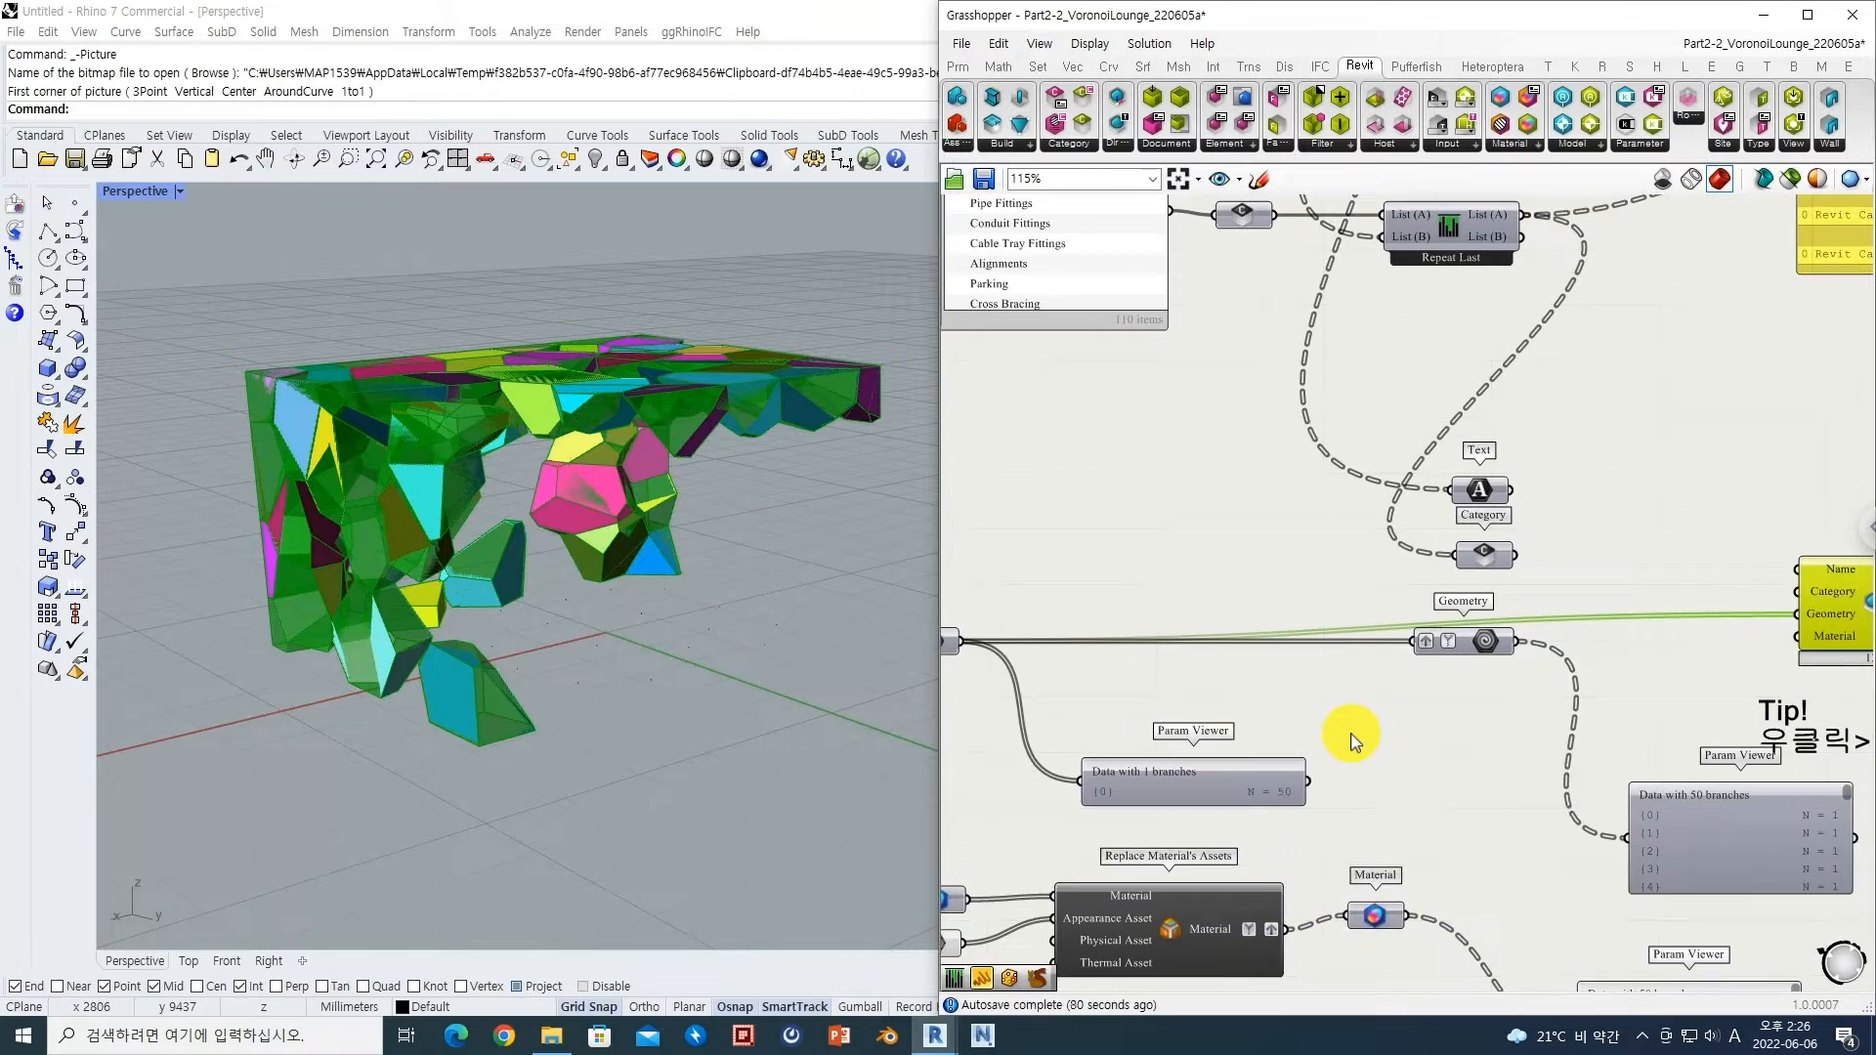
right_click_drag(1352, 725, 1403, 685)
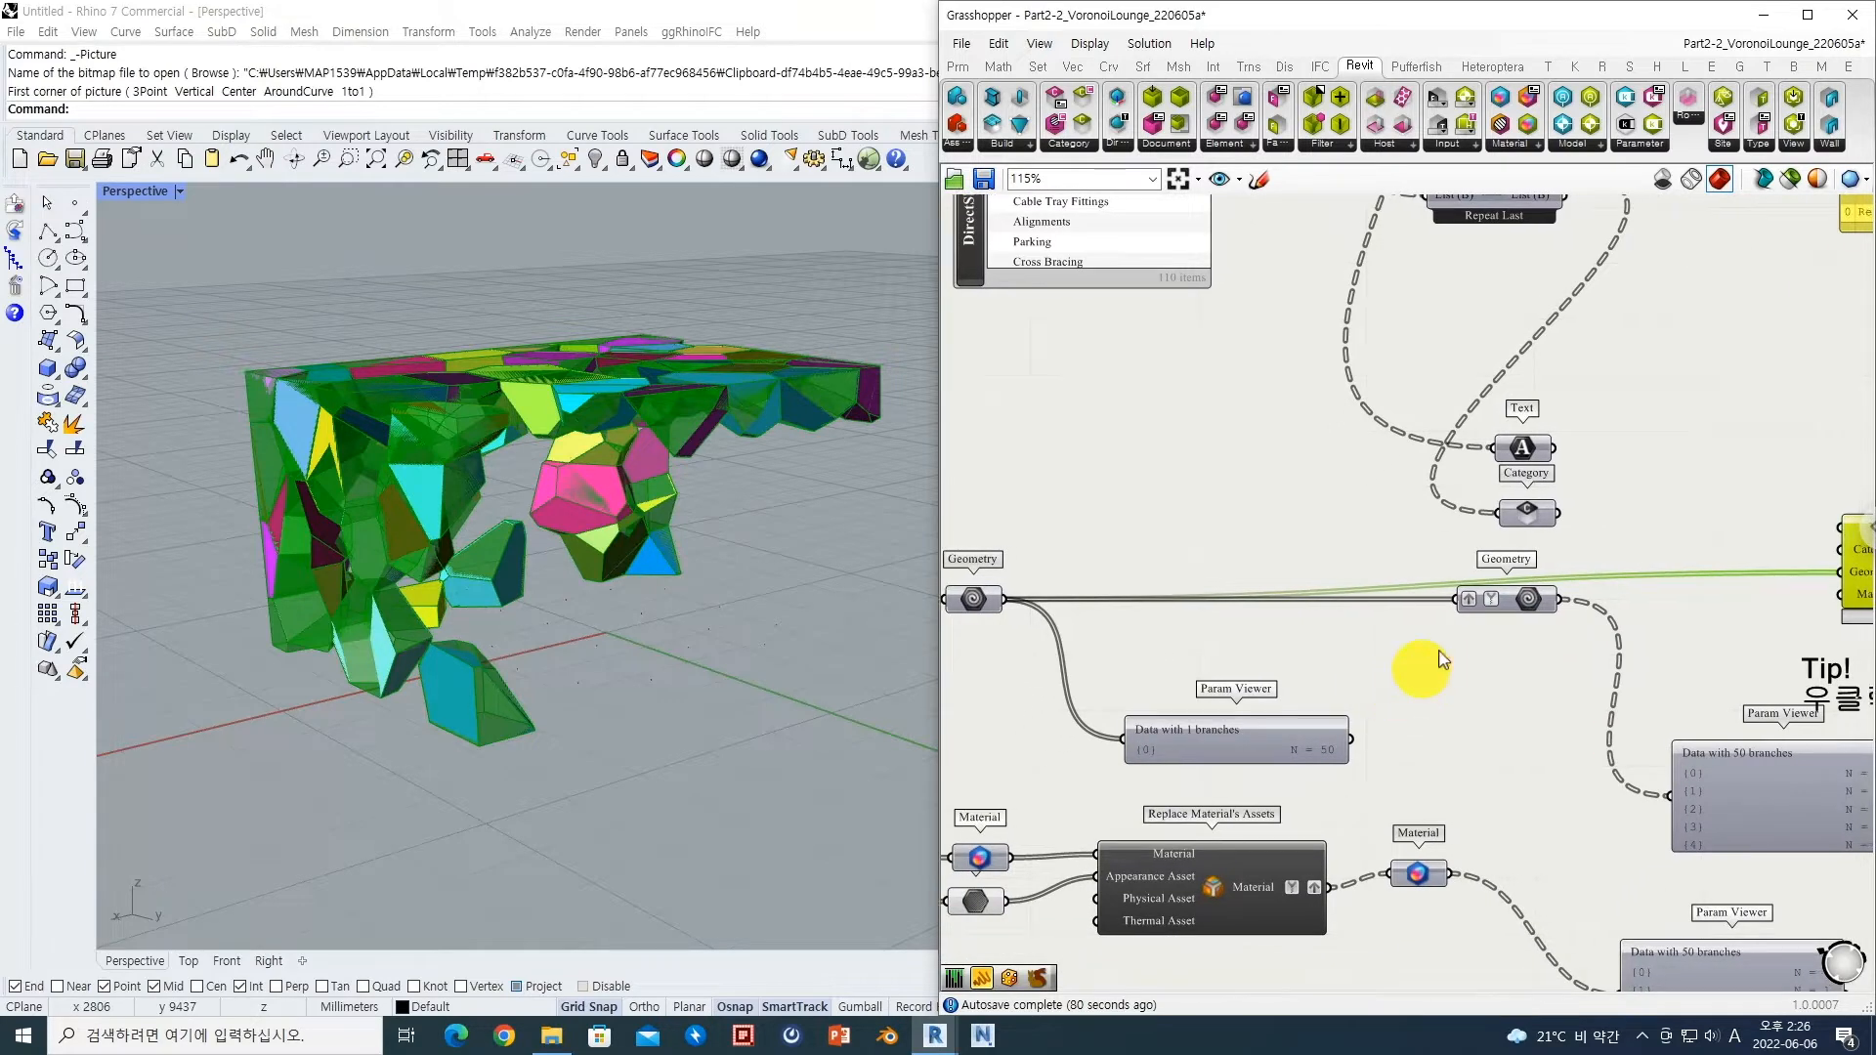
left_click_drag(1526, 600, 1525, 634)
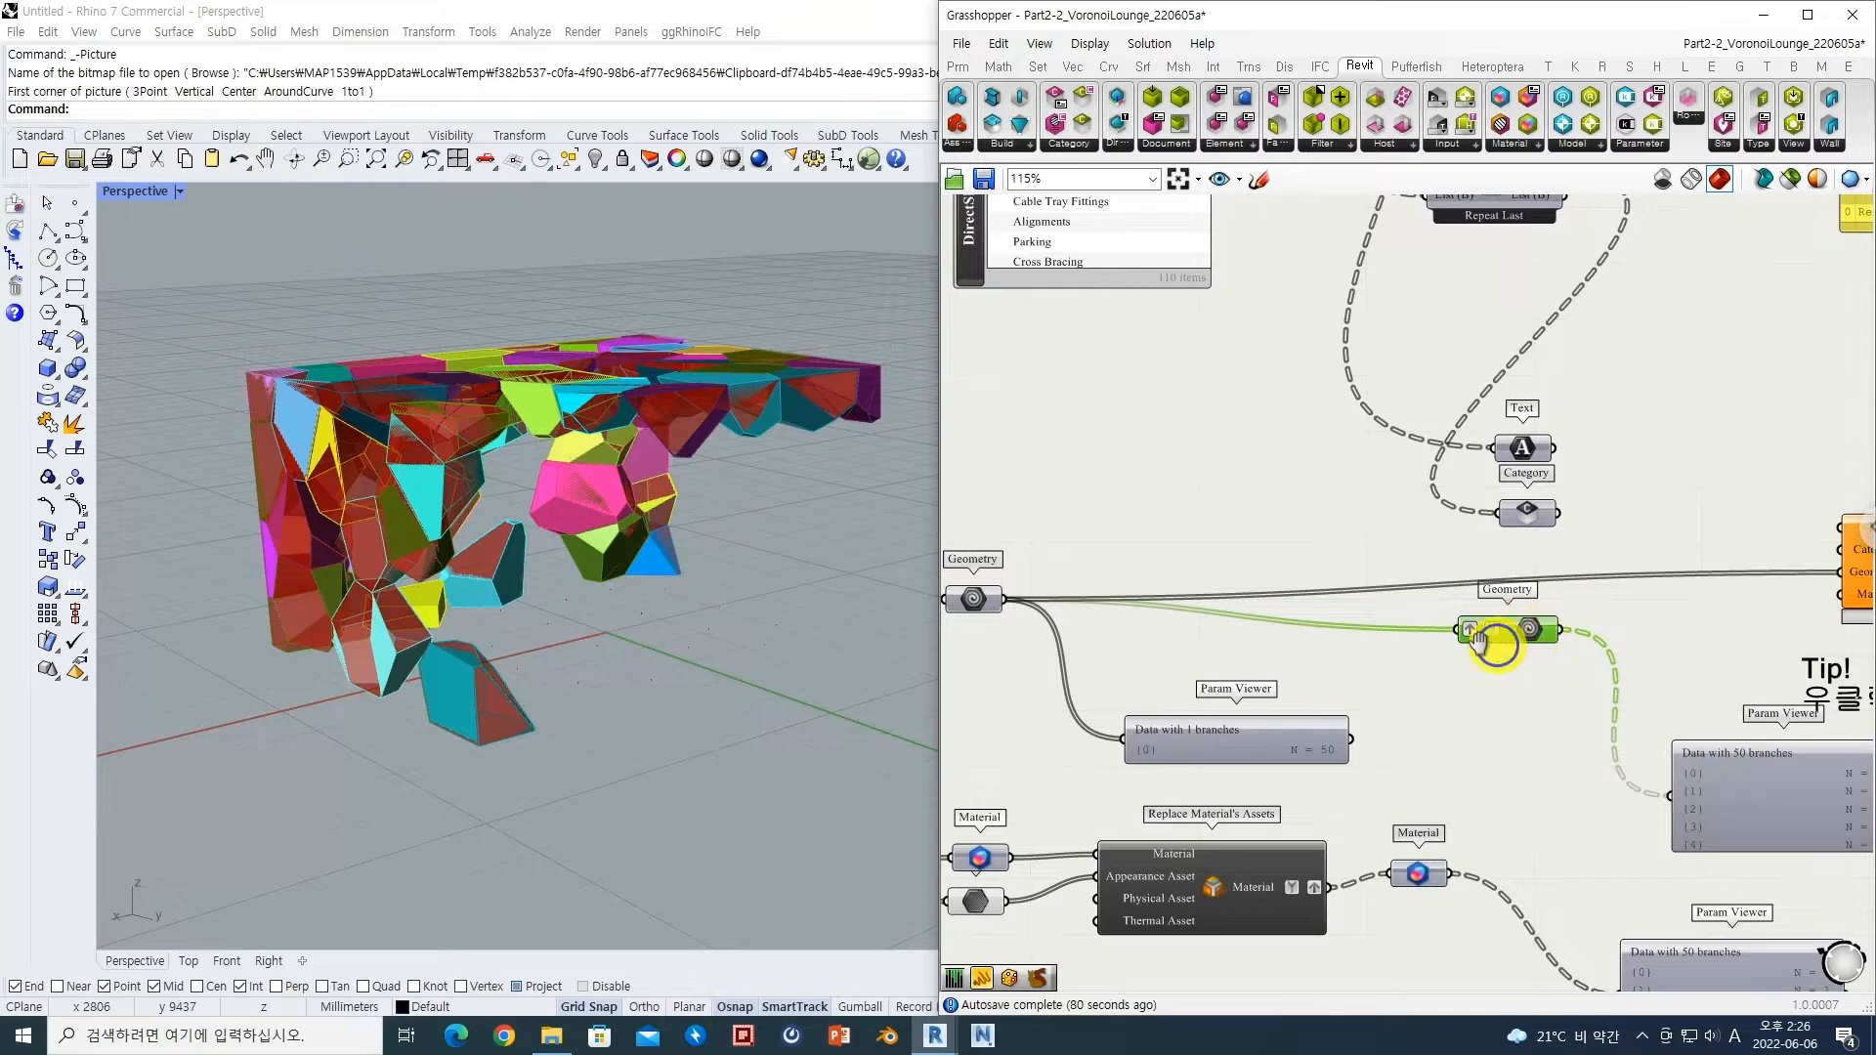
right_click_drag(1569, 641, 1357, 642)
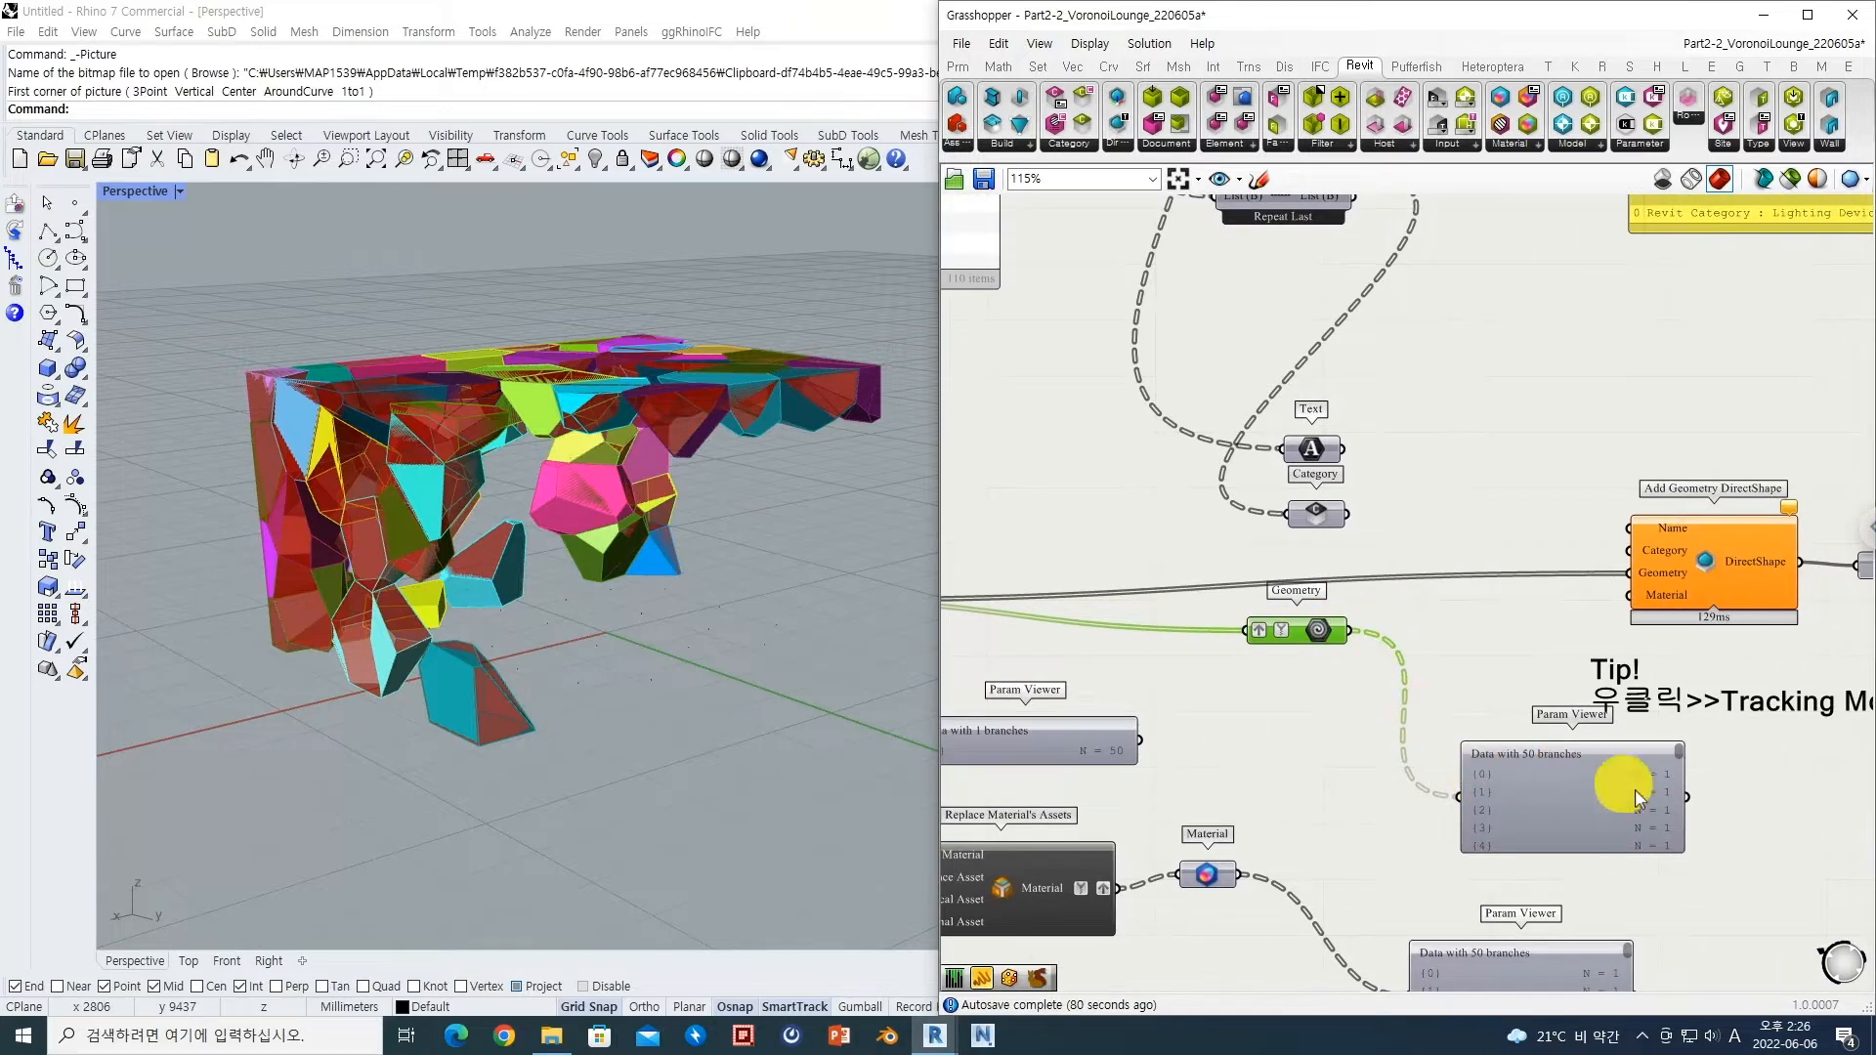
left_click_drag(1678, 758, 1678, 842)
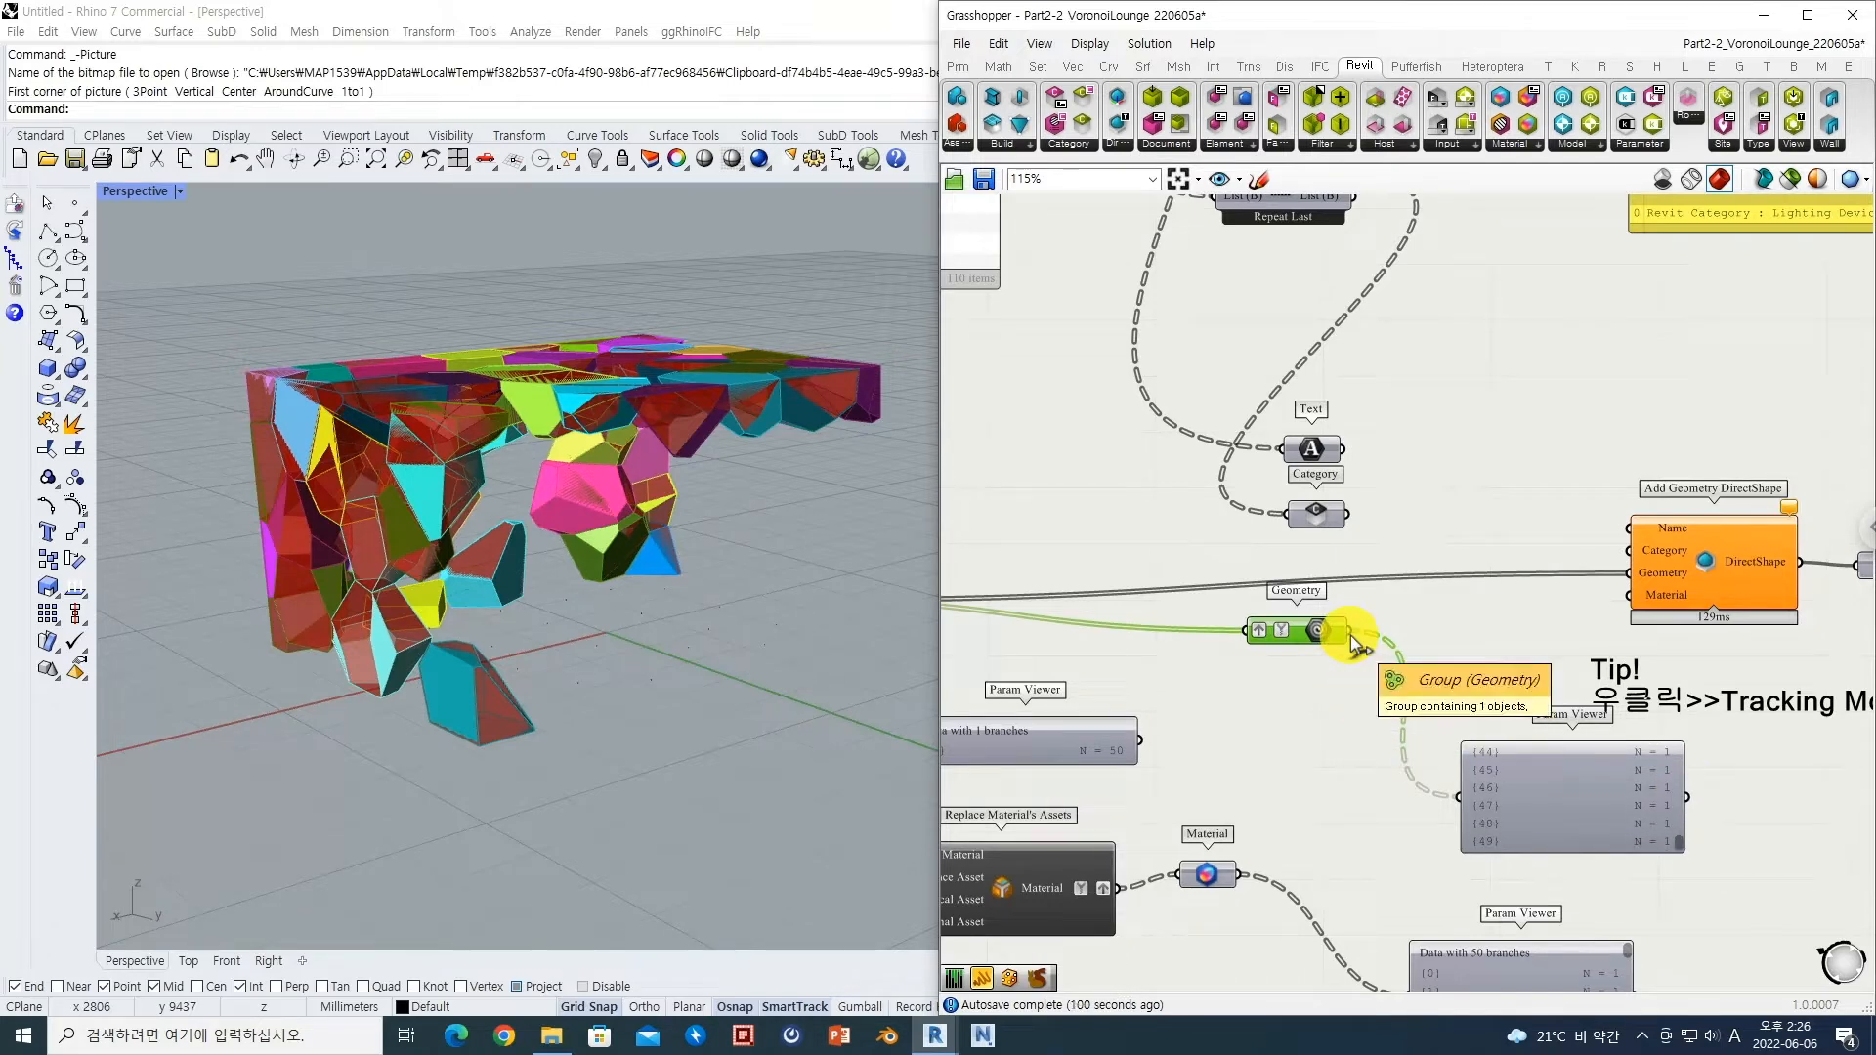
left_click_drag(1349, 632, 1623, 587)
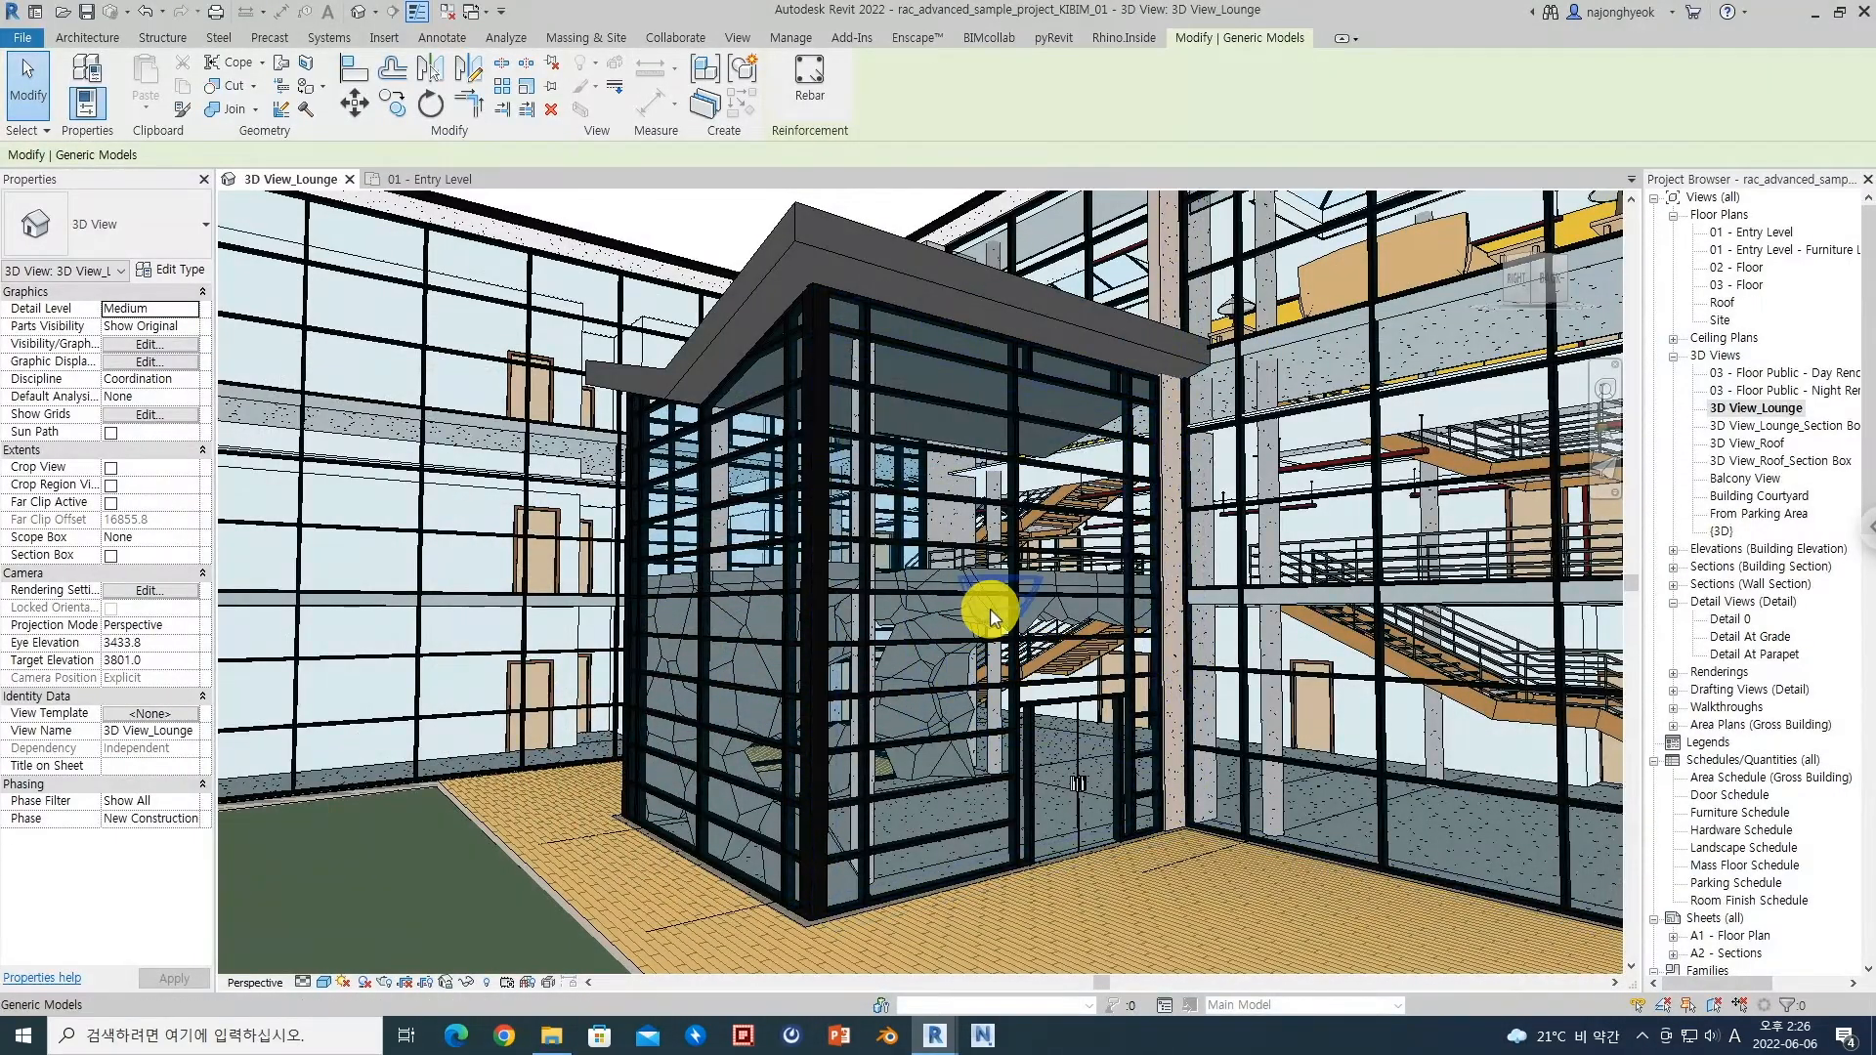
left_click(996, 615)
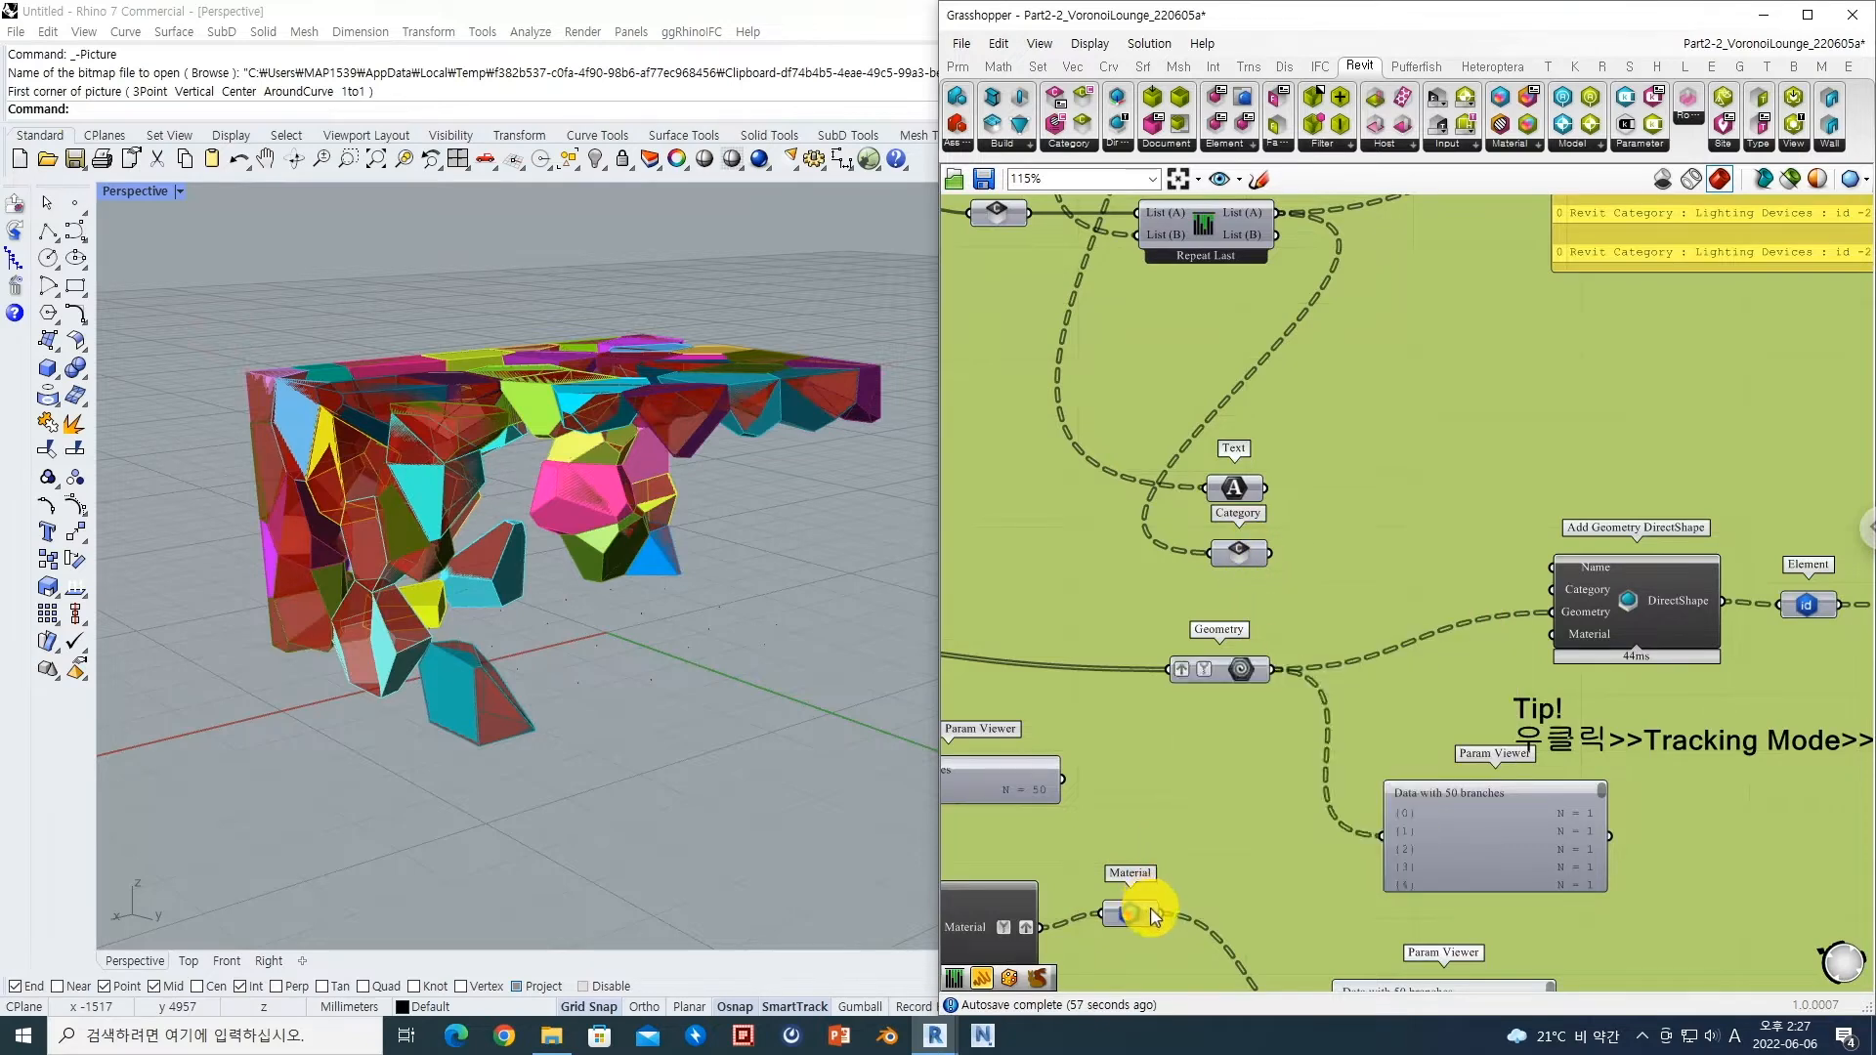
Step: Review the Voronoi Cell names in the text panel and connect the Text parameter to Add Geometry DirectShape's Name input
mouse_move(1235, 674)
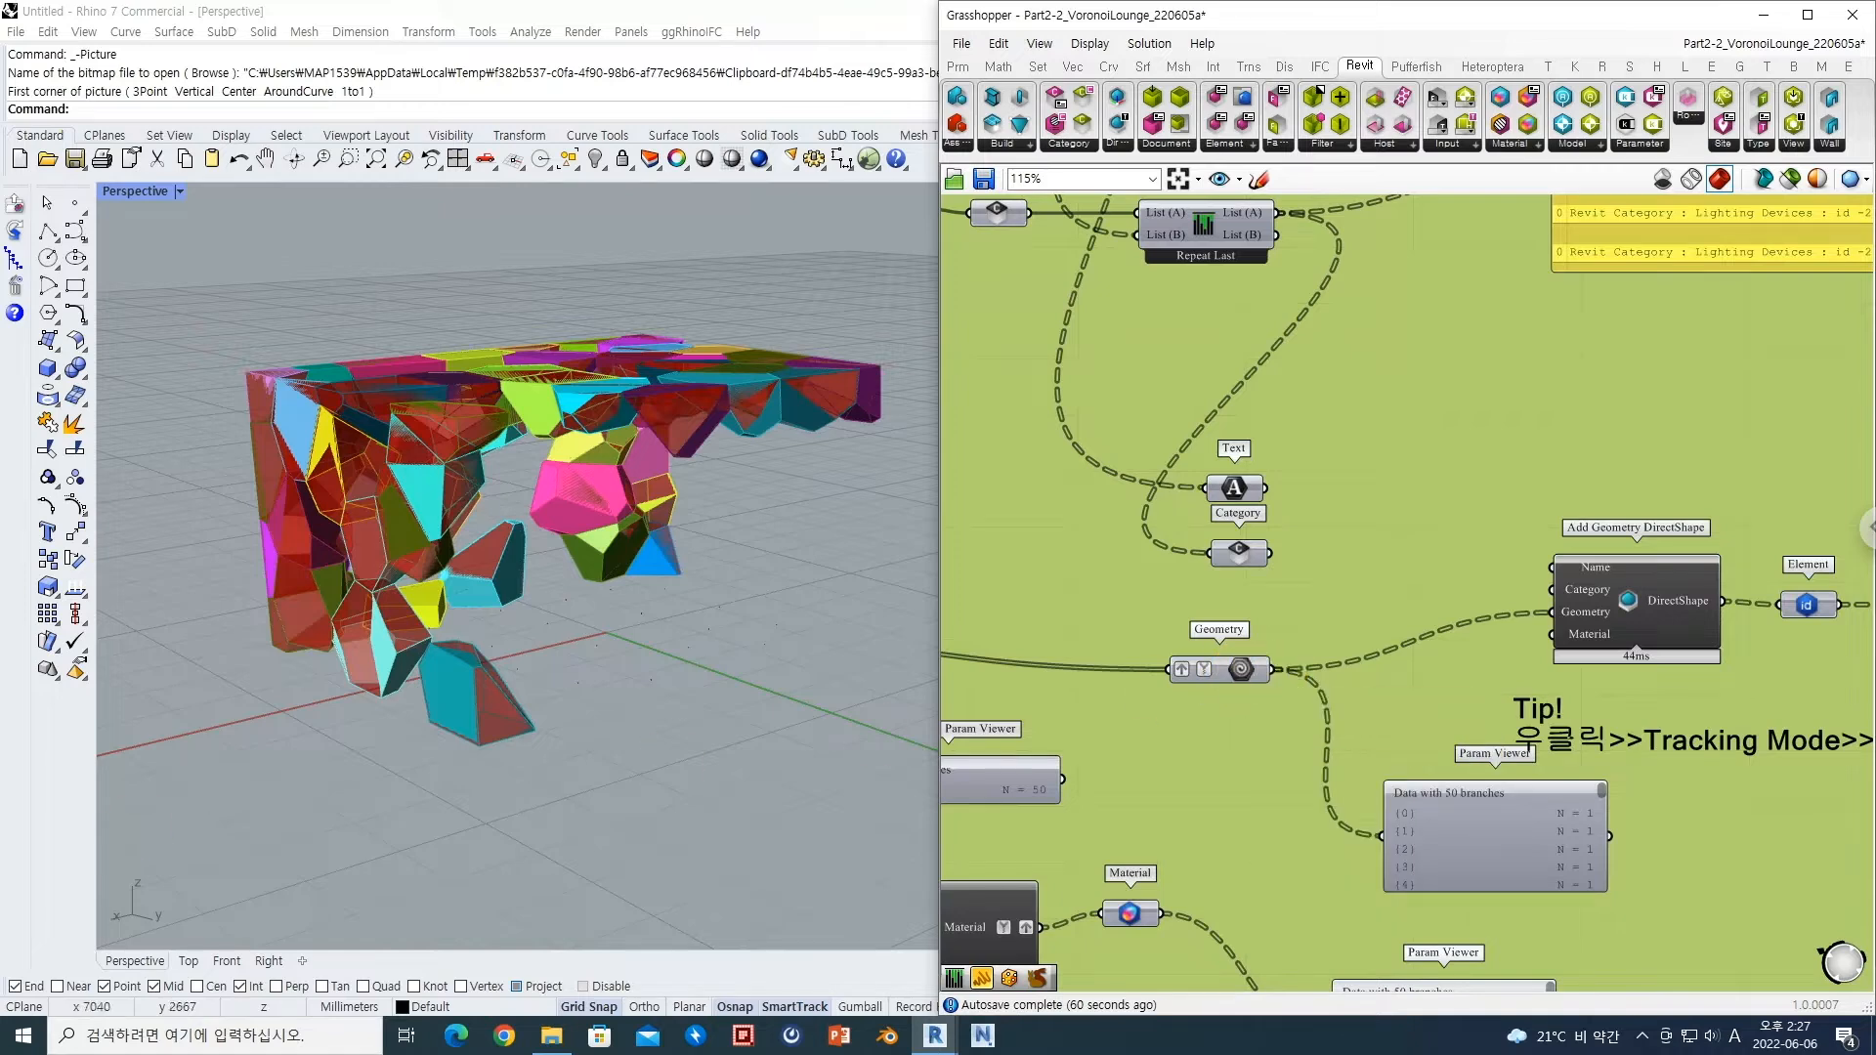
right_click_drag(1283, 528, 1287, 686)
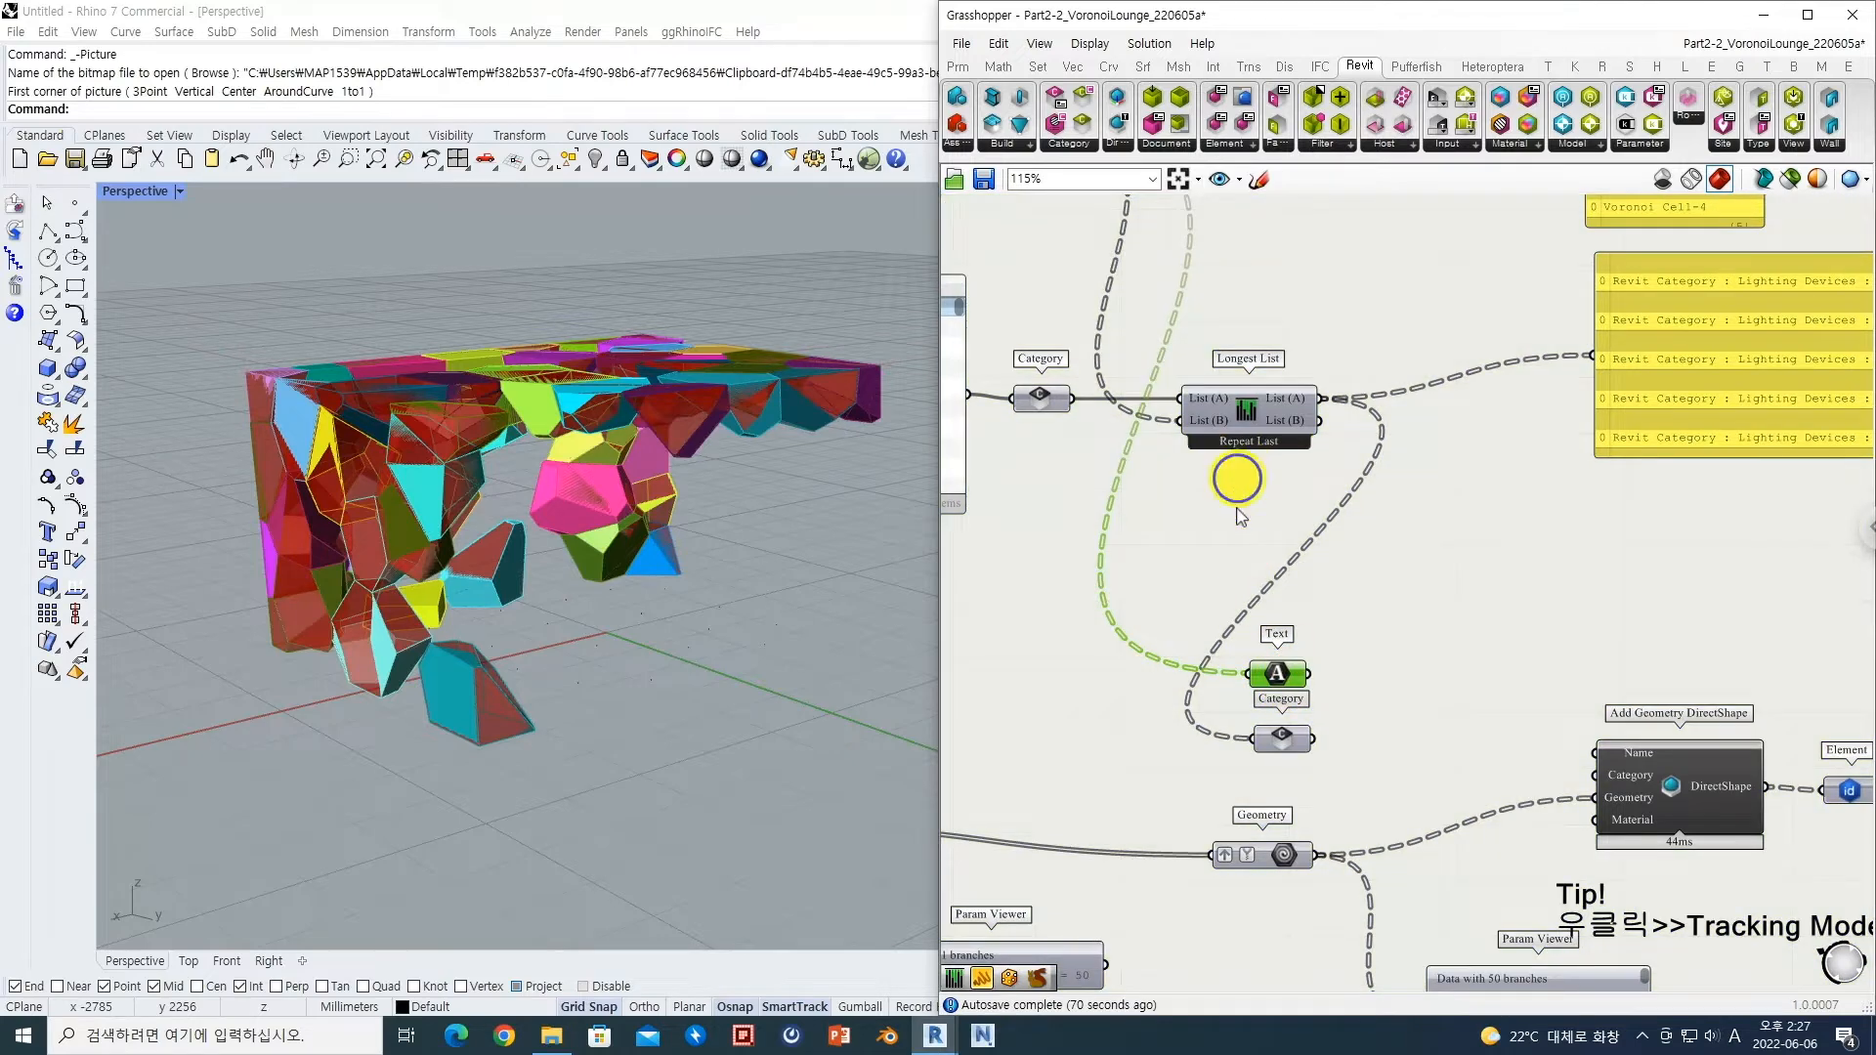
right_click_drag(1235, 473, 1227, 782)
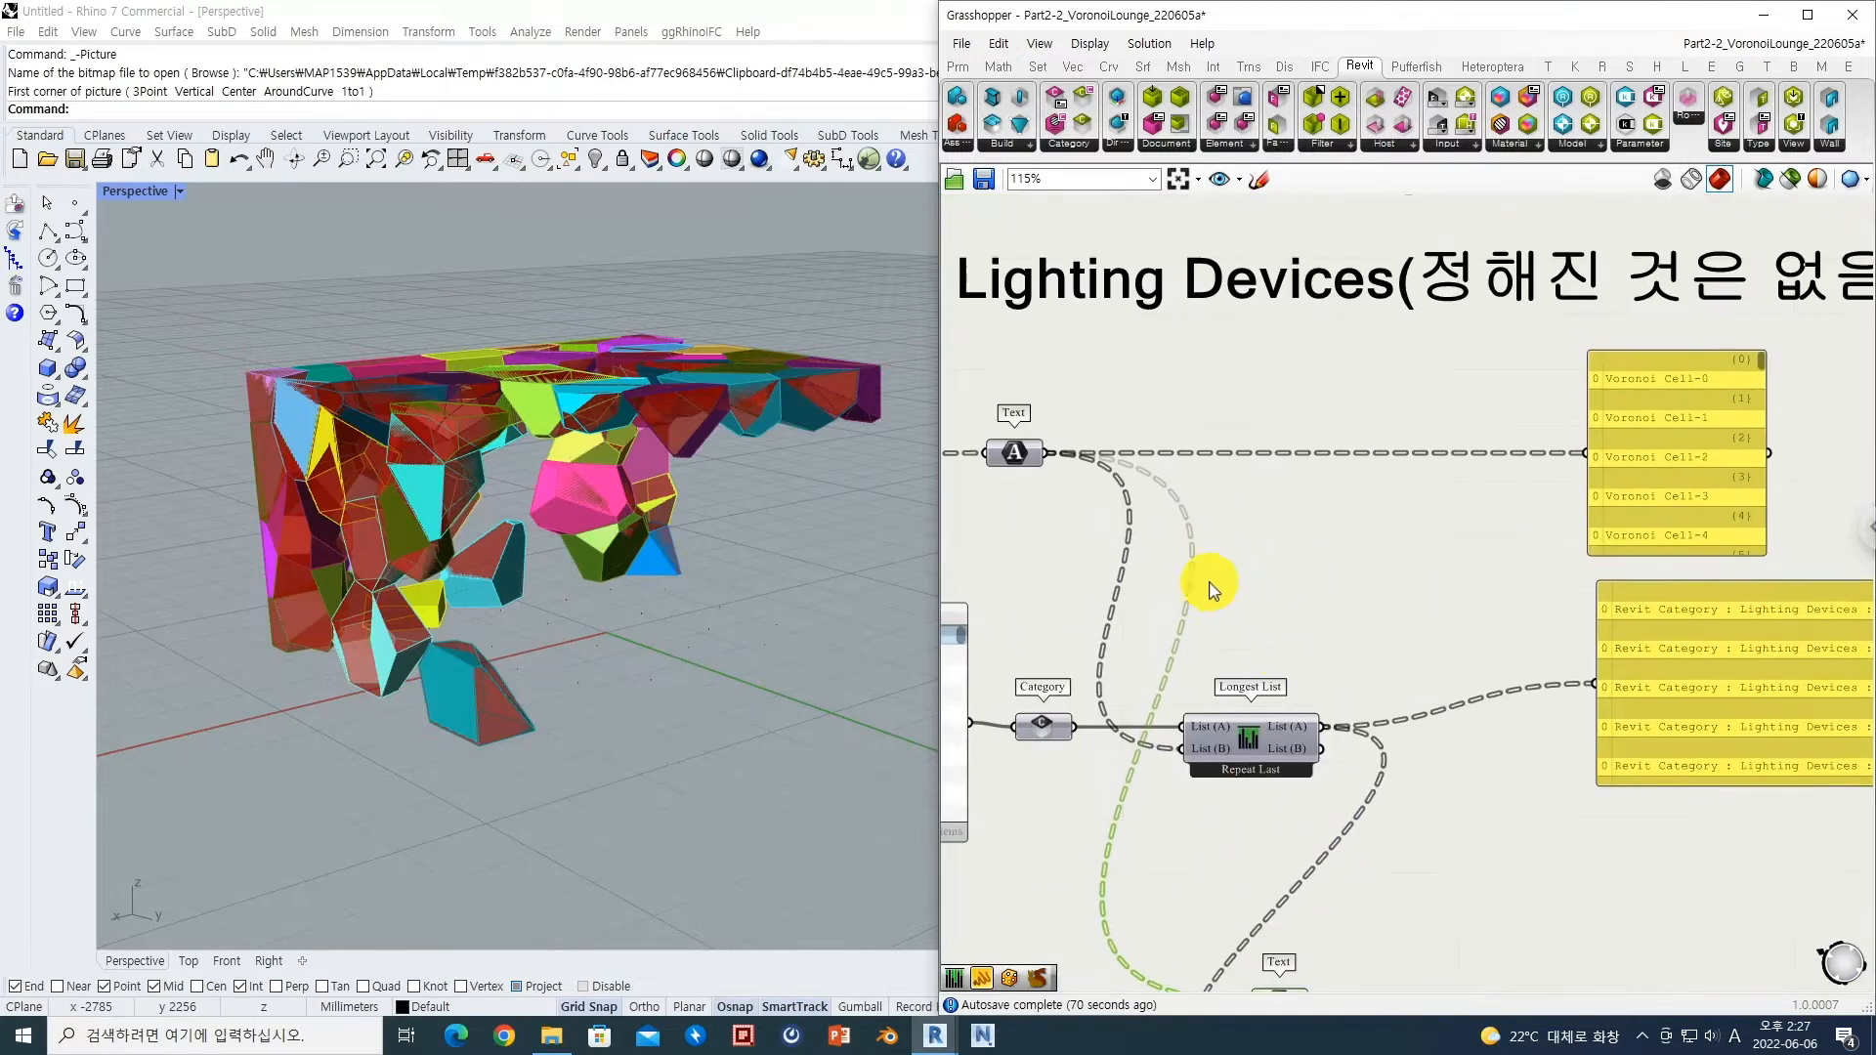
right_click_drag(1222, 586, 1227, 588)
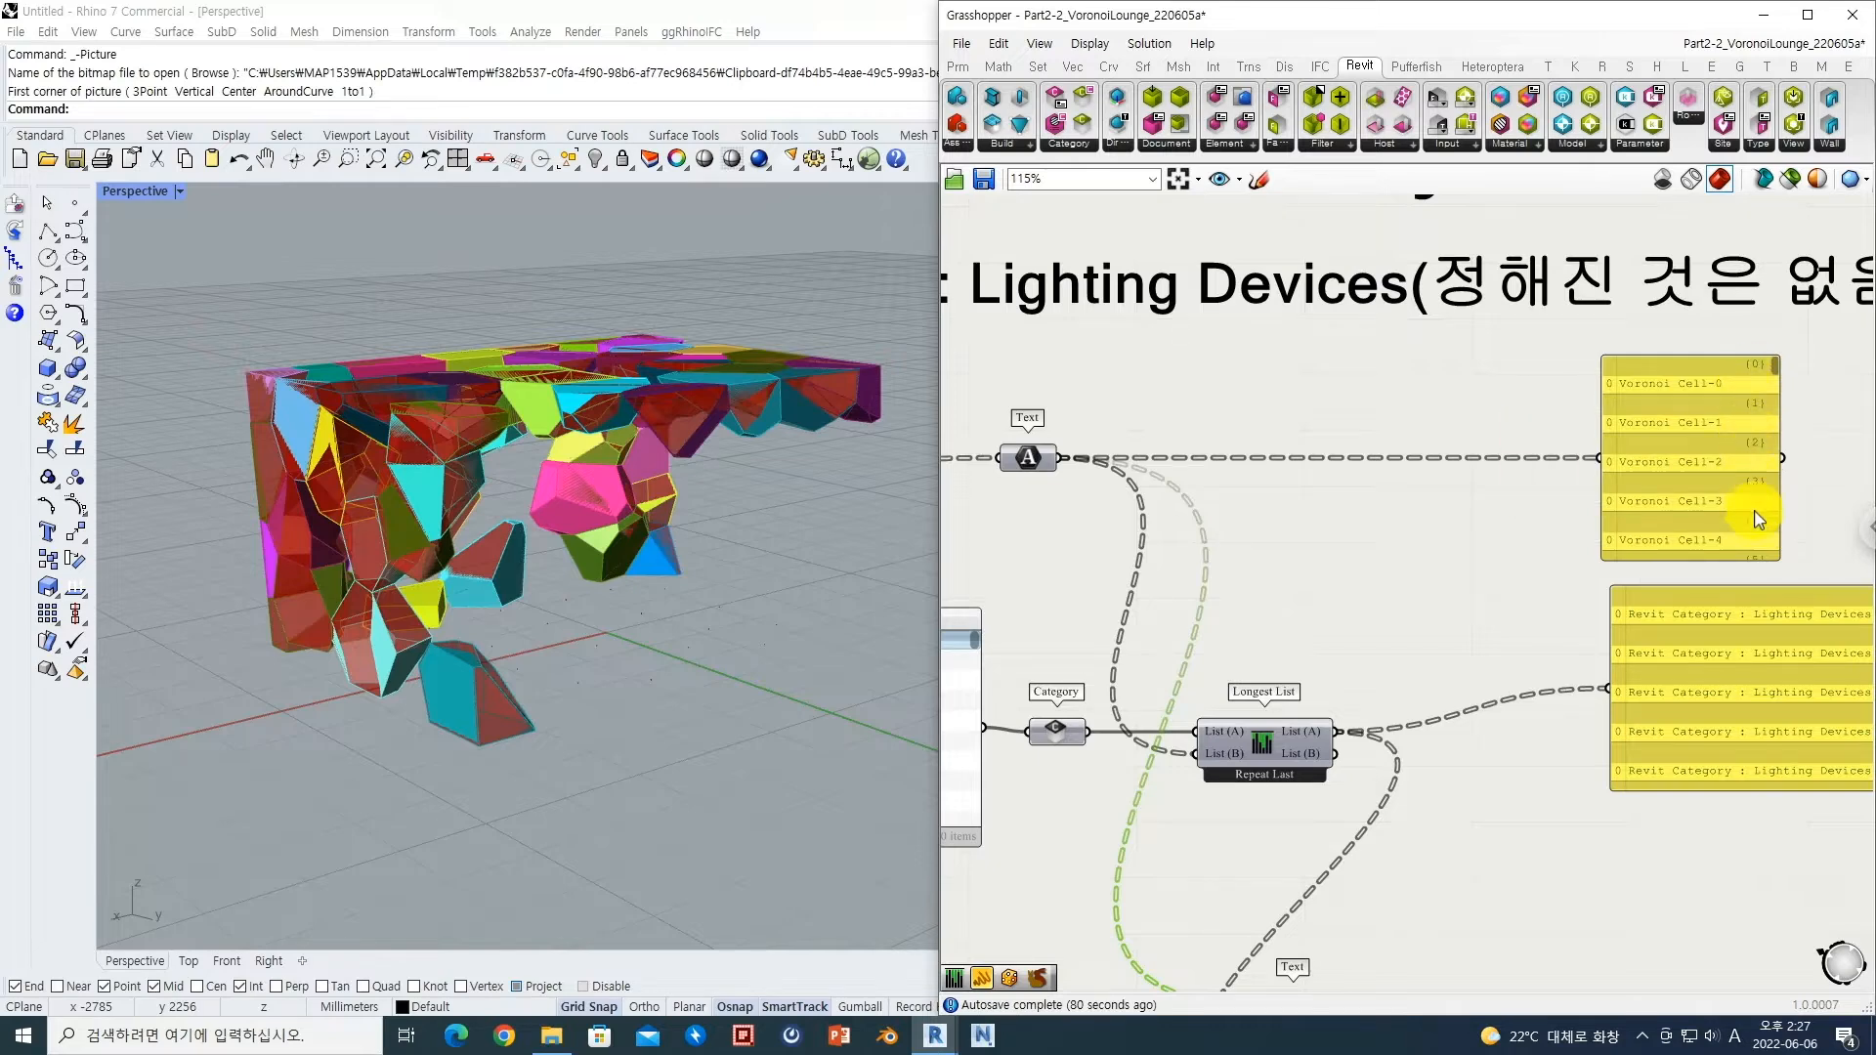
left_click_drag(1777, 374, 1801, 559)
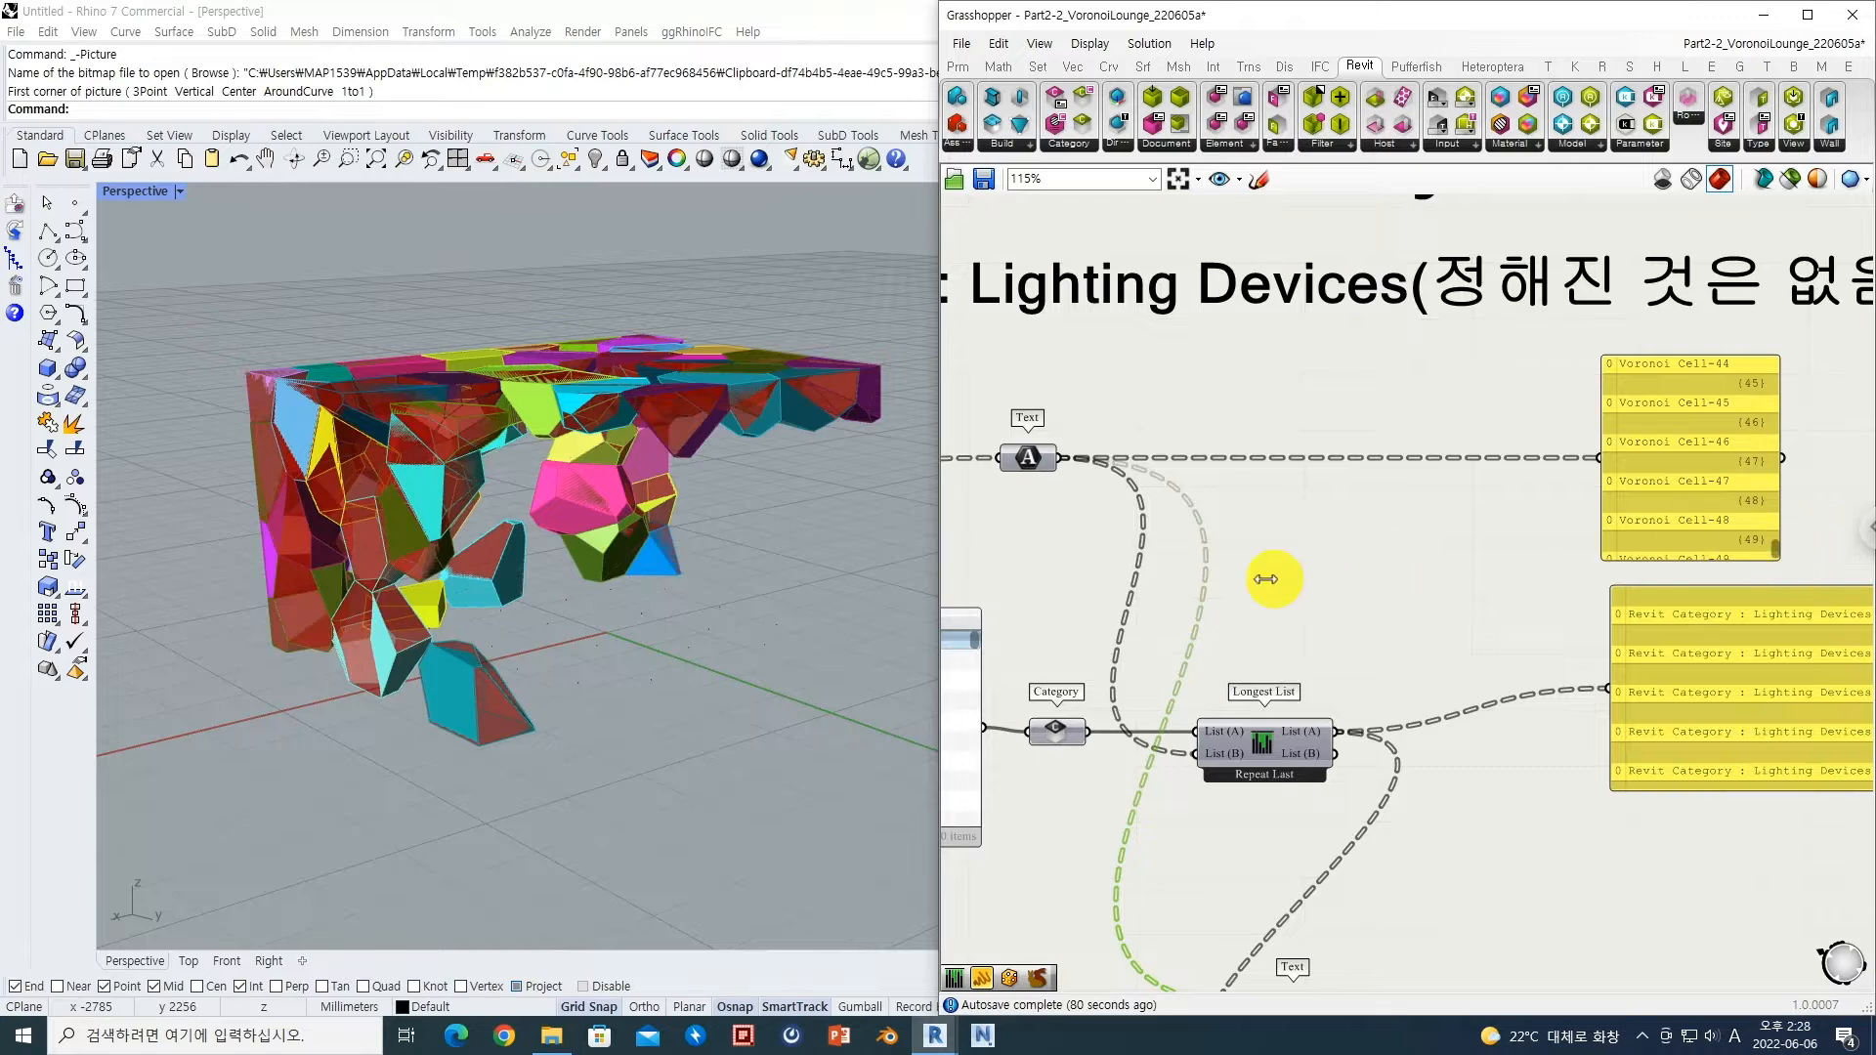
right_click_drag(1266, 578, 1212, 408)
scroll(1212, 408, "down", 2)
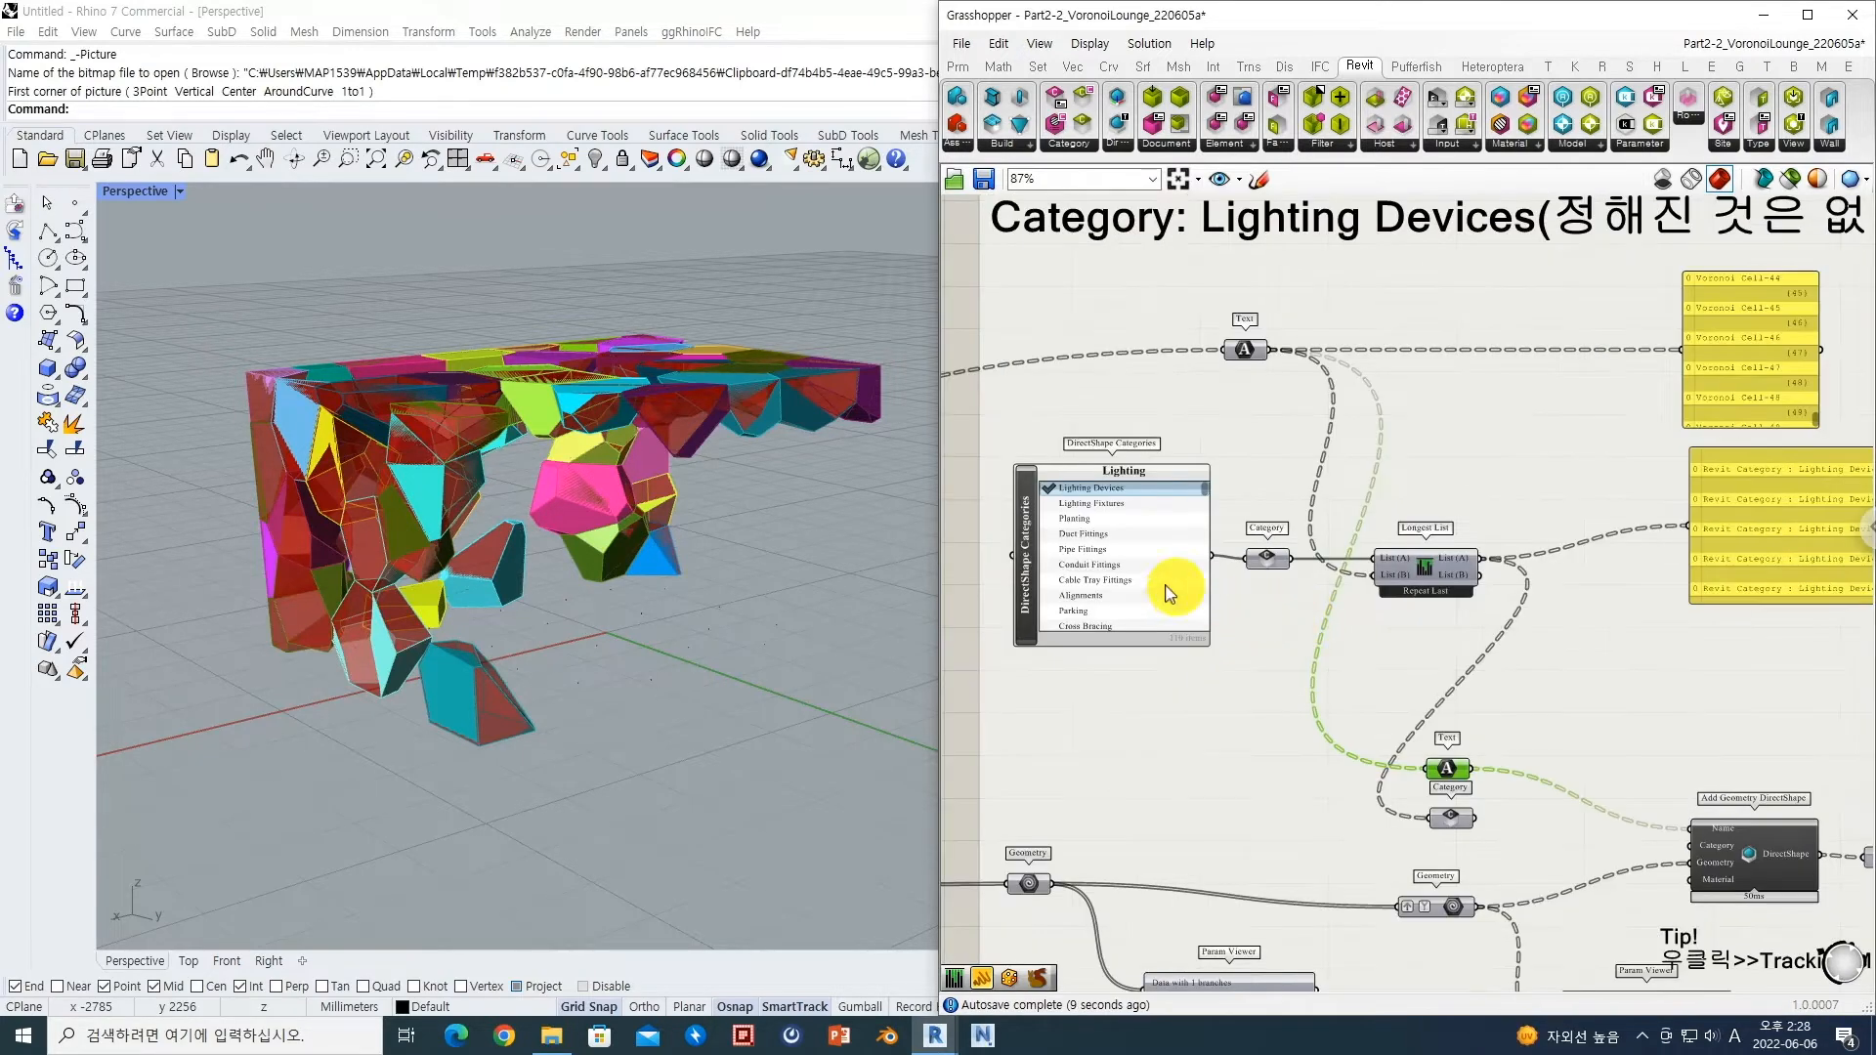
Step: Examine the Lighting Devices choice in DirectShape Categories, the Category parameter it feeds, and the Longest List's List (A) output
scroll(1032, 582, "up", 1)
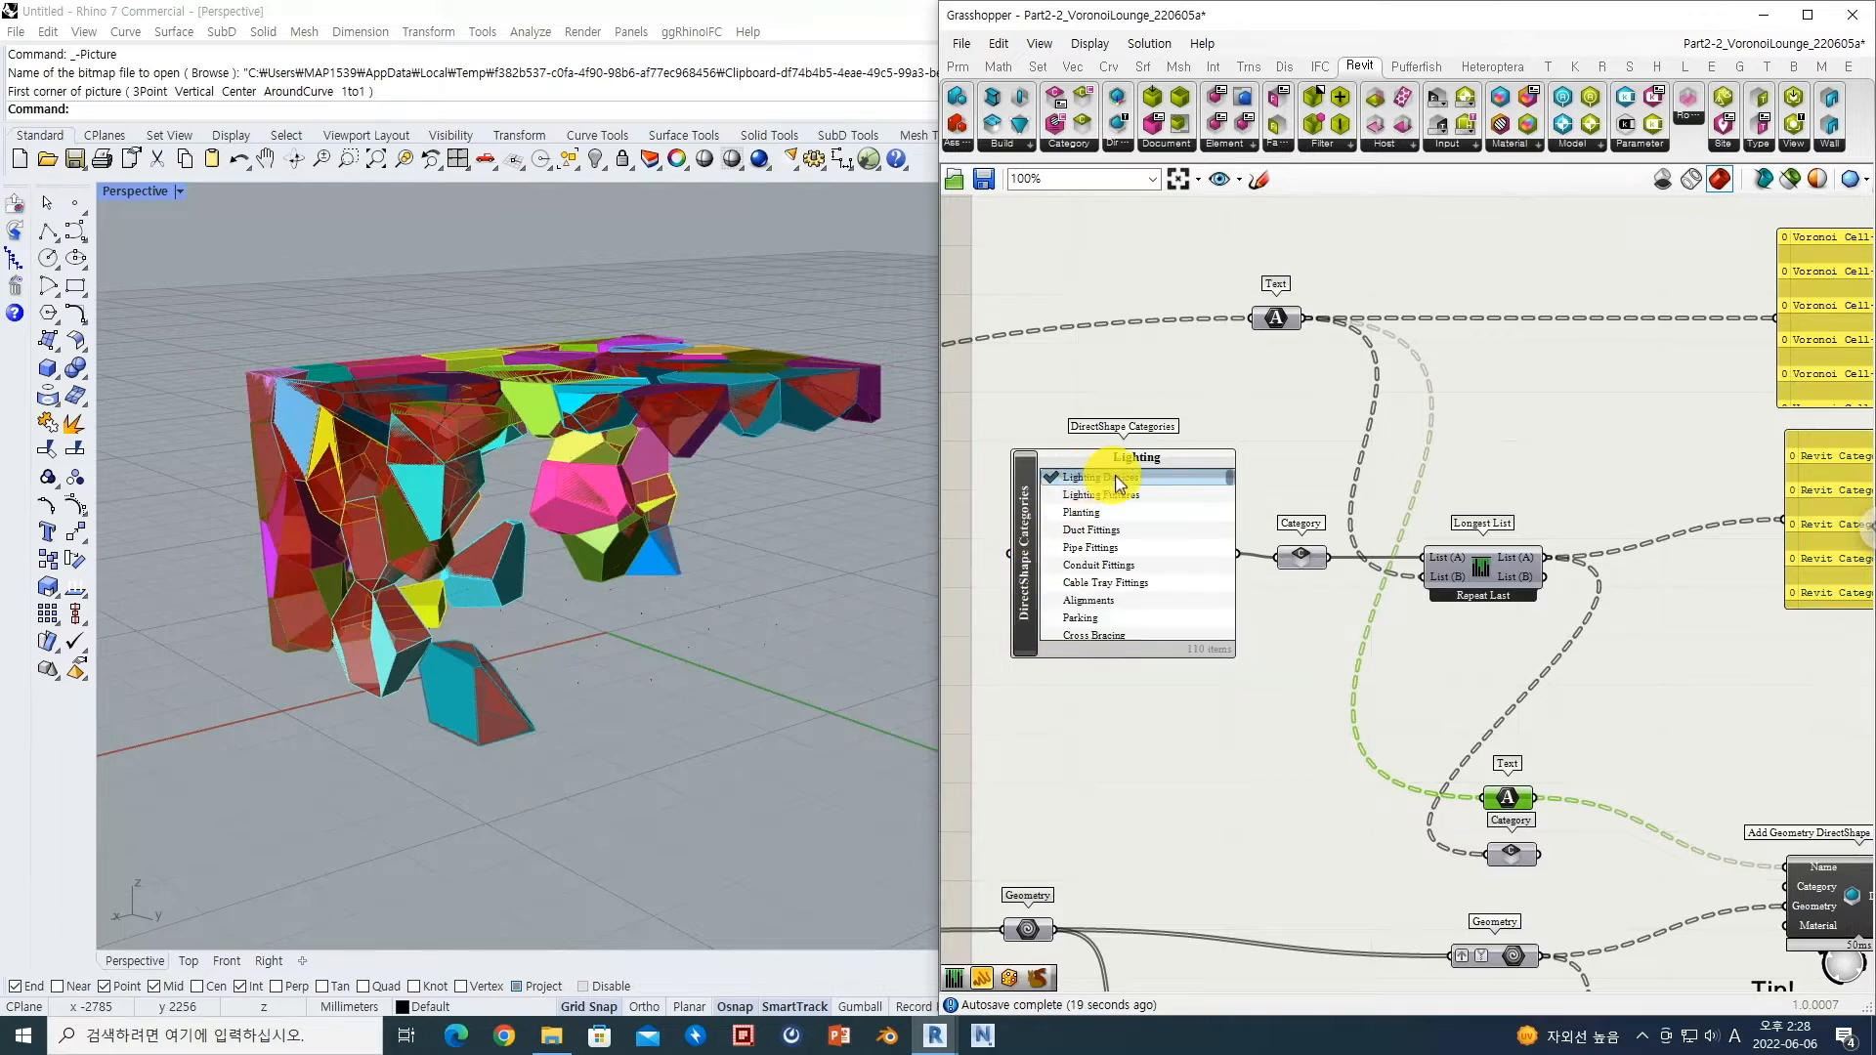
mouse_move(1302, 562)
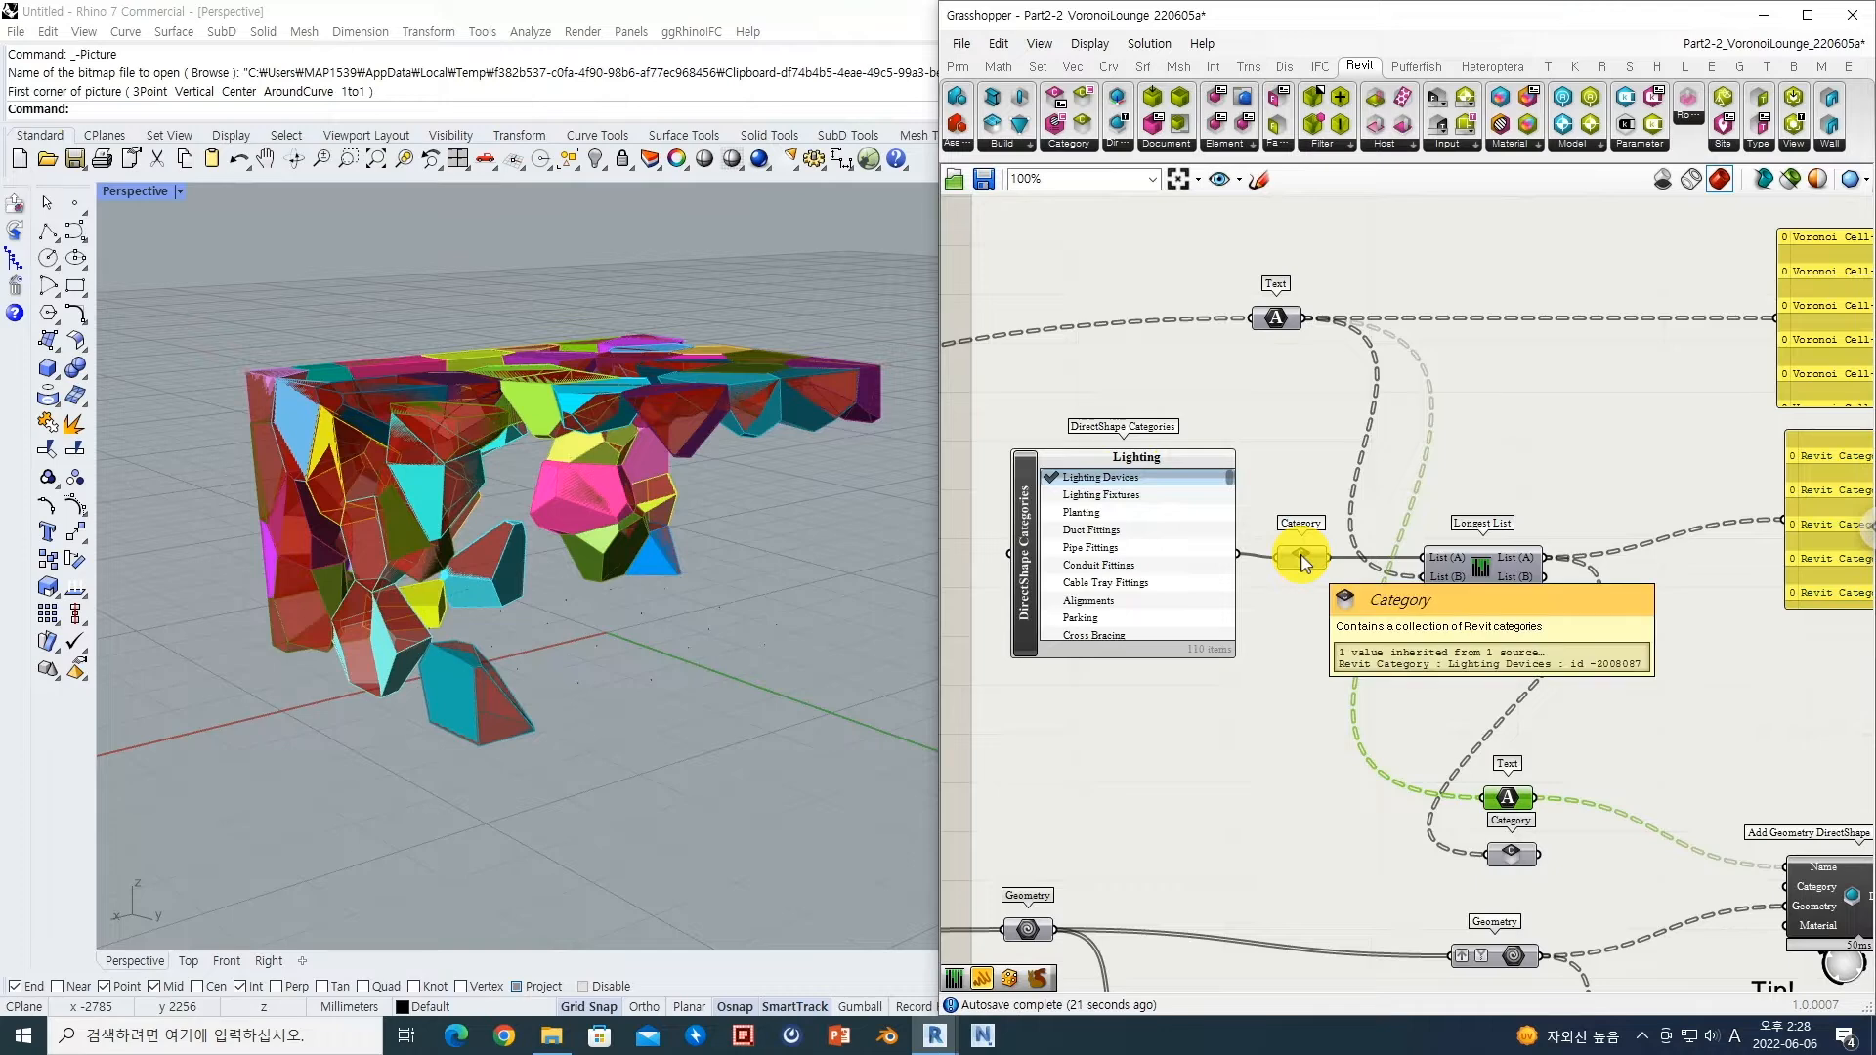
right_click_drag(1302, 562, 1070, 539)
scroll(1070, 540, "down", 2)
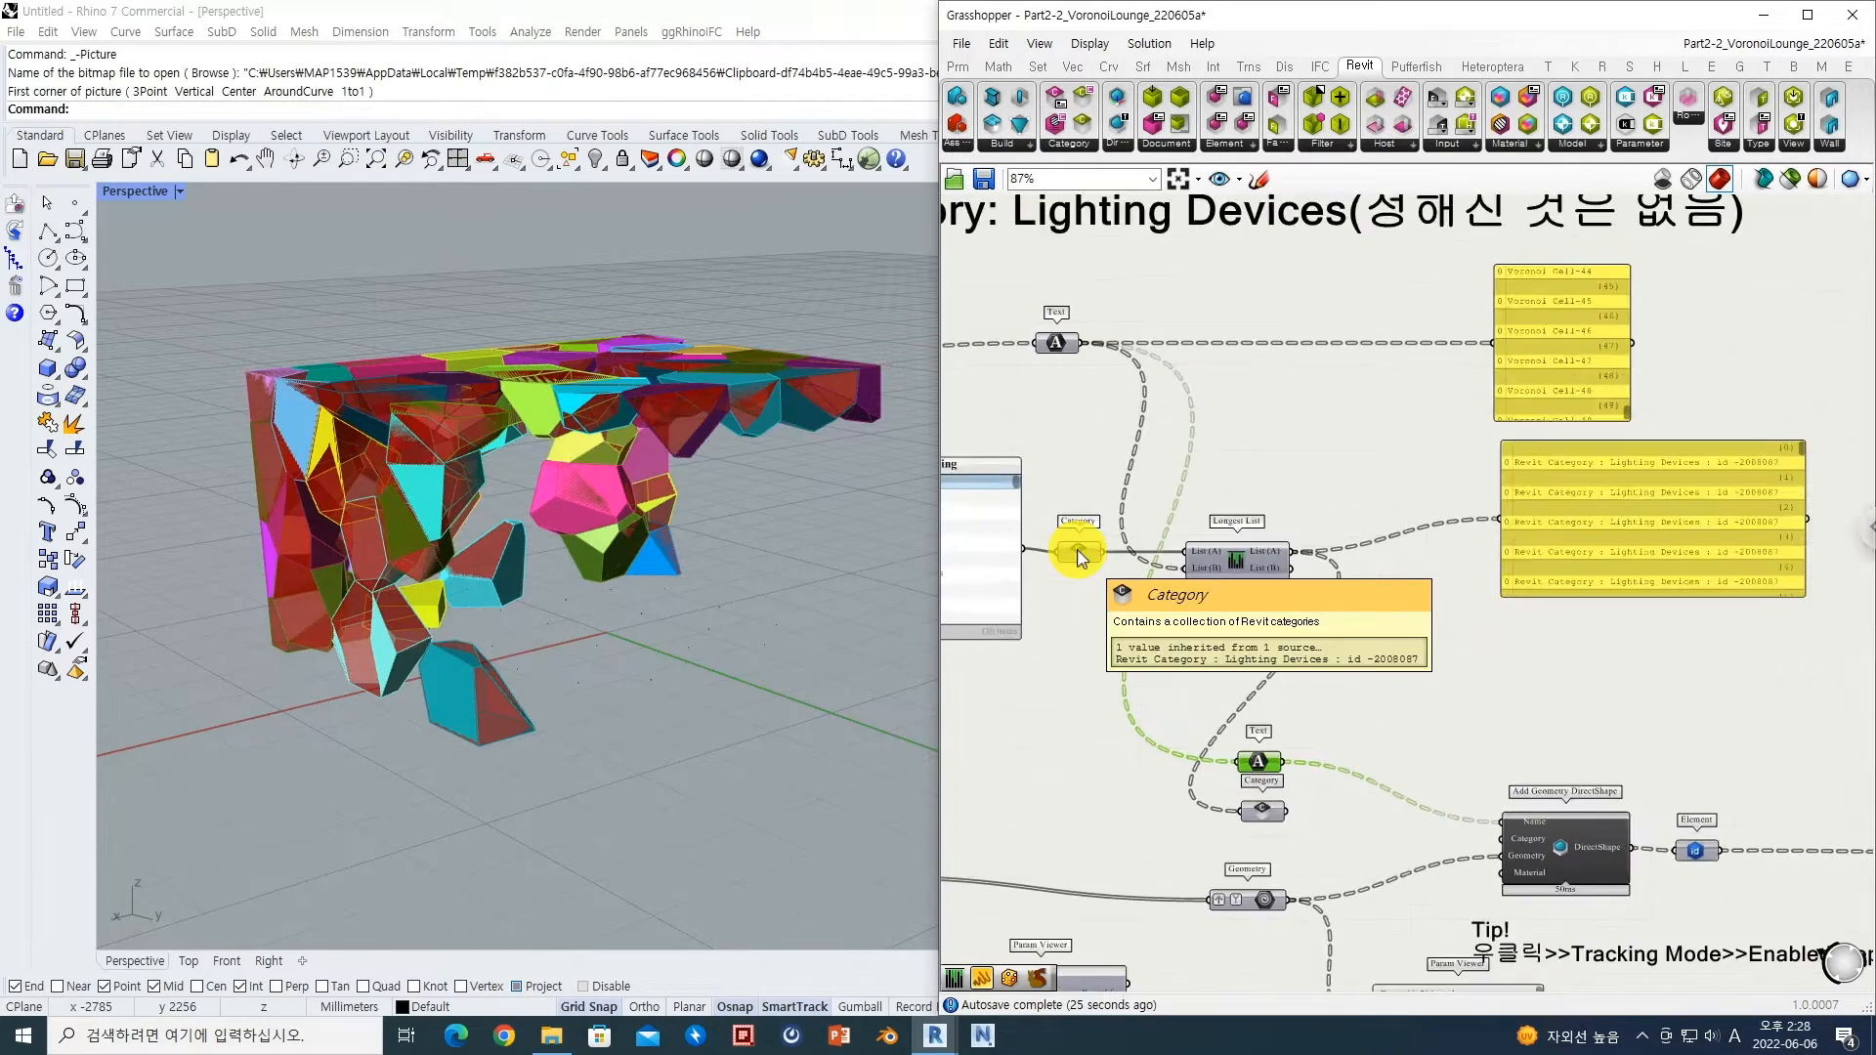
mouse_move(1249, 555)
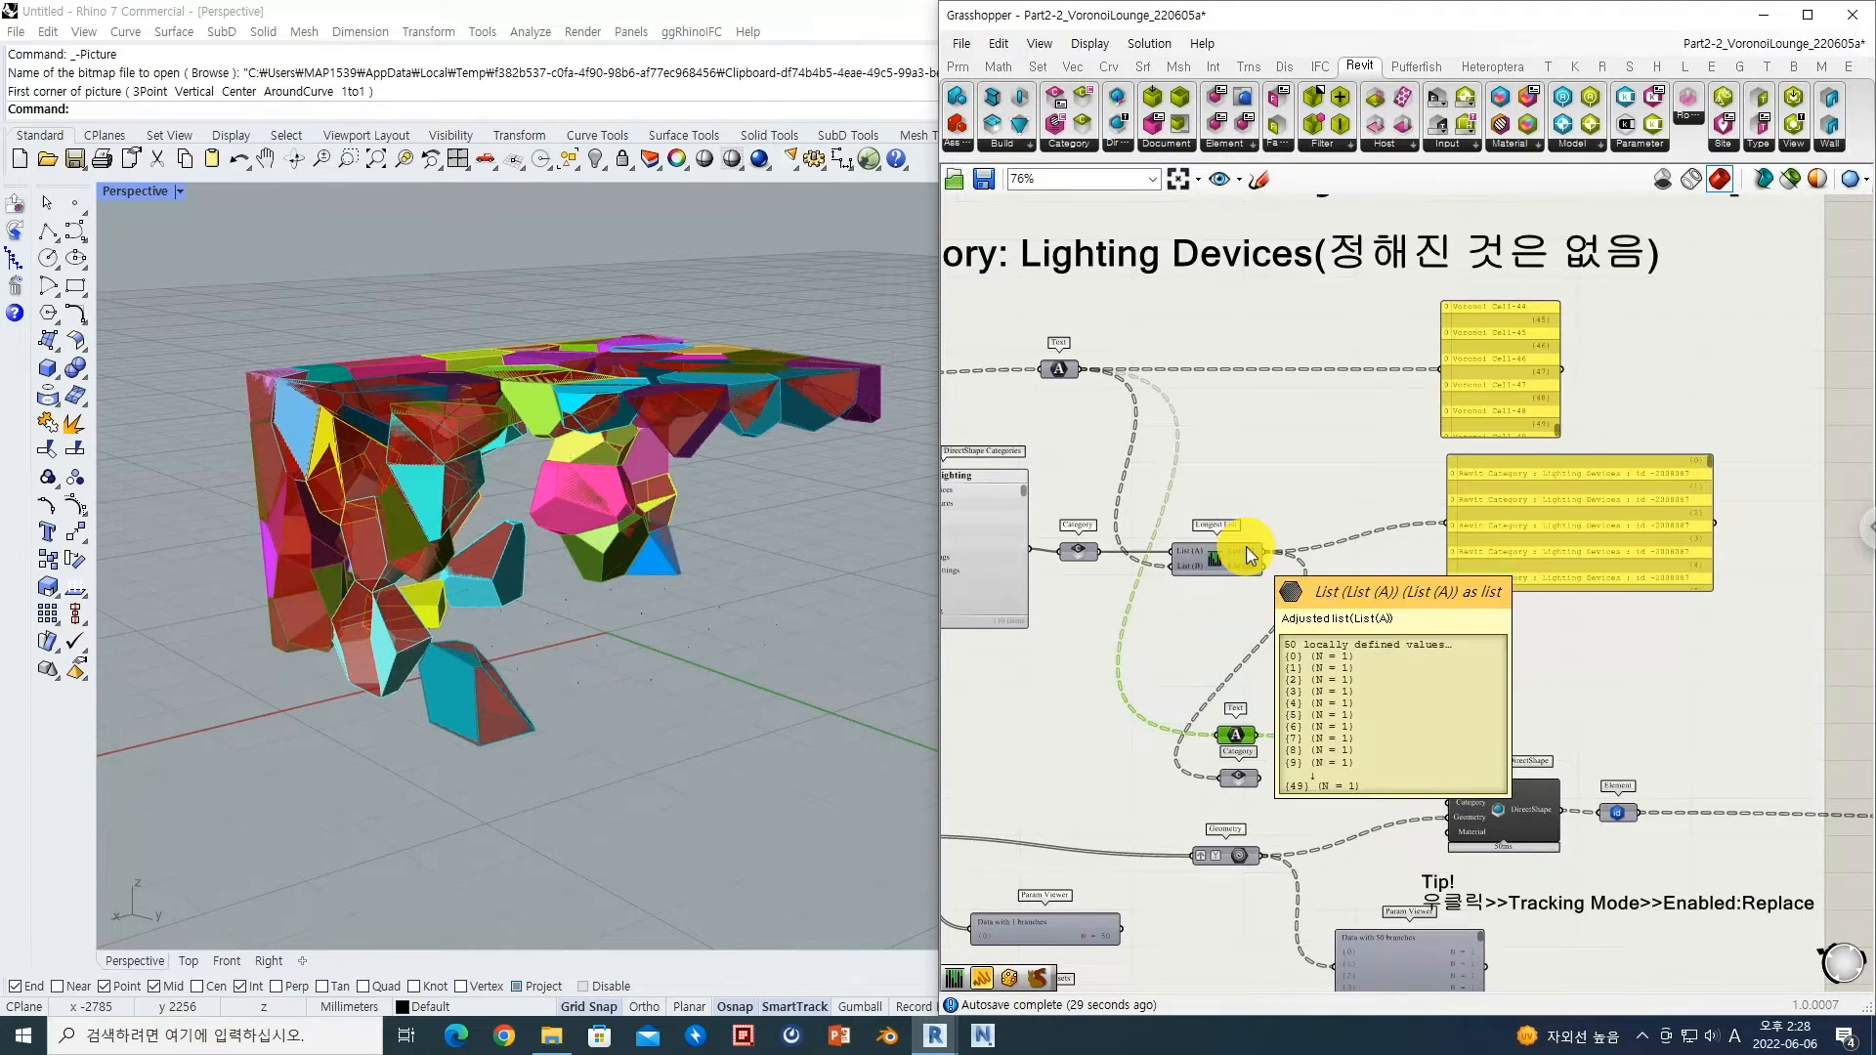
scroll(1248, 557, "up", 2)
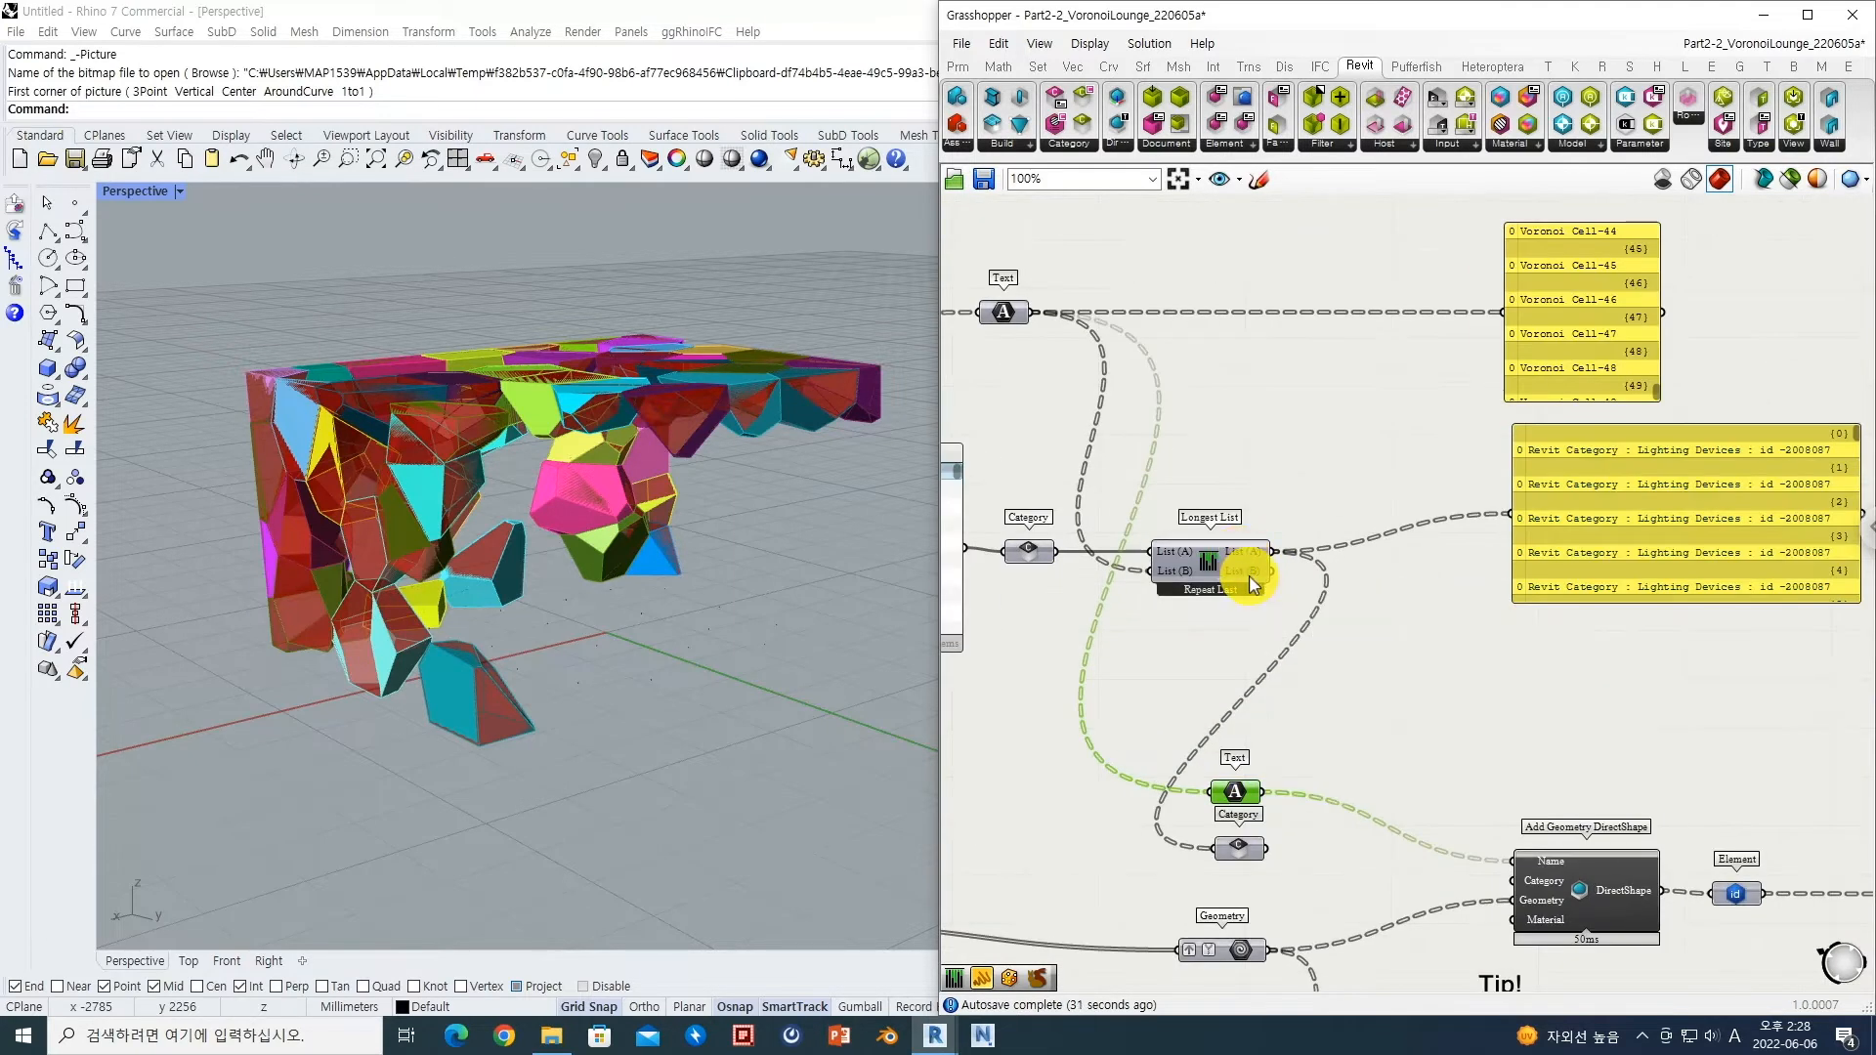
Step: Check the data of the Category parameter fed by Longest List and connect it to Add Geometry DirectShape's Category input
right_click_drag(1246, 576, 1227, 511)
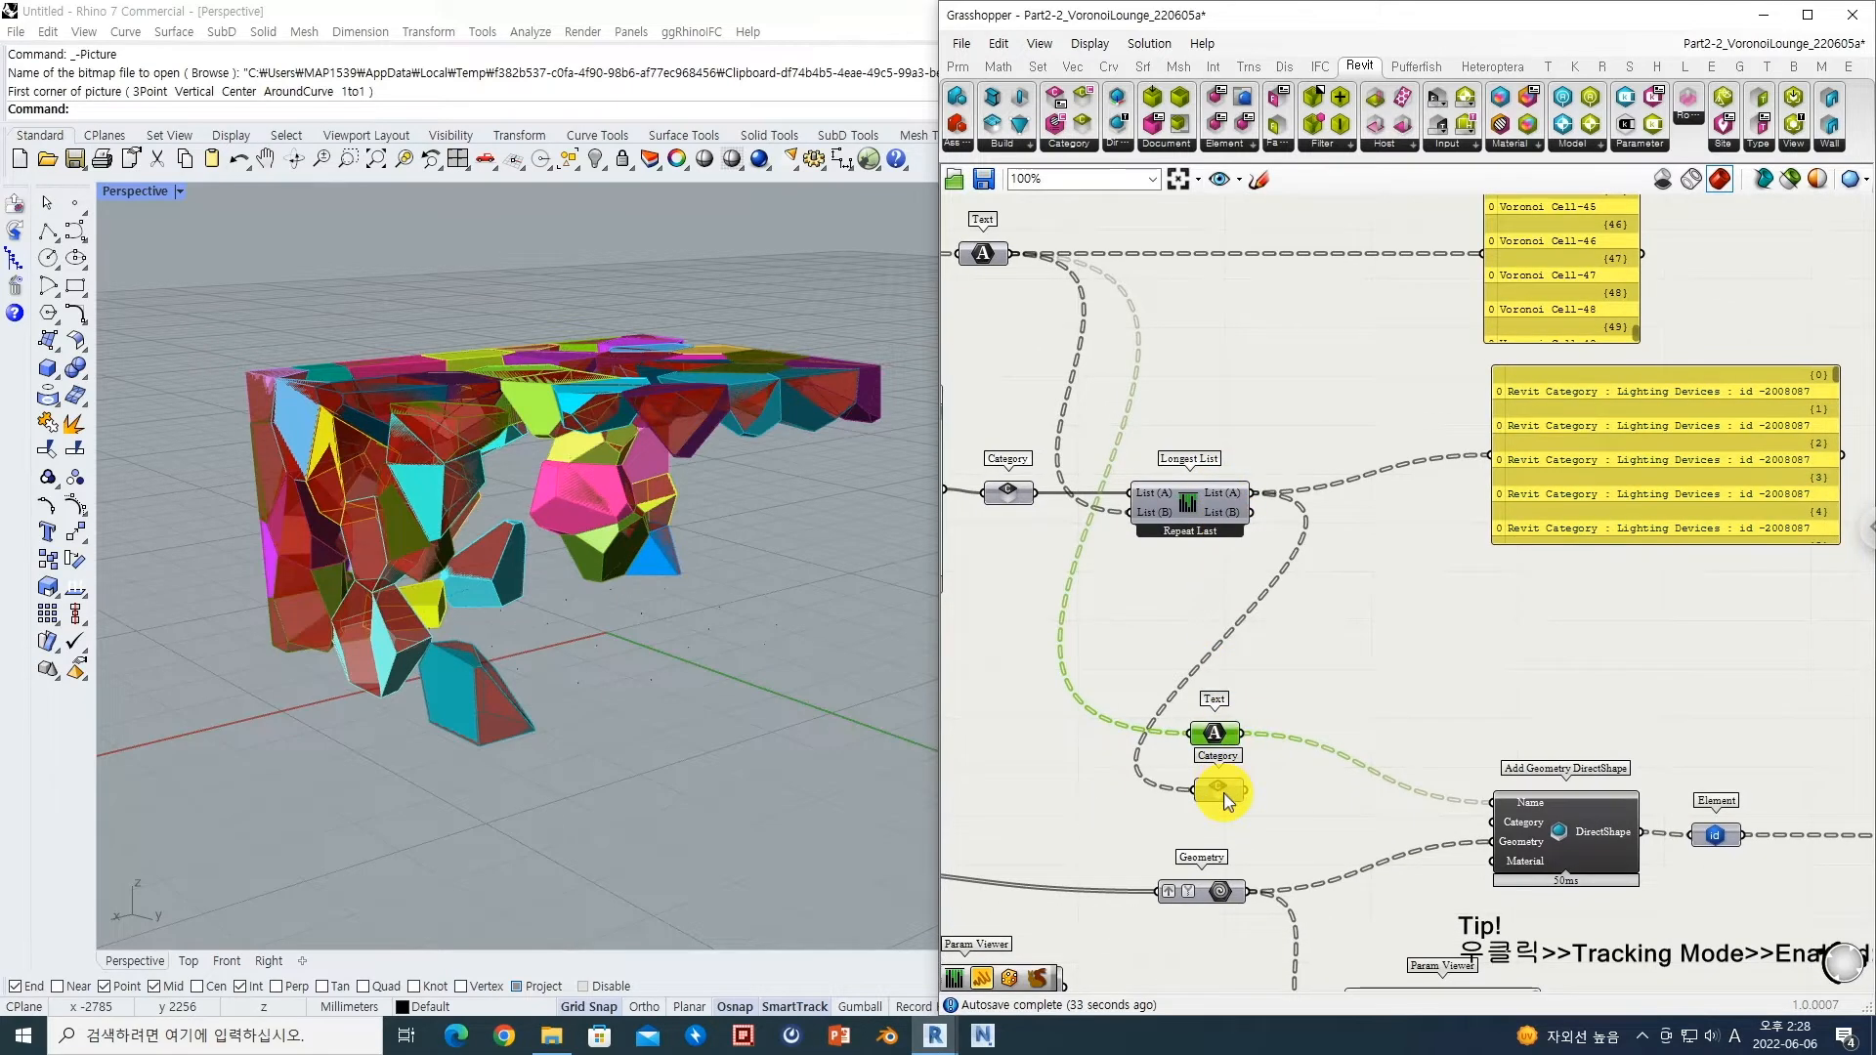
mouse_move(1228, 799)
right_click_drag(1225, 799, 1231, 650)
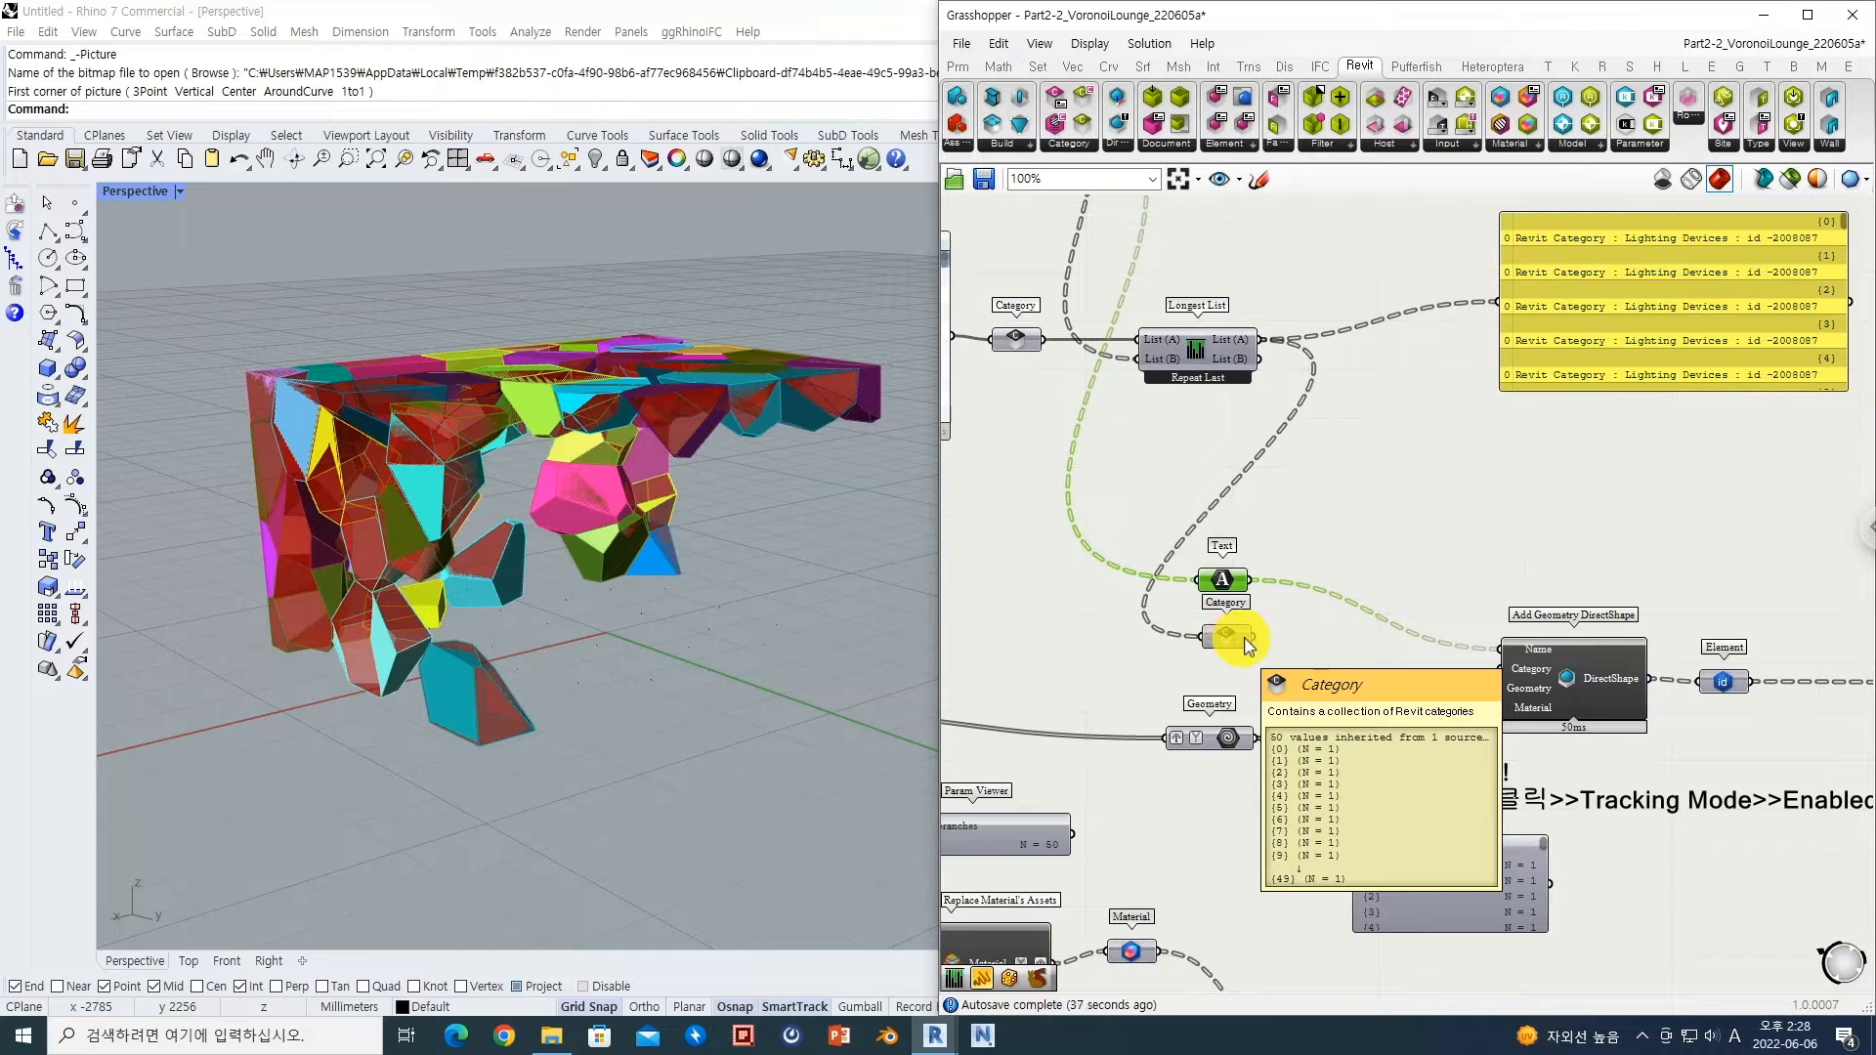
left_click_drag(1251, 637, 1507, 670)
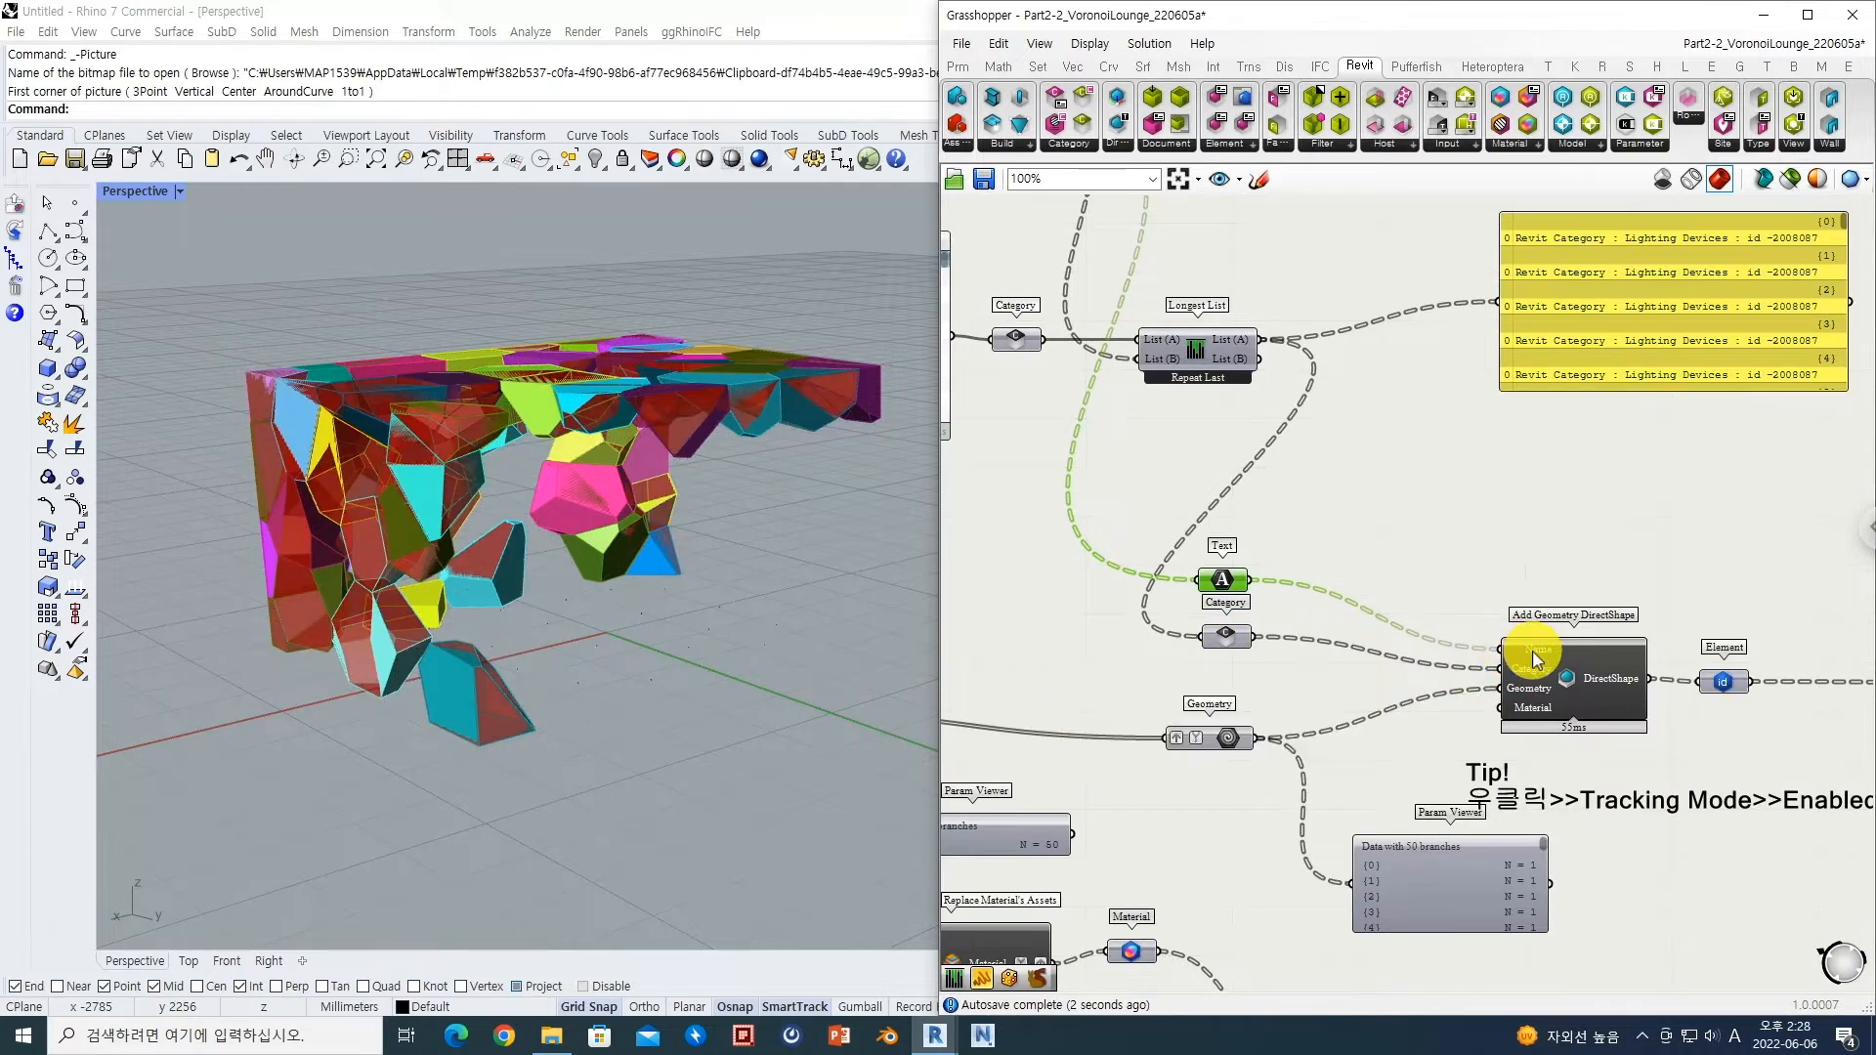
Step: Switch to Revit and select a Voronoi cell in 3D View_Lounge to check its category and name
mouse_move(1539, 692)
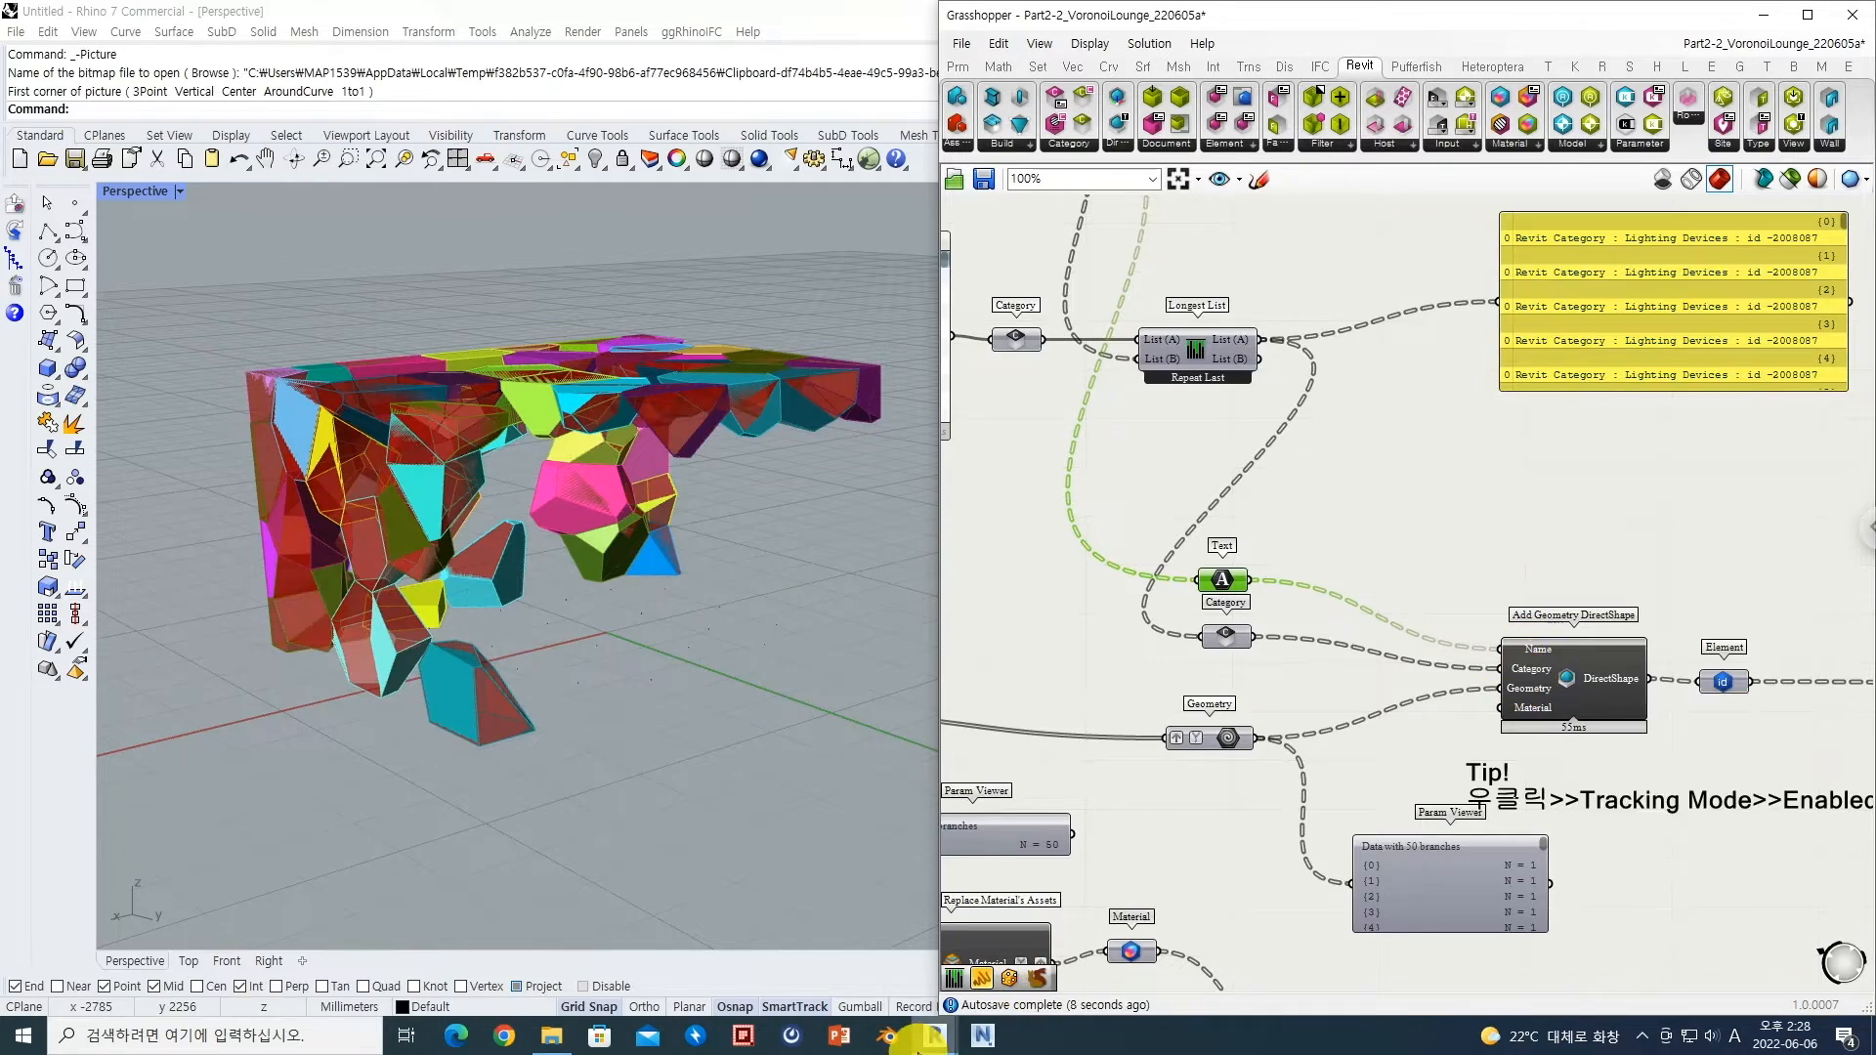
left_click(1758, 11)
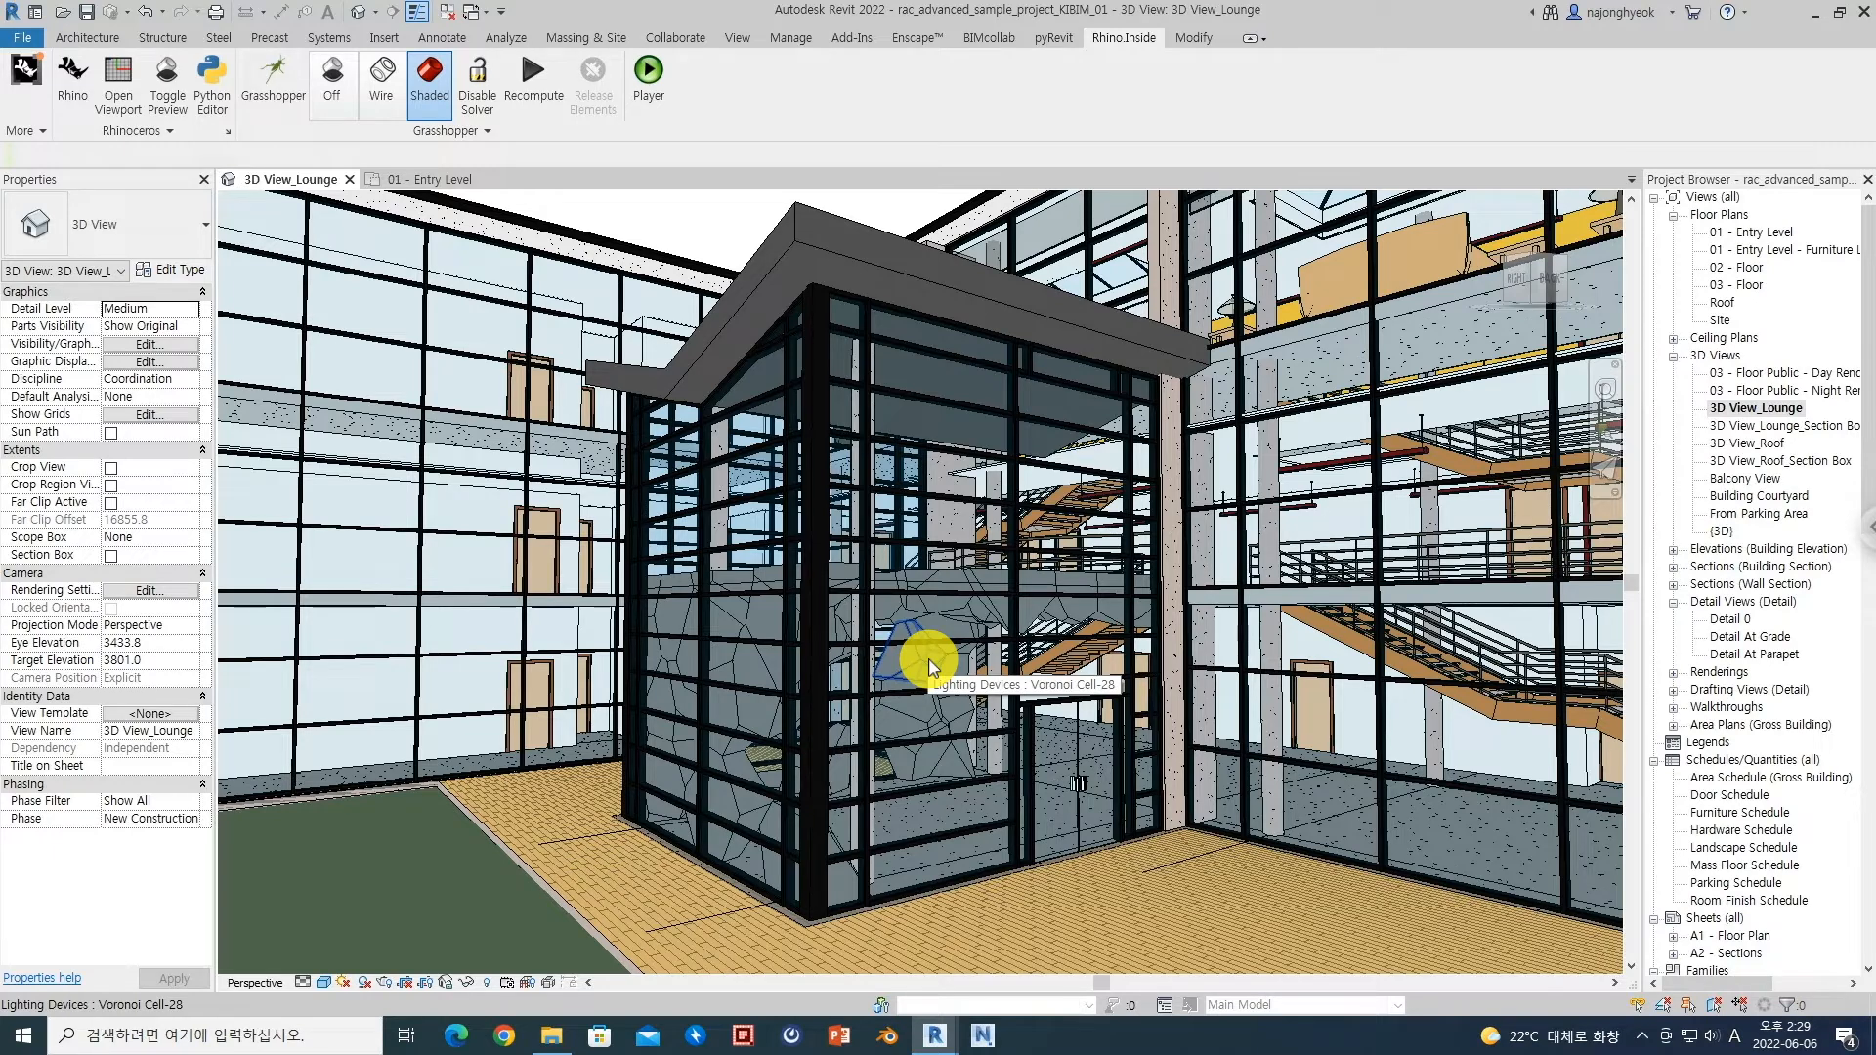
left_click(955, 615)
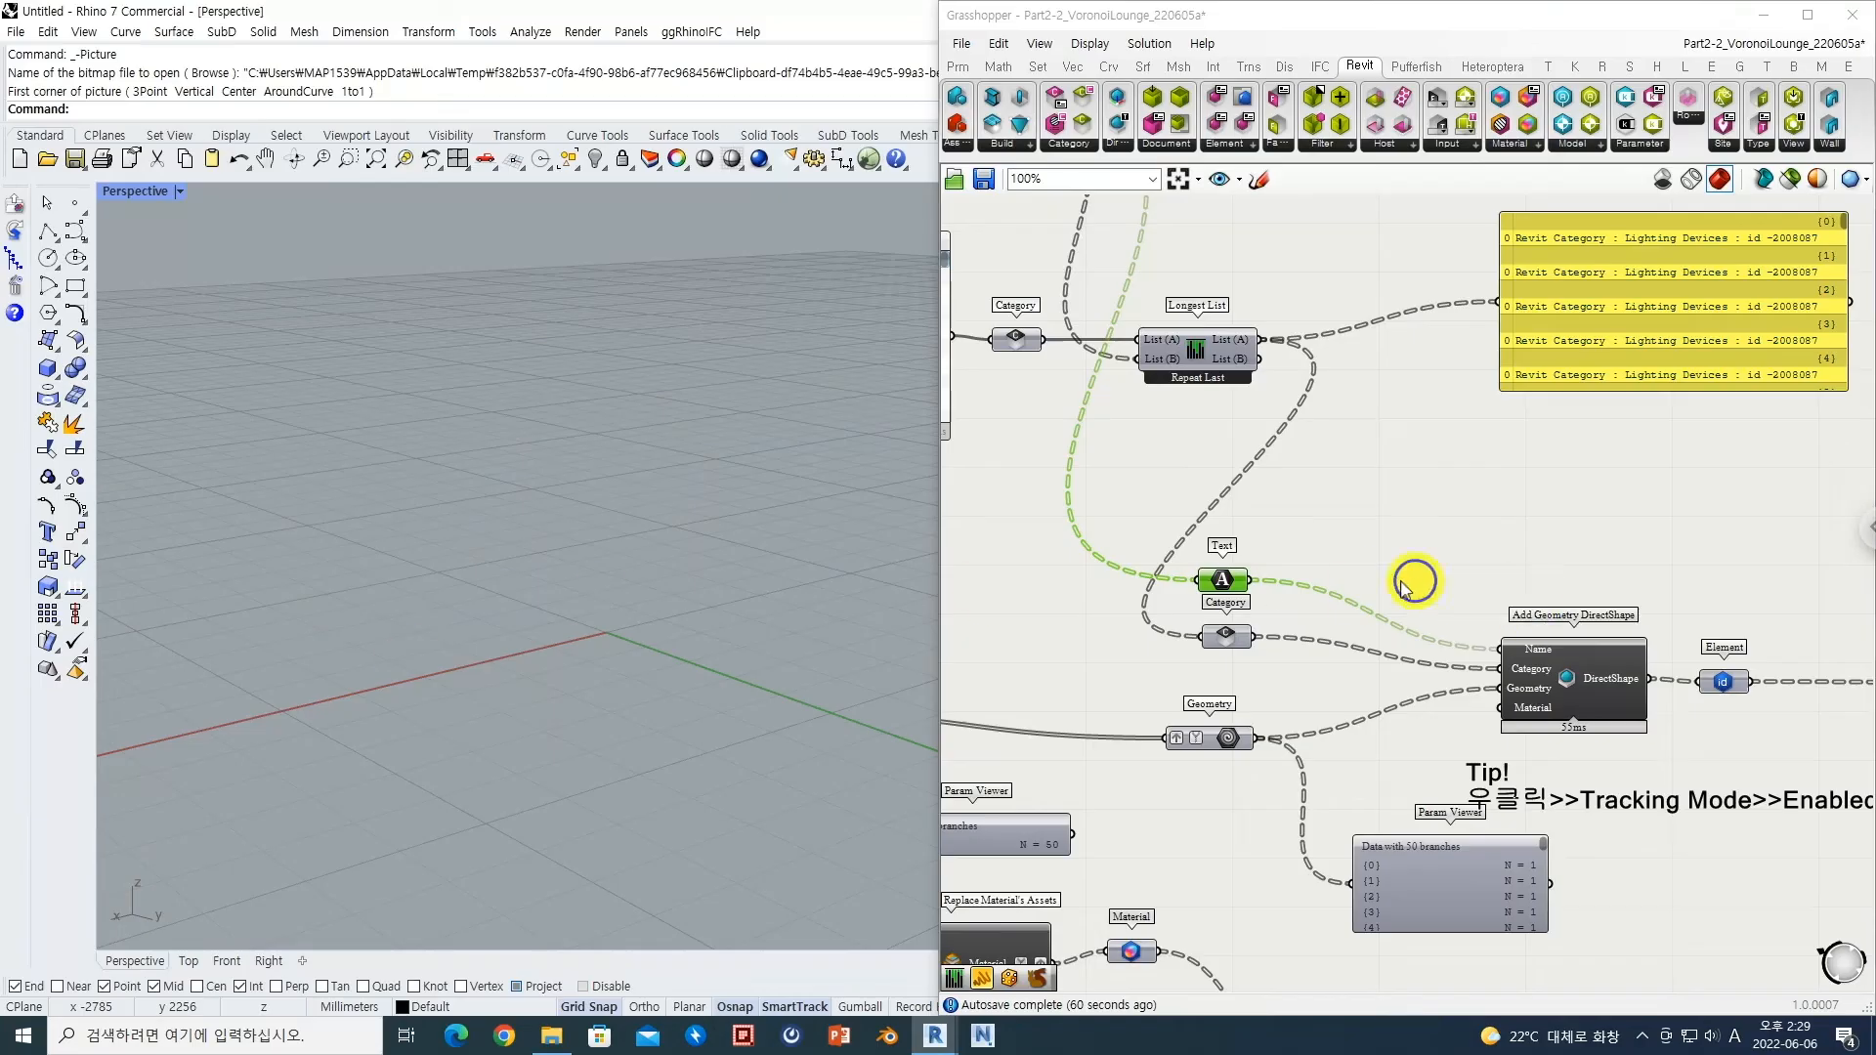
Step: Return to Grasshopper and inspect the data structure of the Element parameter fed by Add Geometry DirectShape
right_click(1324, 582)
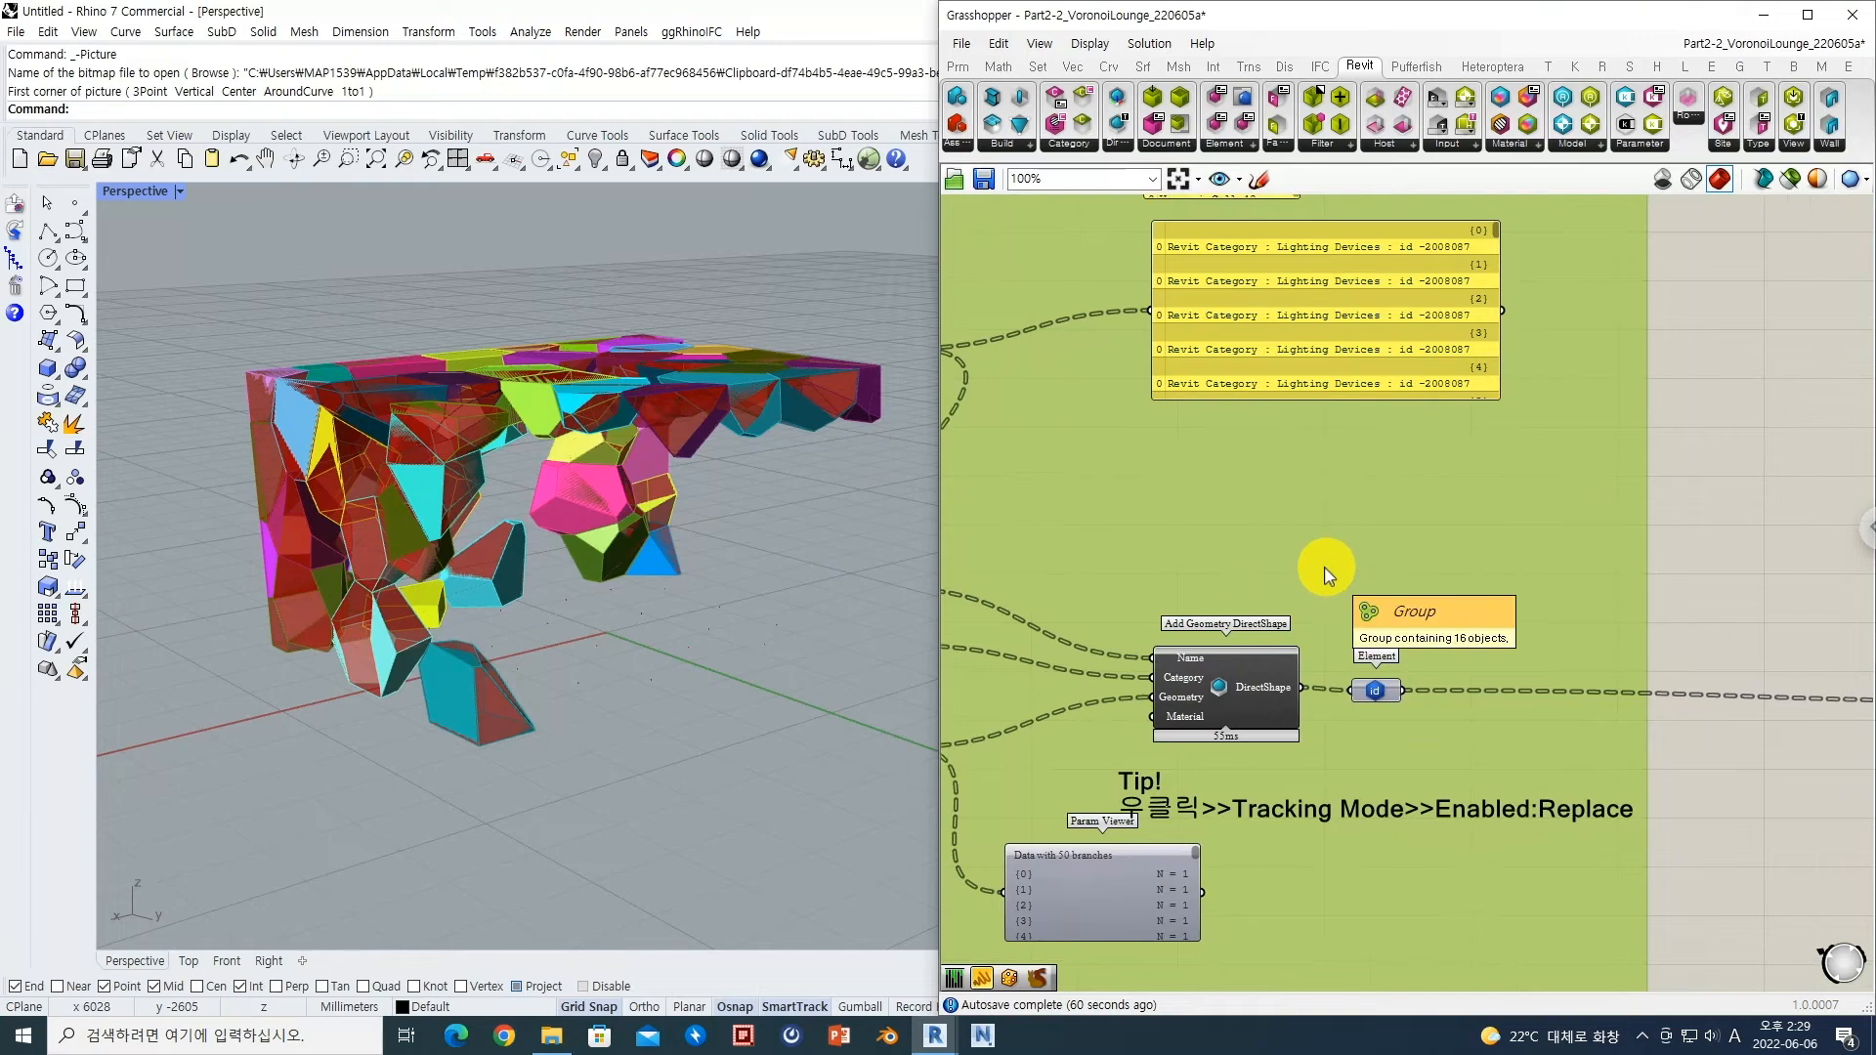
scroll(1344, 570, "down", 2)
left_click(1550, 572)
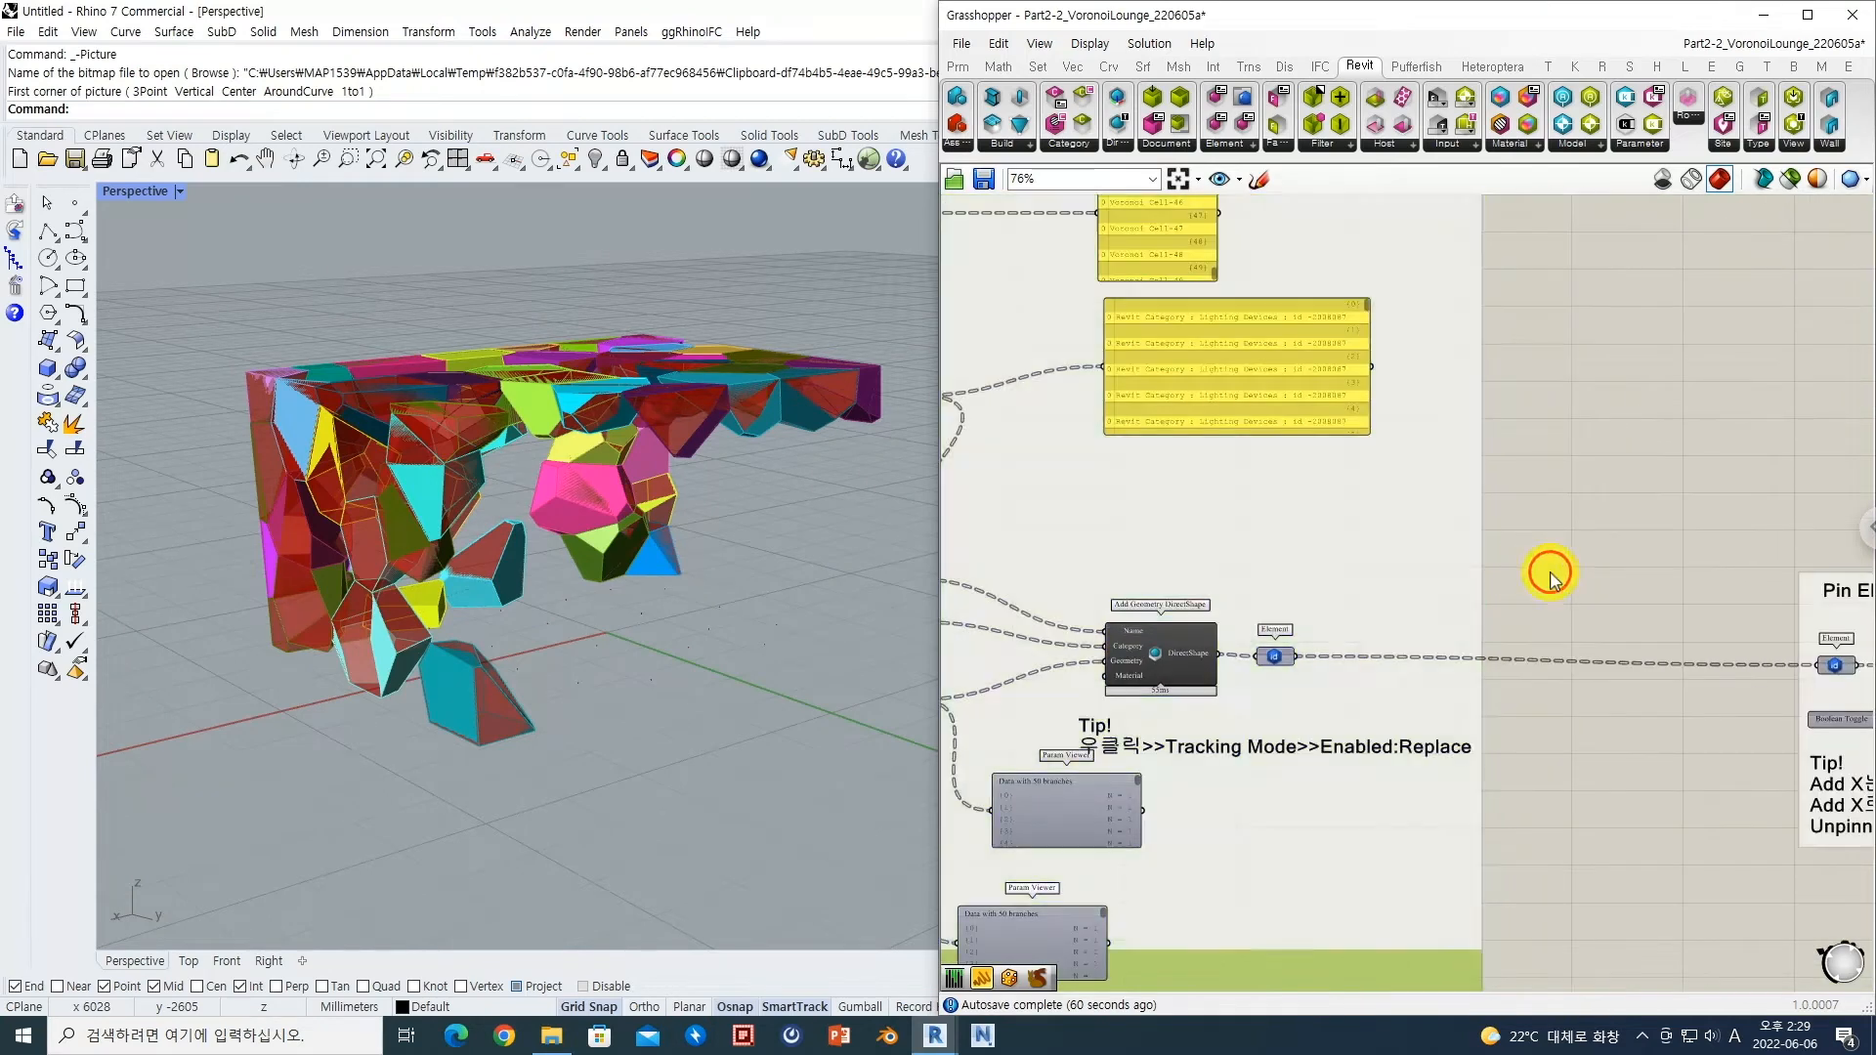
right_click_drag(1581, 594, 1495, 595)
mouse_move(1205, 666)
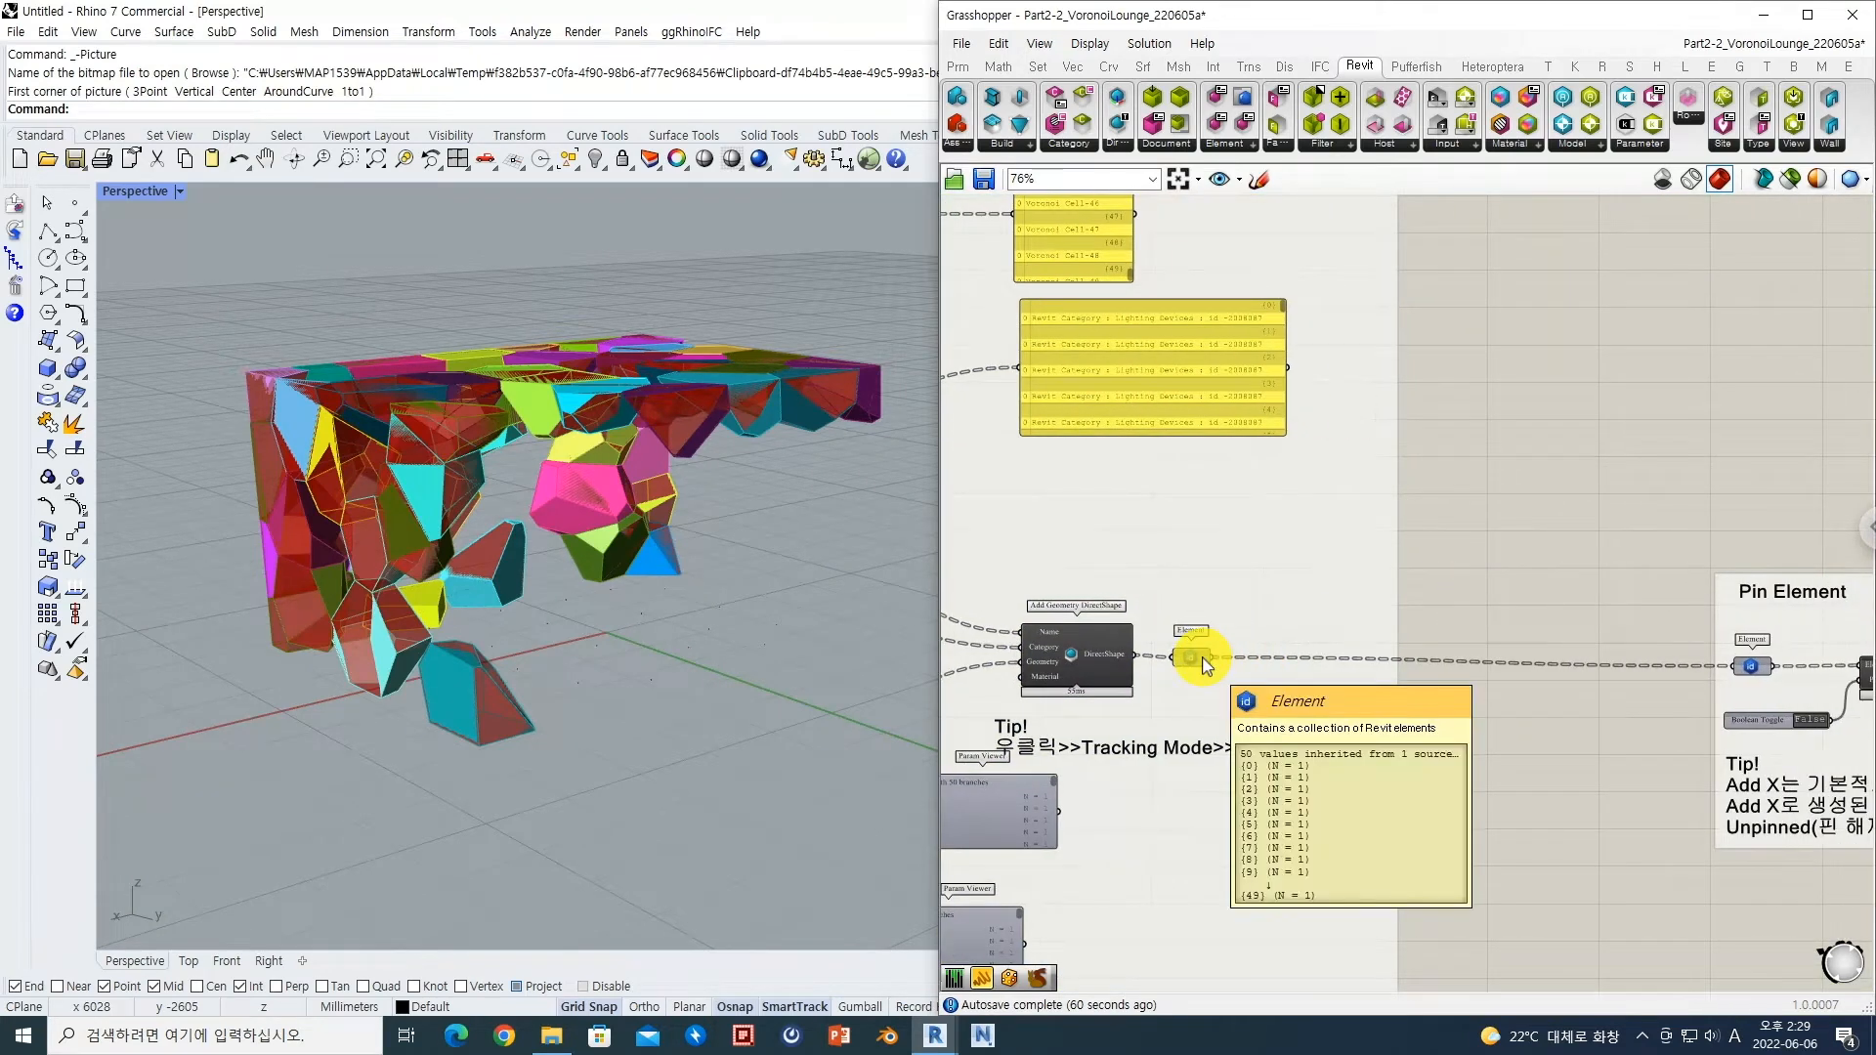
Step: Examine the Pin Element group, its Element source and its Pinned input, and check a Voronoi cell's pin state in Revit
right_click_drag(1713, 574, 1304, 555)
right_click_drag(1416, 525, 1218, 489)
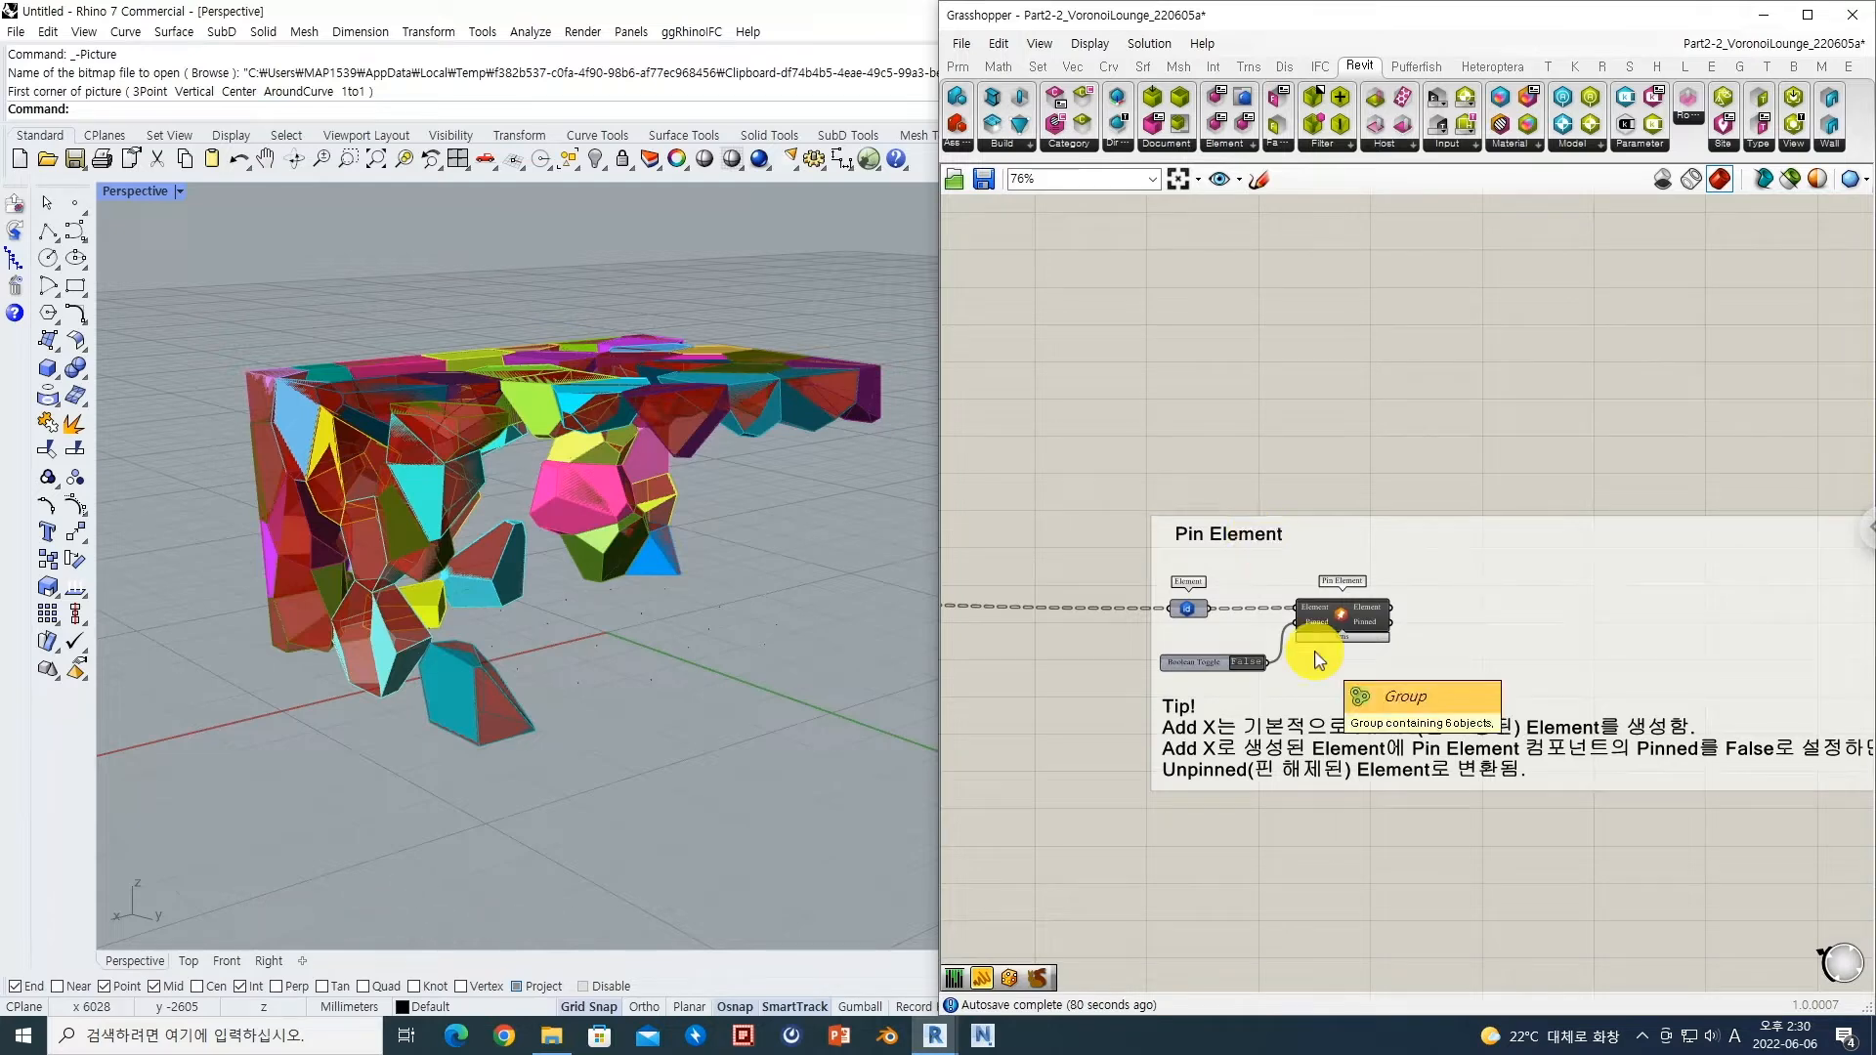
right_click_drag(1113, 653, 1593, 620)
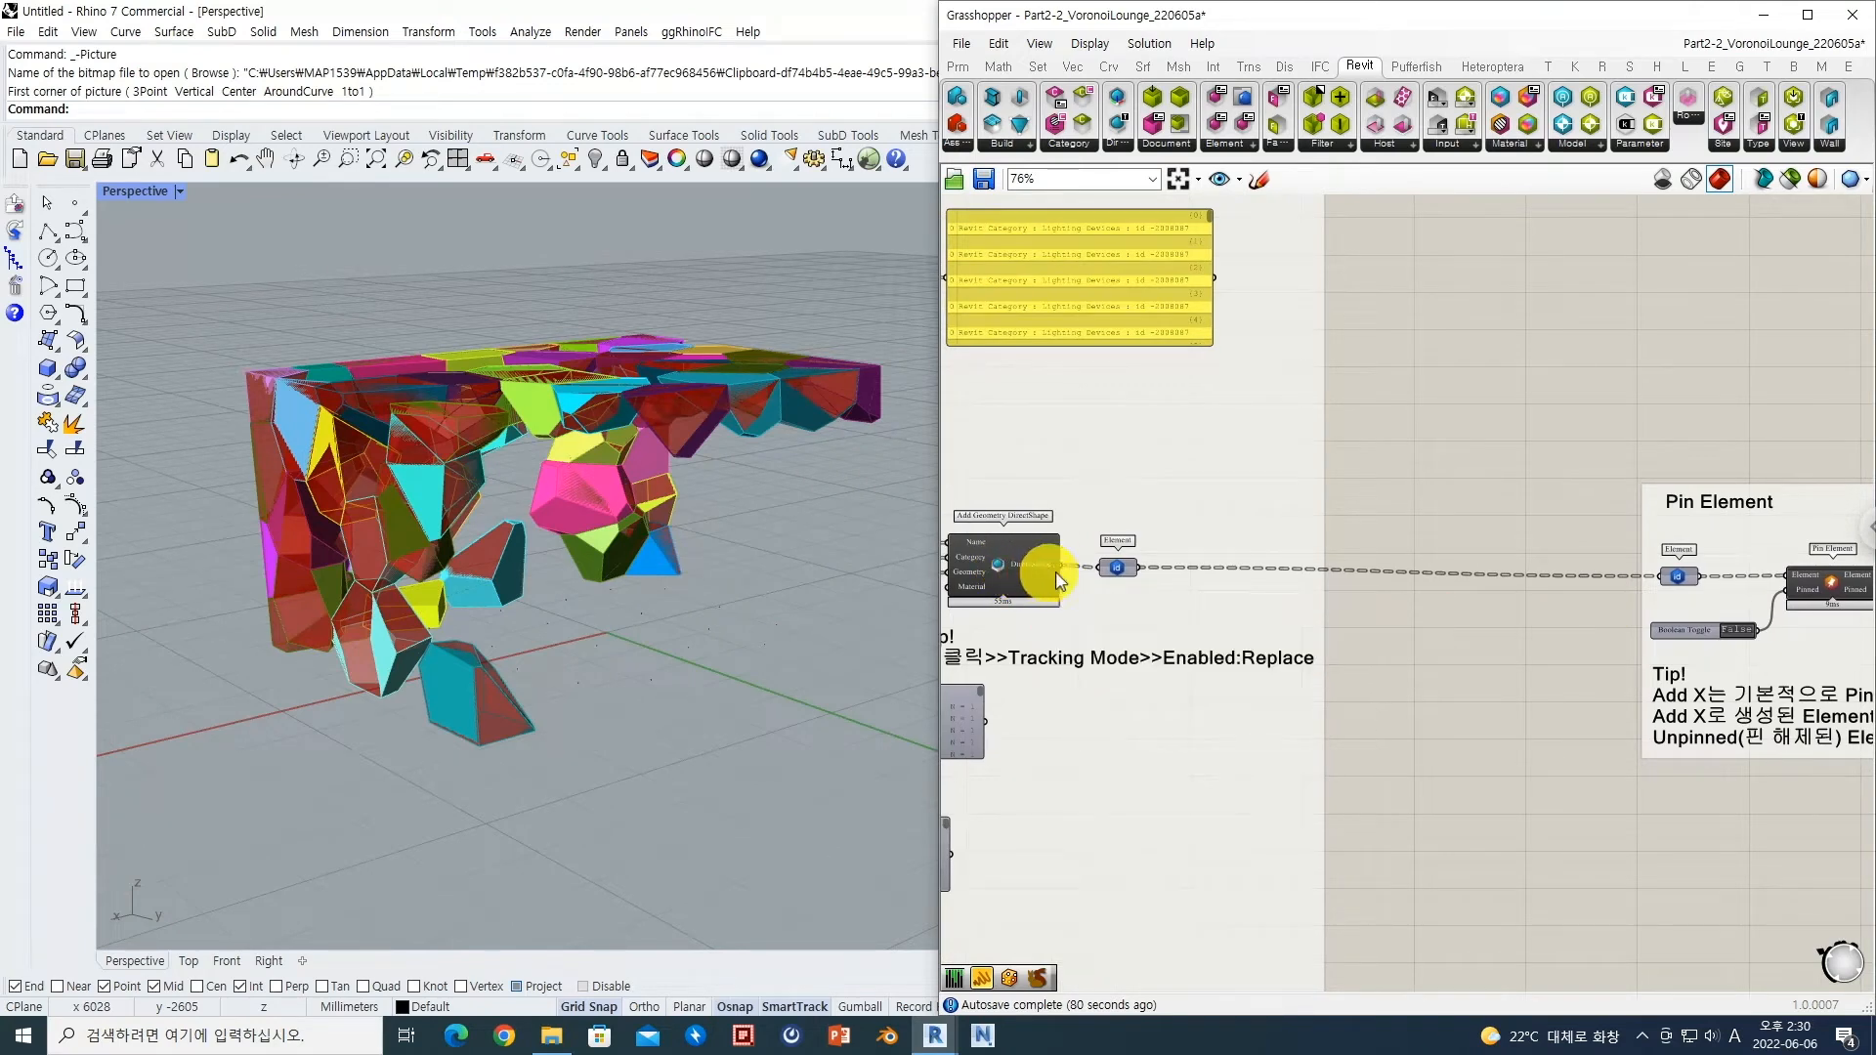
mouse_move(1112, 575)
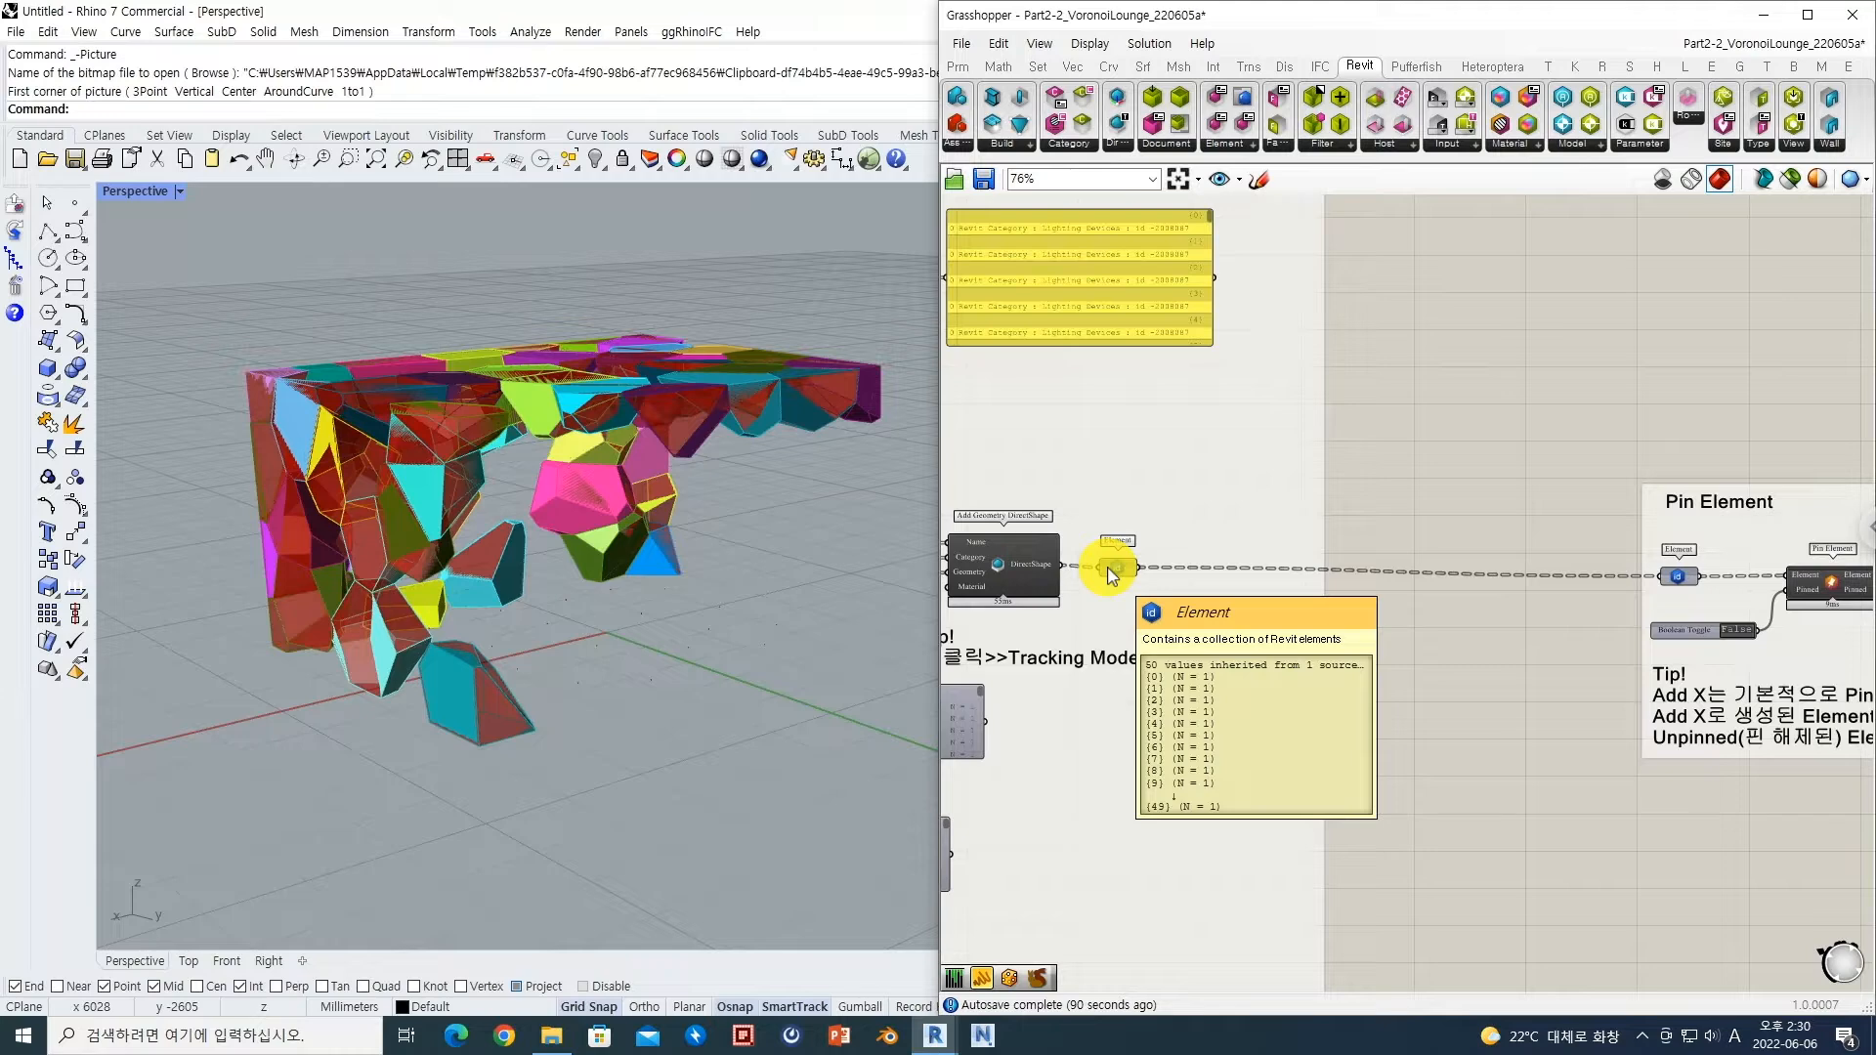
right_click_drag(1461, 545, 1263, 562)
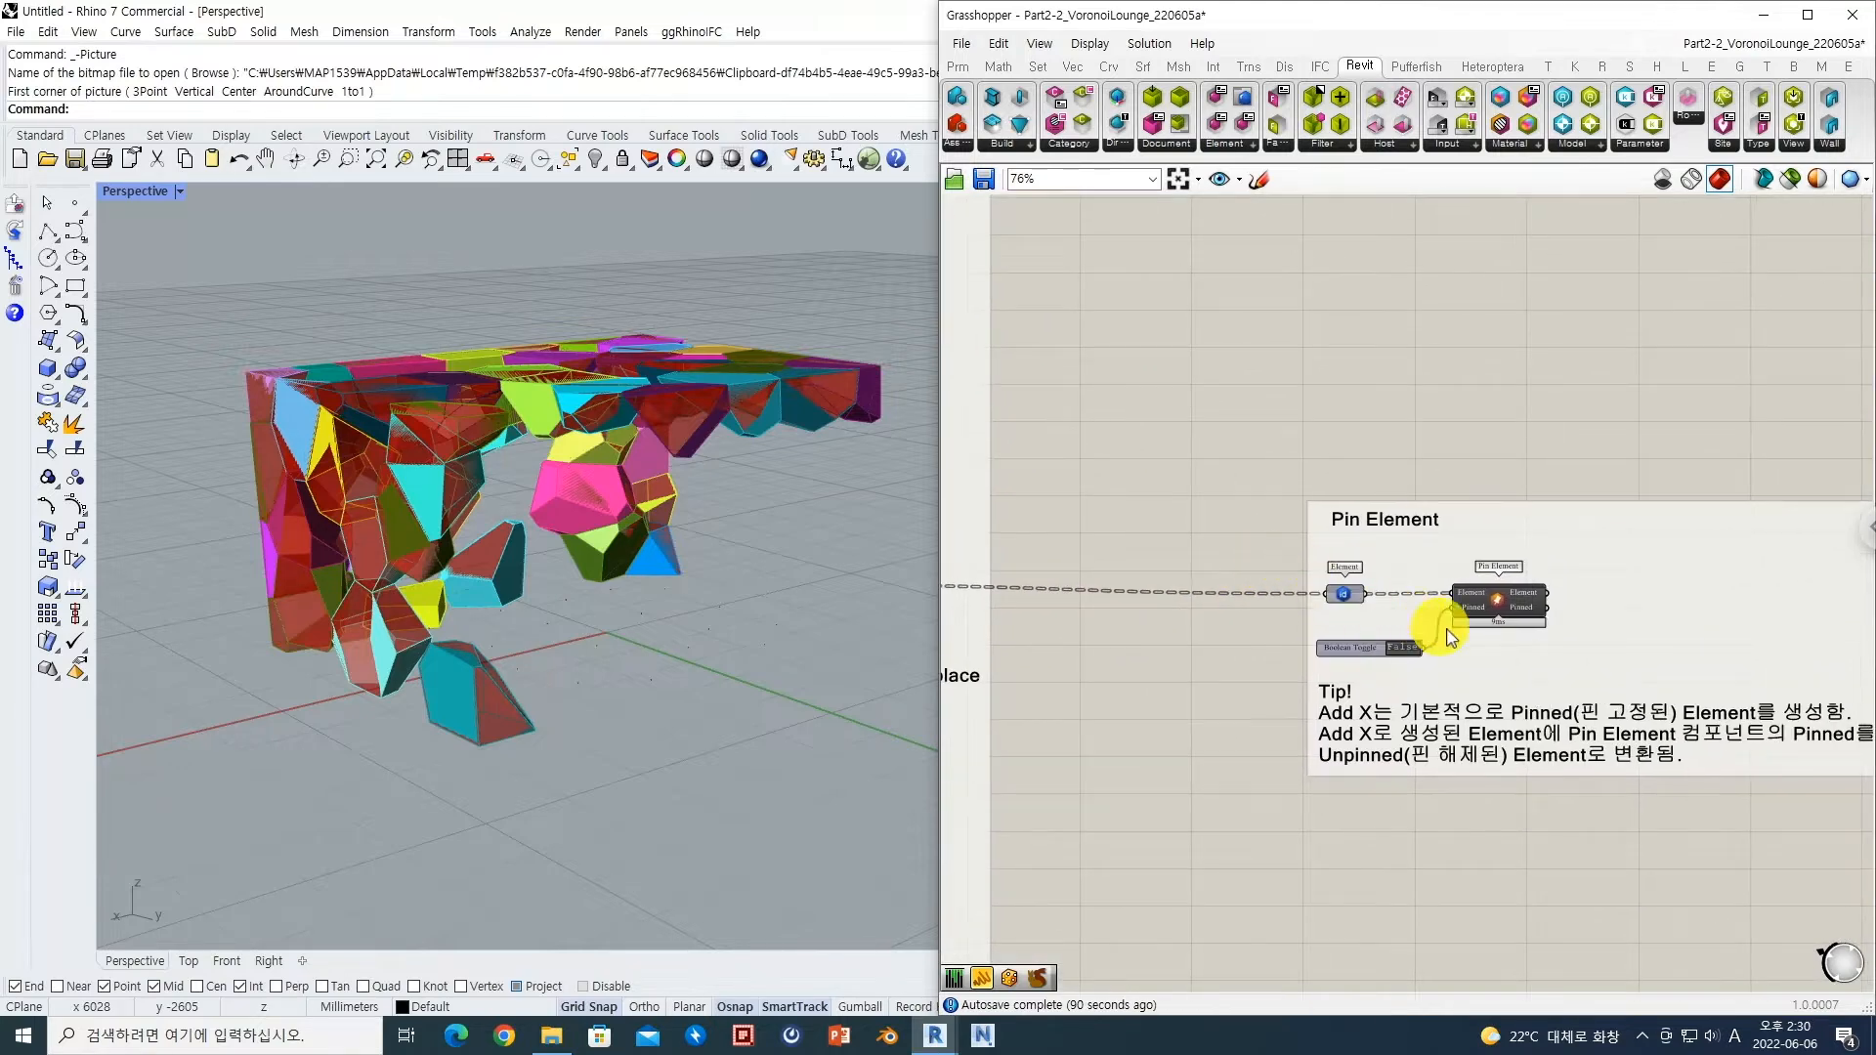
scroll(1449, 637, "up", 2)
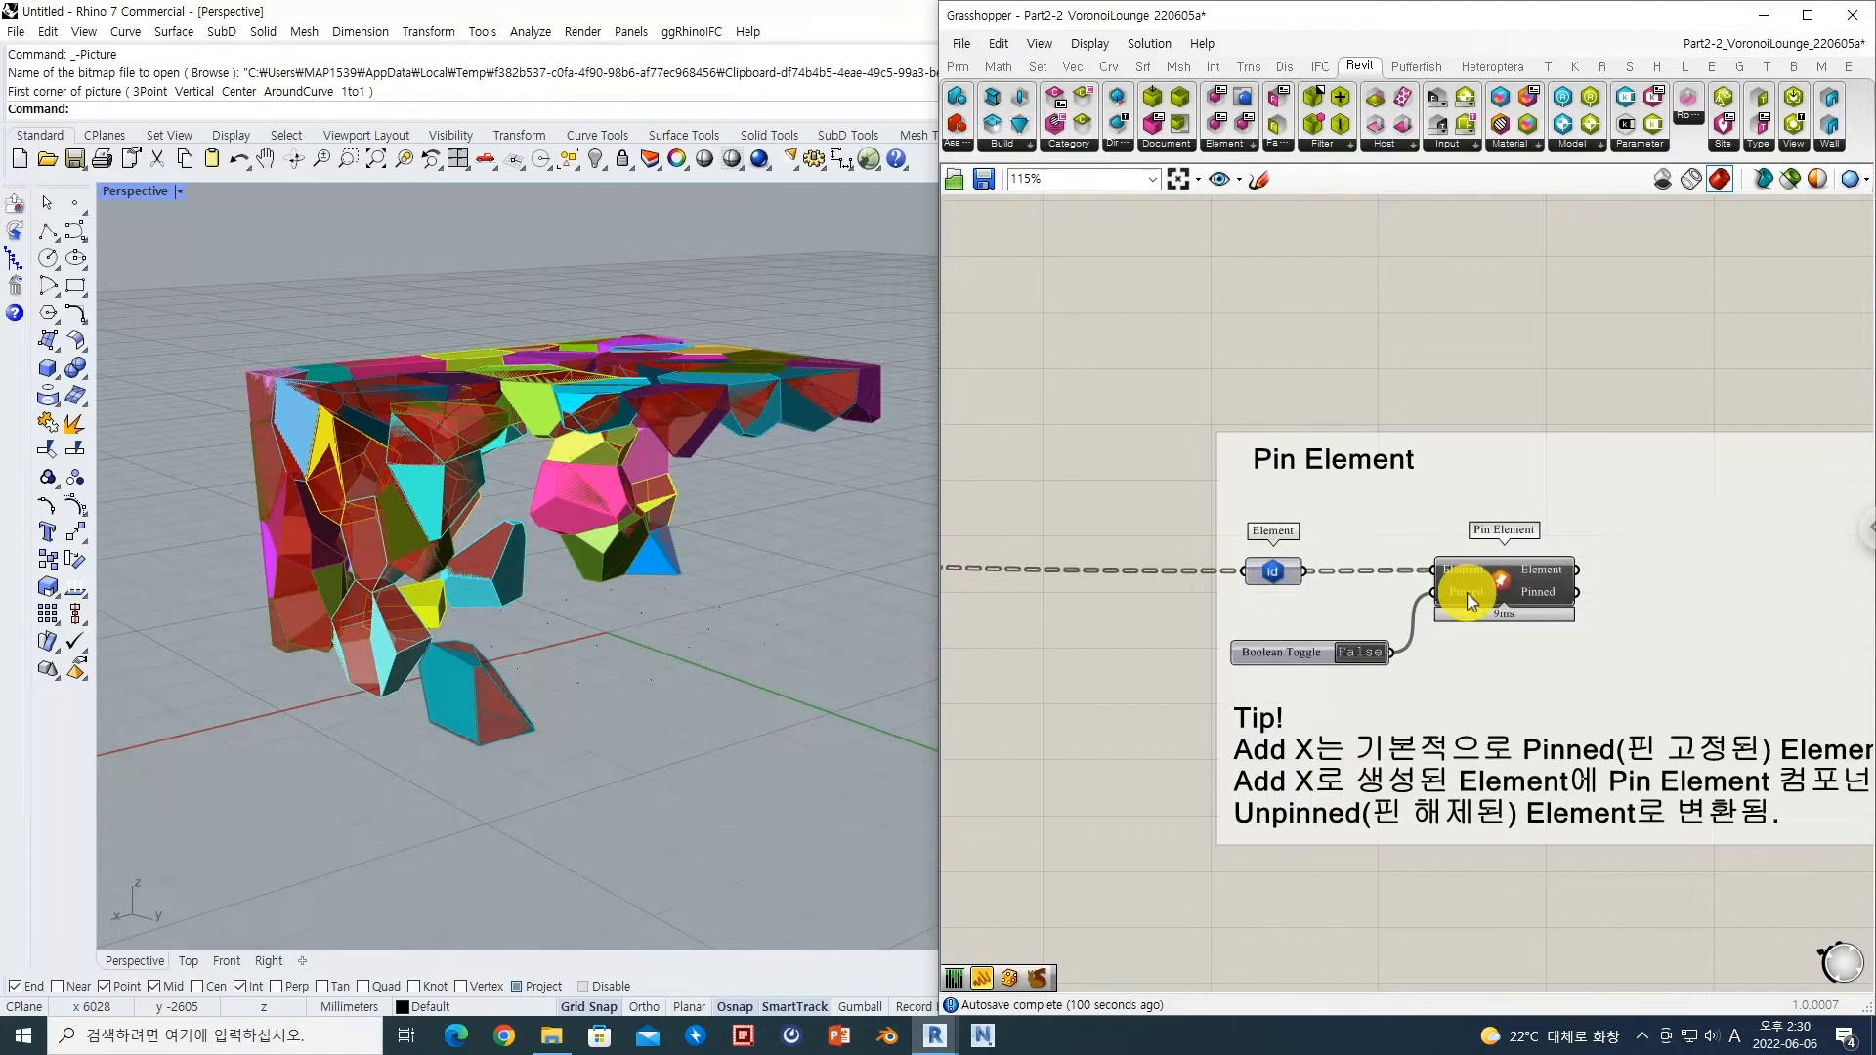
mouse_move(1471, 600)
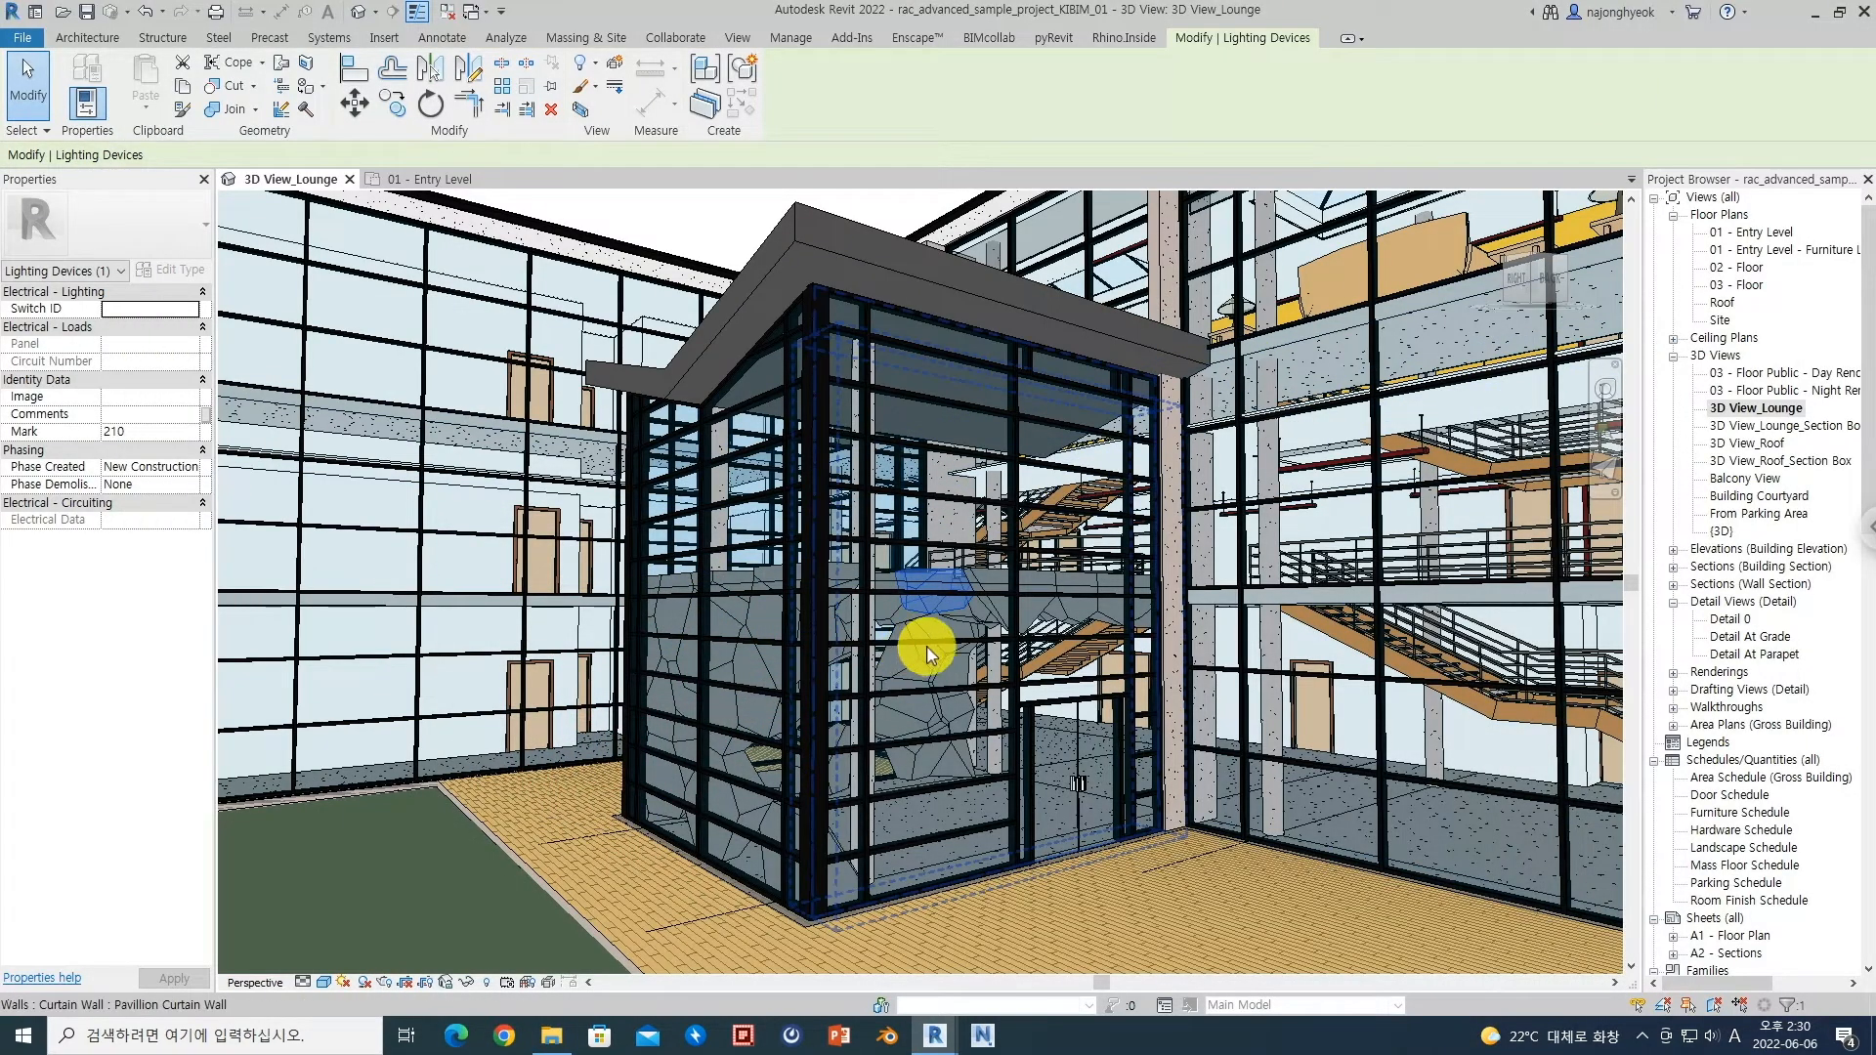
left_click(925, 664)
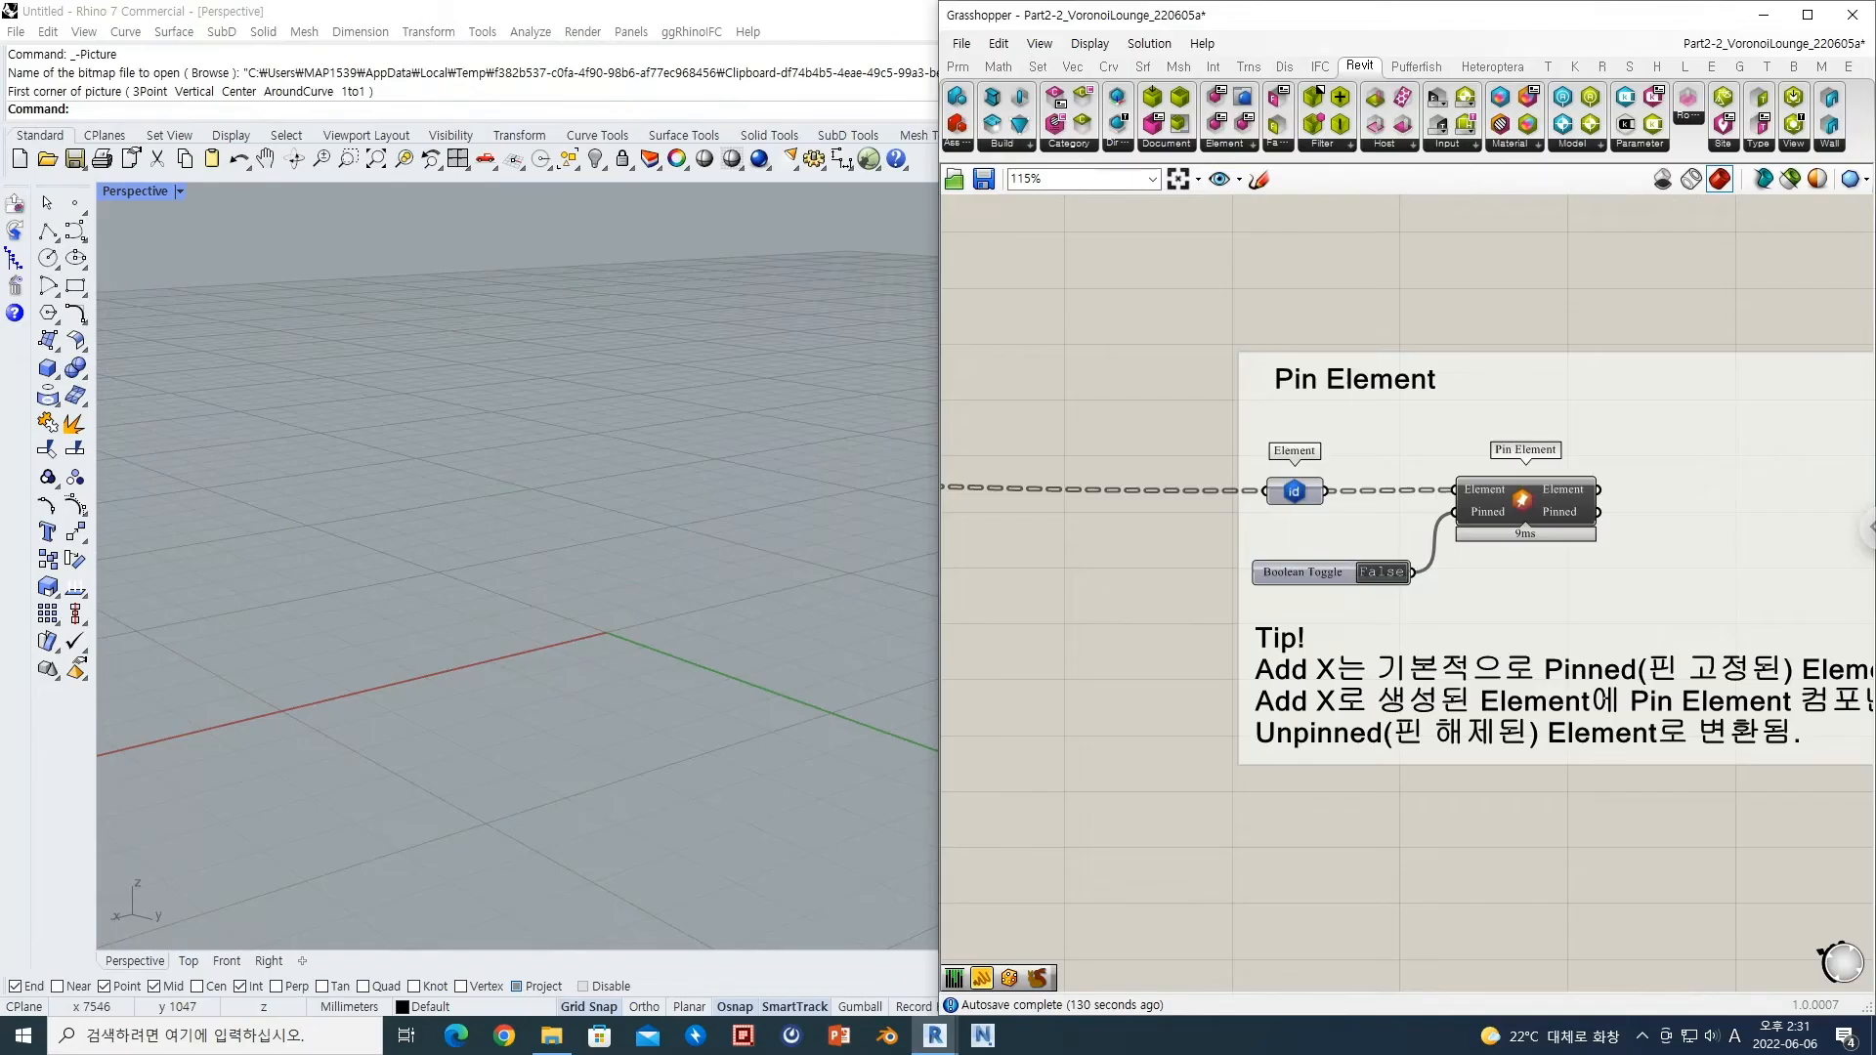
Step: Return to the Add Geometry DirectShape group, select its component, and examine the Replace Material's Assets component and the Material wires
scroll(1177, 611, "down", 3)
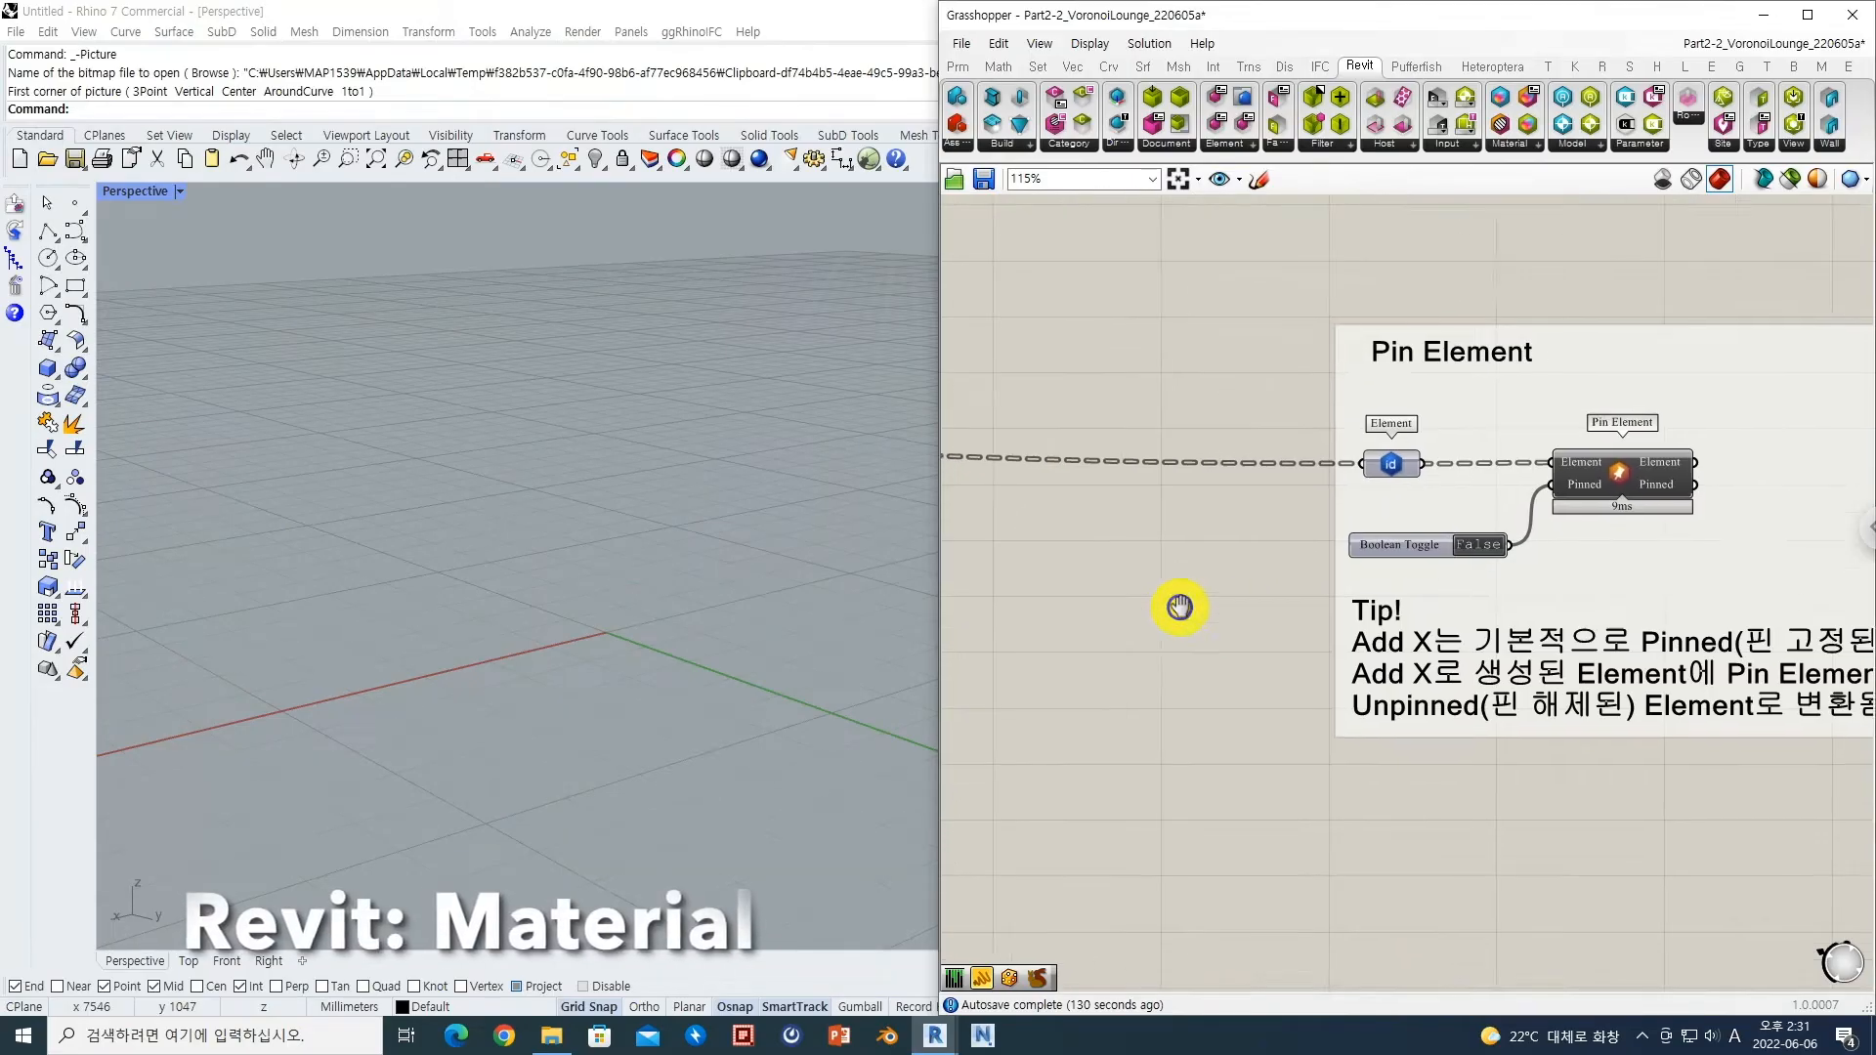
scroll(1182, 610, "down", 4)
right_click_drag(1155, 625, 1526, 594)
right_click_drag(1160, 599, 1562, 494)
right_click_drag(1274, 593, 1441, 557)
scroll(1441, 558, "down", 3)
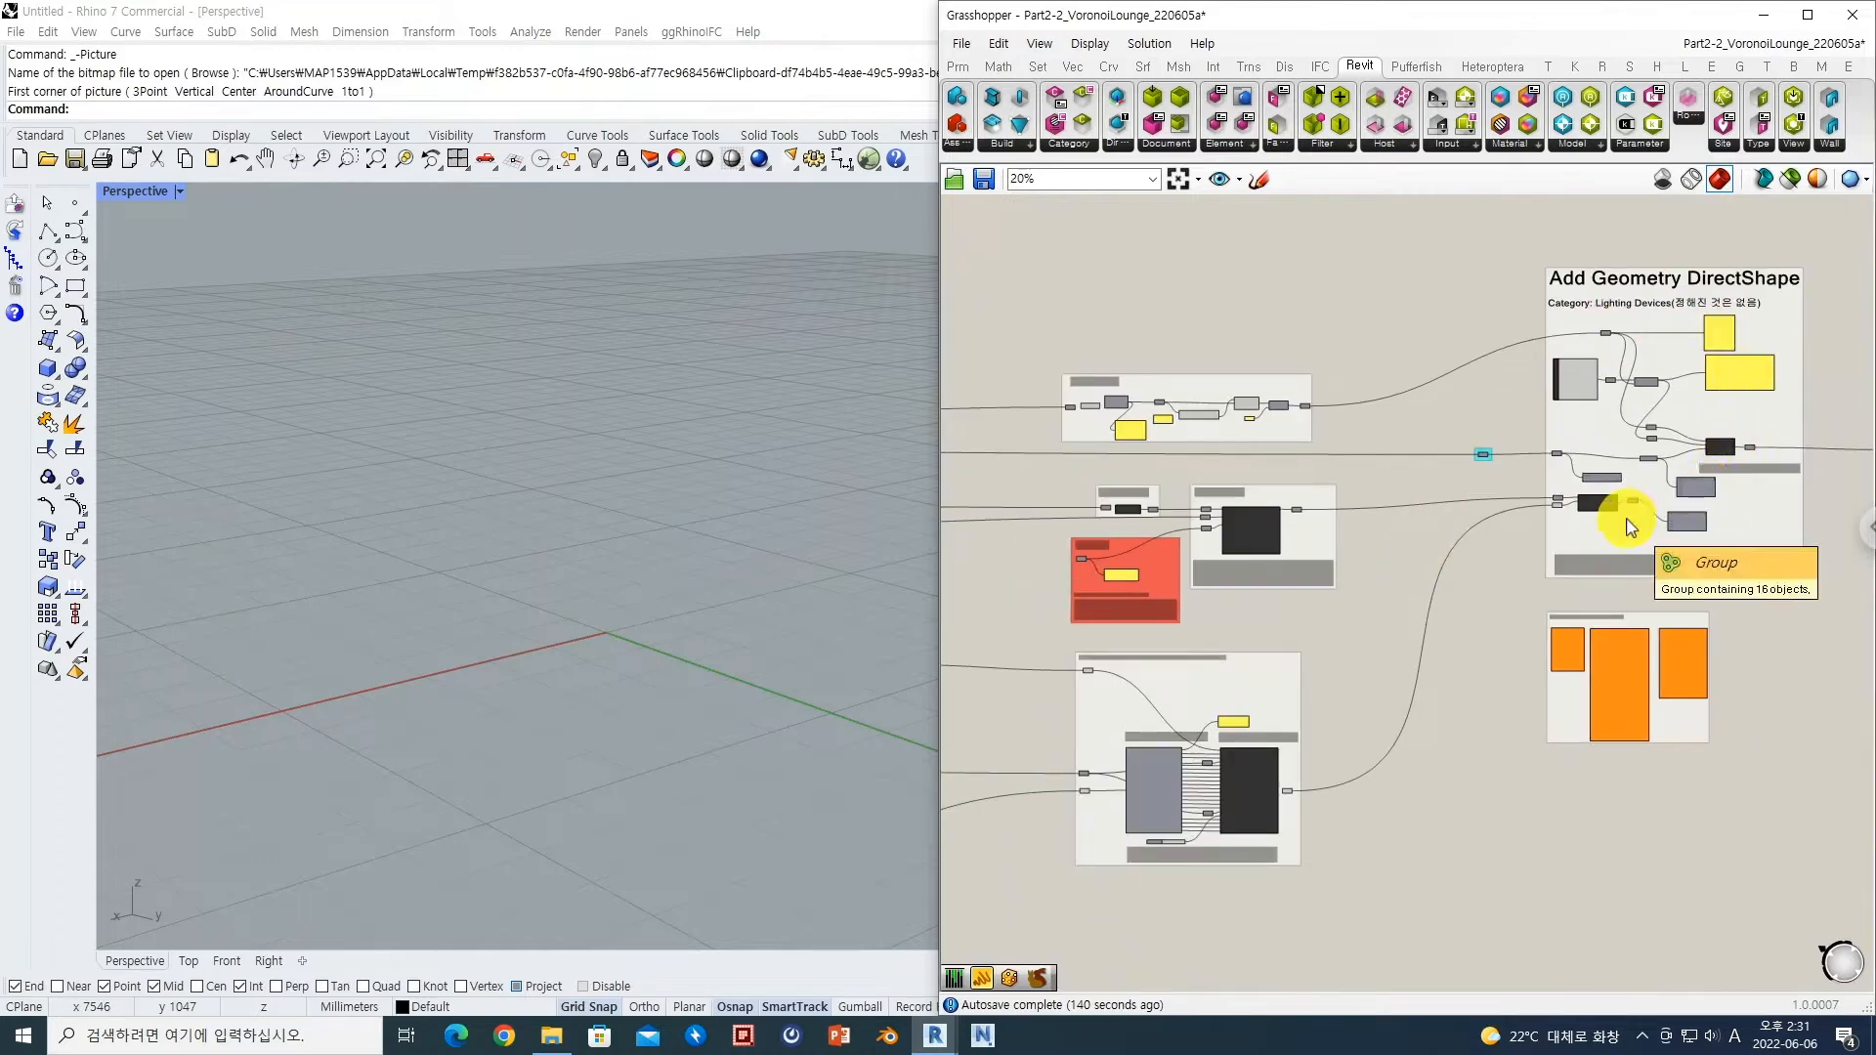
left_click(1720, 448)
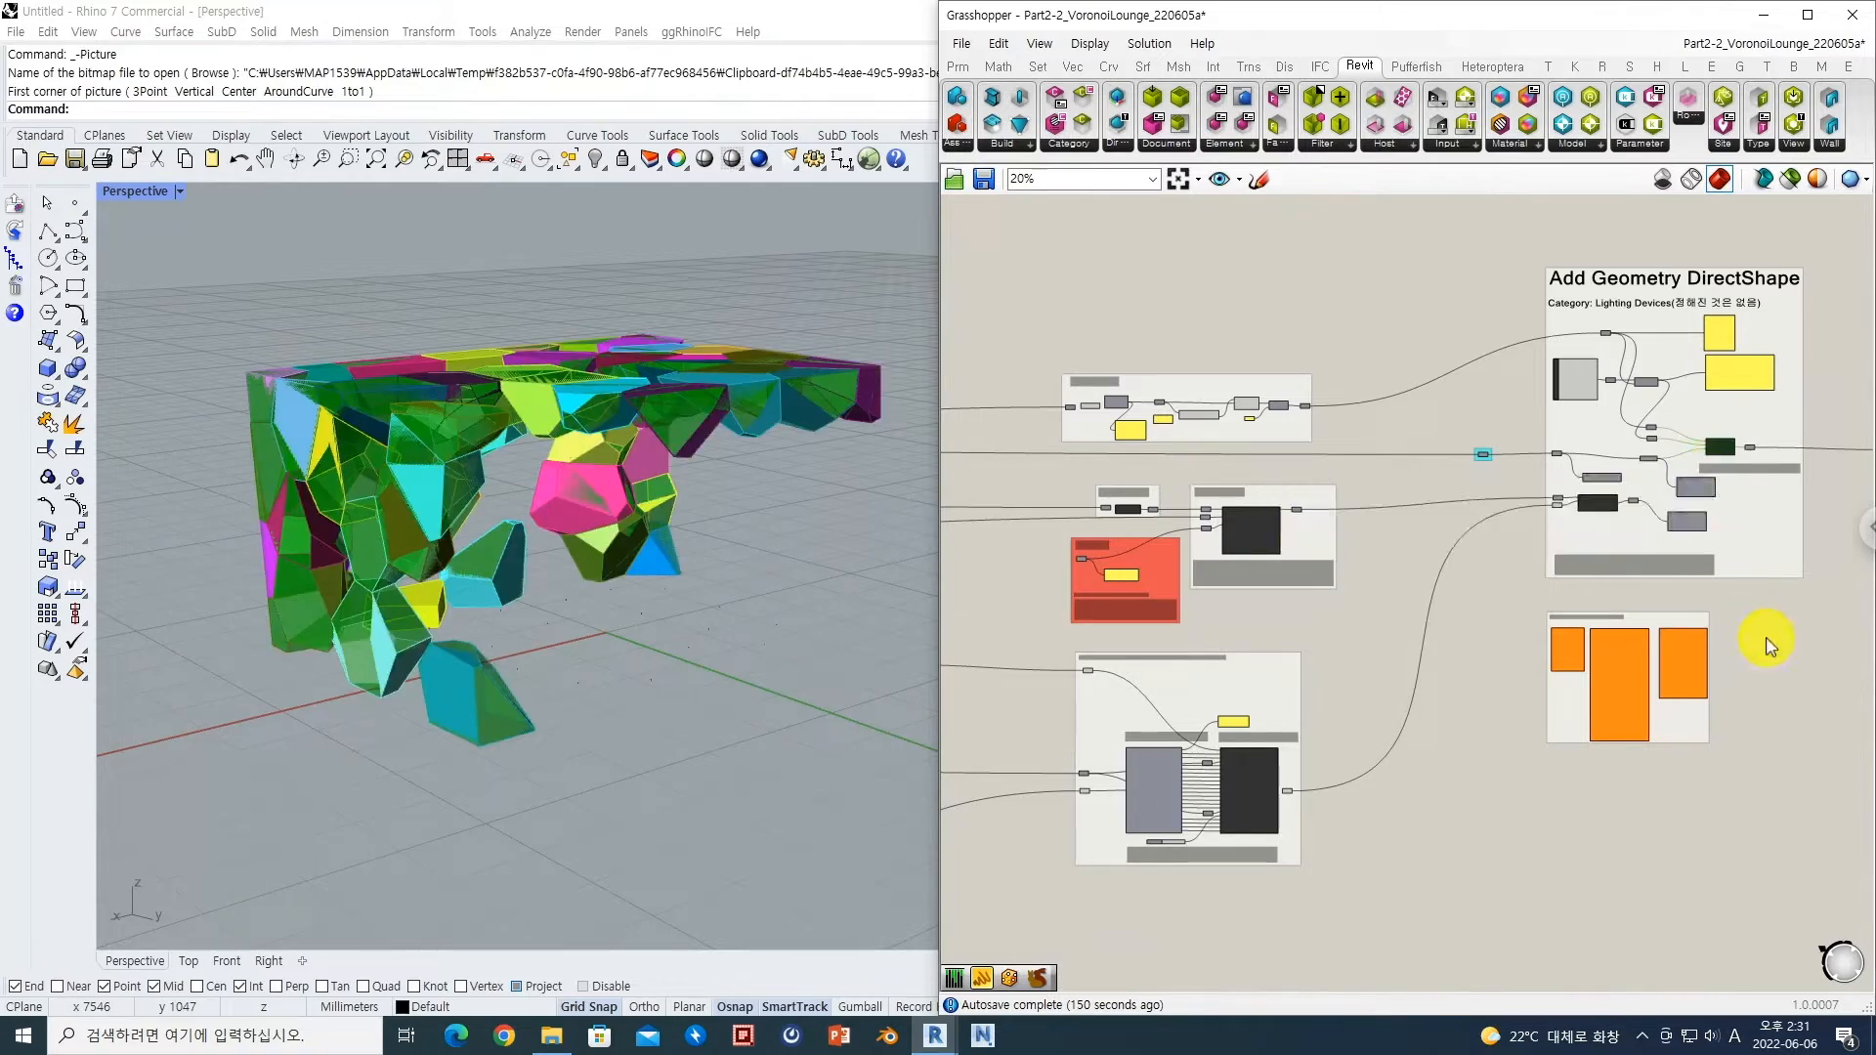
scroll(1683, 475, "up", 2)
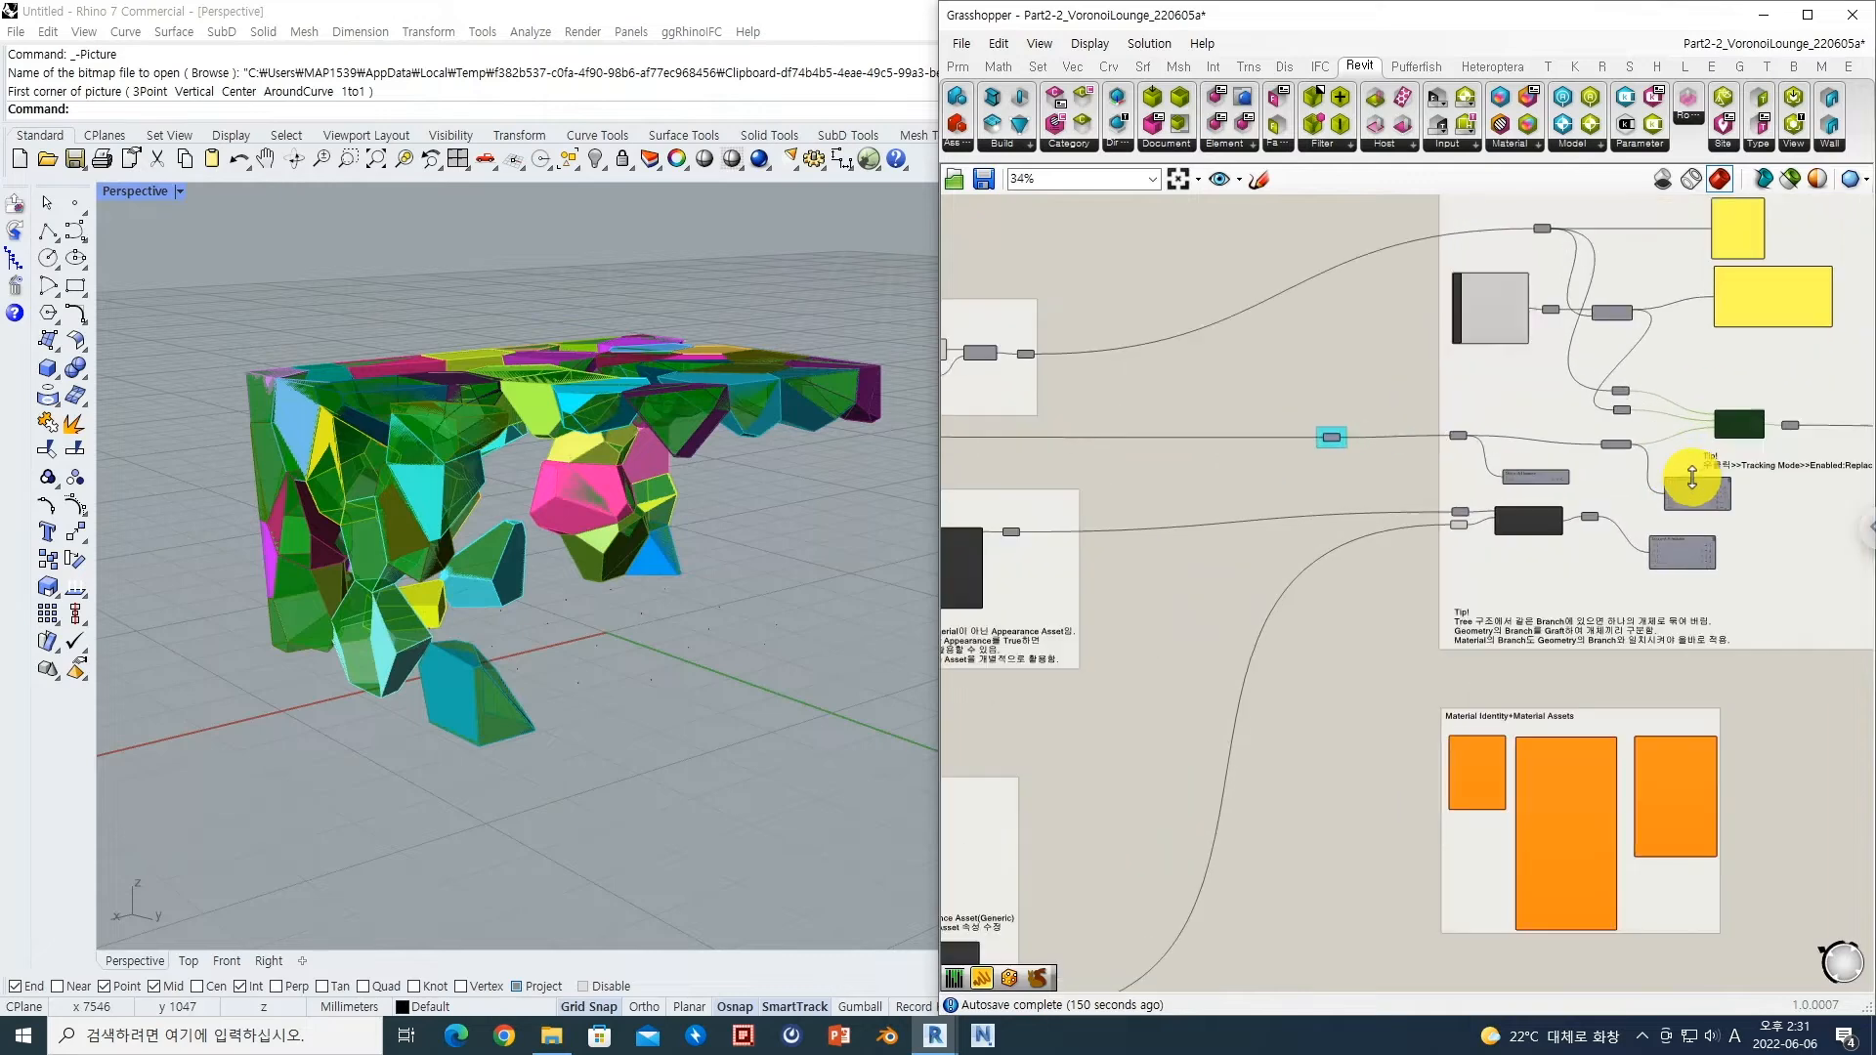
scroll(1626, 513, "up", 2)
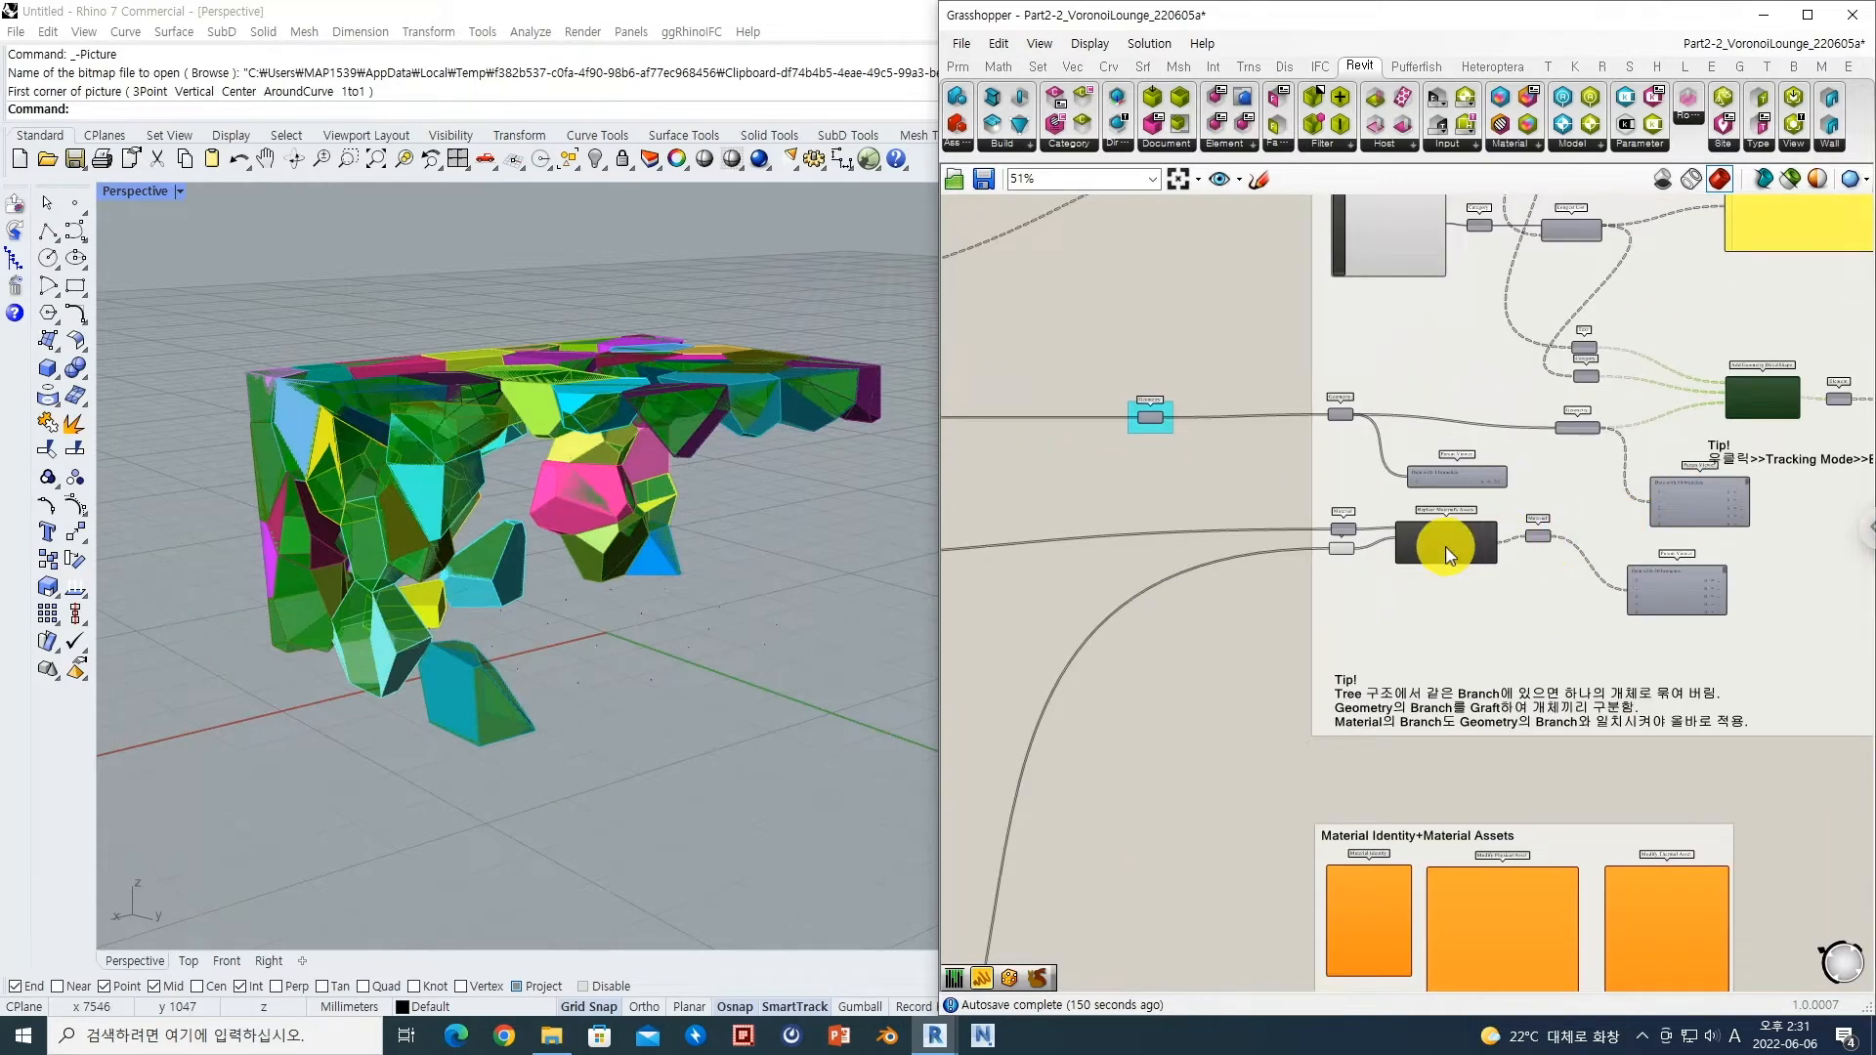
scroll(1423, 544, "down", 4)
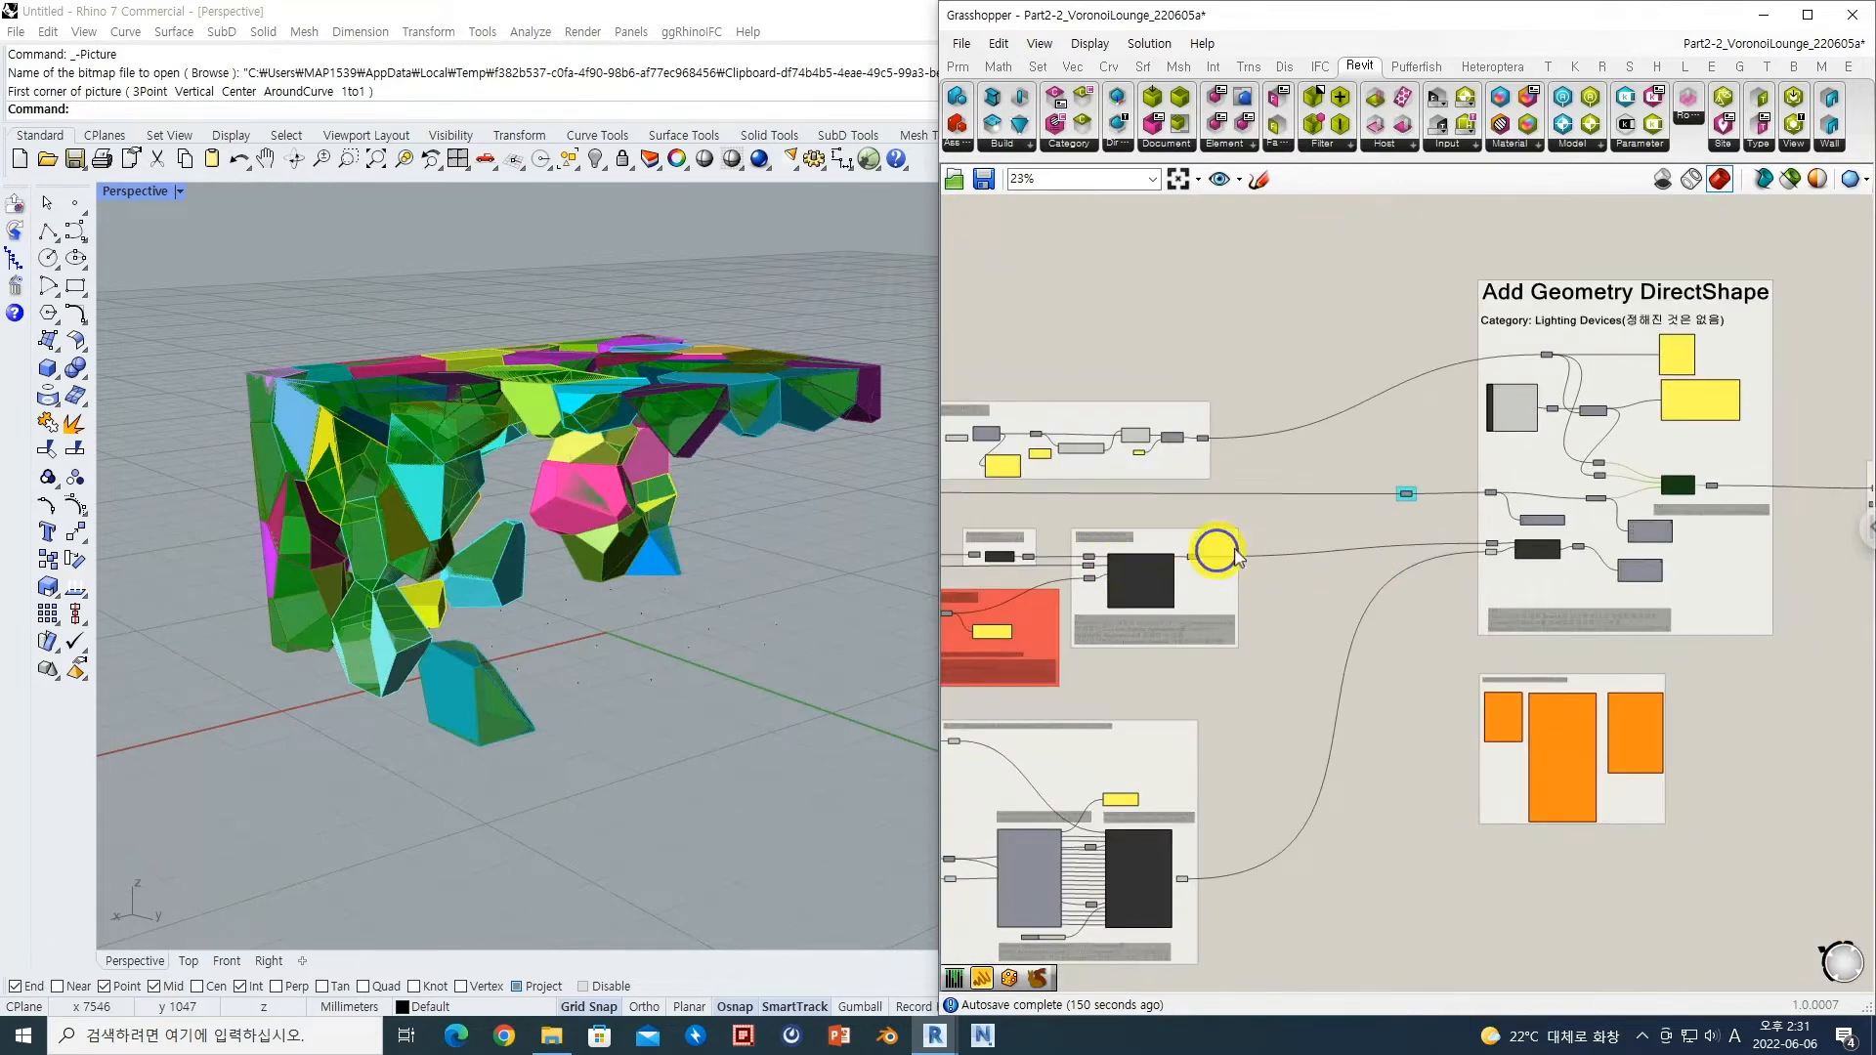
Step: Trace the material definition upstream through the naming groups to the Voronoi cells' Geometry and Colour group
right_click_drag(1134, 565, 1461, 519)
right_click_drag(1331, 519, 1449, 513)
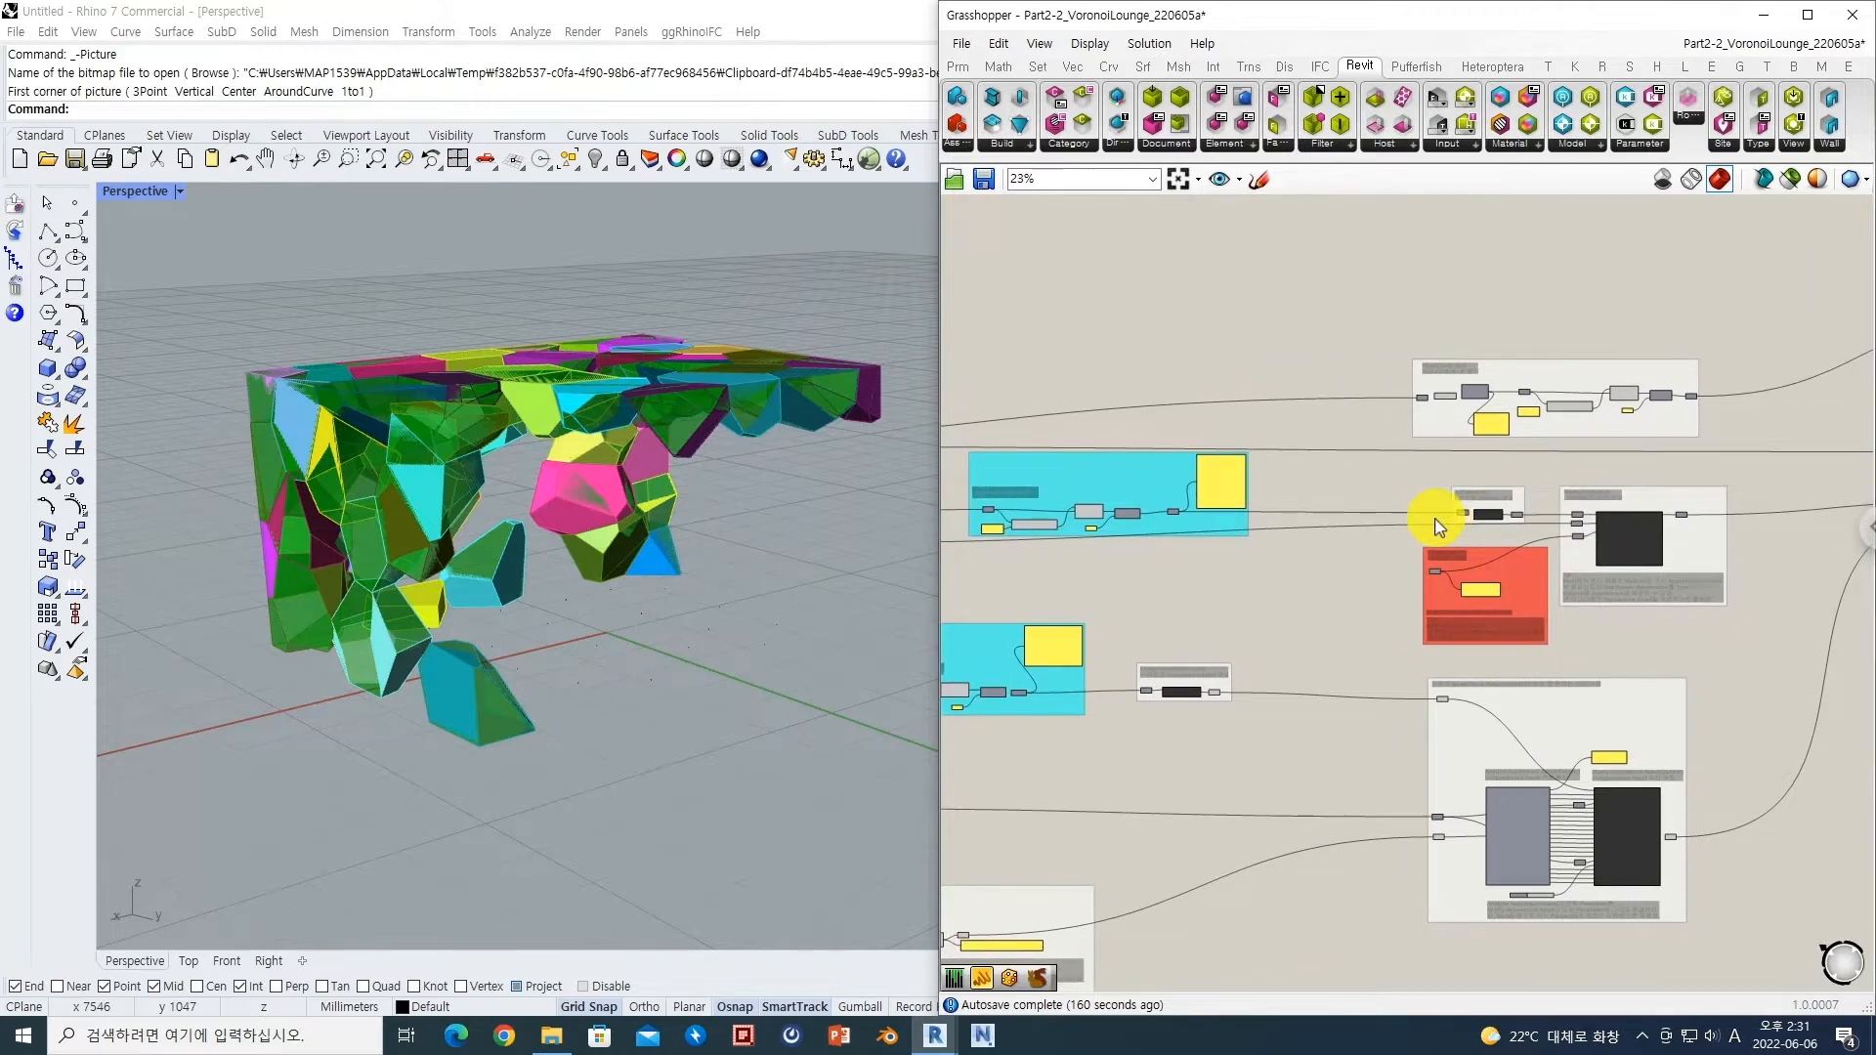
right_click_drag(1302, 524, 1441, 536)
scroll(1214, 543, "up", 3)
right_click_drag(1214, 531, 1495, 537)
right_click_drag(1167, 539, 1476, 595)
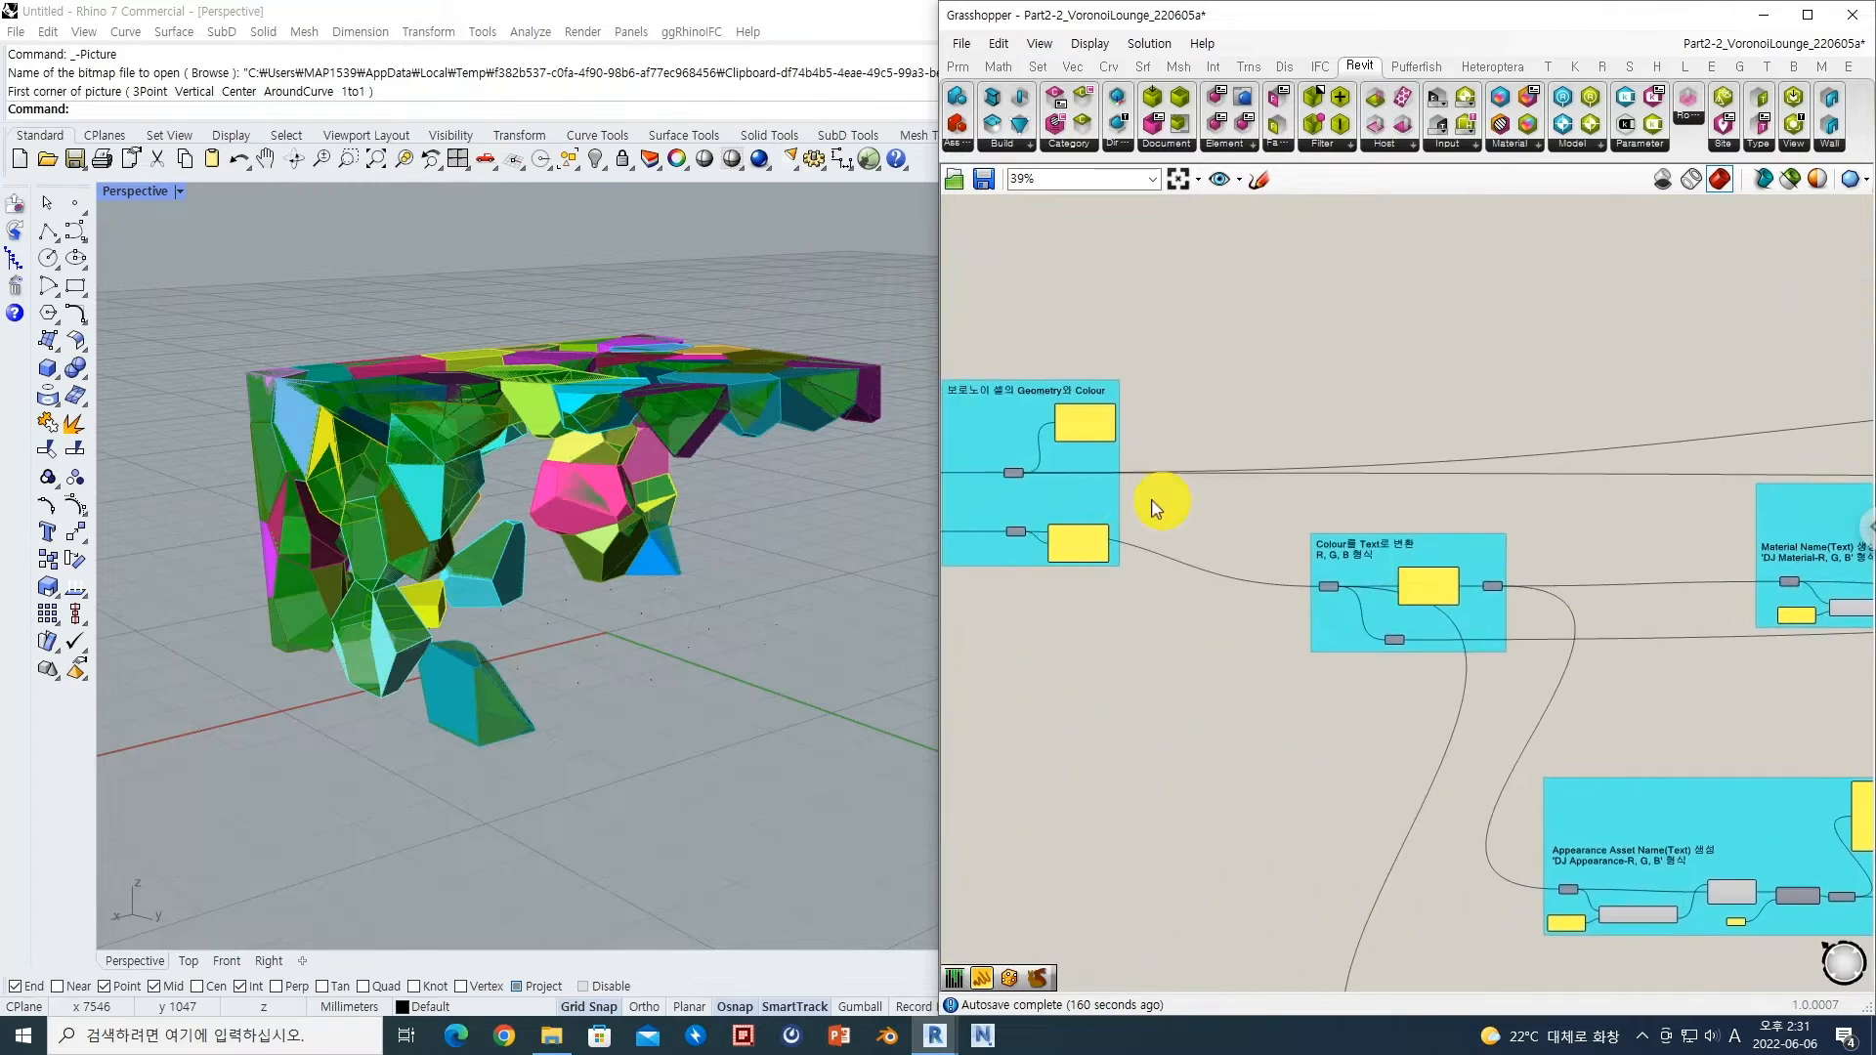
Step: Examine the Geometry and Colour parameters of the Voronoi cells and the group converting Colour to R,G,B text
right_click_drag(1201, 508, 1319, 533)
scroll(1172, 524, "up", 3)
right_click_drag(1187, 515, 1257, 523)
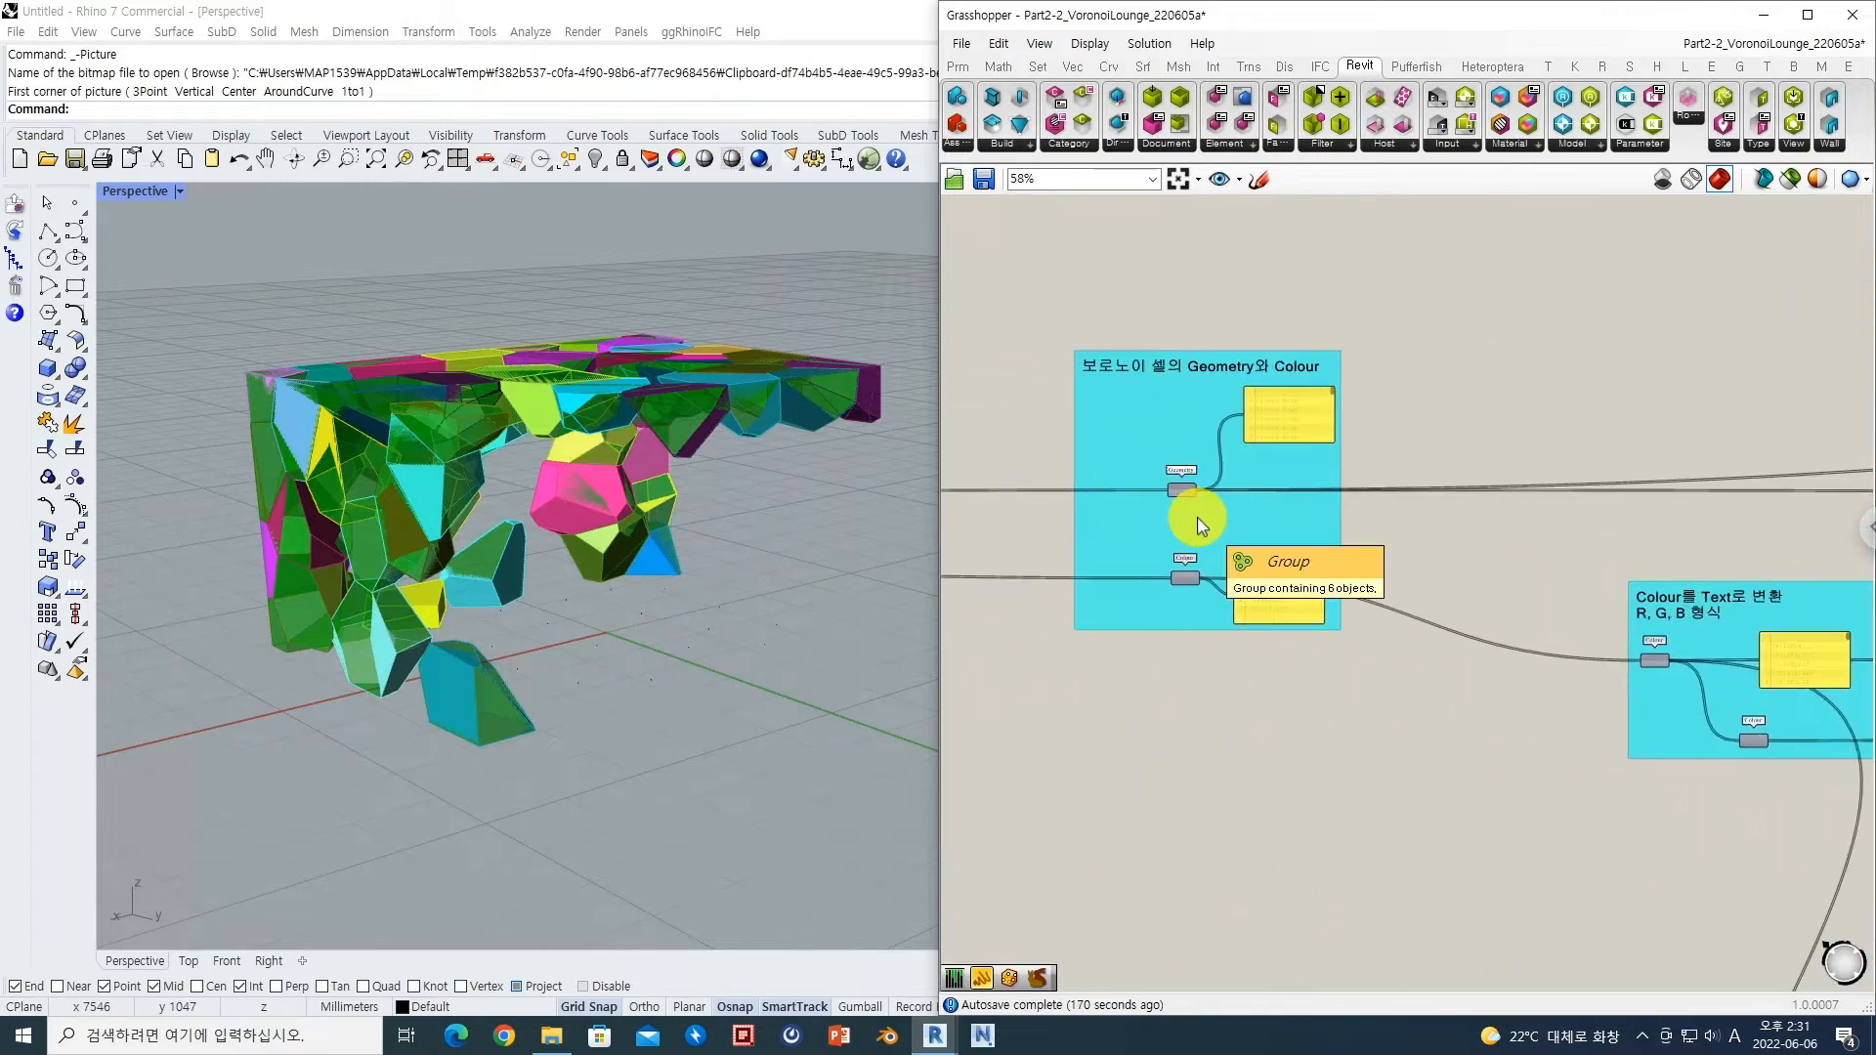
scroll(1165, 479, "up", 2)
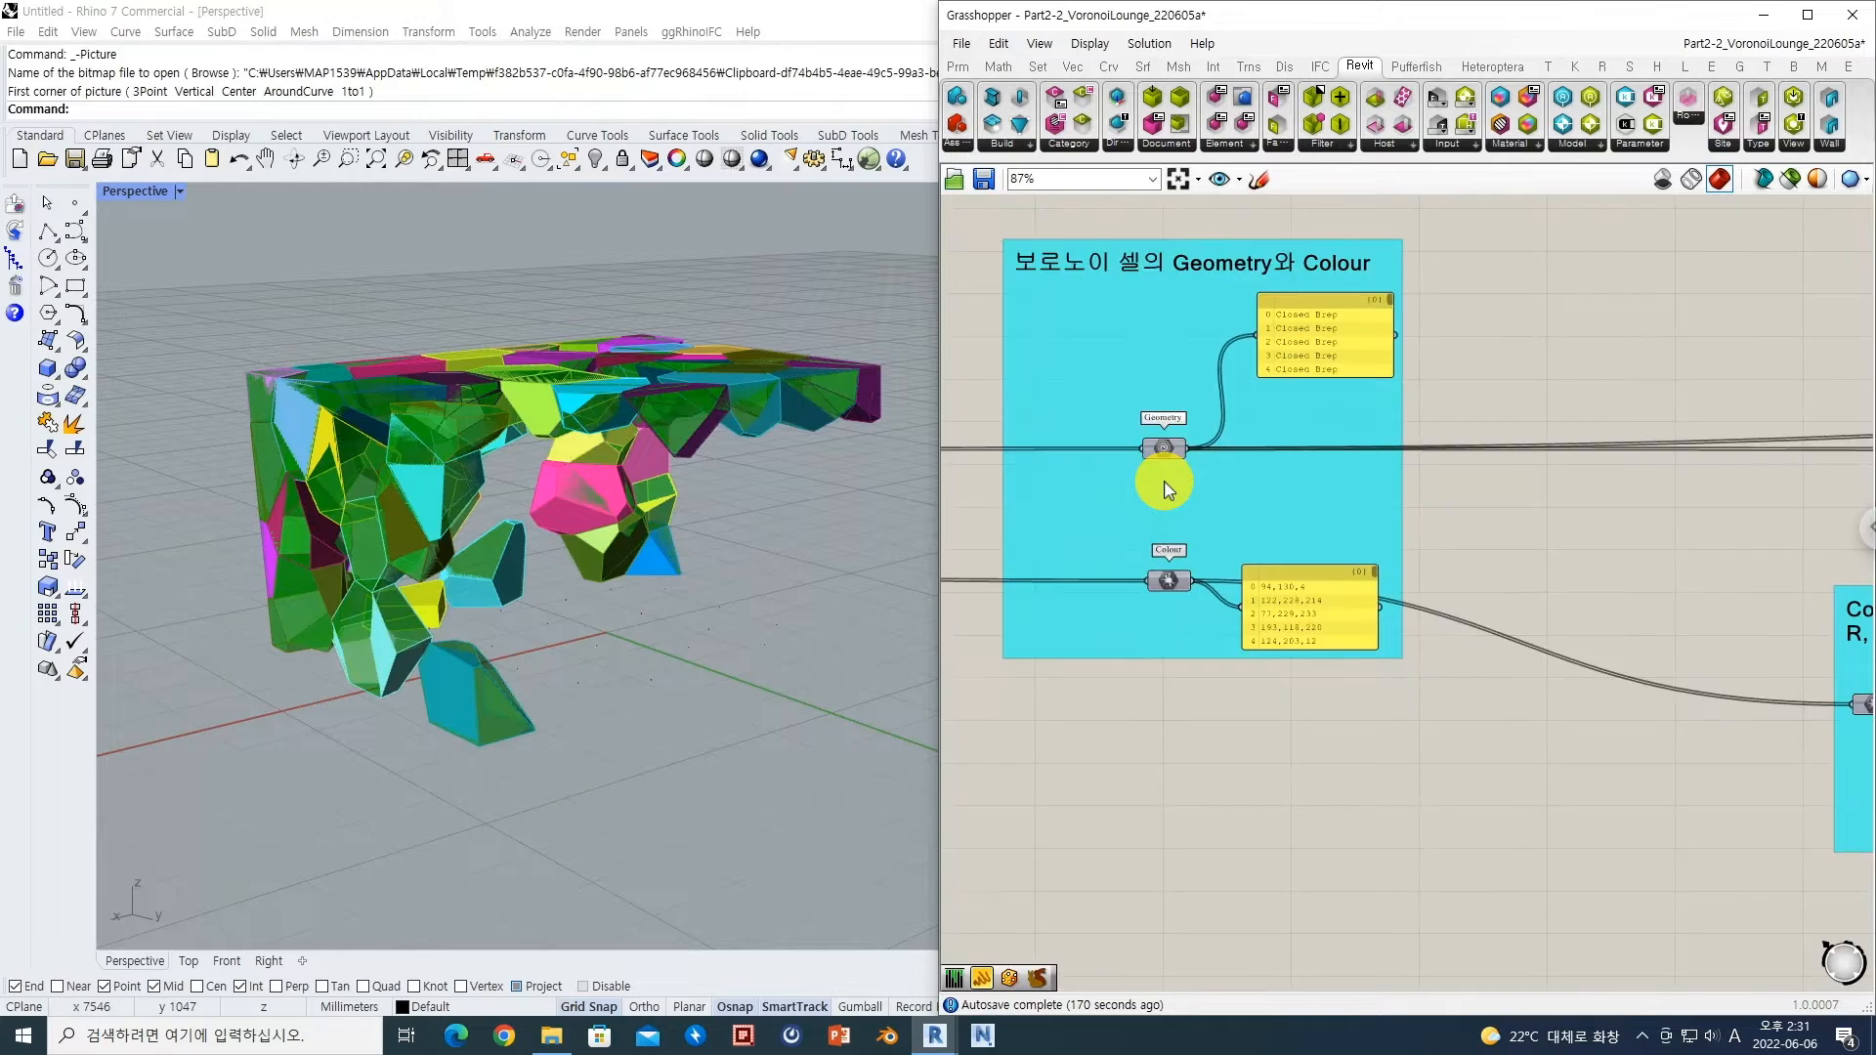
mouse_move(1167, 459)
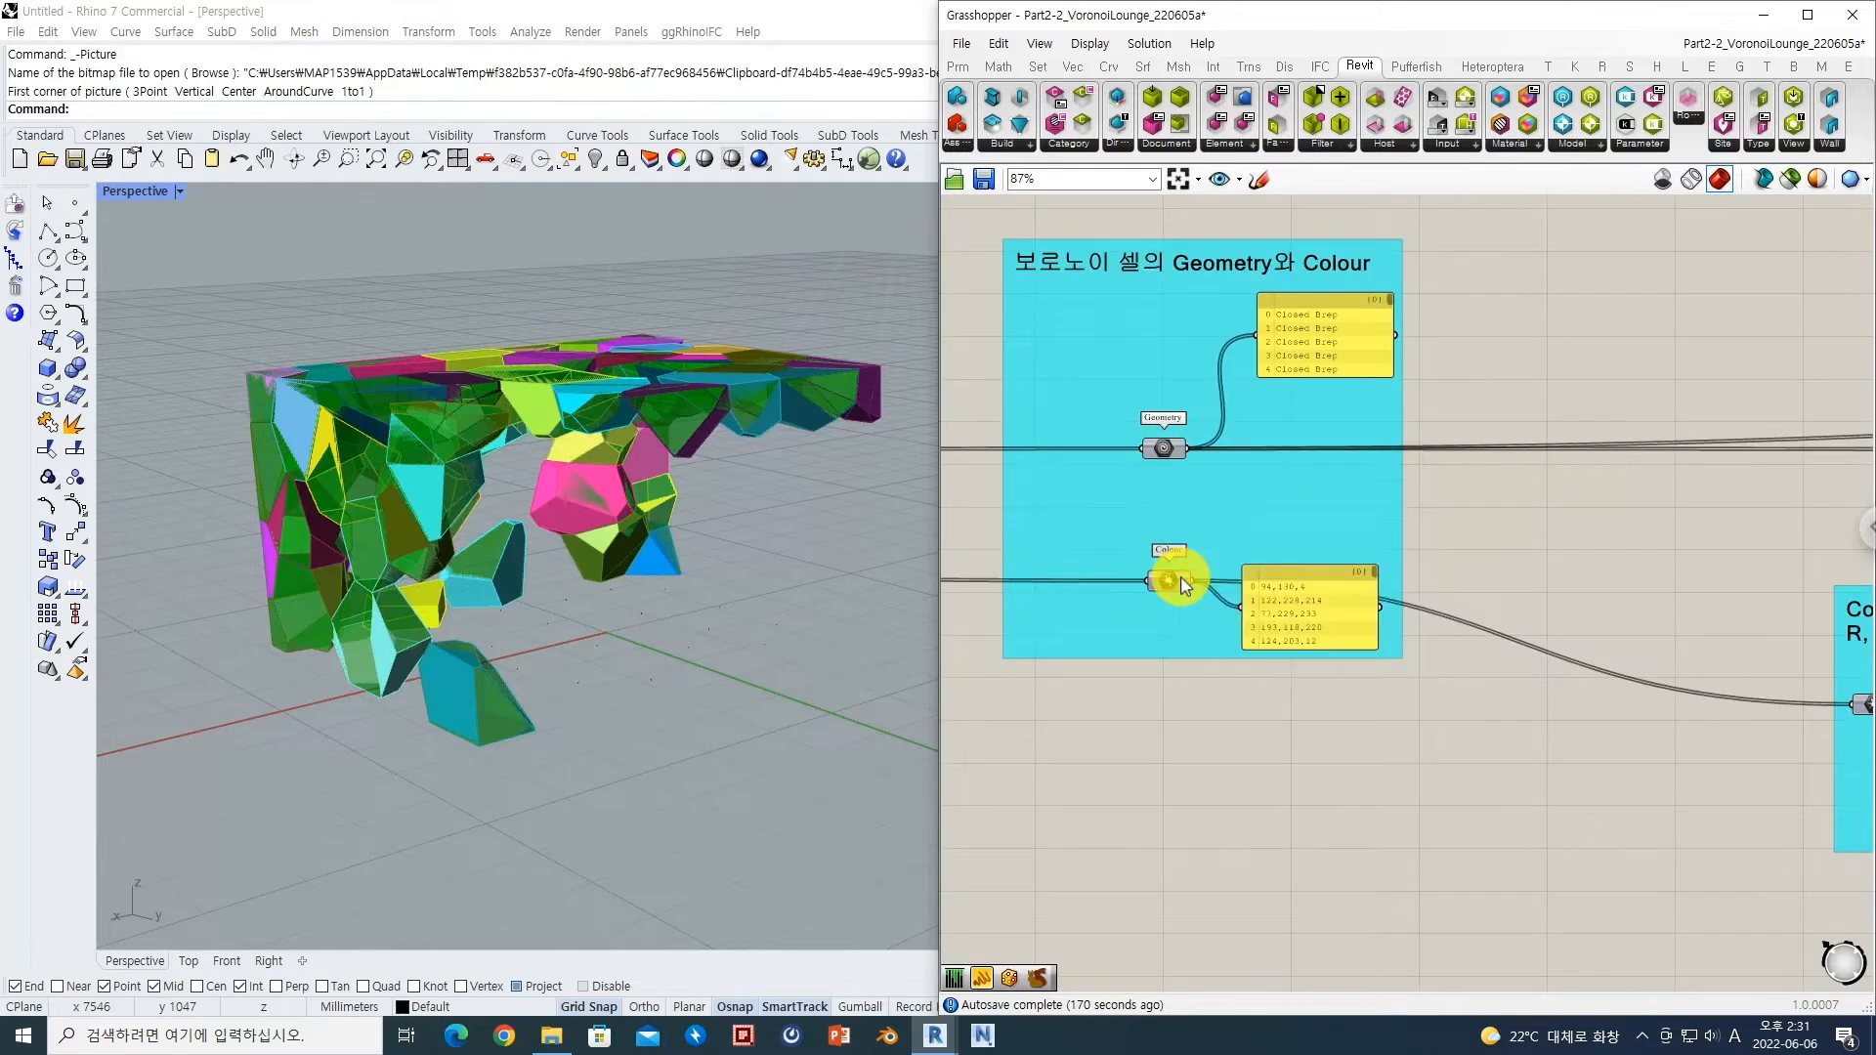
mouse_move(1184, 584)
right_click_drag(1362, 555, 1275, 509)
mouse_move(1577, 579)
right_mouse_down()
mouse_move(1433, 537)
mouse_move(1273, 527)
mouse_move(1311, 558)
mouse_move(1060, 566)
right_mouse_up()
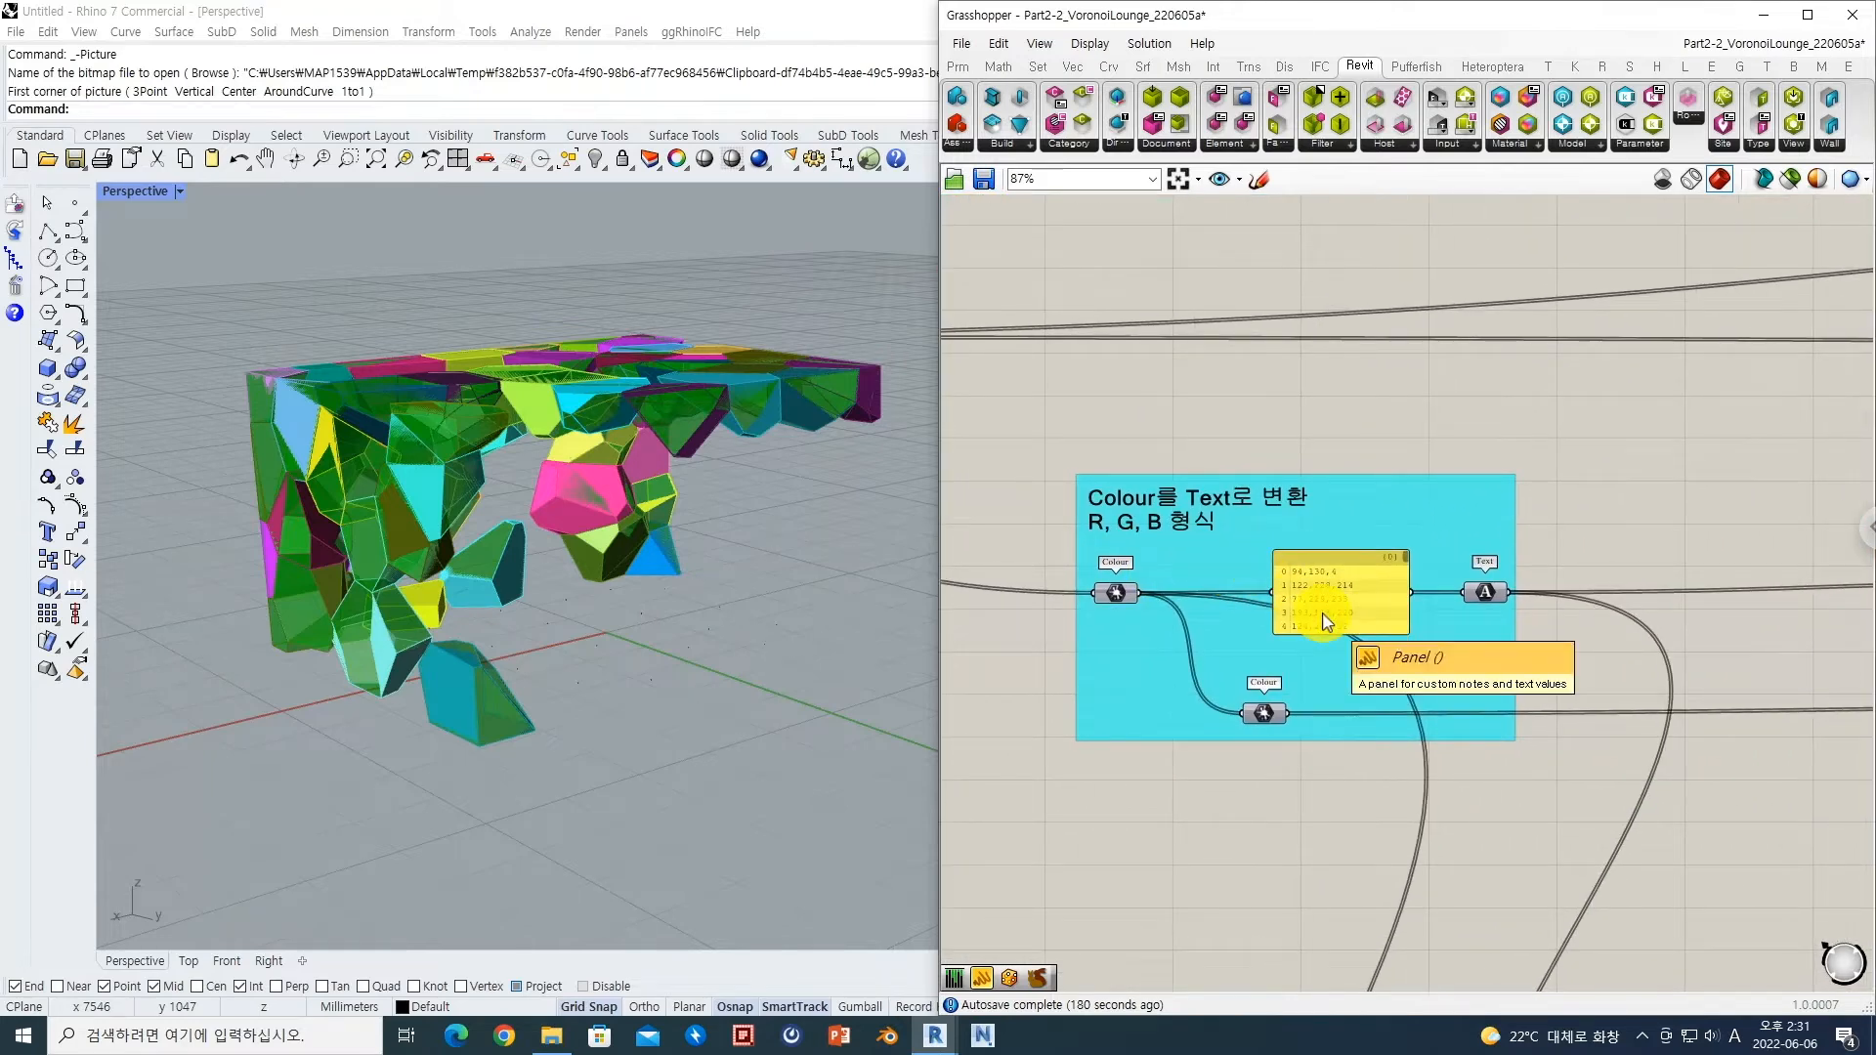
Step: Trace the material naming group through Duplicate Data Match, Merge and Text Join, and read its panel of material names
right_click_drag(1539, 621, 1319, 599)
scroll(1515, 603, "down", 3)
right_click_drag(1515, 603, 1236, 618)
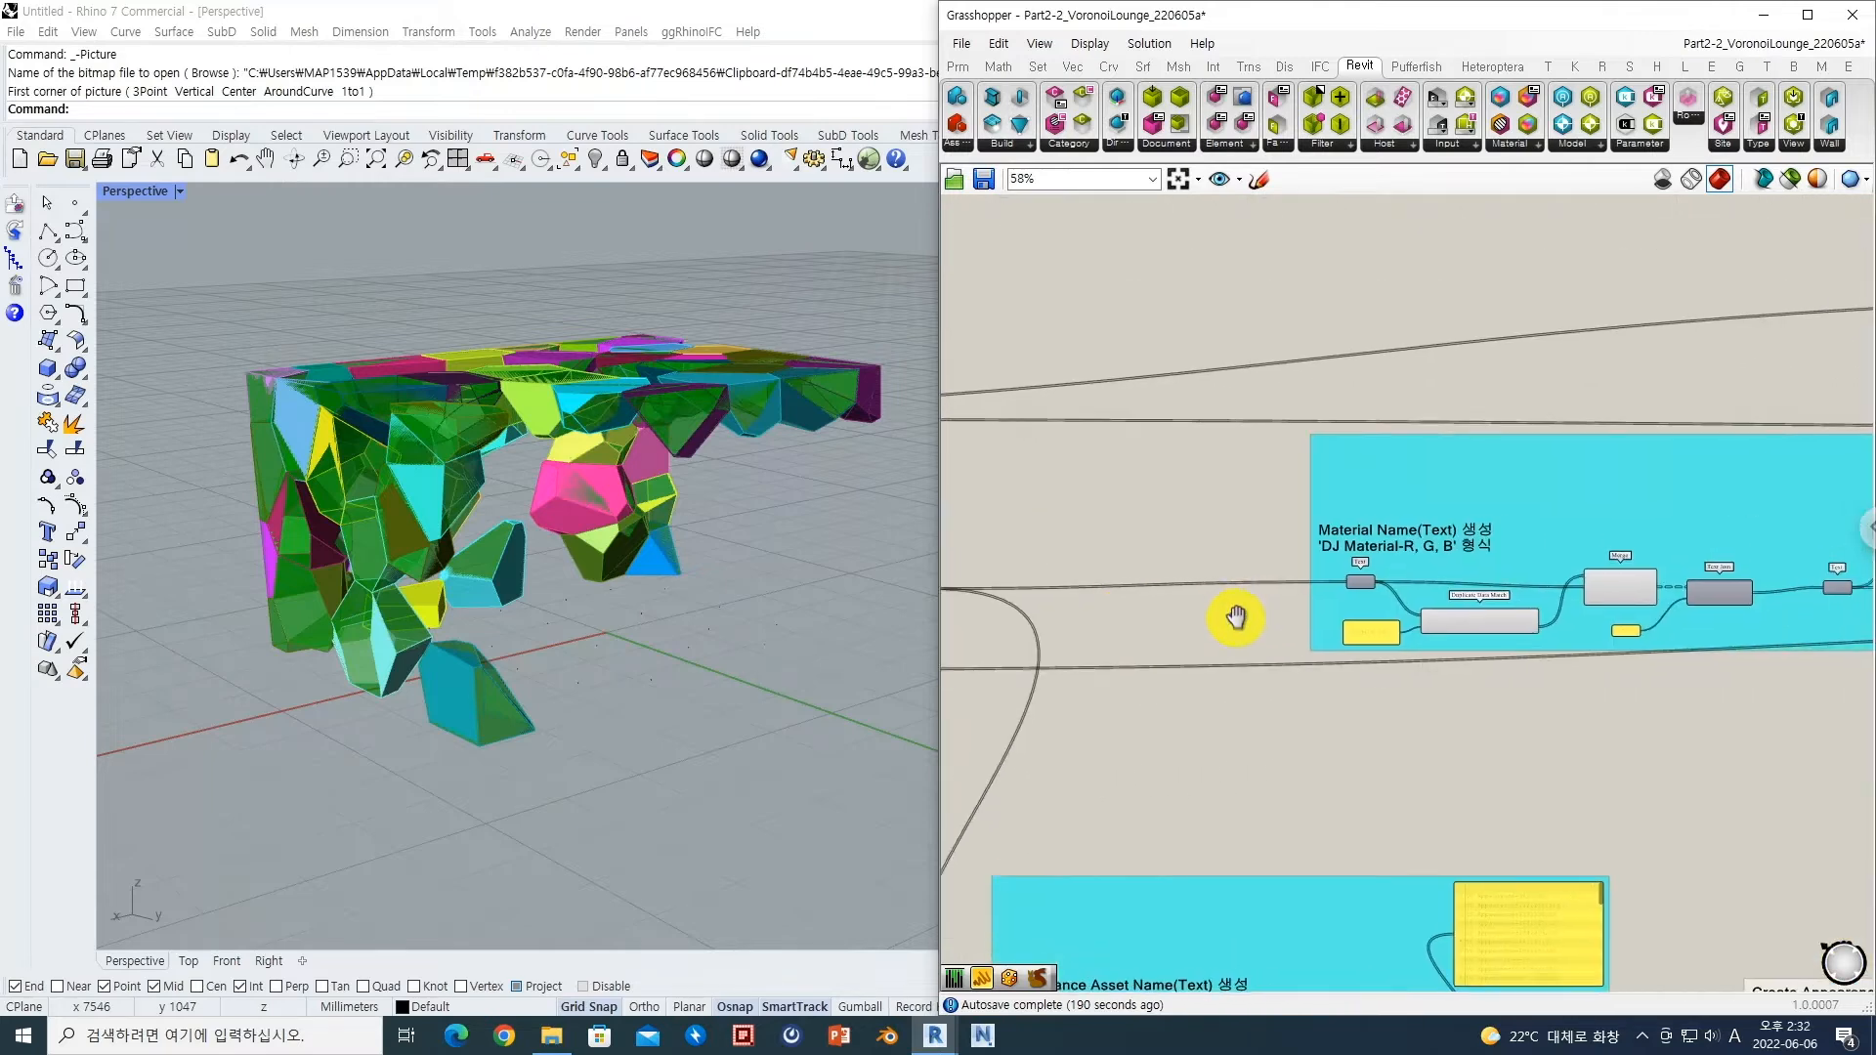
scroll(1260, 664, "up", 5)
right_click_drag(1308, 642, 1296, 642)
scroll(1300, 642, "down", 2)
right_click_drag(1509, 622, 1256, 627)
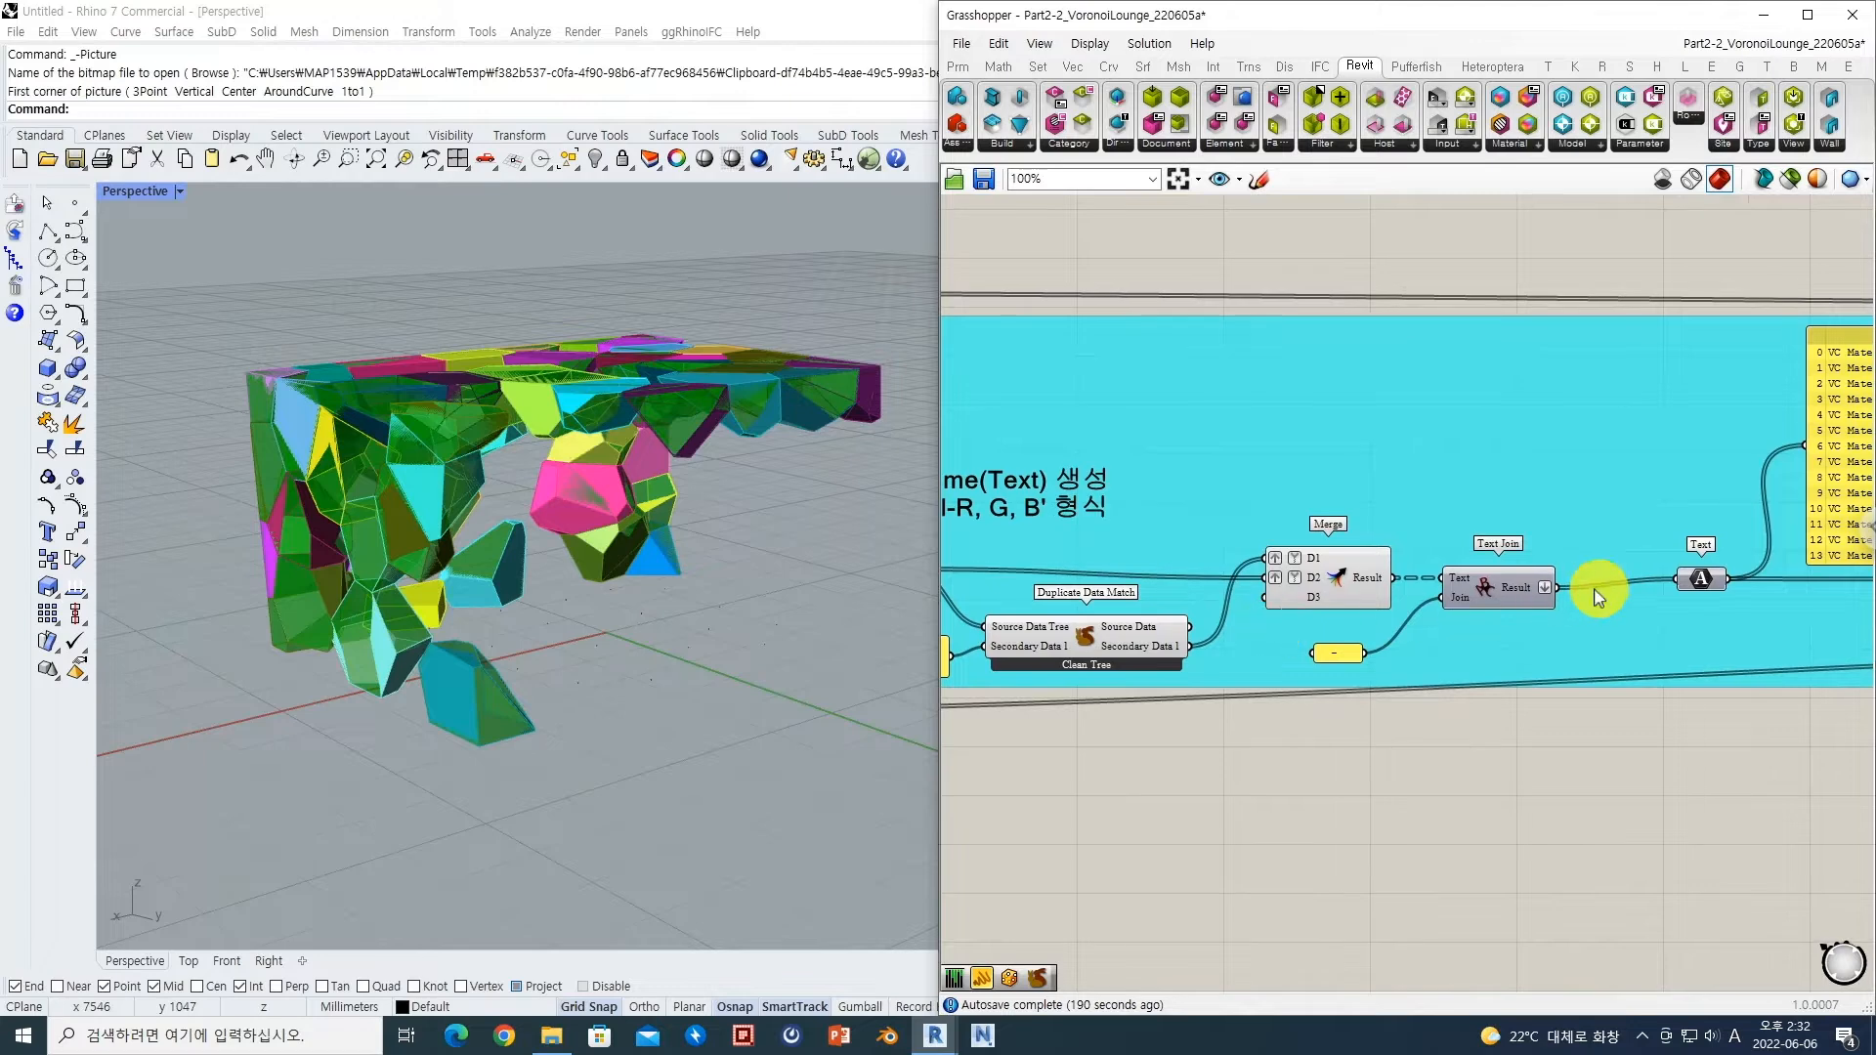
right_click_drag(1598, 597, 1238, 628)
scroll(1436, 557, "up", 3)
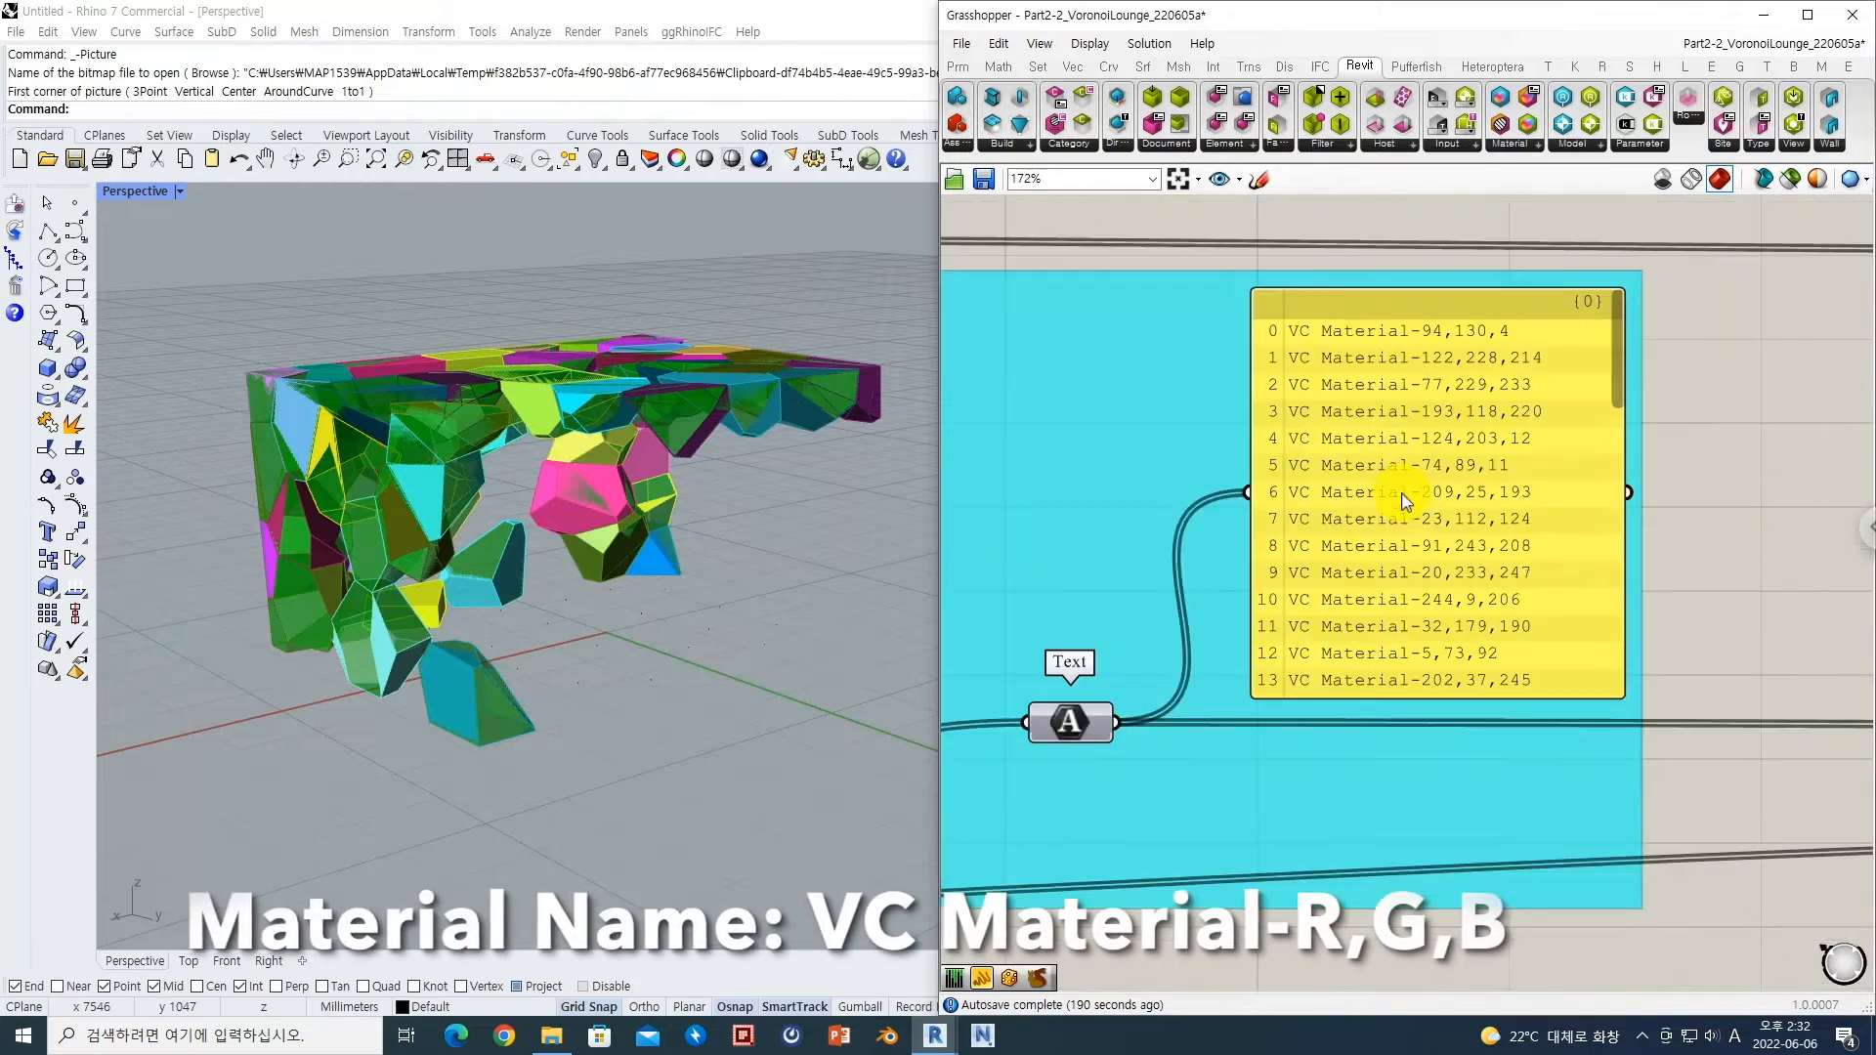
right_click_drag(1456, 653, 1314, 623)
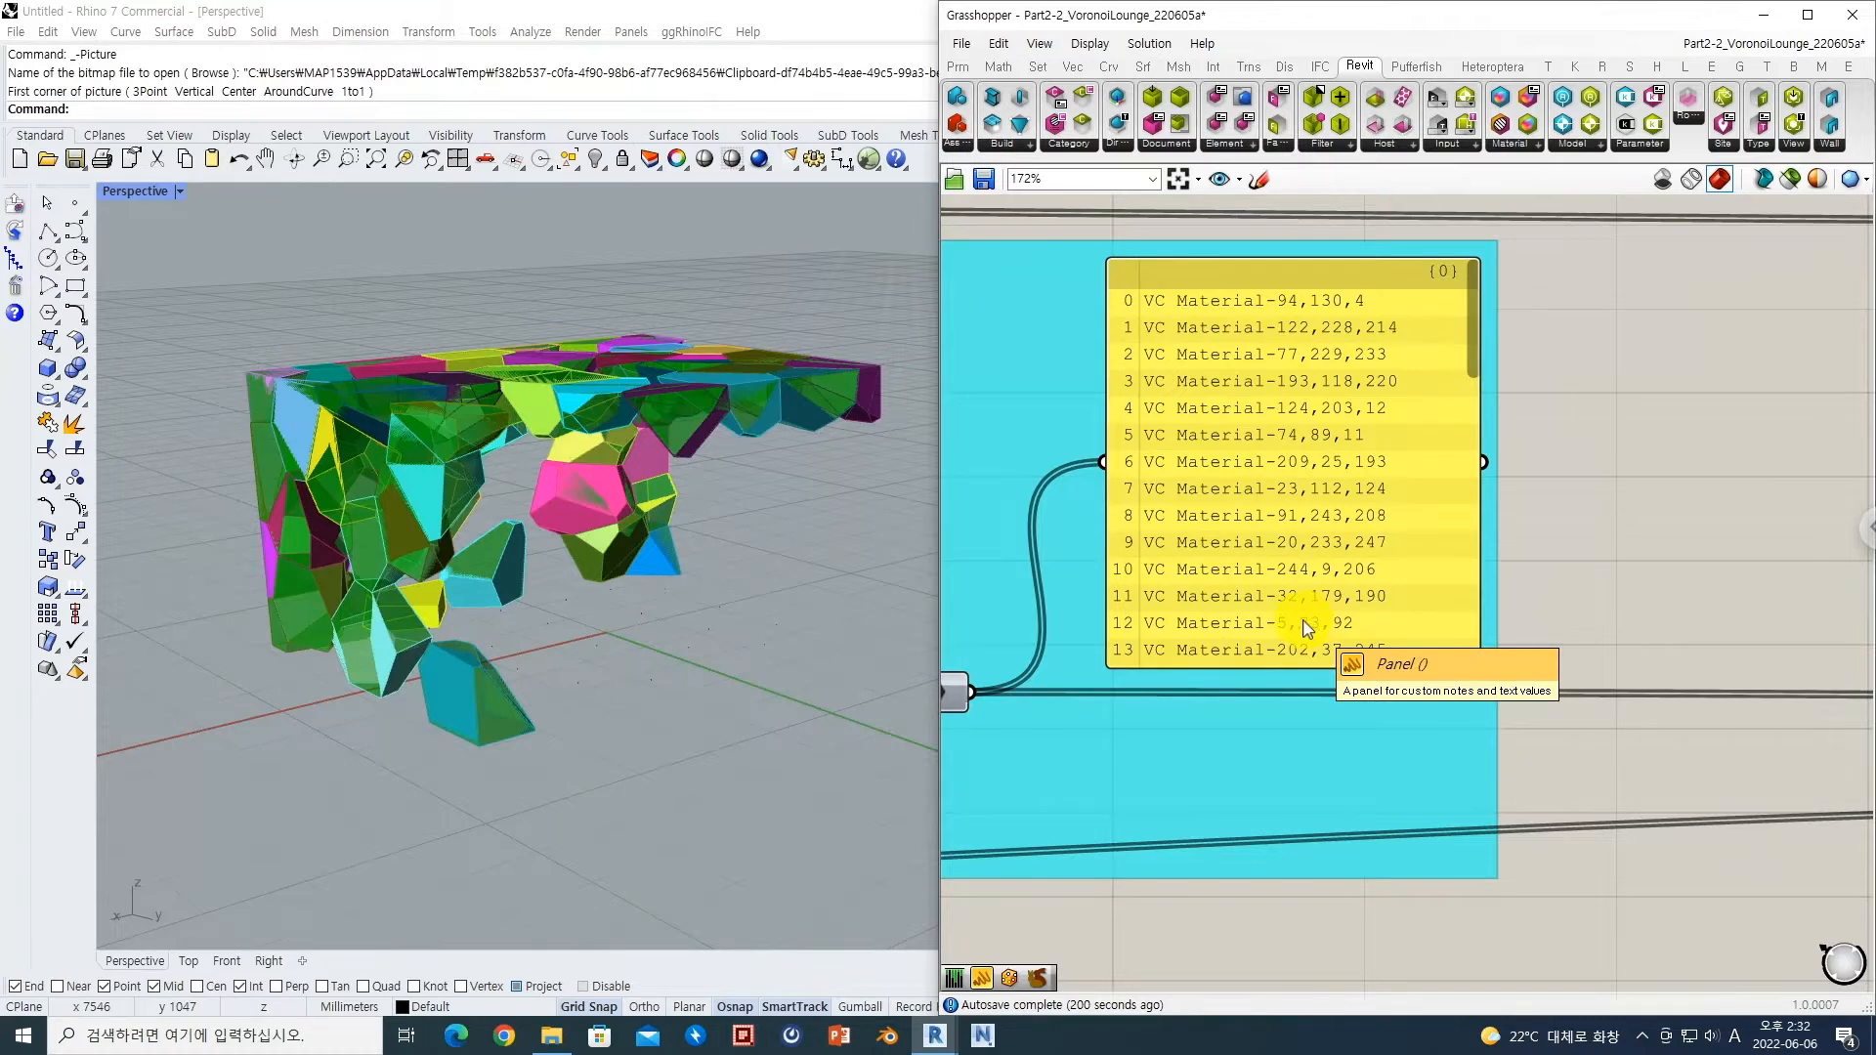
Step: Follow the material name text downstream to the Add Material group and examine its component's Name input and Material output
scroll(1307, 628, "down", 5)
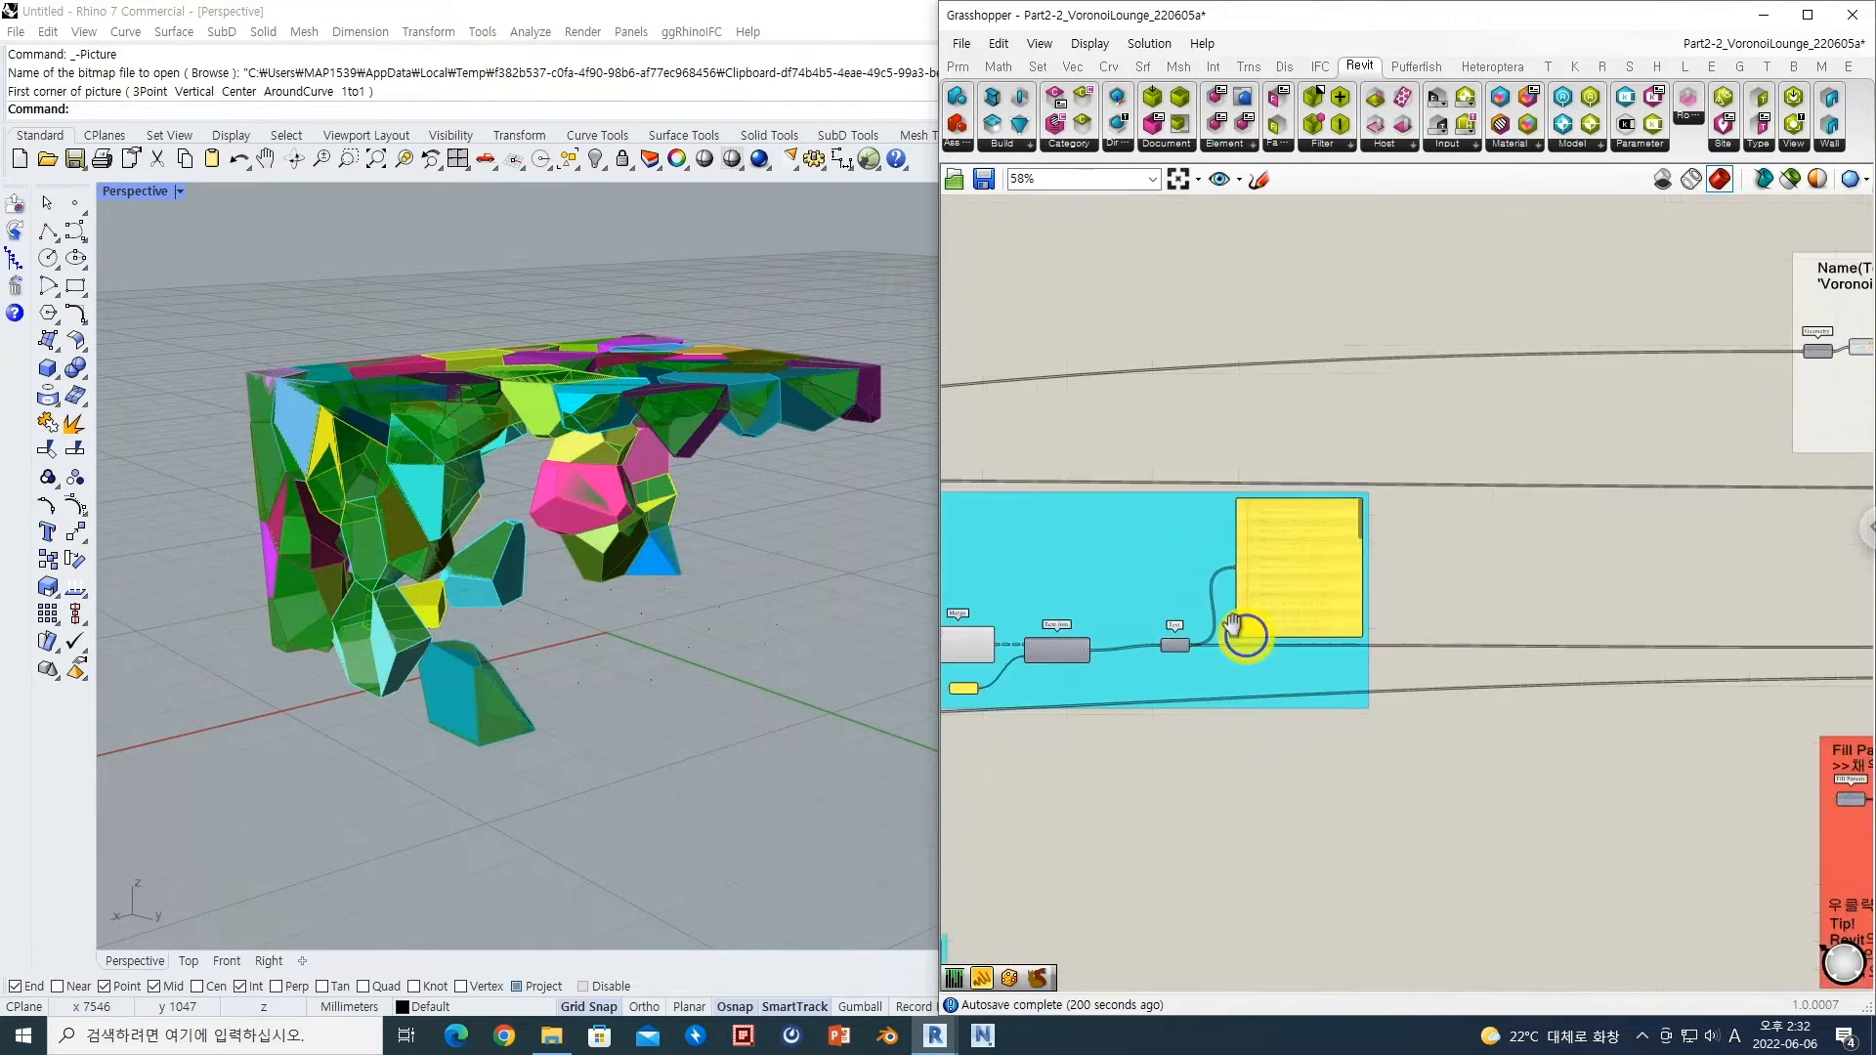
right_click_drag(1233, 623, 1094, 518)
scroll(1189, 598, "down", 2)
right_click_drag(1538, 577, 1382, 577)
scroll(1382, 576, "up", 4)
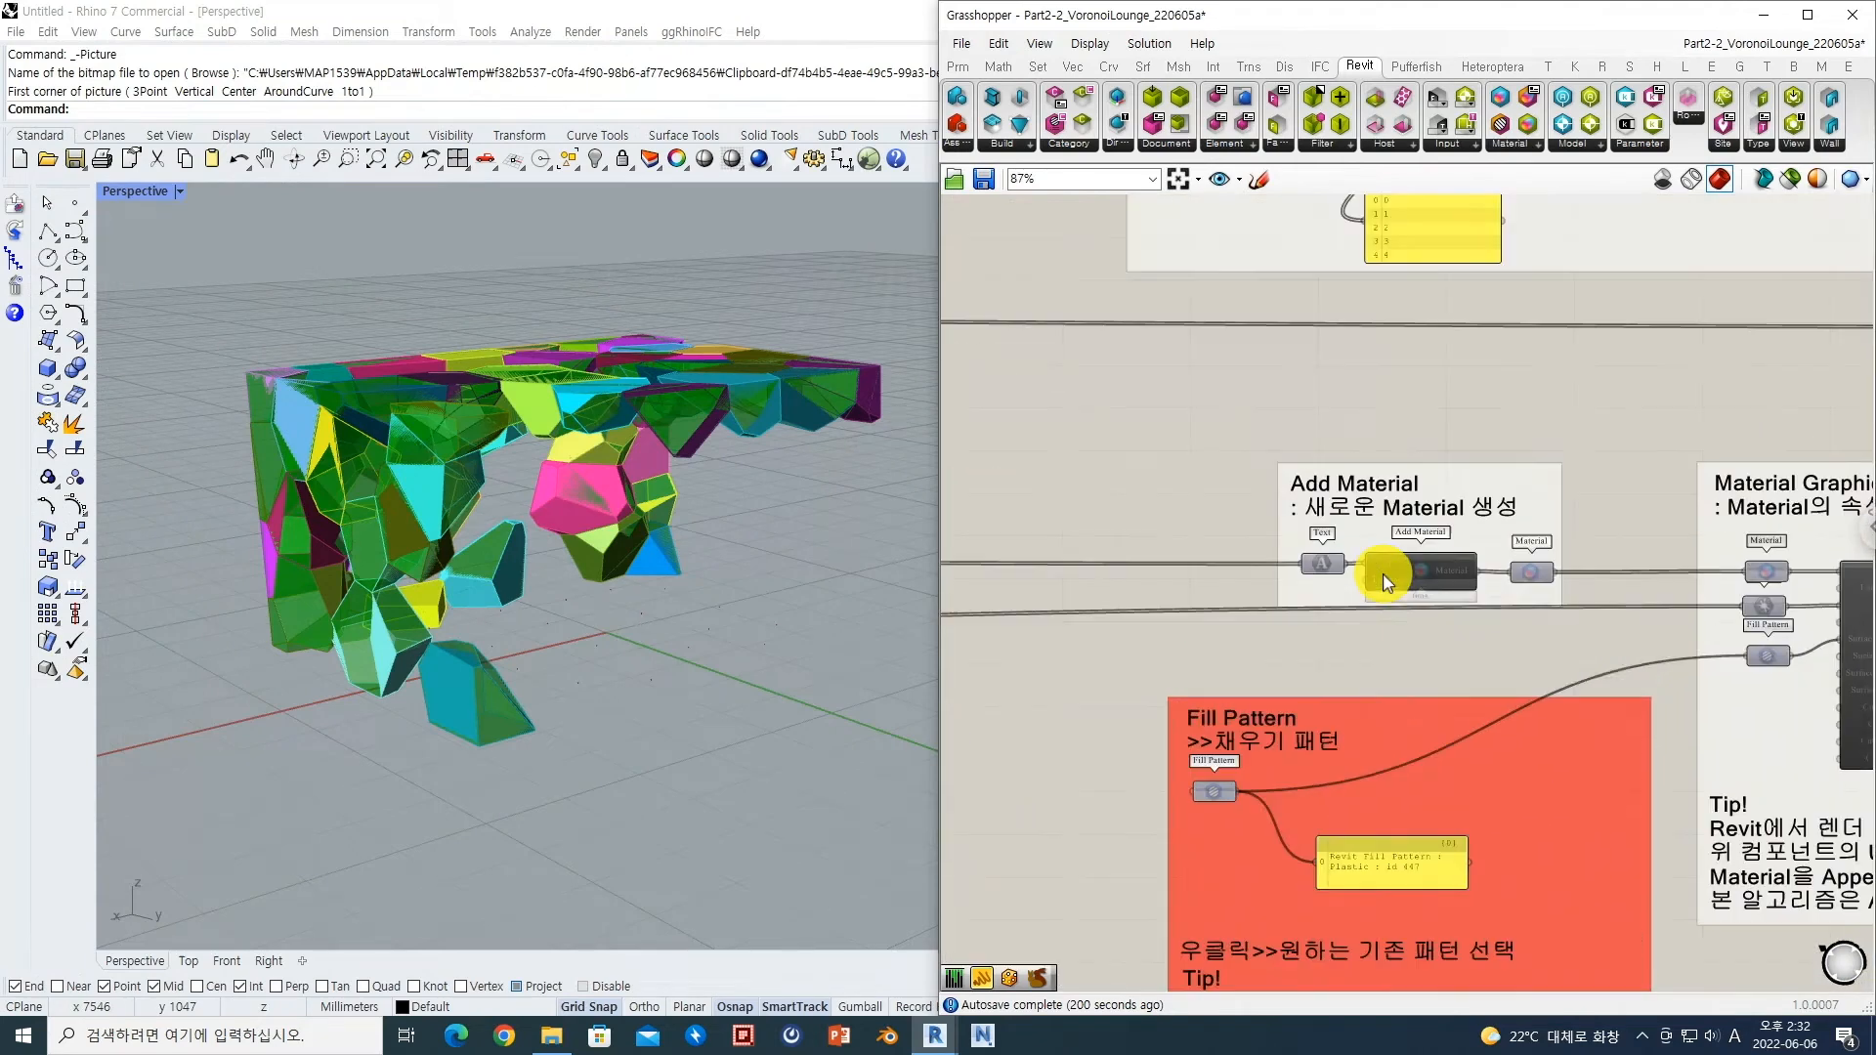
scroll(1383, 577, "up", 3)
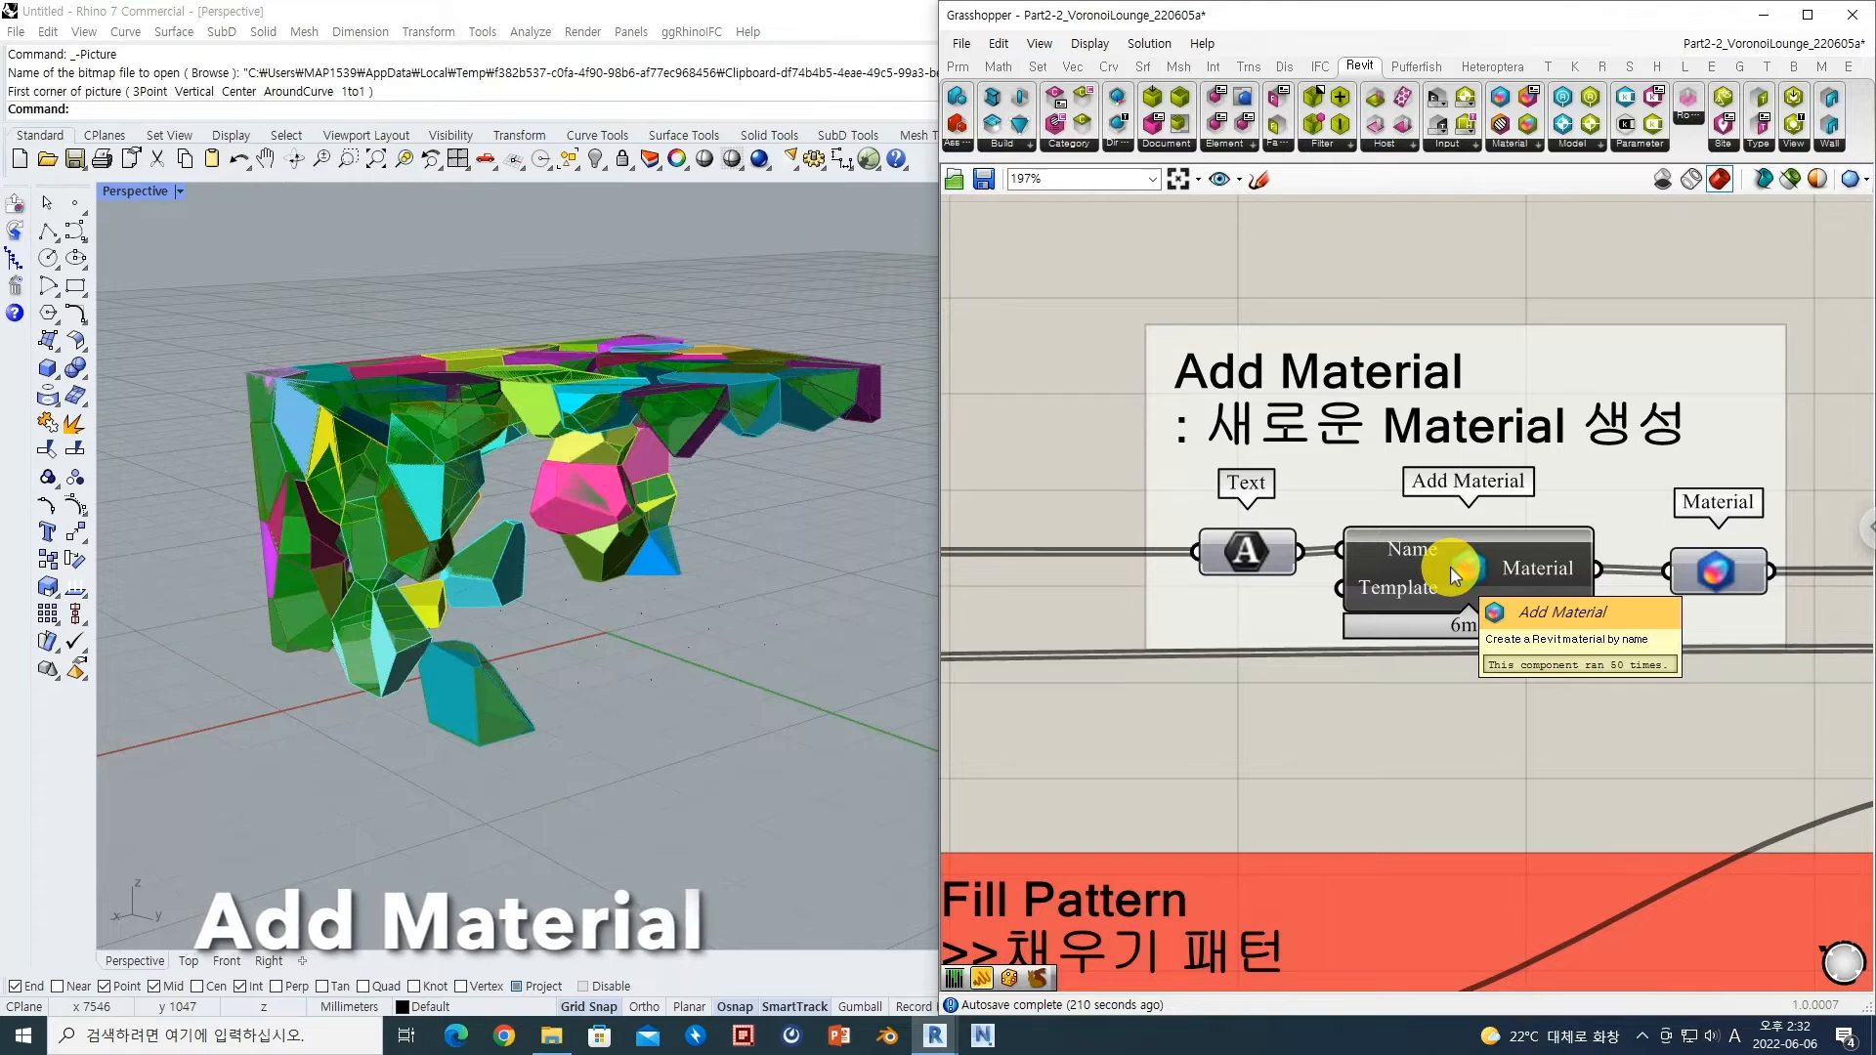
scroll(1258, 569, "down", 2)
right_click_drag(1271, 564, 1179, 573)
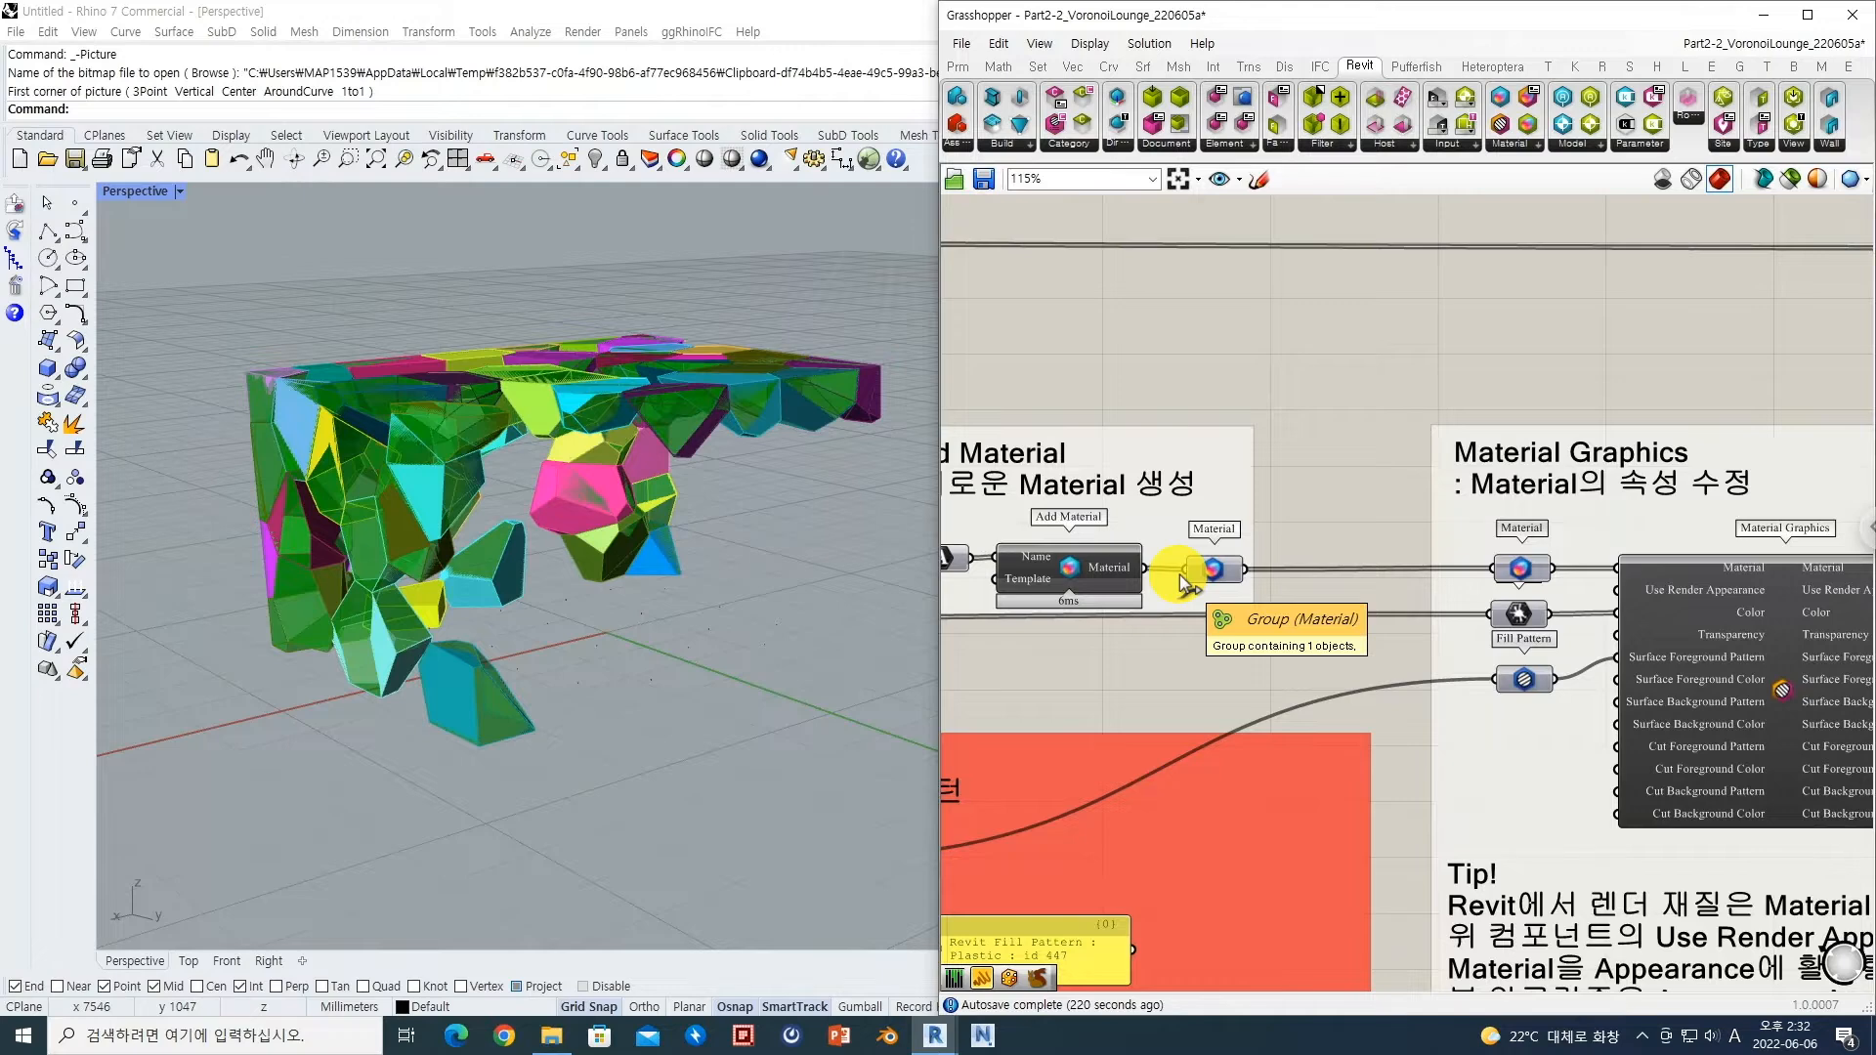
right_click_drag(1120, 588, 1187, 600)
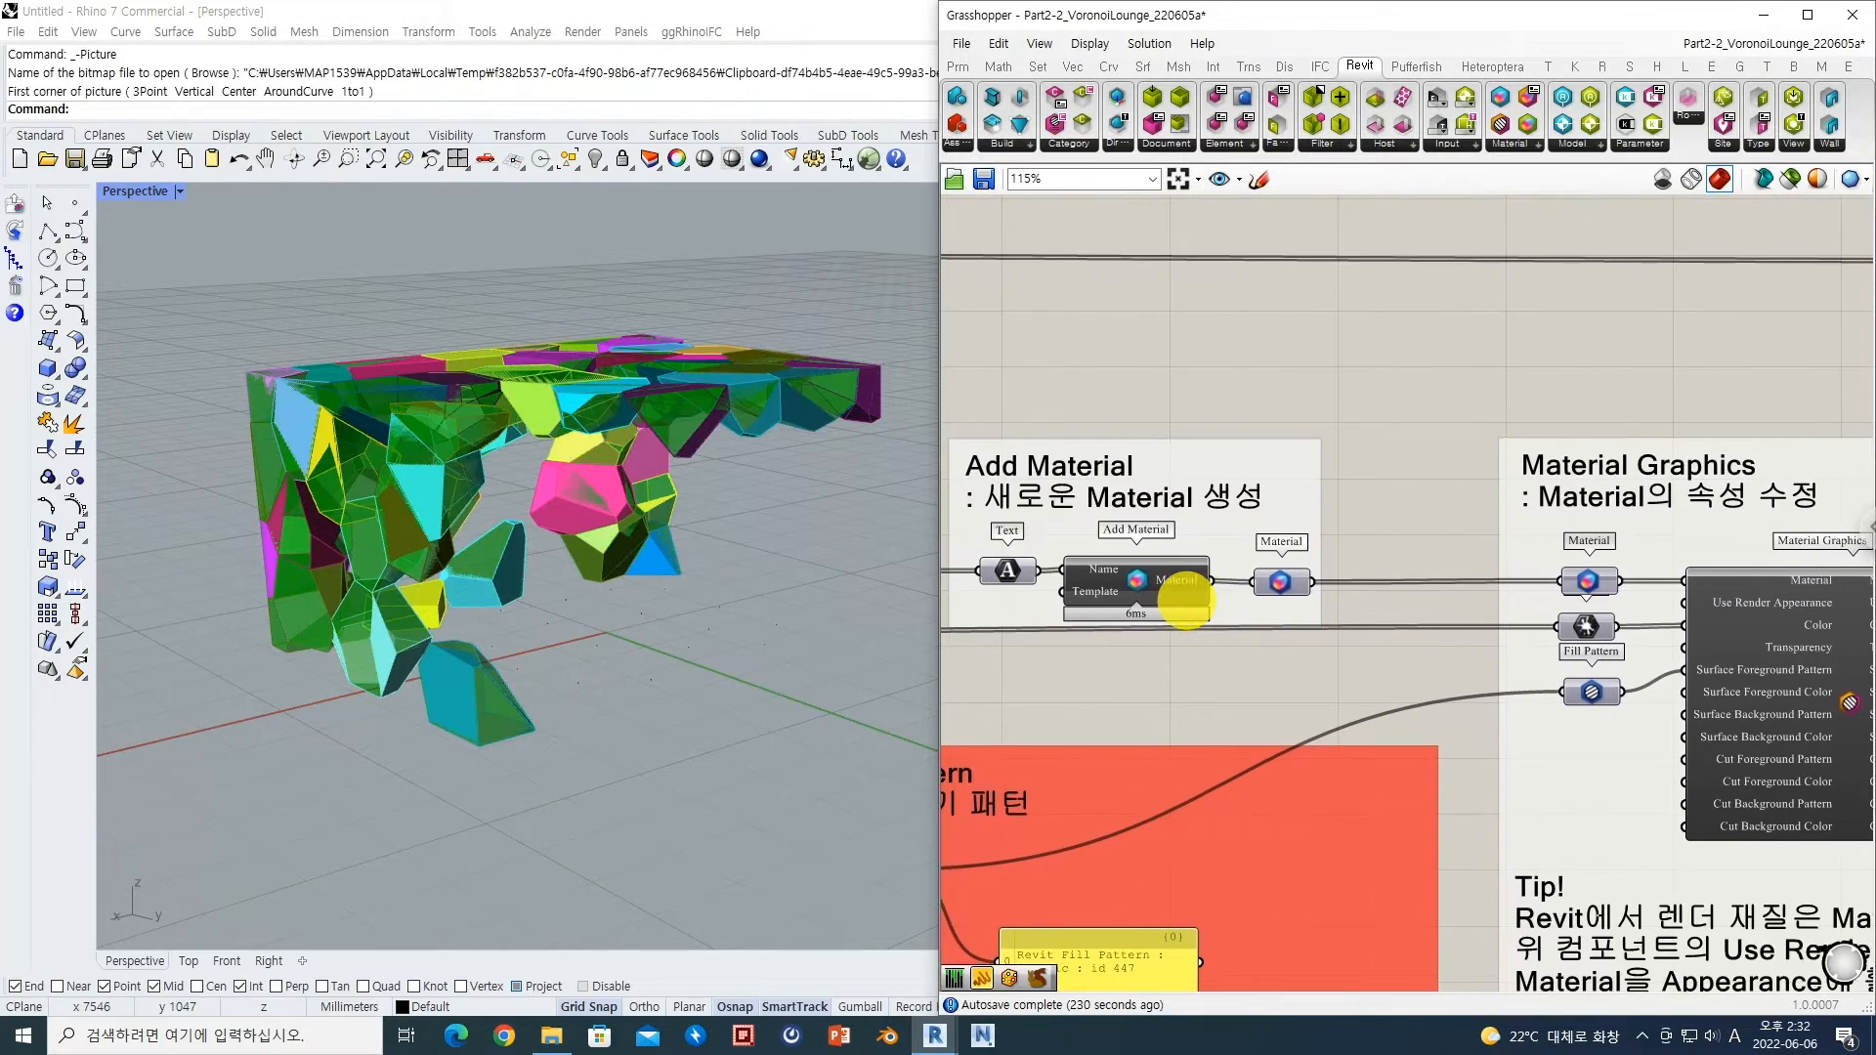
Step: Examine the Material Graphics component and the data fed into its Color and Surface Foreground Pattern inputs
right_click_drag(1498, 581, 1212, 571)
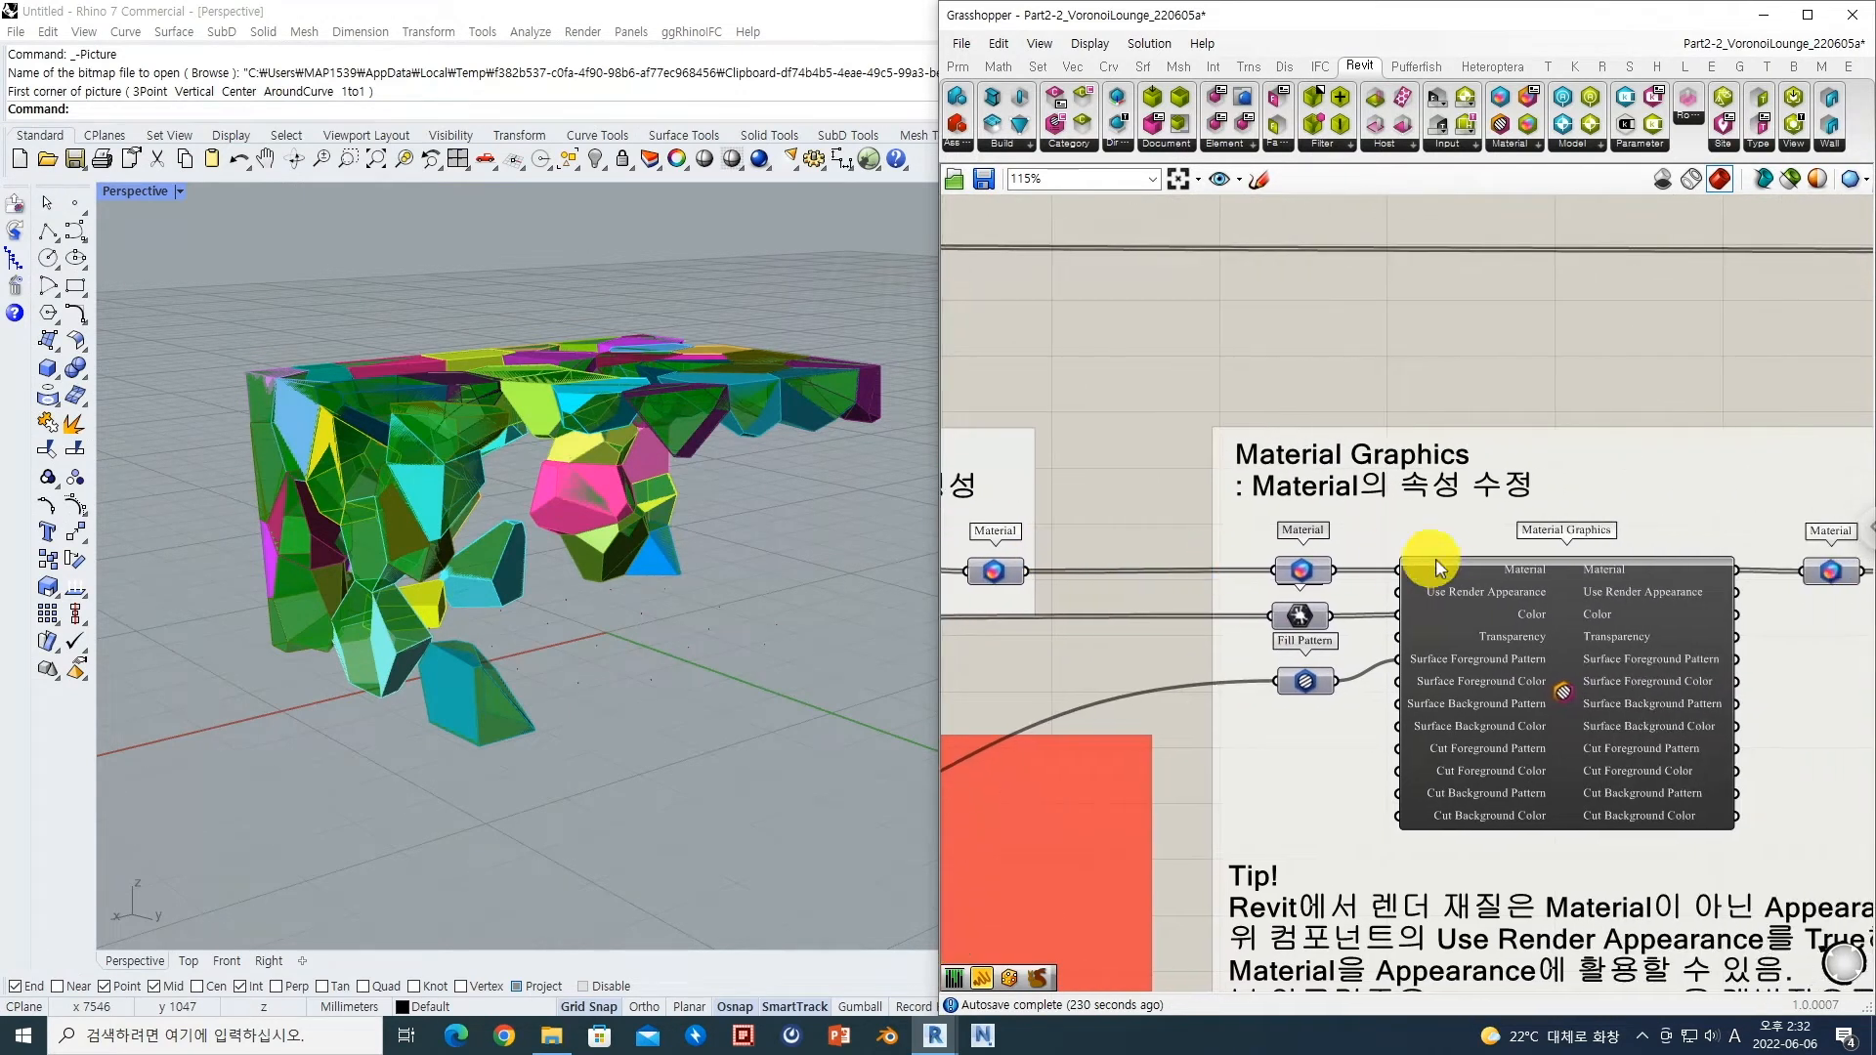
right_click_drag(1455, 598, 1411, 554)
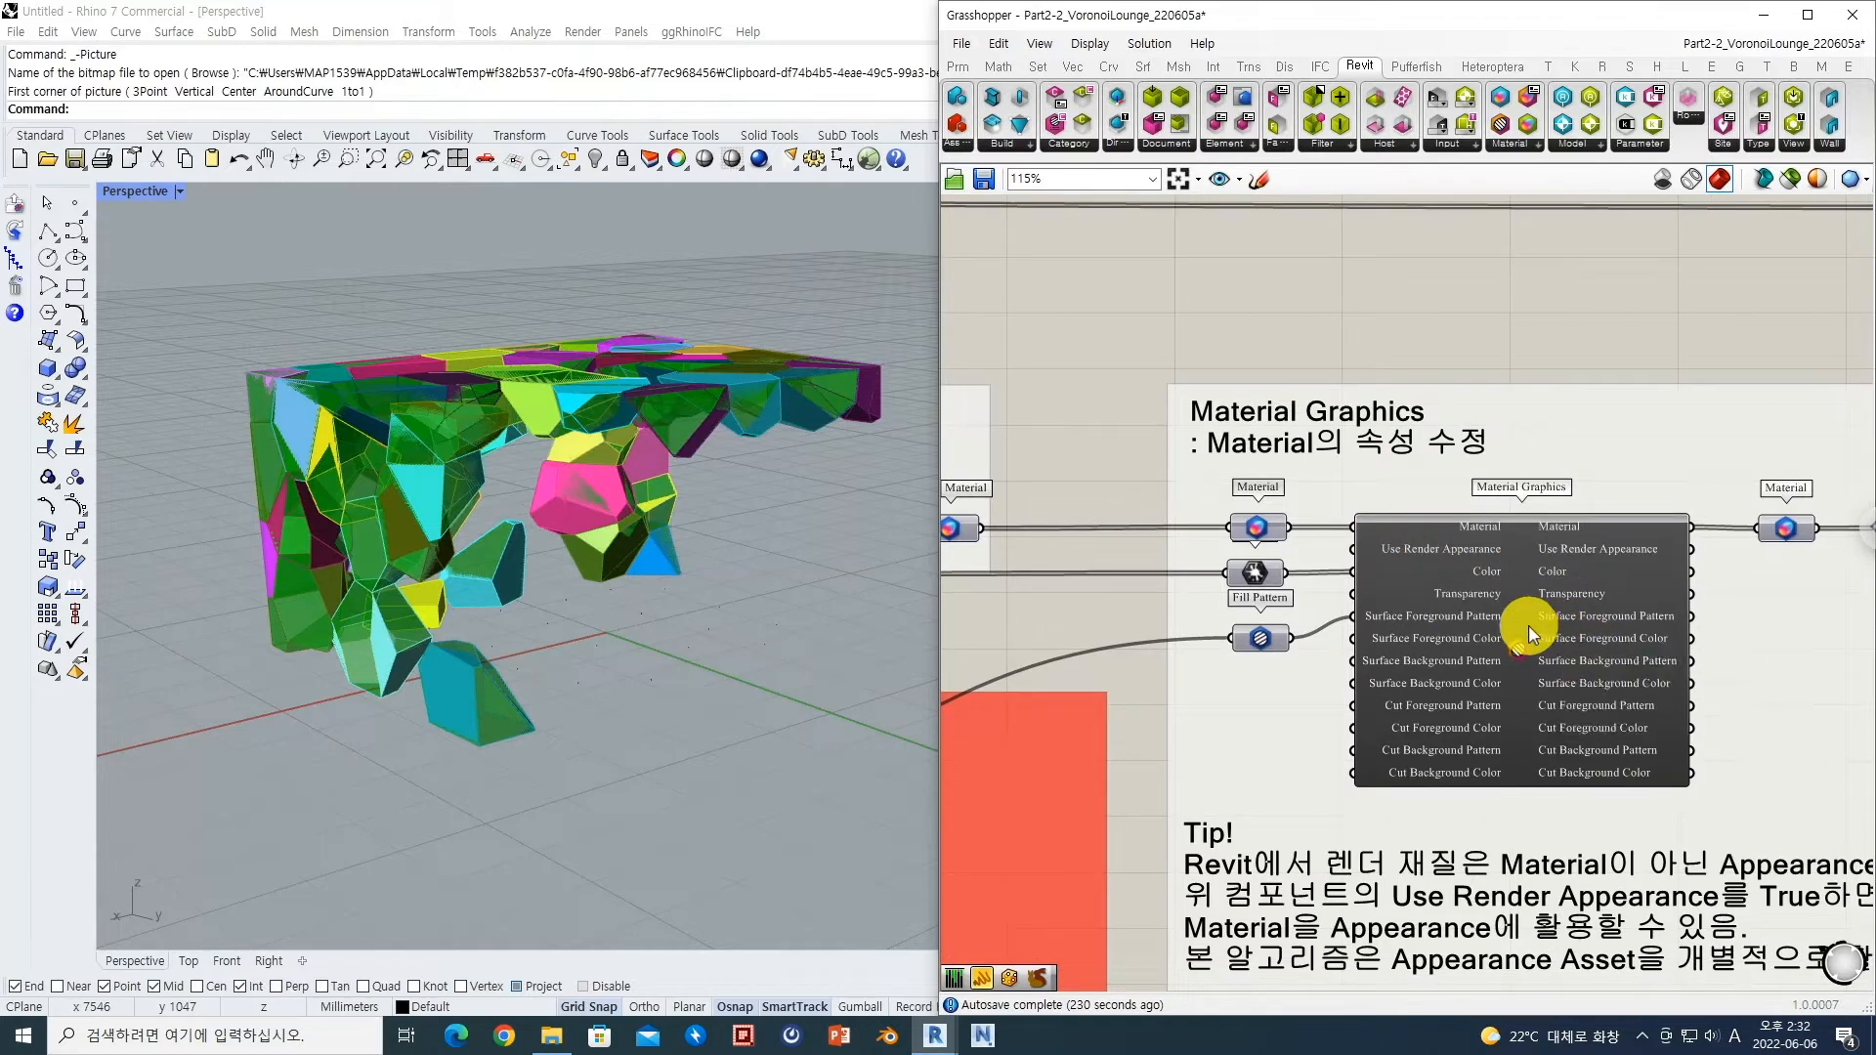
scroll(1486, 619, "up", 2)
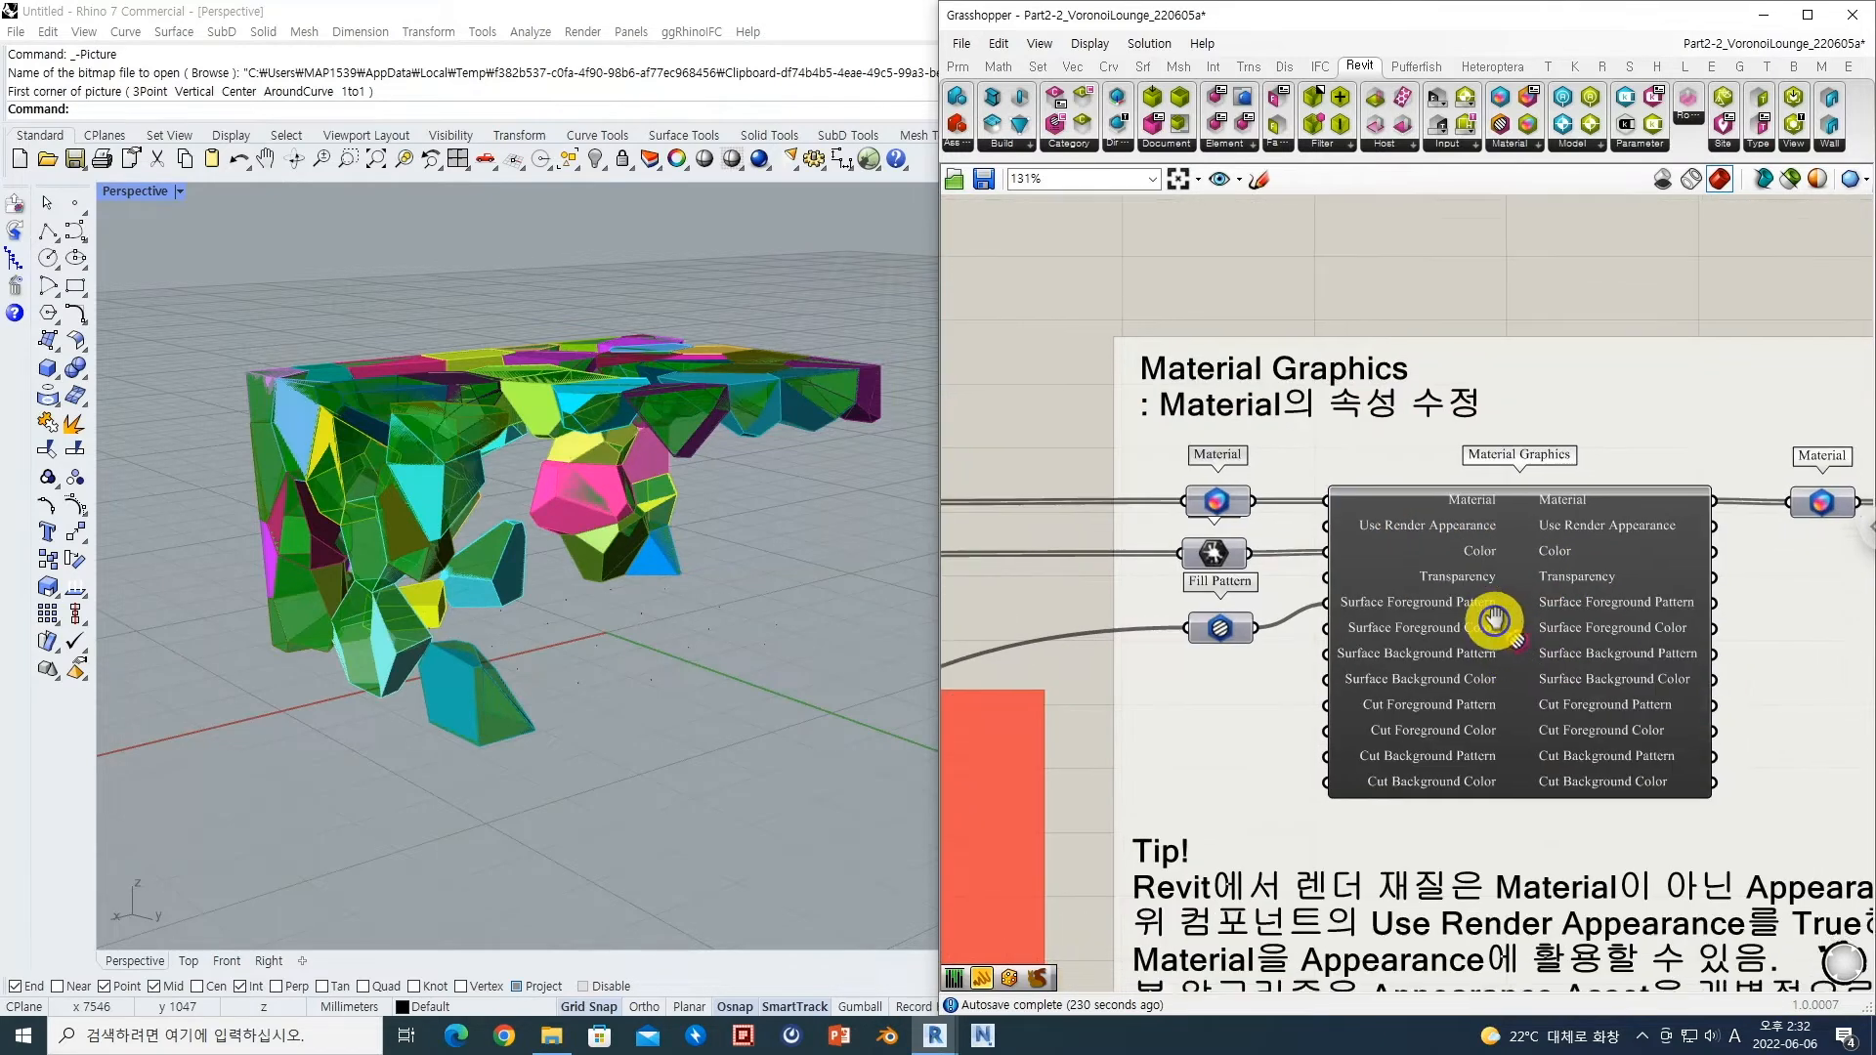
left_click_drag(1229, 500, 1307, 494)
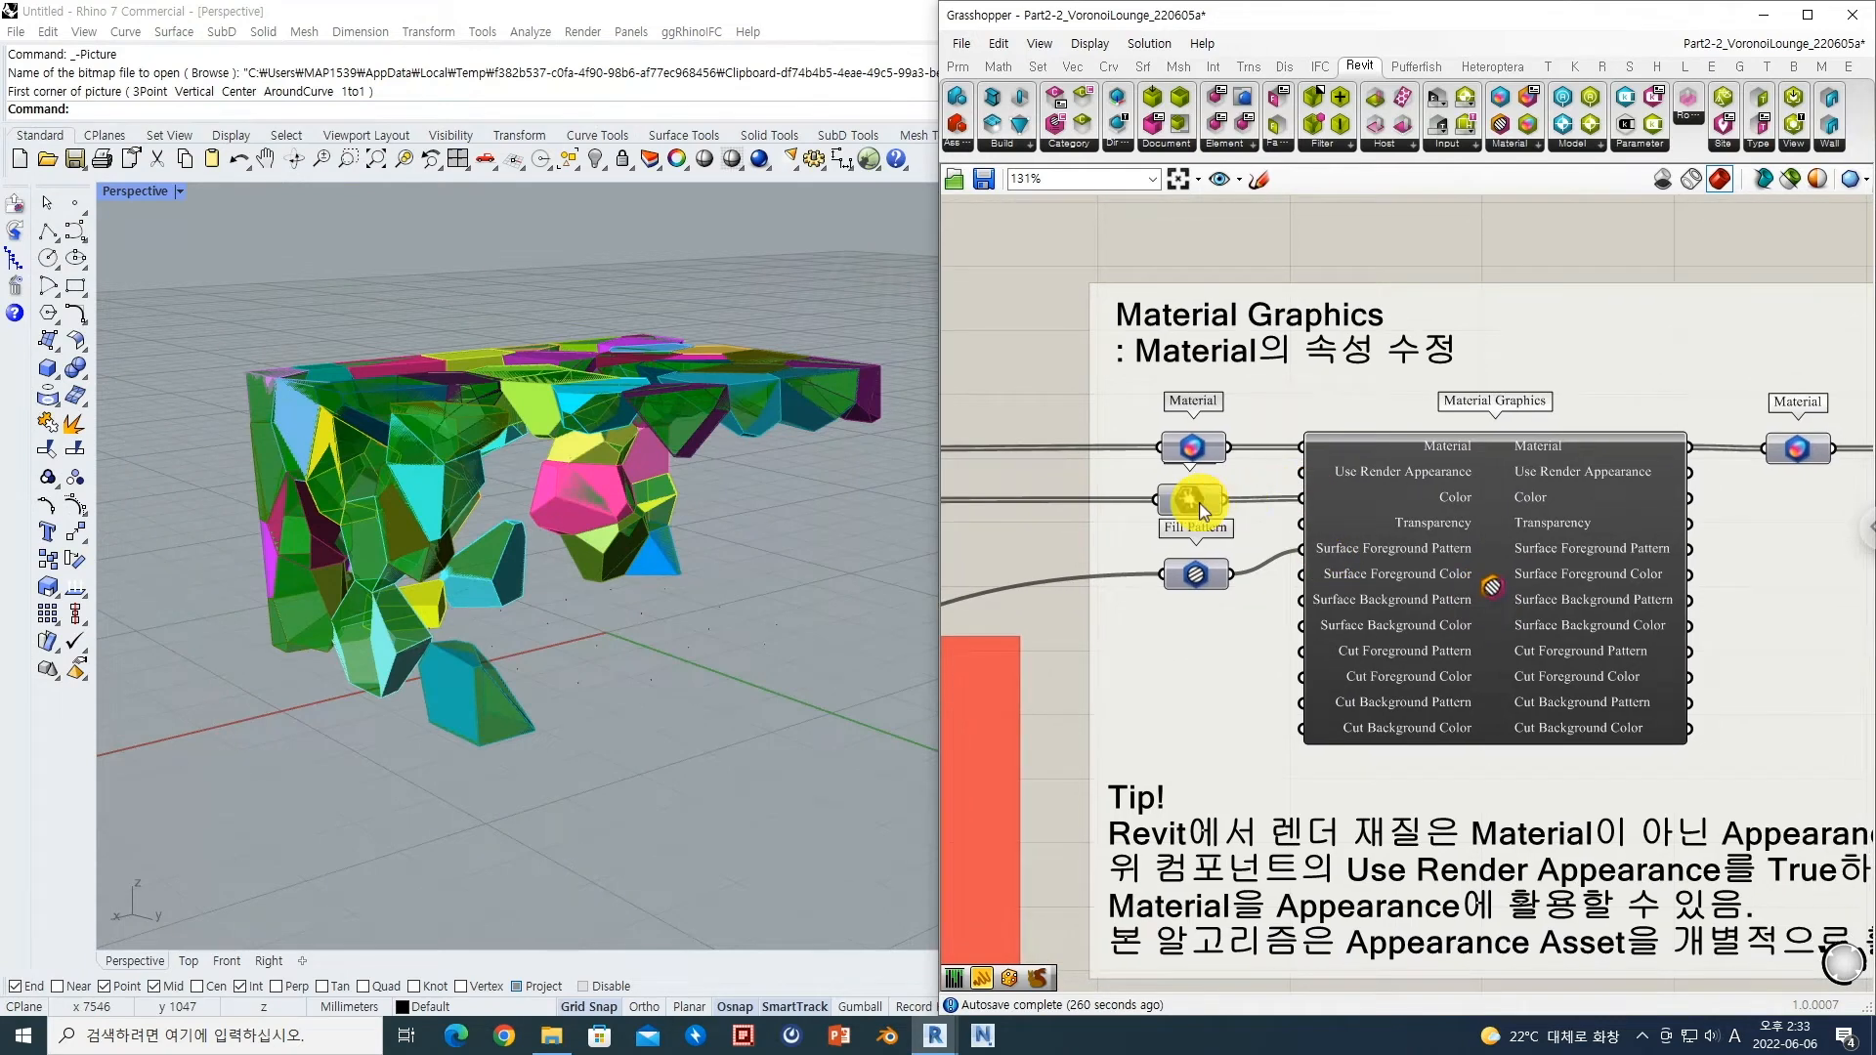
mouse_move(1200, 509)
mouse_move(1334, 496)
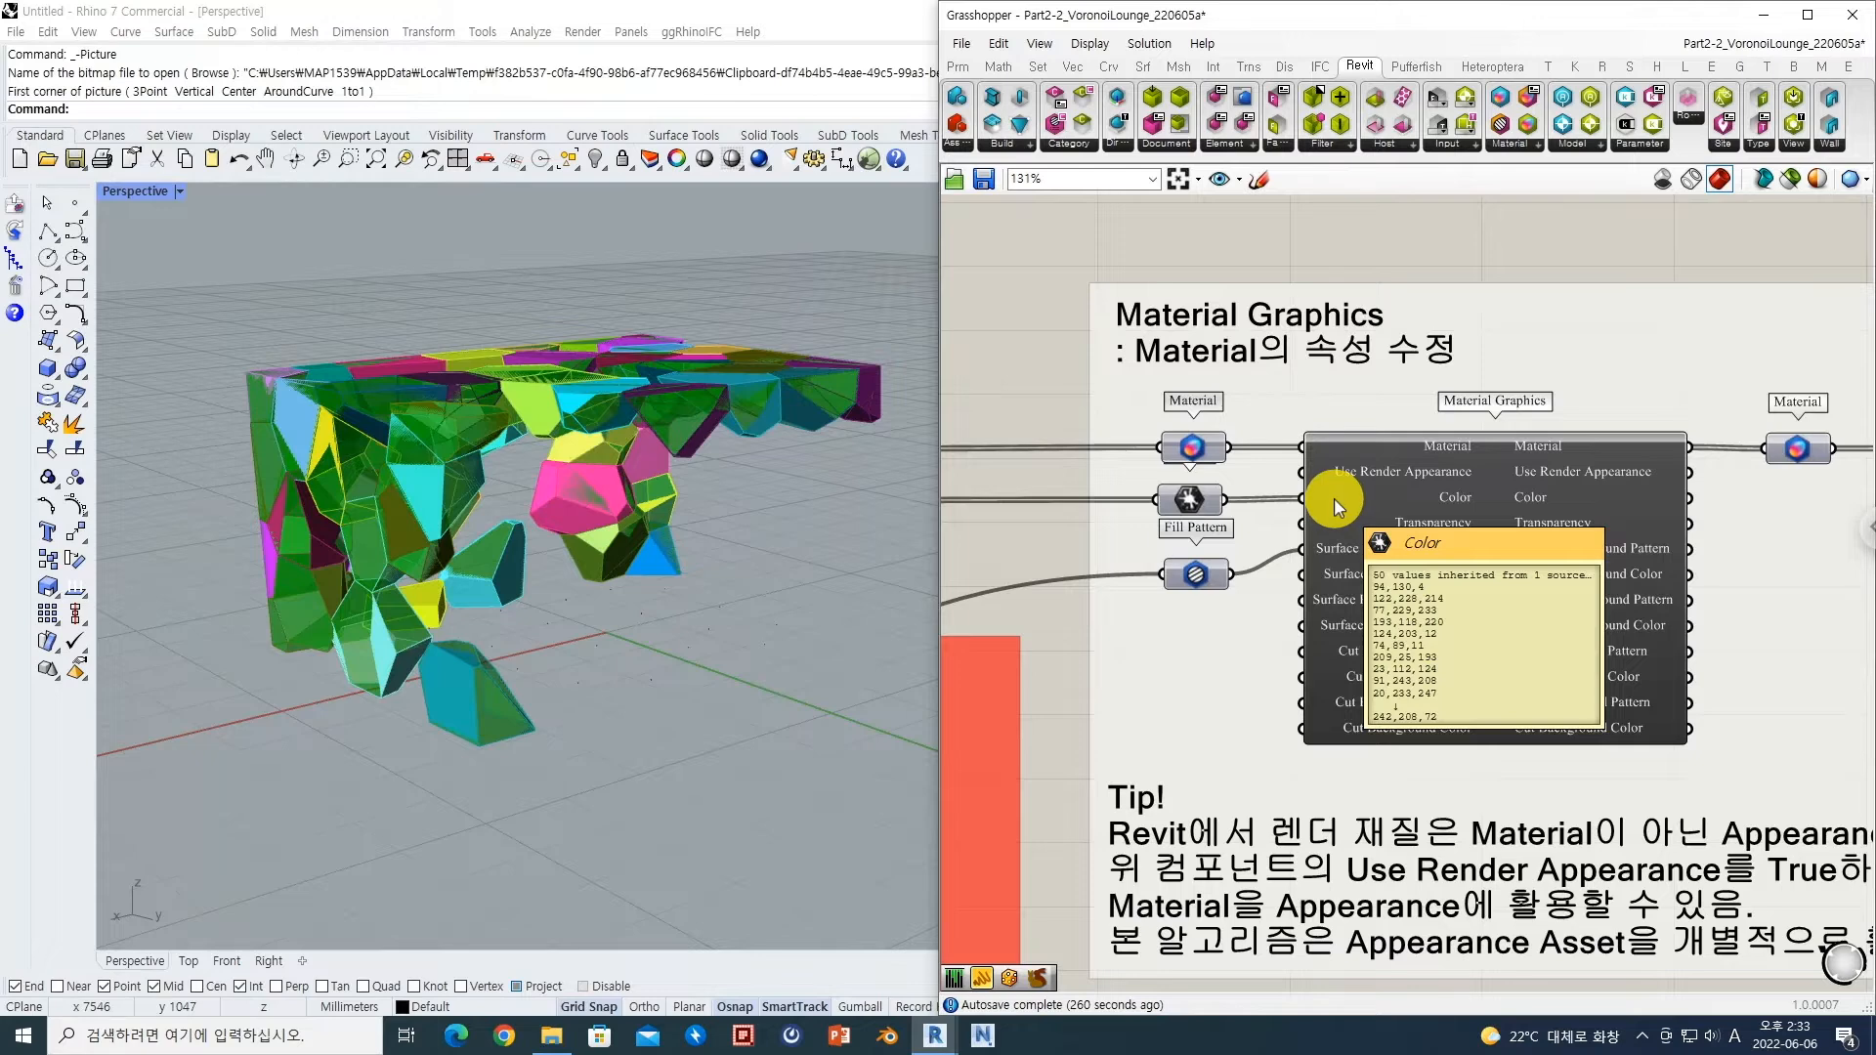
mouse_move(1329, 552)
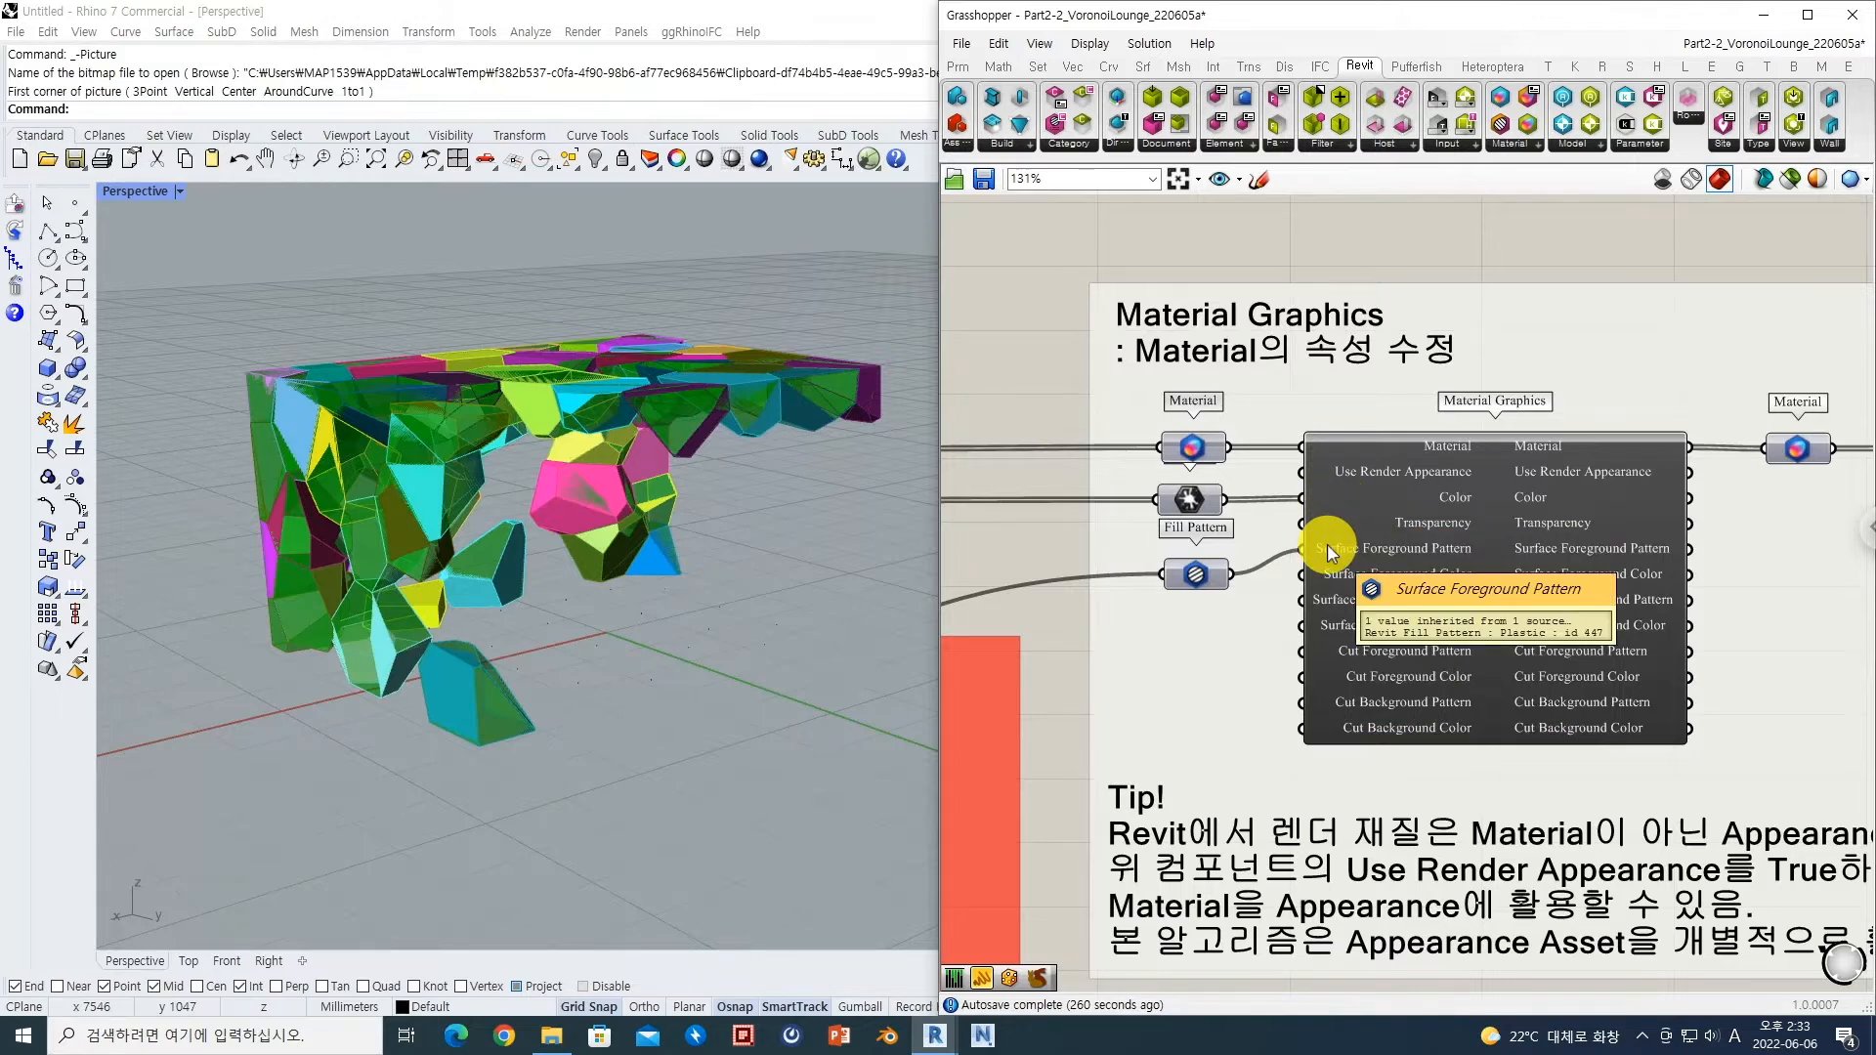
Step: Trace the surface pattern back to its Fill Pattern parameter and inspect the Plastic choice in its Drafting pattern list
right_click_drag(1214, 583, 1451, 483)
scroll(1446, 486, "down", 2)
right_click_drag(1223, 625, 1470, 519)
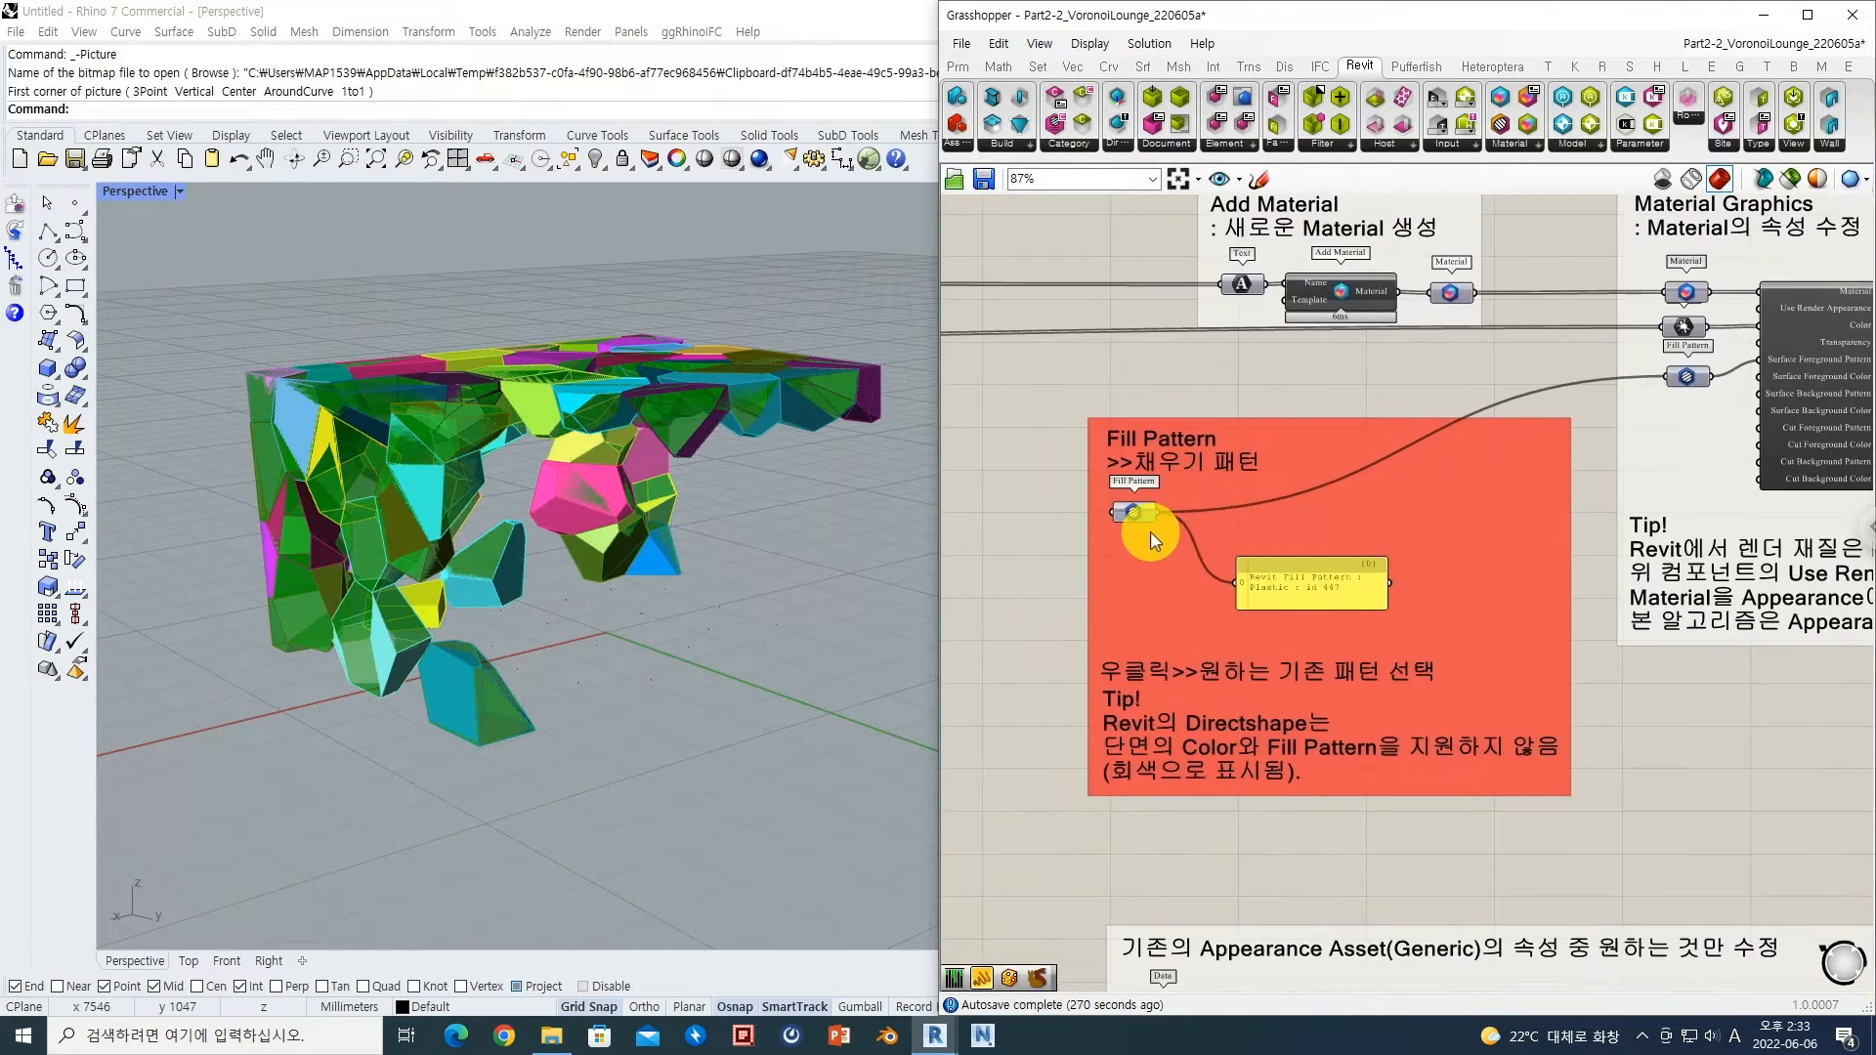
mouse_move(1143, 517)
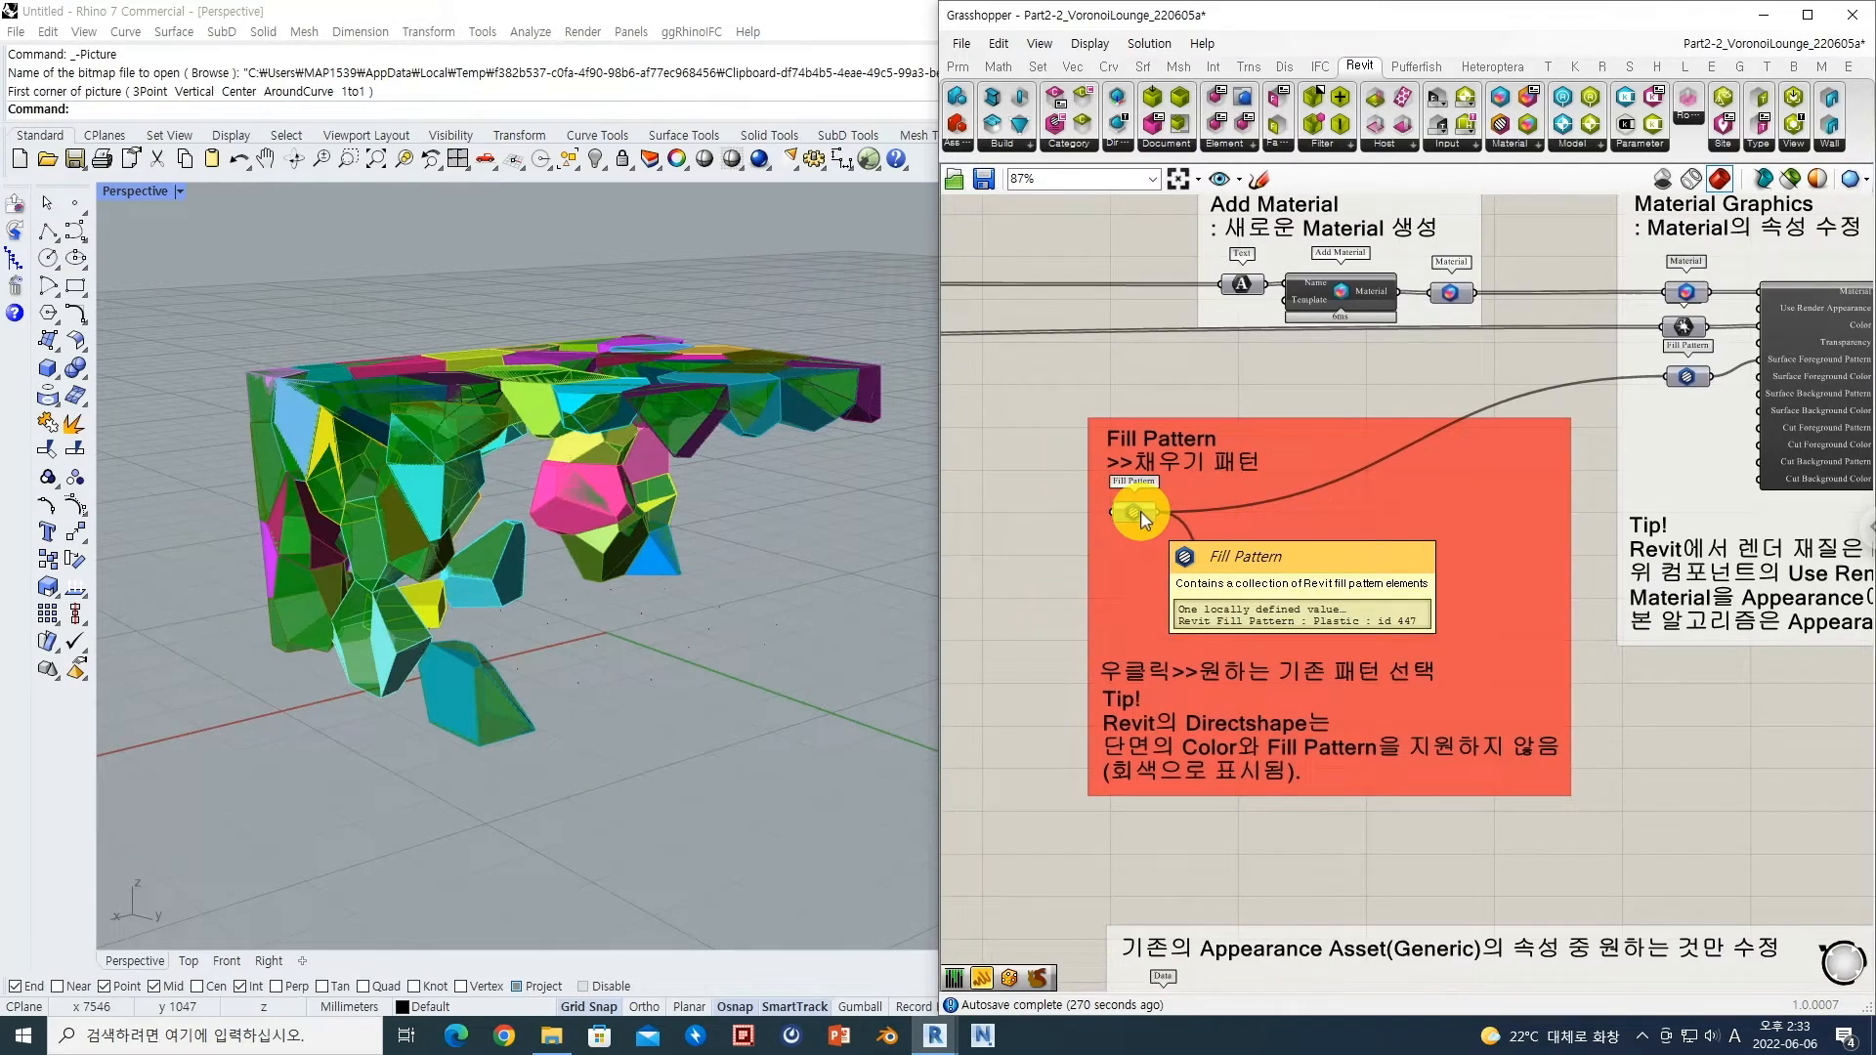
right_click(1142, 515)
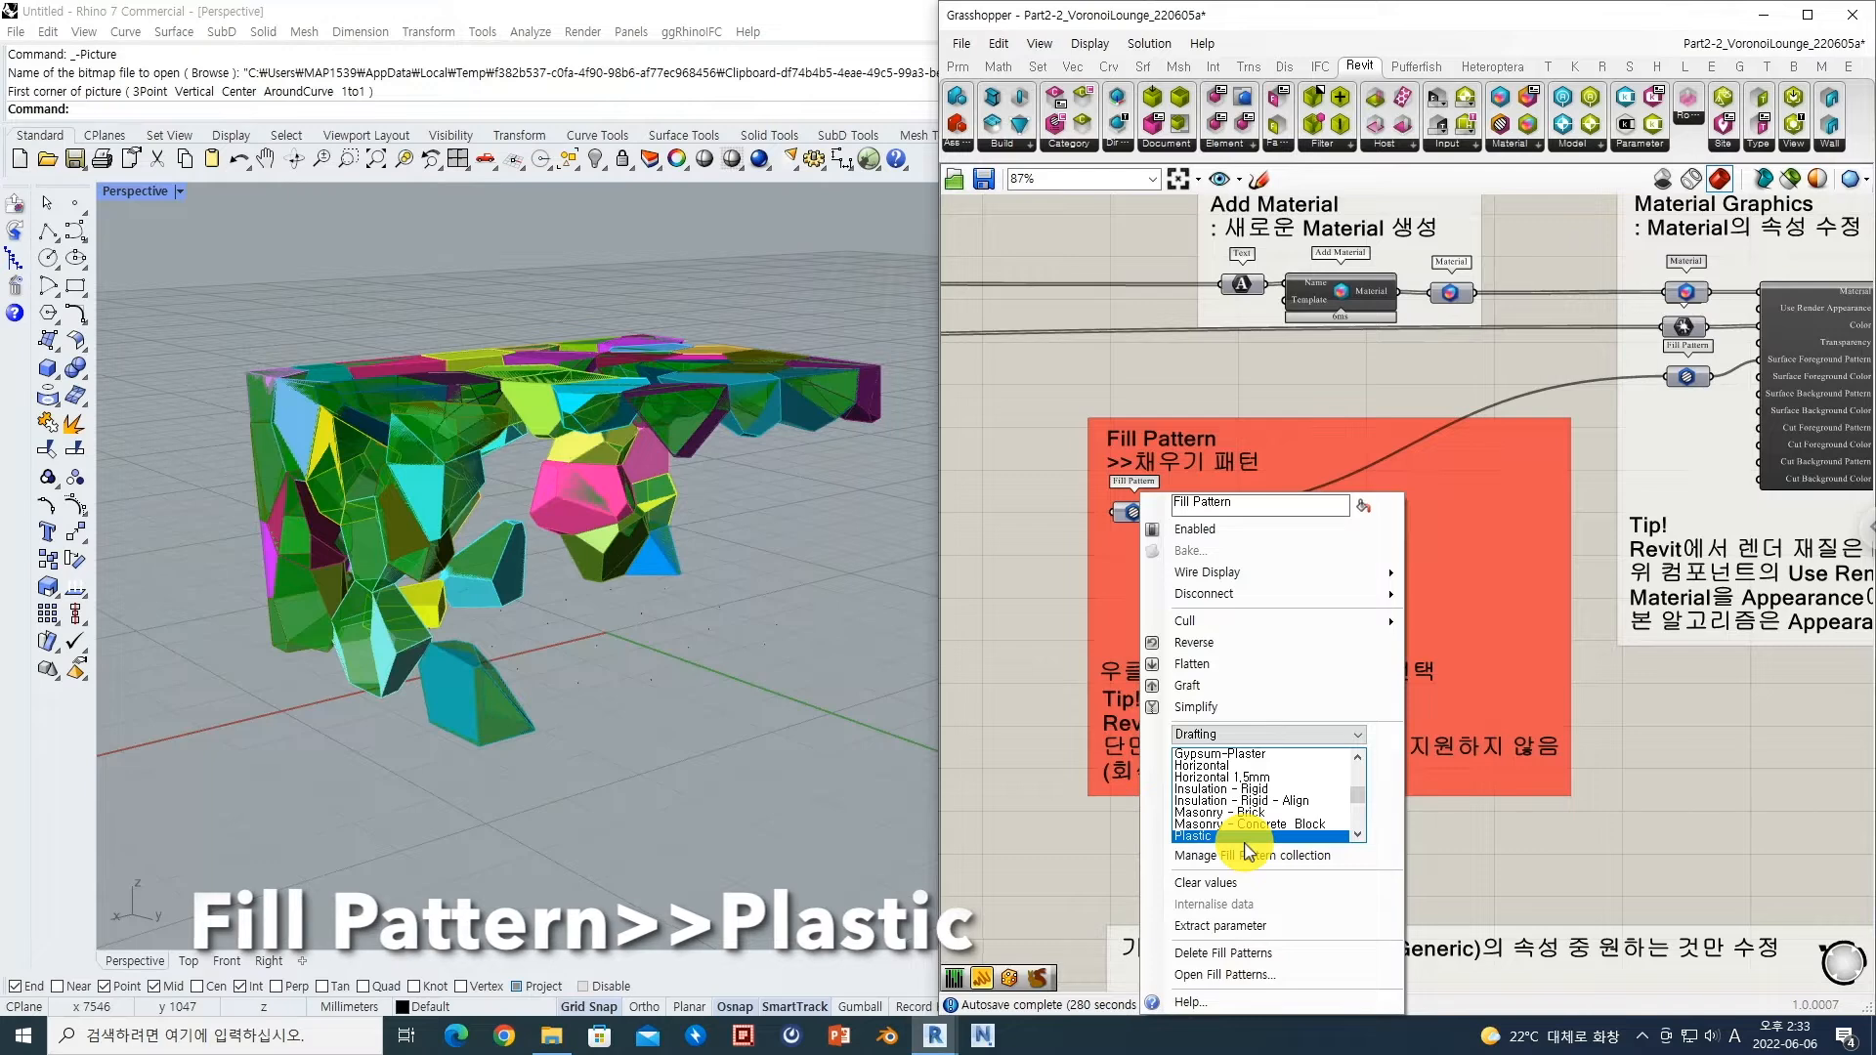
left_click(1627, 736)
Step: Read the tip in the Fill Pattern group about DirectShape section colour and fill pattern support
right_click_drag(1513, 705, 1197, 746)
right_click_drag(1459, 436, 1586, 466)
right_click_drag(1349, 550, 1495, 486)
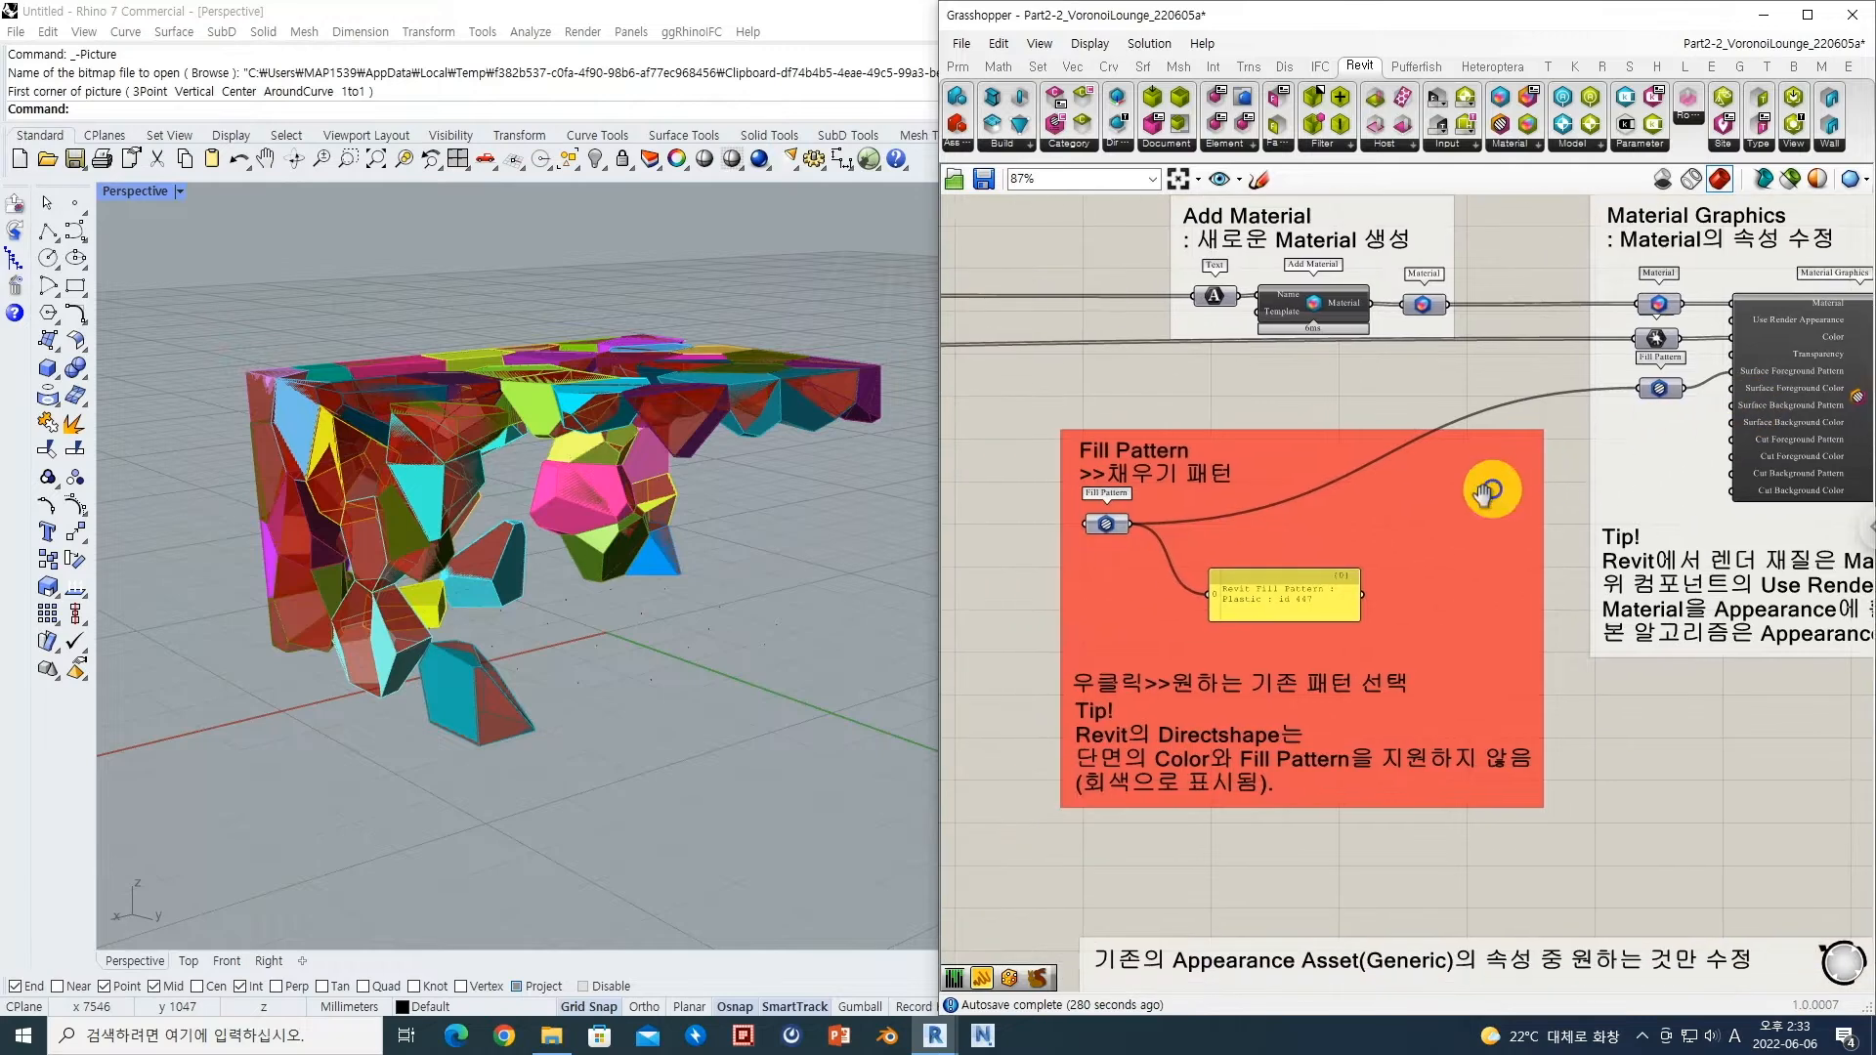
scroll(1234, 723, "up", 3)
right_click_drag(1234, 725, 1266, 716)
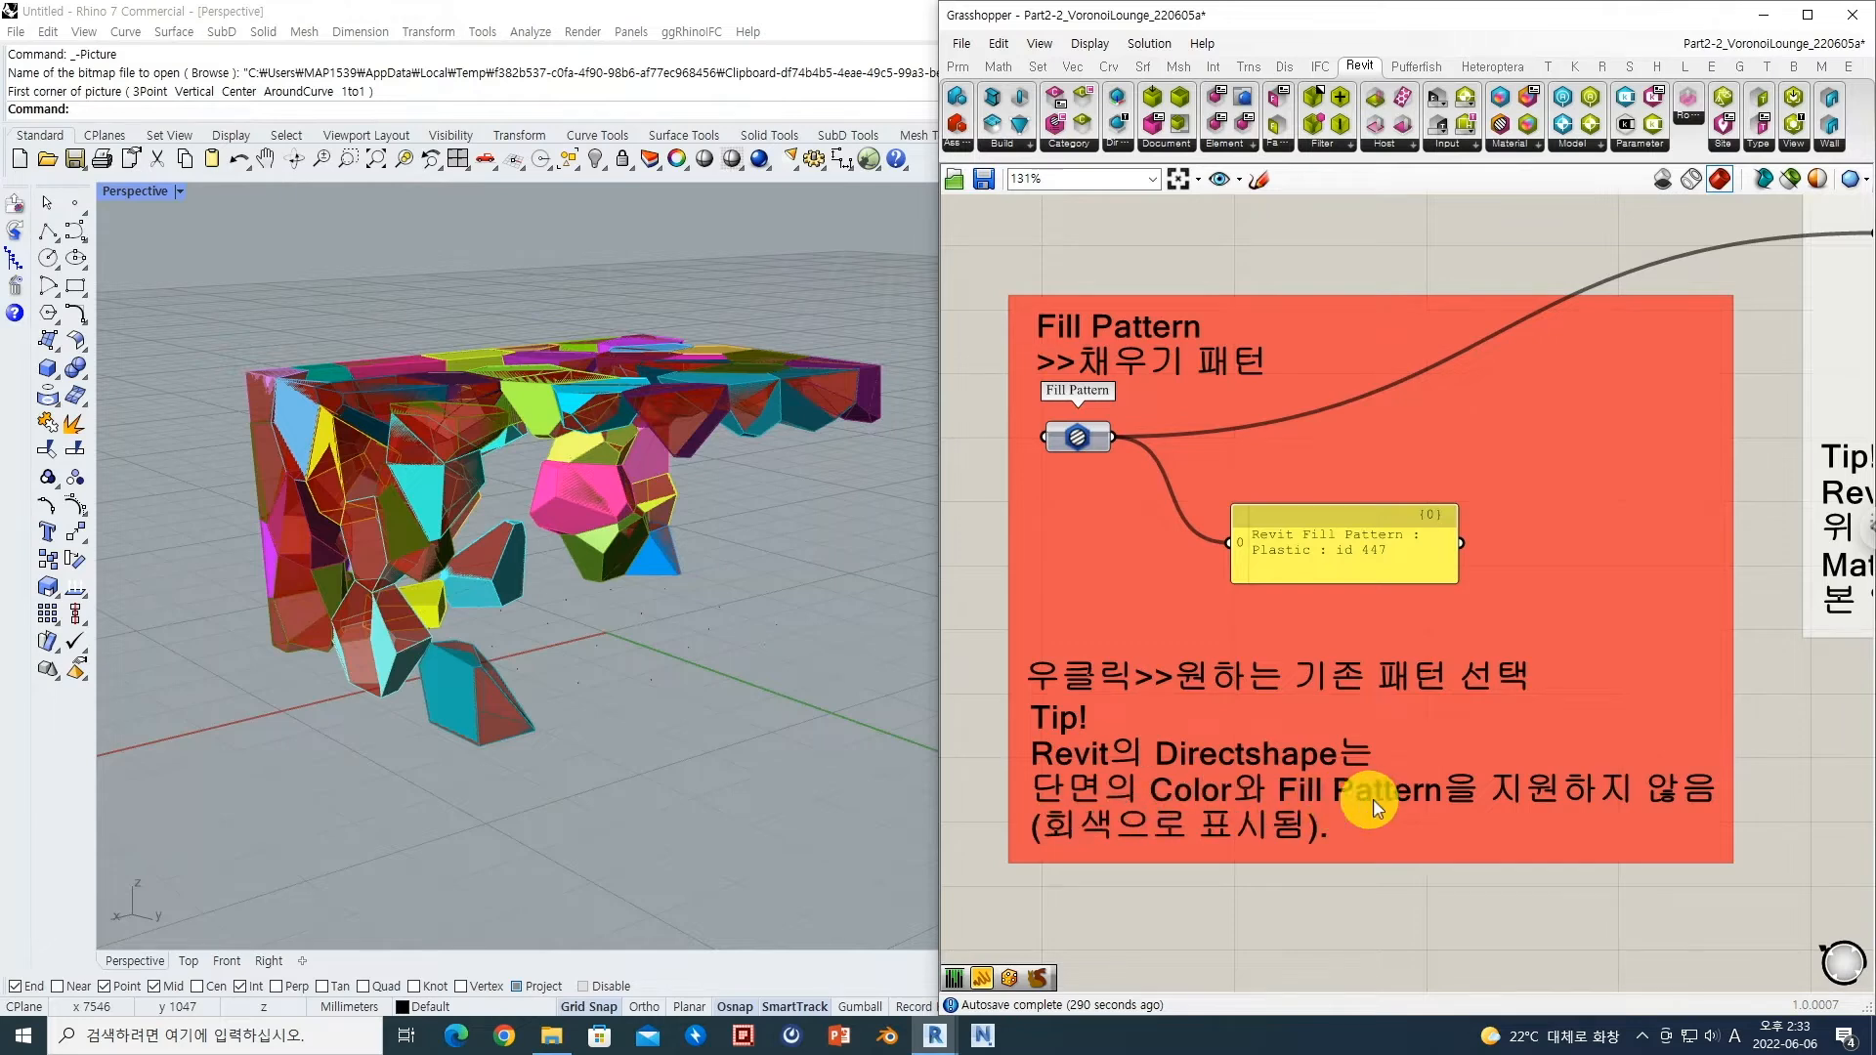
right_click_drag(1568, 789, 1504, 791)
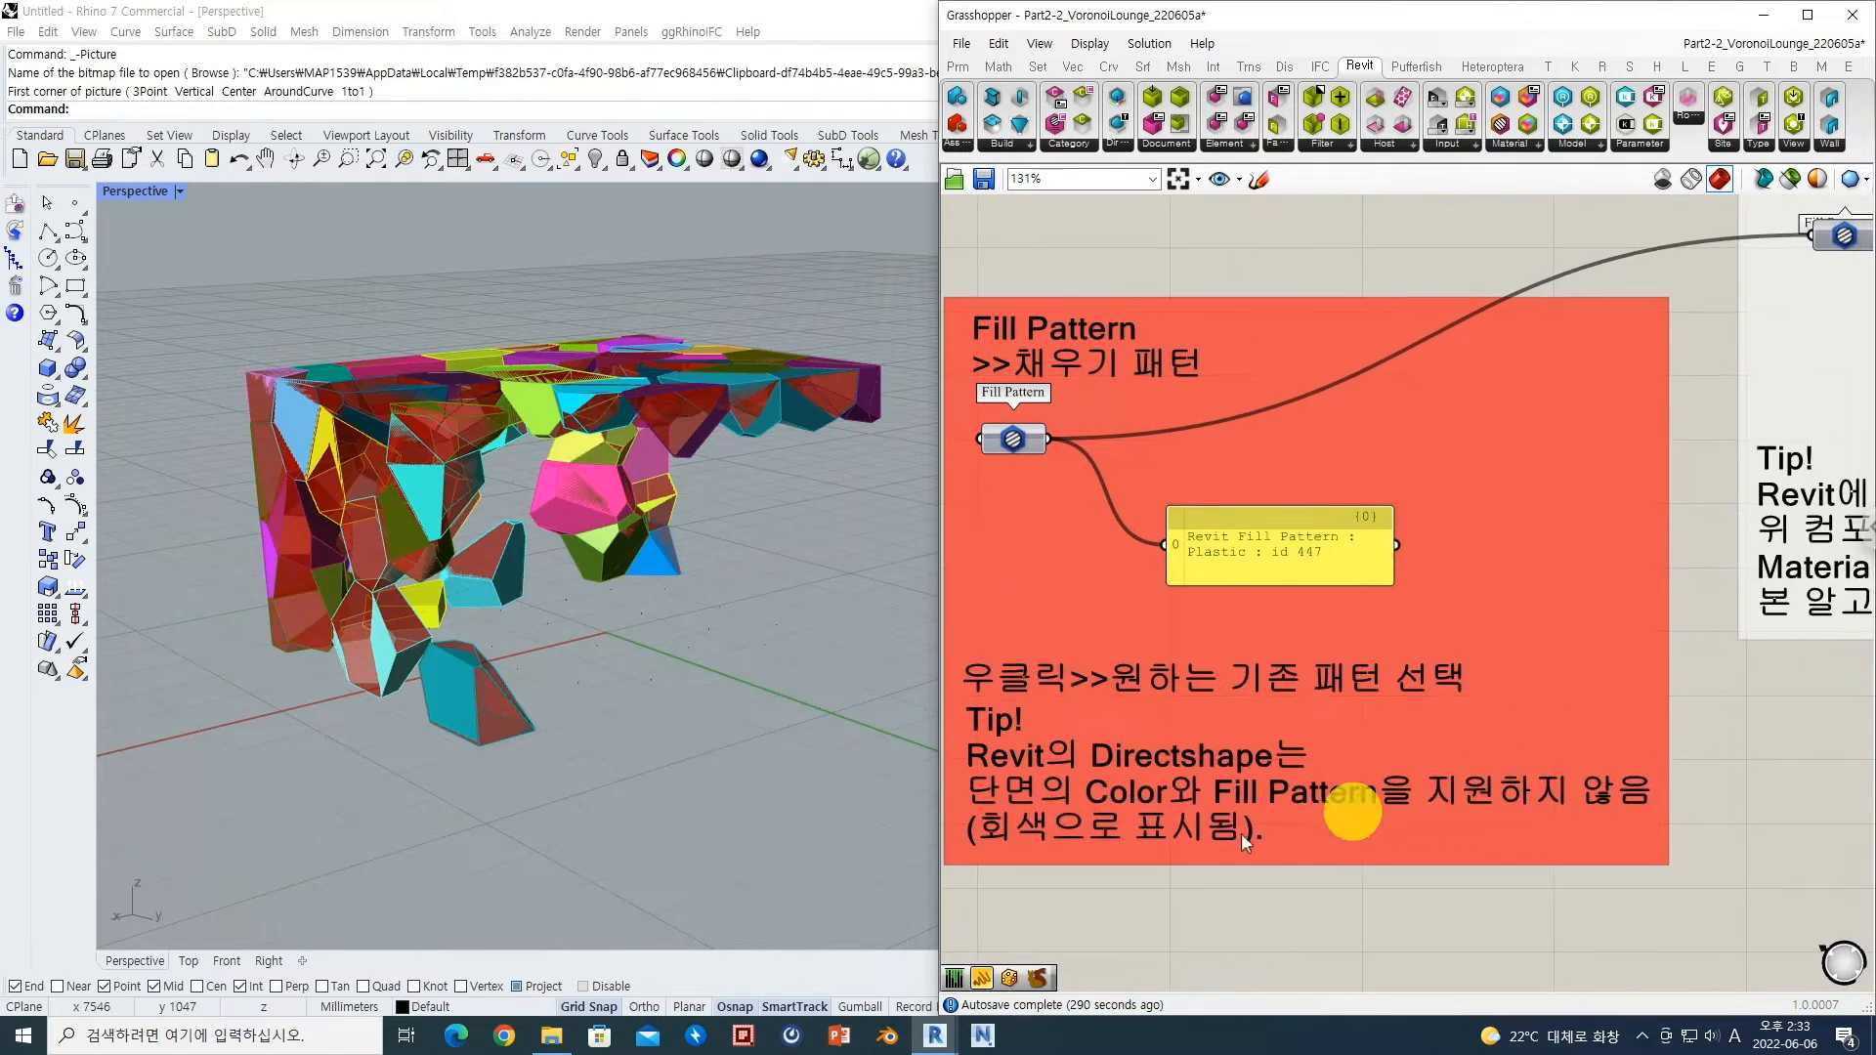
scroll(1154, 859, "down", 2)
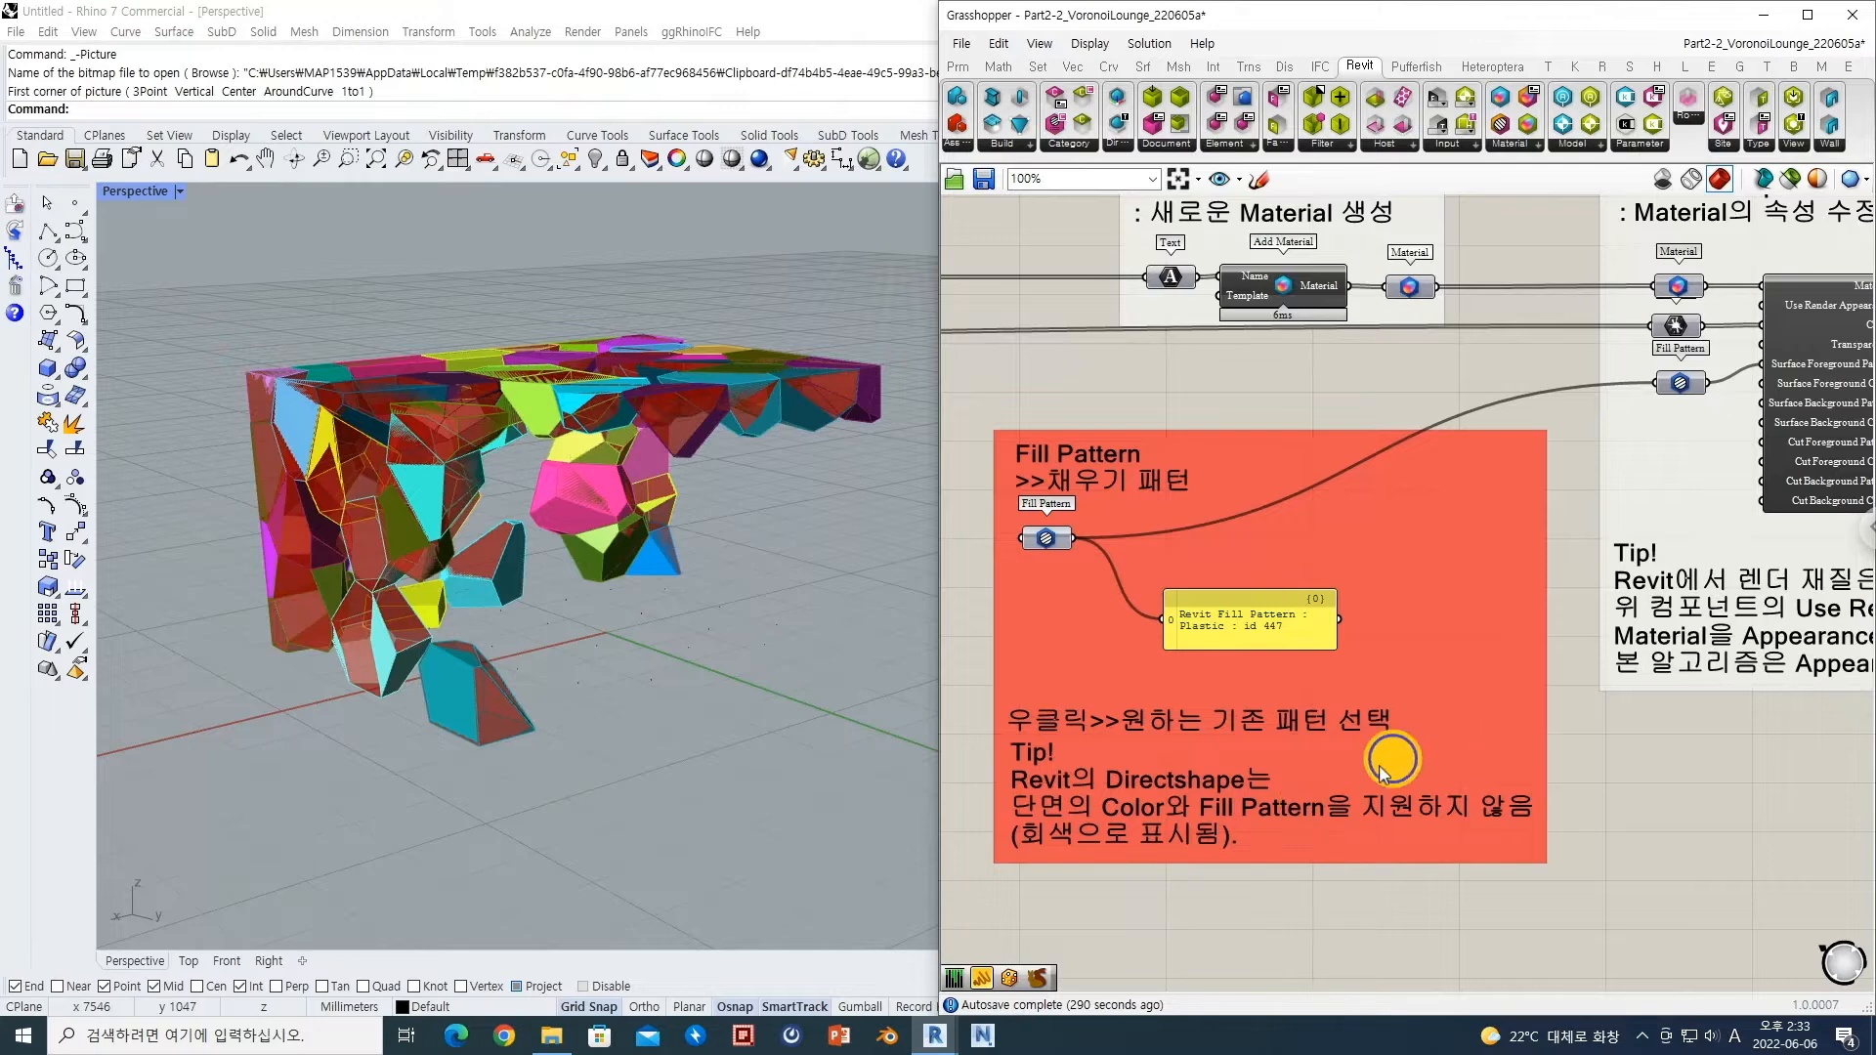
Step: Return to the Material Graphics group and examine the component's surface and cut pattern and colour inputs and the Use Render Appearance tip
right_click_drag(1576, 678, 1252, 737)
right_click_drag(1288, 625, 1124, 719)
scroll(1344, 611, "up", 2)
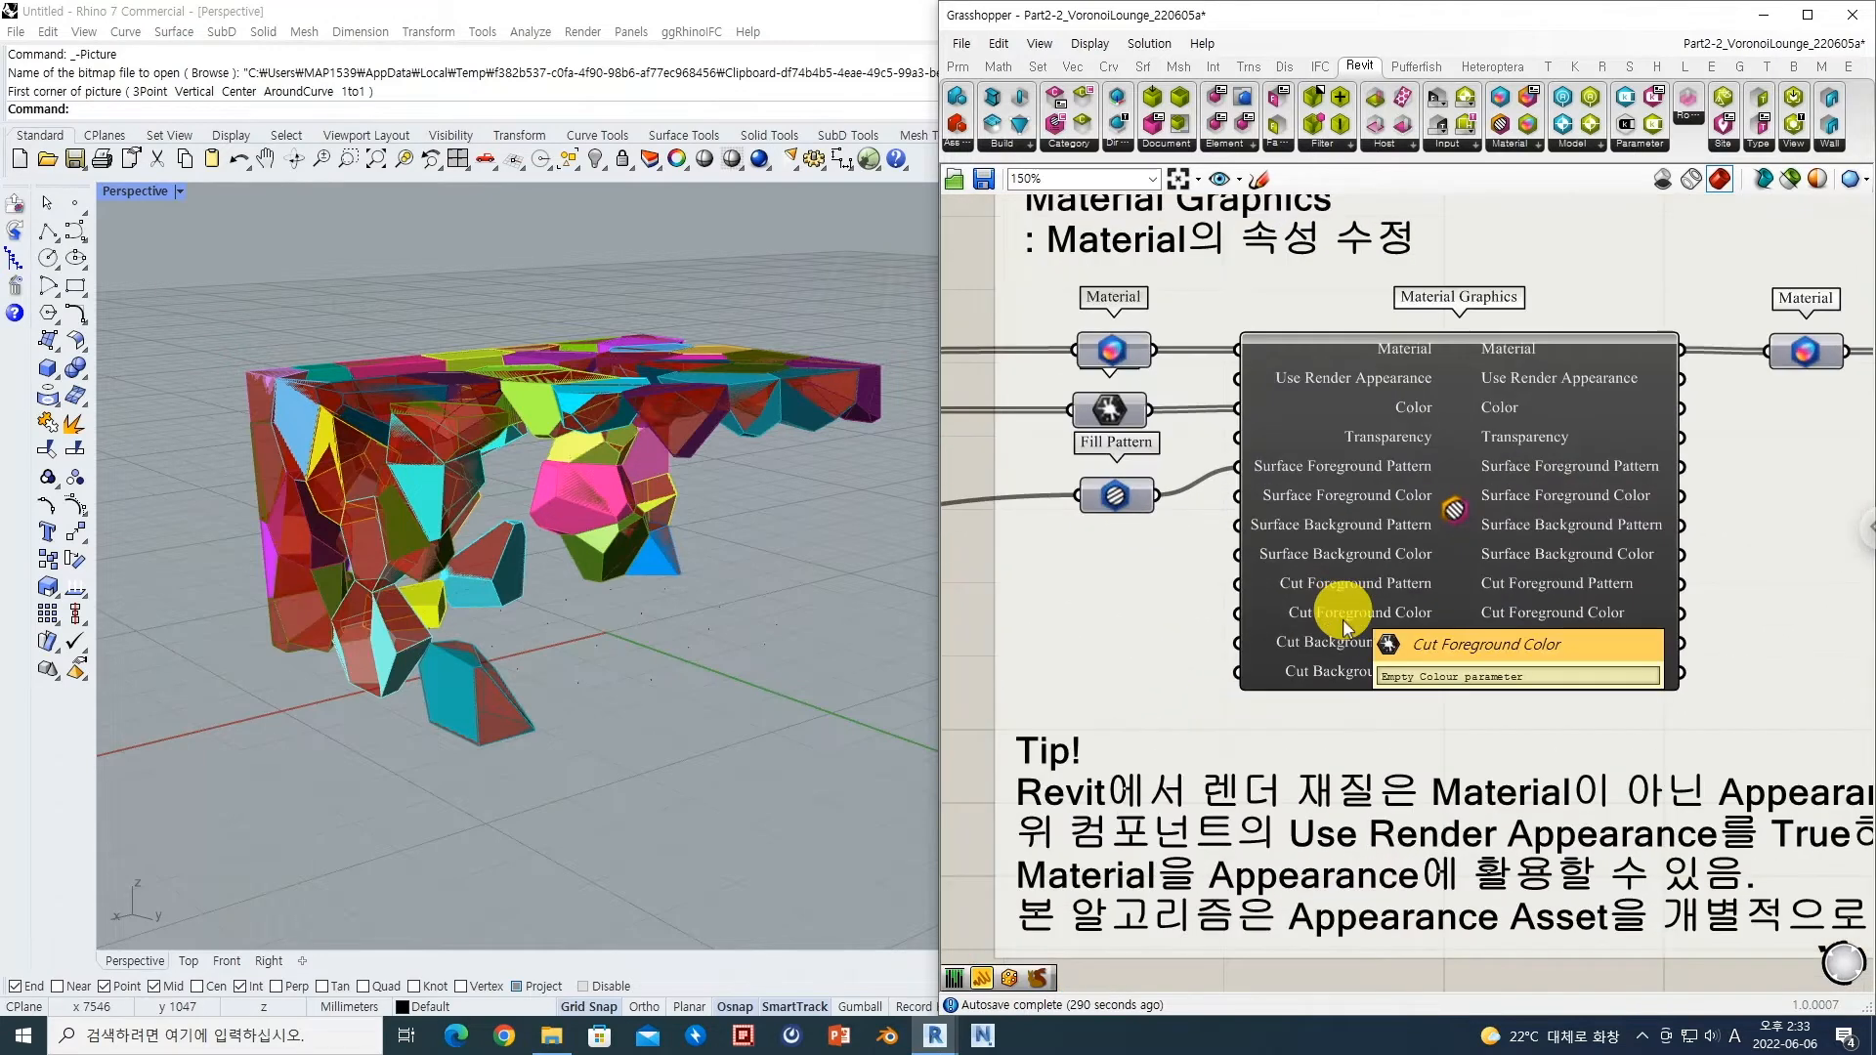
scroll(1314, 614, "up", 2)
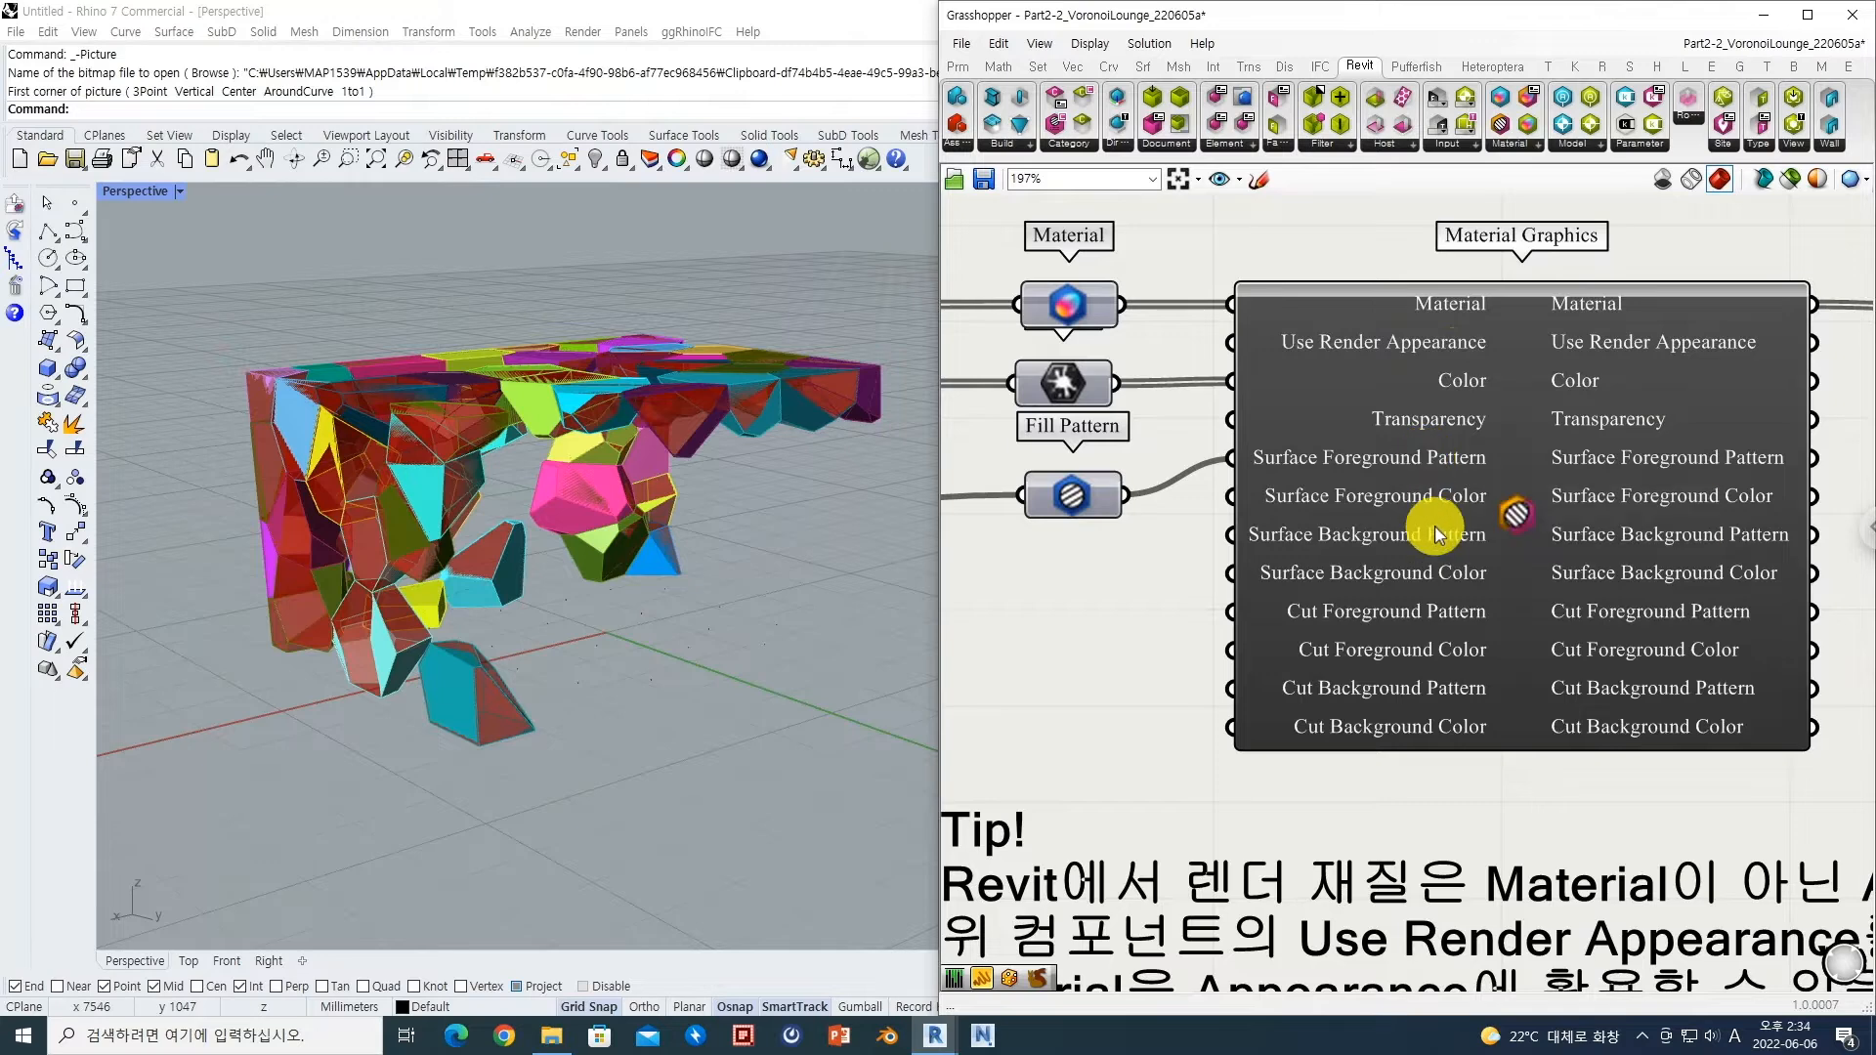
scroll(1253, 504, "down", 3)
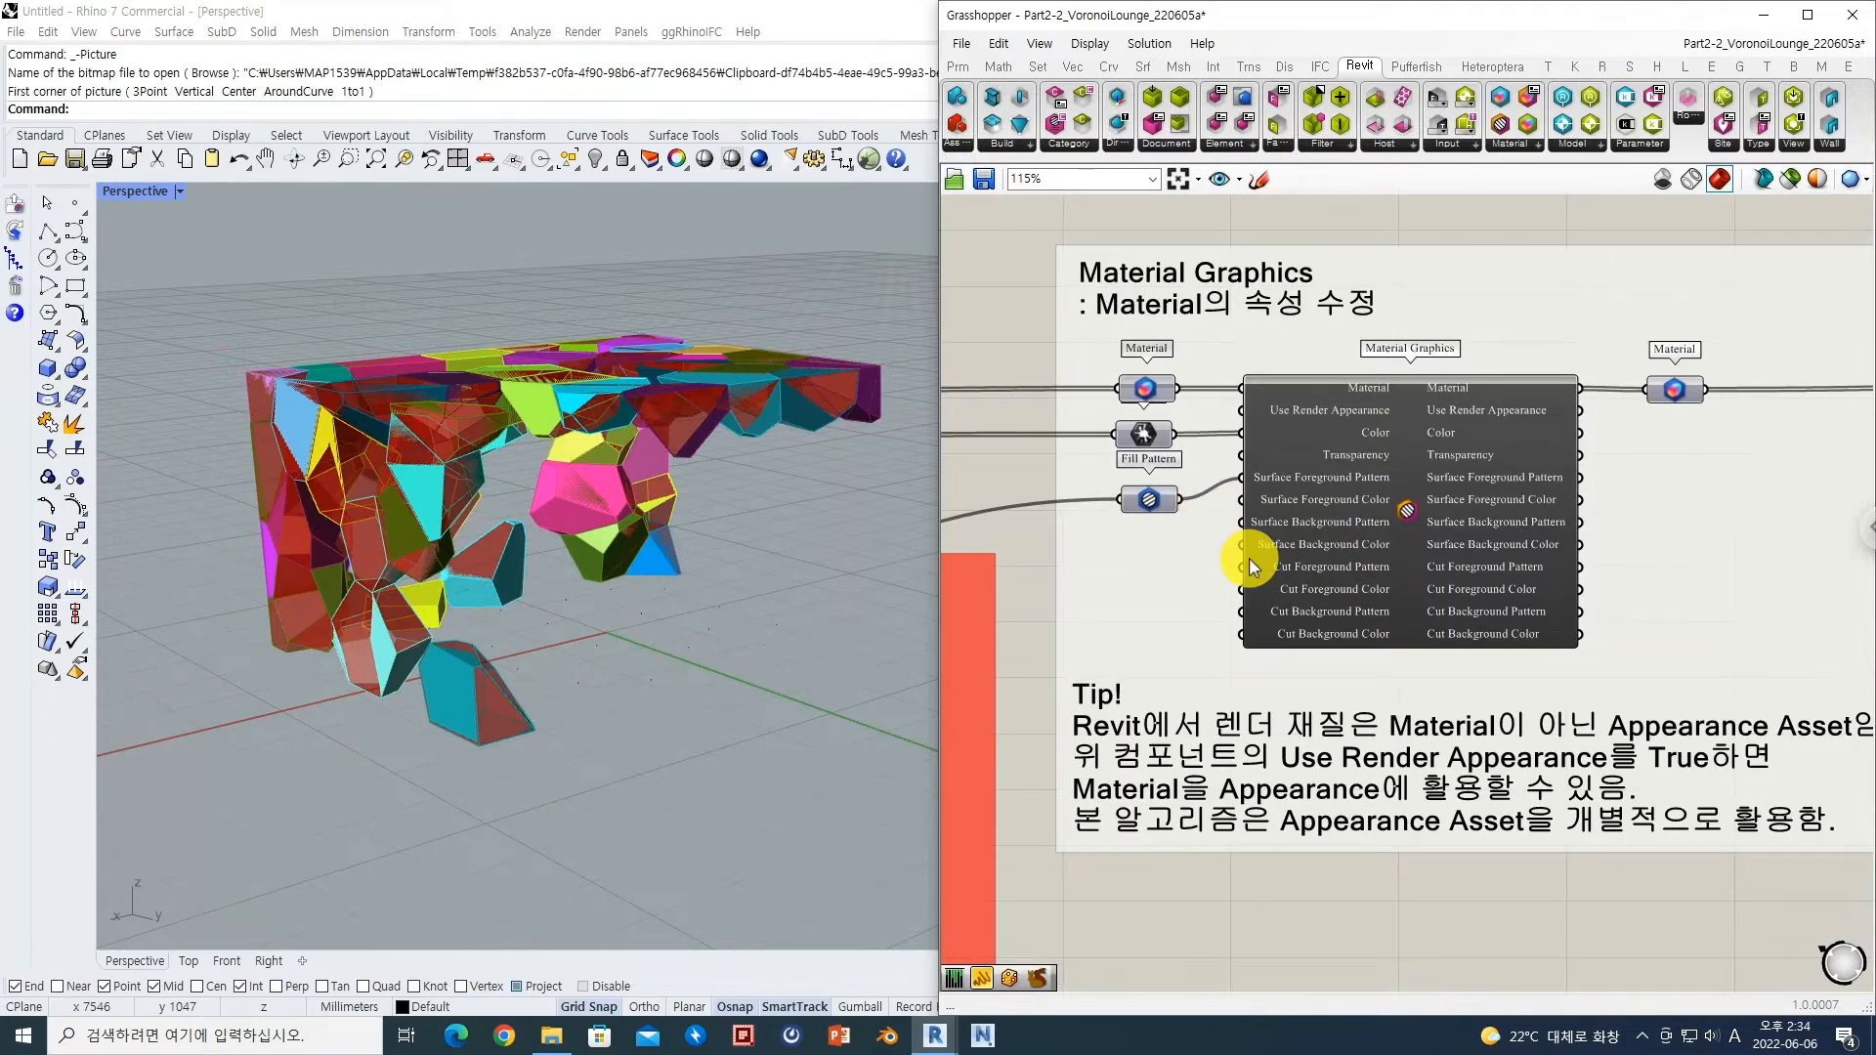
scroll(1248, 557, "up", 2)
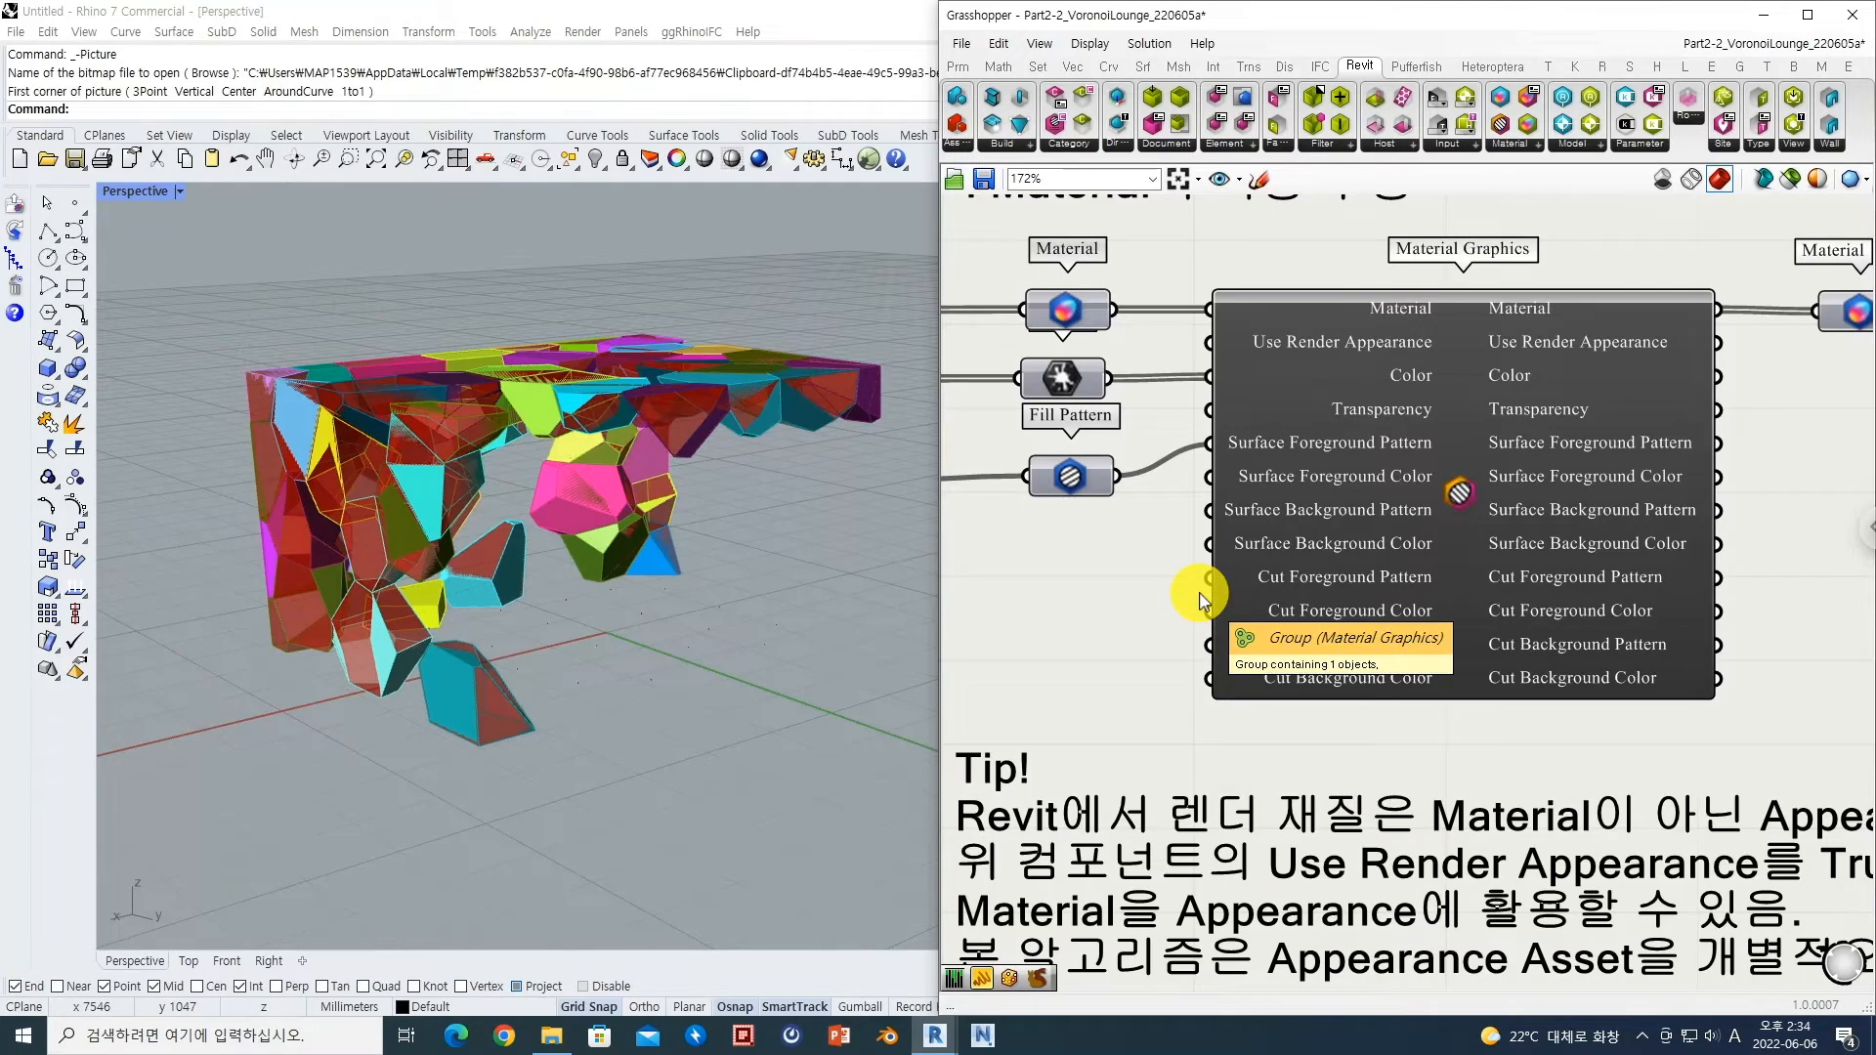
scroll(1202, 600, "down", 2)
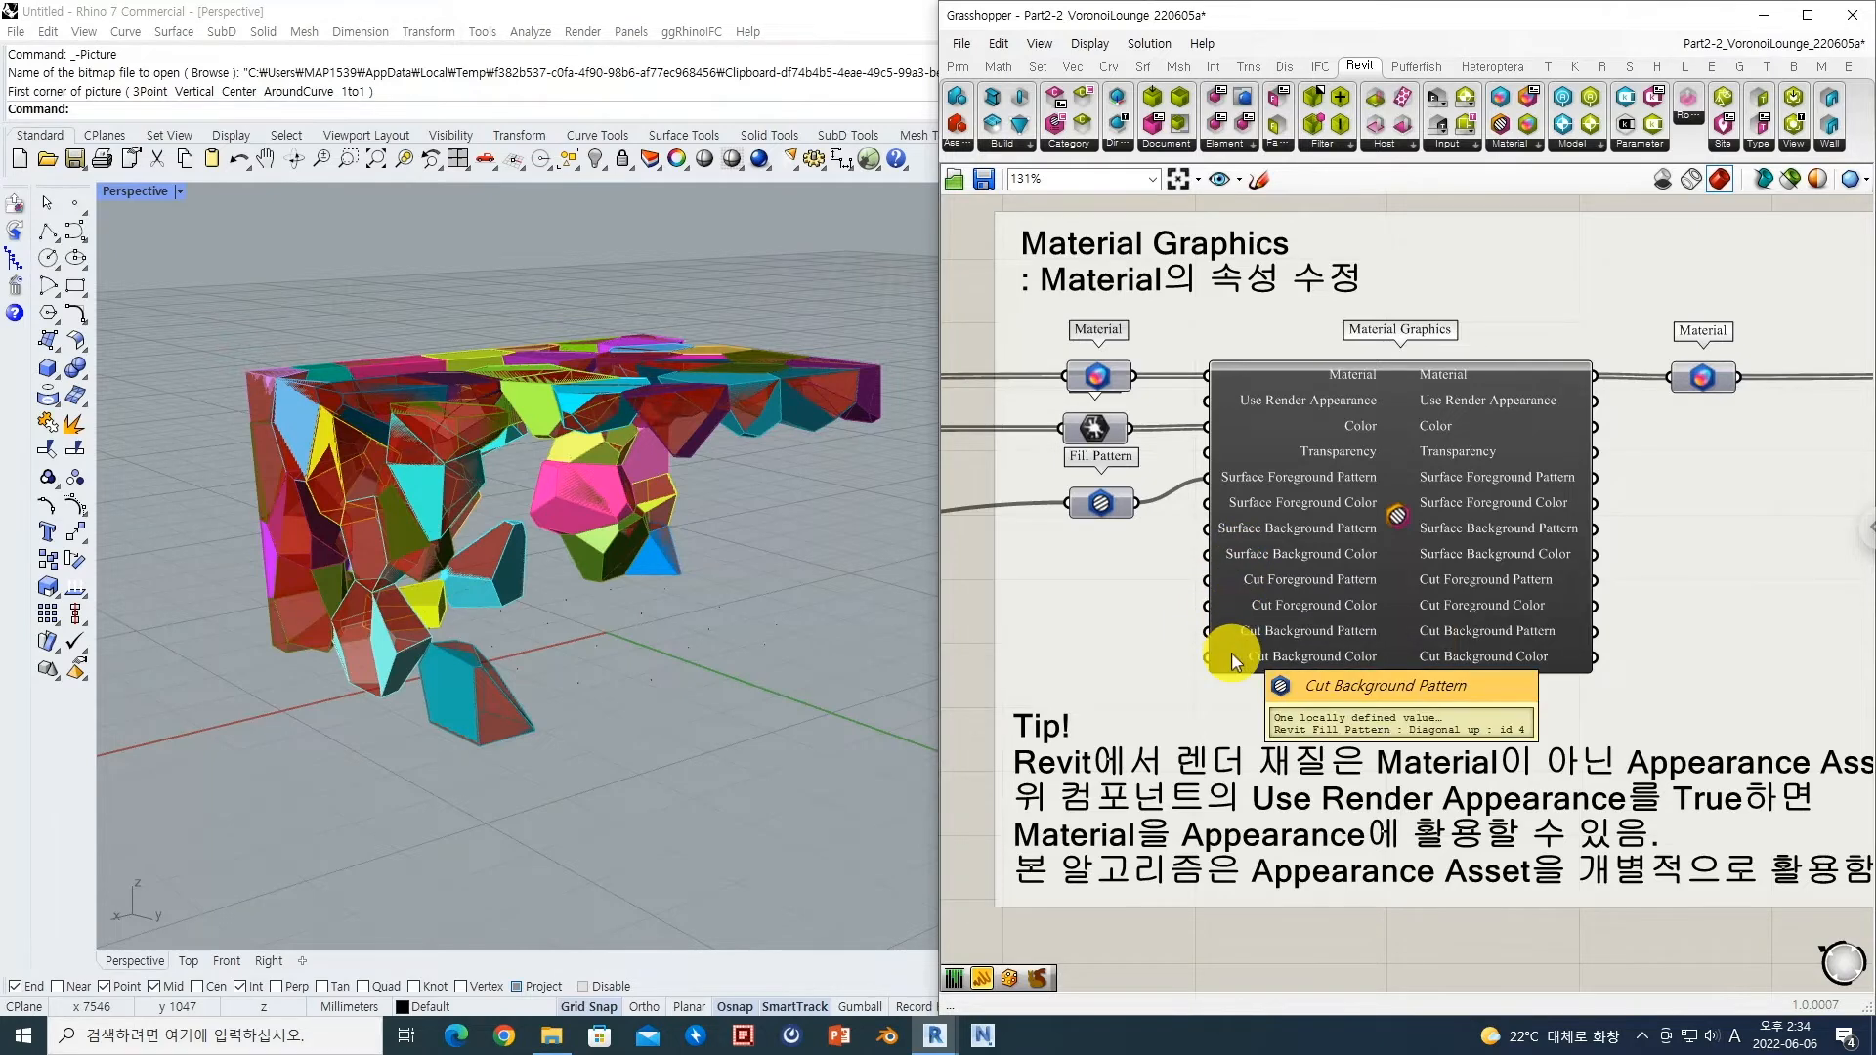
Step: Select the Material parameter after Material Graphics, inspect its list of Revit materials, and locate its outgoing wire
right_click_drag(1322, 567, 1062, 619)
left_click(1440, 437)
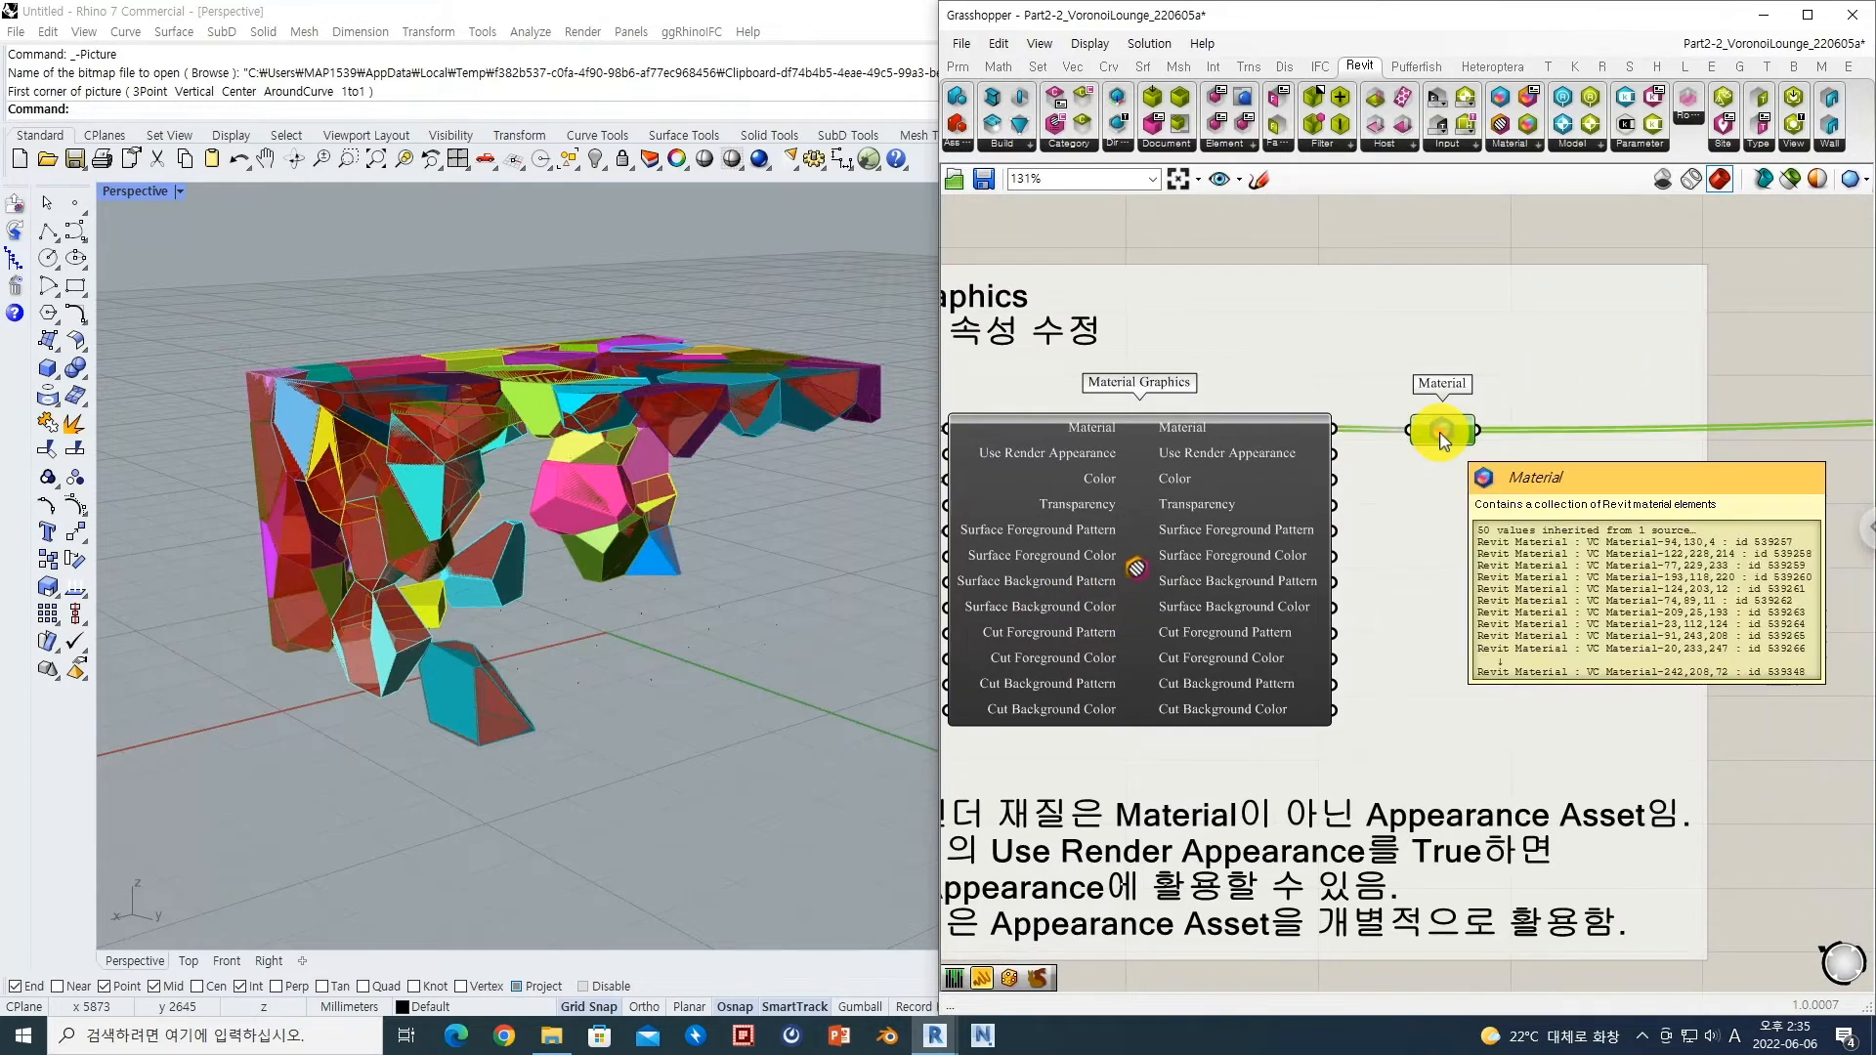
right_click_drag(1444, 442, 1305, 476)
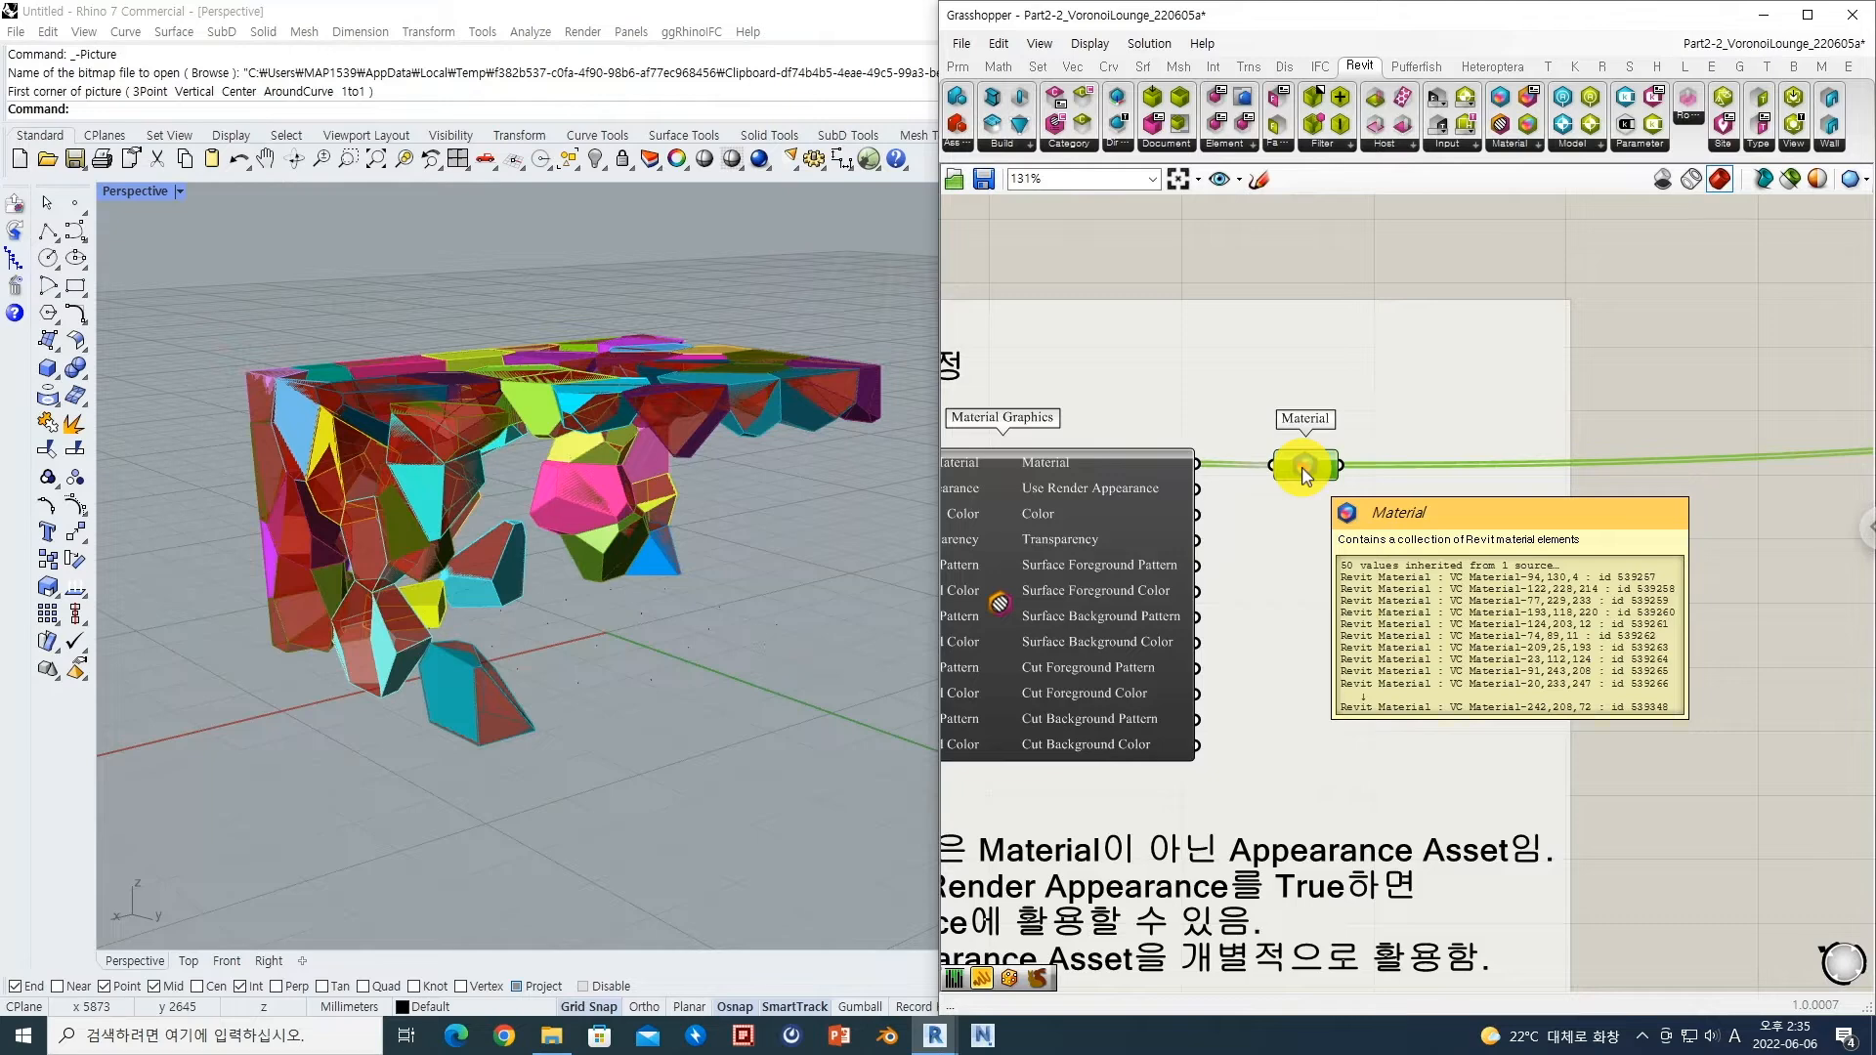
right_click_drag(1359, 470, 1323, 472)
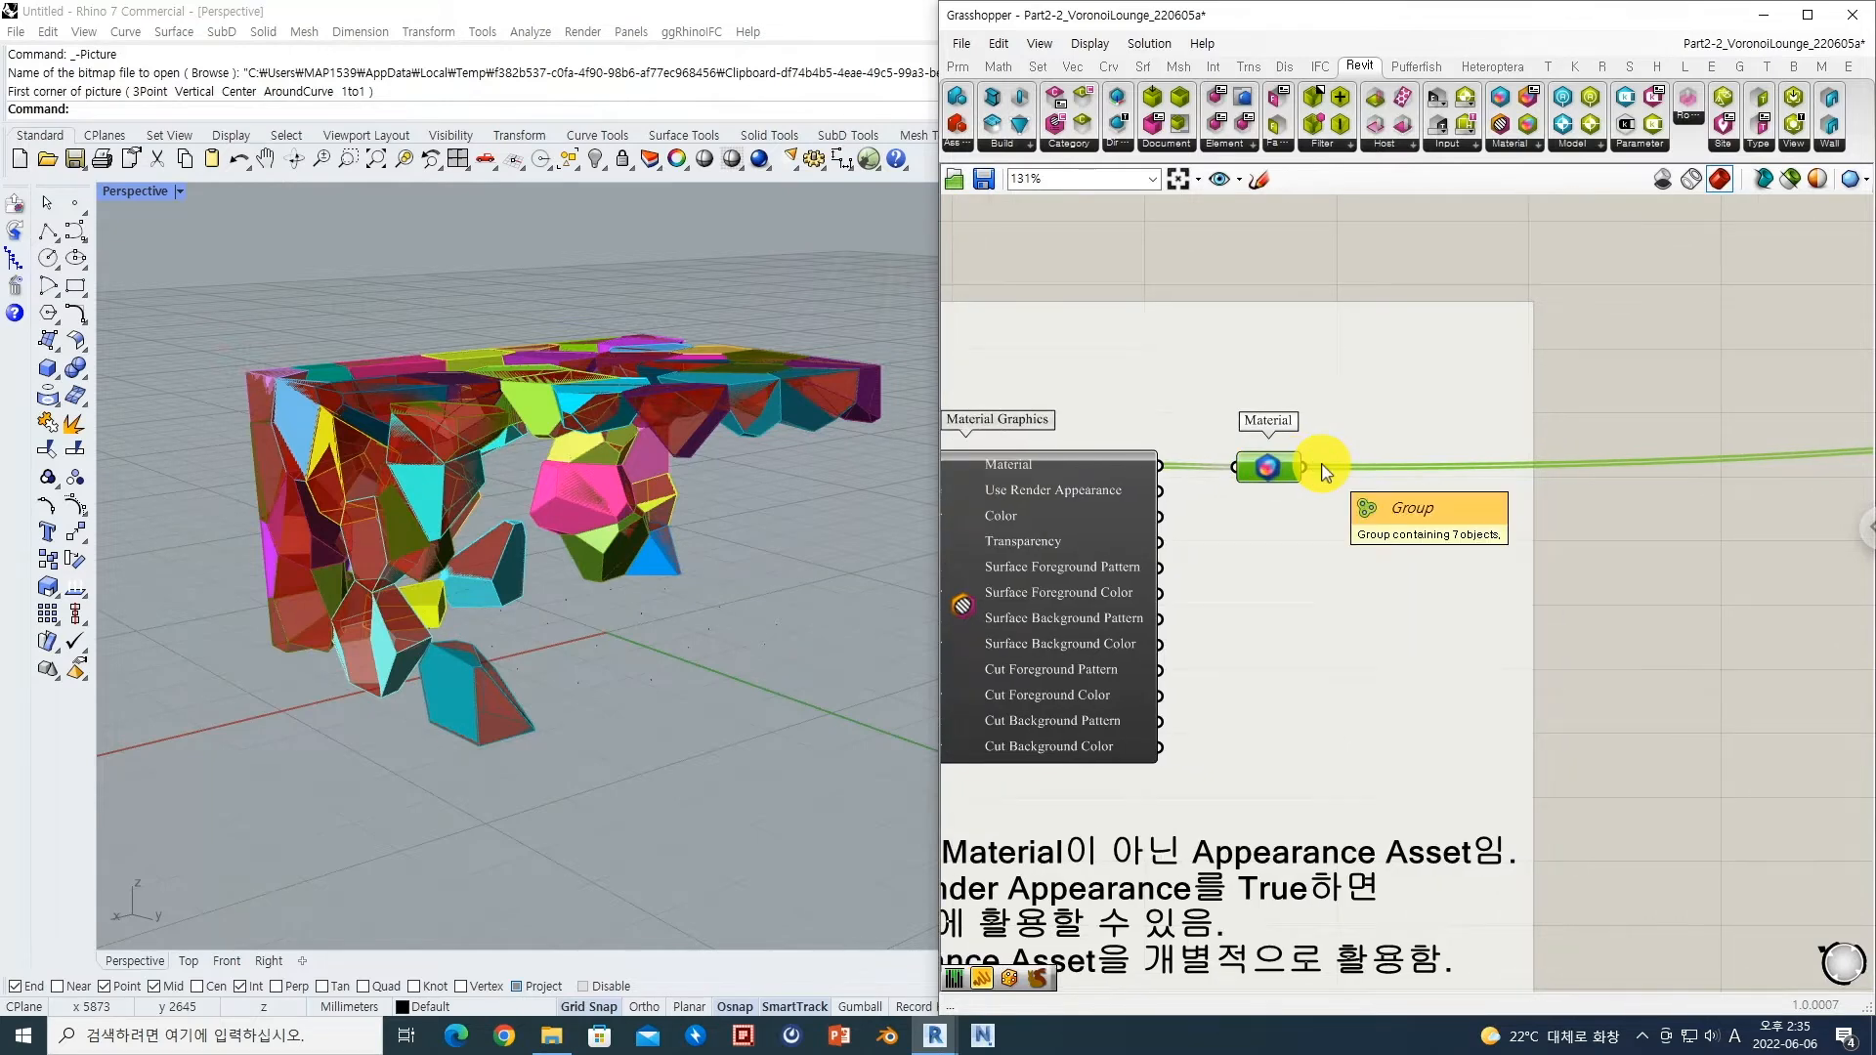
scroll(1326, 473, "down", 4)
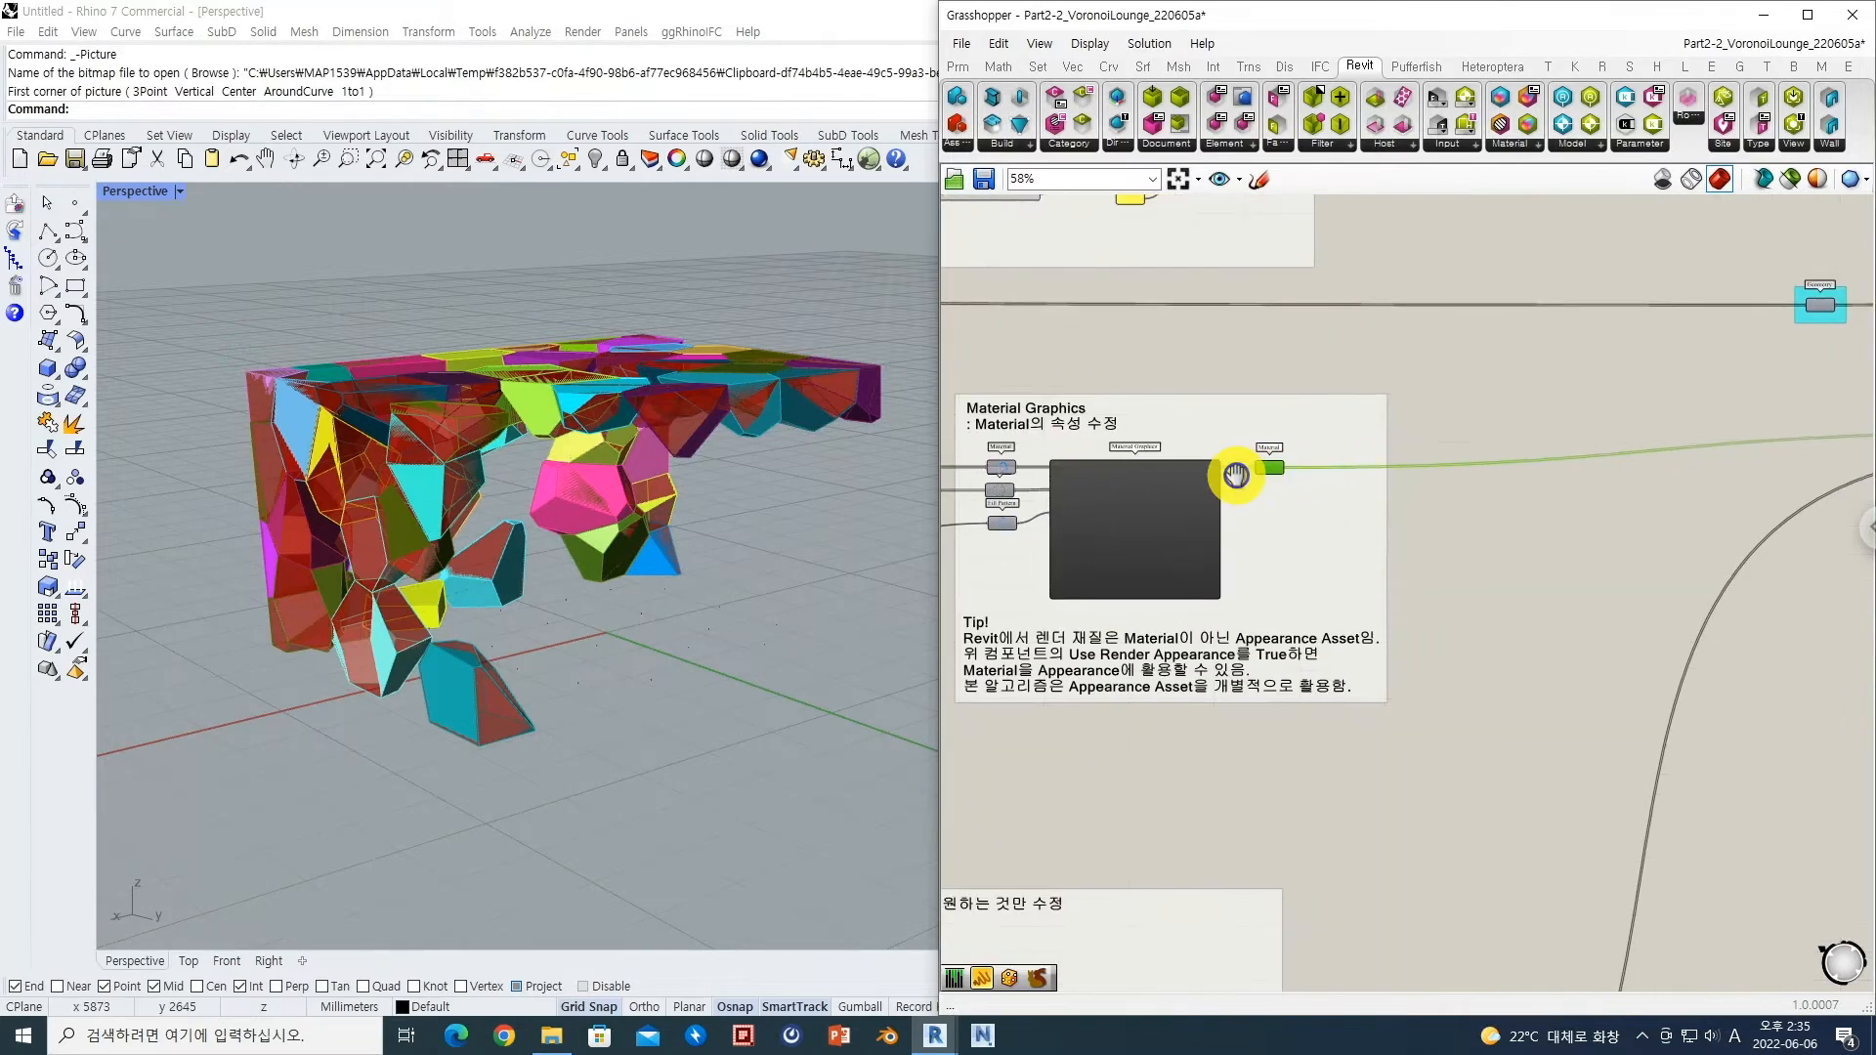
Step: Follow the Material Graphics output wire to the Replace Material's Assets component
scroll(1260, 479, "up", 5)
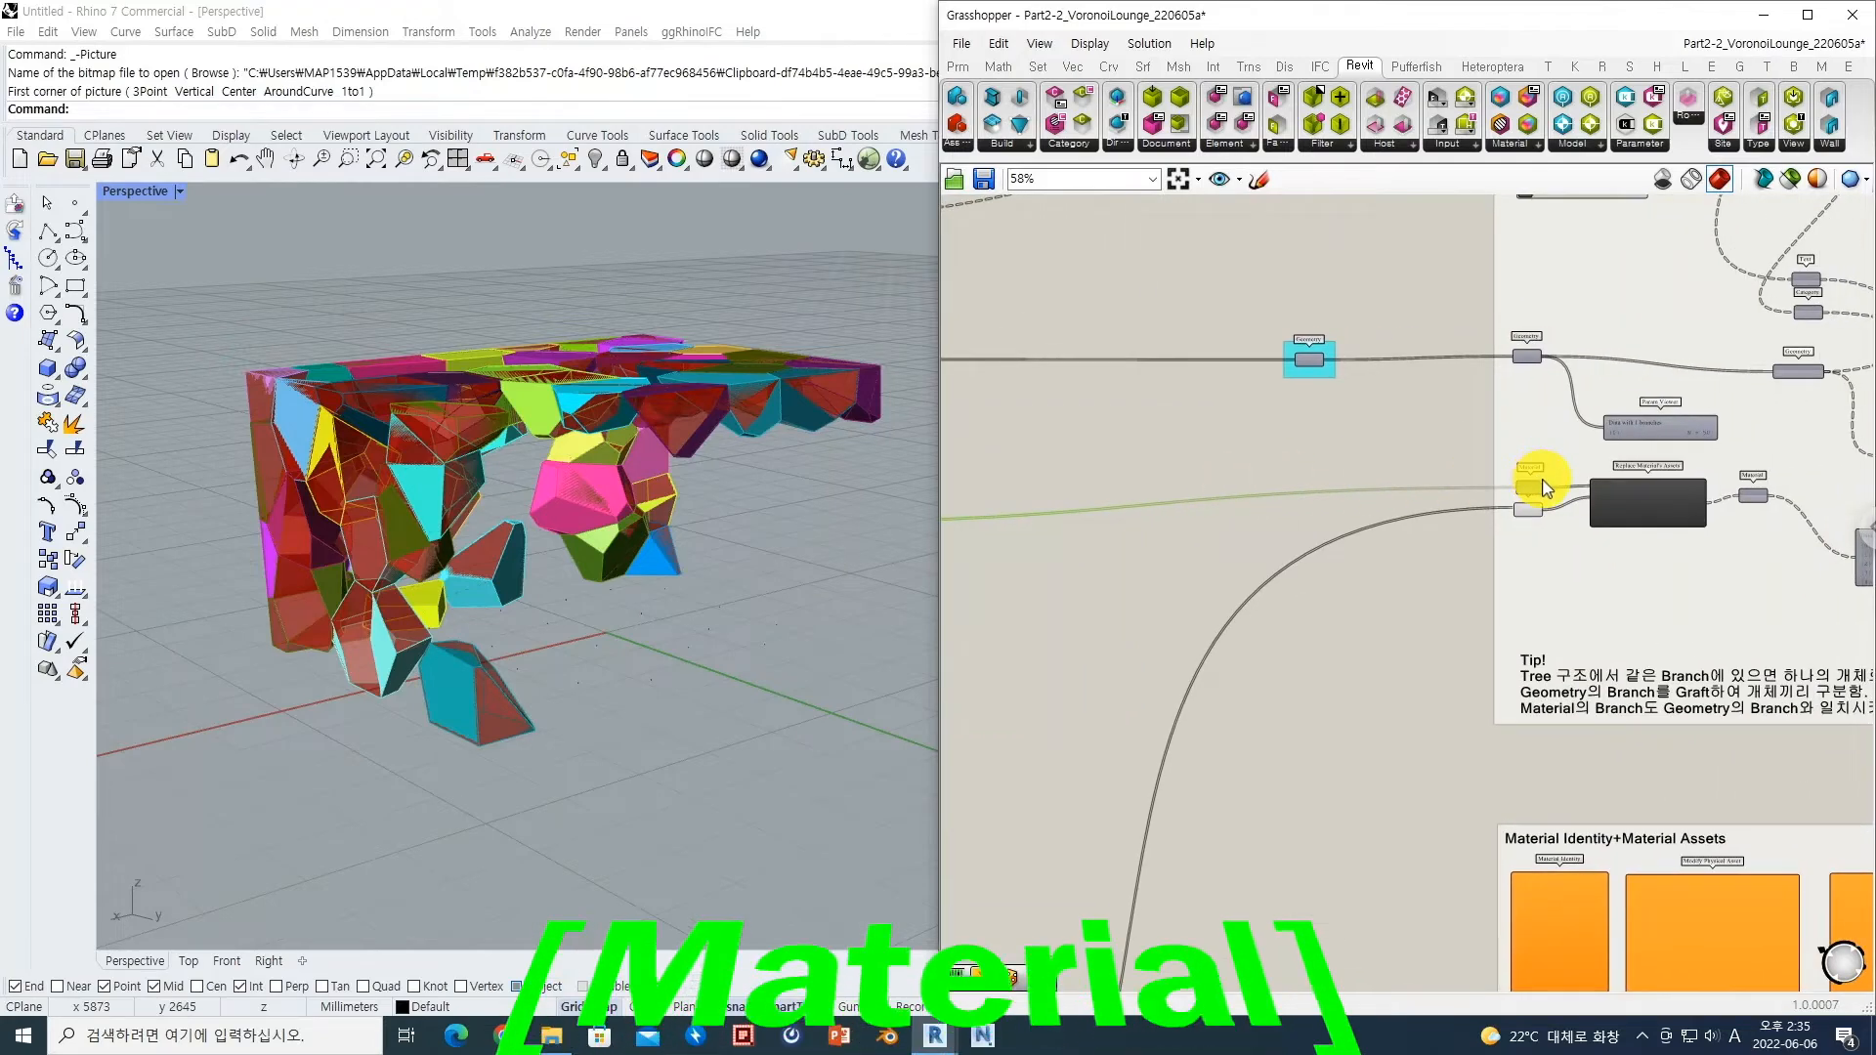
right_click_drag(1541, 493, 1243, 501)
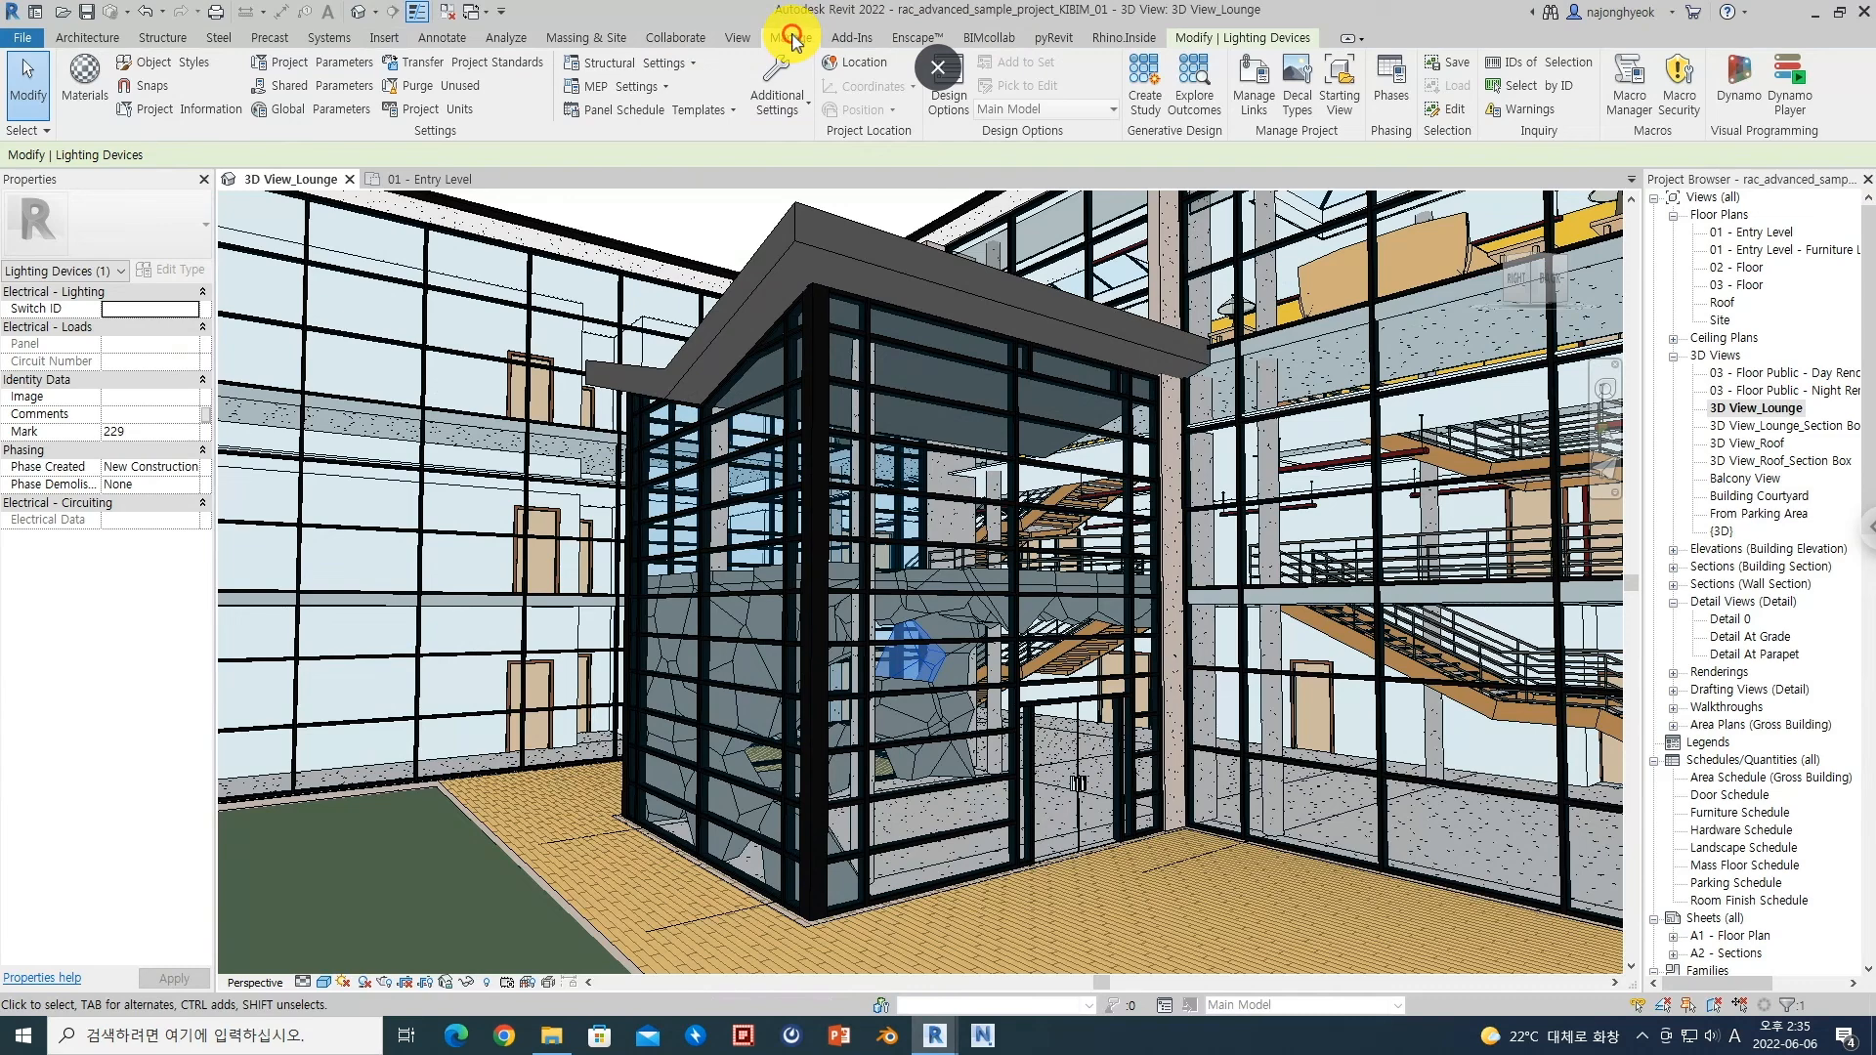
Step: In Revit, open the Material Browser without saving the project and review the Graphics properties of the Air Barrier - Air Infiltration Barrier material
left_click(85, 83)
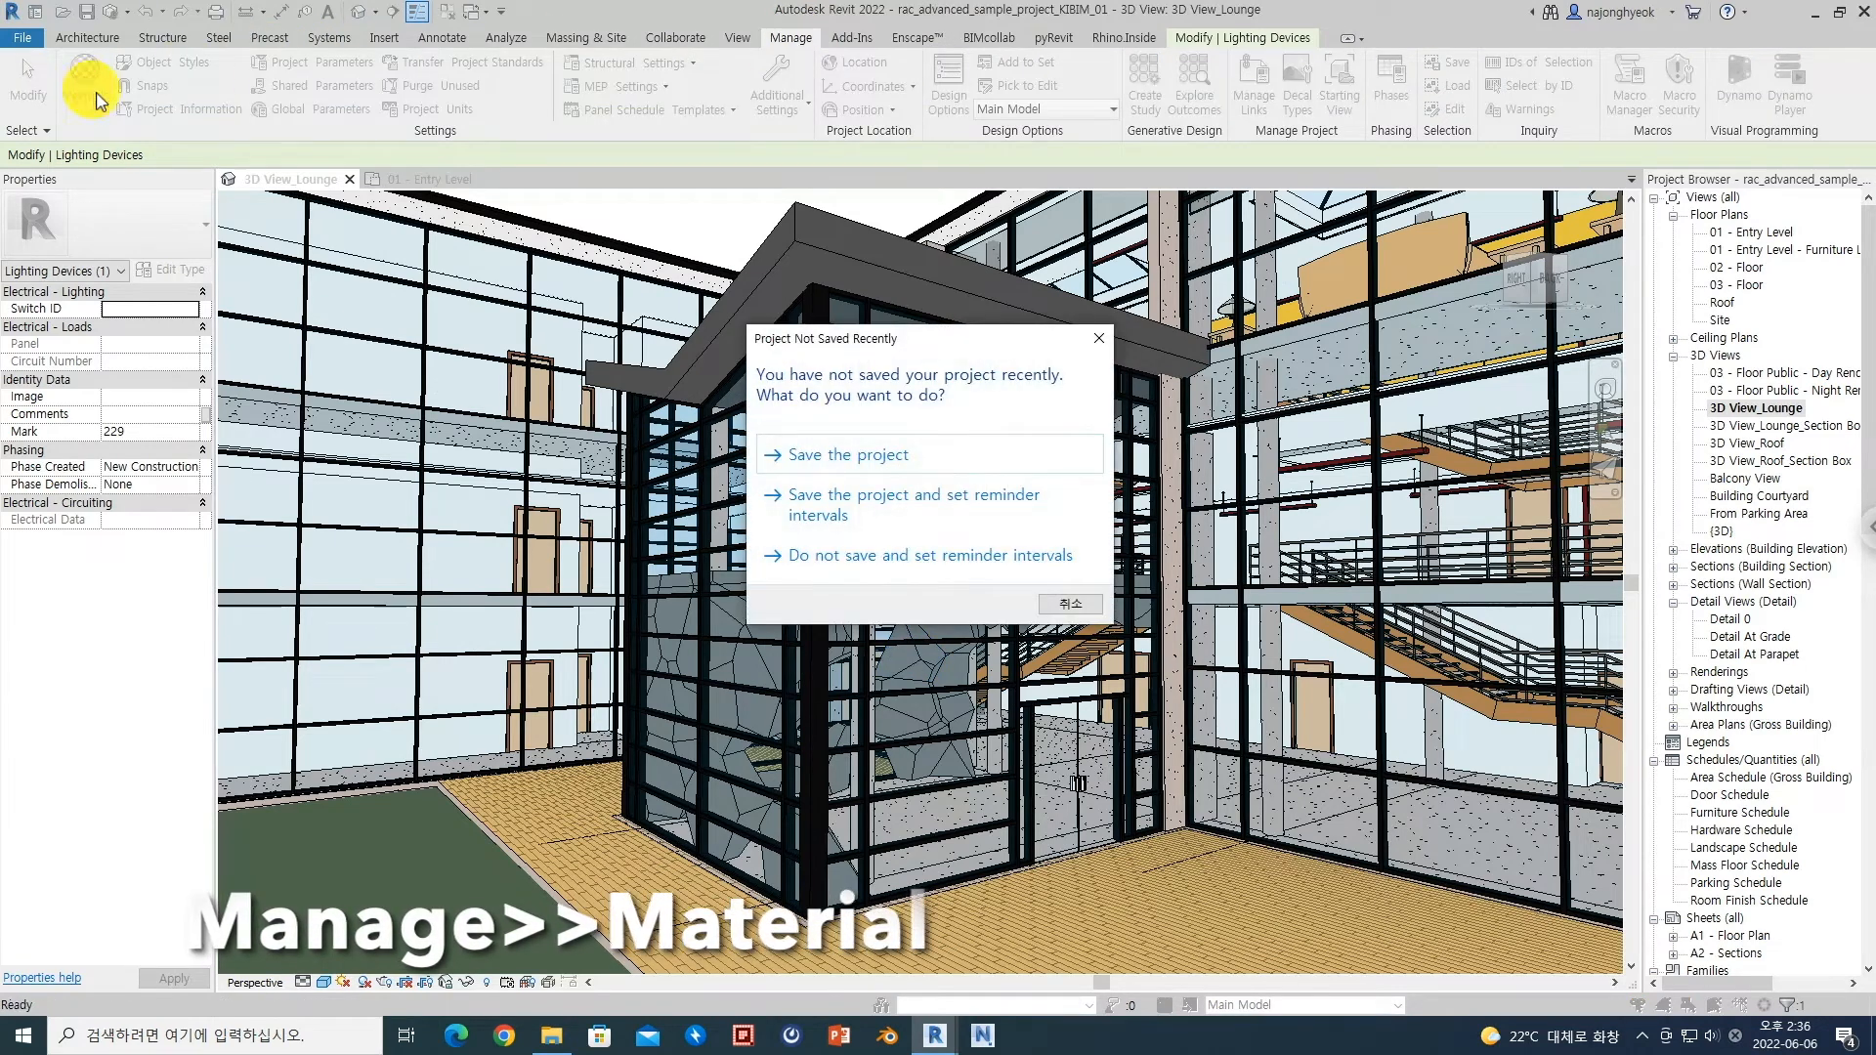
left_click(1095, 342)
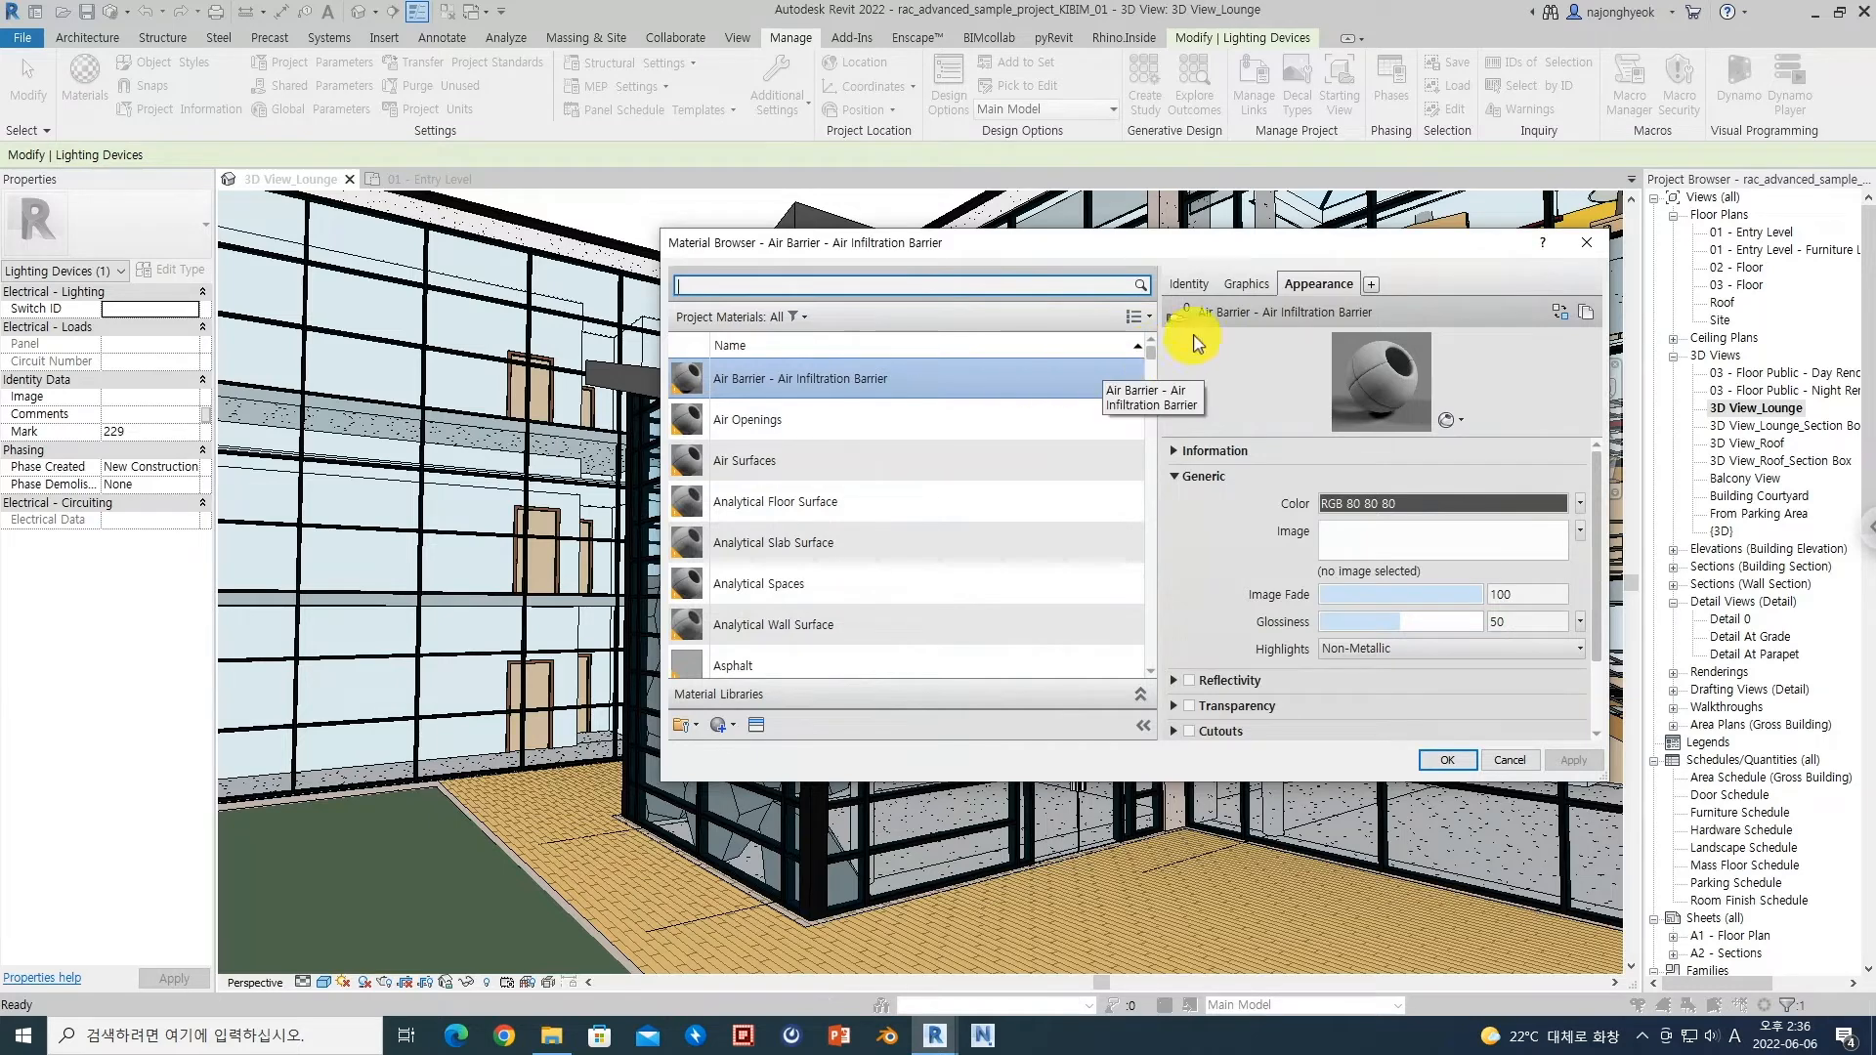
left_click(1246, 287)
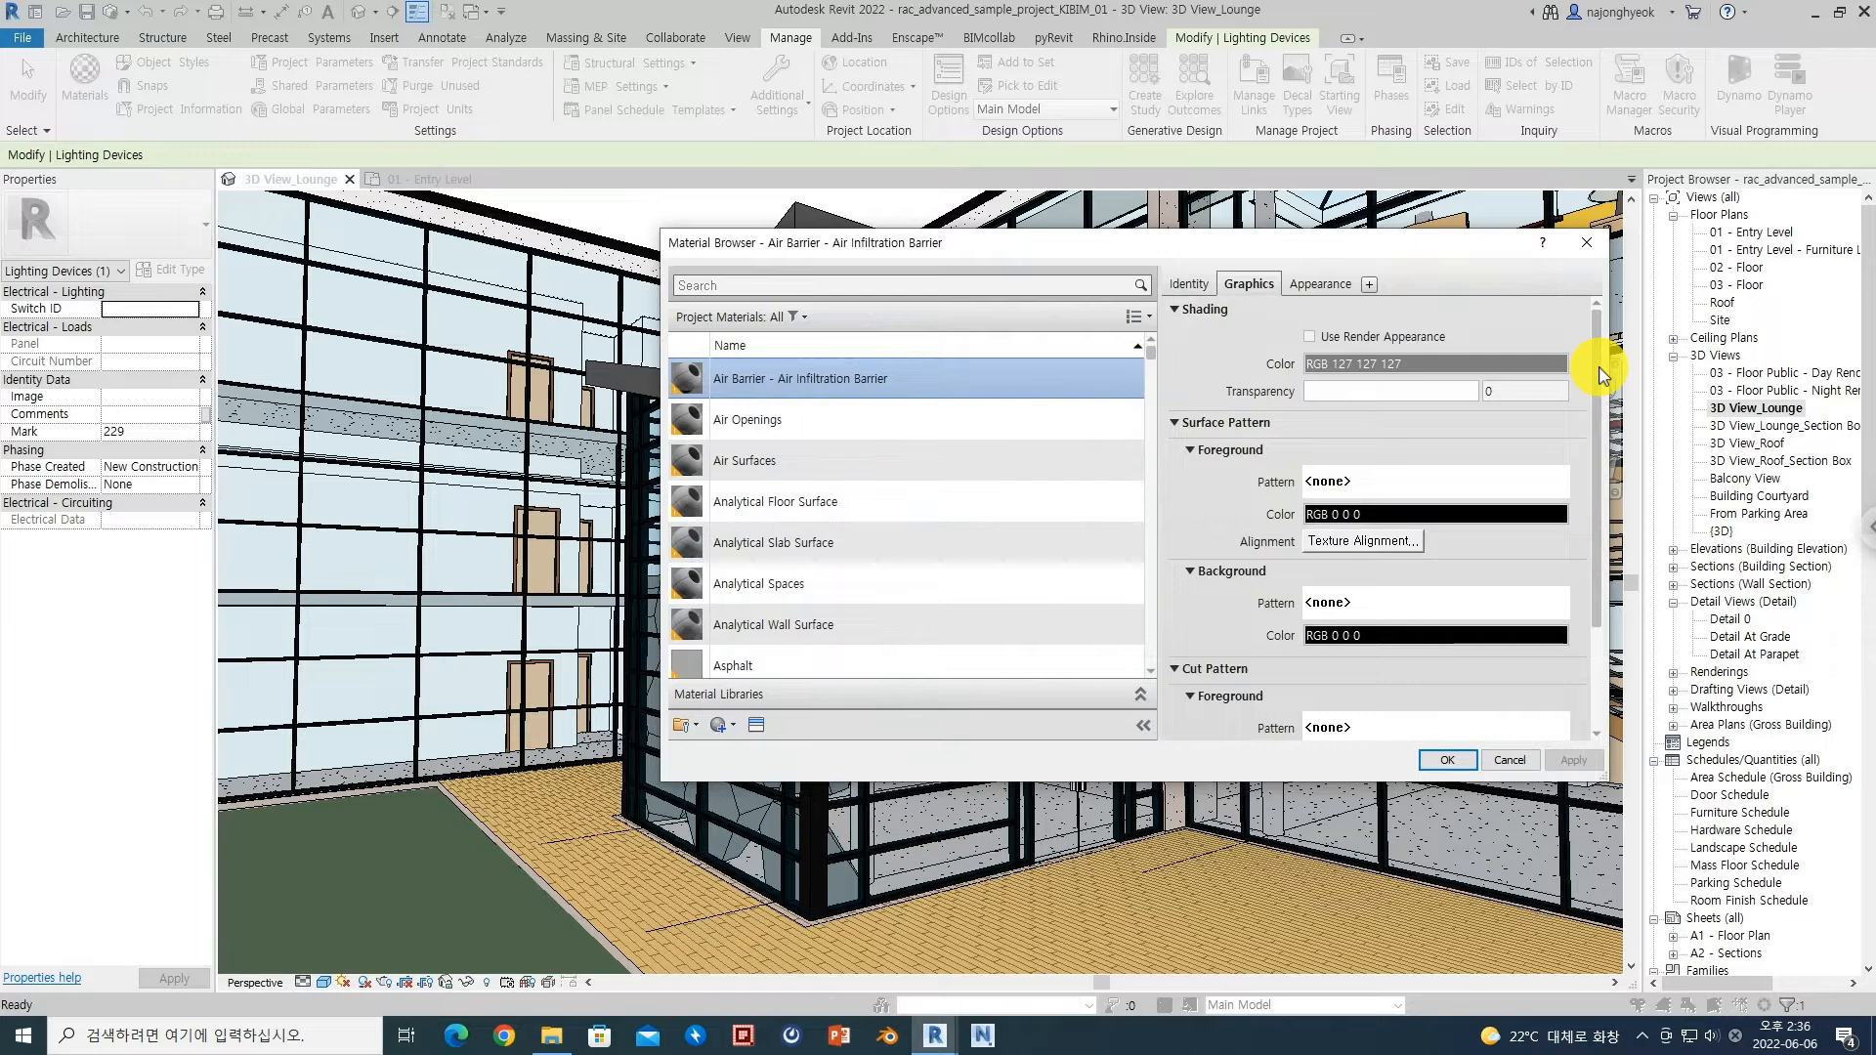
scroll(1602, 377, "down", 2)
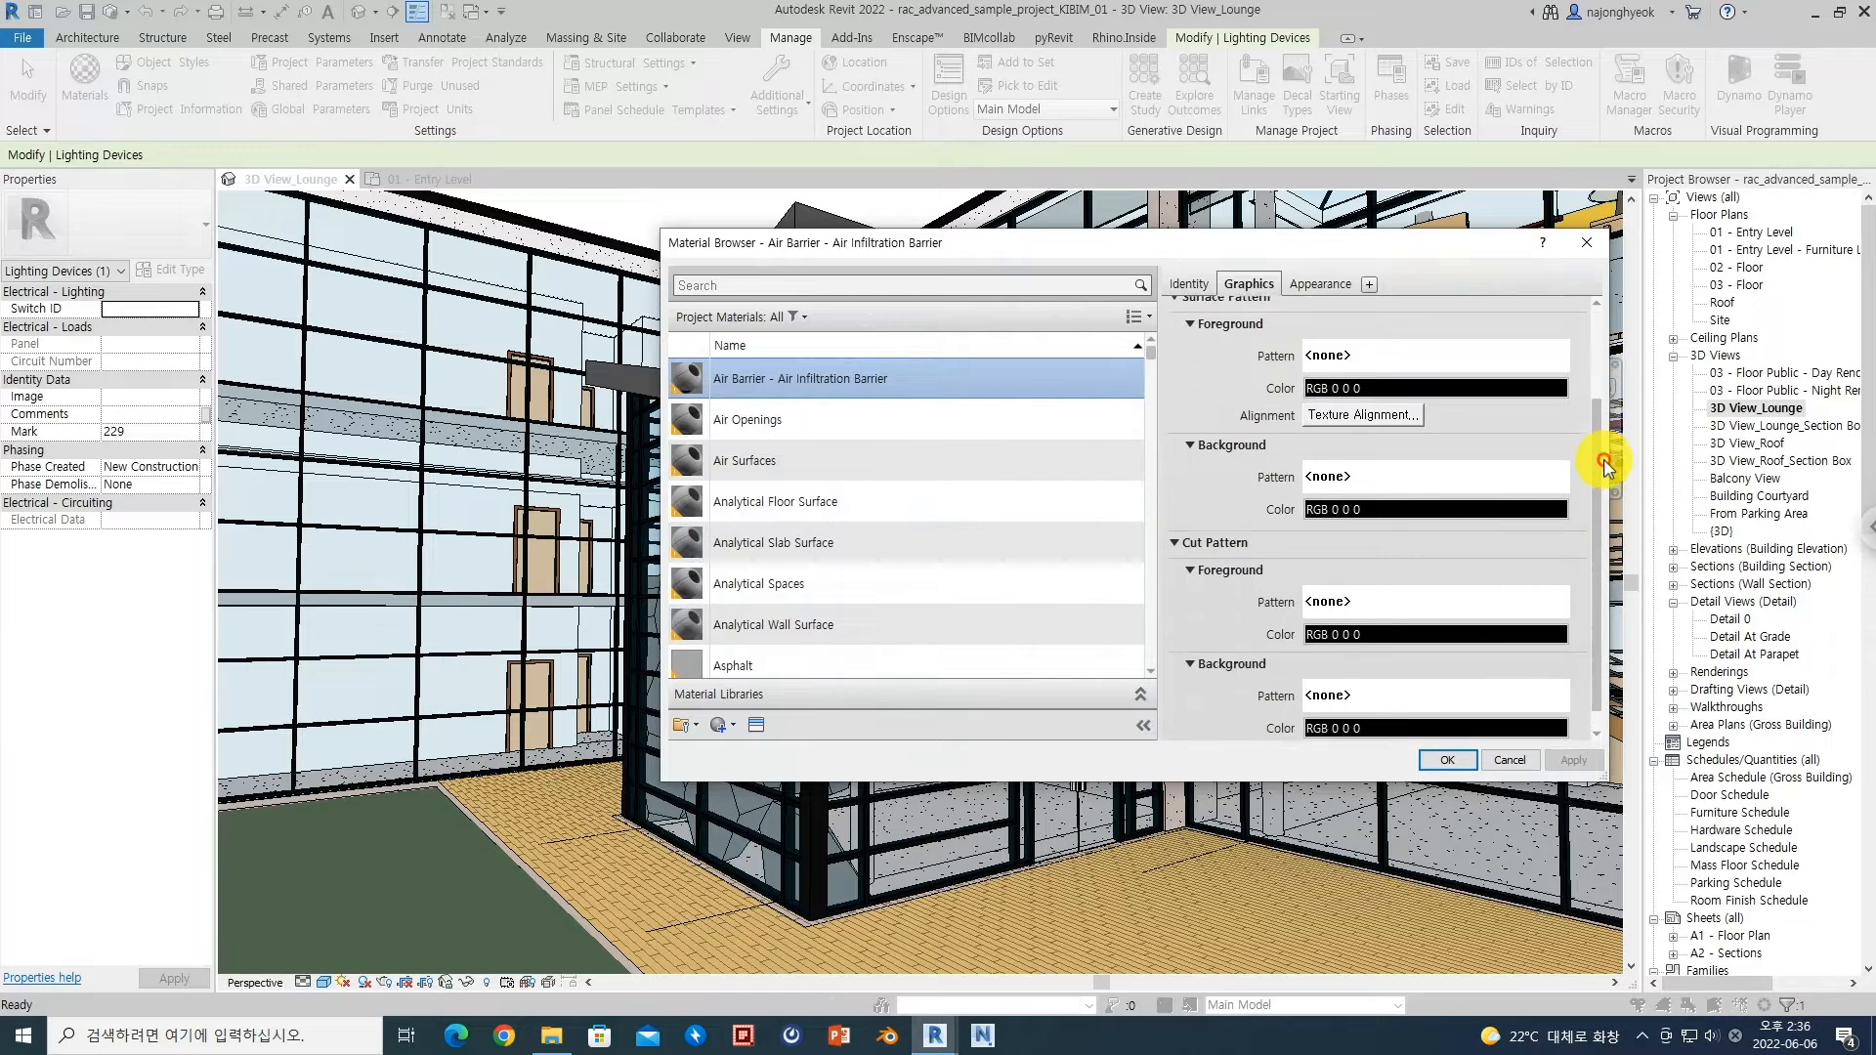
Step: Review the same material's Identity and Appearance properties and the list of asset types that can be added
left_click(1201, 286)
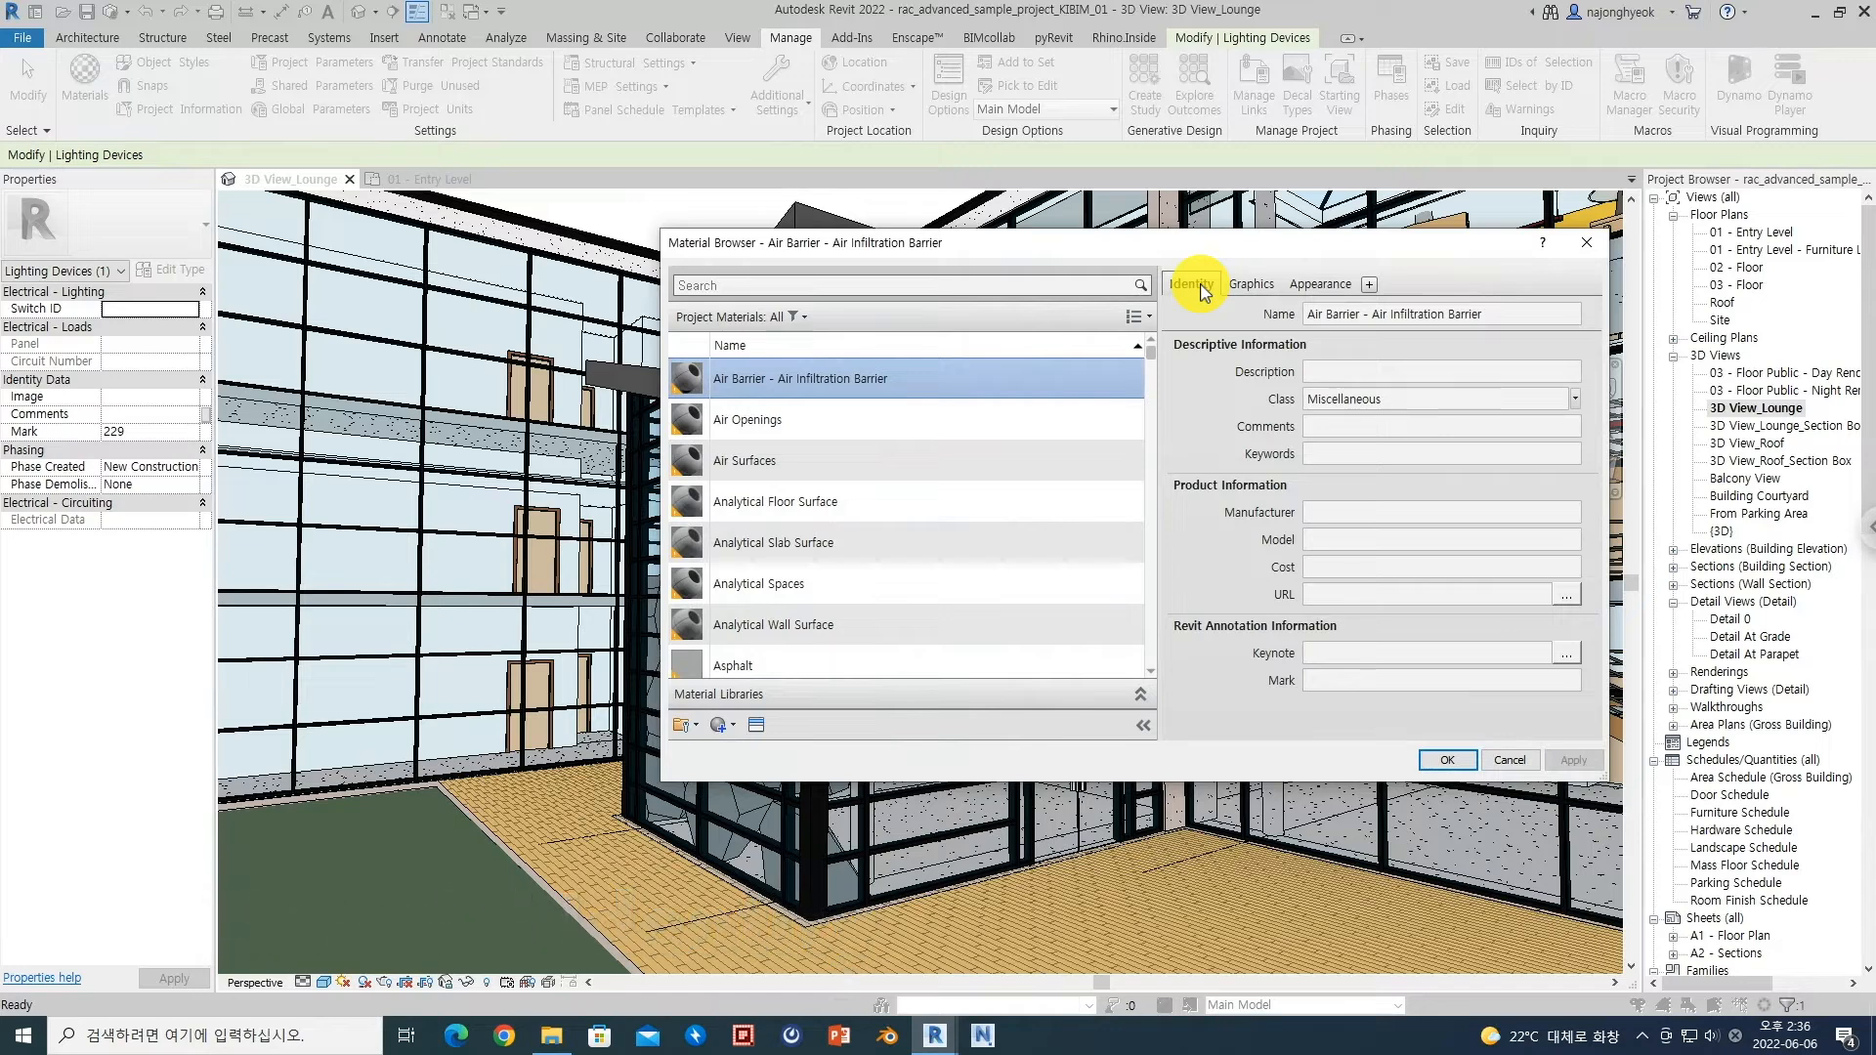
left_click(1318, 286)
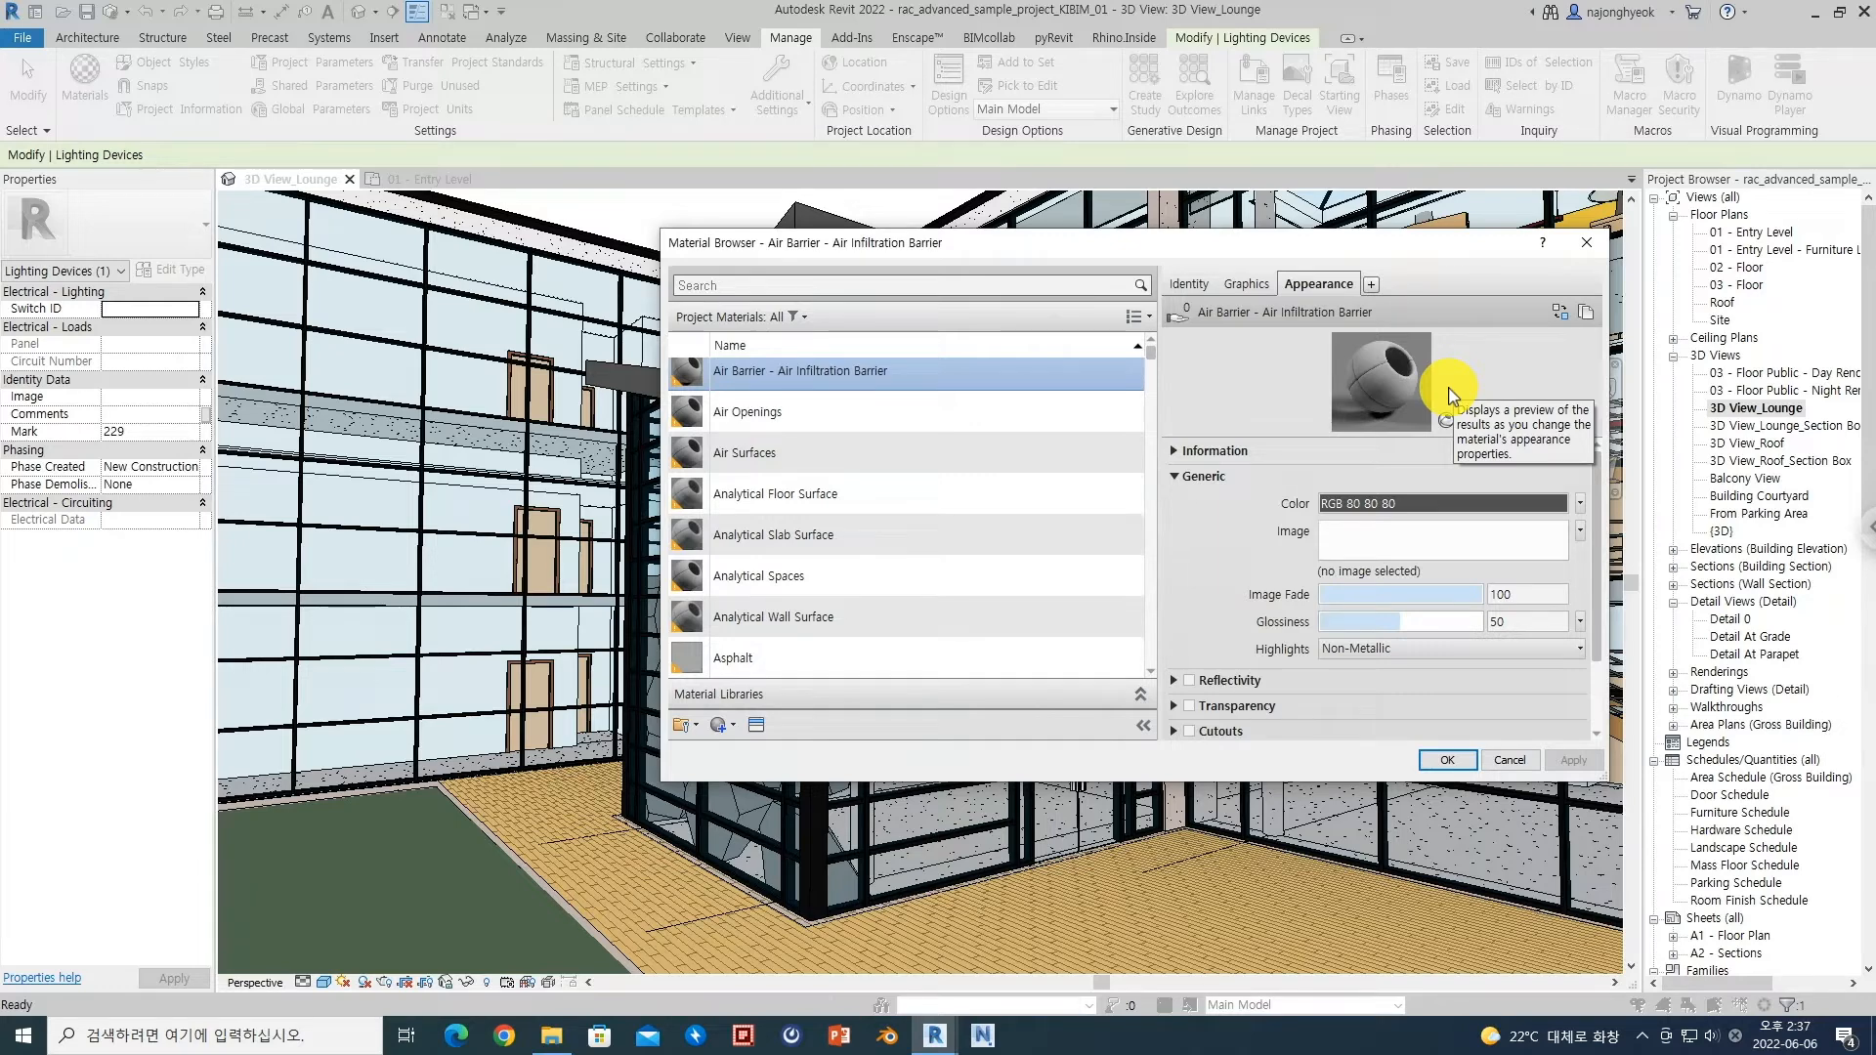
left_click(1373, 285)
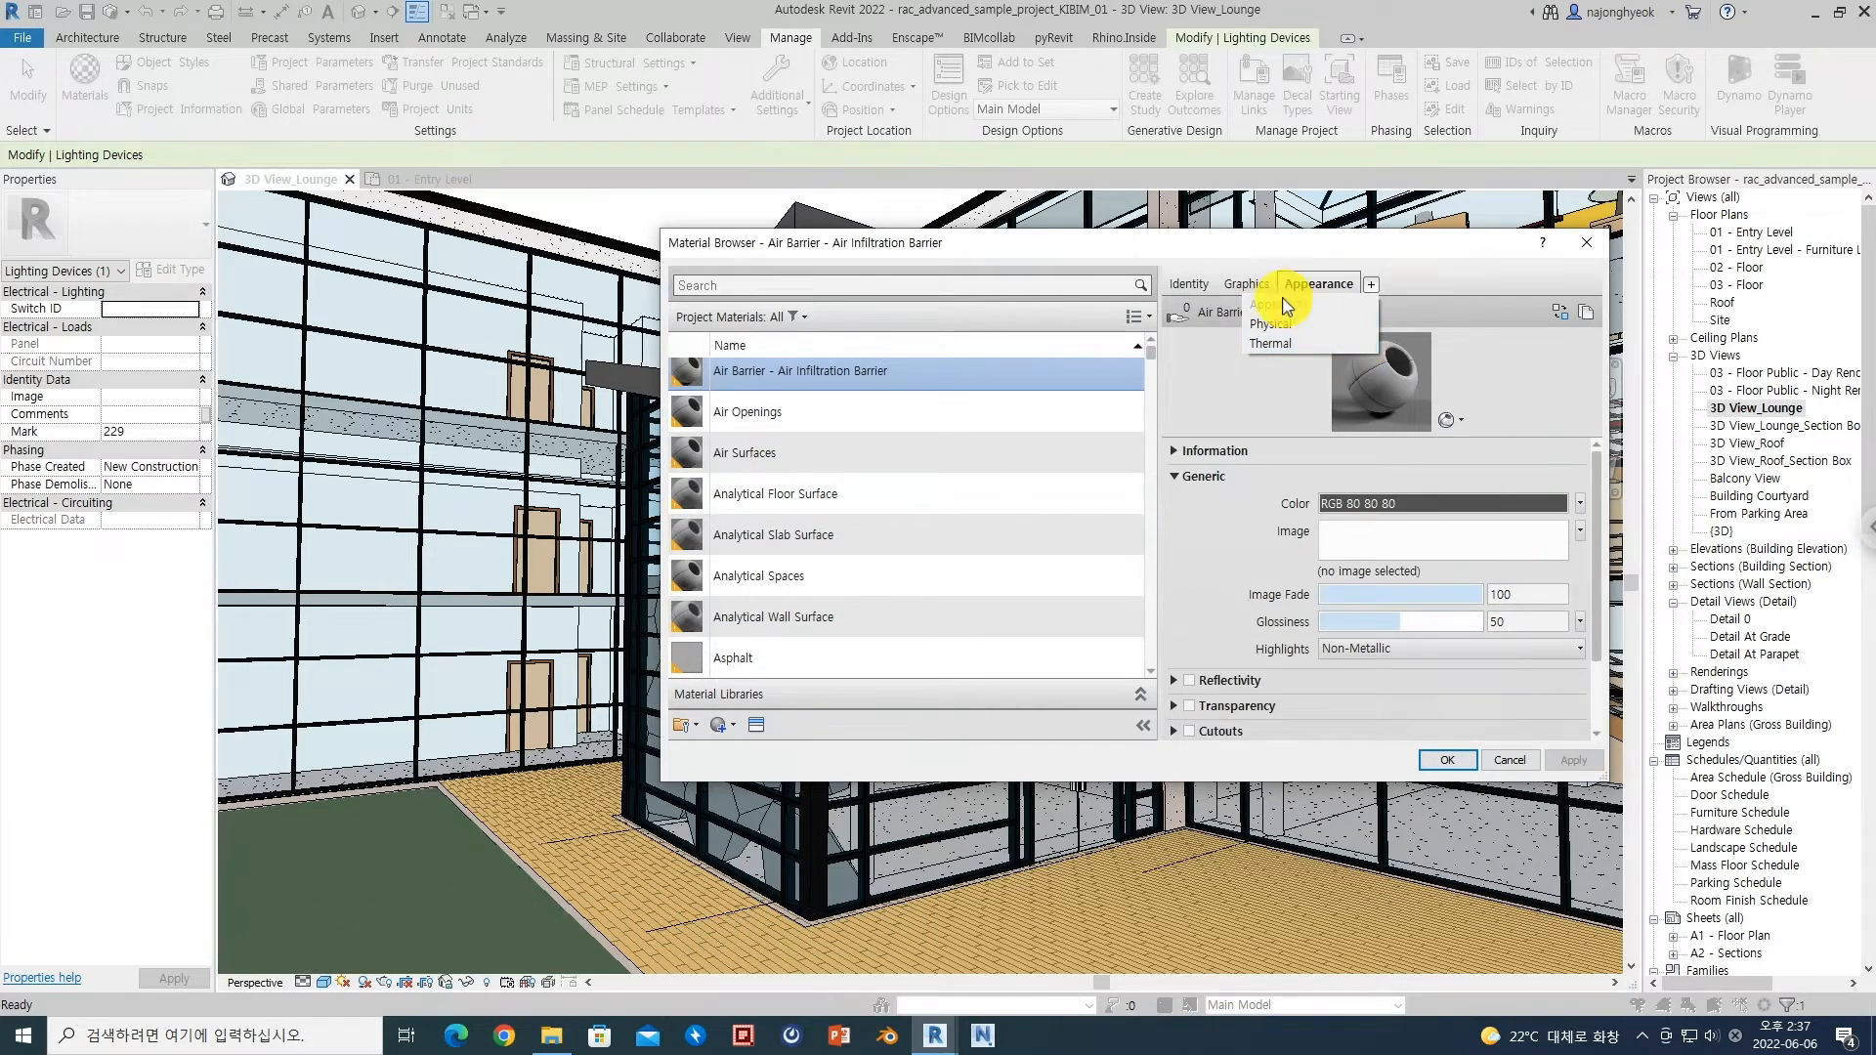
left_click(1324, 286)
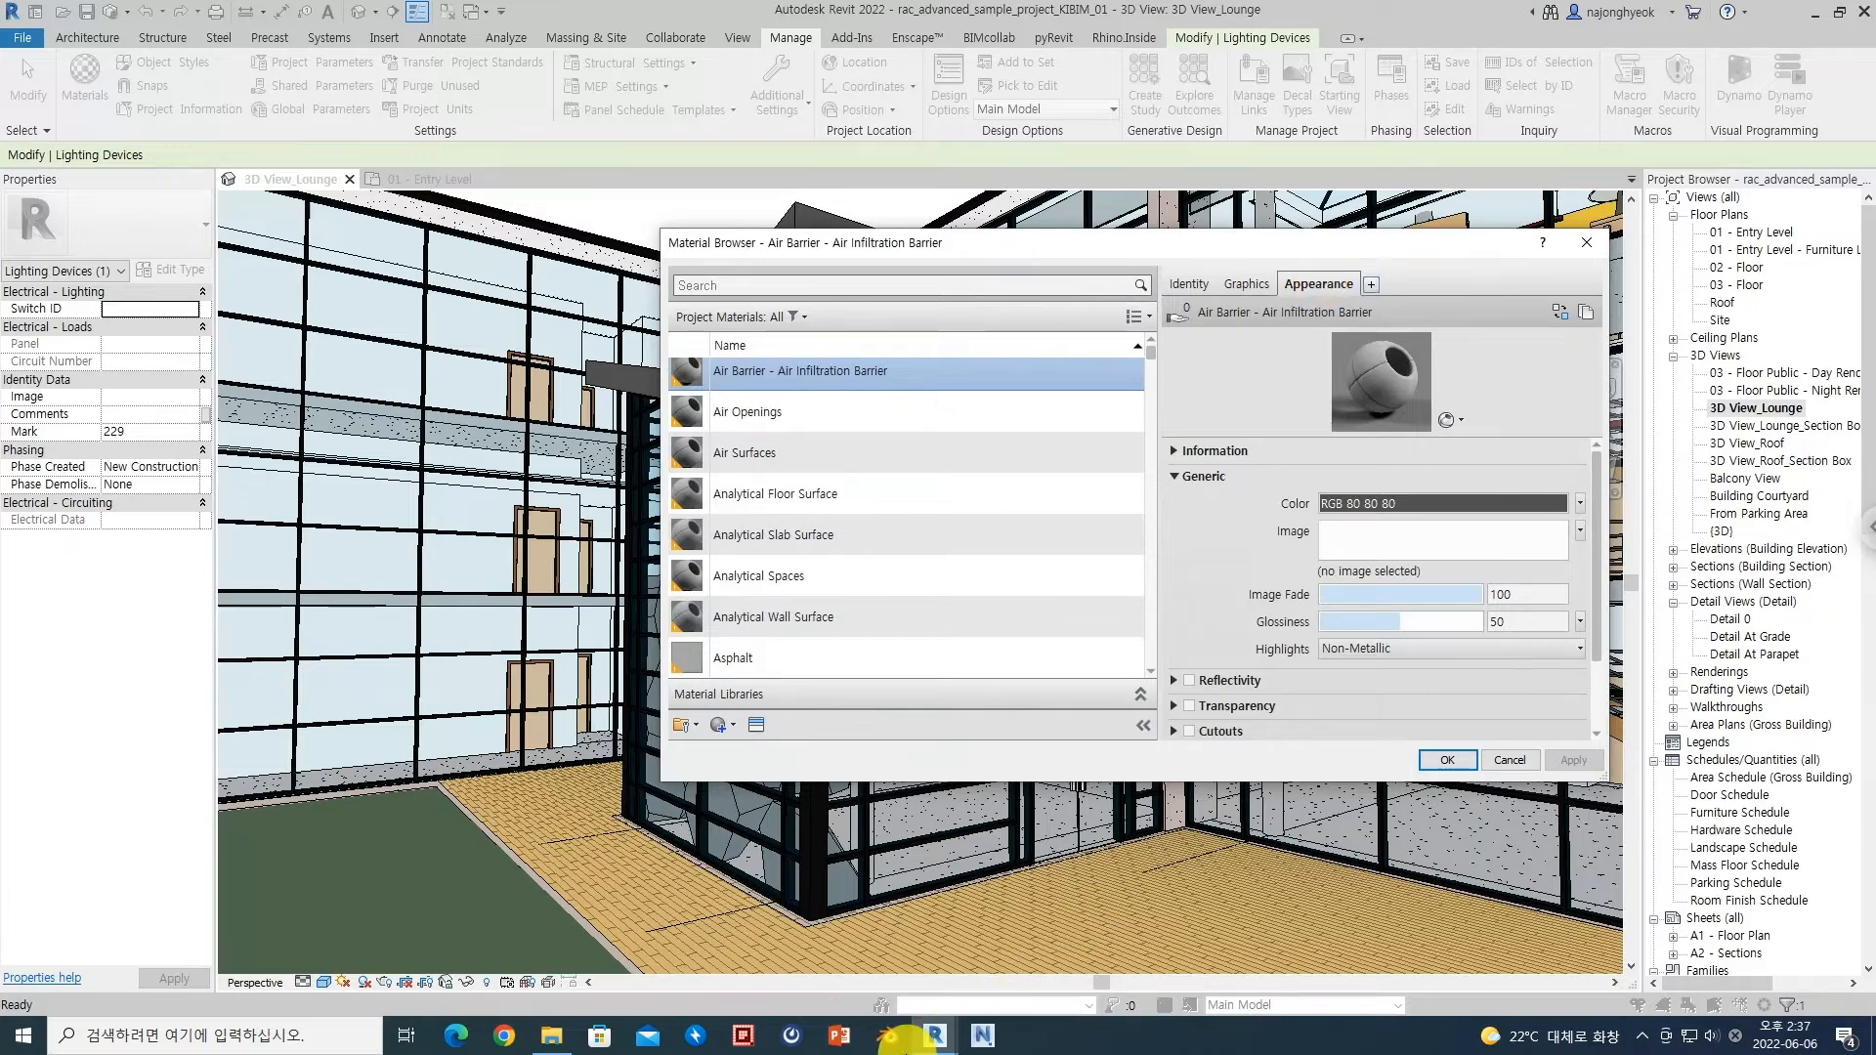
Step: Switch back to Grasshopper and trace the Appearance Asset input of Replace Material's Assets back to the group that modifies the generic asset
mouse_move(948, 1044)
left_click(1087, 969)
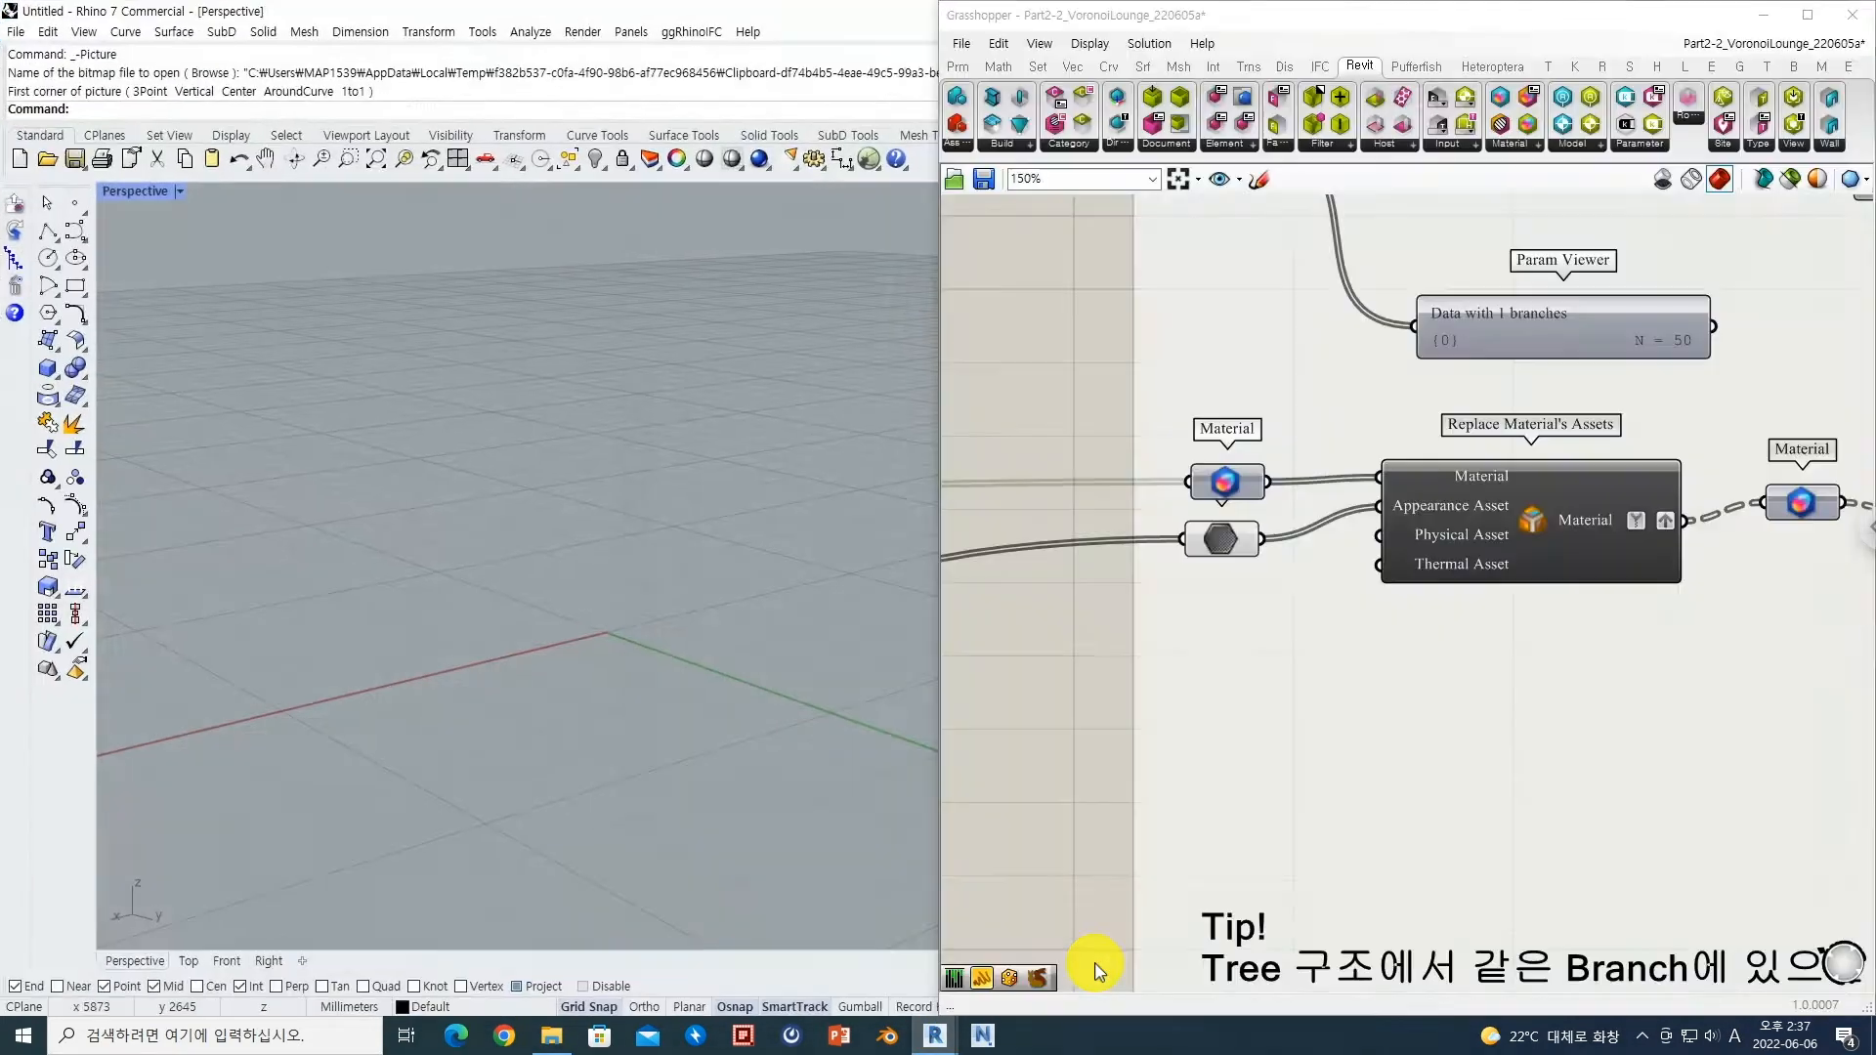
mouse_move(1212, 557)
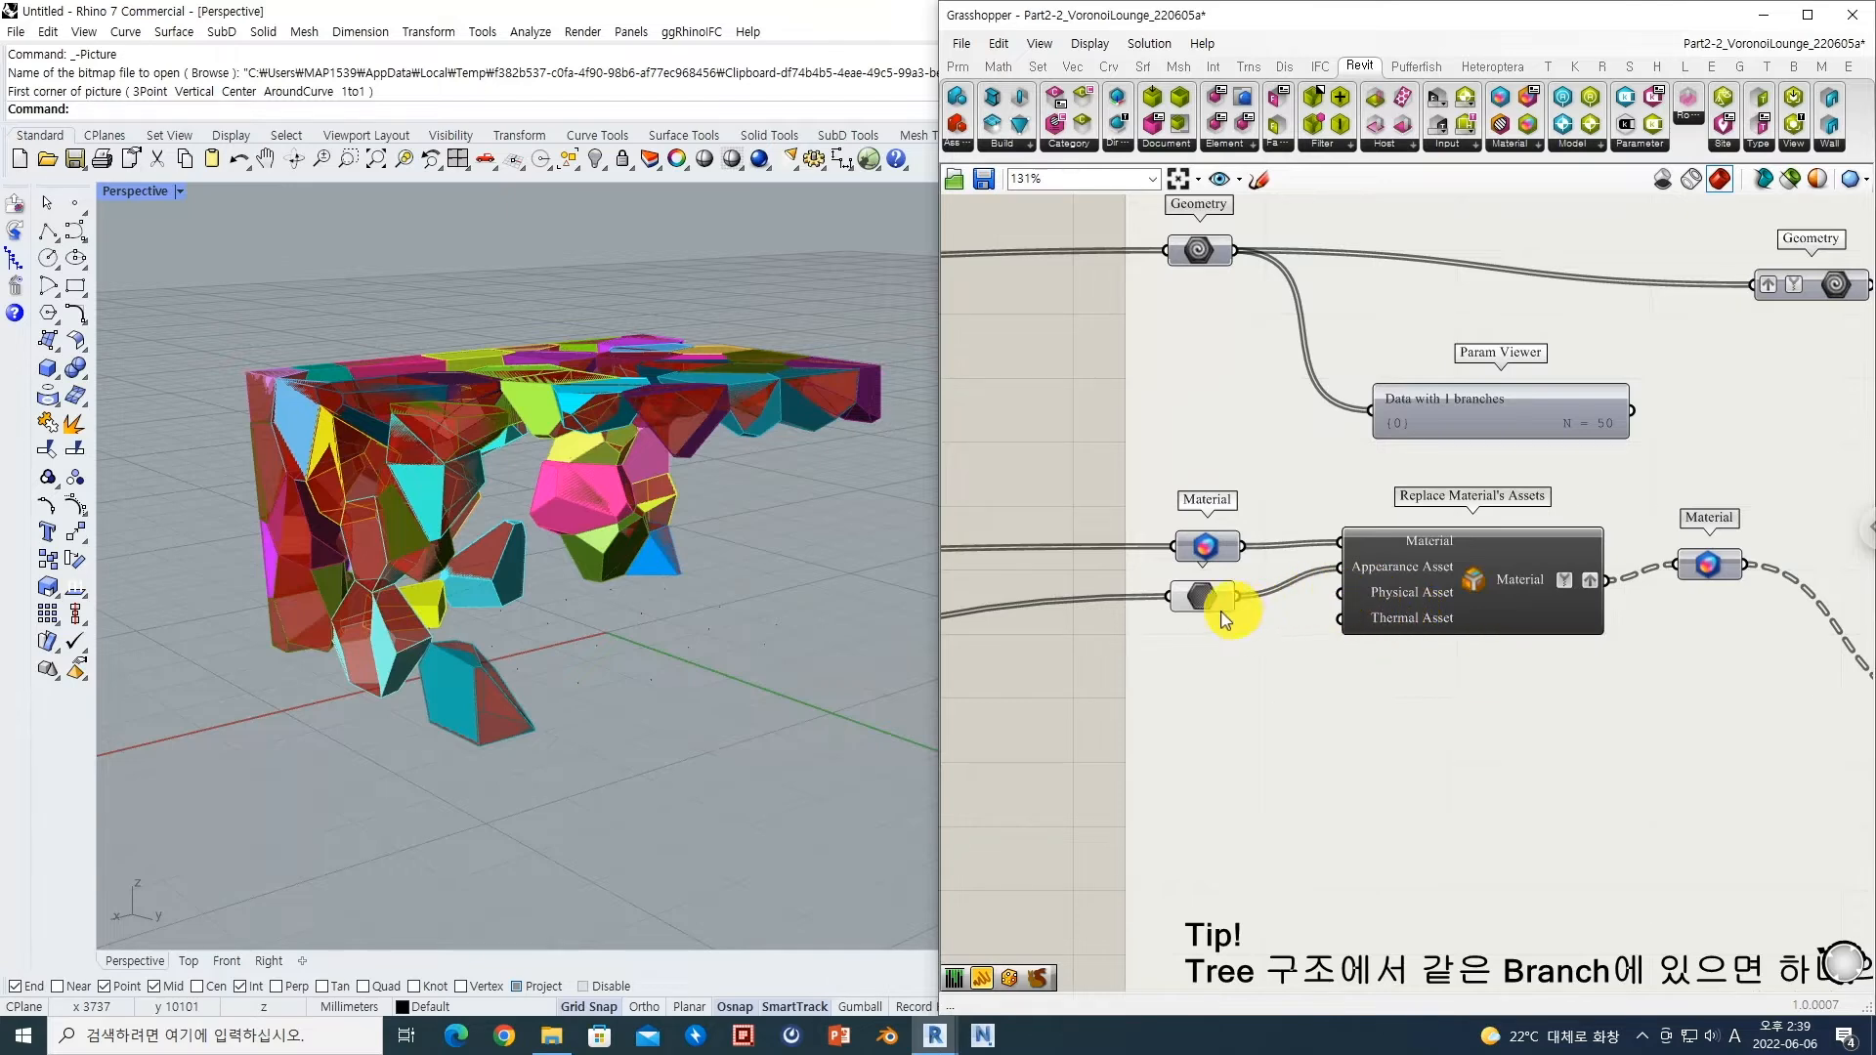
right_click_drag(1248, 637, 1548, 548)
scroll(1360, 603, "down", 3)
right_click_drag(1191, 741, 1404, 554)
scroll(1389, 565, "down", 3)
right_click_drag(1282, 721, 1459, 545)
right_click_drag(1258, 700, 1456, 691)
right_click_drag(1201, 724, 1391, 647)
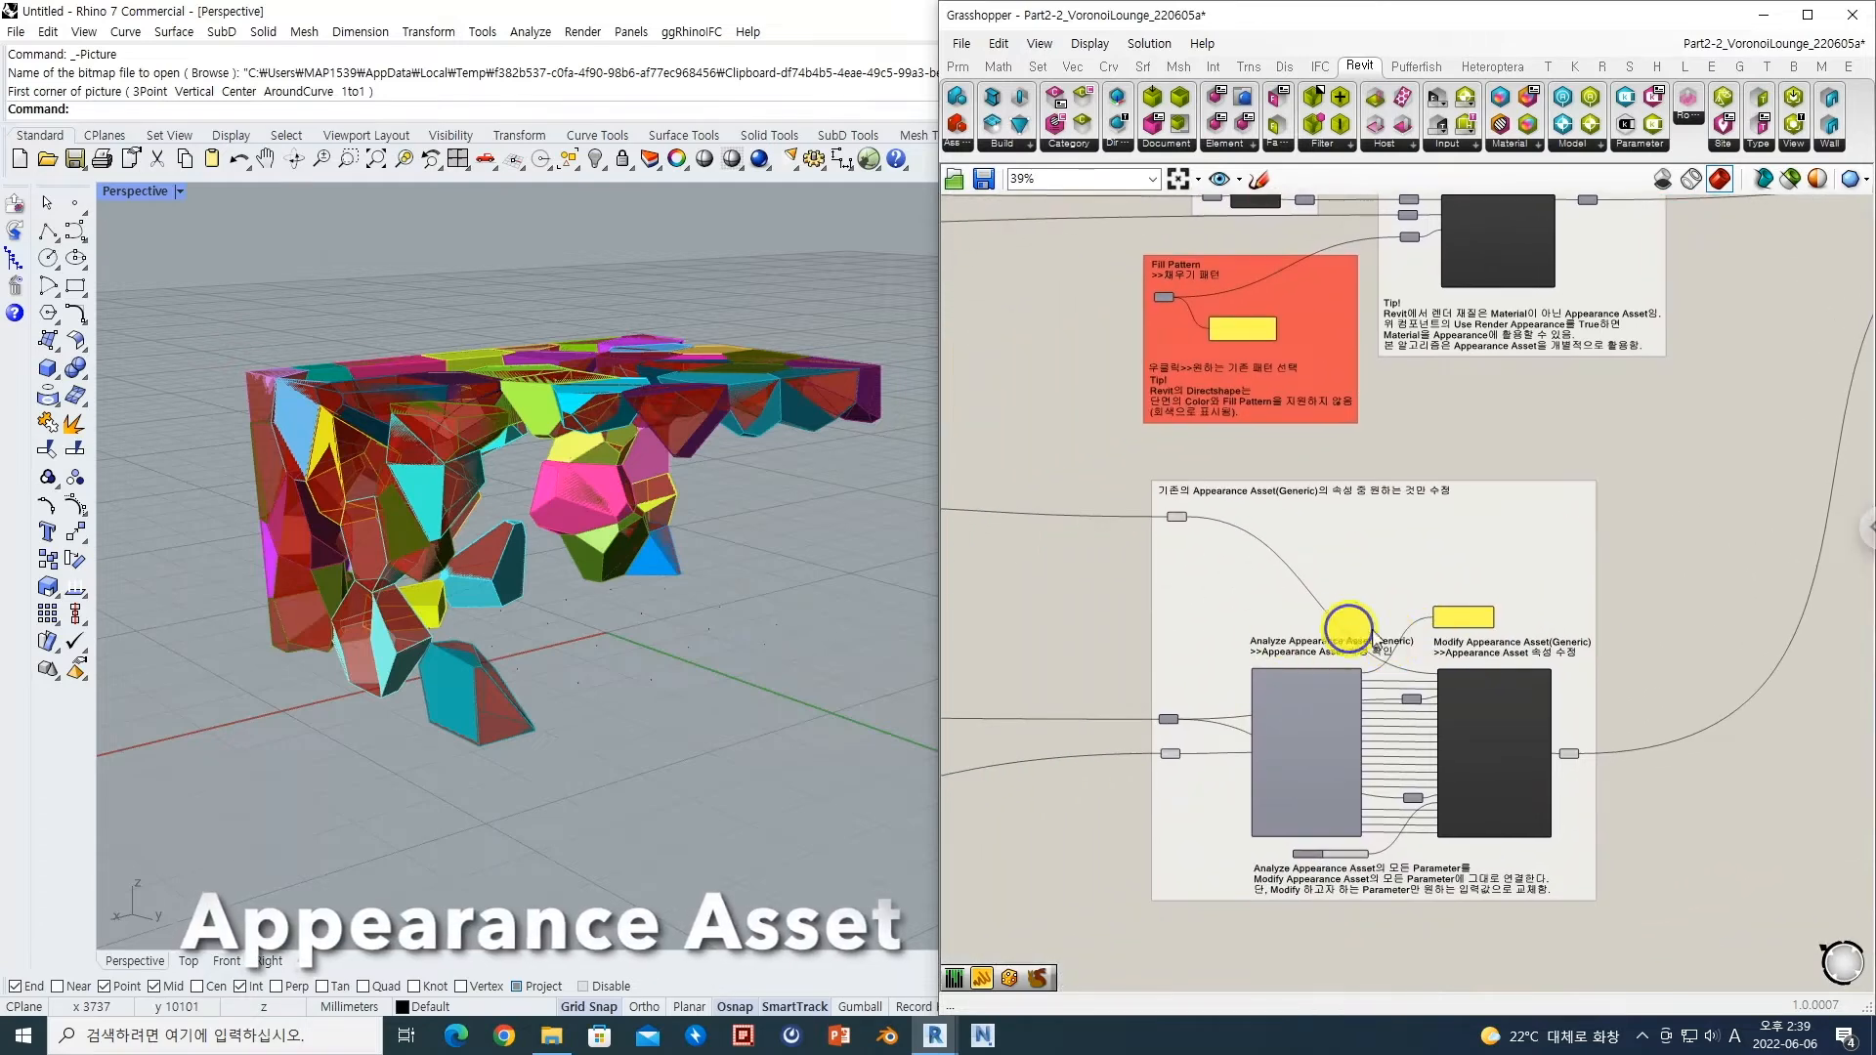
Step: Trace the modified asset back to the Create Appearance Asset group and inspect the names in its Text parameter
right_click_drag(1240, 624, 1466, 628)
right_click_drag(1023, 597, 1378, 642)
scroll(1240, 615, "down", 2)
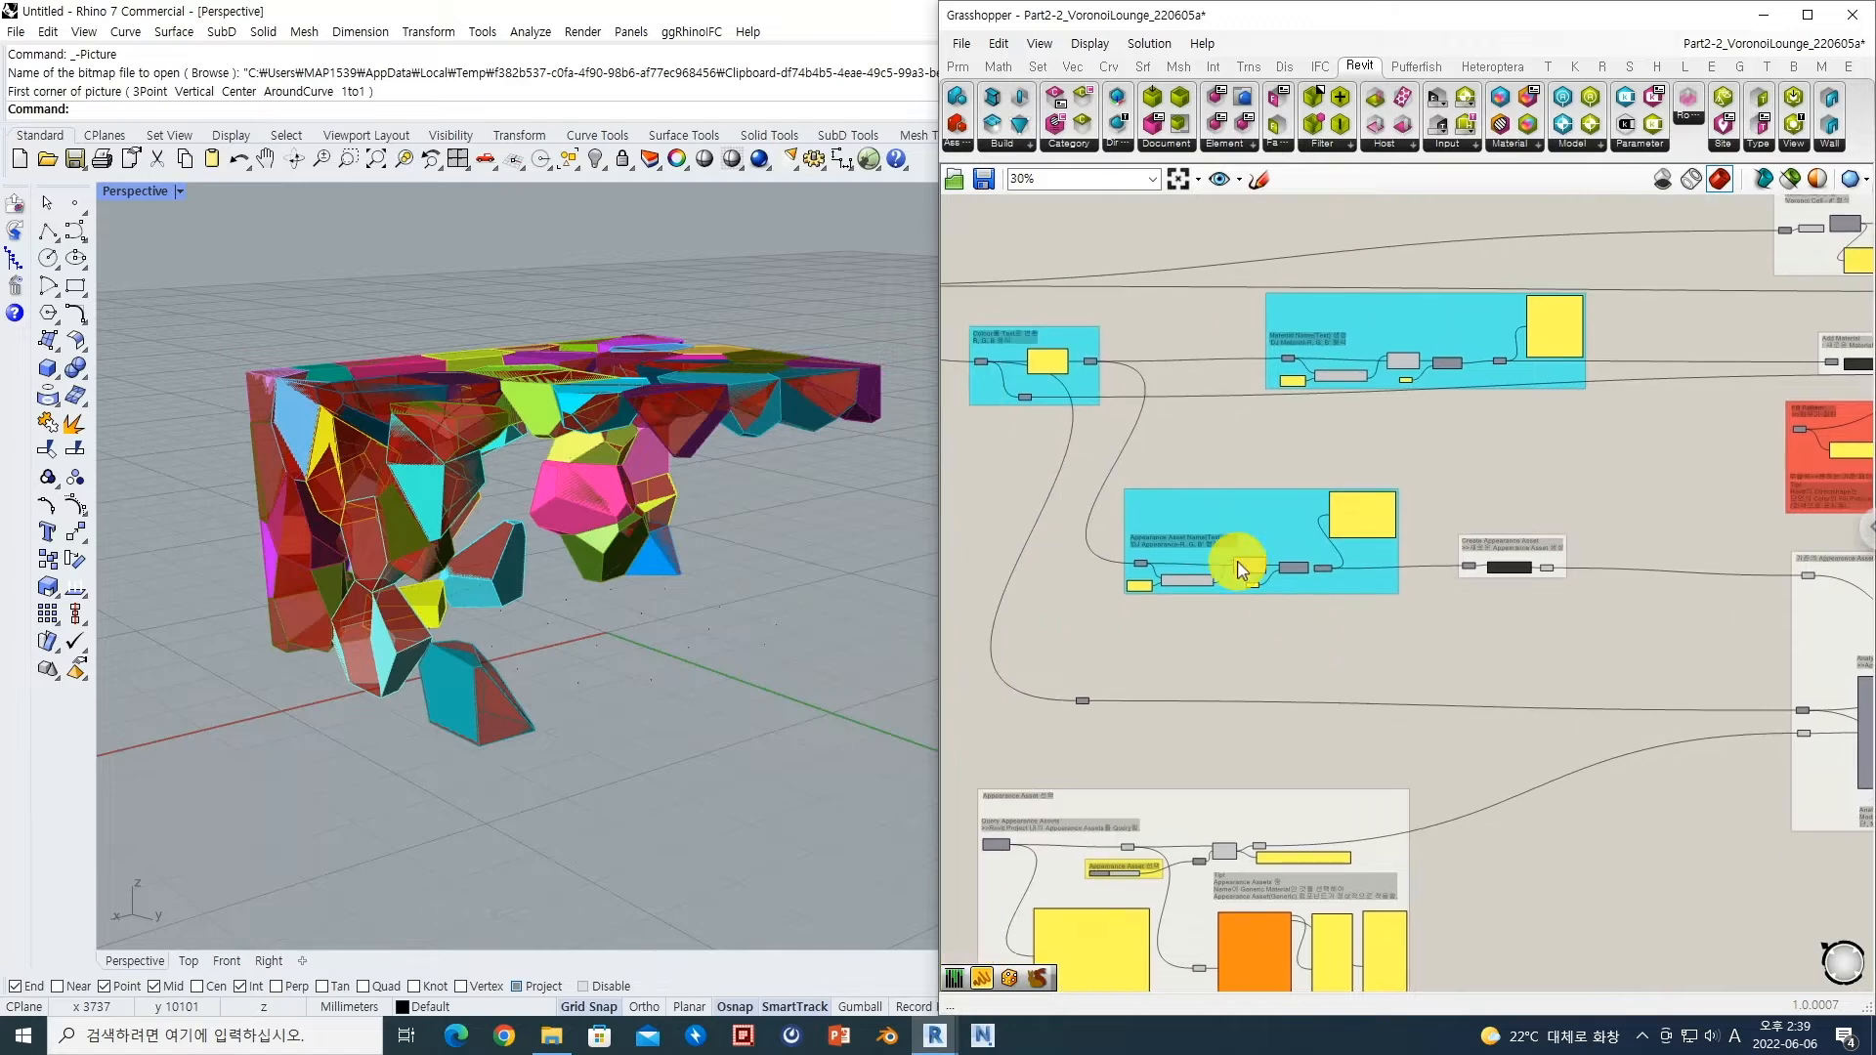
scroll(1257, 590, "up", 2)
scroll(1102, 567, "up", 4)
right_click_drag(1348, 607, 1277, 616)
scroll(1273, 637, "down", 2)
right_click_drag(1656, 593, 1302, 598)
scroll(1456, 620, "up", 3)
scroll(1368, 637, "up", 3)
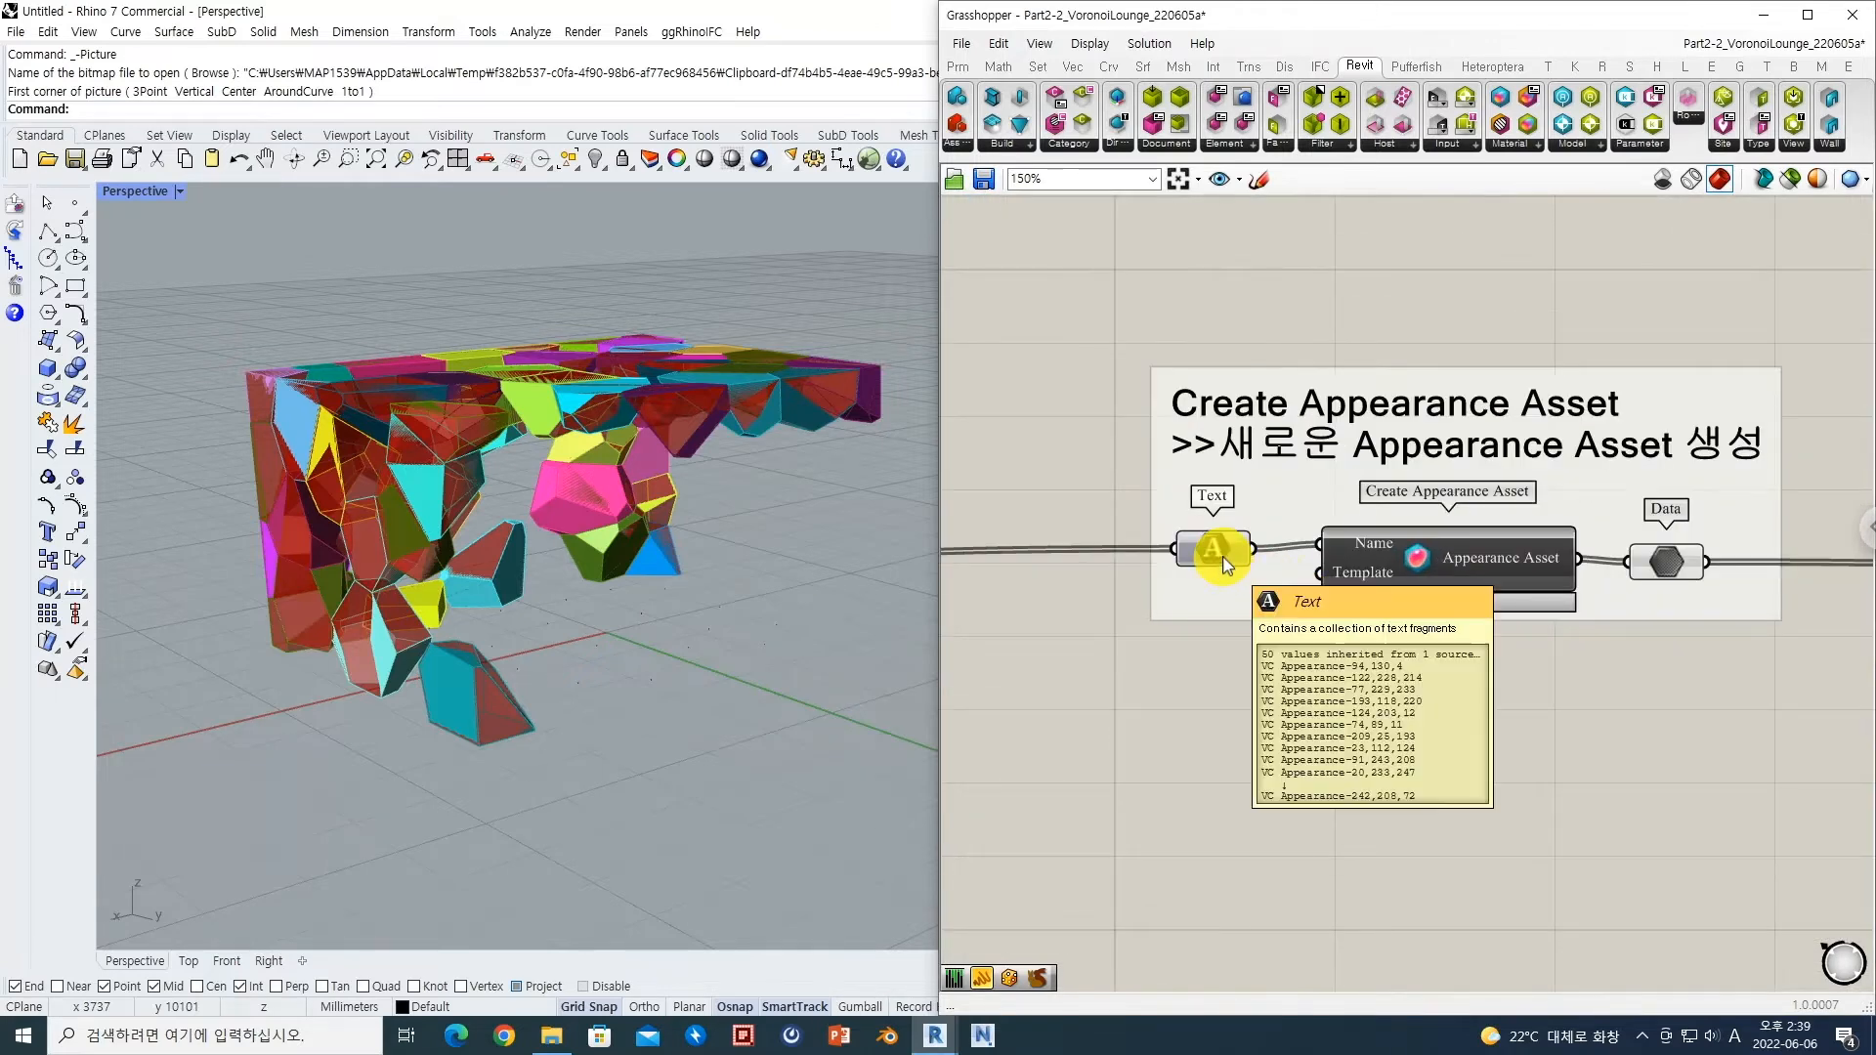
Step: Examine the panel of VC Appearance-R,G,B names in the naming group that feeds Create Appearance Asset
right_click_drag(1179, 597, 1457, 603)
scroll(1458, 604, "down", 4)
scroll(1209, 574, "up", 5)
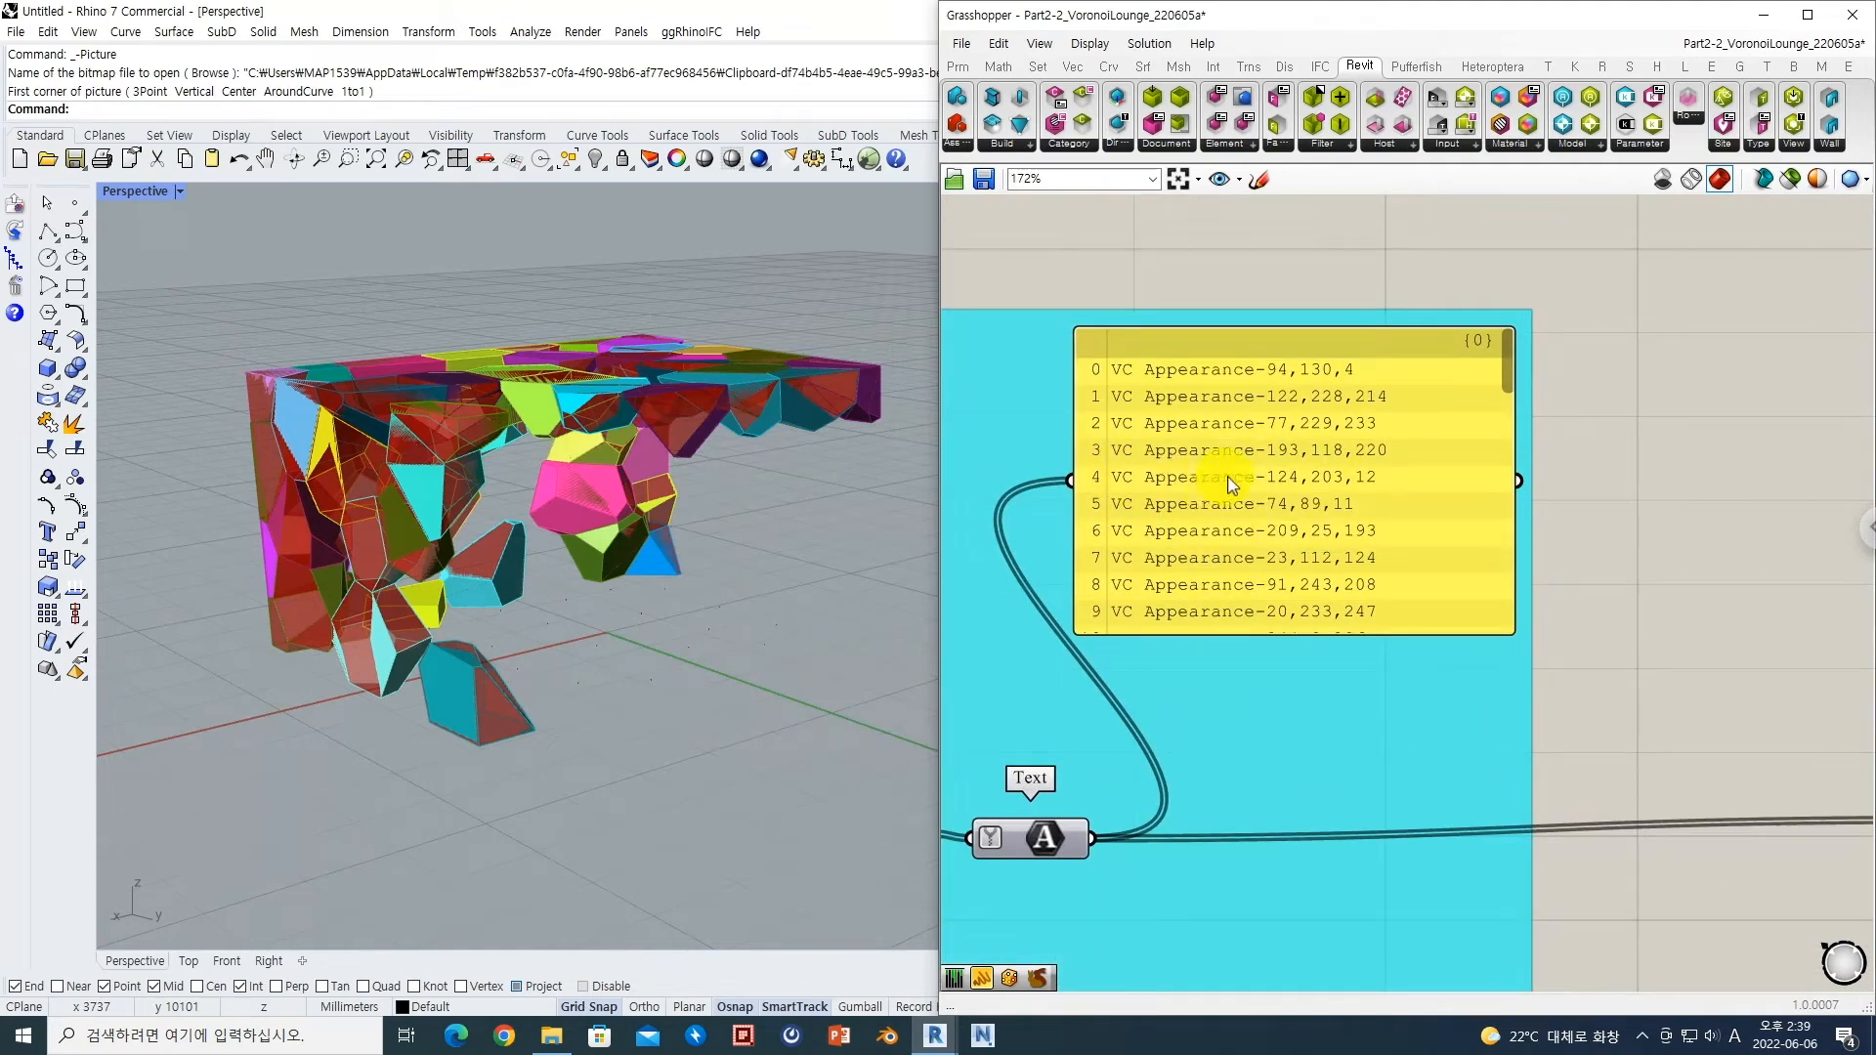
scroll(1358, 489, "down", 4)
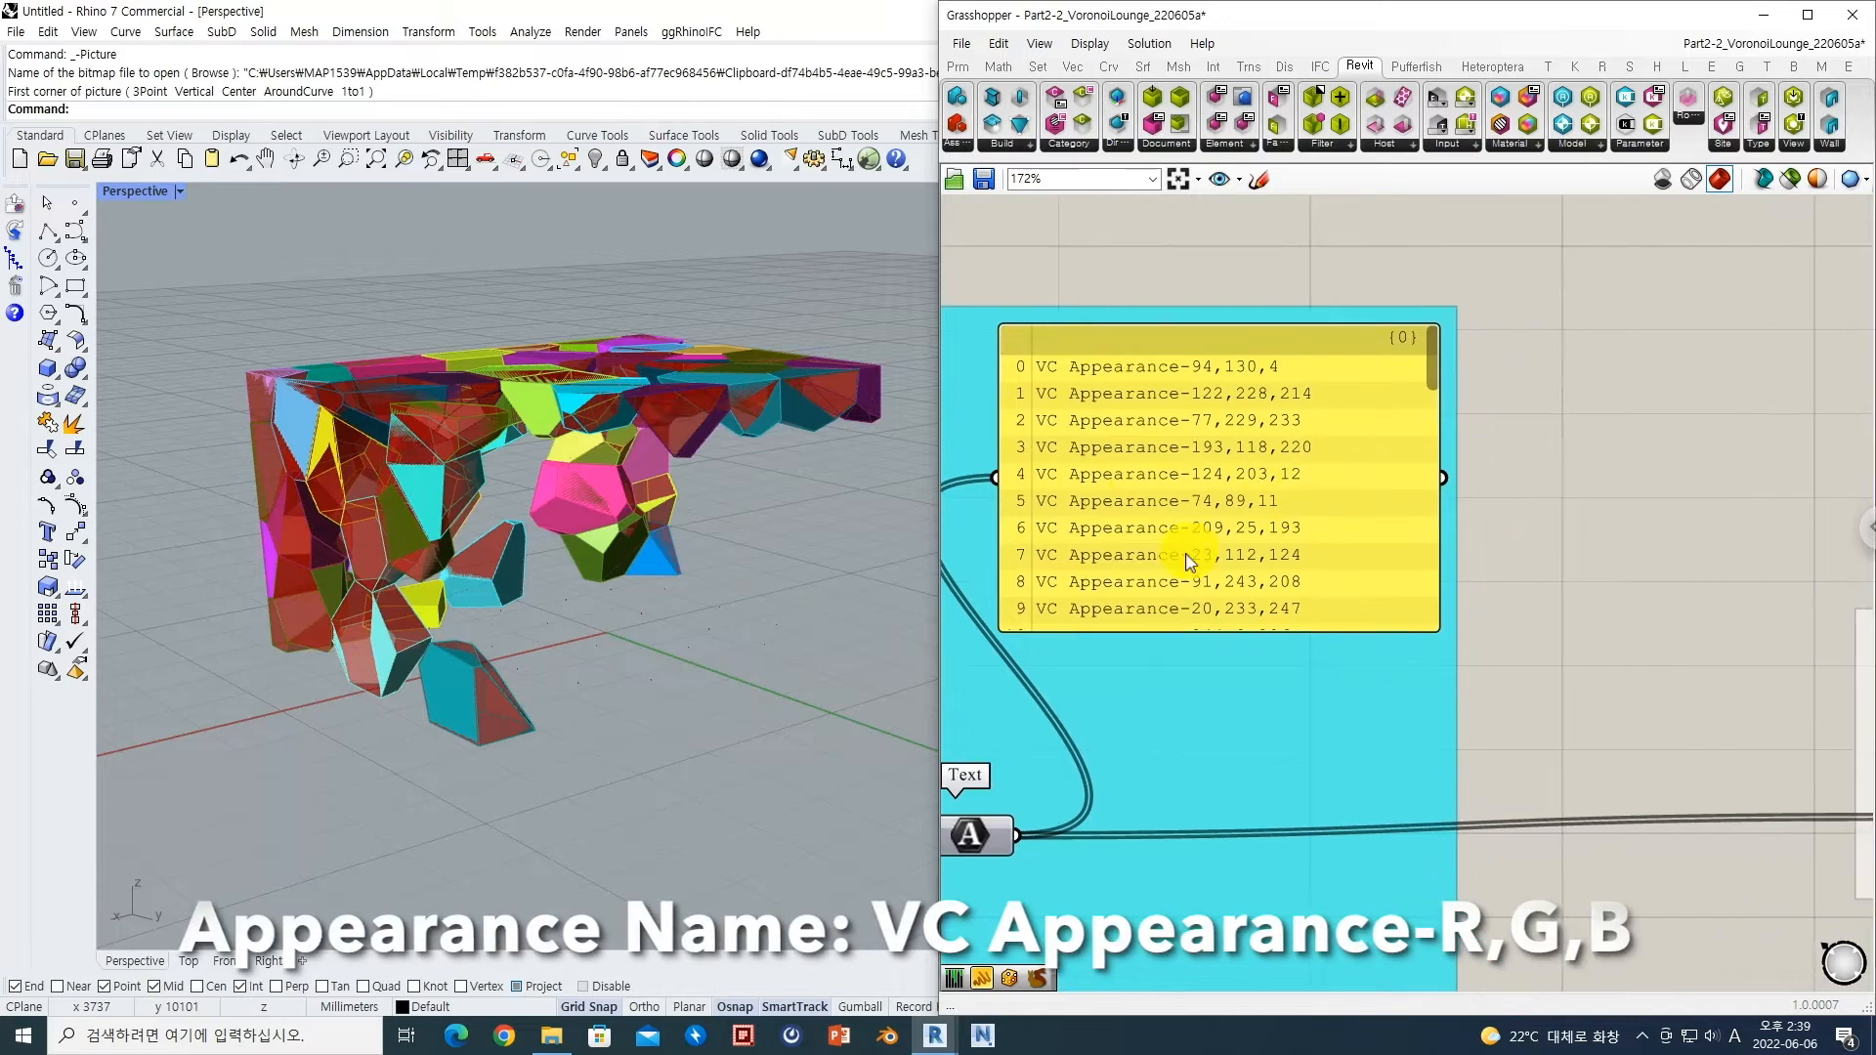
Step: Return to the Create Appearance Asset component and examine its Name and Template inputs and Appearance Asset output
right_click_drag(1307, 594, 1160, 557)
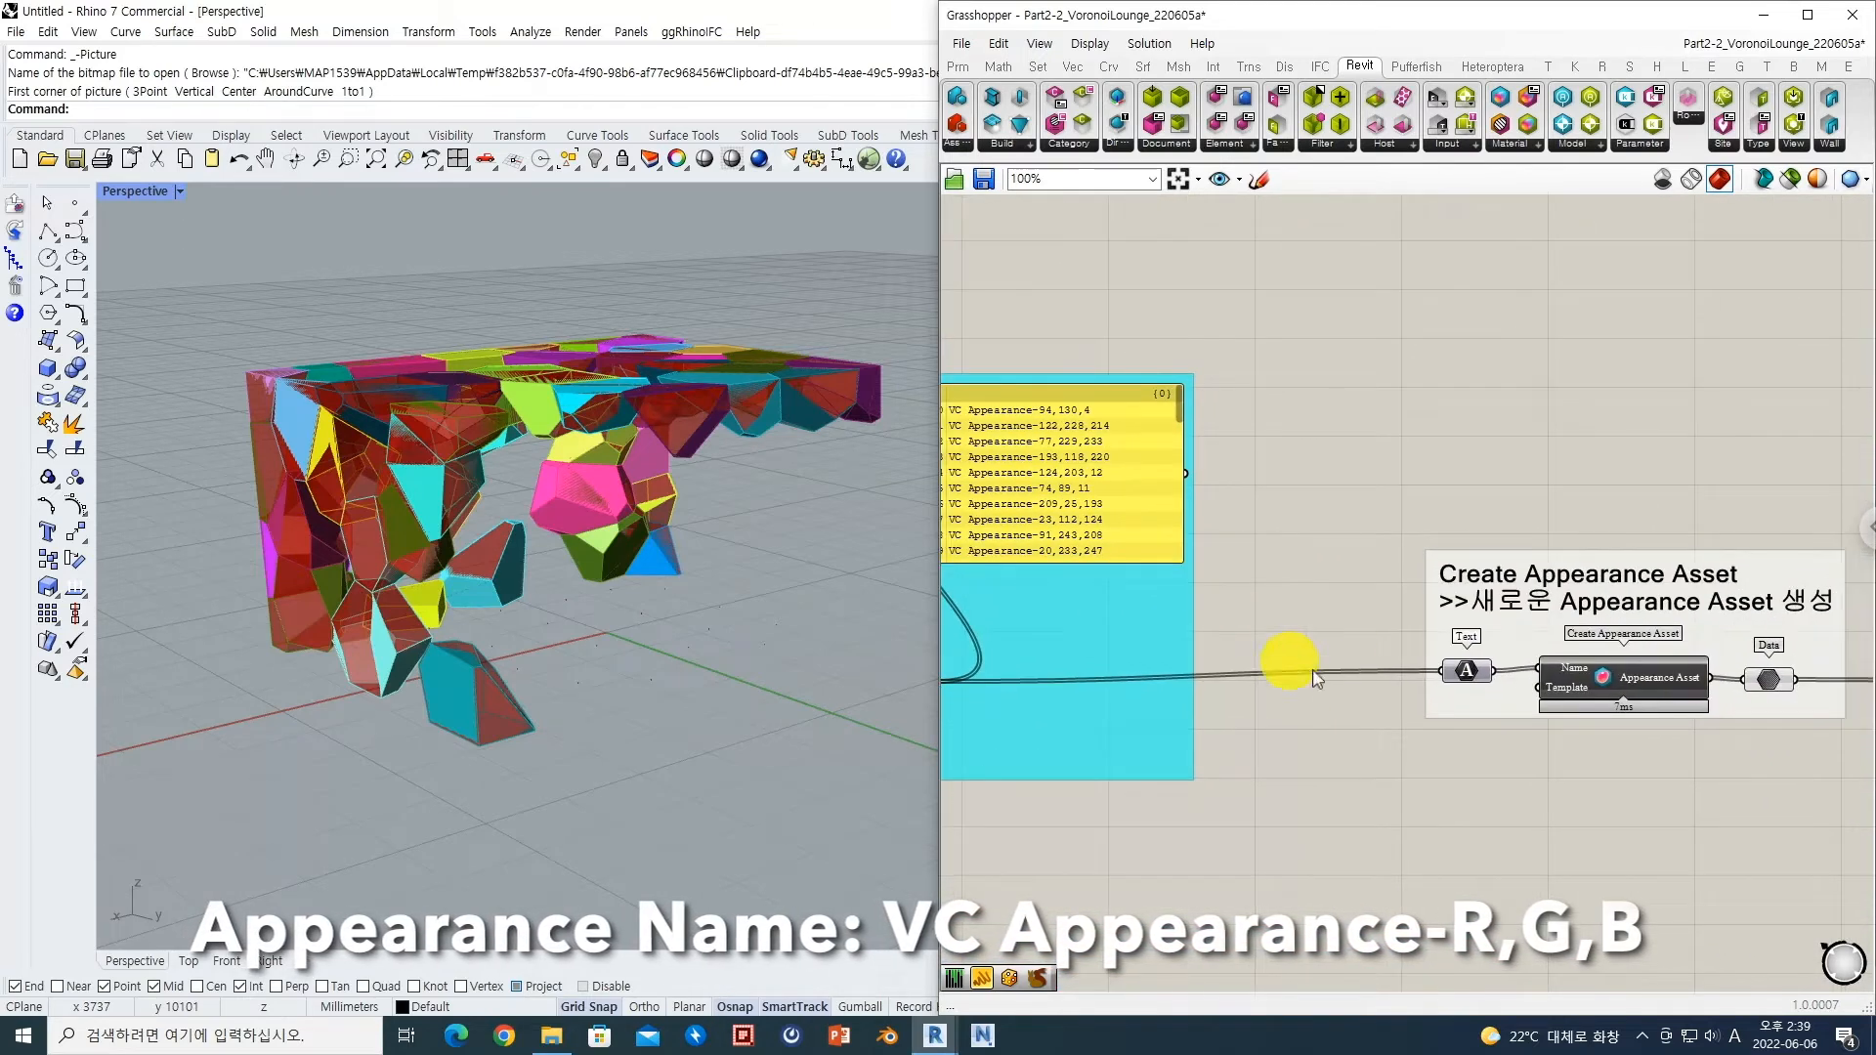
right_click_drag(1340, 699, 1155, 695)
scroll(1221, 699, "up", 5)
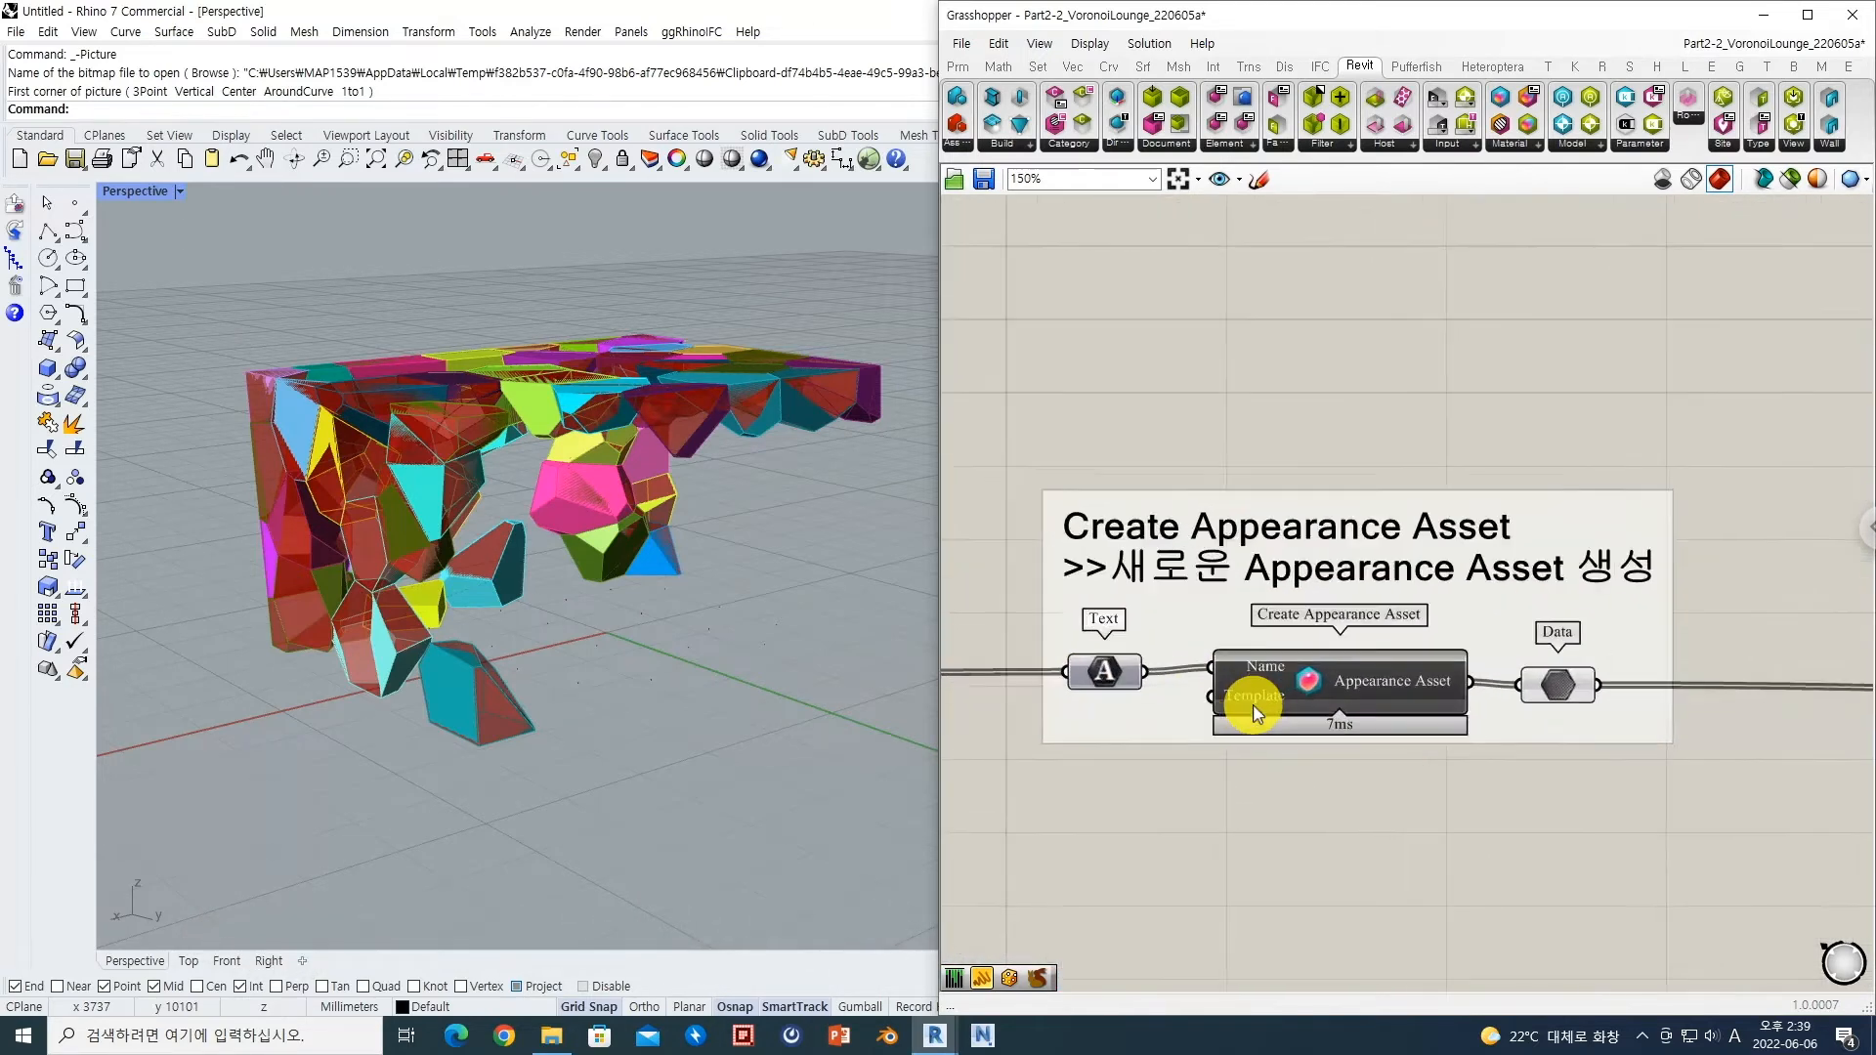
right_click_drag(1389, 679, 1333, 664)
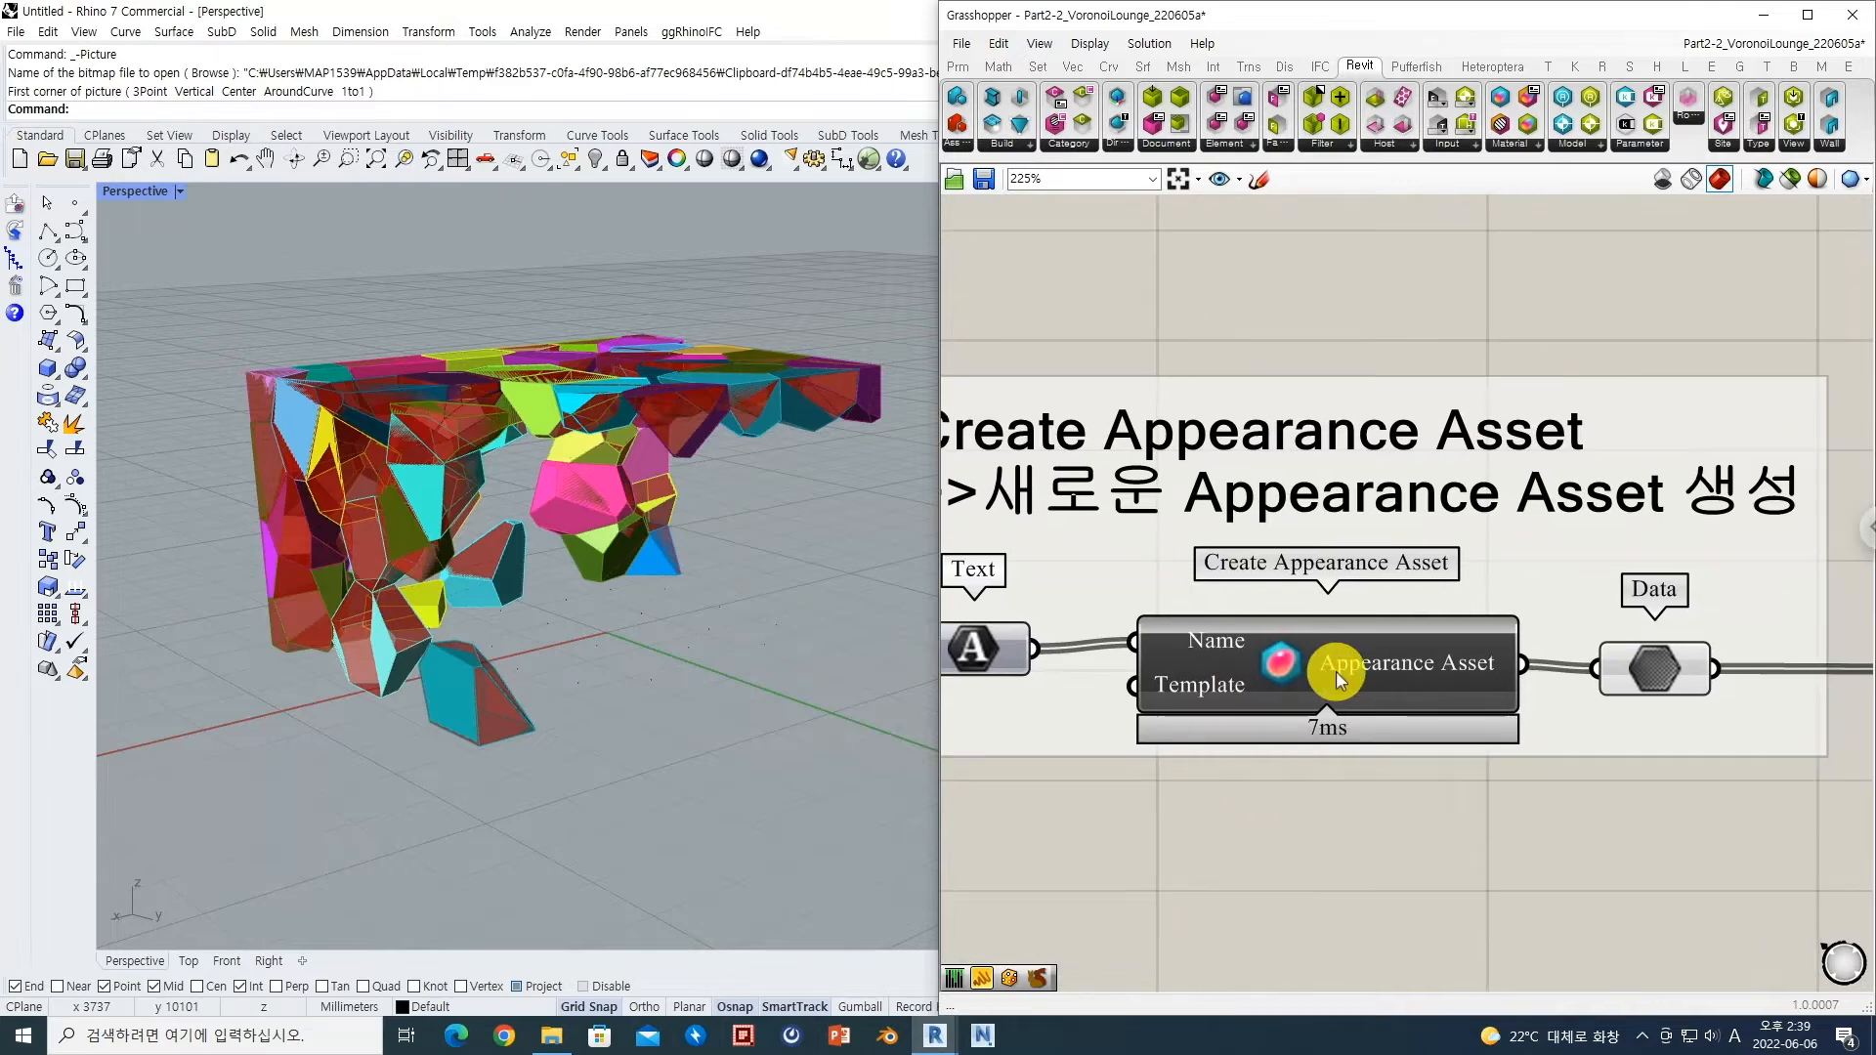
right_click_drag(1475, 666, 1299, 670)
scroll(1329, 672, "down", 3)
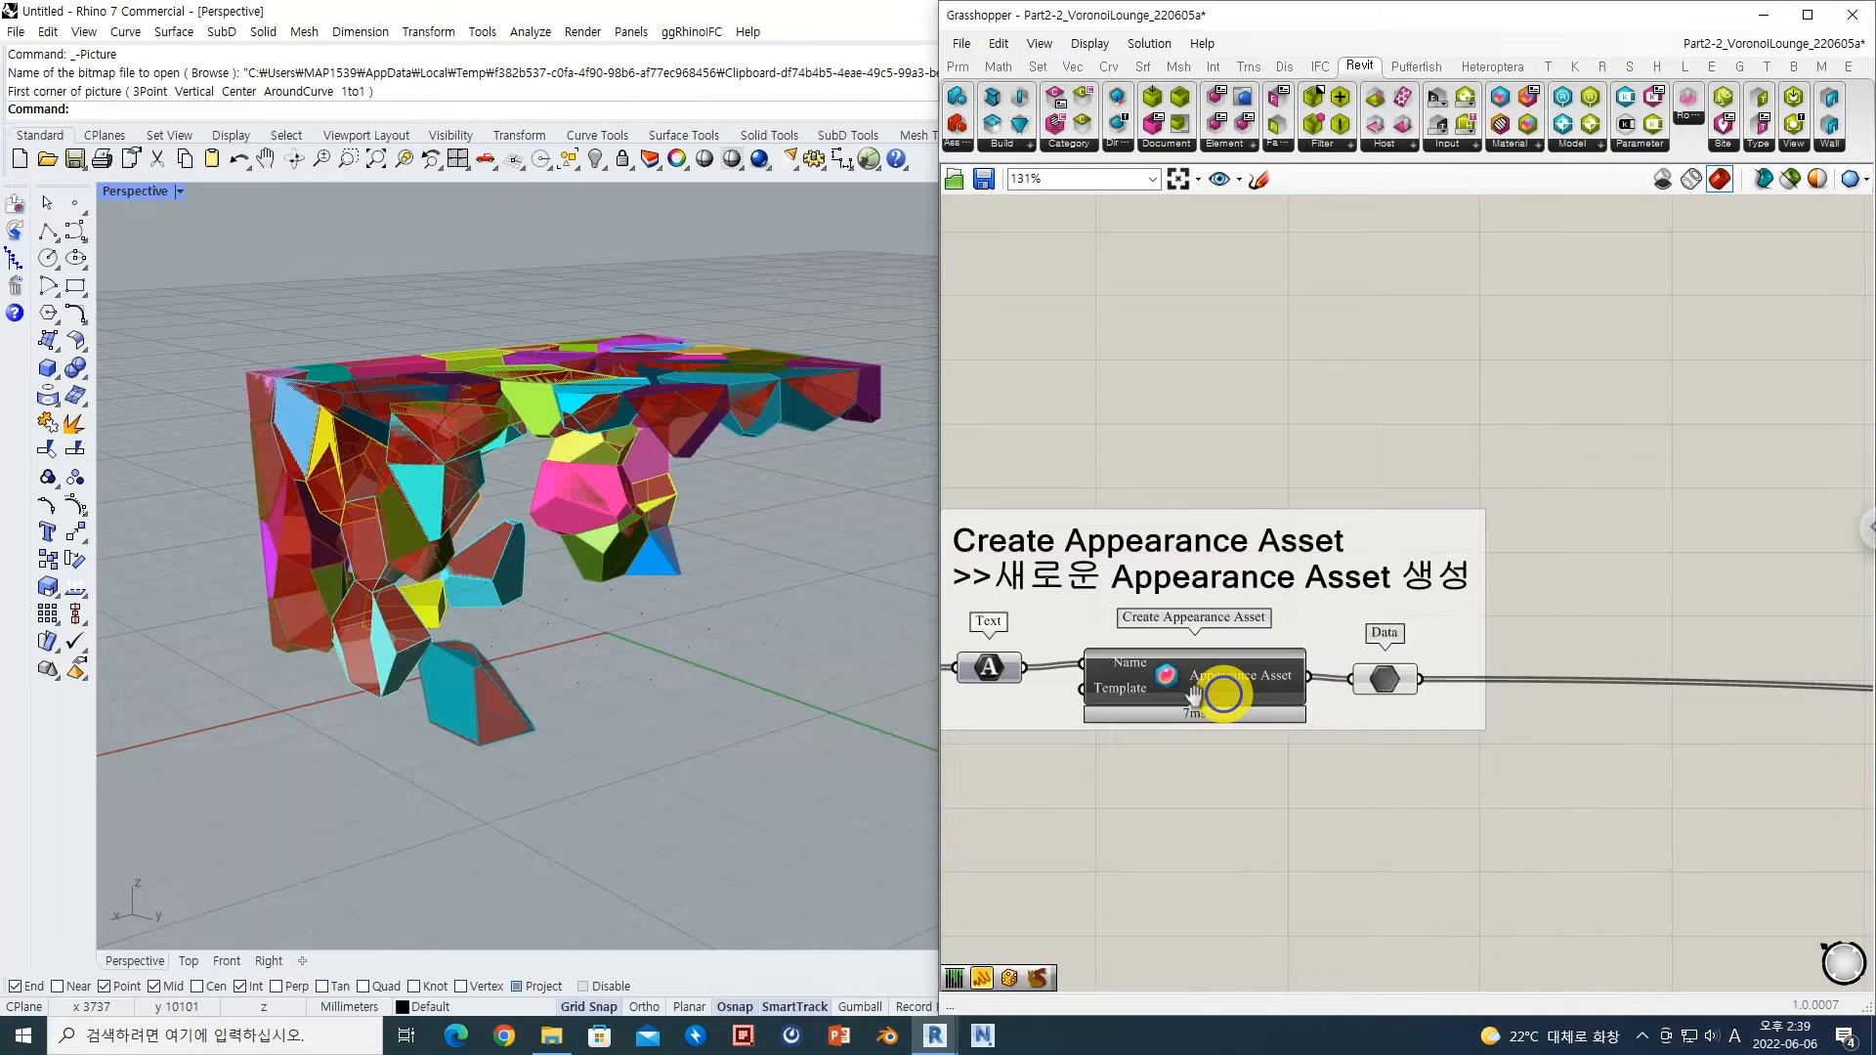
Step: Follow the new asset's wire to the group with Analyze and Modify Appearance Asset (Generic)
right_click_drag(1395, 689, 1097, 691)
scroll(1097, 696, "down", 3)
right_click_drag(1630, 721, 1130, 705)
right_click_drag(1492, 718, 1354, 644)
right_click_drag(1519, 897, 1595, 792)
right_click_drag(1219, 774, 1491, 643)
scroll(1492, 645, "down", 5)
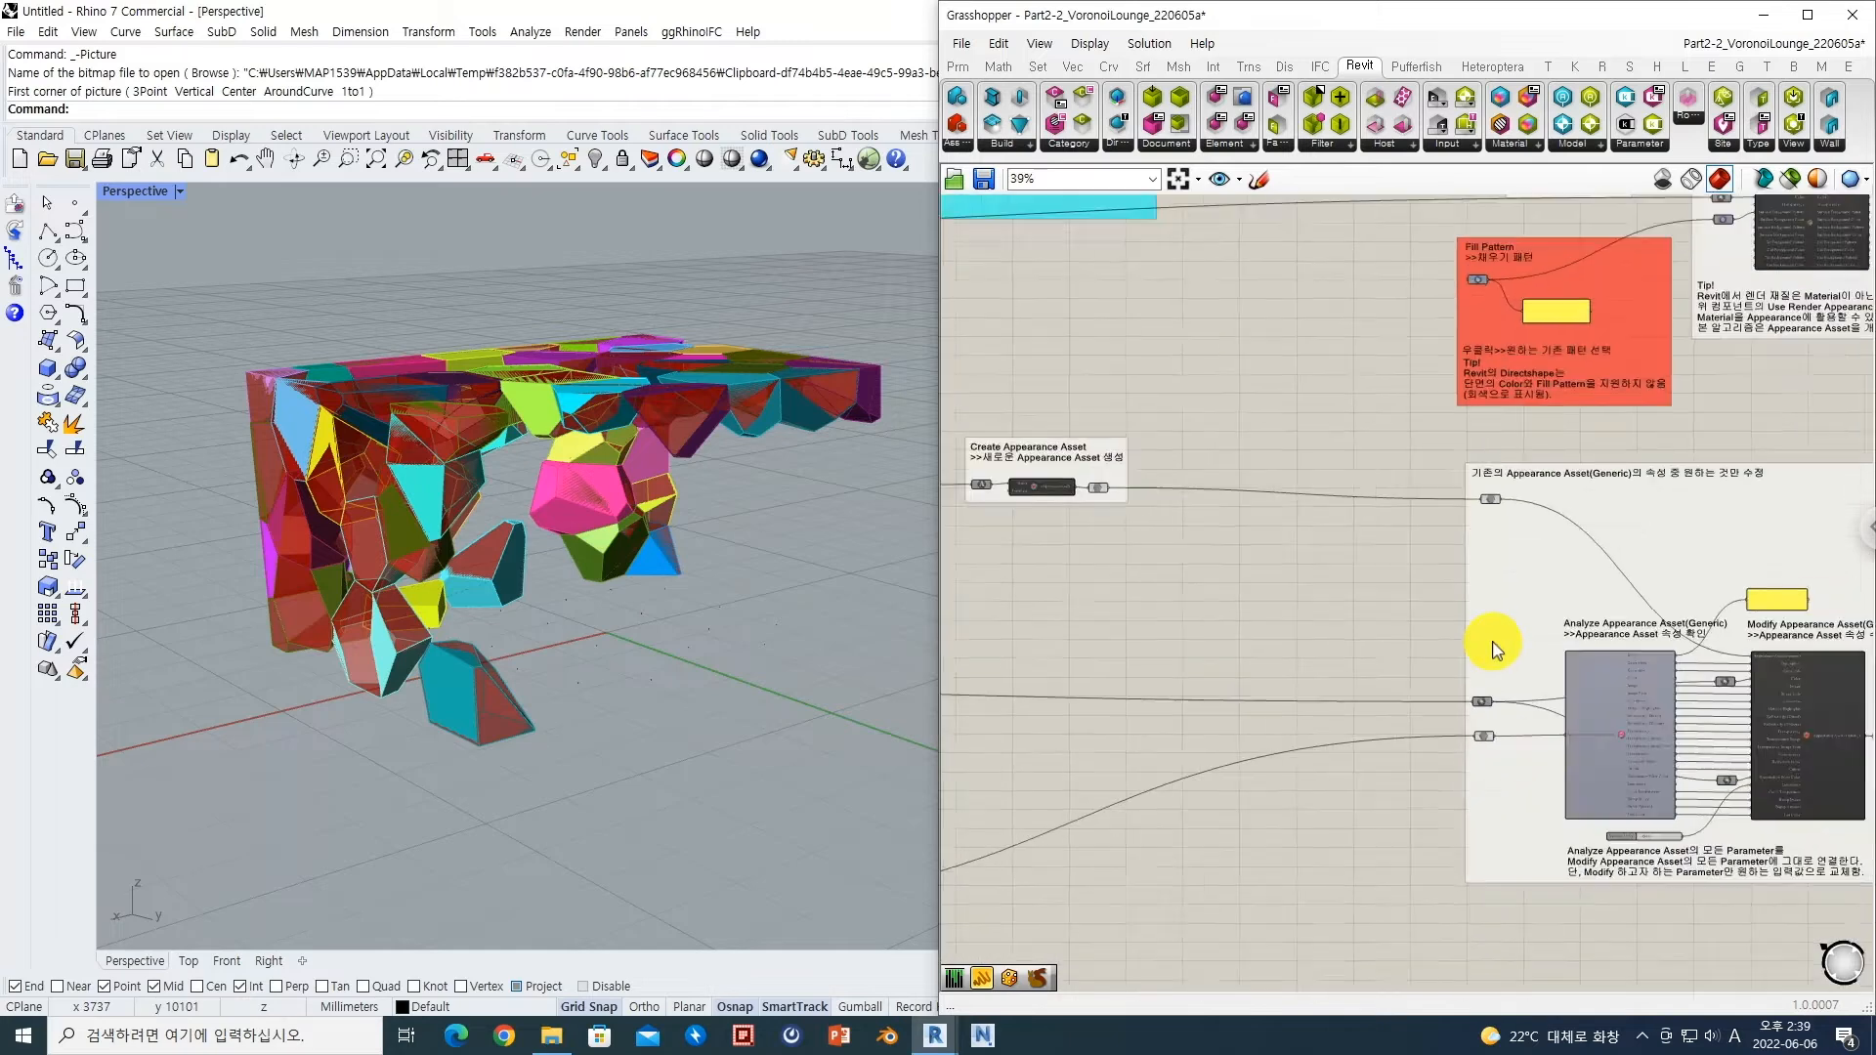
Step: Locate the Appearance Asset selection group and inspect its Query Appearance Assets component
right_click_drag(1235, 656, 1448, 606)
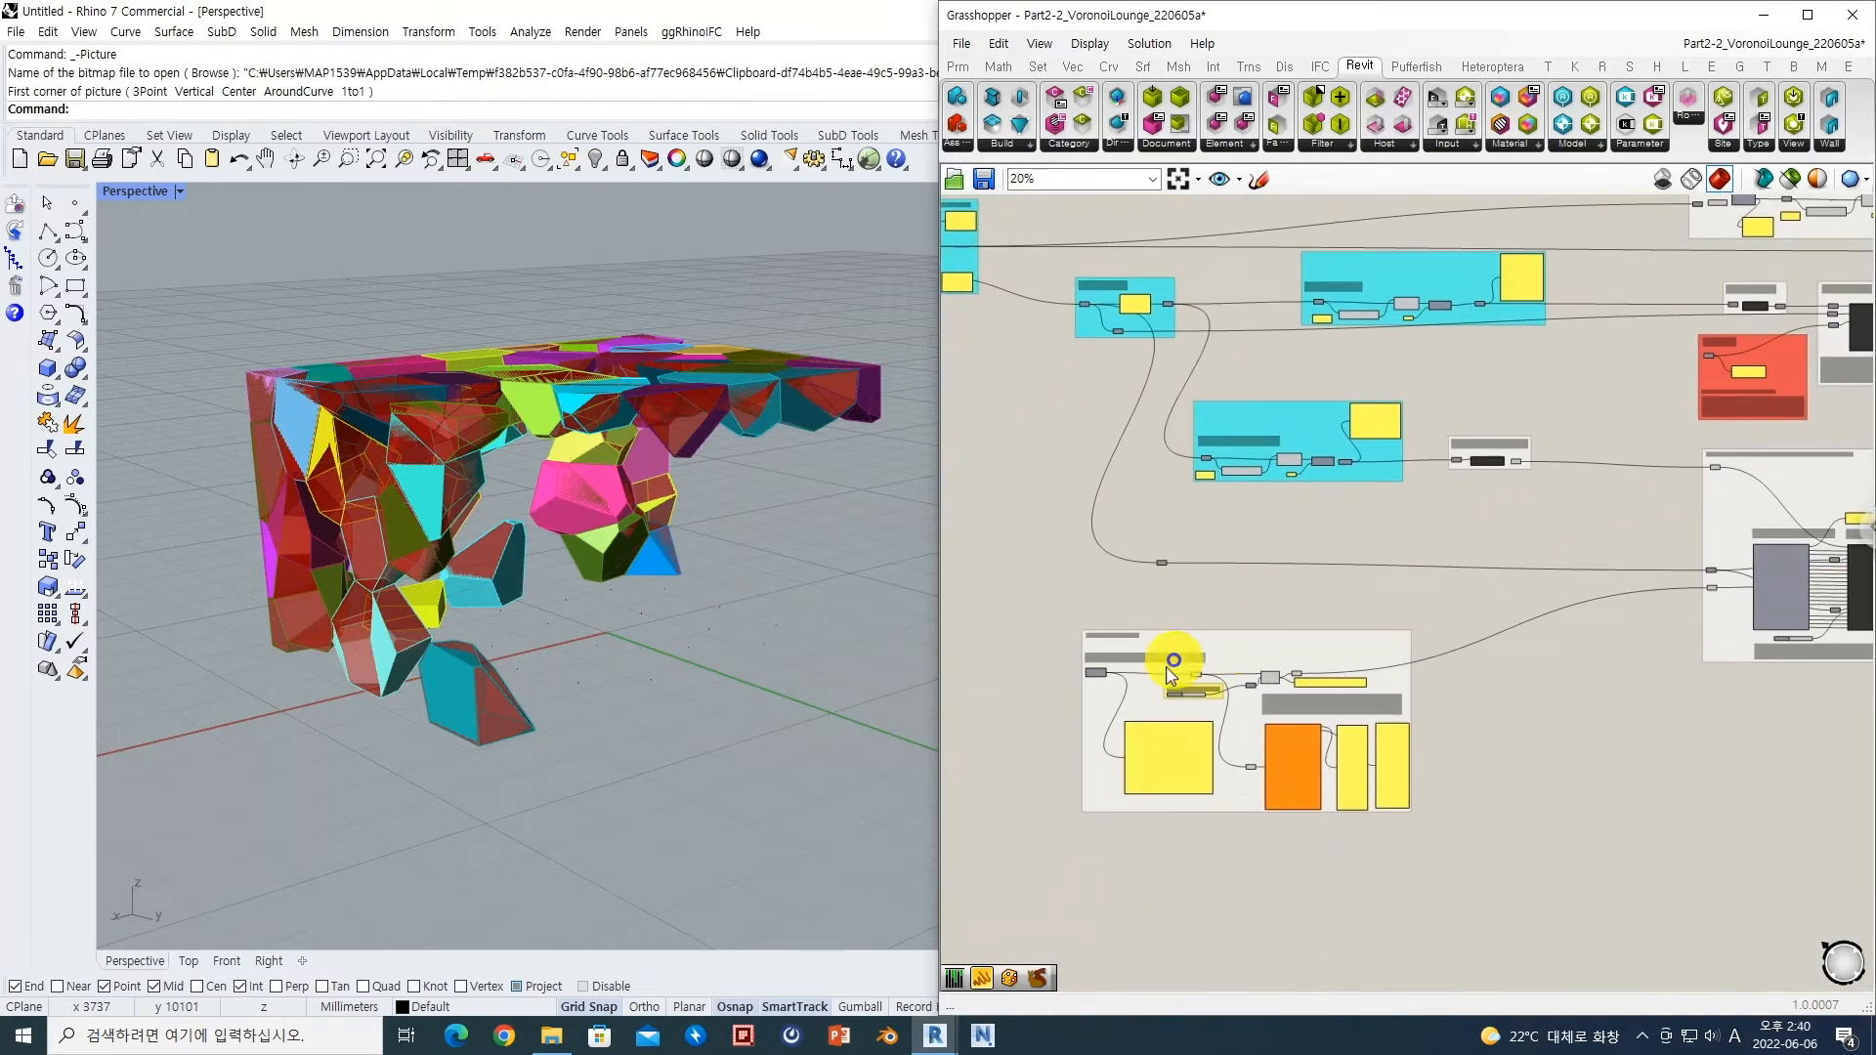
scroll(1131, 679, "up", 3)
right_click_drag(1107, 749, 1096, 621)
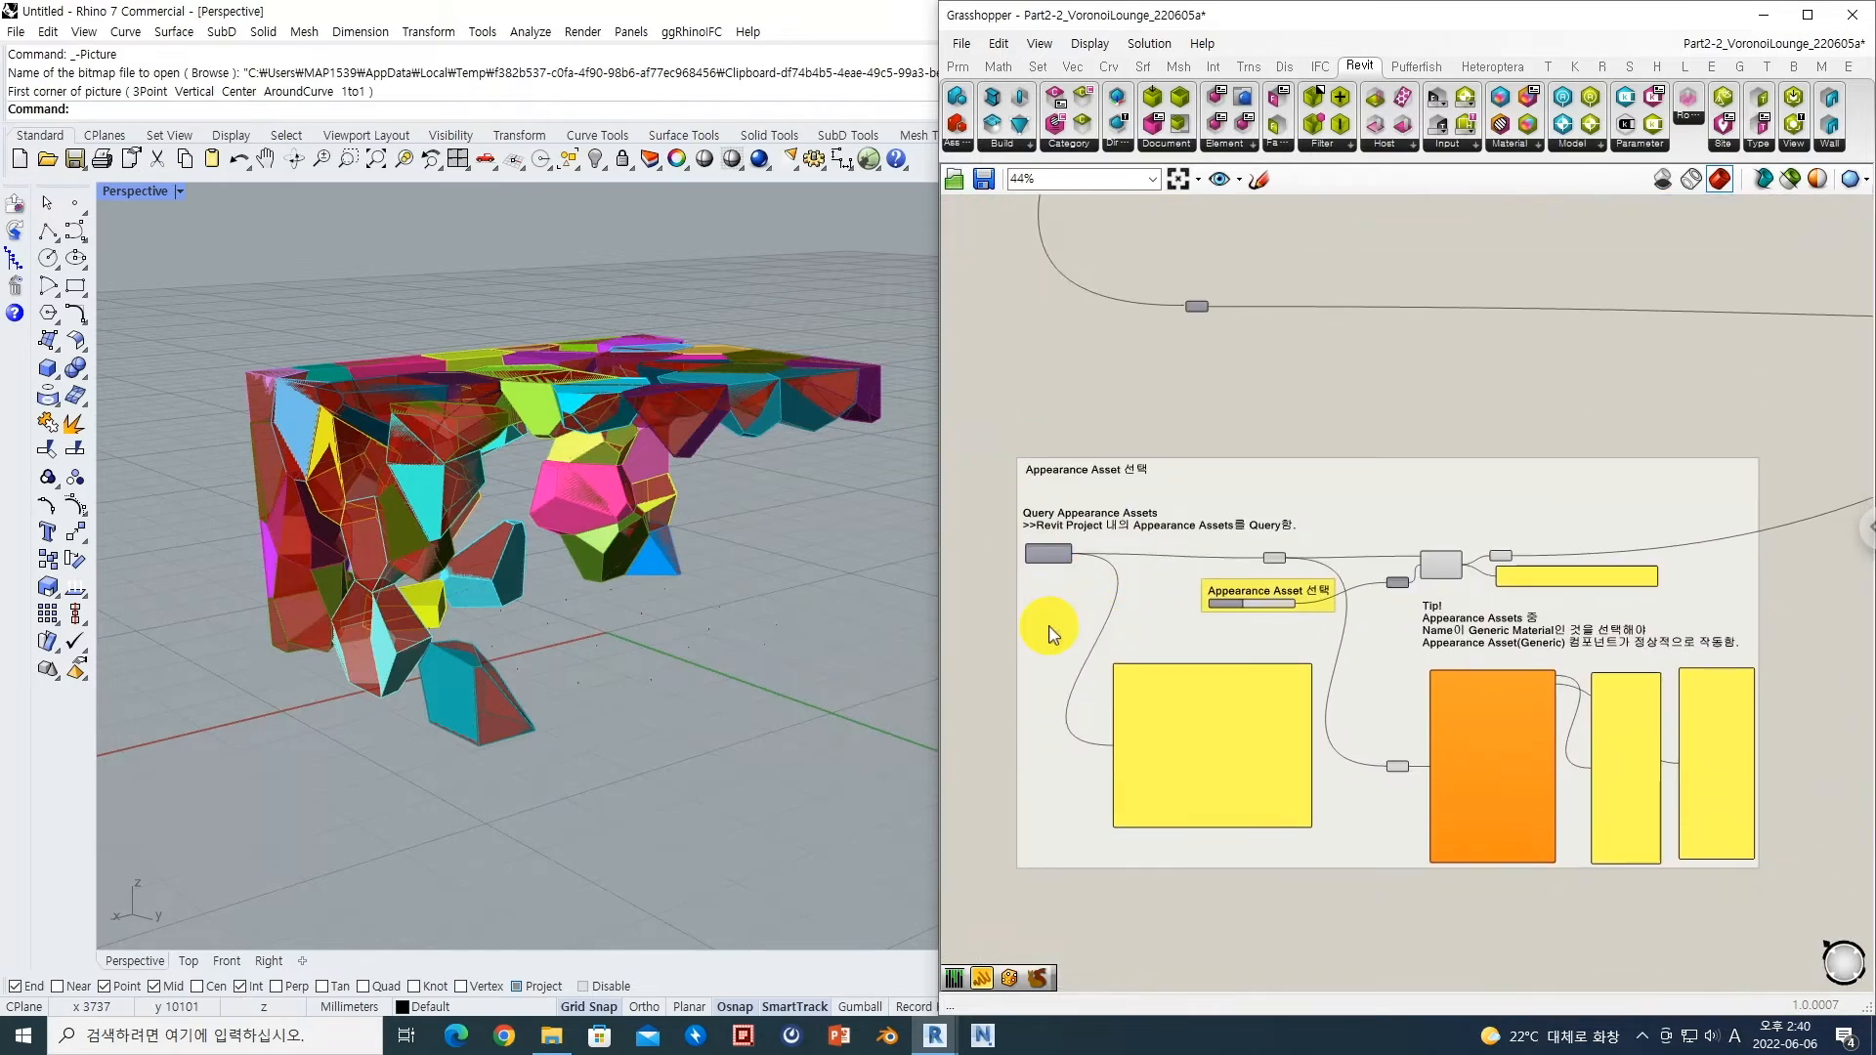
scroll(1050, 633, "up", 3)
right_click_drag(1032, 508, 1032, 524)
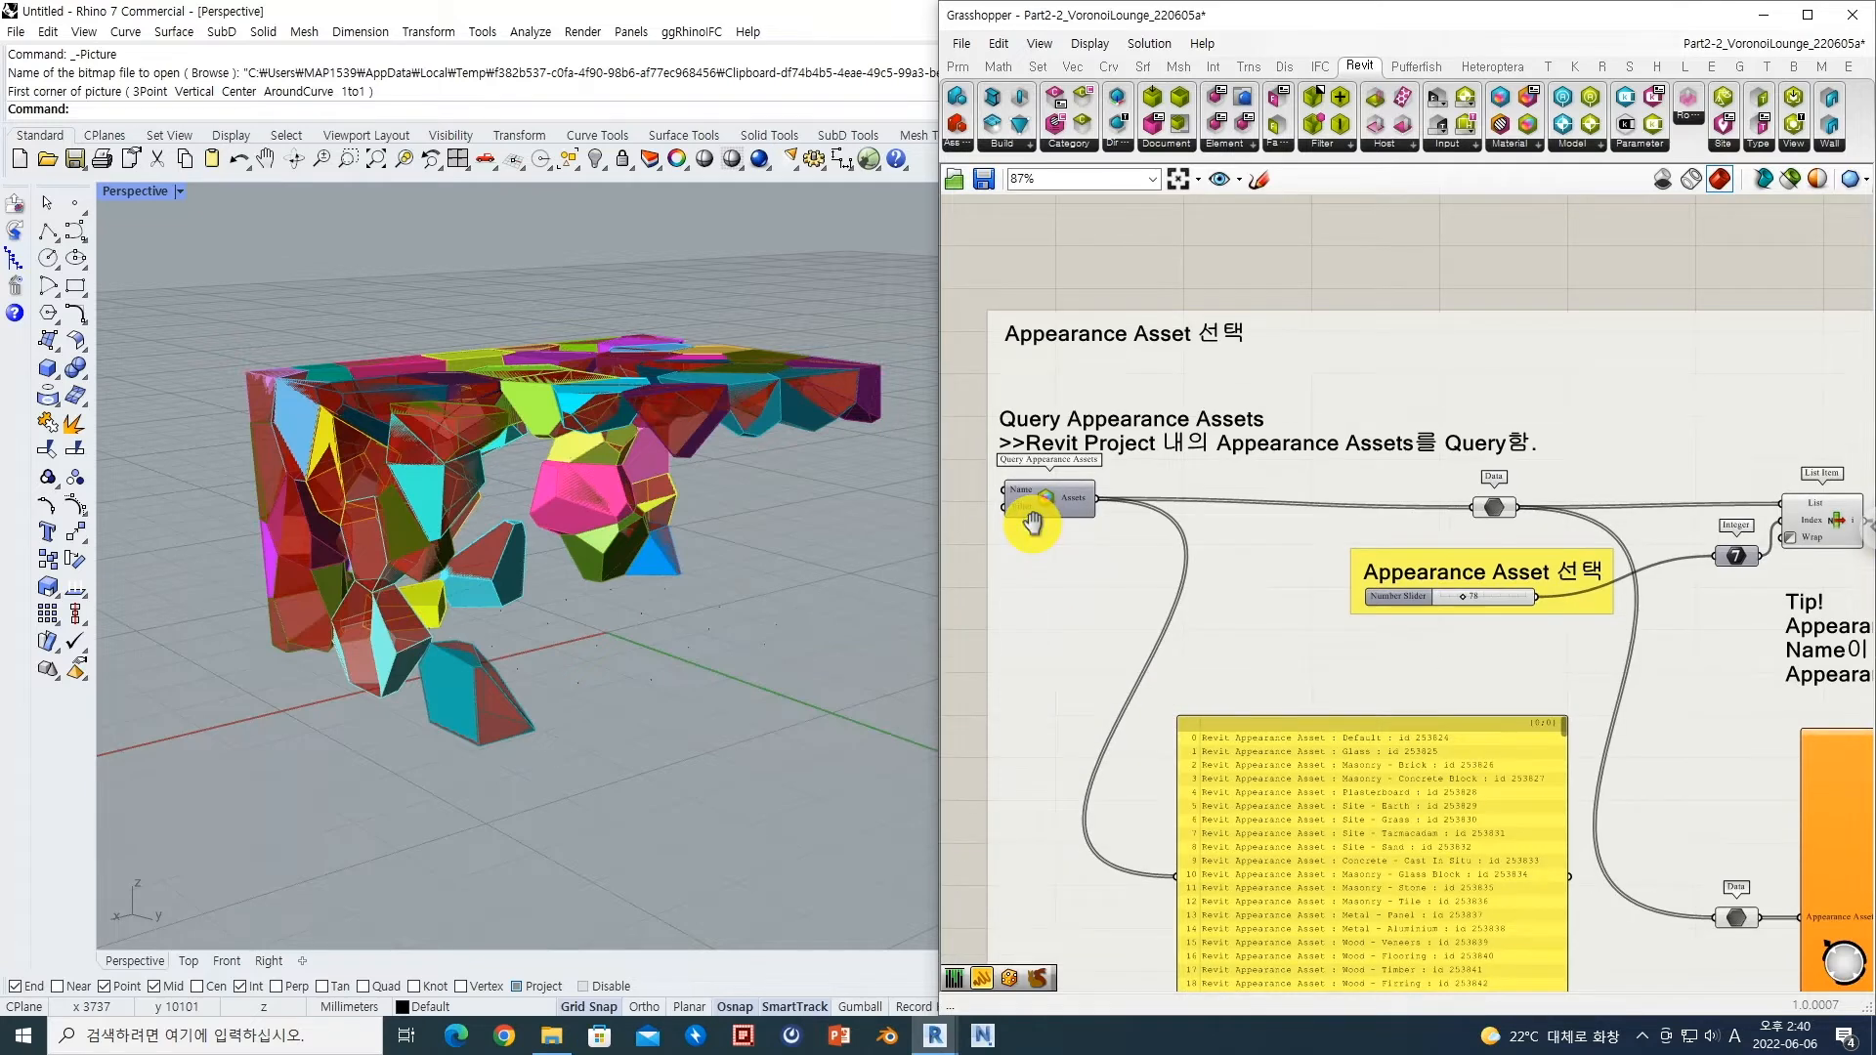
mouse_move(1041, 529)
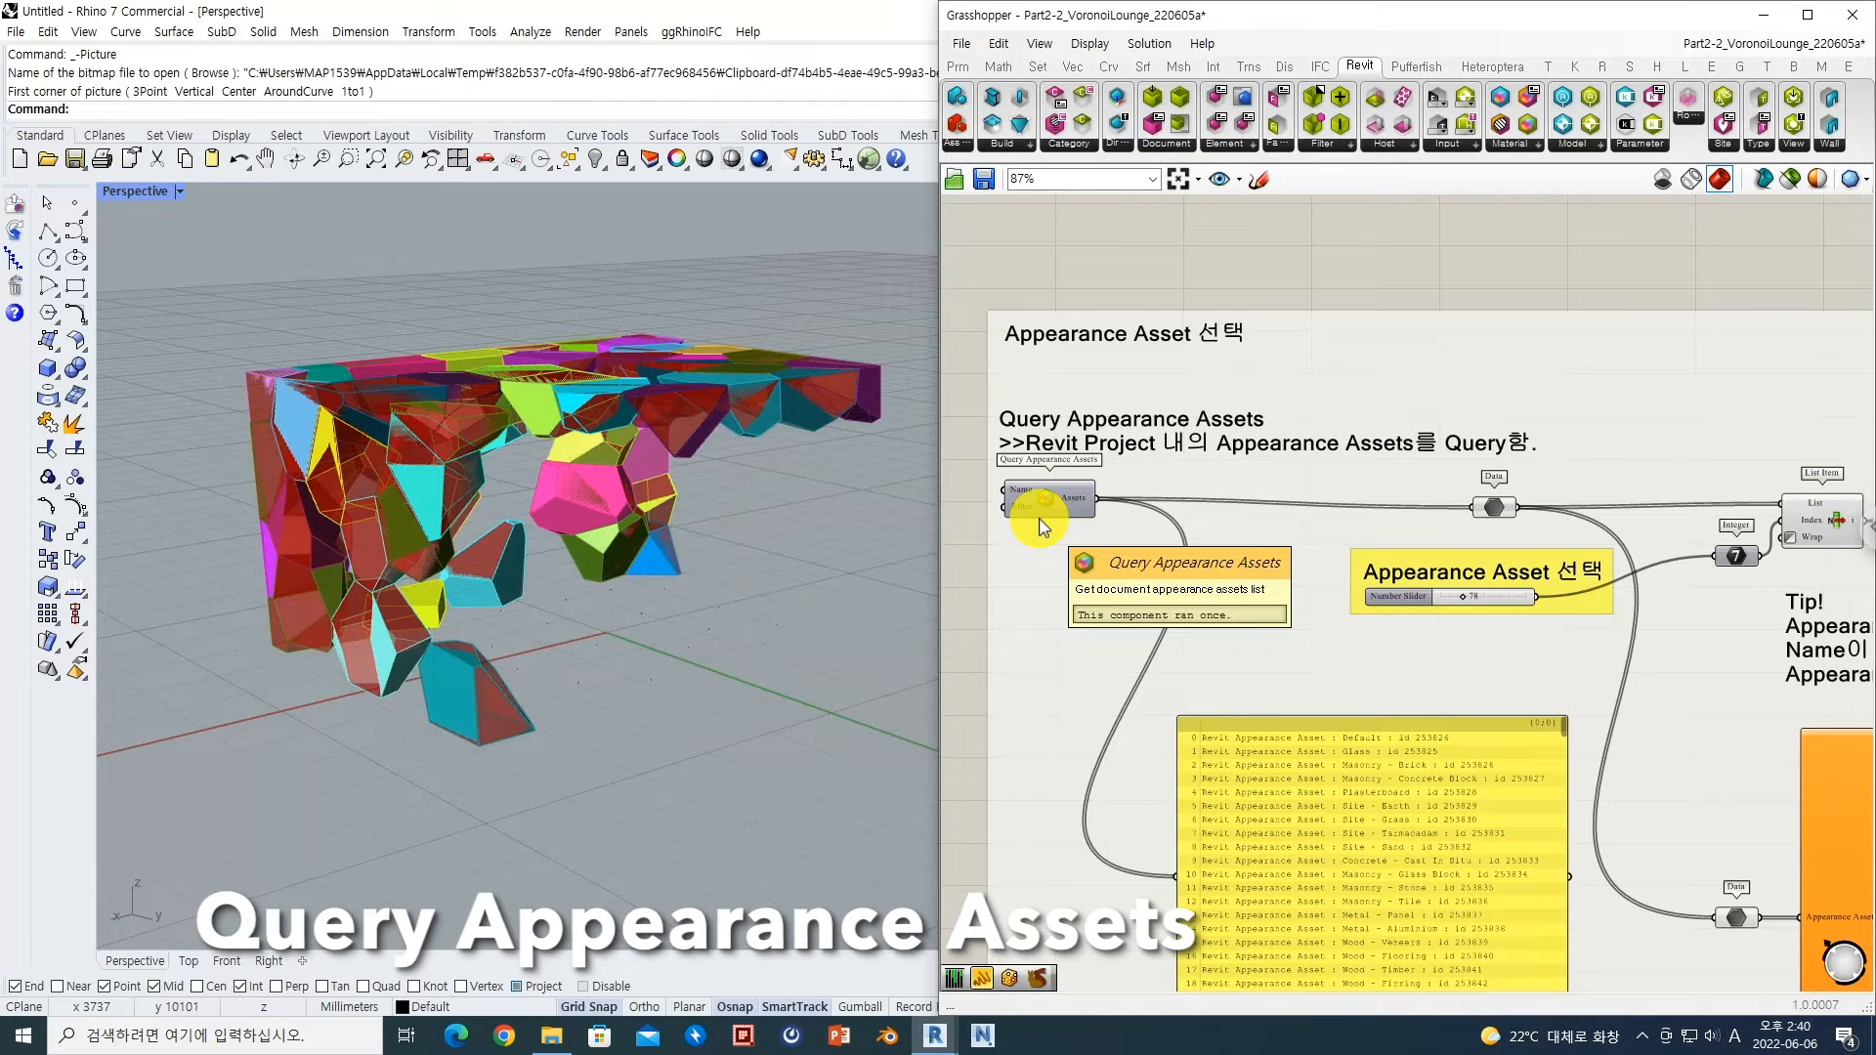
scroll(1063, 499, "up", 3)
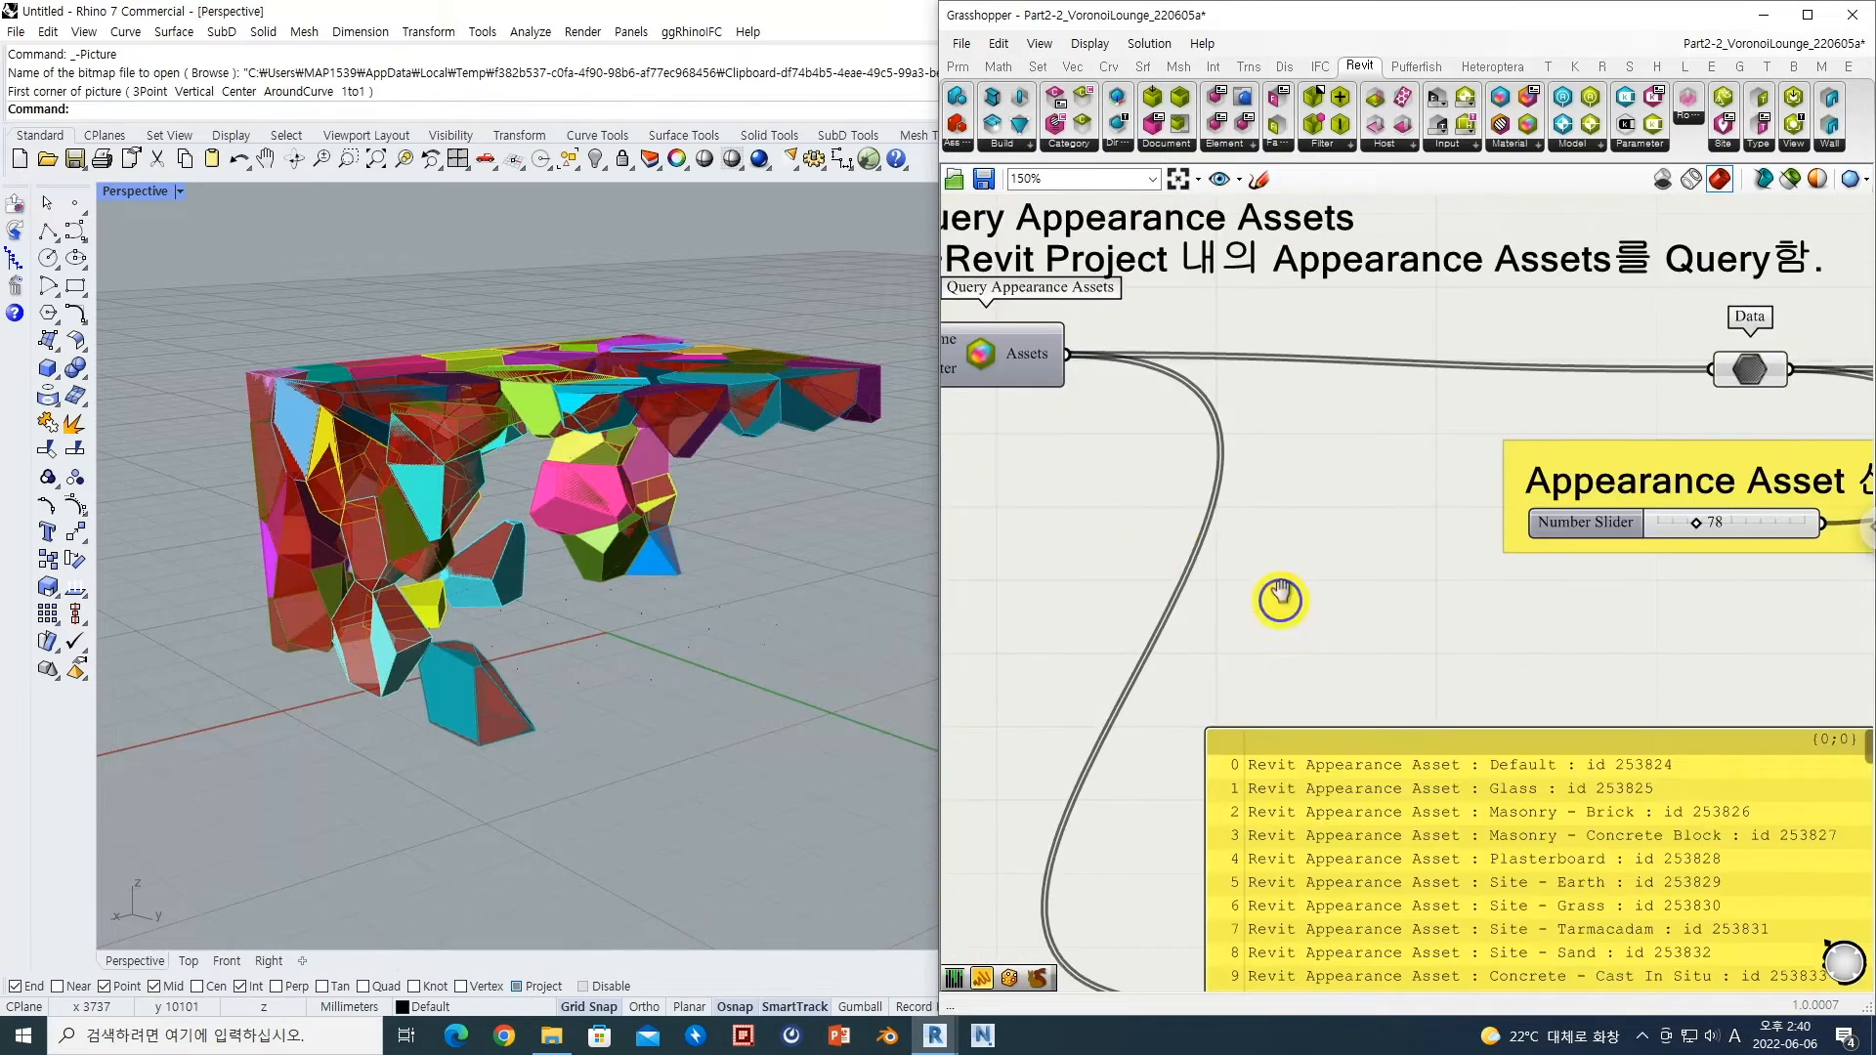
Step: Read the panel listing the Revit project's queried appearance assets
right_click_drag(1283, 609, 1264, 544)
right_click_drag(1300, 702, 1227, 562)
right_click_drag(1303, 692, 1290, 684)
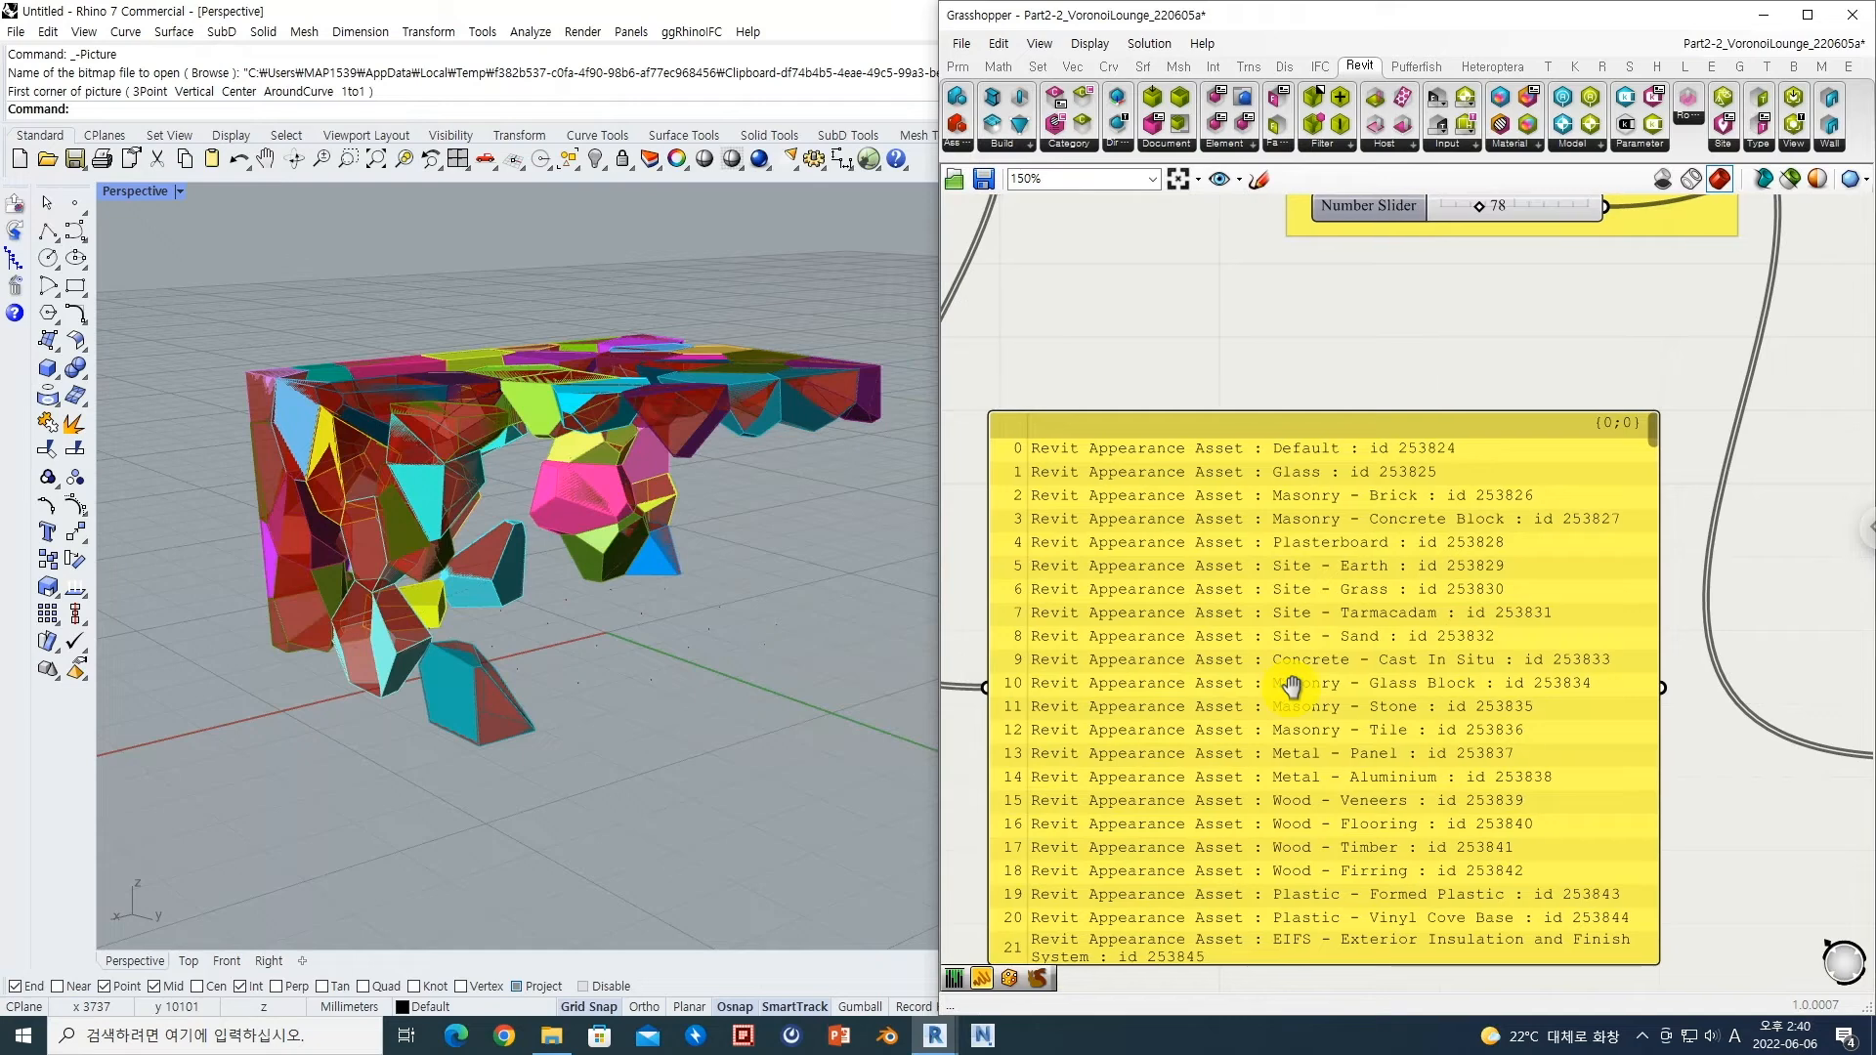
scroll(1292, 693, "down", 3)
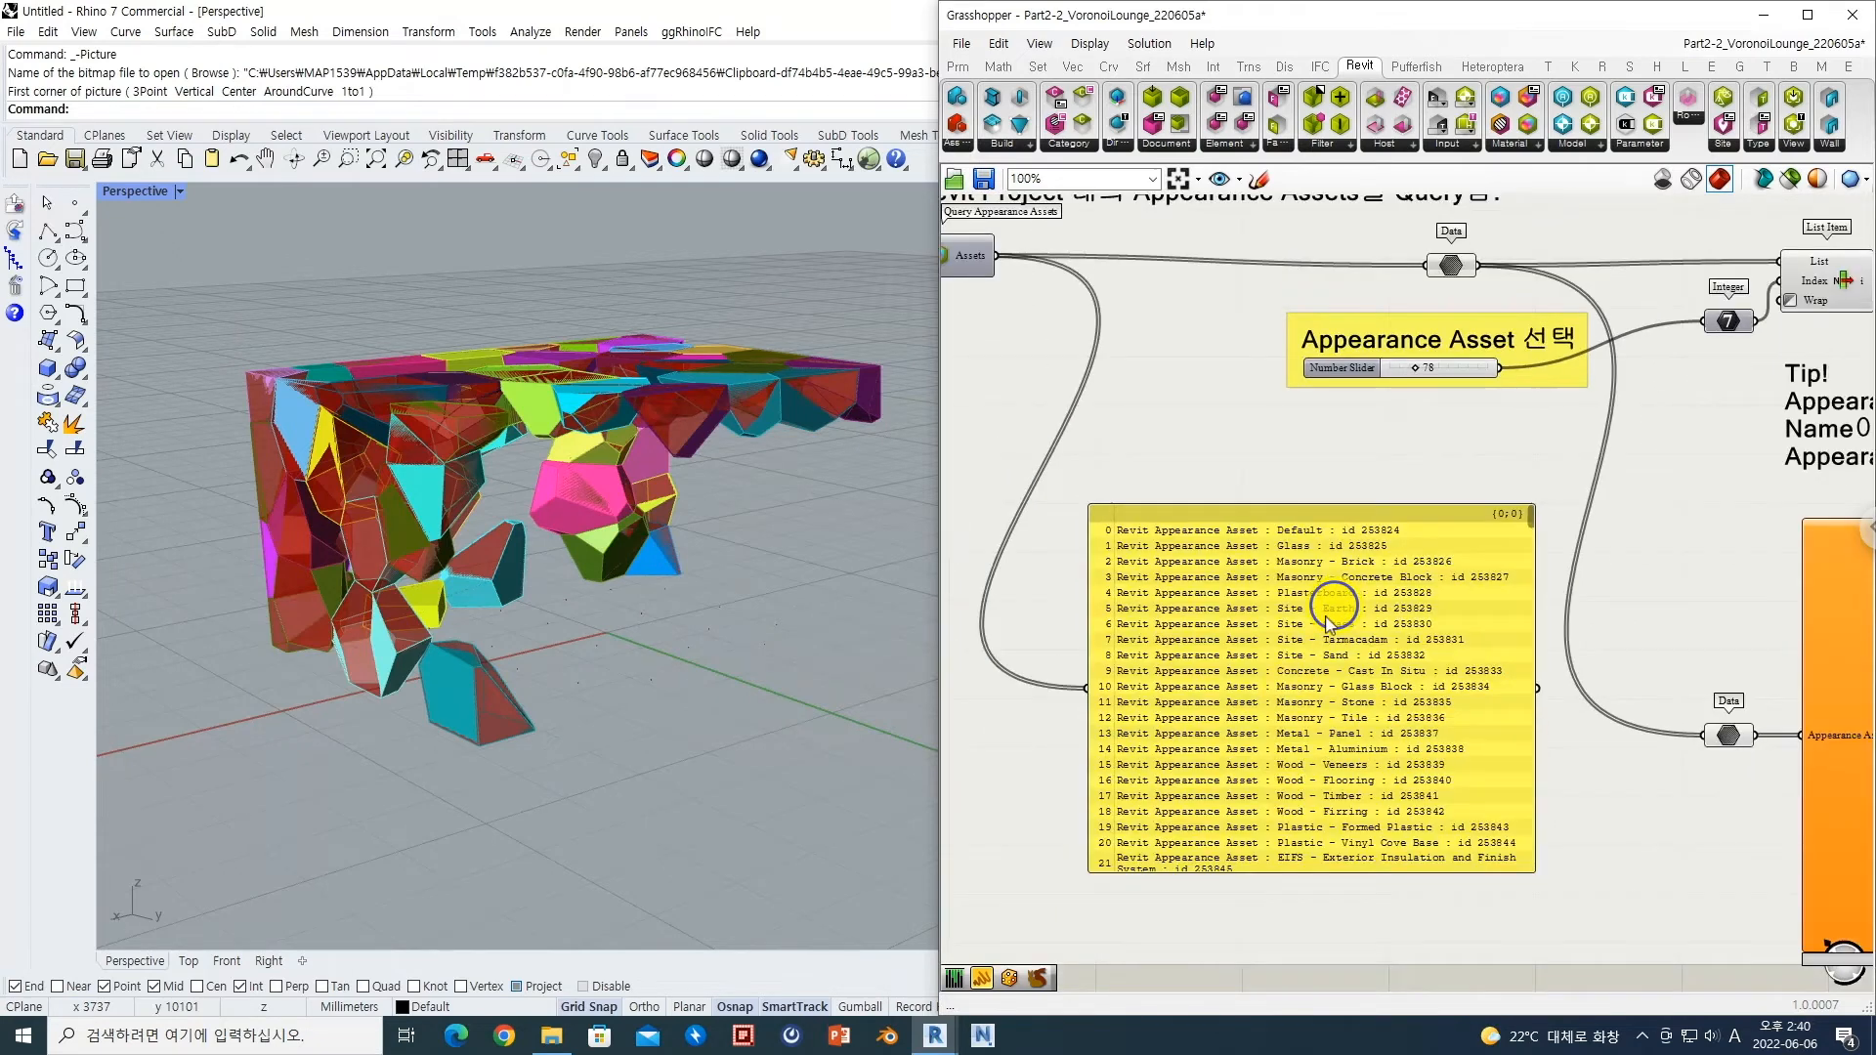
right_click_drag(1332, 598, 1314, 640)
scroll(1202, 713, "up", 3)
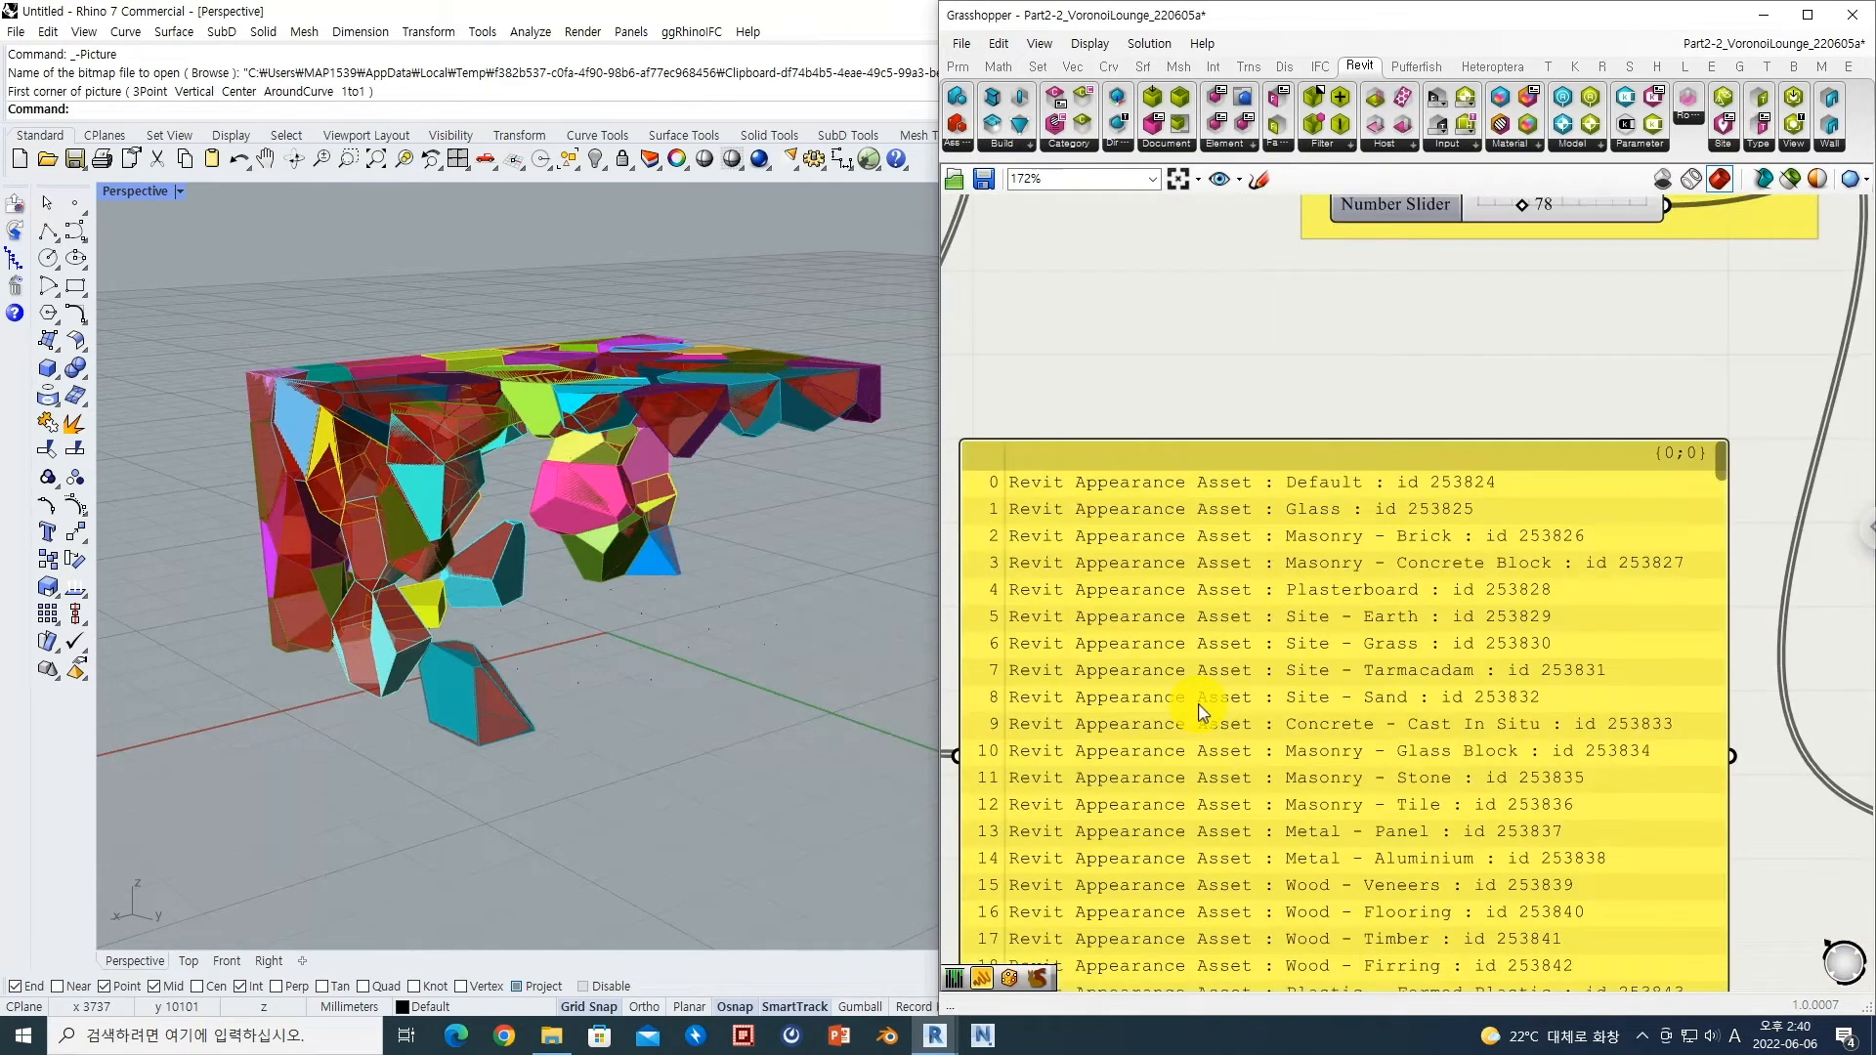
right_click_drag(1383, 520, 1264, 695)
scroll(1262, 700, "down", 2)
Step: Read the Generic Material tip and examine the Analyze Appearance Asset (Generic) component with its name and description panels
right_click_drag(1530, 486, 1272, 450)
right_click_drag(1324, 552, 1181, 536)
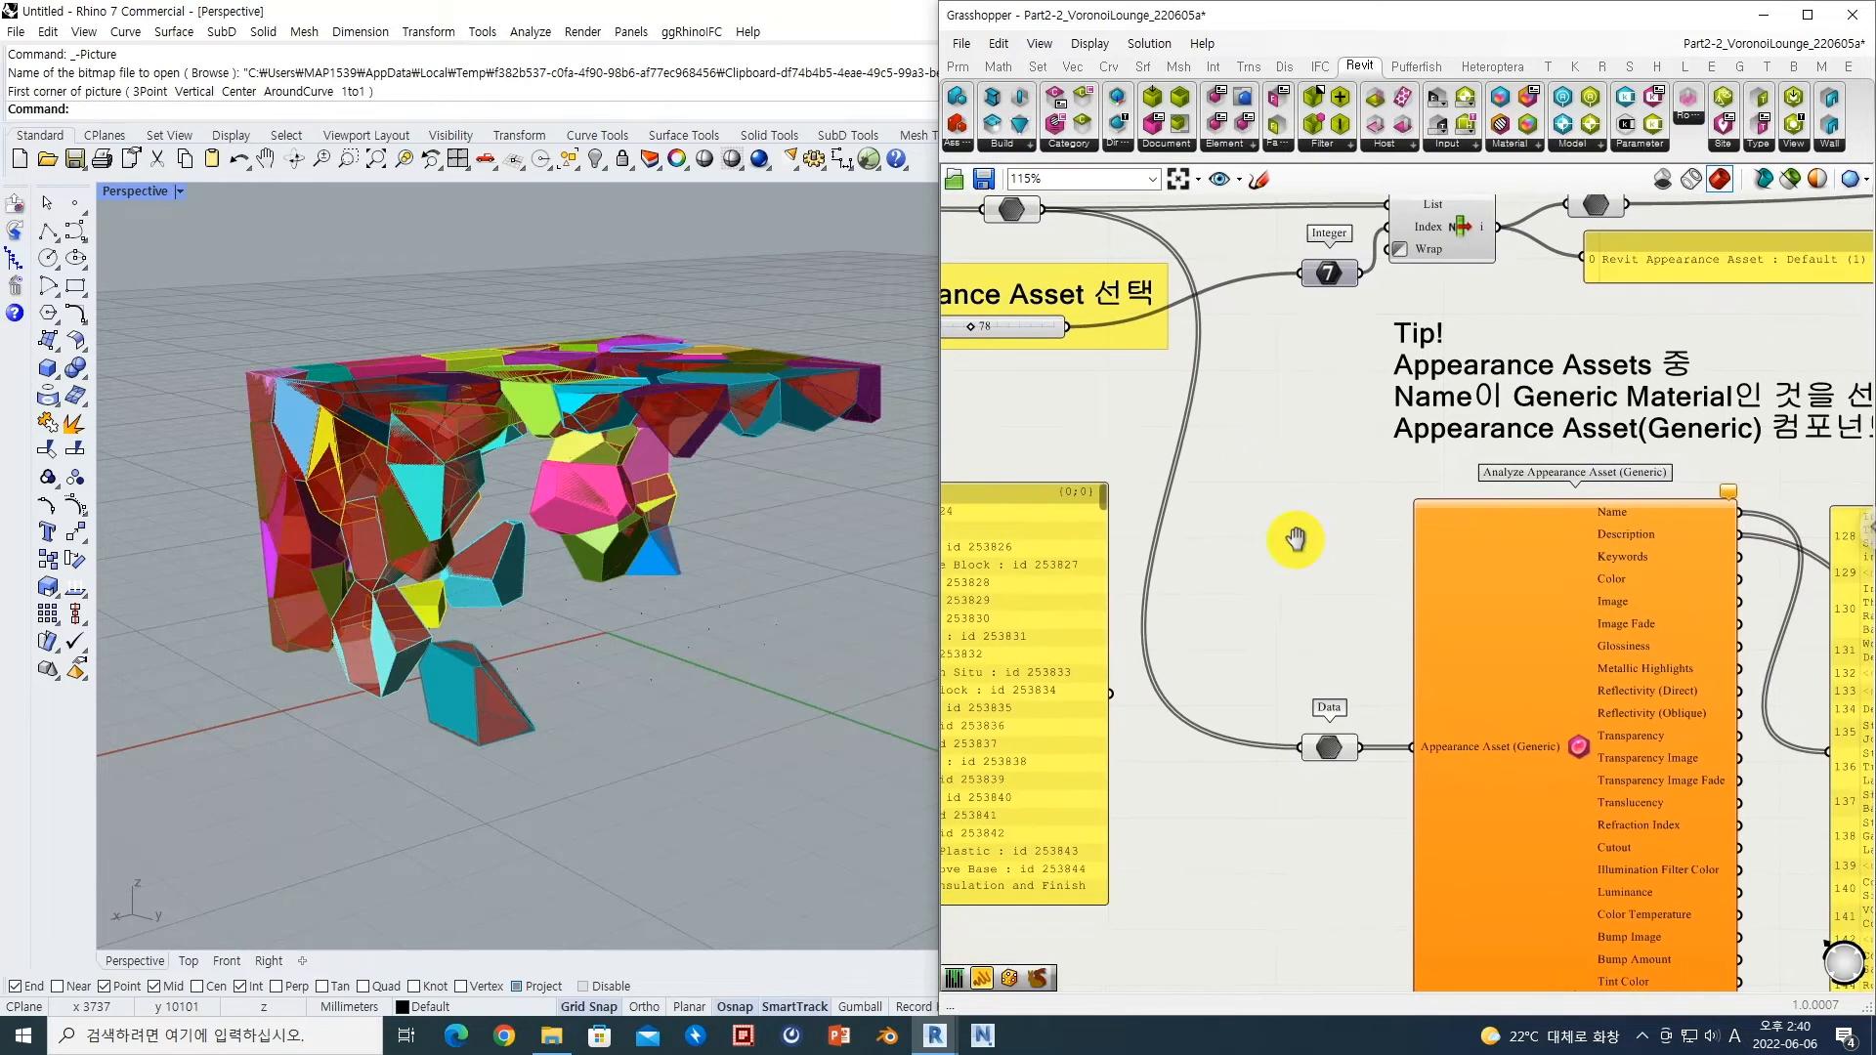
right_click_drag(1561, 735, 1400, 670)
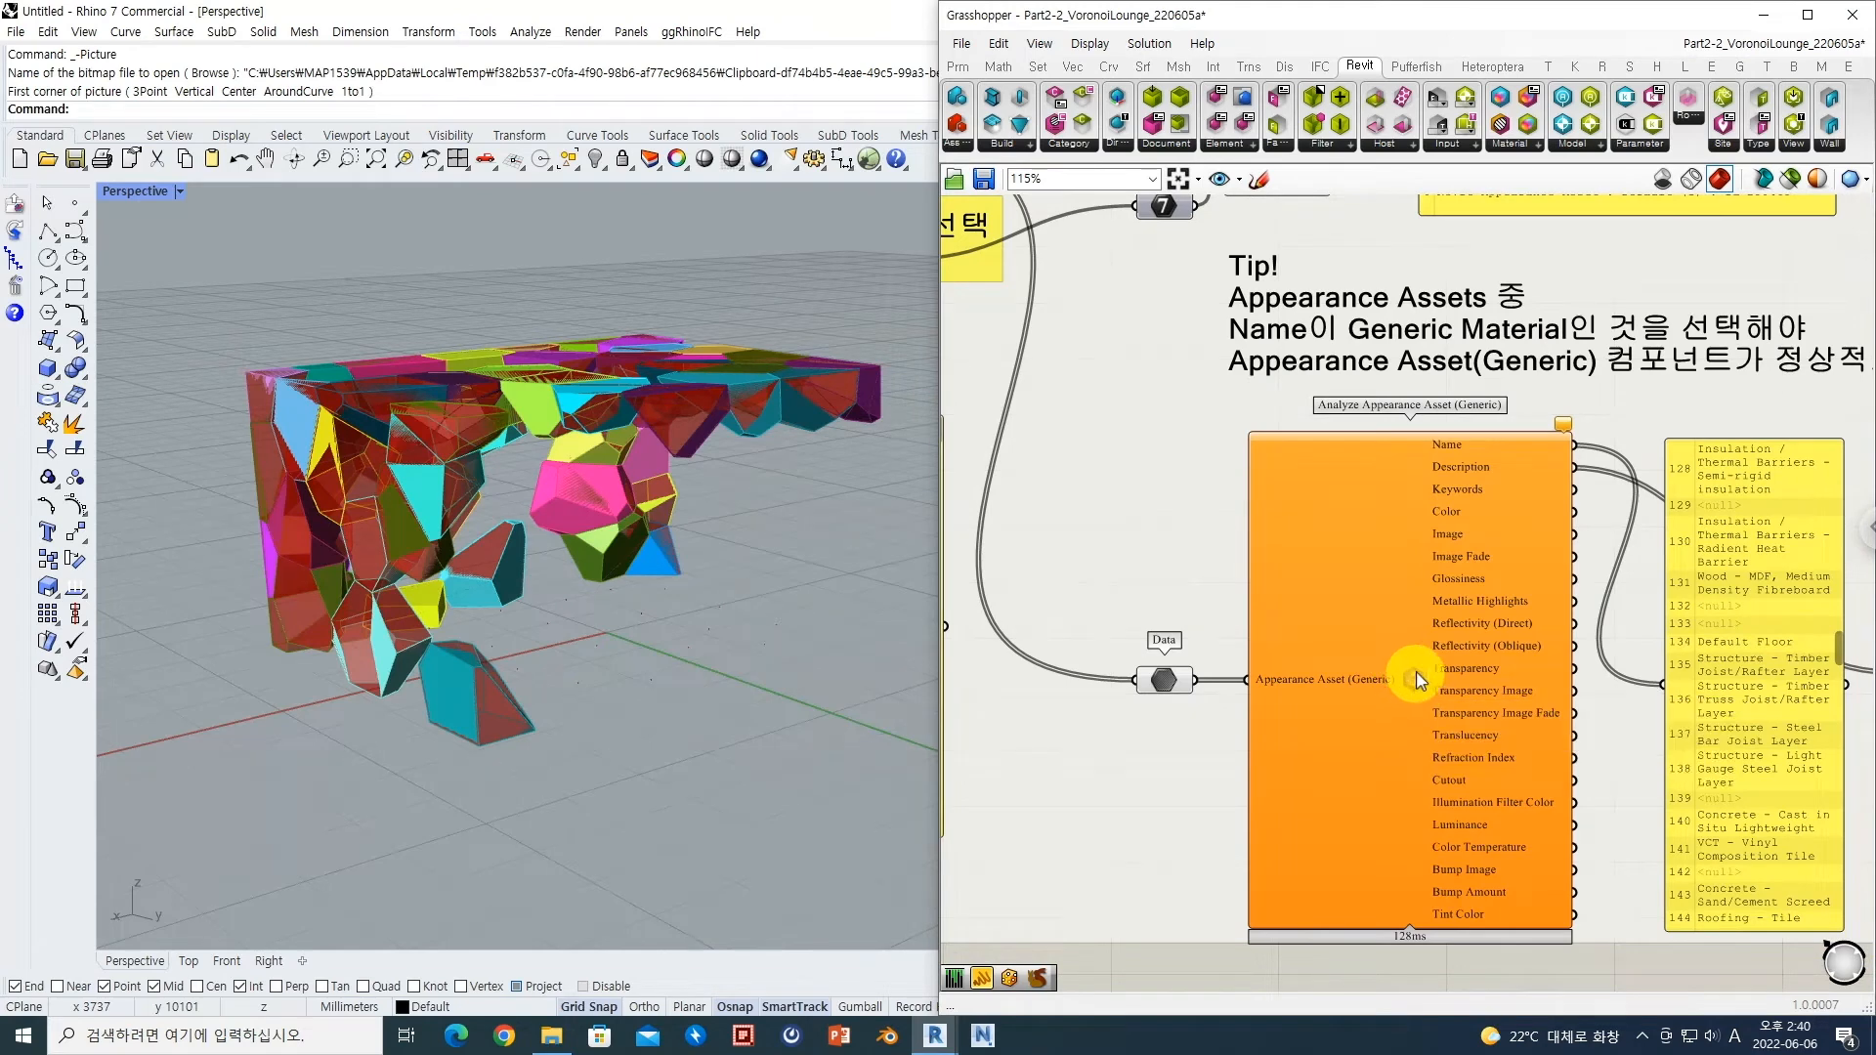
right_click_drag(1496, 526, 1387, 514)
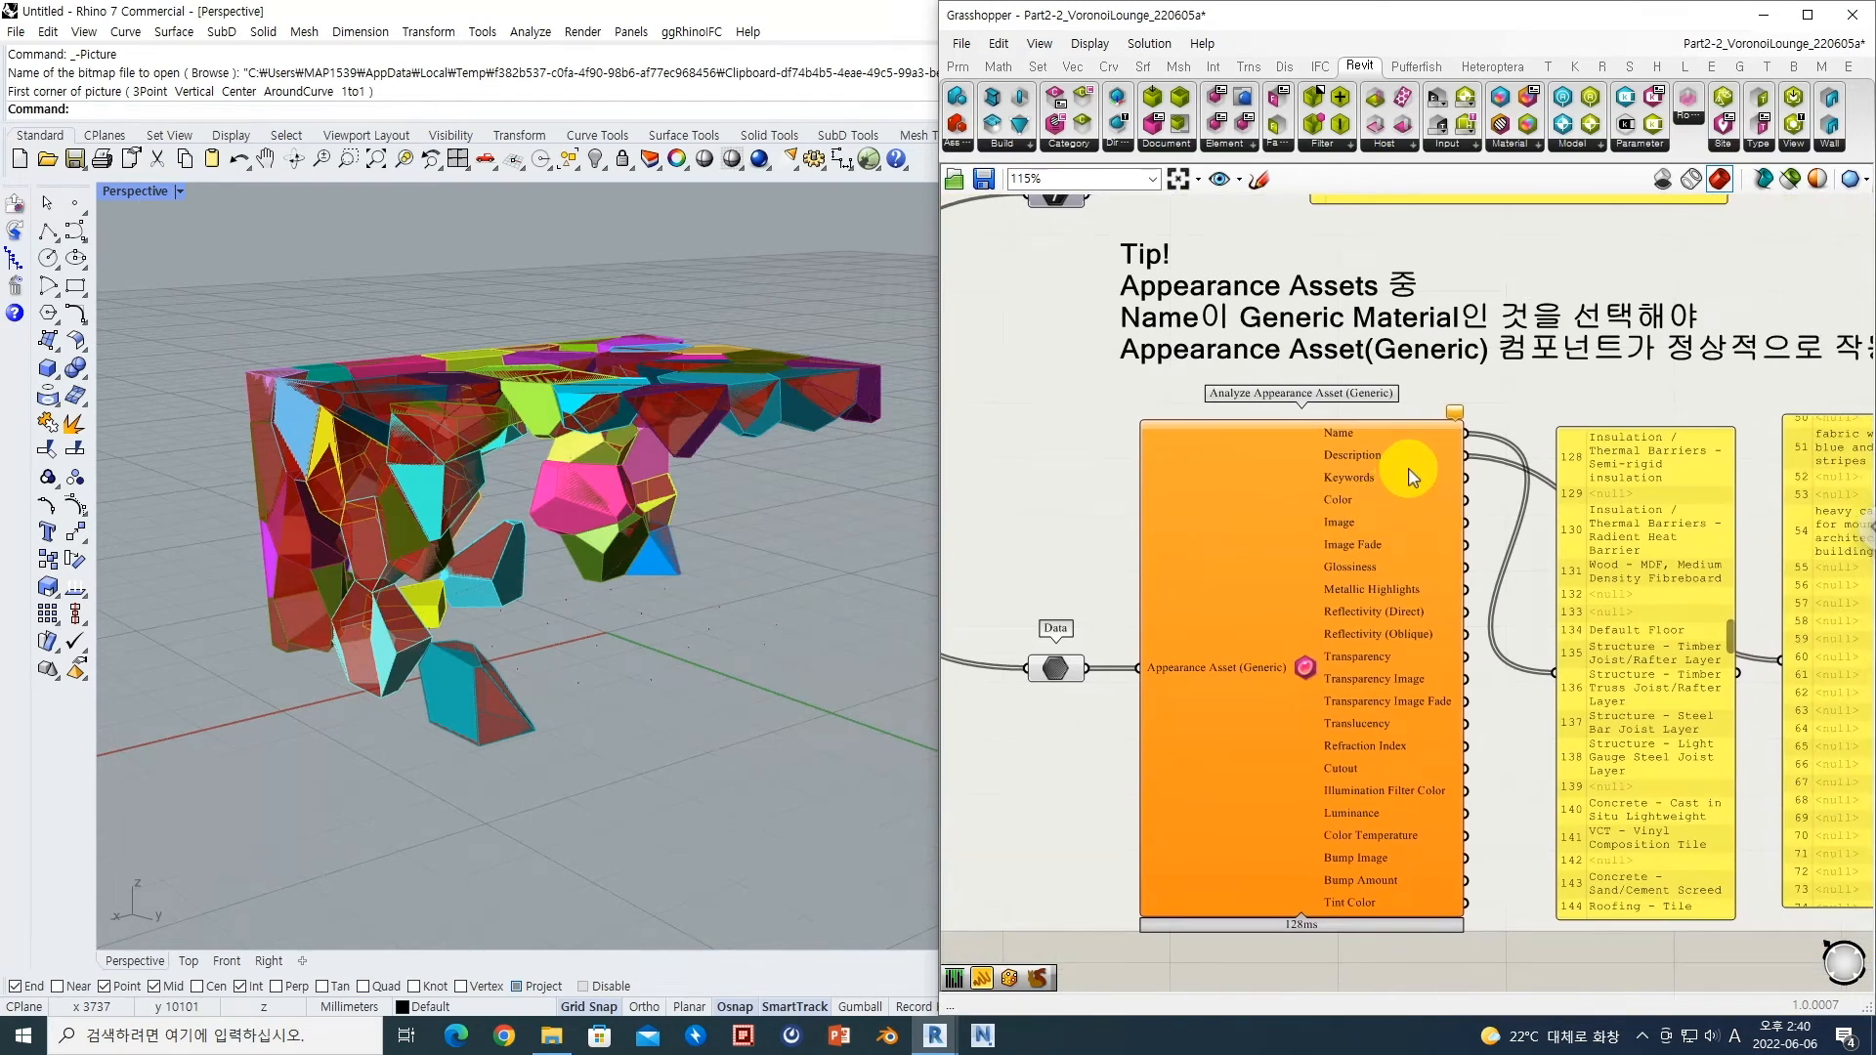
right_click_drag(1456, 542, 1365, 489)
right_click_drag(1566, 584, 1470, 567)
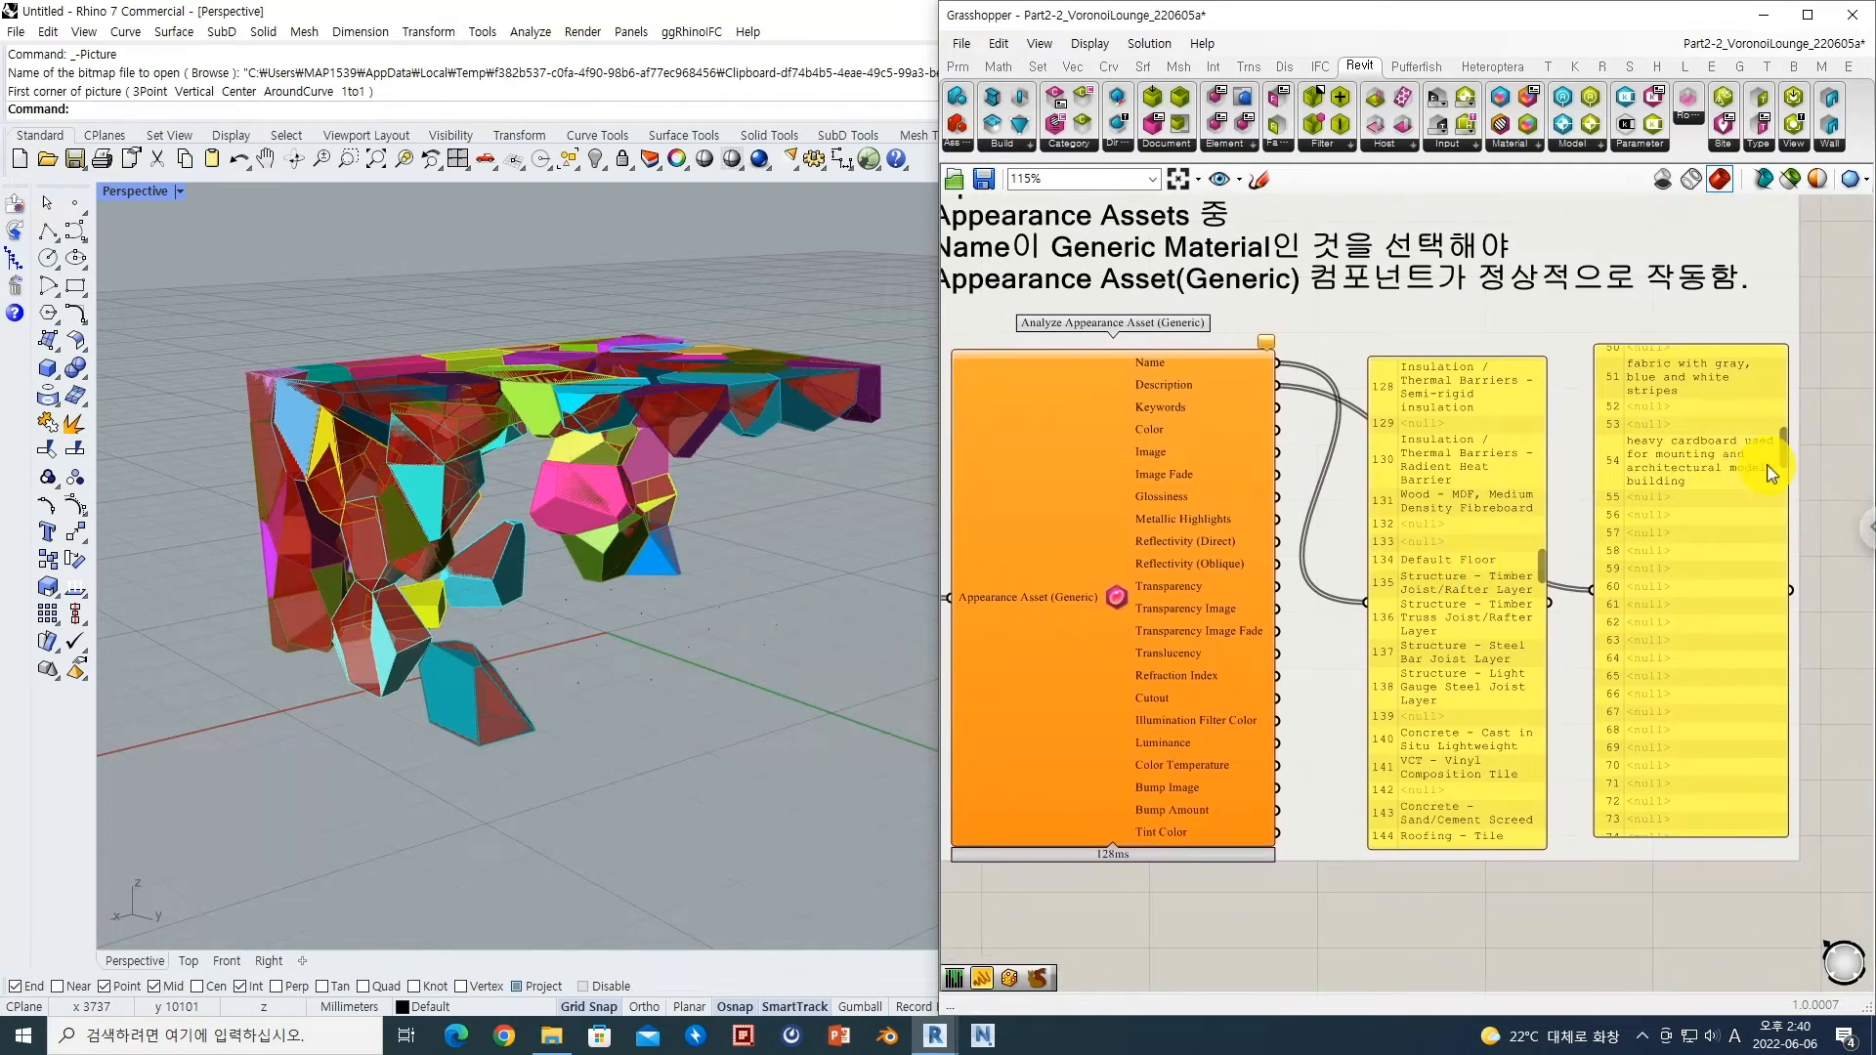
right_click_drag(1207, 638, 1207, 637)
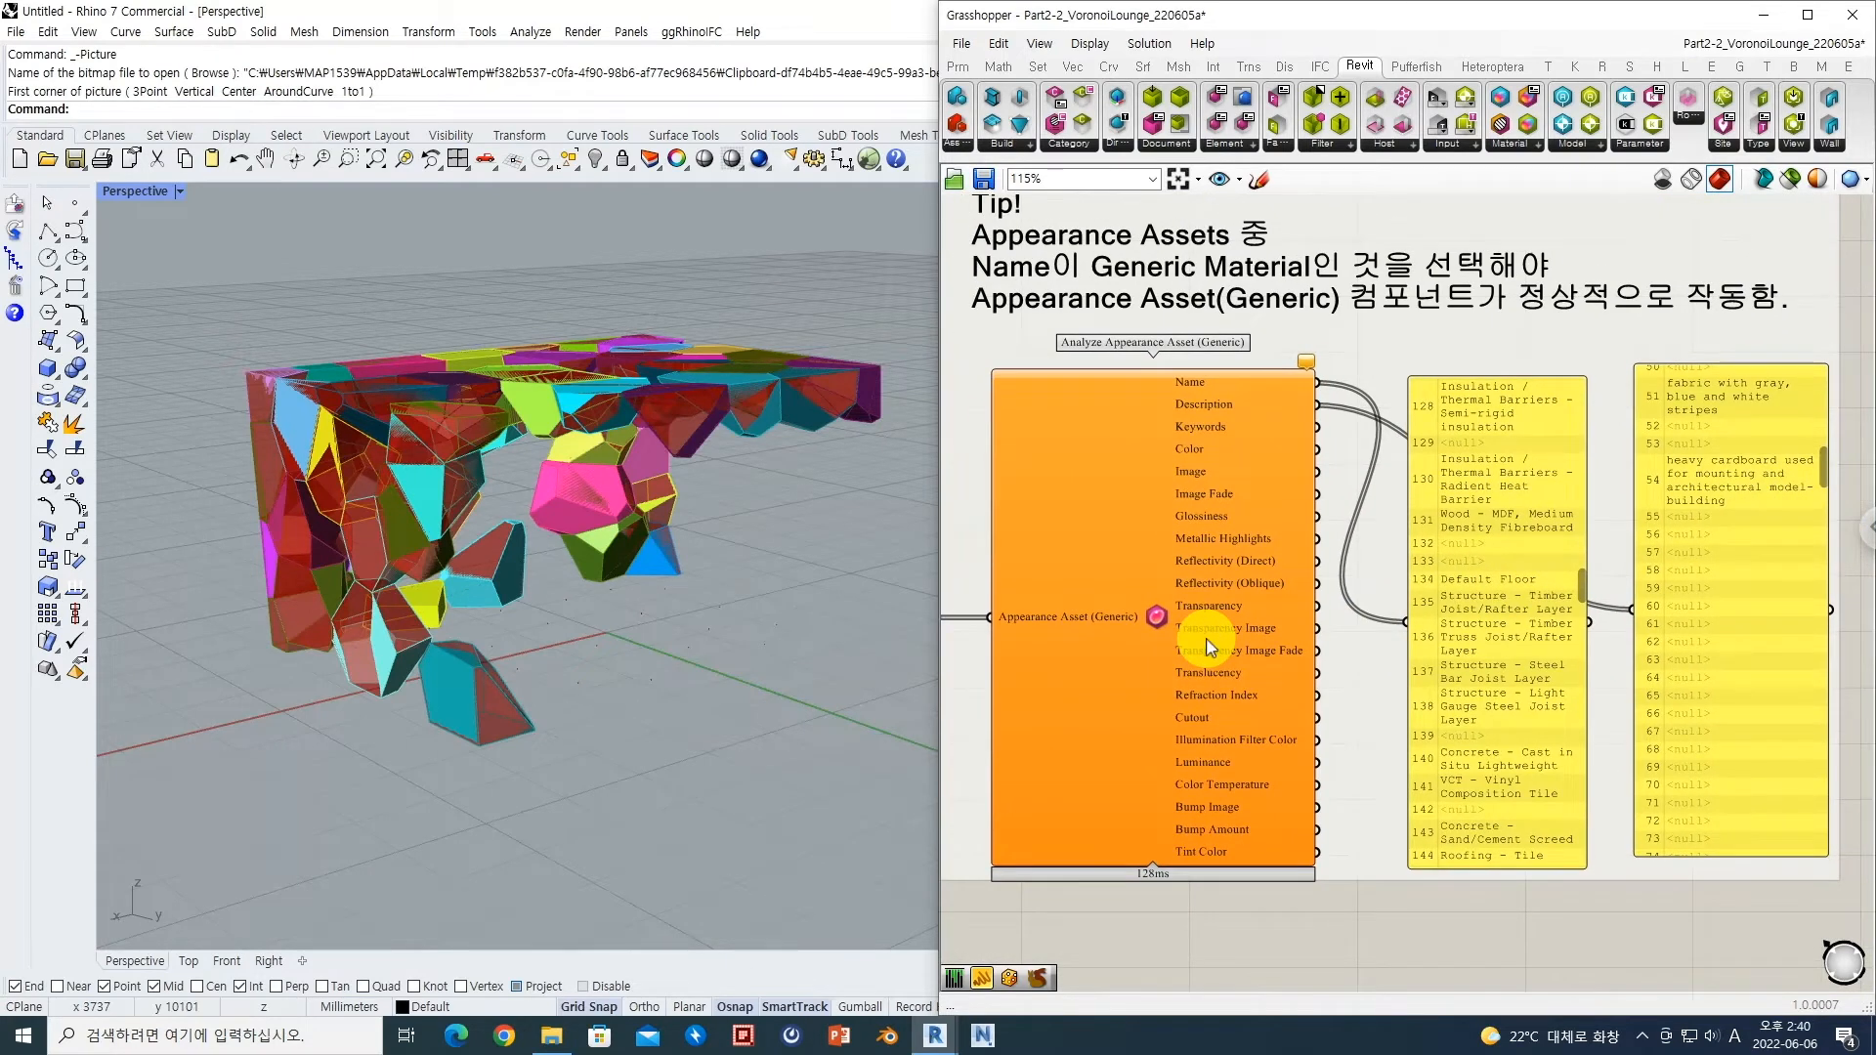
Step: Compare the asset name and description panels at the entries described as Generic material
mouse_move(1210, 647)
scroll(1827, 479, "down", 6)
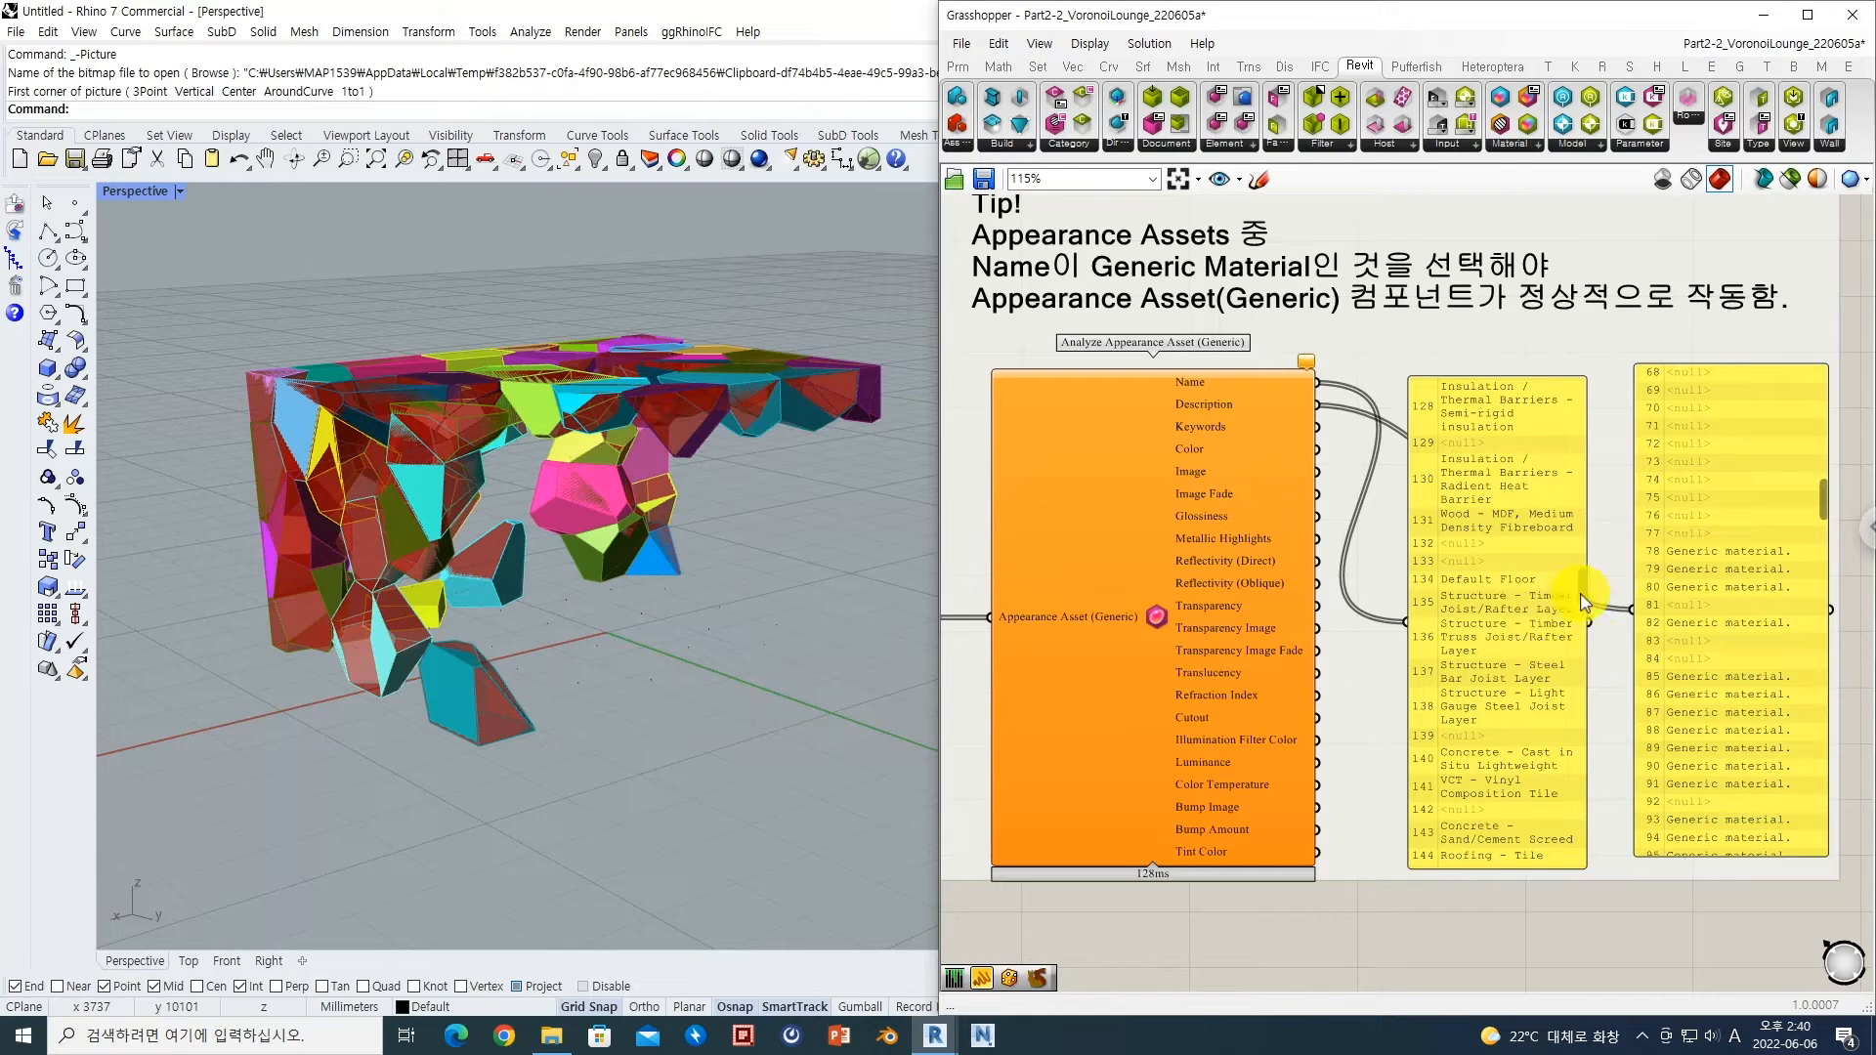
left_click_drag(1583, 598, 1588, 505)
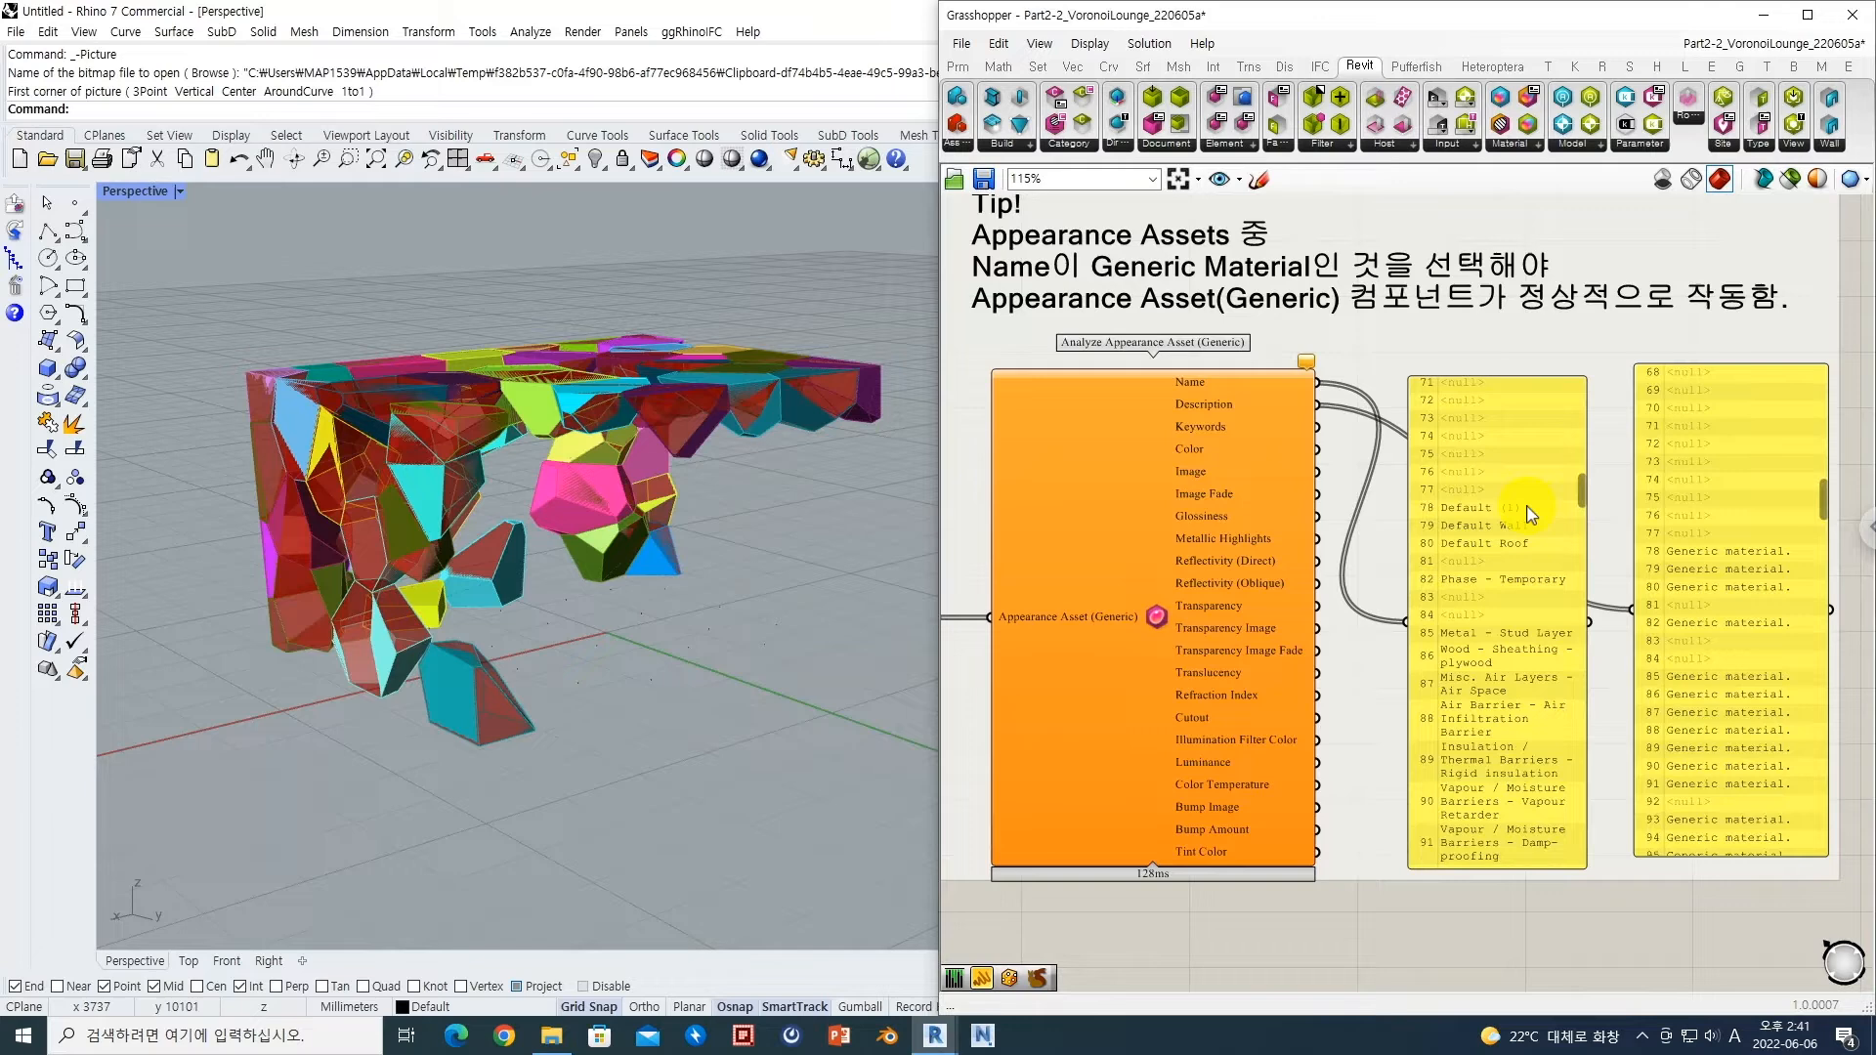
scroll(1210, 518, "down", 2)
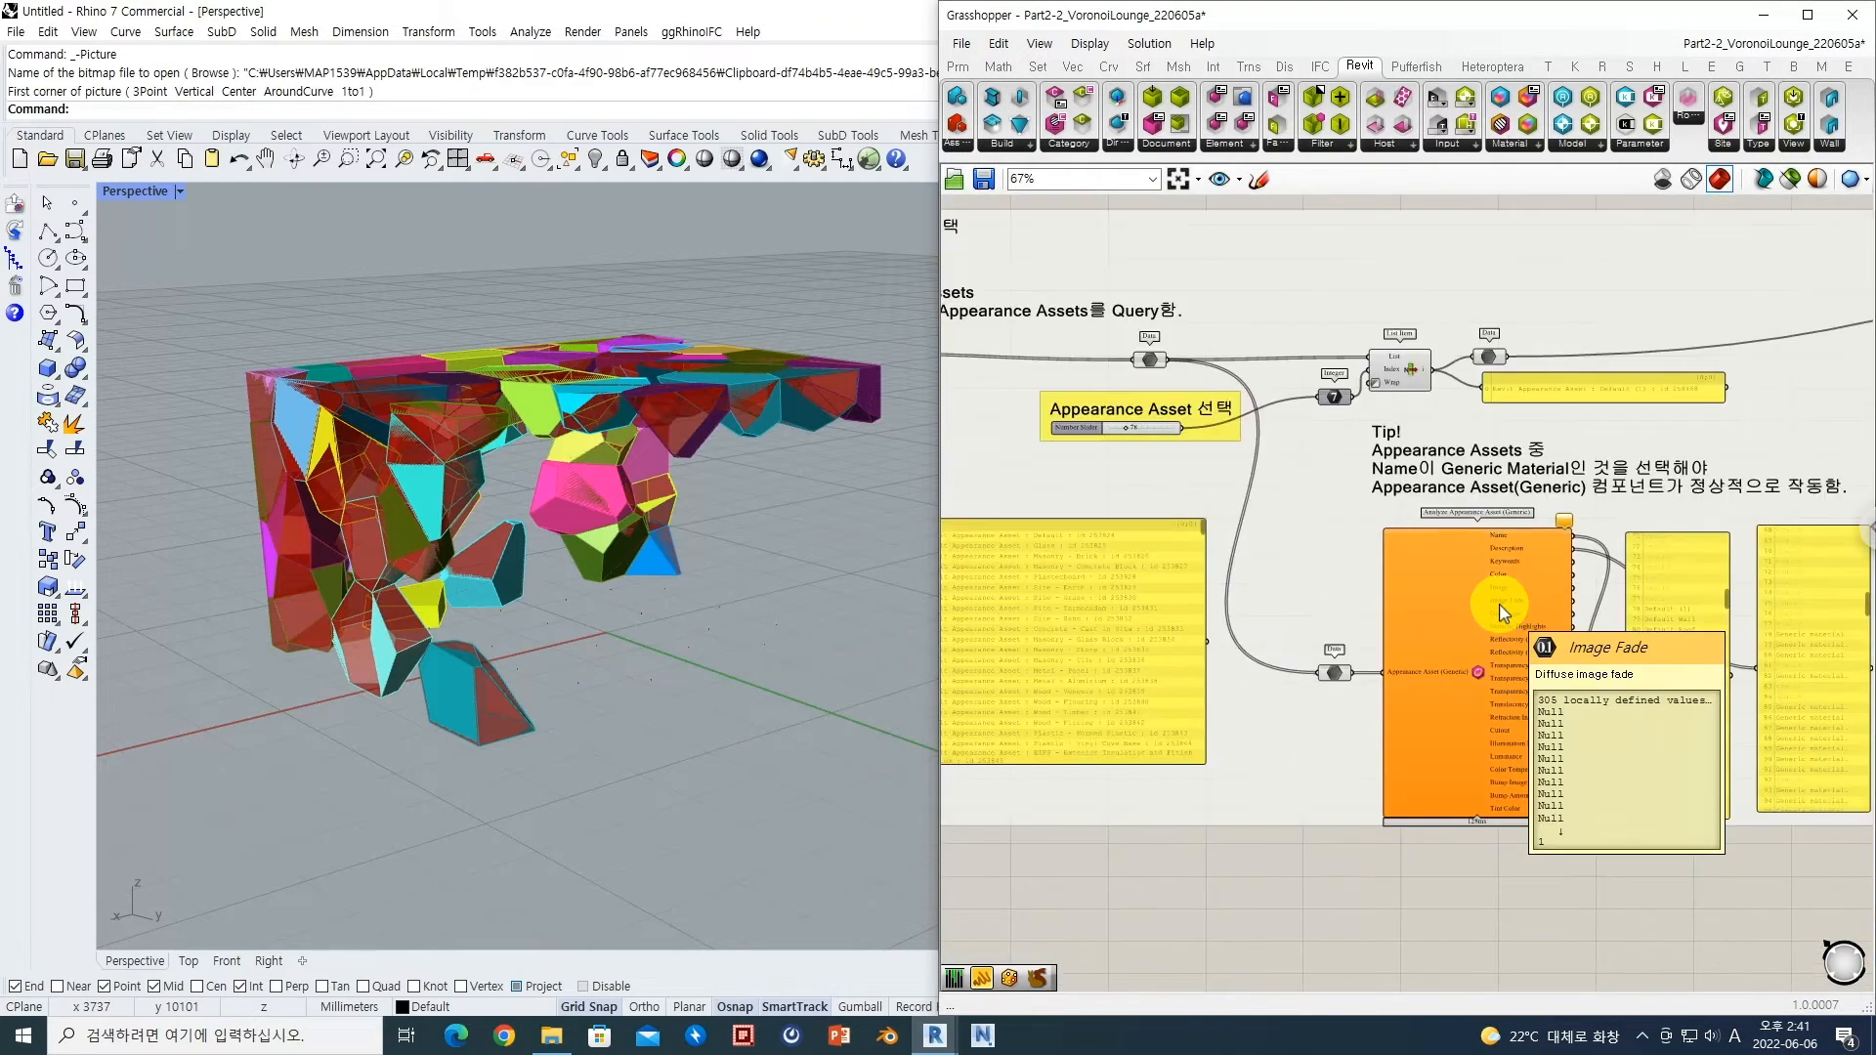
Step: Locate the Appearance Asset selection slider and check the asset picked by the List Item component
scroll(1237, 528, "down", 2)
right_click_drag(1273, 605, 1178, 520)
scroll(1134, 565, "up", 2)
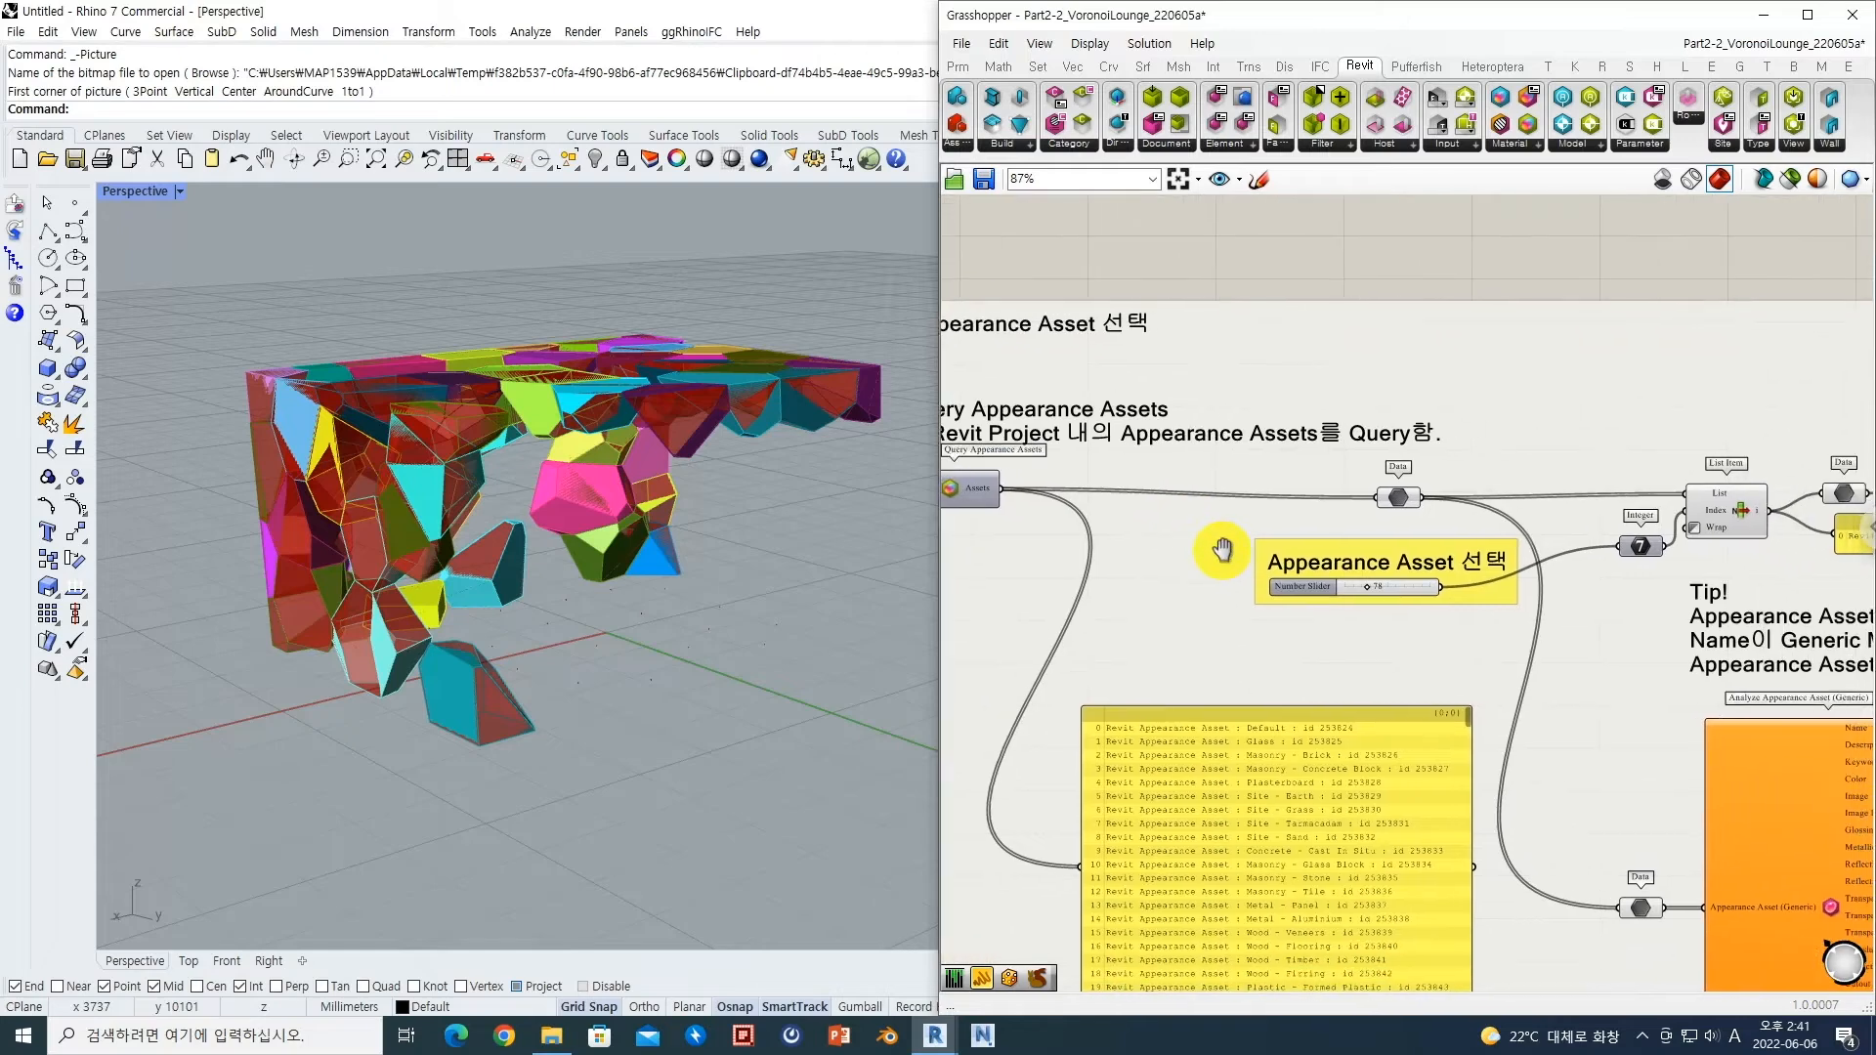
scroll(1404, 595, "up", 3)
right_click_drag(1499, 579, 1239, 590)
right_click_drag(1536, 537, 1229, 536)
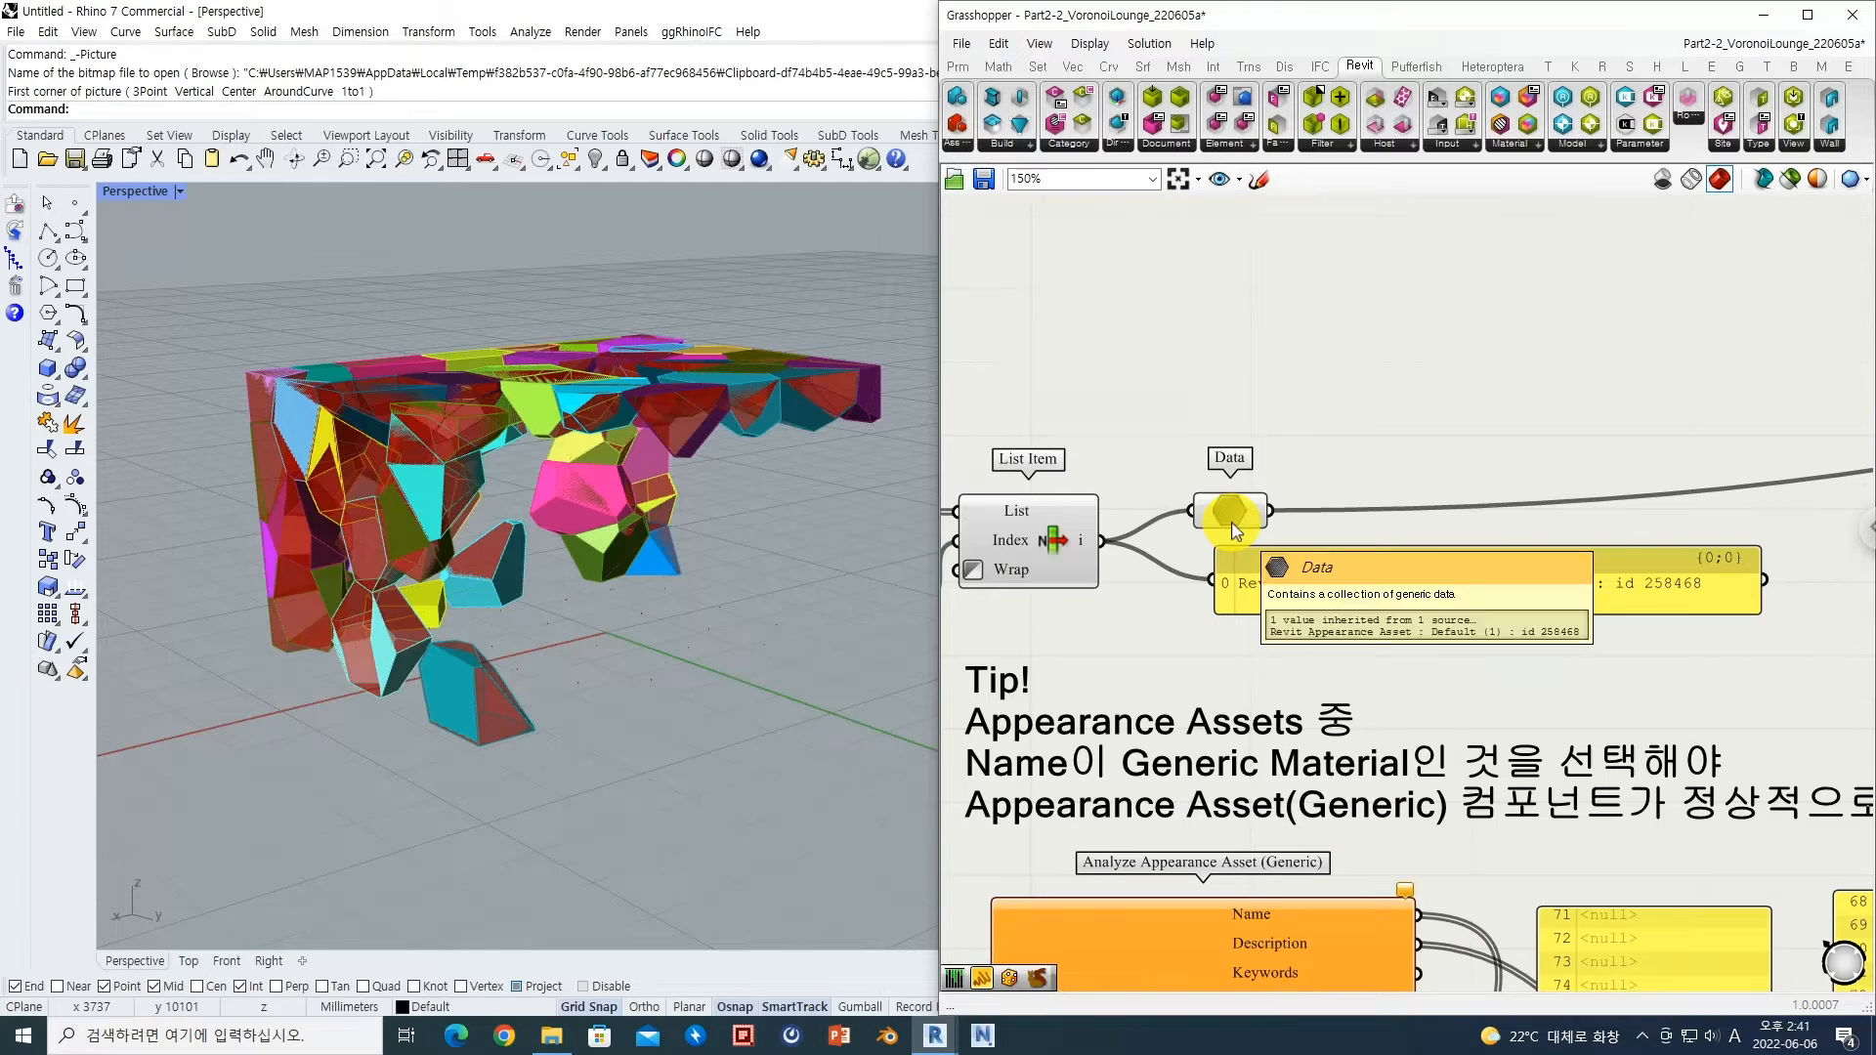
Step: Follow the selected asset's Data wire to the Analyze and Modify Appearance Asset (Generic) group
left_click(1233, 530)
scroll(1234, 527, "down", 4)
right_click_drag(1615, 475, 1585, 487)
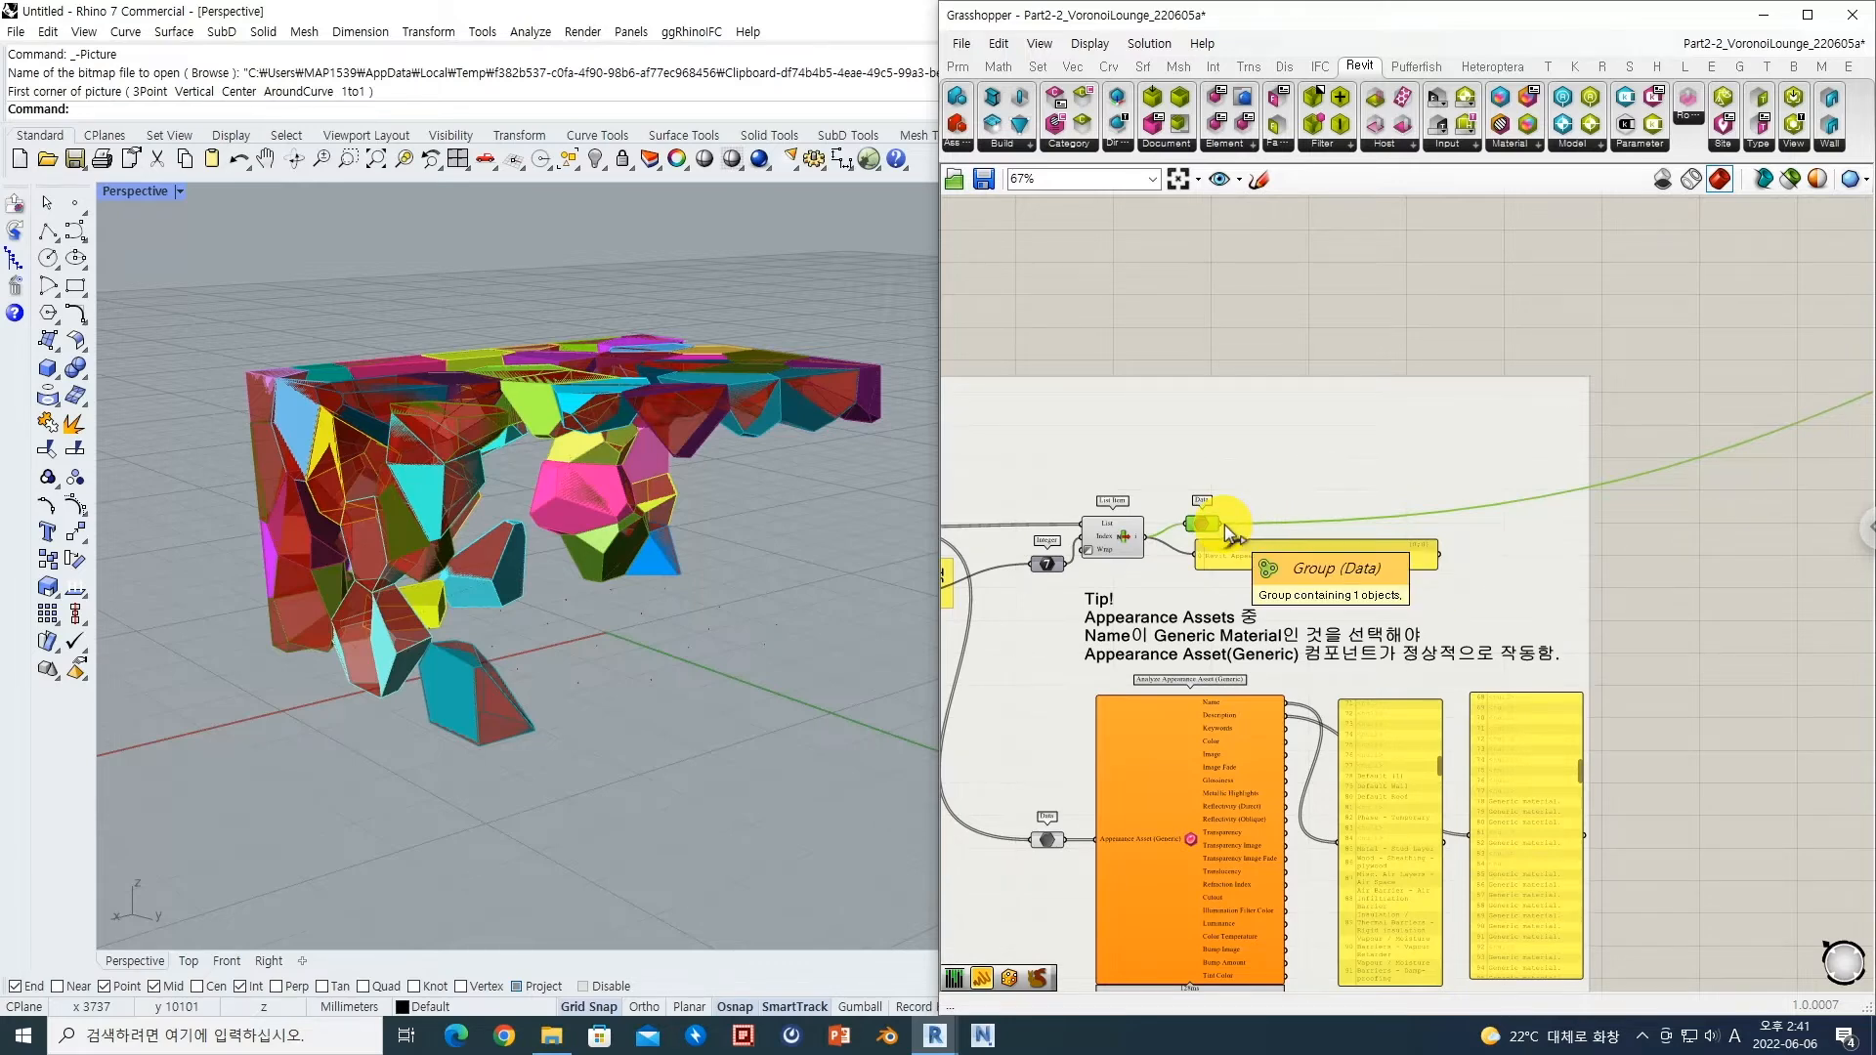
right_click_drag(1308, 512, 1129, 541)
right_click_drag(1457, 511, 1180, 600)
right_click_drag(1678, 449, 1333, 542)
right_click_drag(1777, 436, 1246, 505)
scroll(1507, 493, "up", 2)
right_click_drag(1527, 483, 1303, 525)
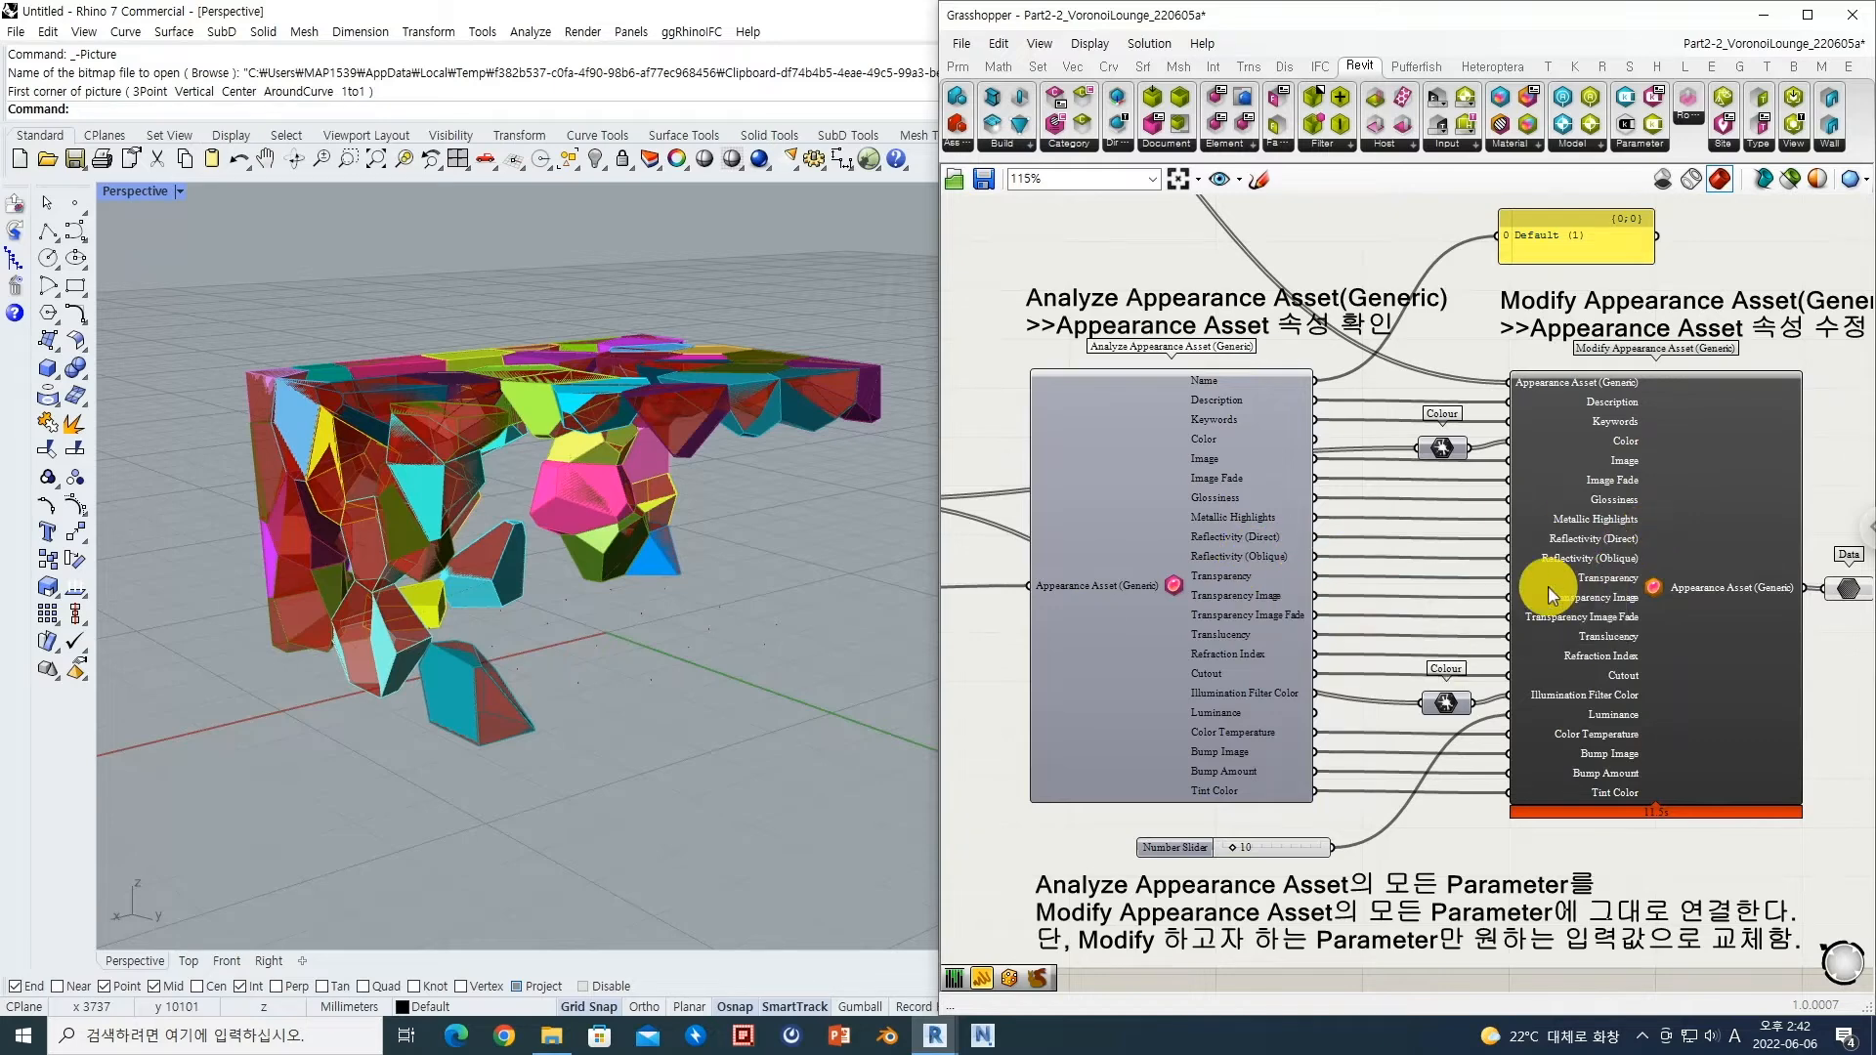
Step: Examine the Color, Illumination Filter Color and Luminance inputs of Modify Appearance Asset (Generic)
scroll(1649, 531, "up", 3)
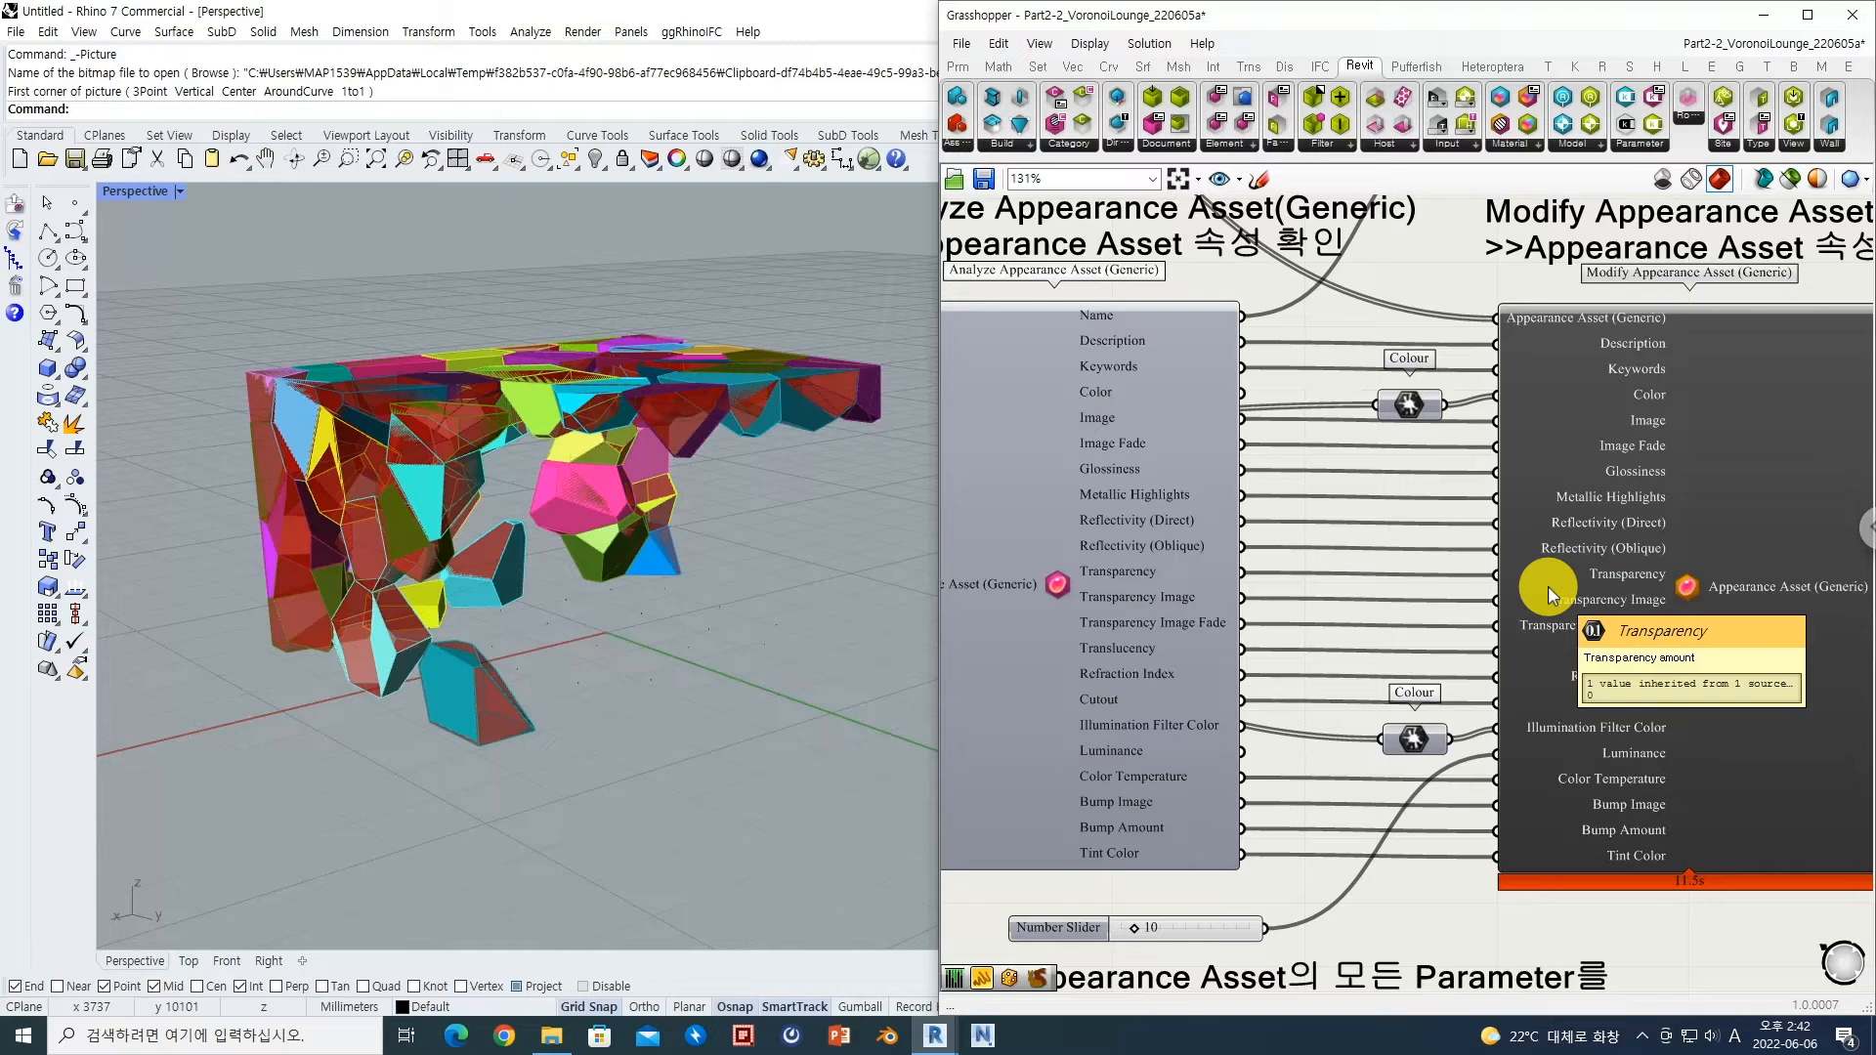
right_click_drag(1557, 510, 1358, 533)
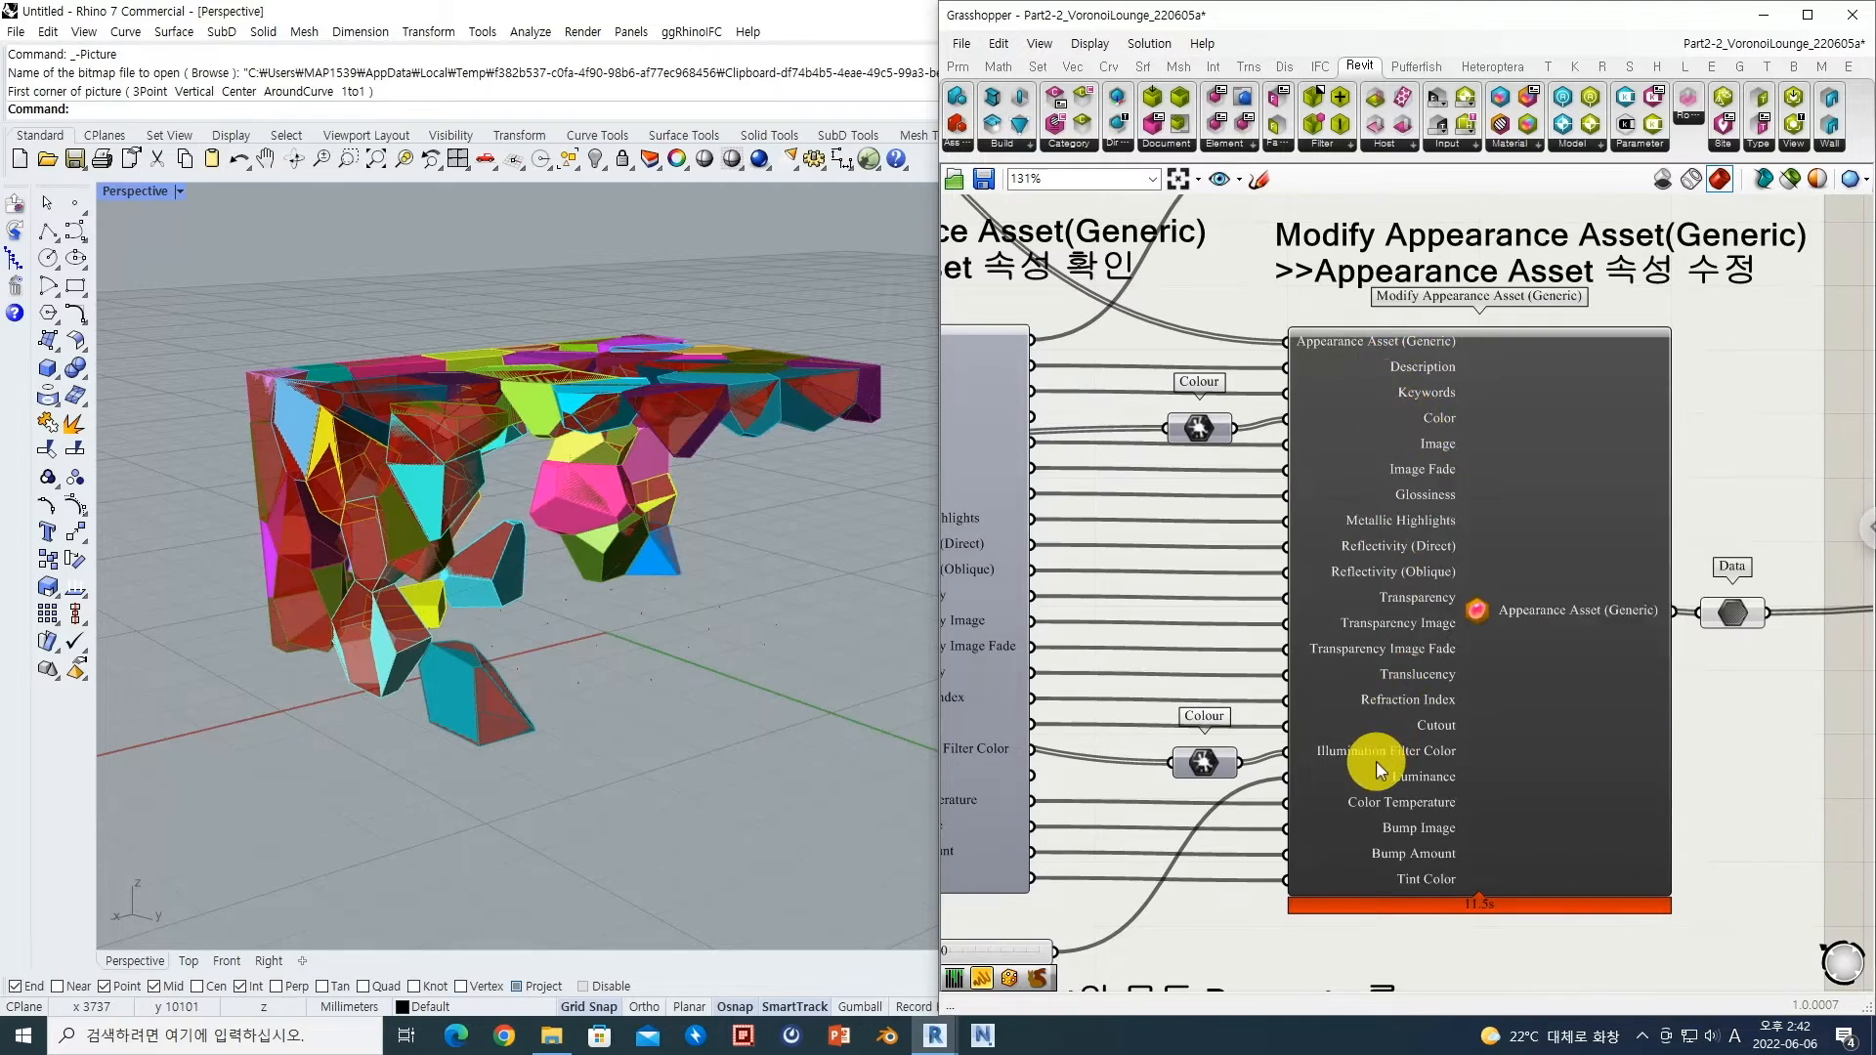
right_click_drag(1399, 740, 1490, 652)
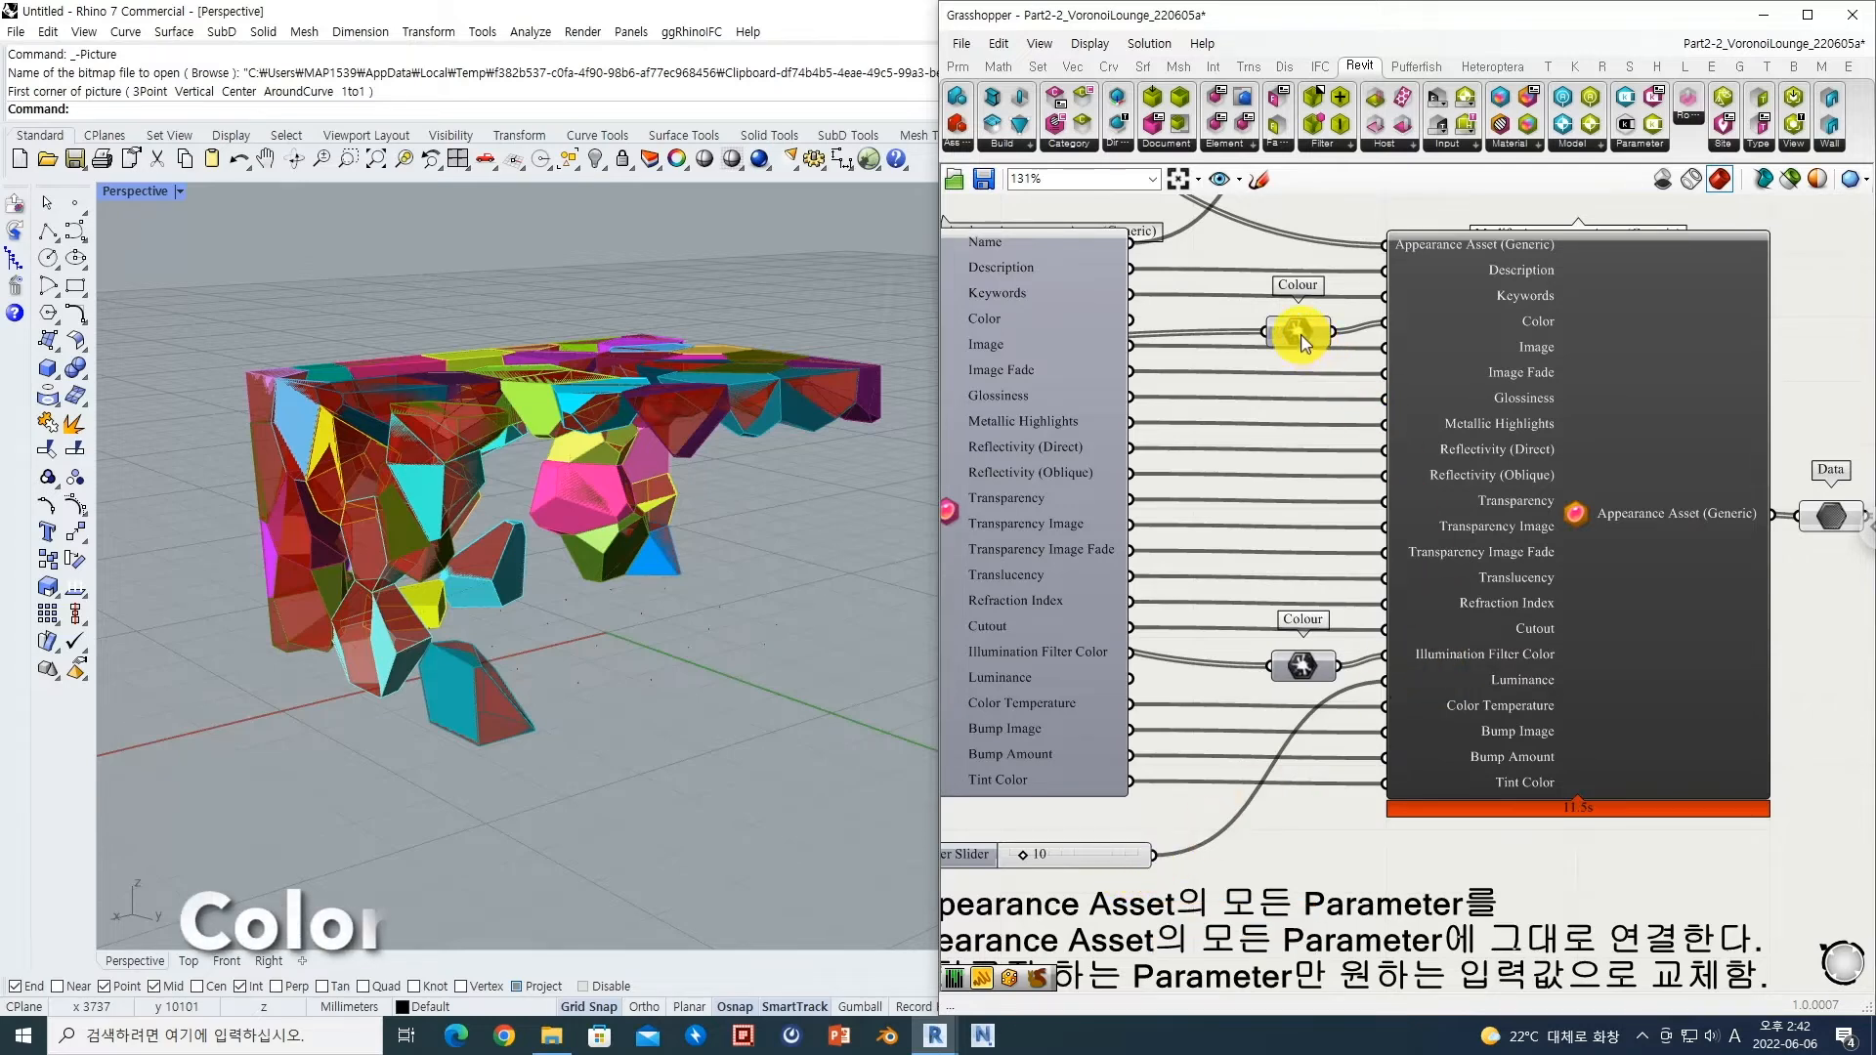
mouse_move(1303, 340)
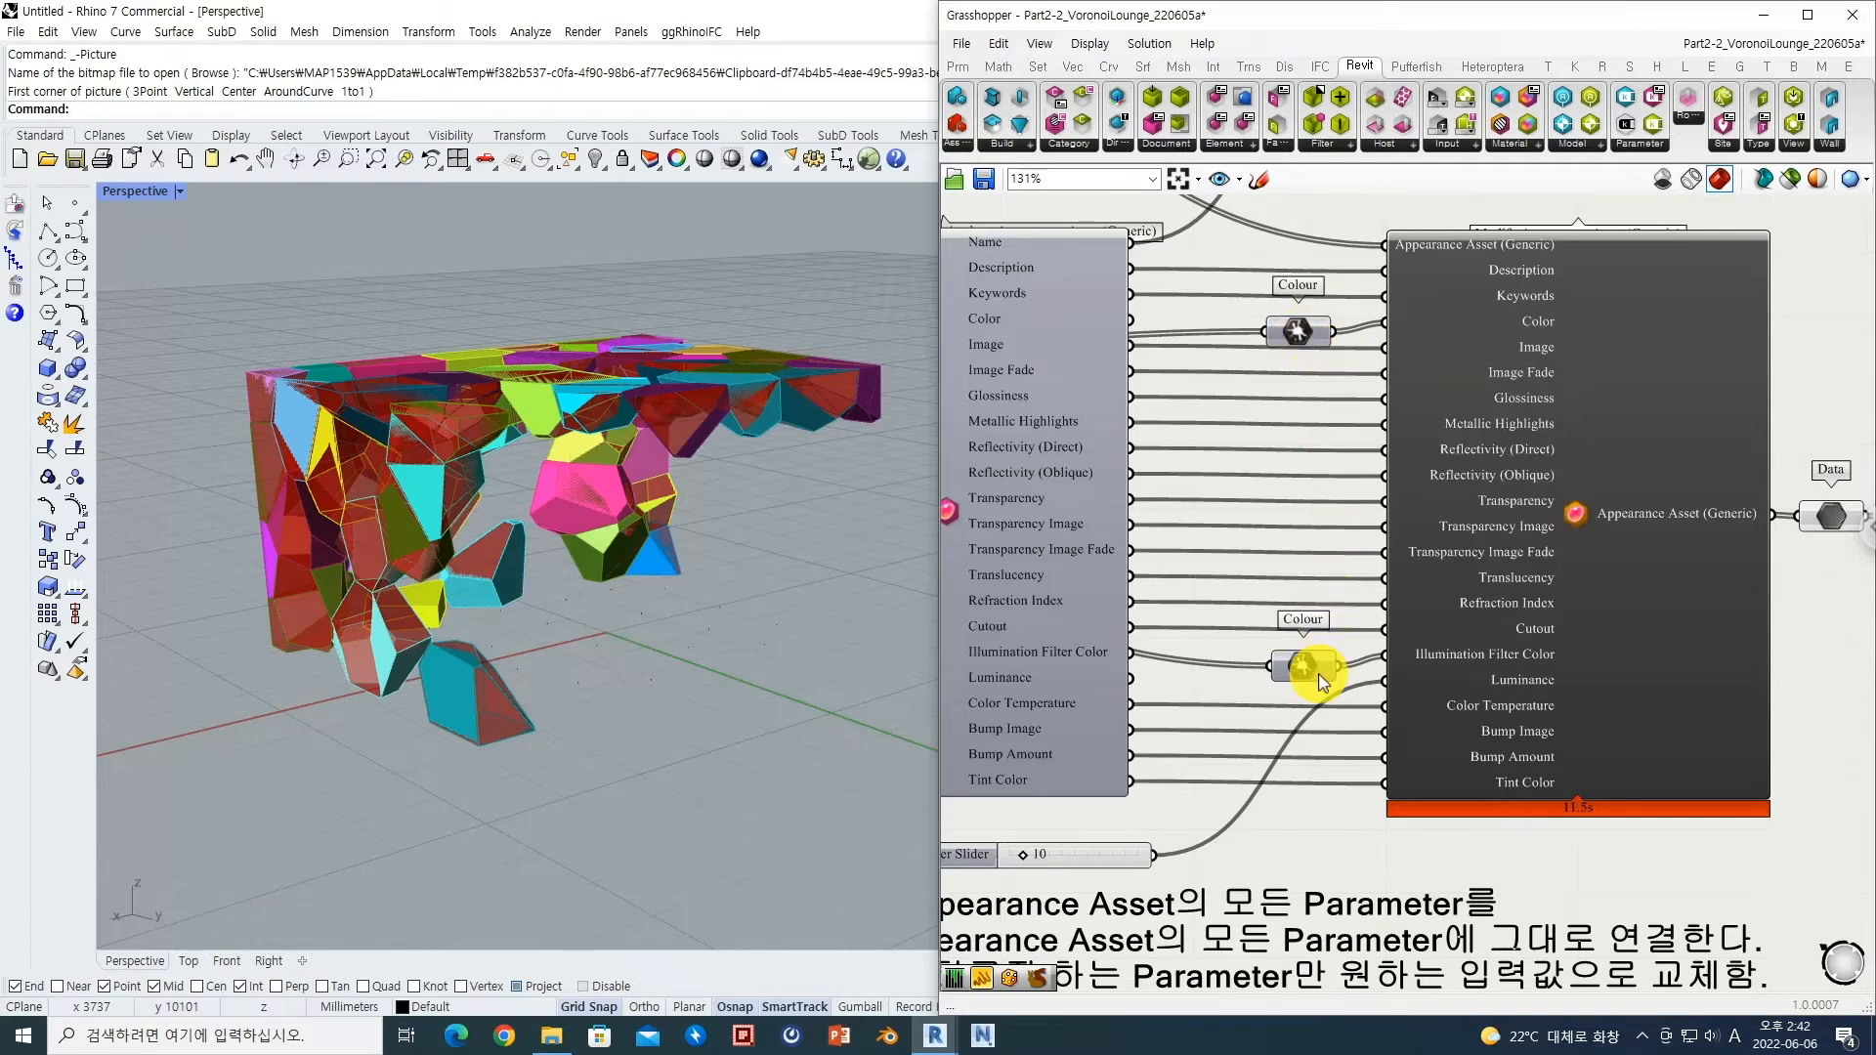
mouse_move(1319, 681)
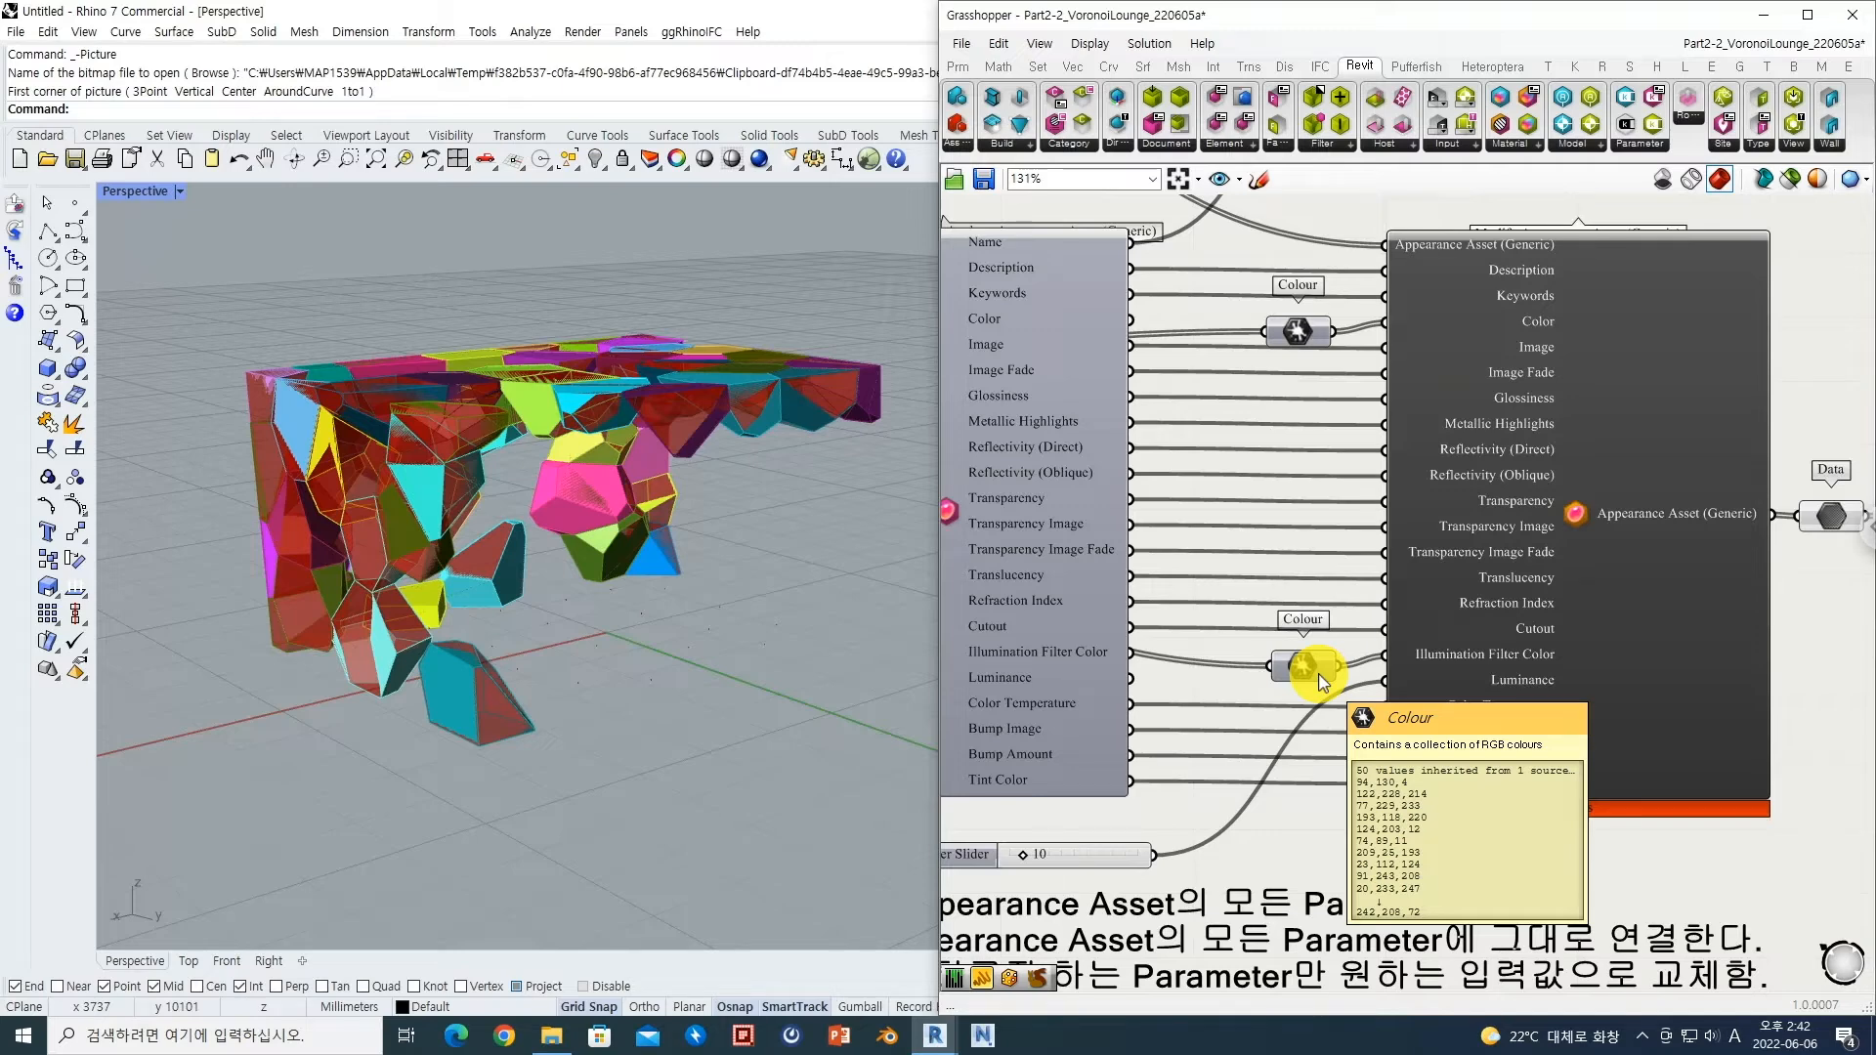
mouse_move(1125, 866)
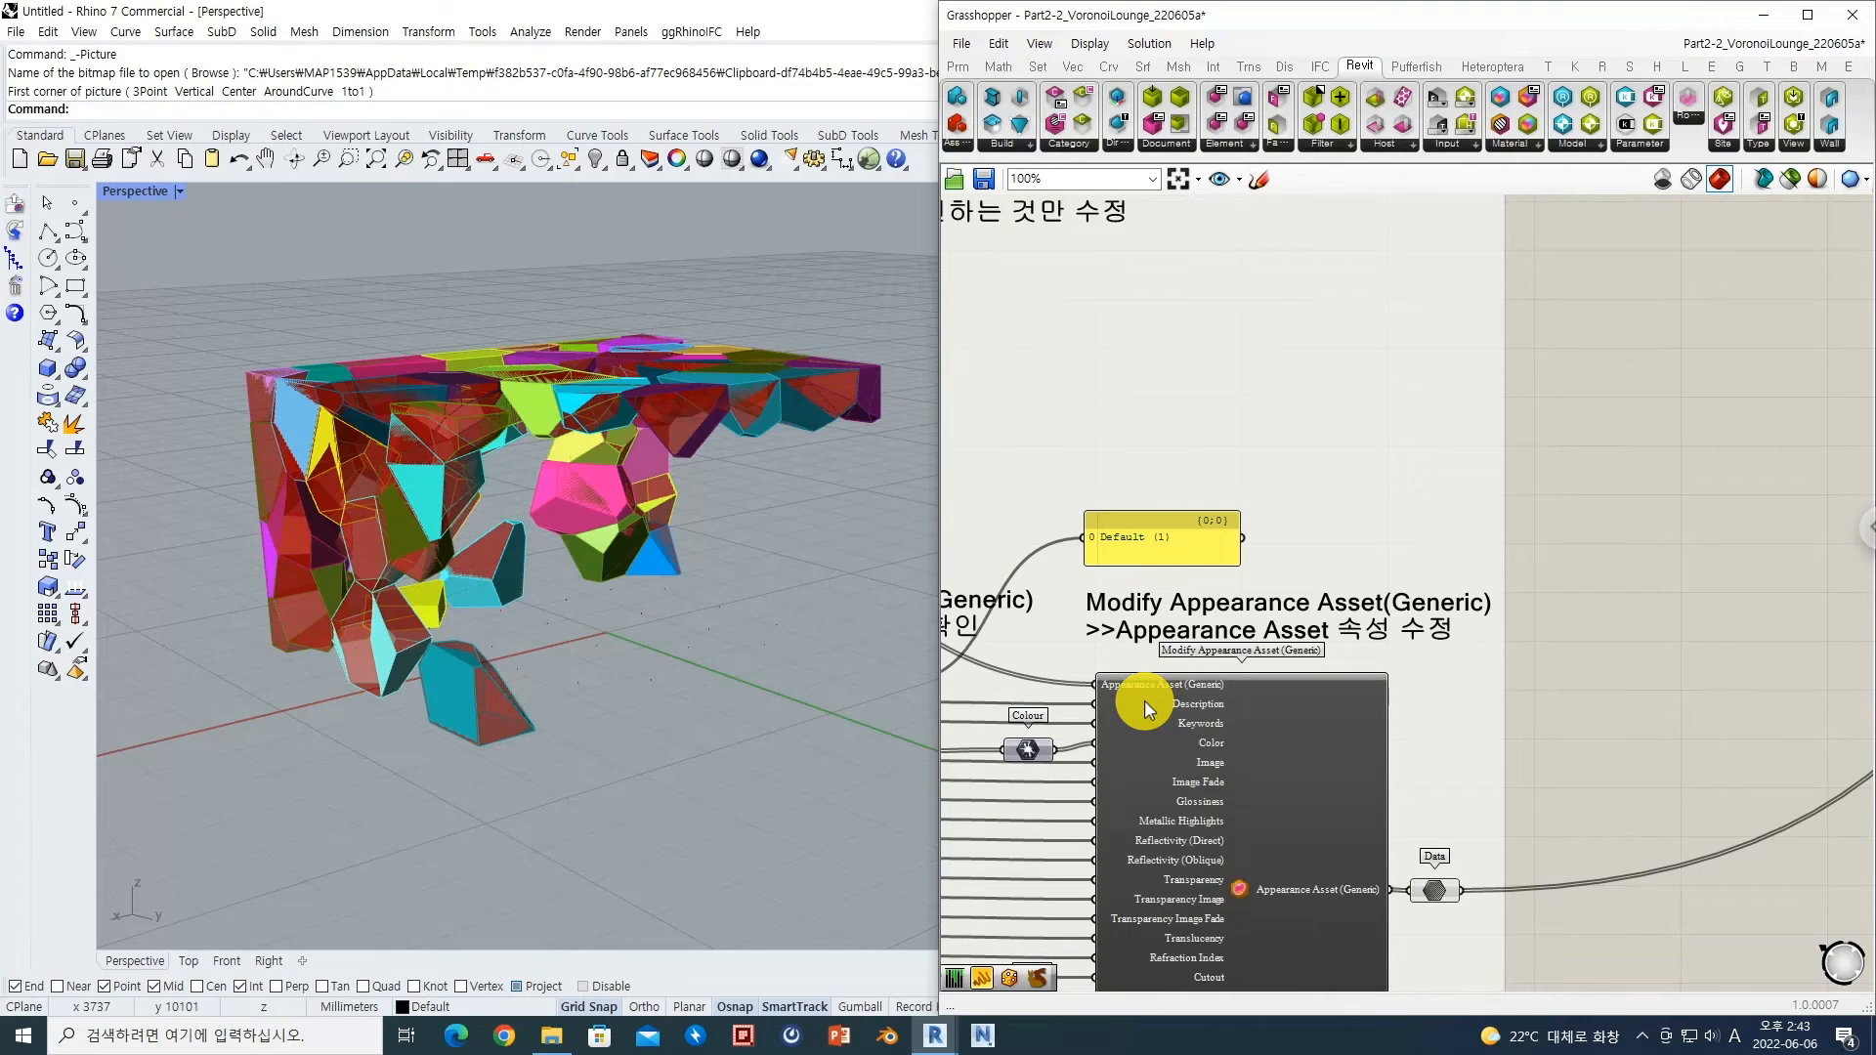
Step: Inspect the new assets feeding Modify Appearance Asset (Generic) and review how the Analyze parameters connect to it
scroll(1145, 699, "up", 4)
scroll(1364, 650, "down", 4)
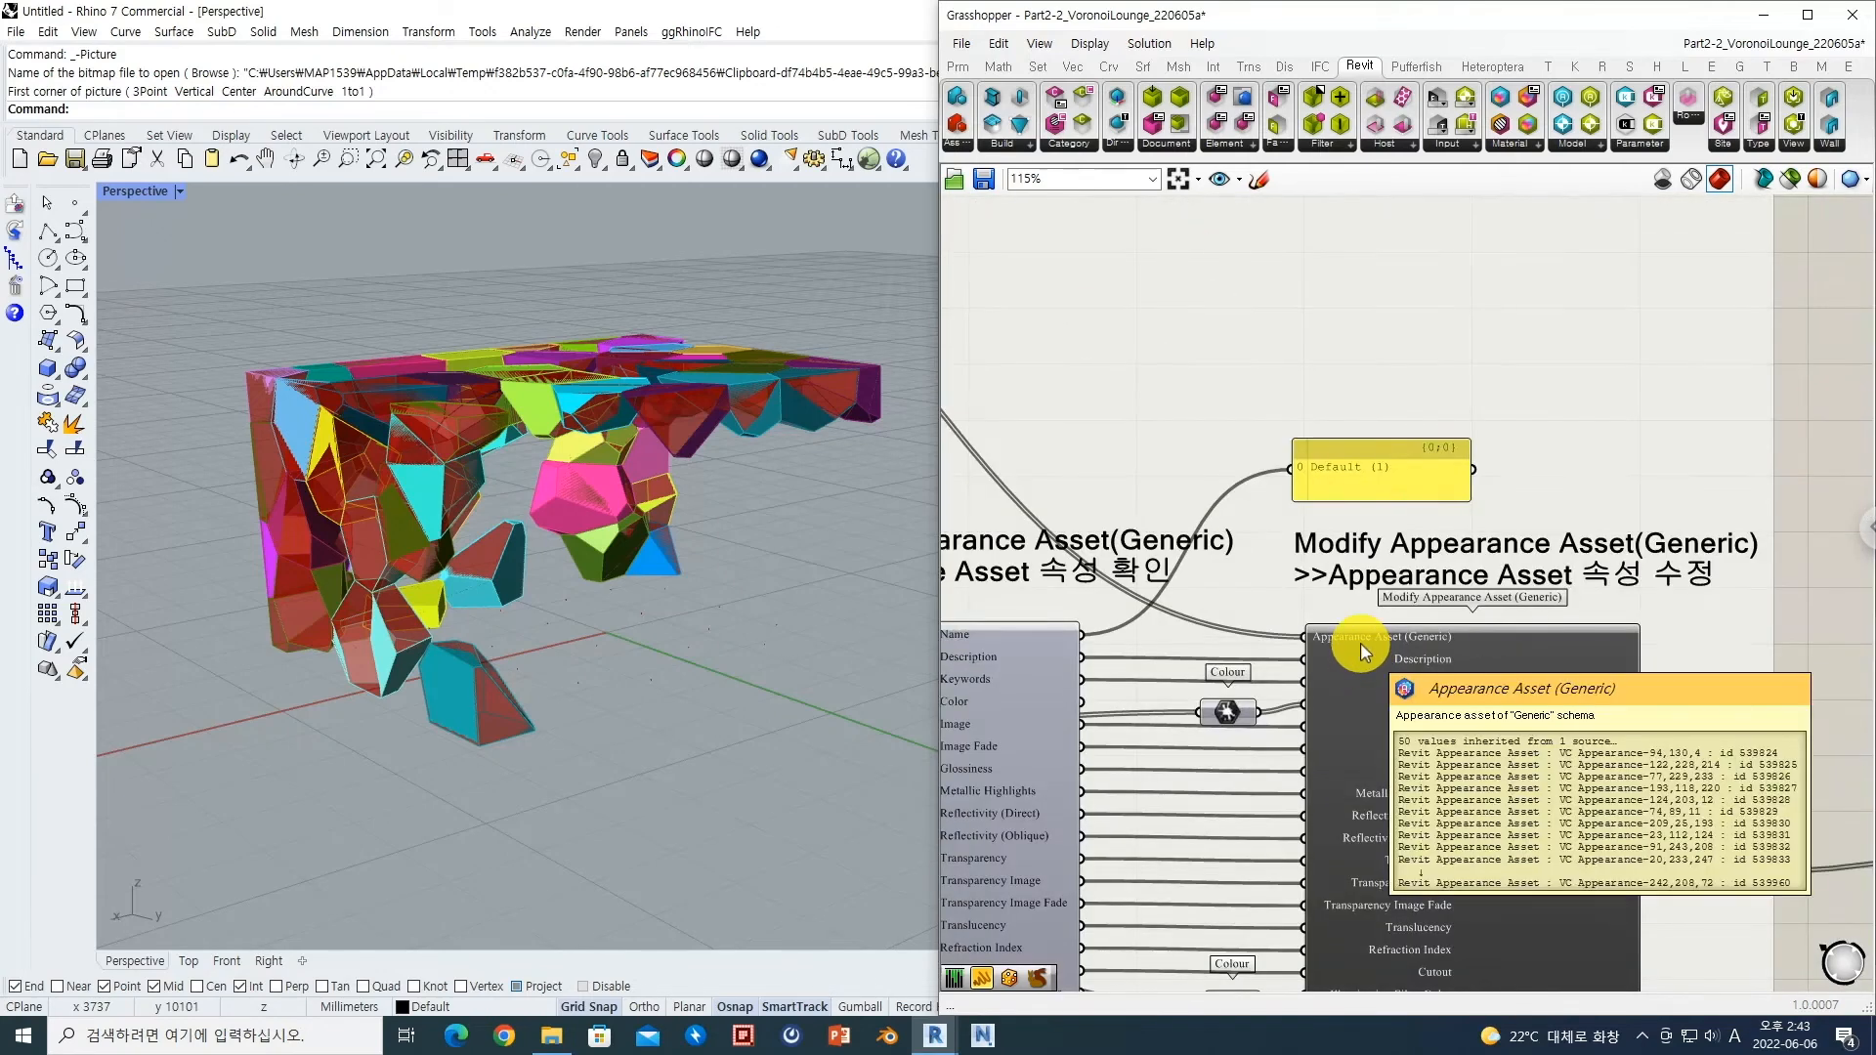
mouse_move(1355, 647)
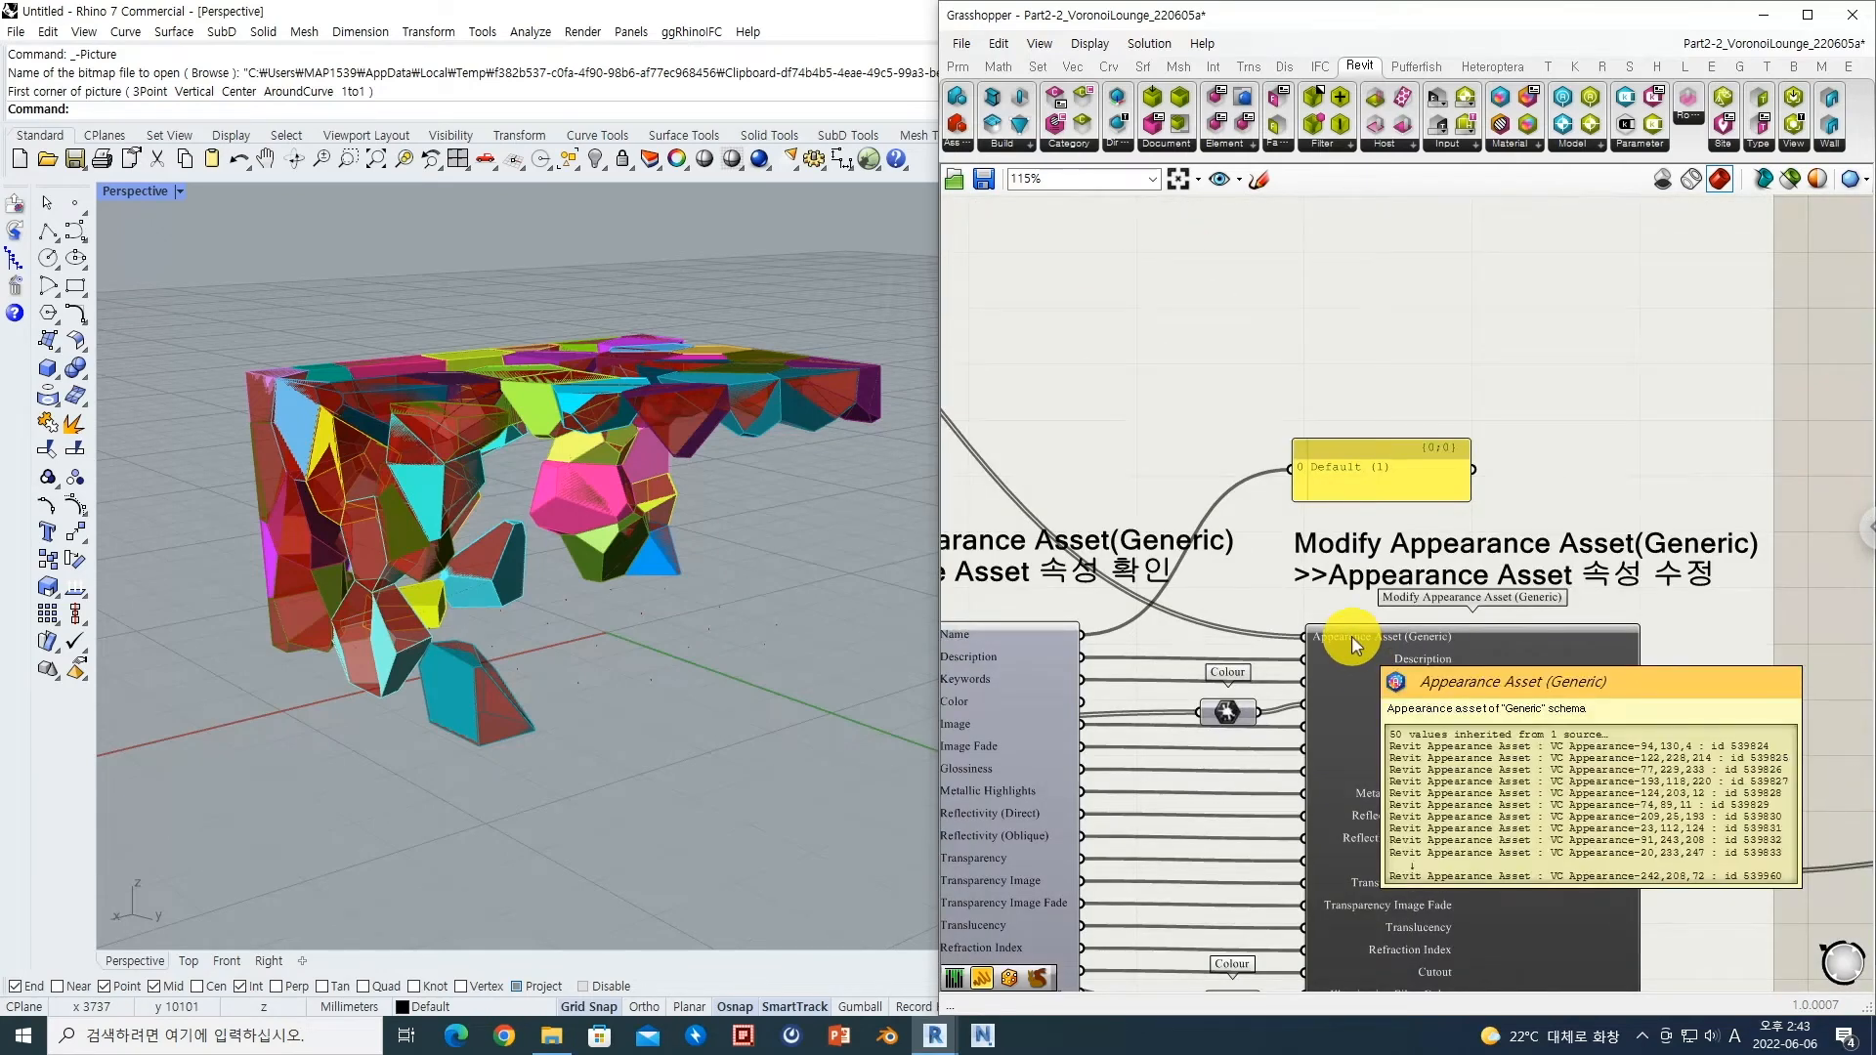
right_click_drag(1524, 750, 1399, 625)
scroll(1436, 617, "down", 4)
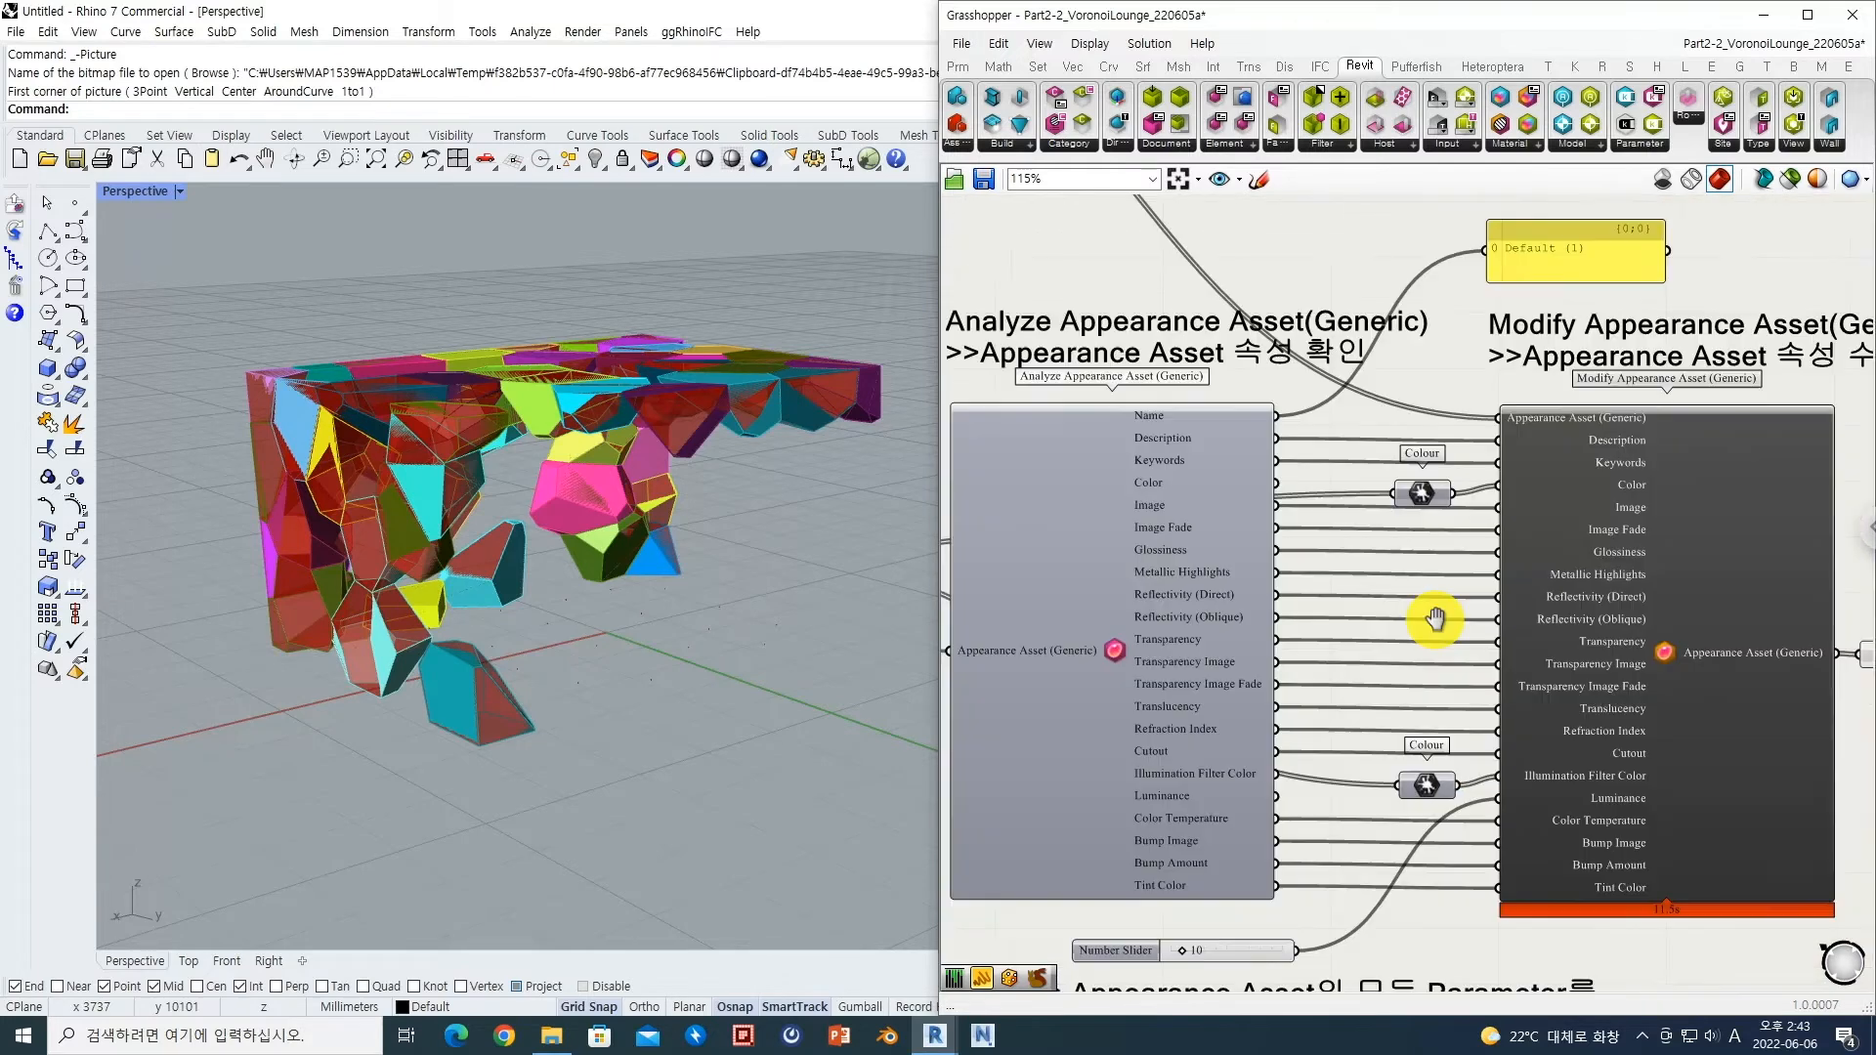
scroll(1436, 632, "down", 2)
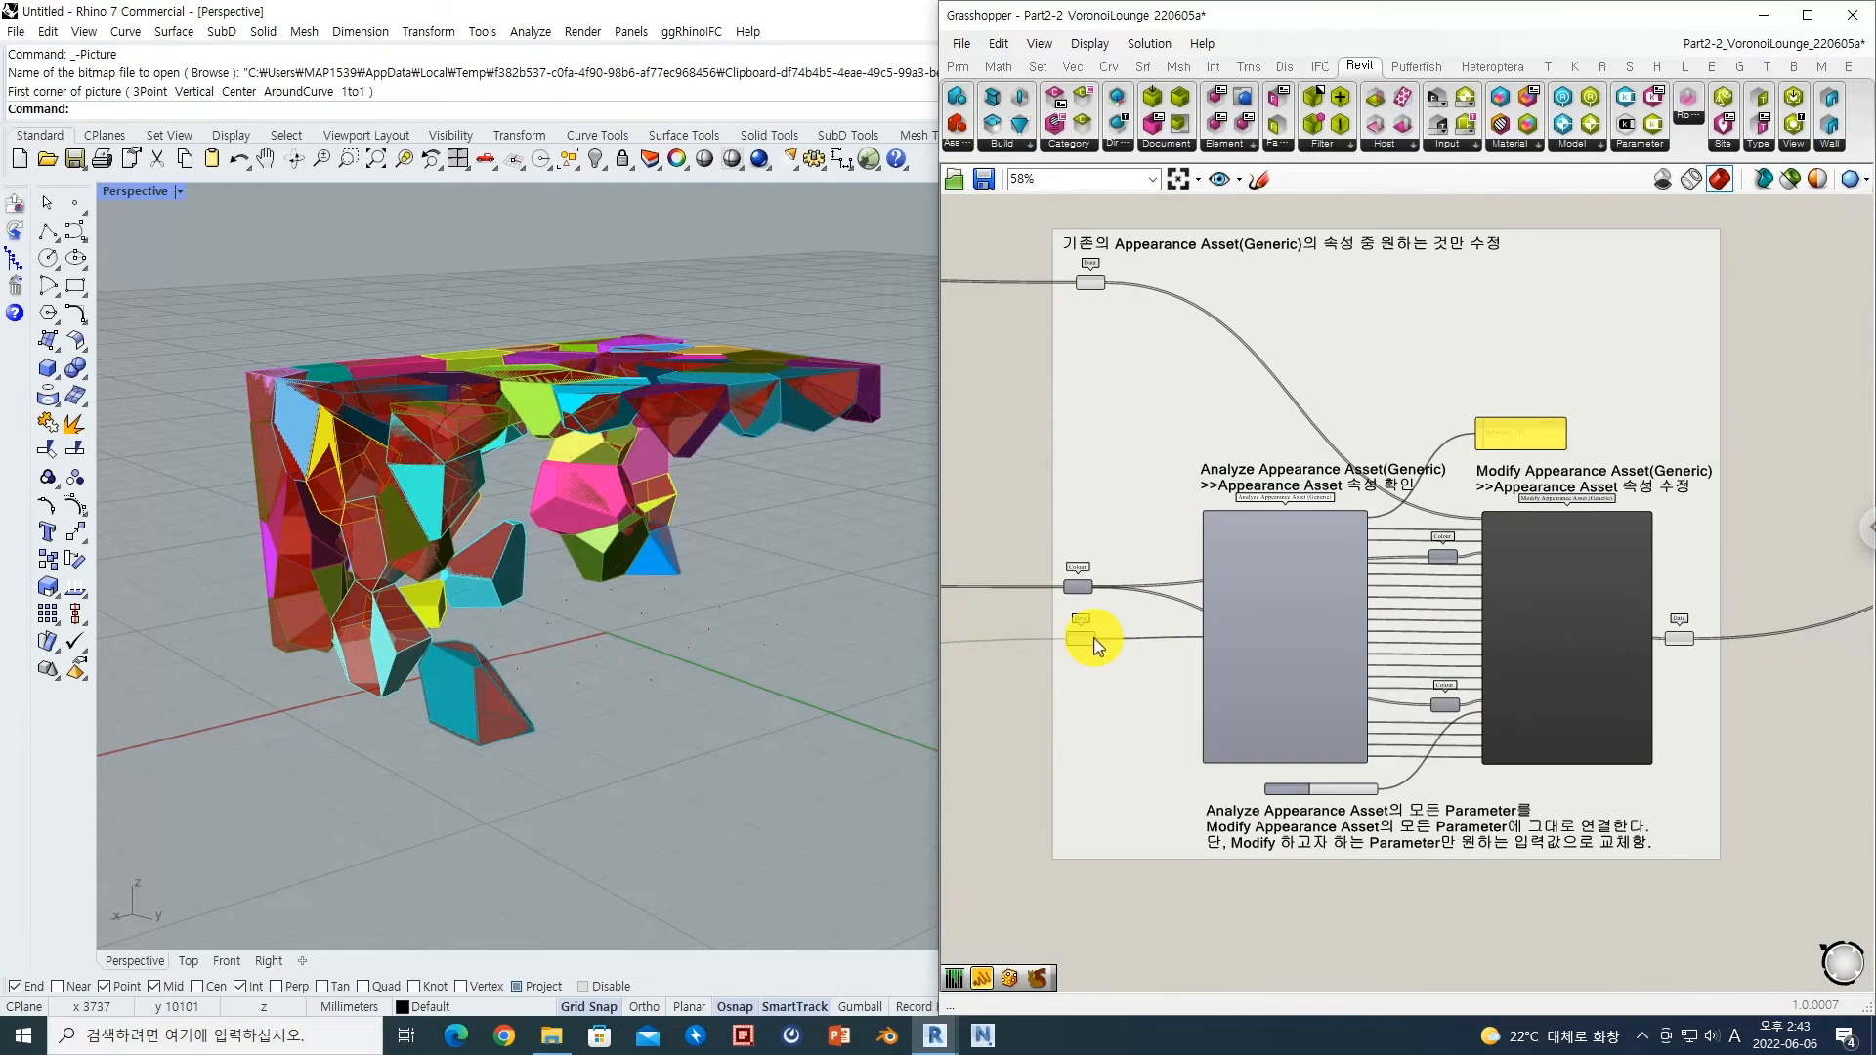
scroll(1247, 618, "up", 3)
mouse_move(1586, 457)
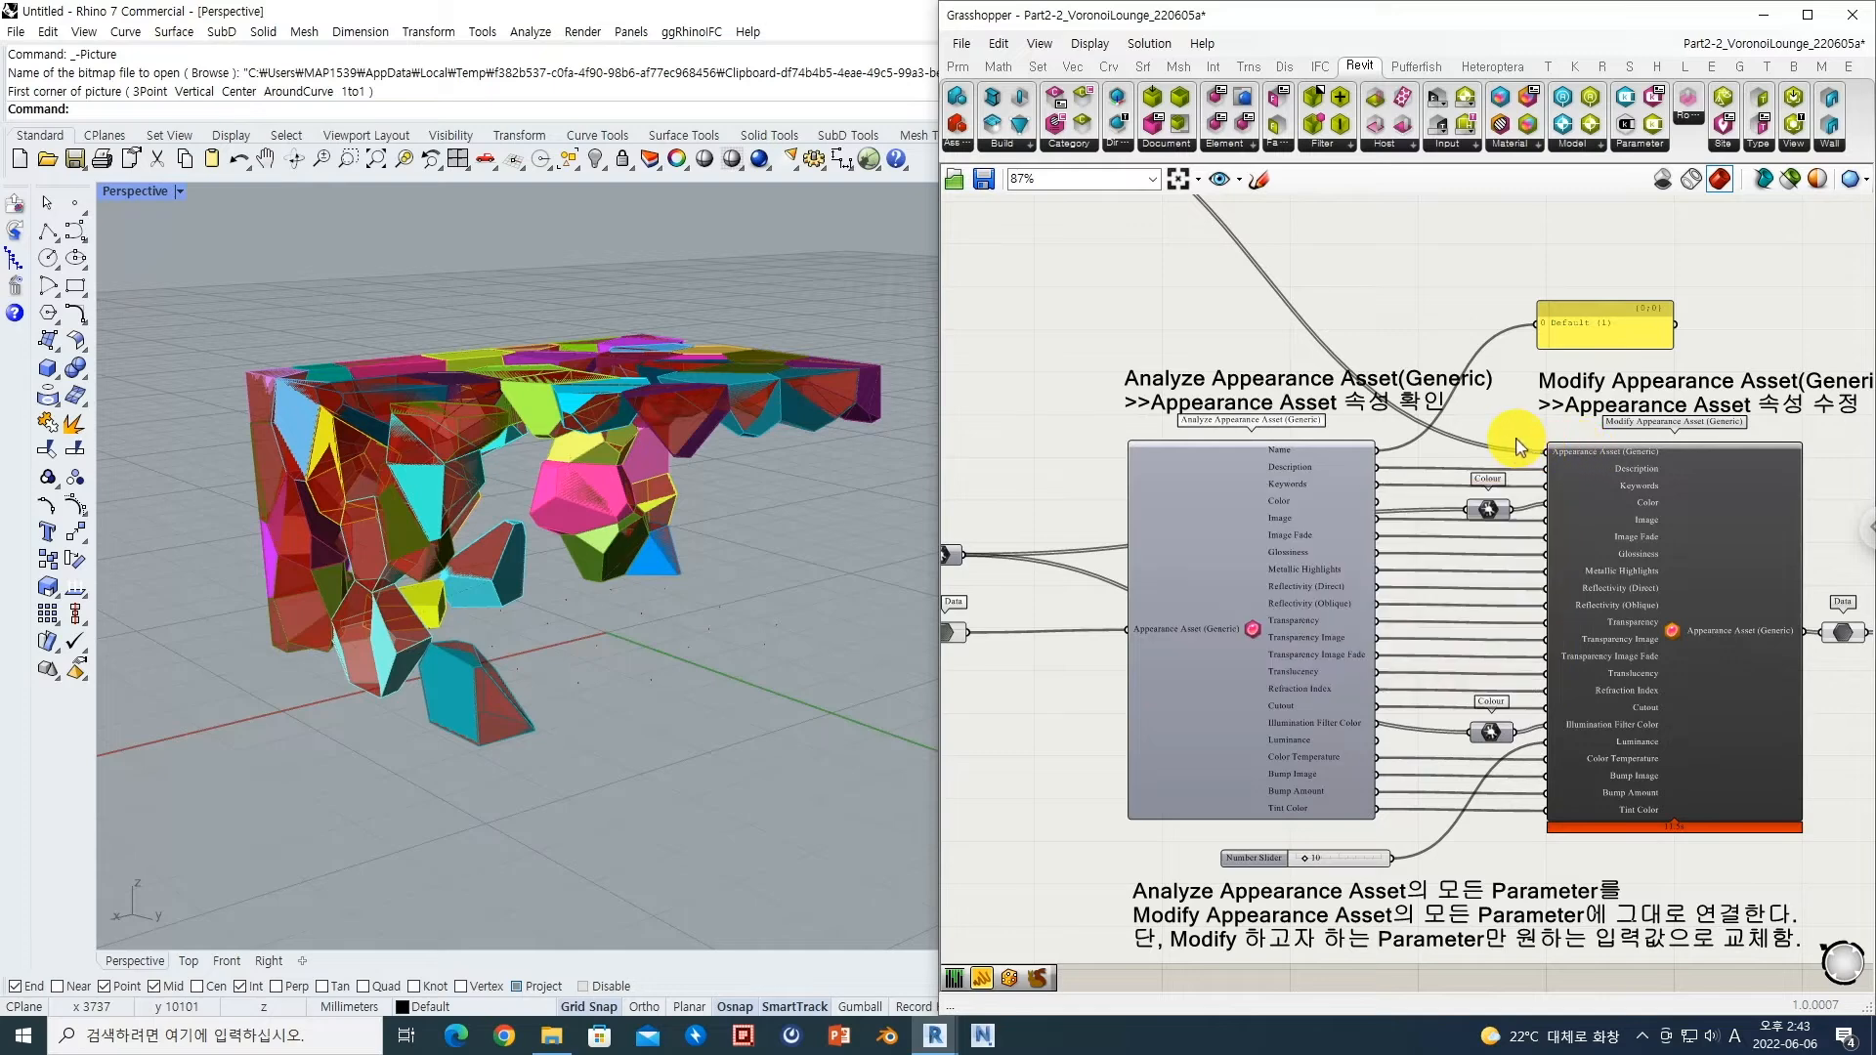
Step: Follow the modified asset's output wire to the Replace Material's Assets component
right_click_drag(1774, 601, 1407, 635)
right_click_drag(1612, 527, 1225, 730)
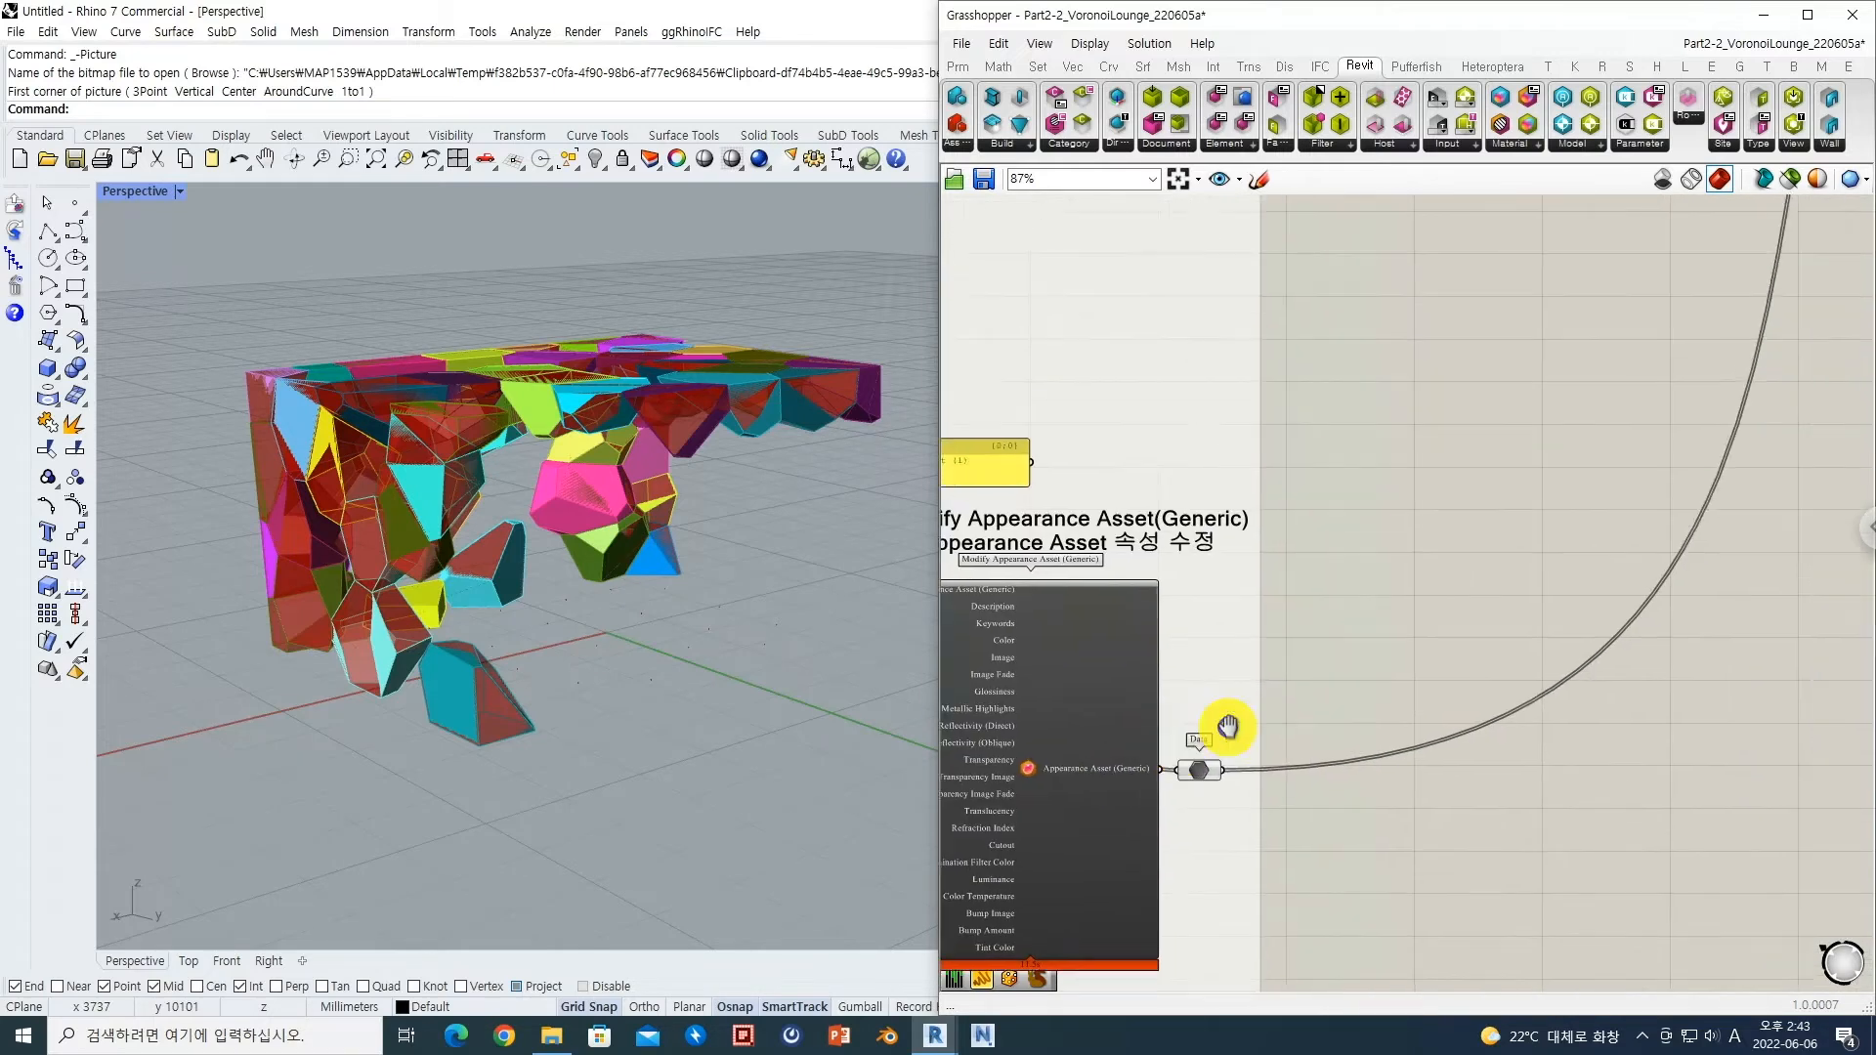
right_click_drag(1544, 451, 1330, 711)
right_click_drag(1587, 491, 1227, 516)
scroll(1616, 481, "up", 2)
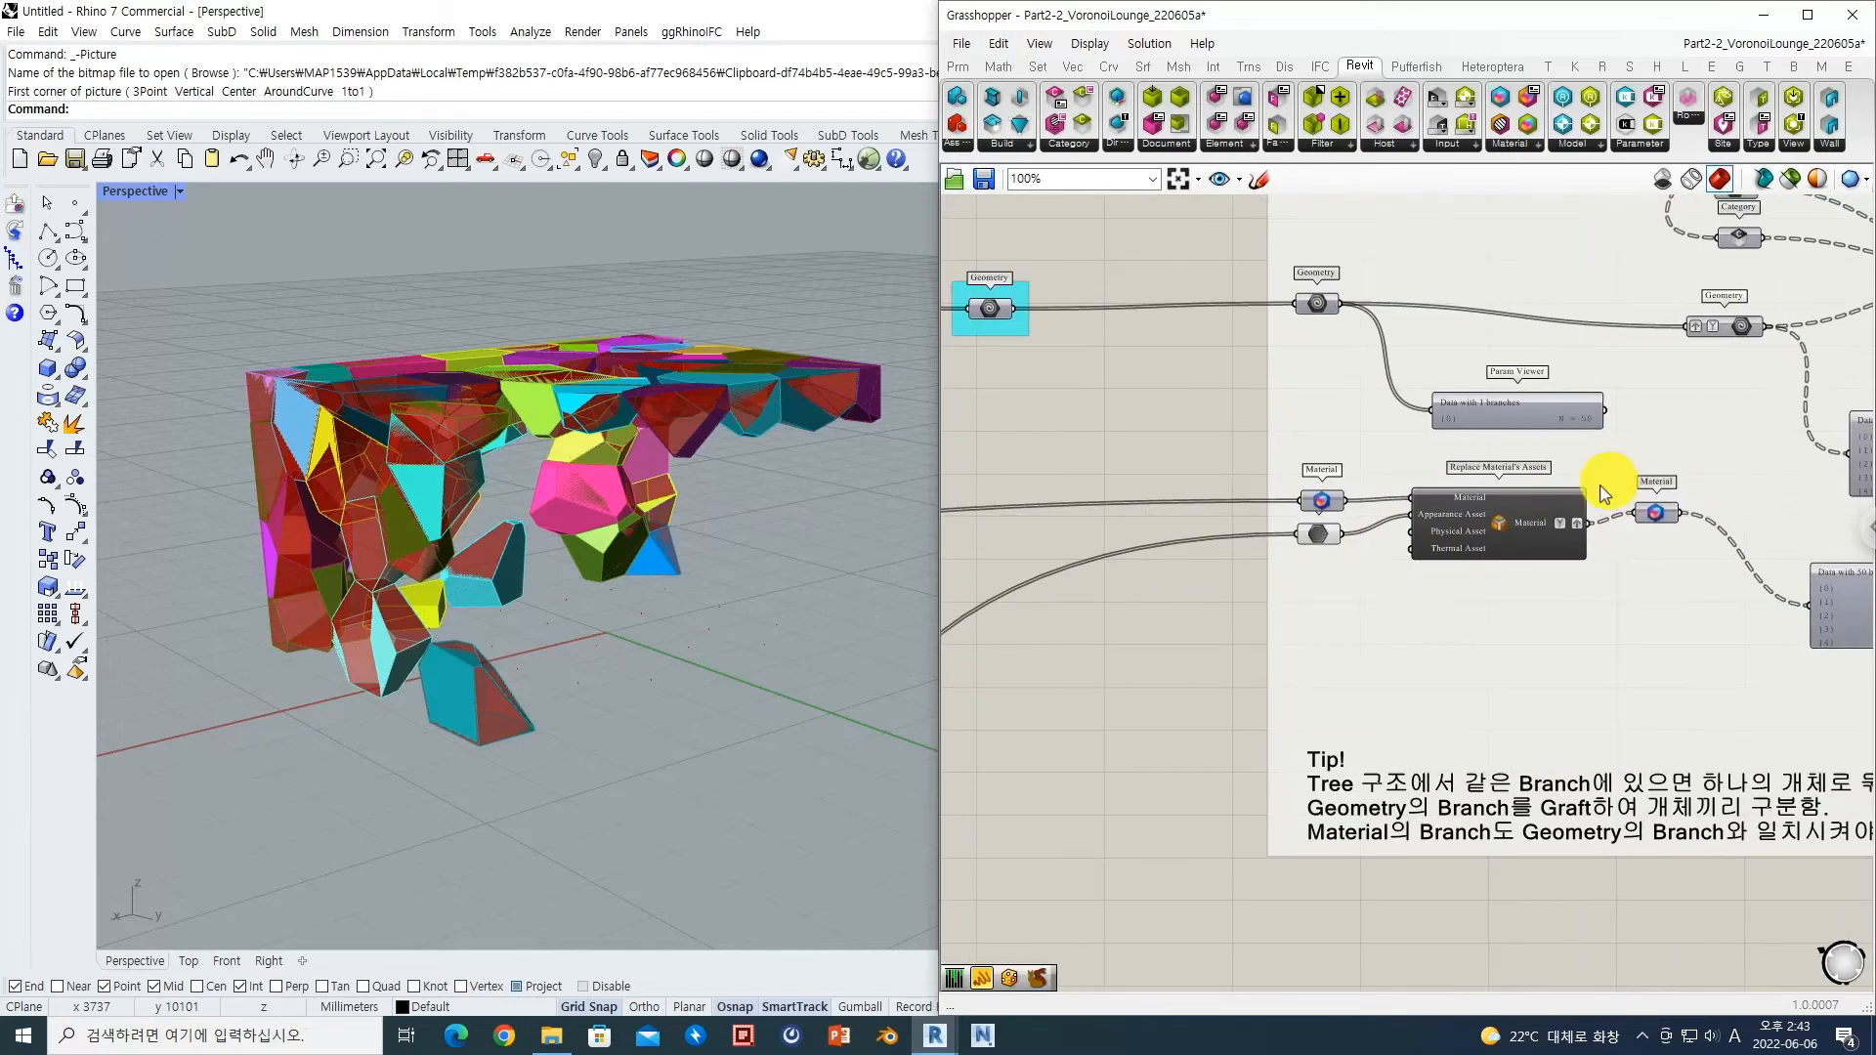
scroll(1275, 548, "up", 1)
scroll(1275, 548, "up", 1)
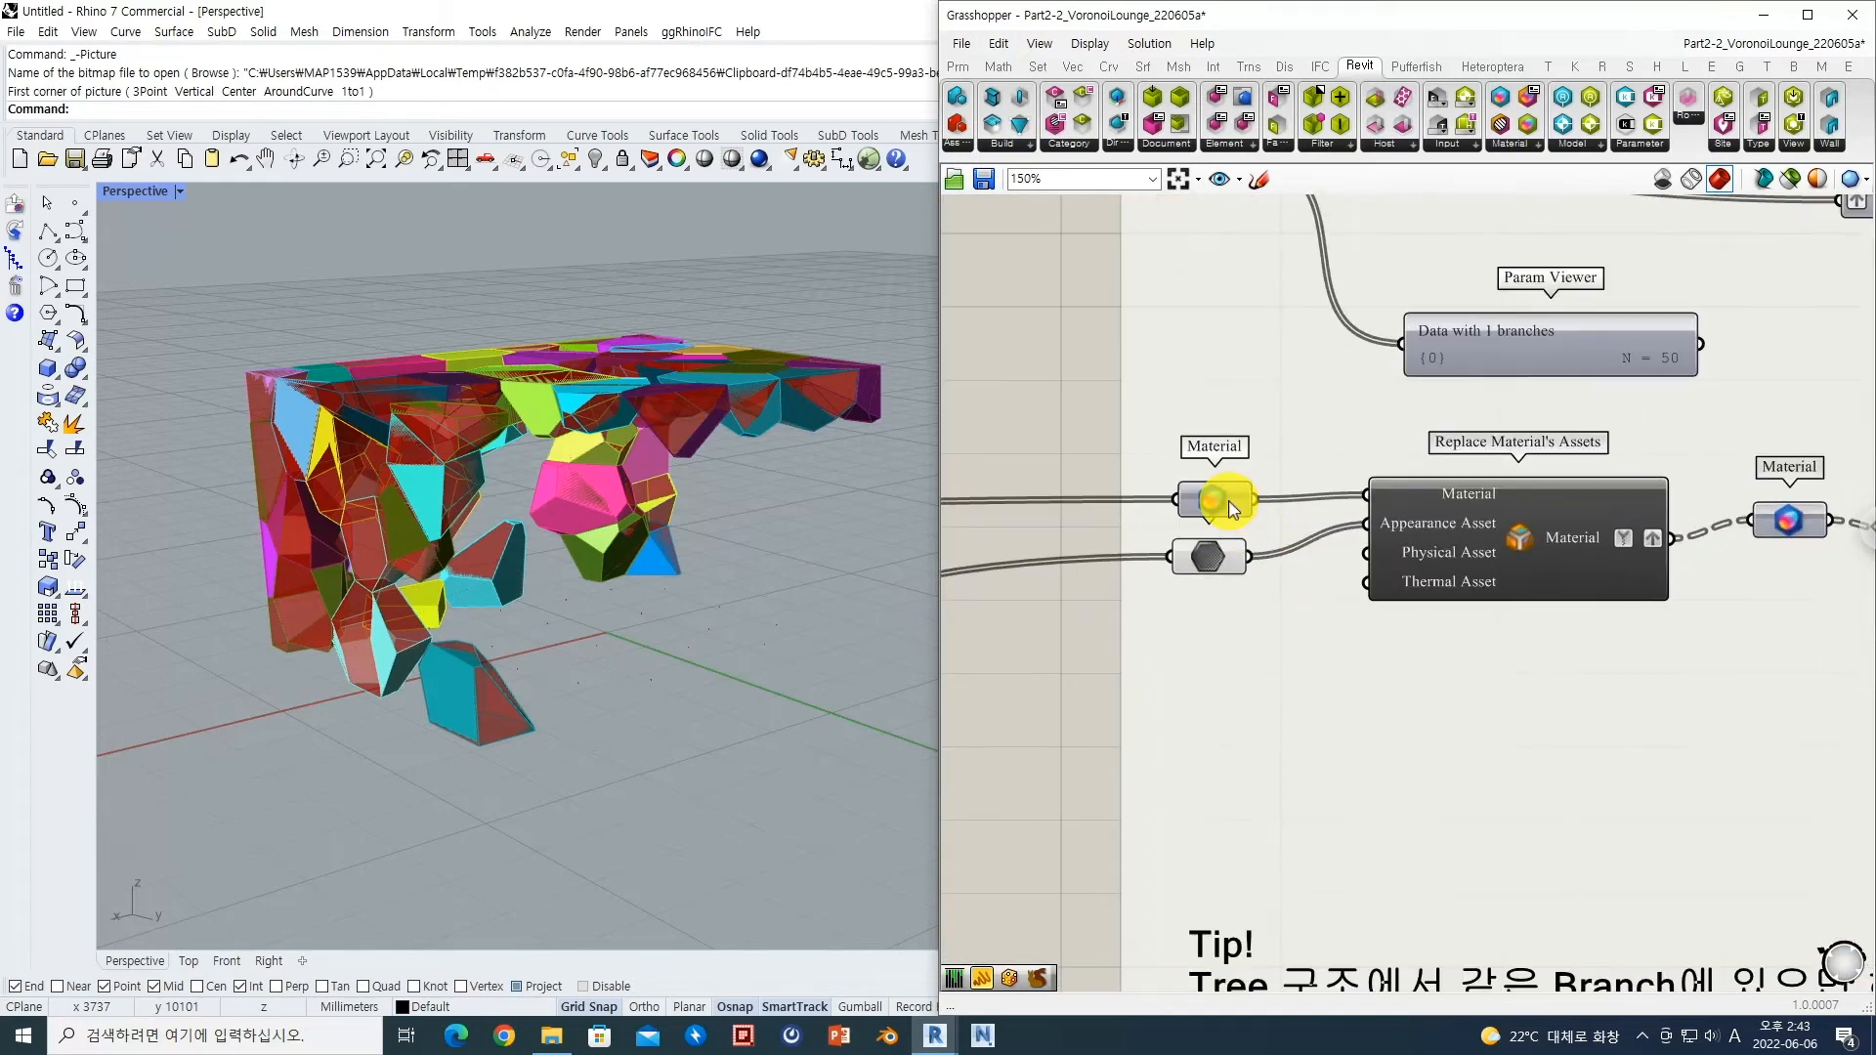
Step: Examine the Material and Appearance Asset inputs of Replace Material's Assets and its grafted Material output
mouse_move(1229, 508)
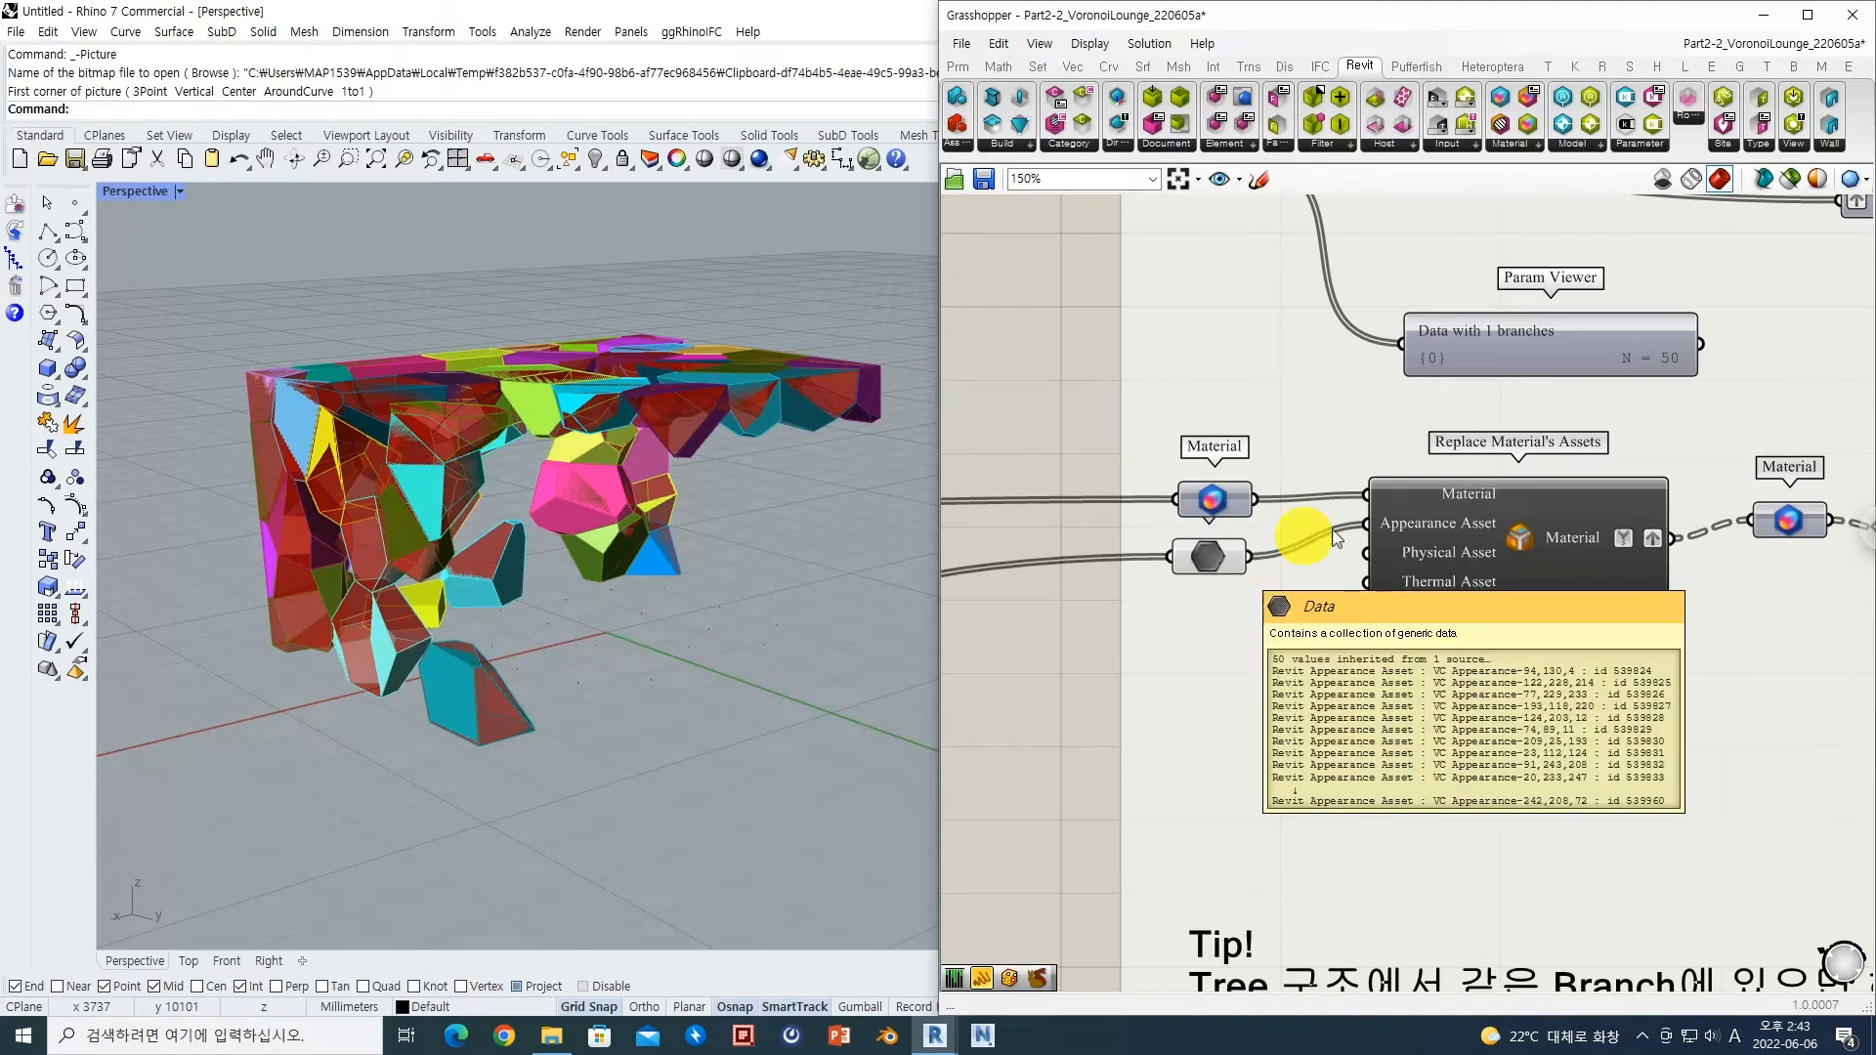
right_click_drag(1453, 525, 1319, 532)
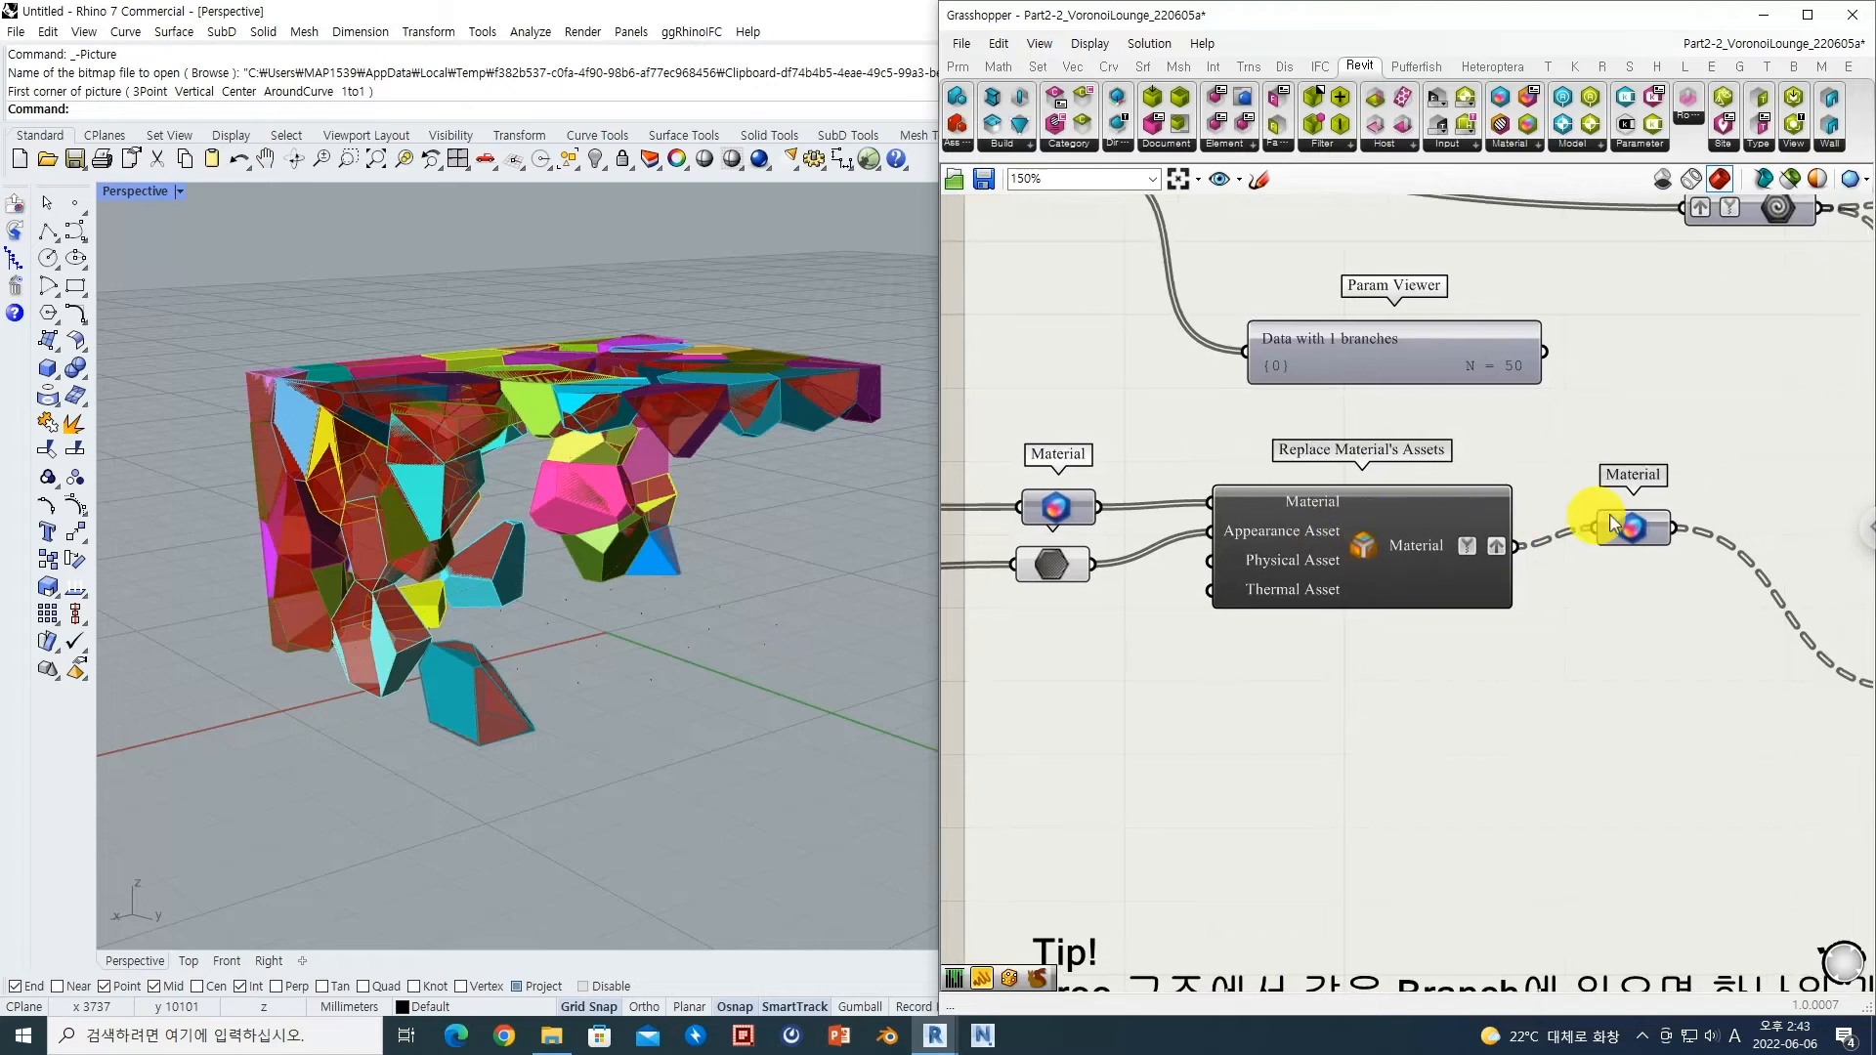
left_click(1621, 534)
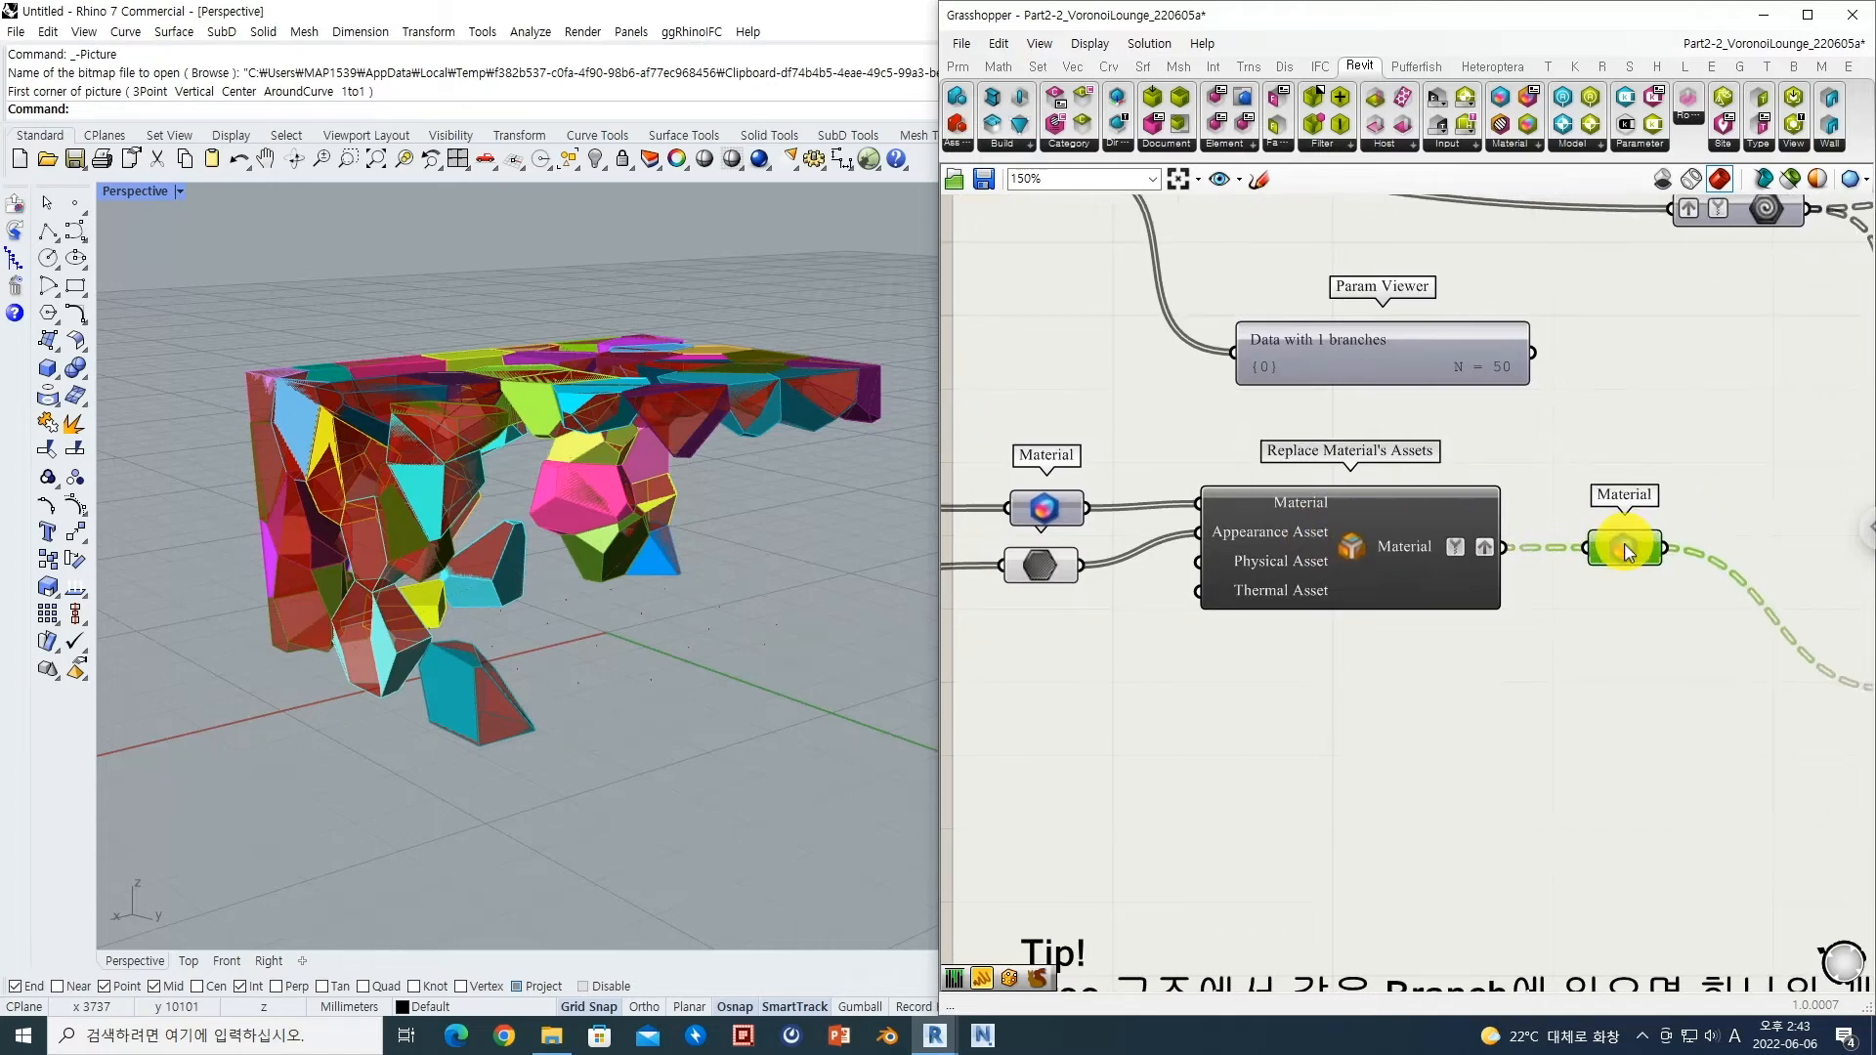
right_click_drag(1709, 541, 1612, 503)
scroll(1612, 503, "down", 3)
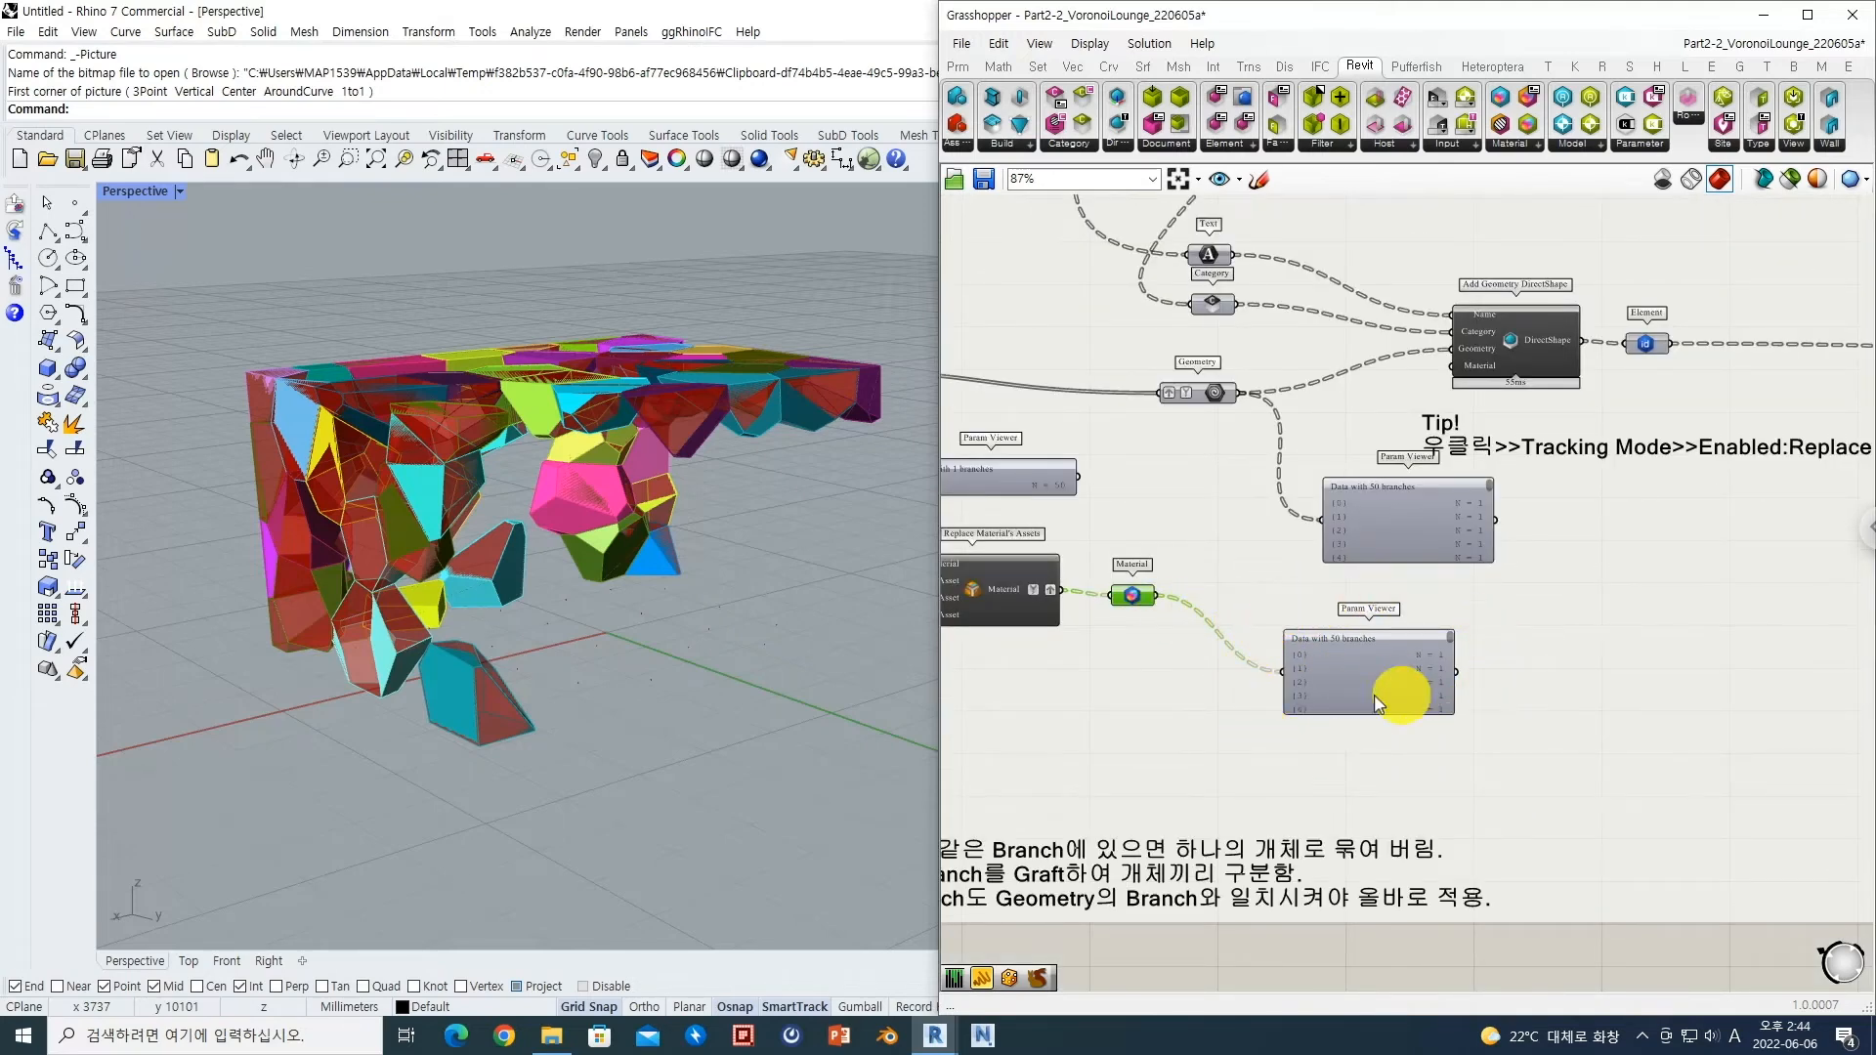
Step: Check the geometry and material branch structures and connect the Material parameter to the Material input of Add Geometry DirectShape
scroll(1285, 674, "up", 3)
scroll(1484, 566, "down", 2)
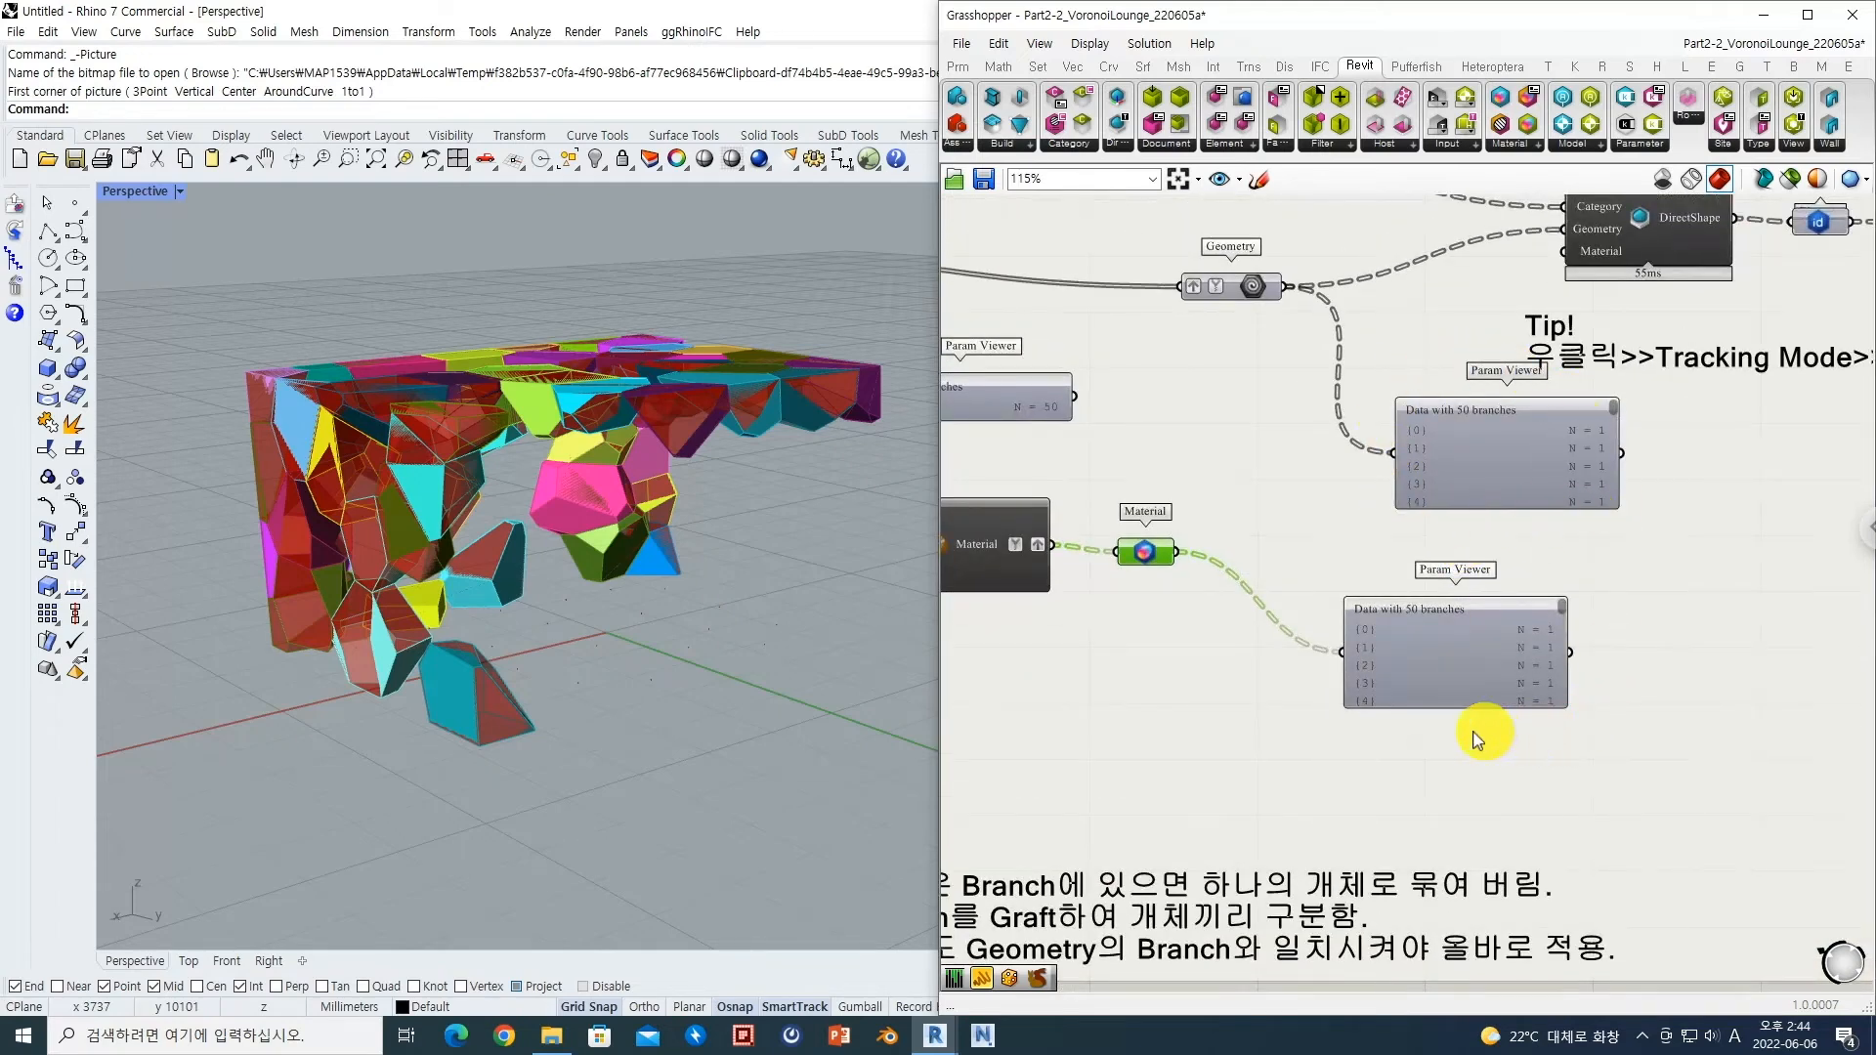
left_click_drag(1178, 555, 1573, 270)
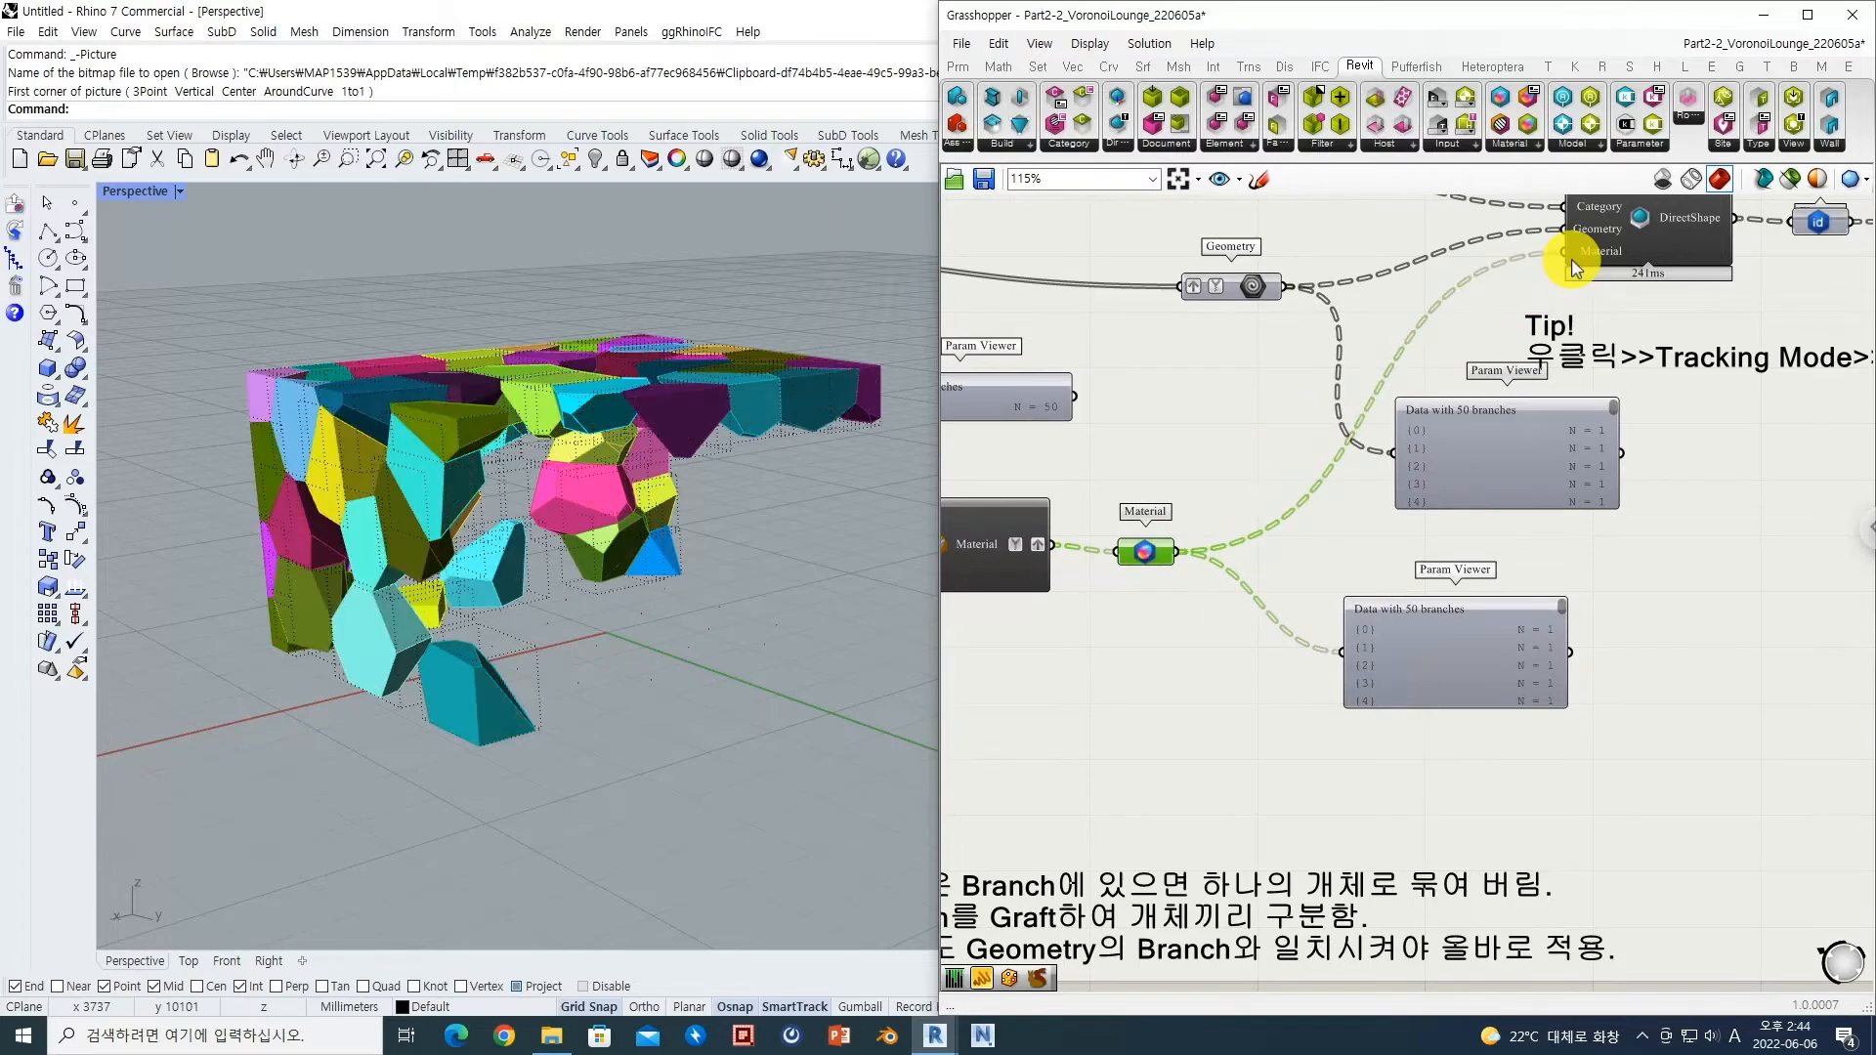
Step: Switch to Revit, set the 3D View_Lounge visual style to Consistent Colors, and inspect the coloured Voronoi cells up close
key("alt+Tab")
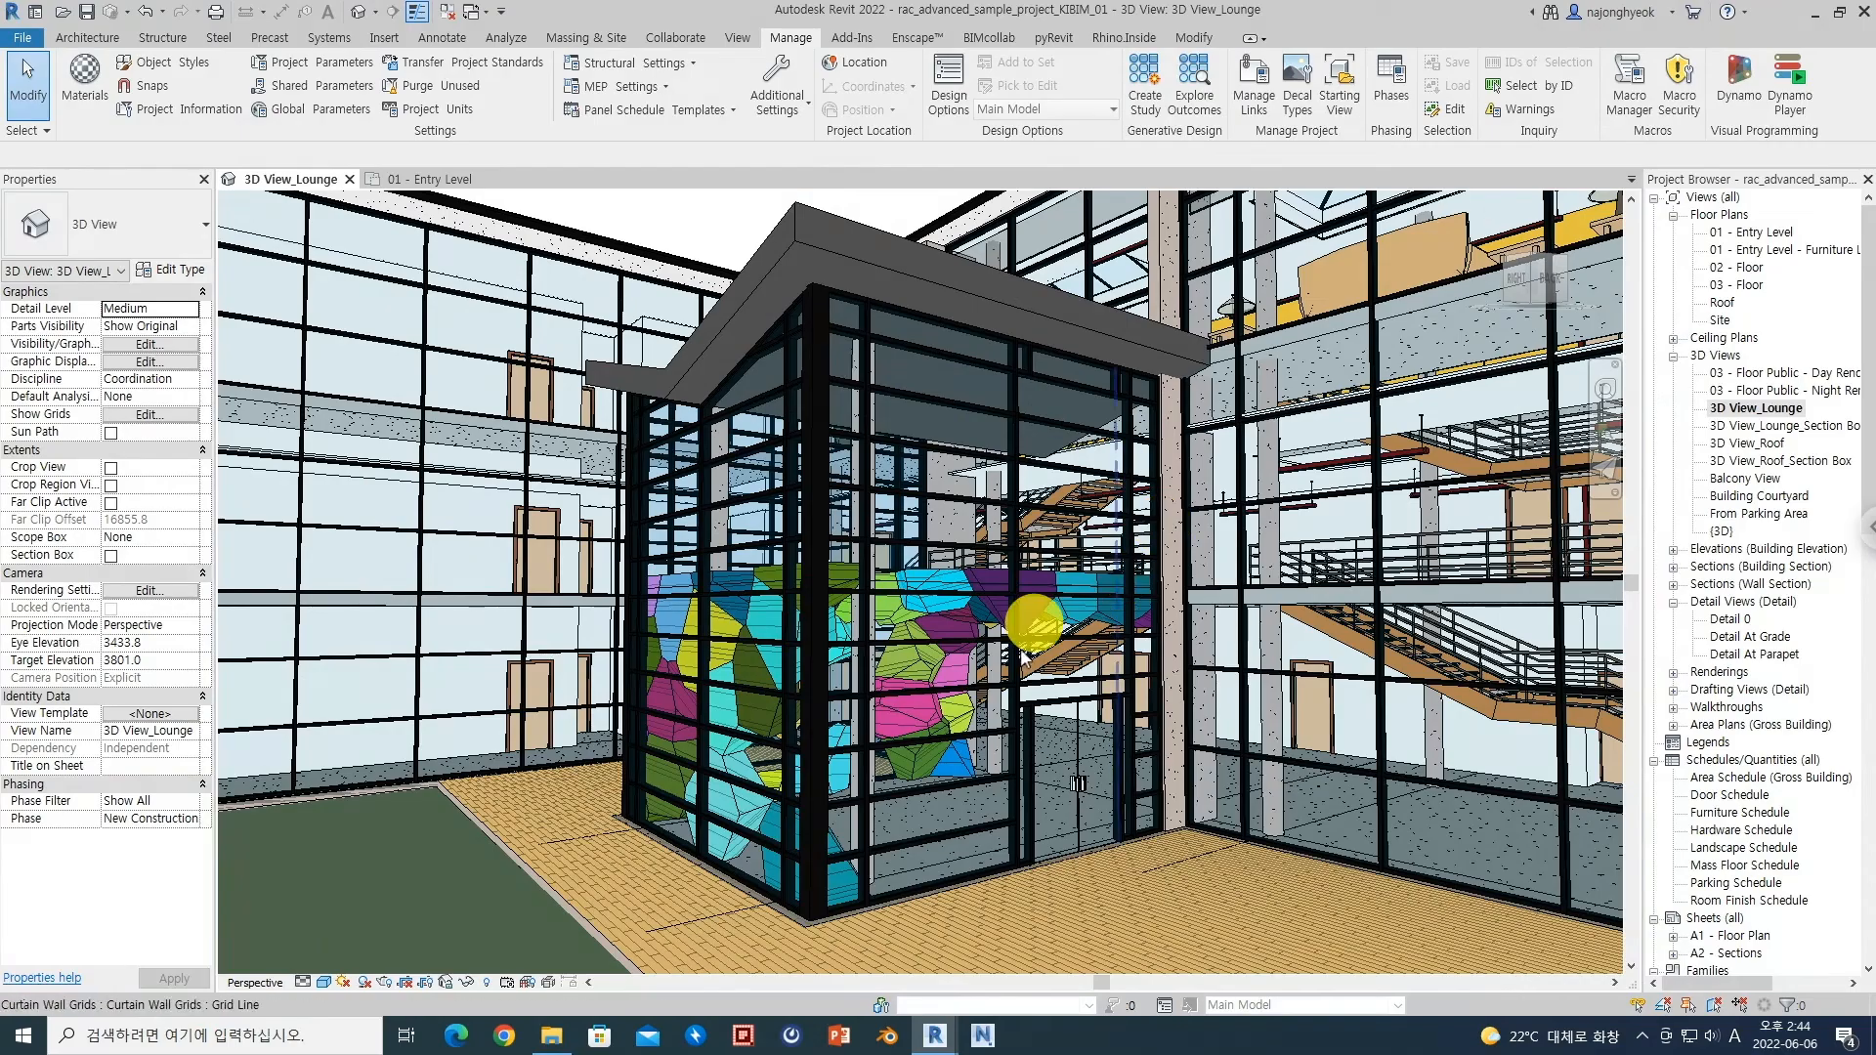
left_click(322, 983)
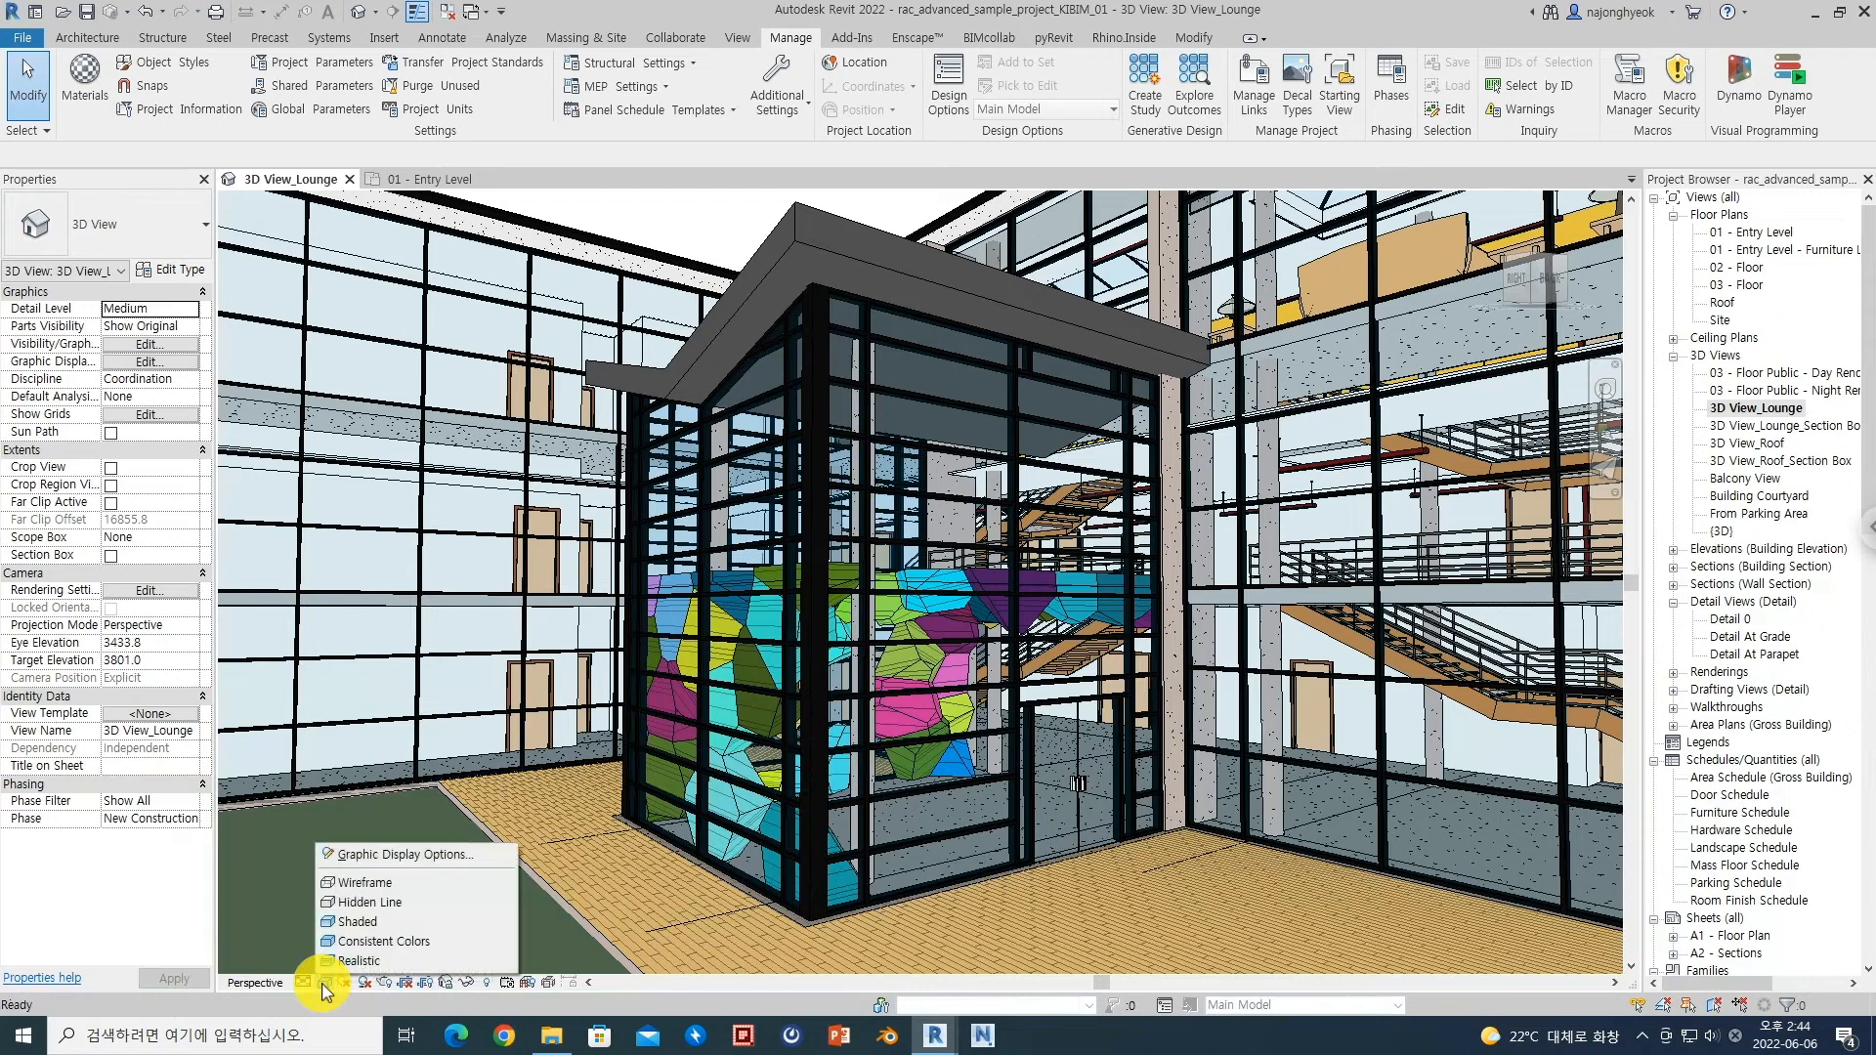
left_click(433, 948)
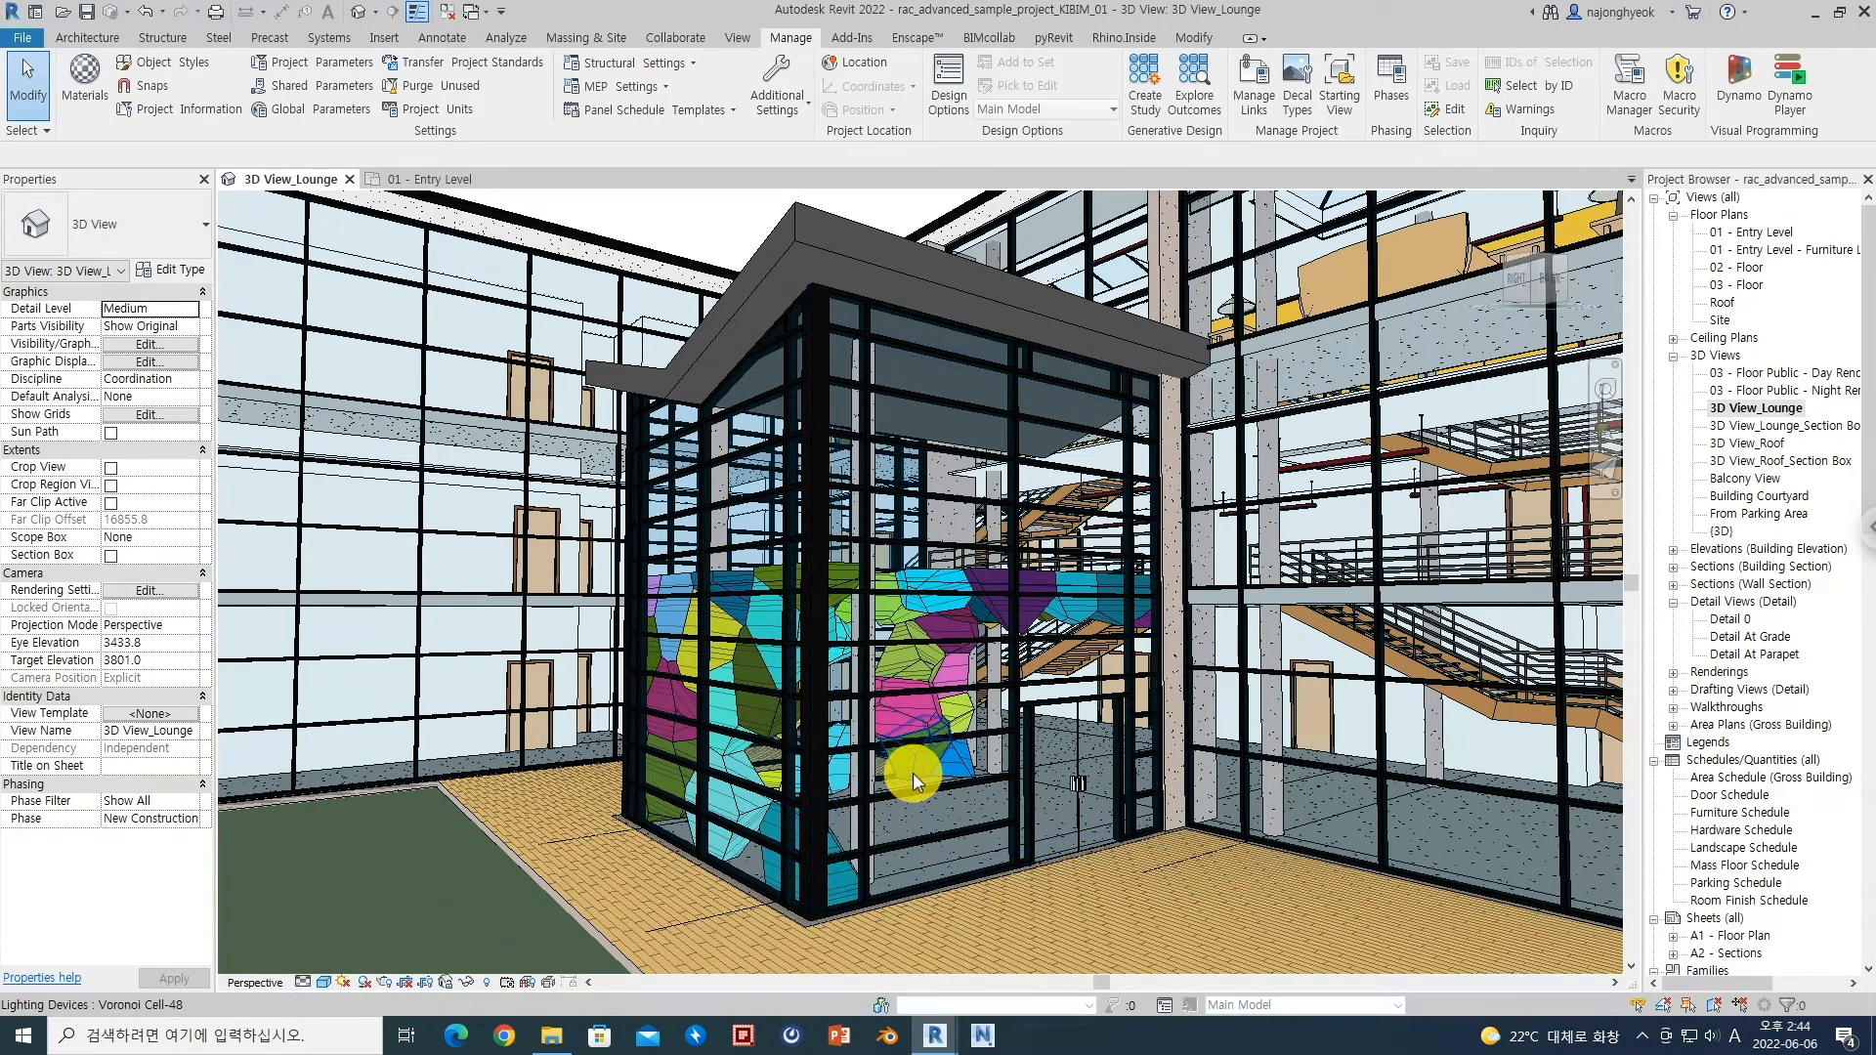
scroll(912, 774, "up", 2)
scroll(912, 772, "up", 3)
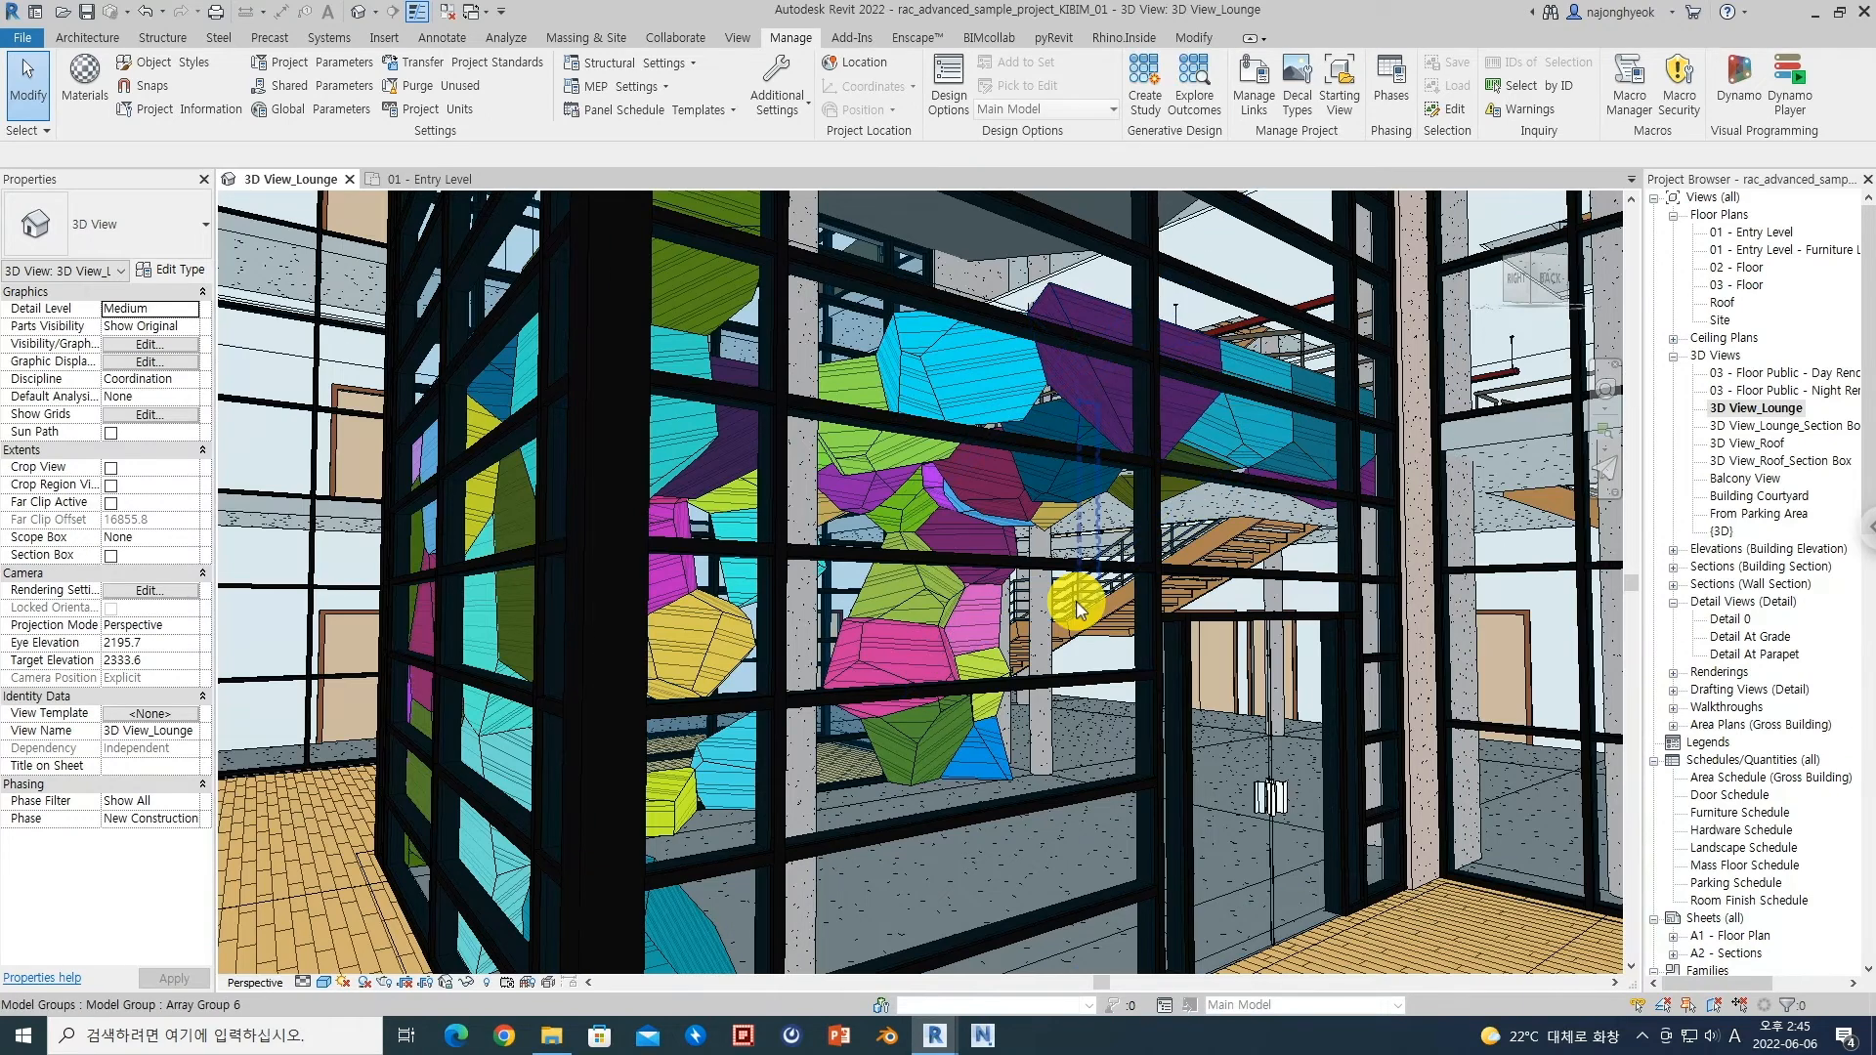
scroll(1078, 608, "down", 3)
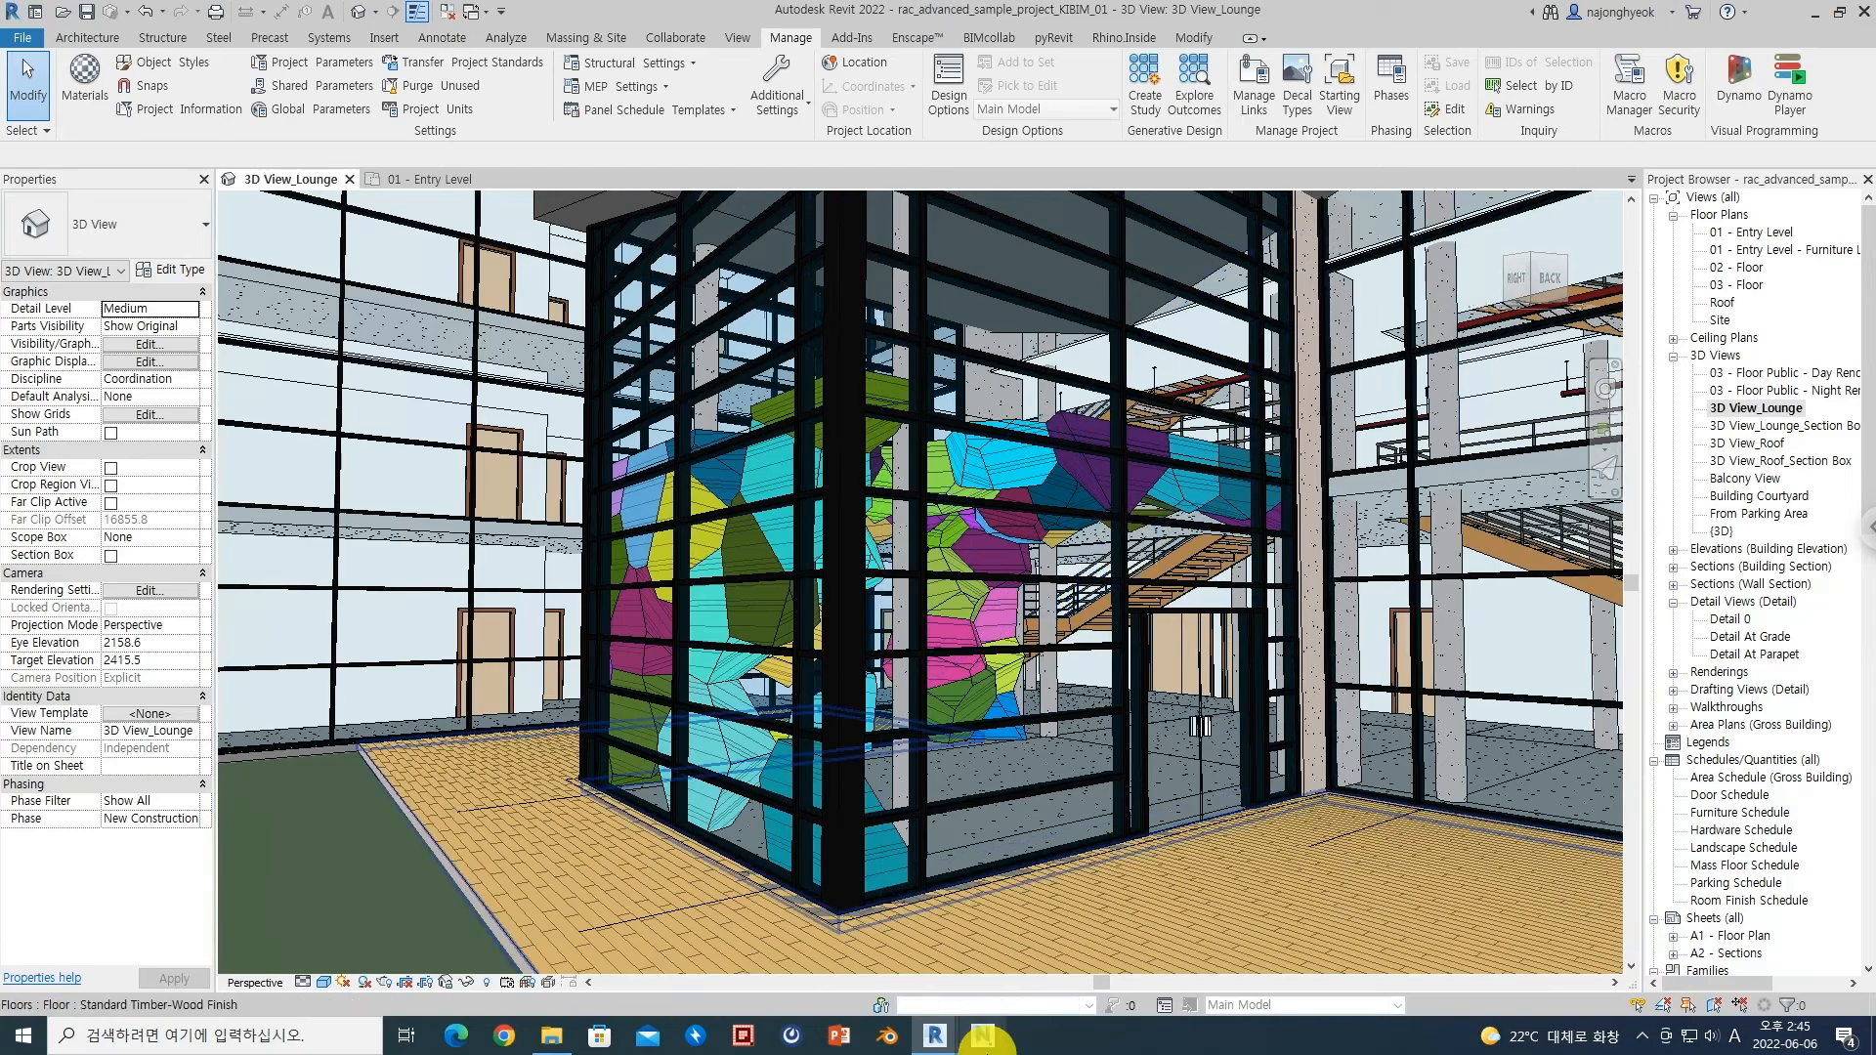
Step: Switch to Grasshopper and turn on the preview of the scaled Surface that defines the people area
left_click(939, 1041)
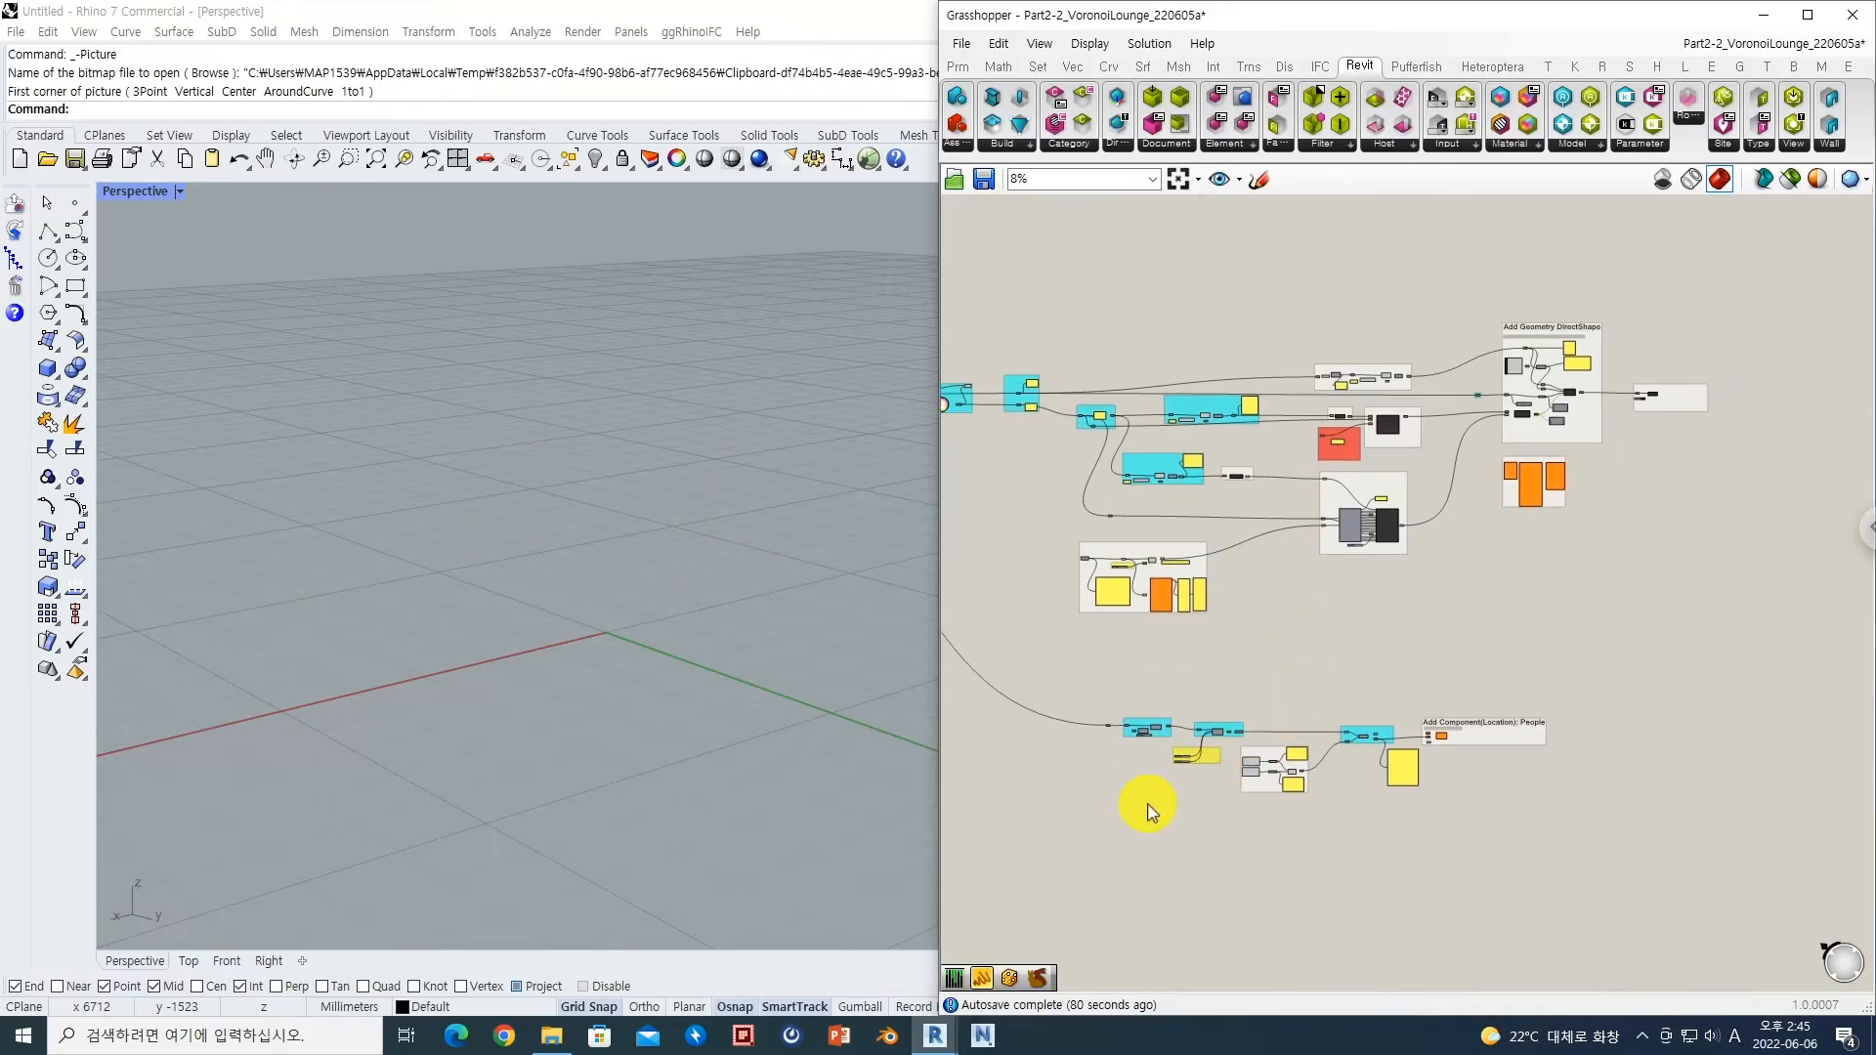
scroll(1152, 772, "up", 4)
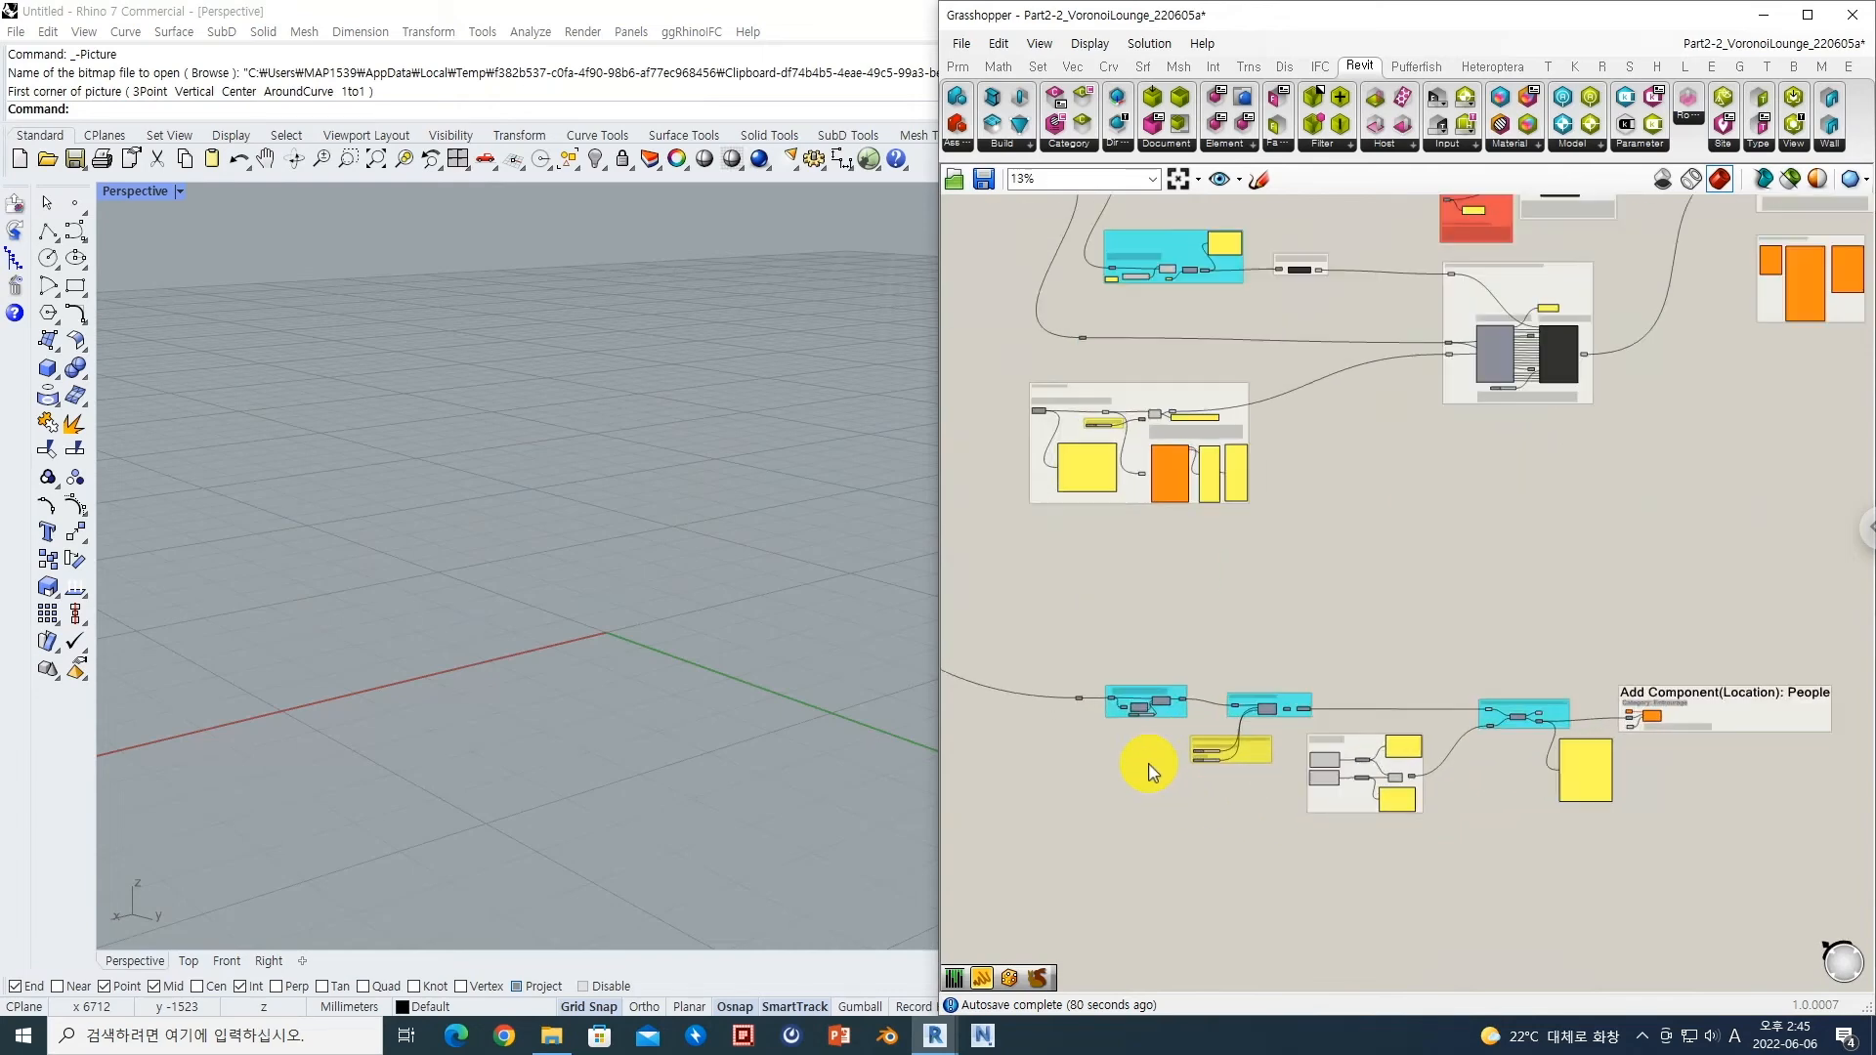
scroll(1101, 649, "up", 5)
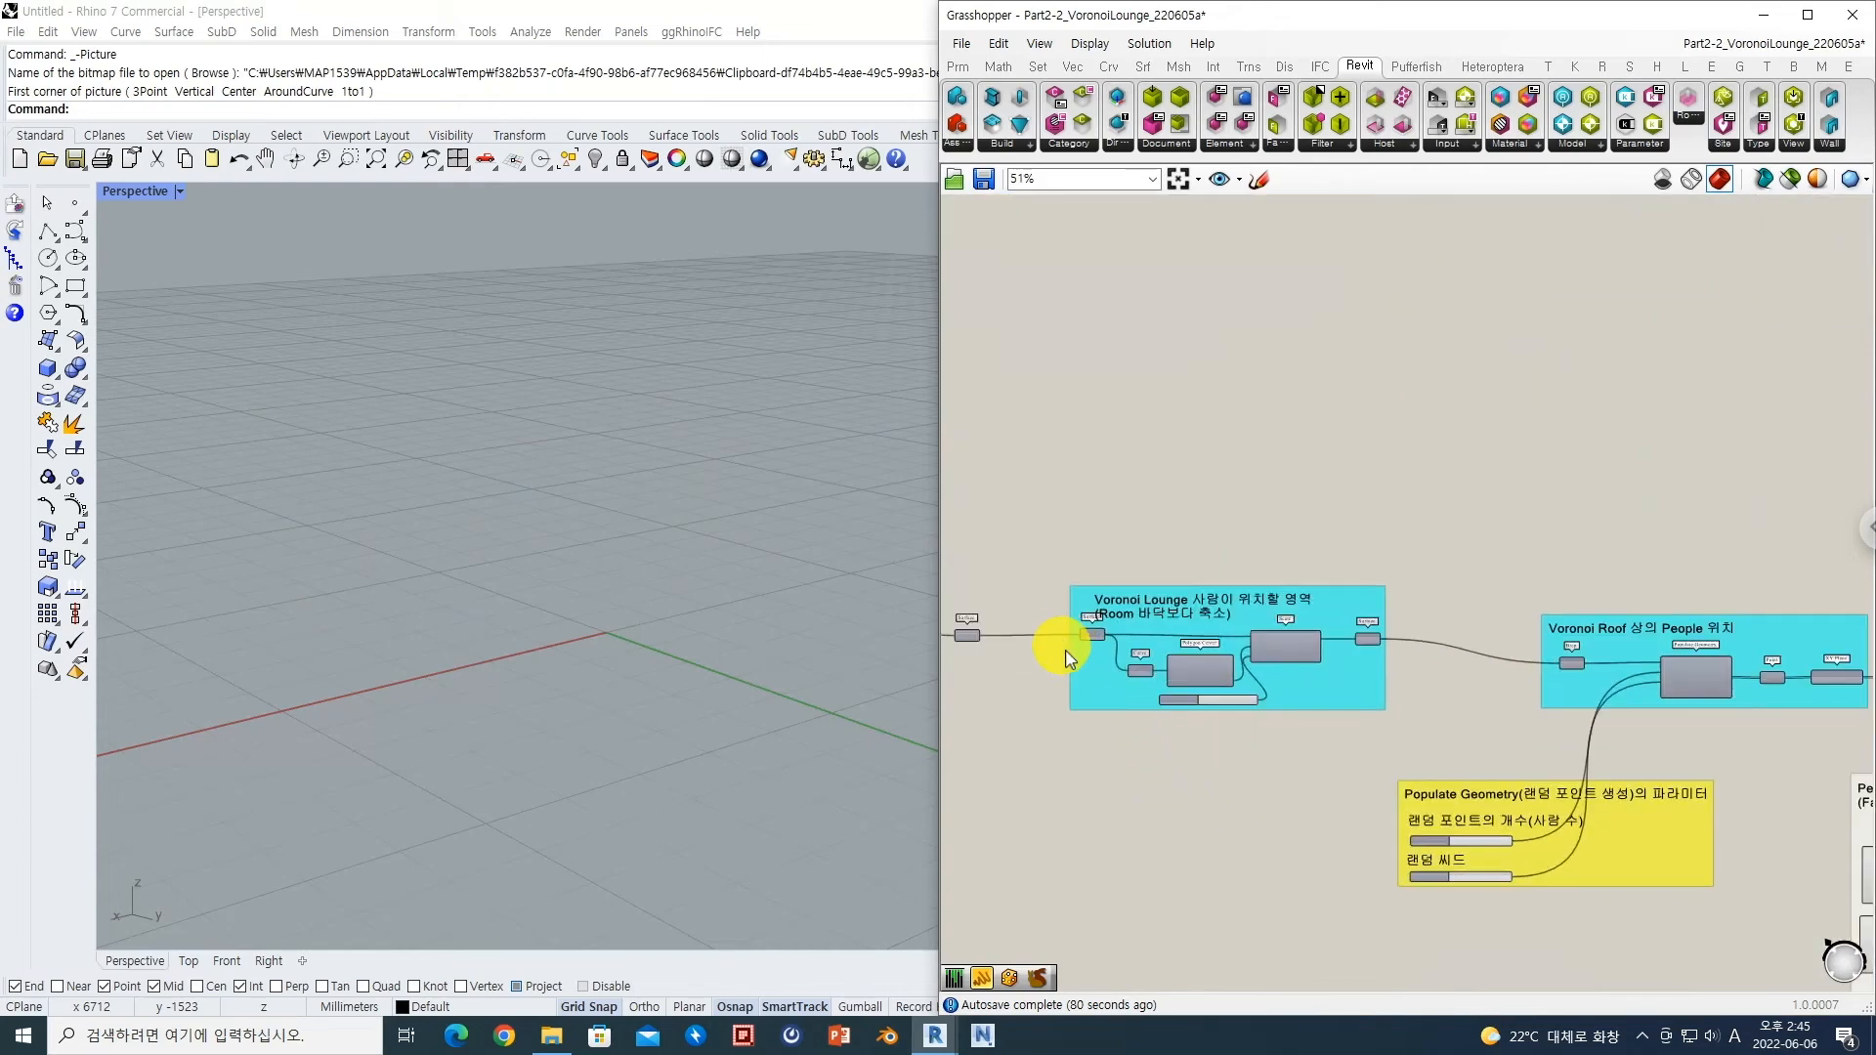
scroll(1354, 649, "up", 5)
scroll(1384, 647, "down", 2)
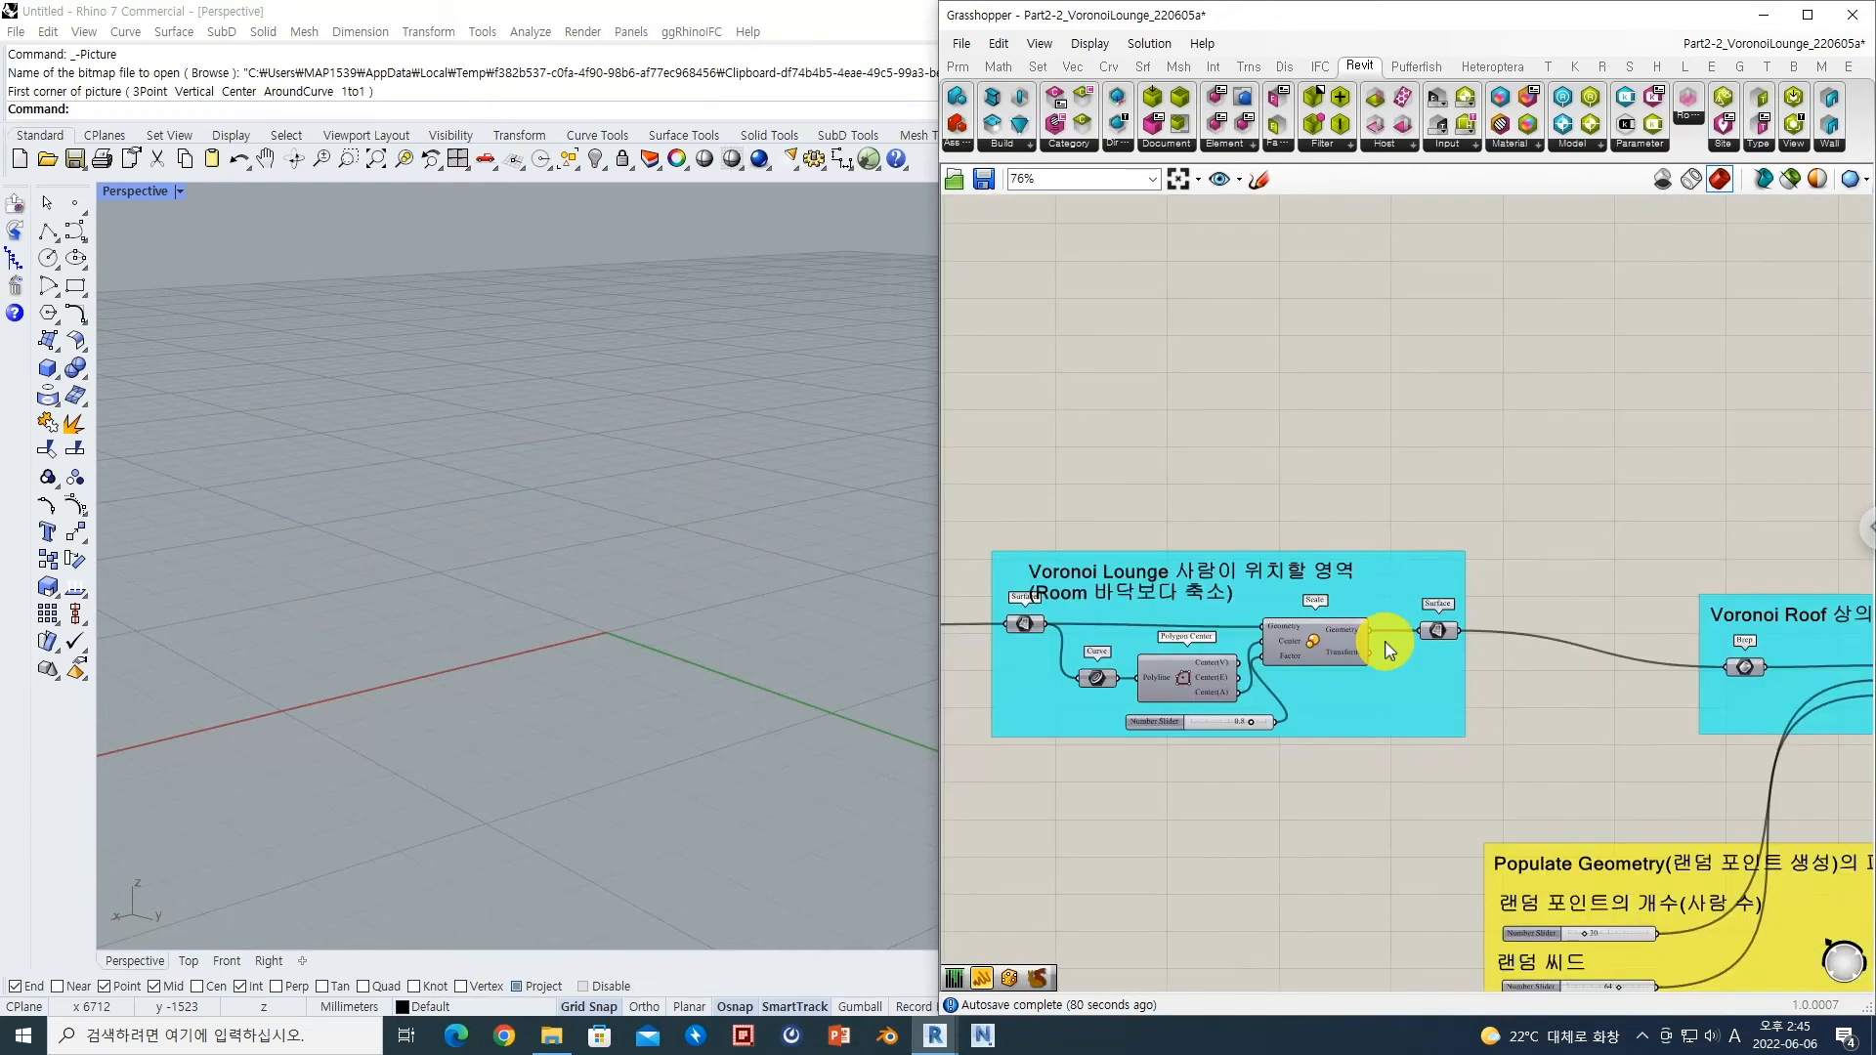
right_click(1443, 635)
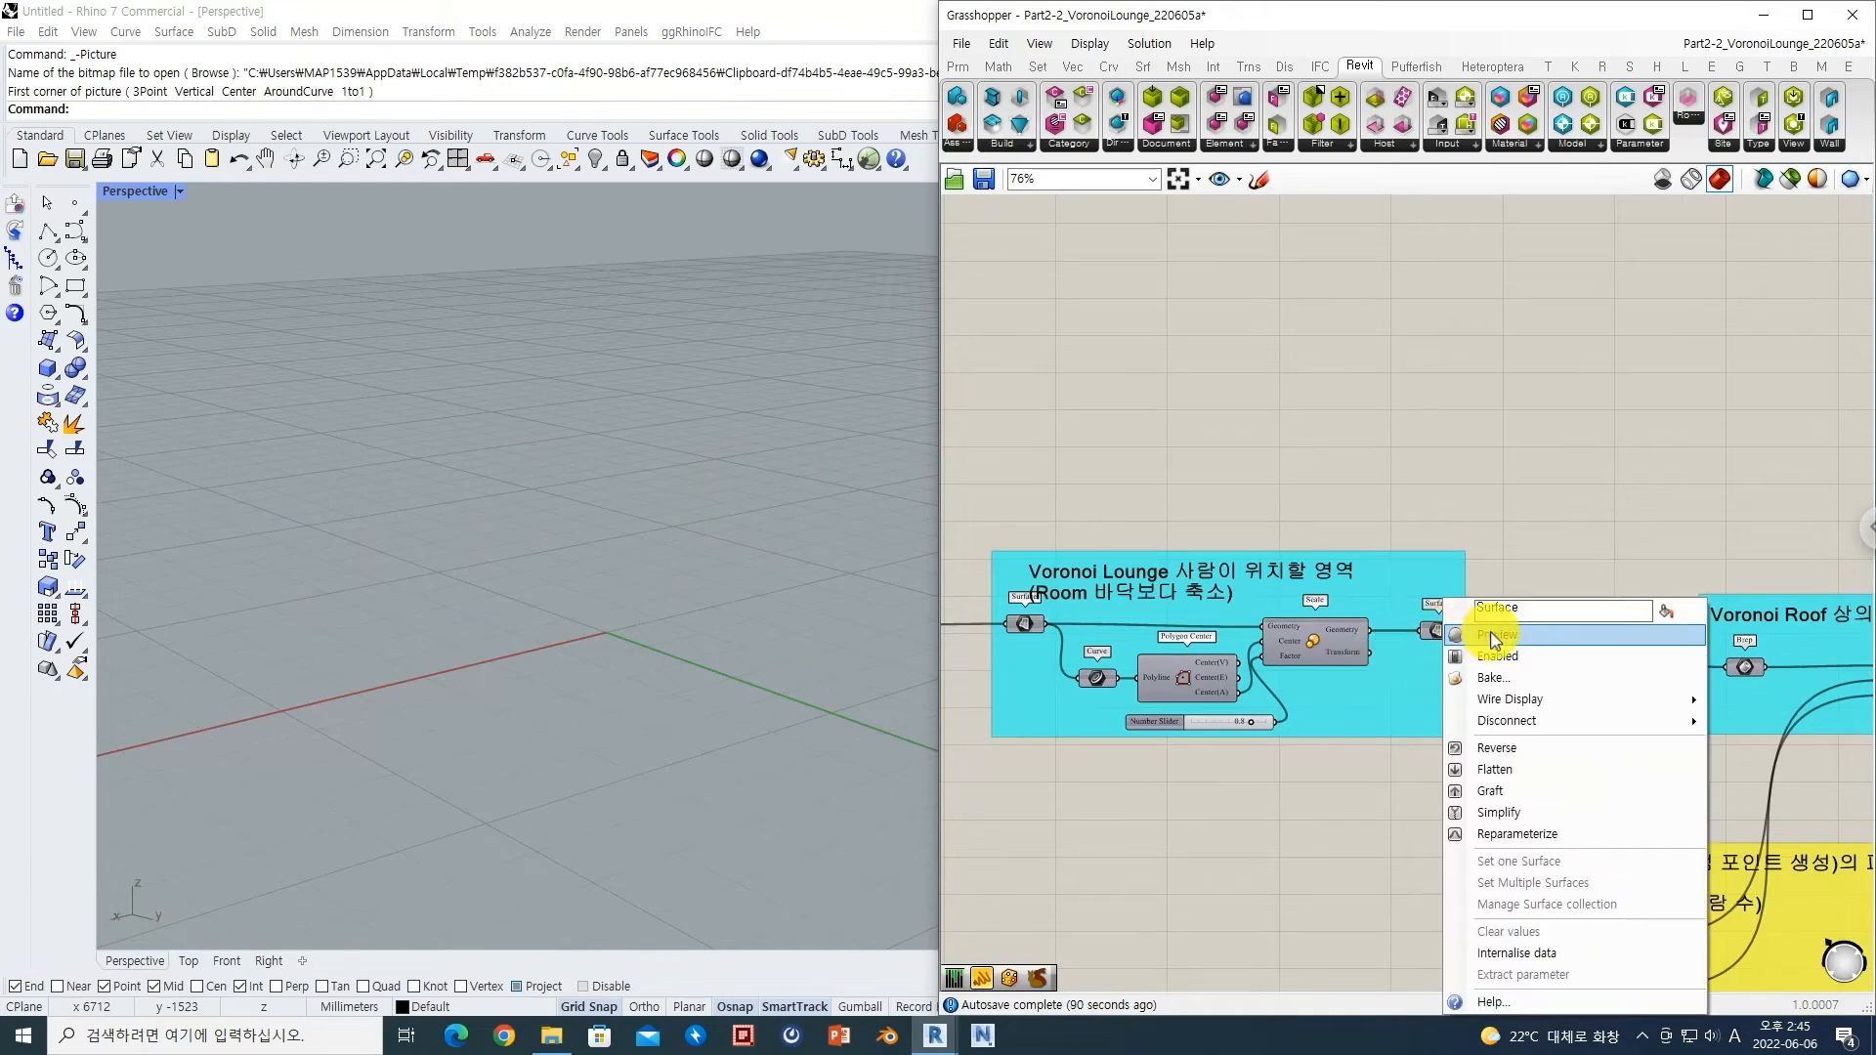
left_click(1491, 635)
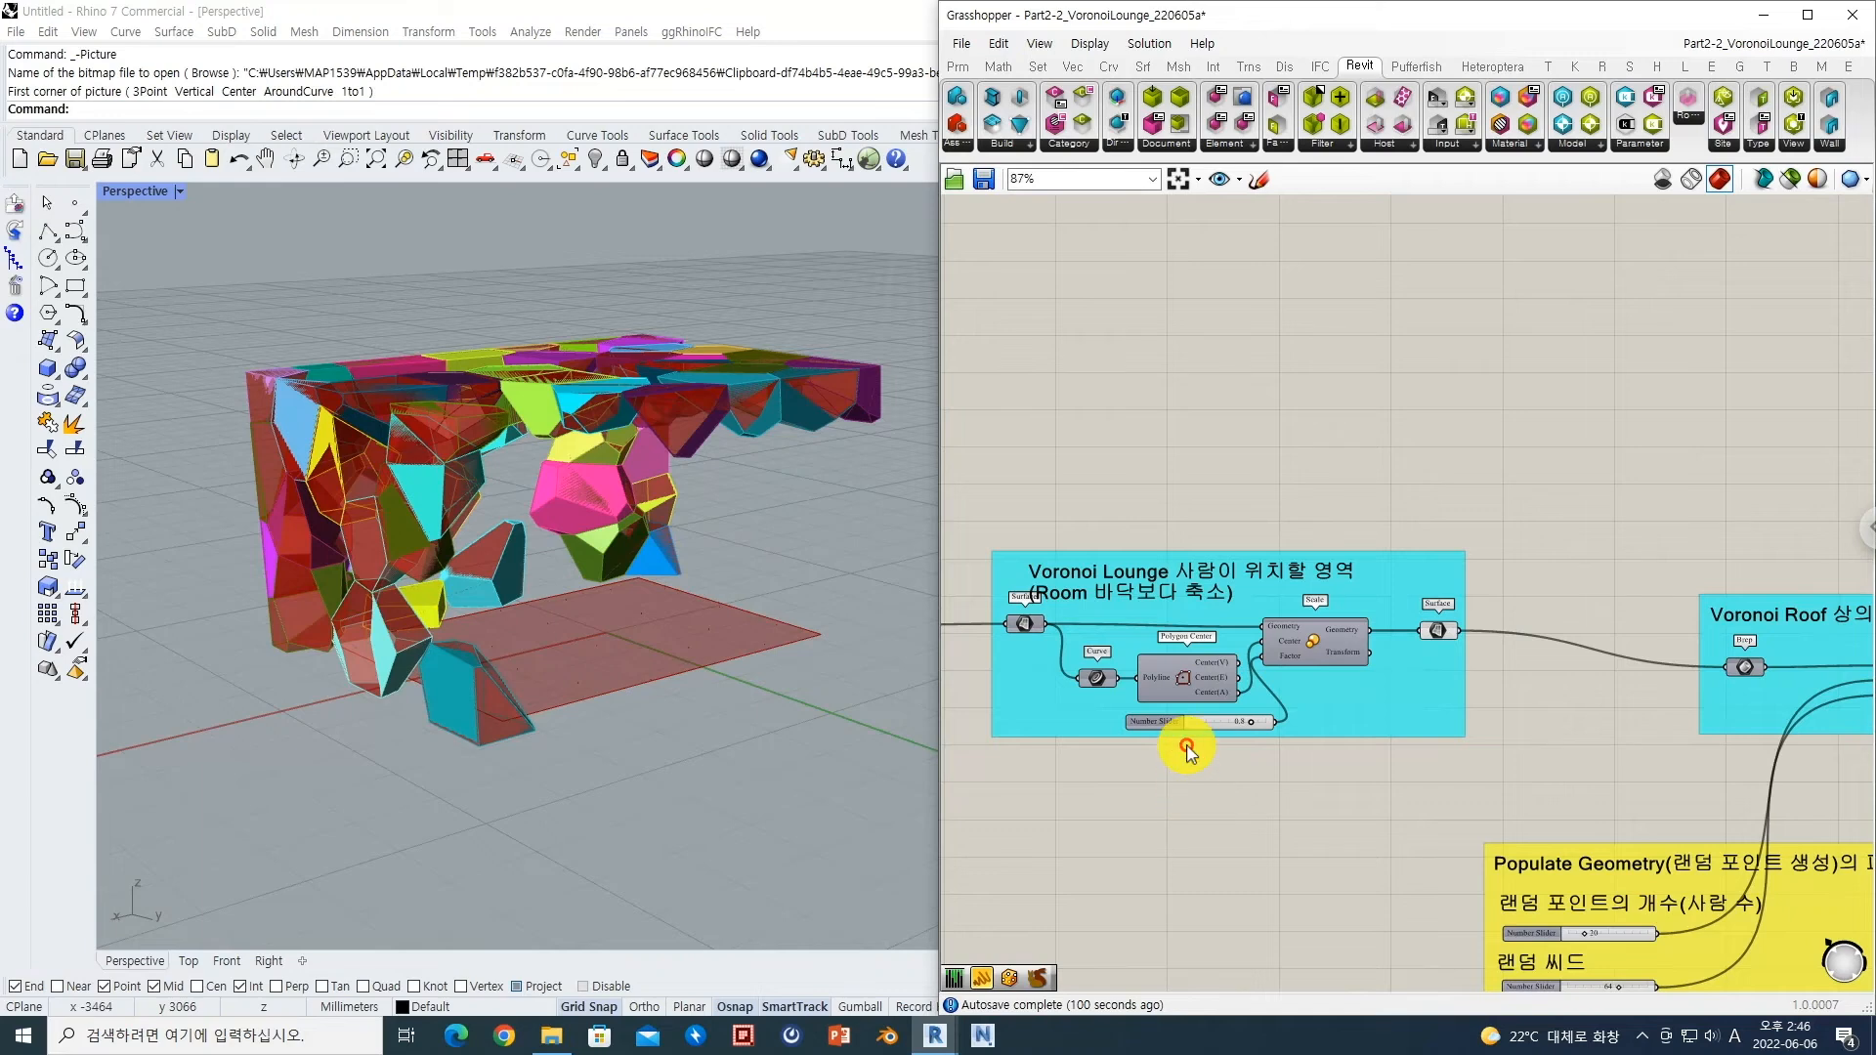
Step: Check the Scale factor slider, then hide the people-area Surface and preview the populated Point parameter
scroll(1185, 737, "up", 3)
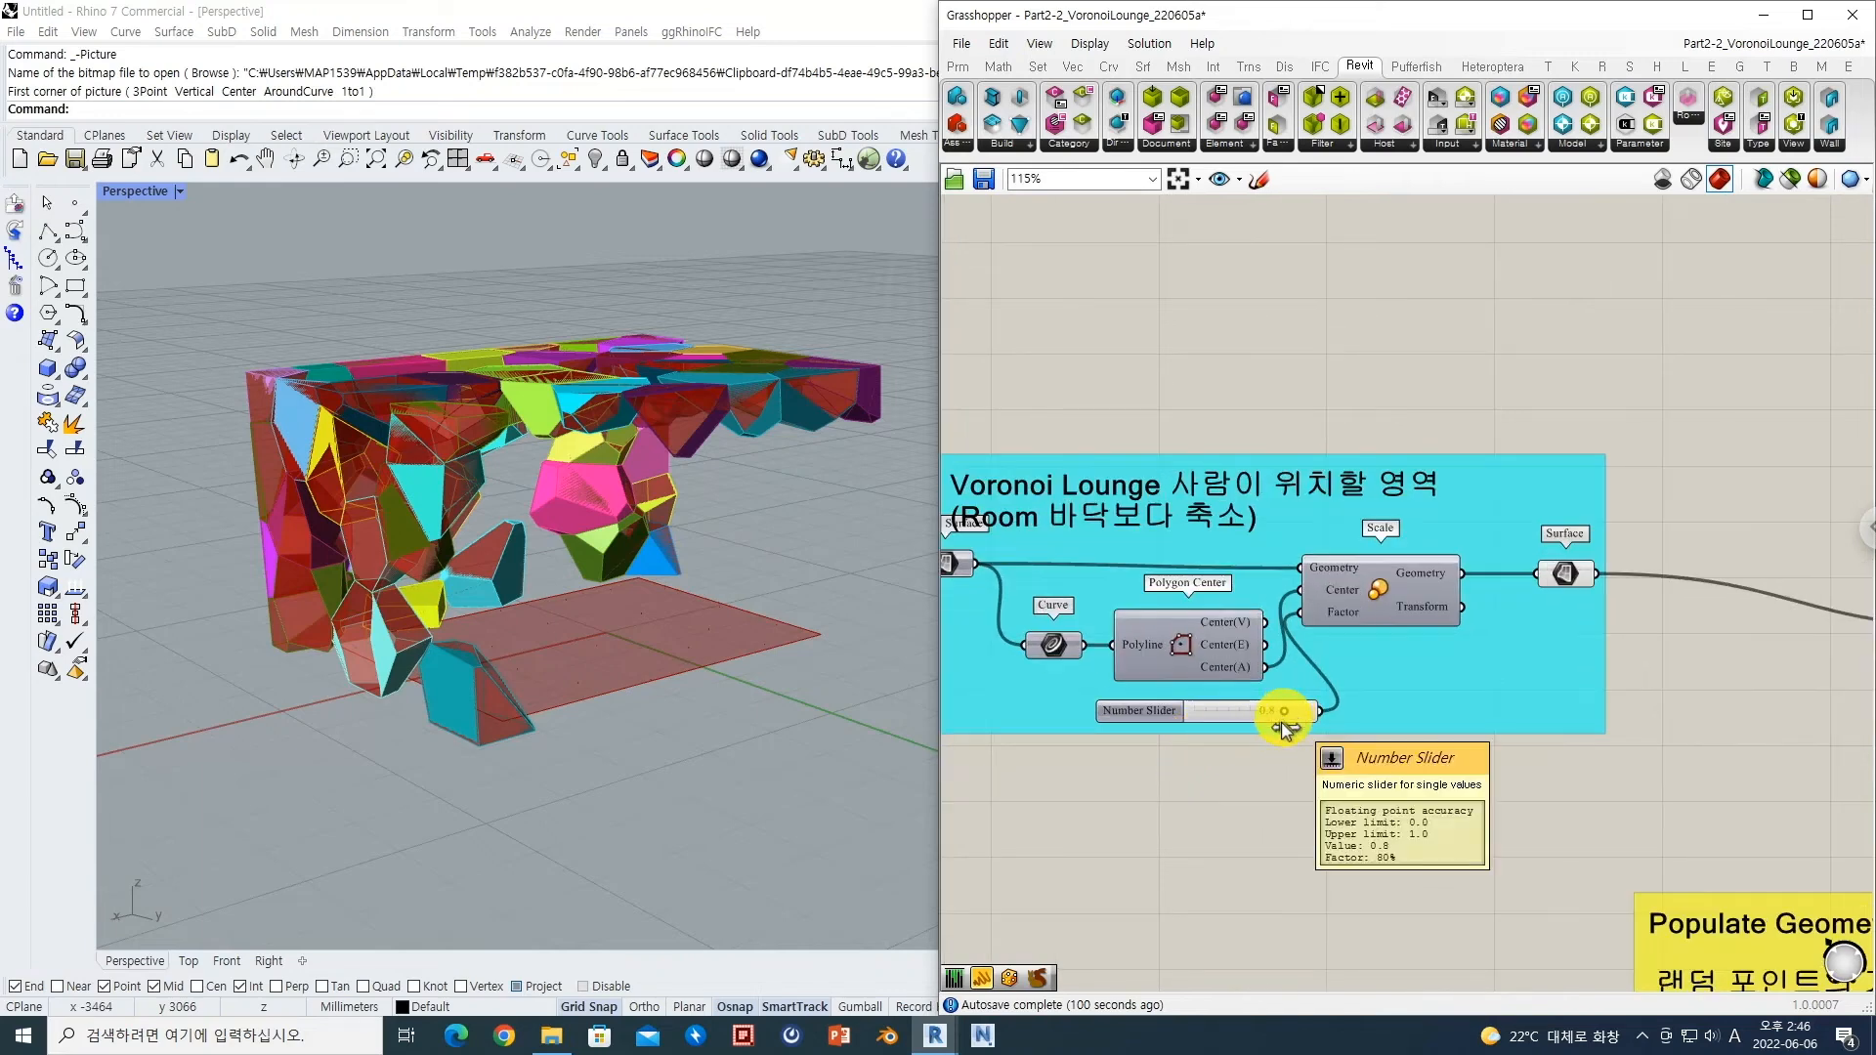
scroll(1603, 670, "down", 3)
right_click_drag(1604, 670, 1212, 674)
right_click_drag(1393, 687, 1151, 676)
right_click_drag(1527, 662, 1180, 716)
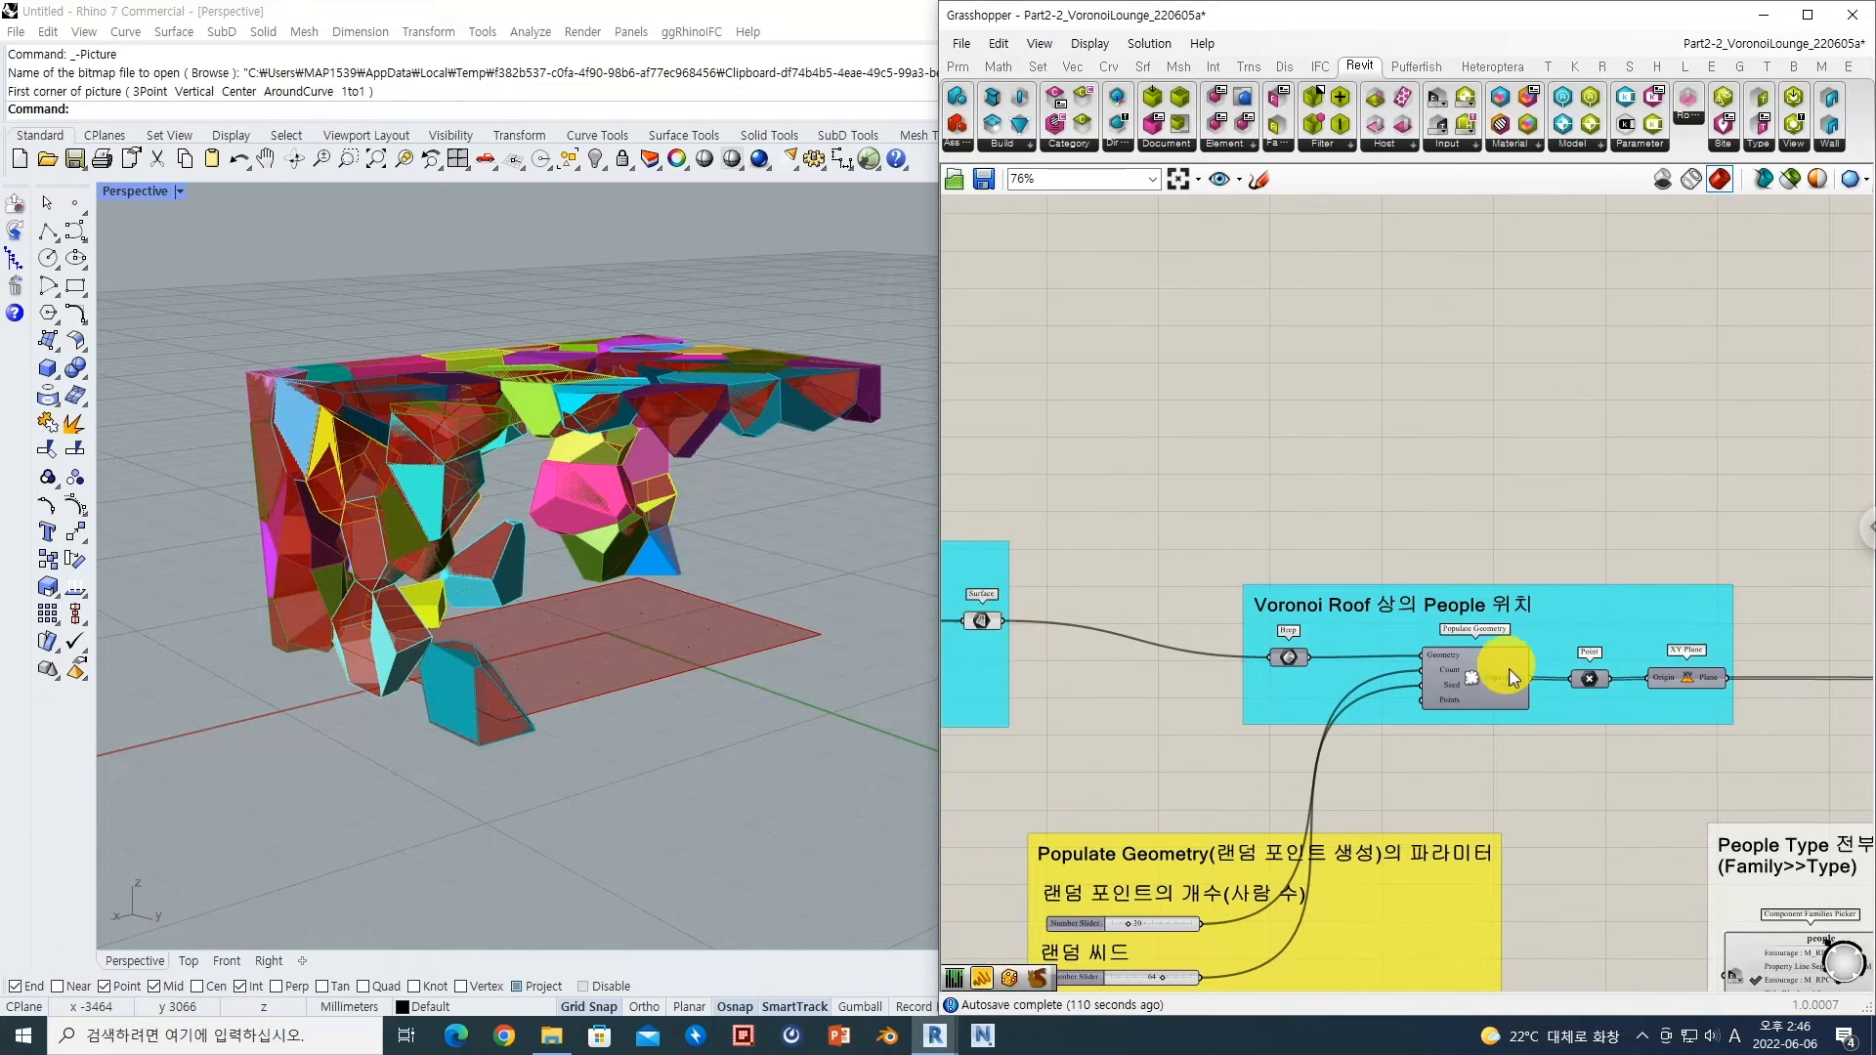
right_click(982, 617)
left_click(1016, 653)
right_click(1595, 687)
left_click(1627, 670)
Step: Lower the Populate Geometry count slider to reduce the number of random people points
right_click_drag(1595, 687, 1454, 574)
scroll(1200, 860, "up", 4)
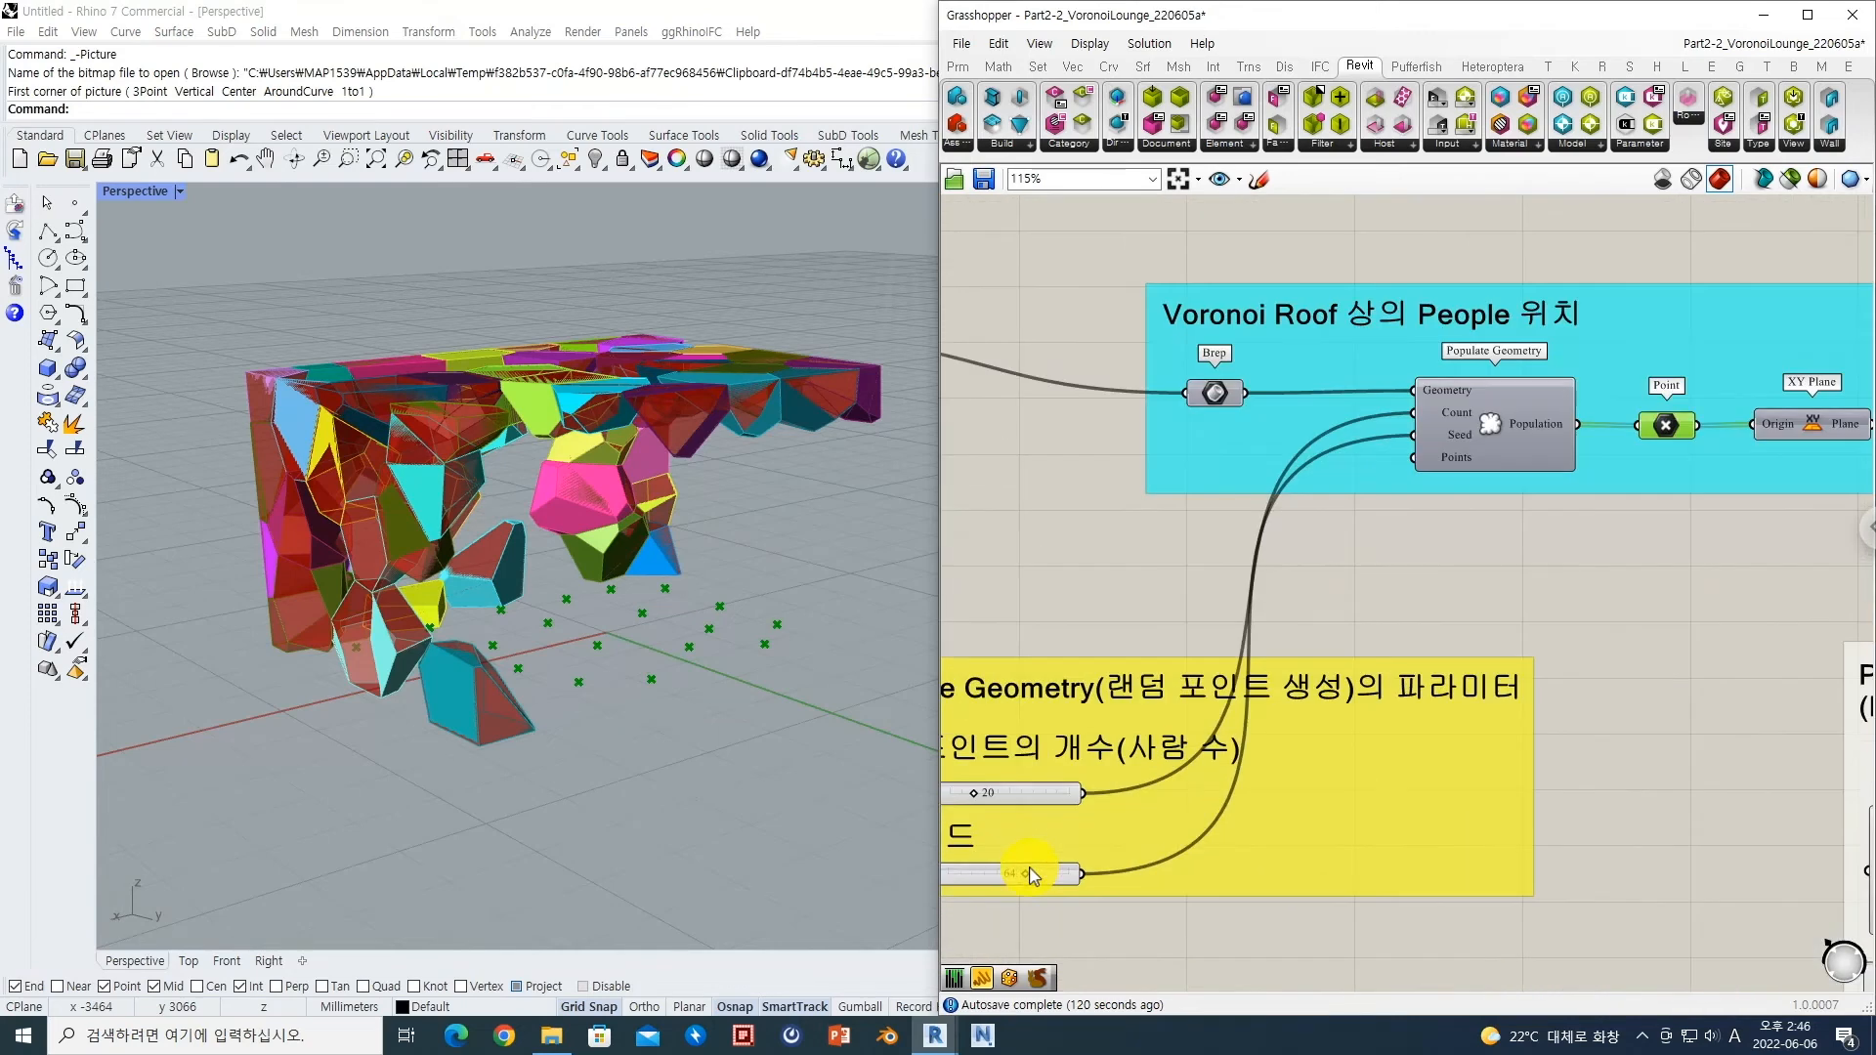
right_click_drag(1845, 548, 1559, 483)
right_click_drag(1268, 661, 1424, 658)
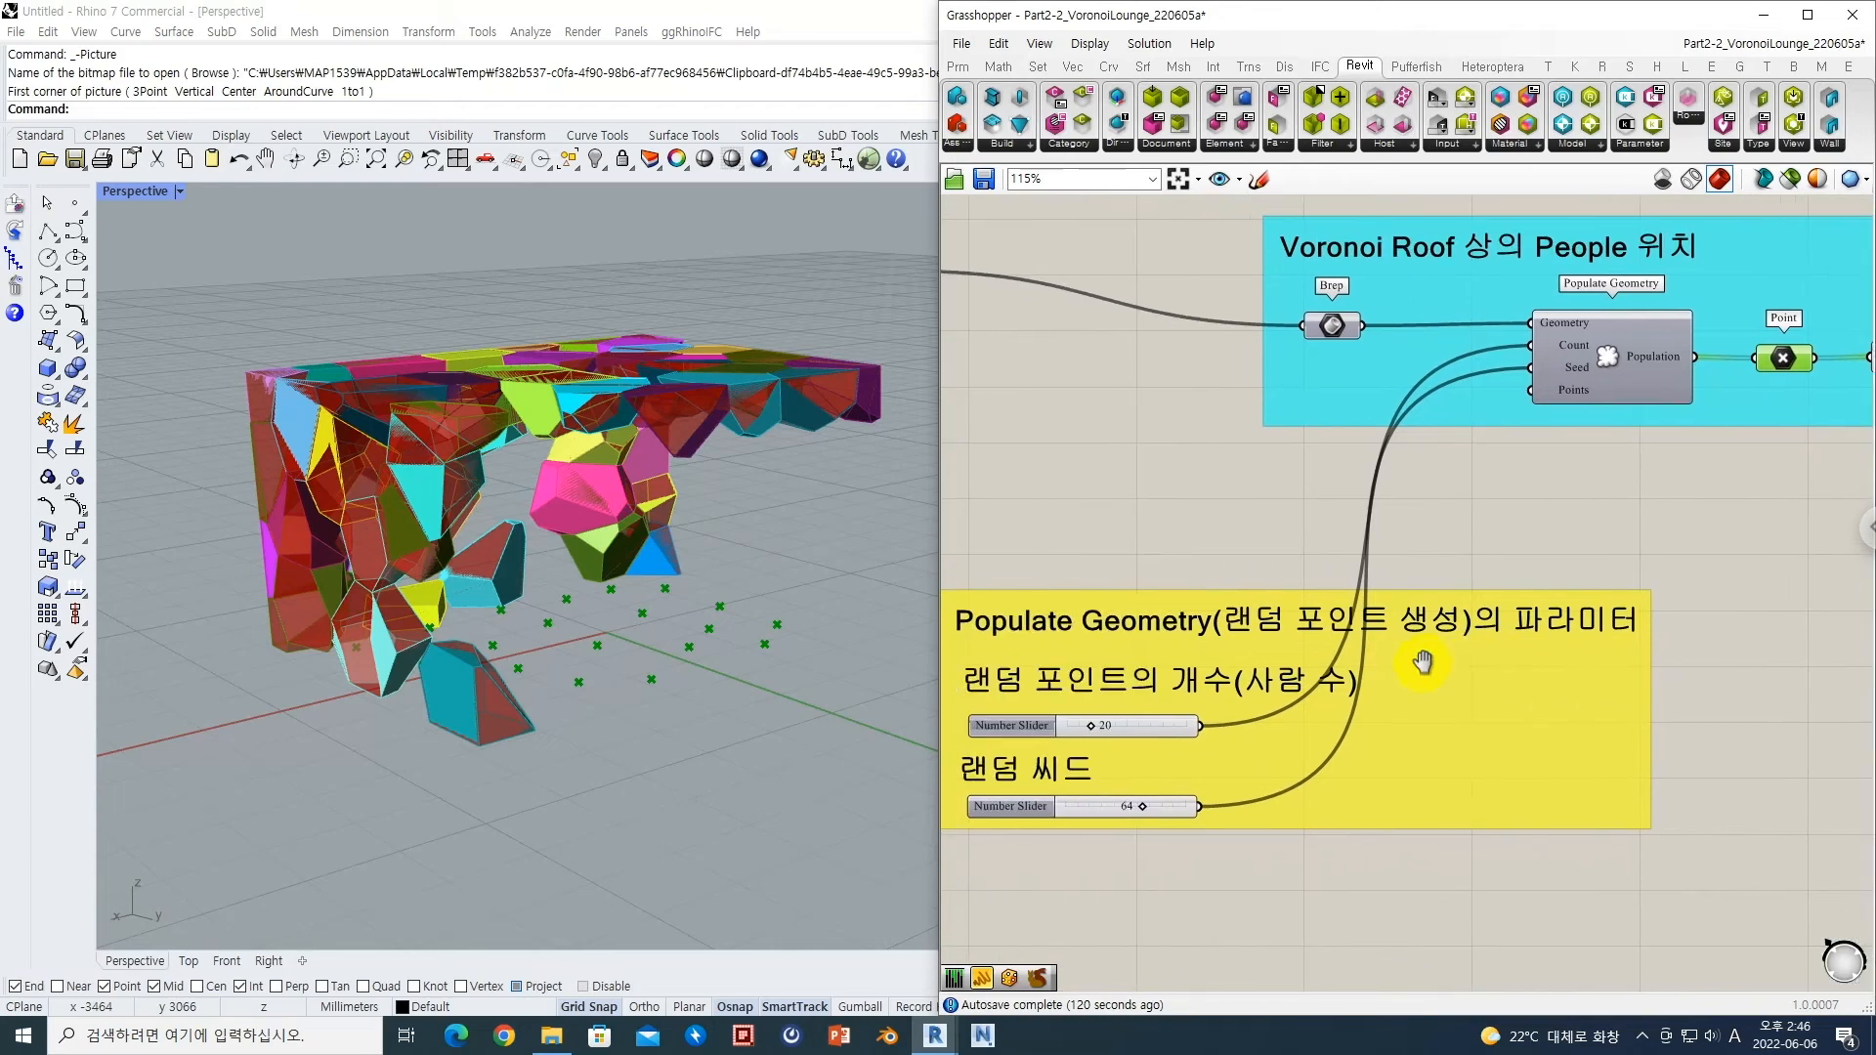
double_click(1104, 728)
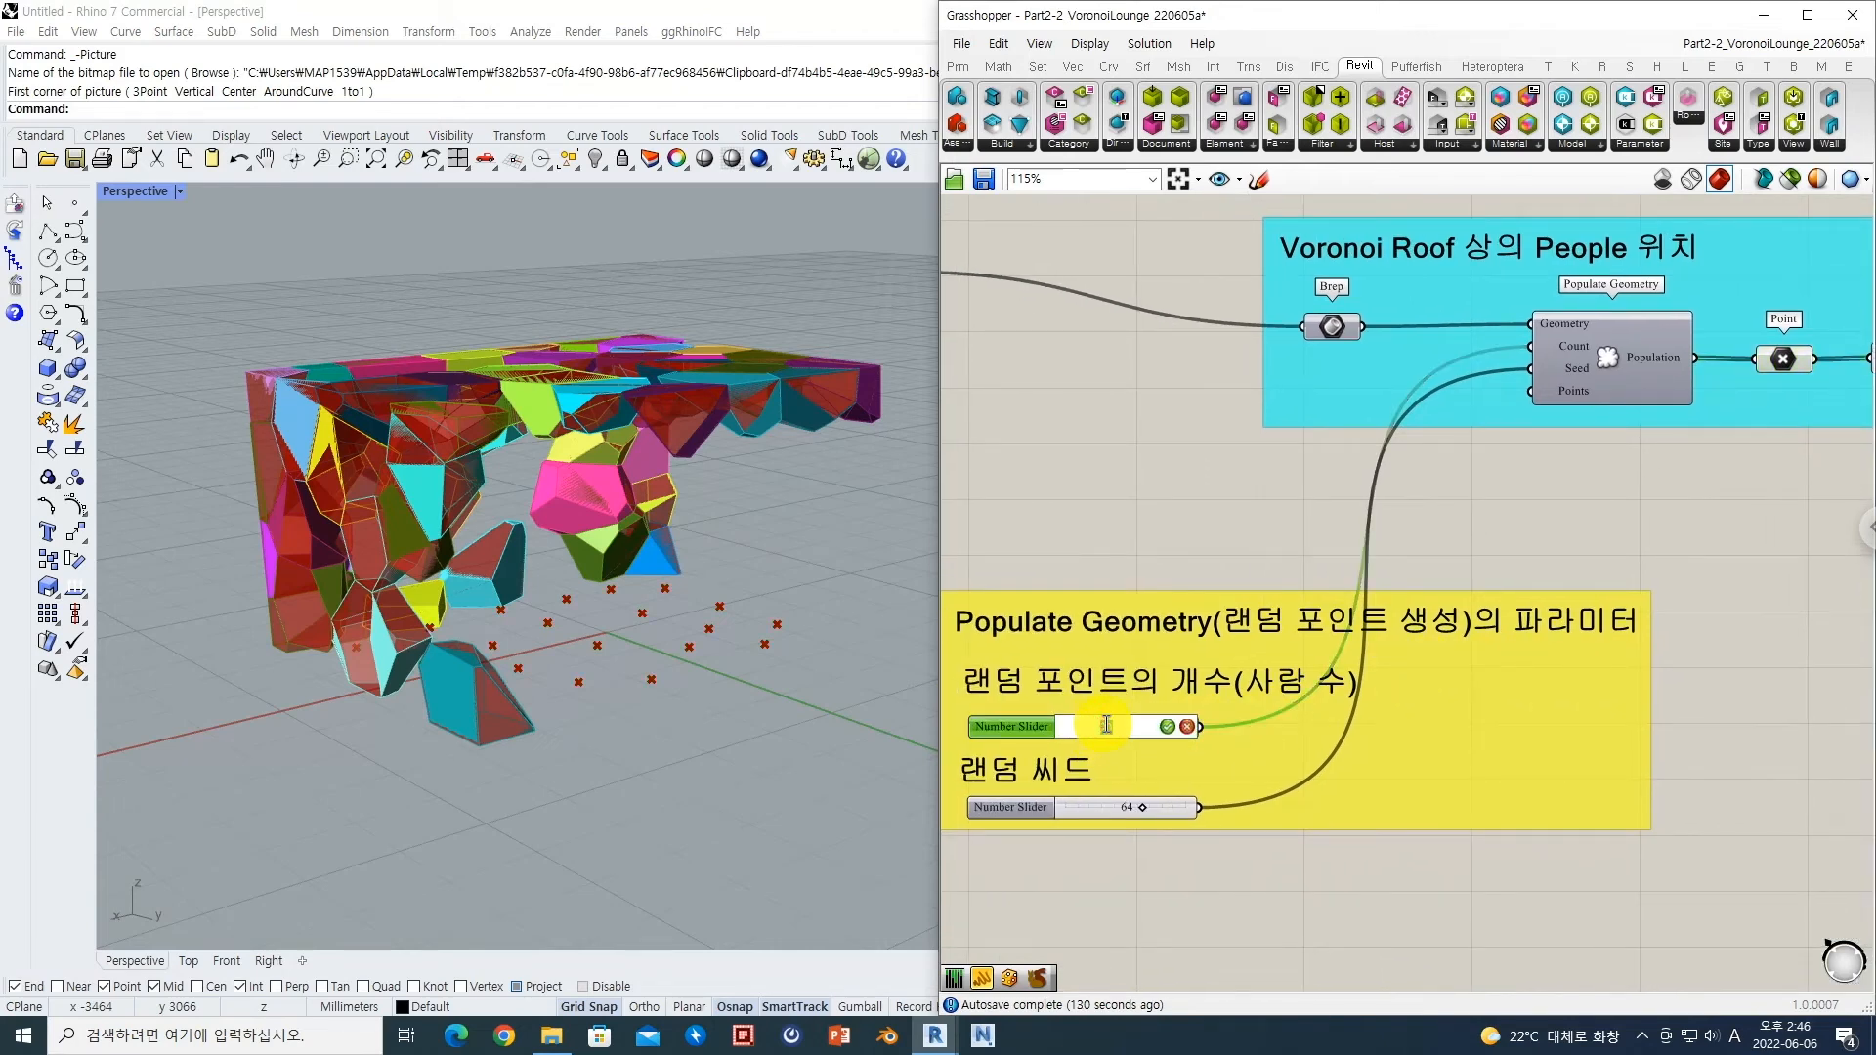
left_click(1168, 726)
left_click(1163, 549)
Step: Turn off the preview of the Point parameter between Populate Geometry and XY Plane
right_click_drag(1436, 559, 1045, 577)
right_click(1316, 410)
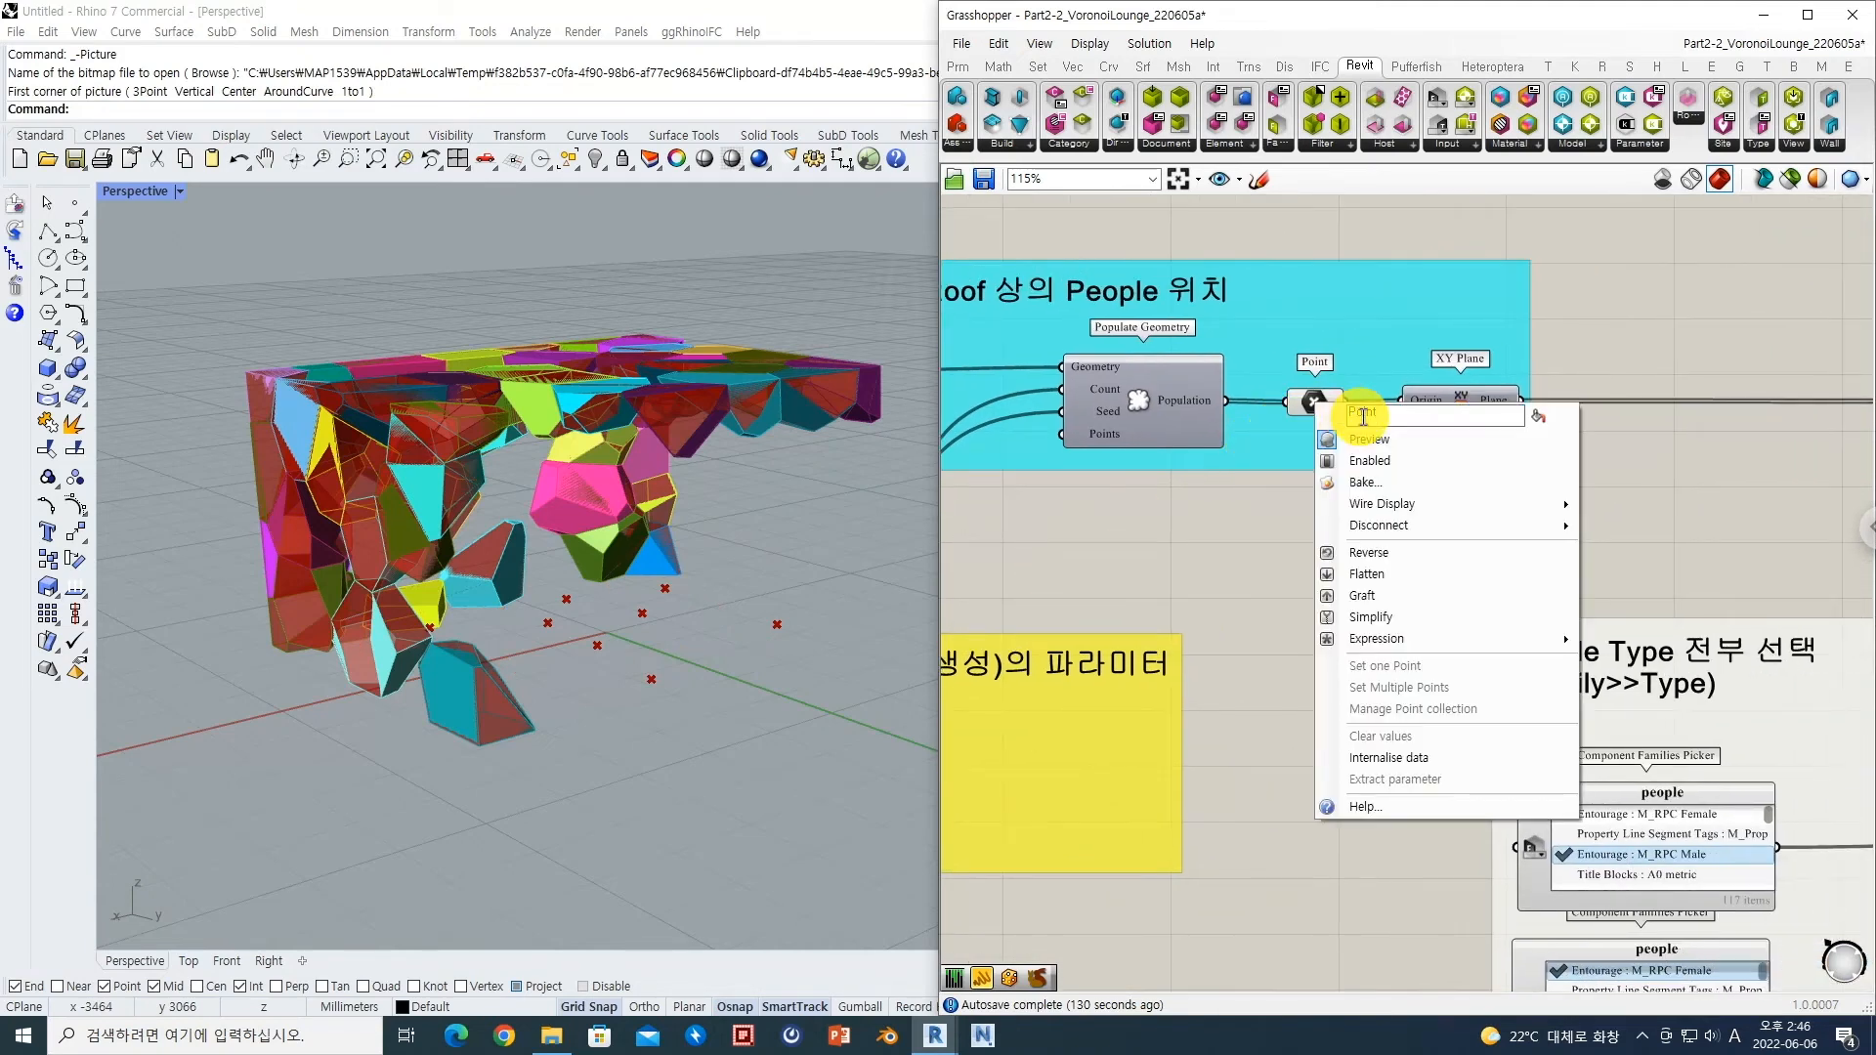
left_click(1376, 443)
right_click_drag(1278, 395, 1214, 412)
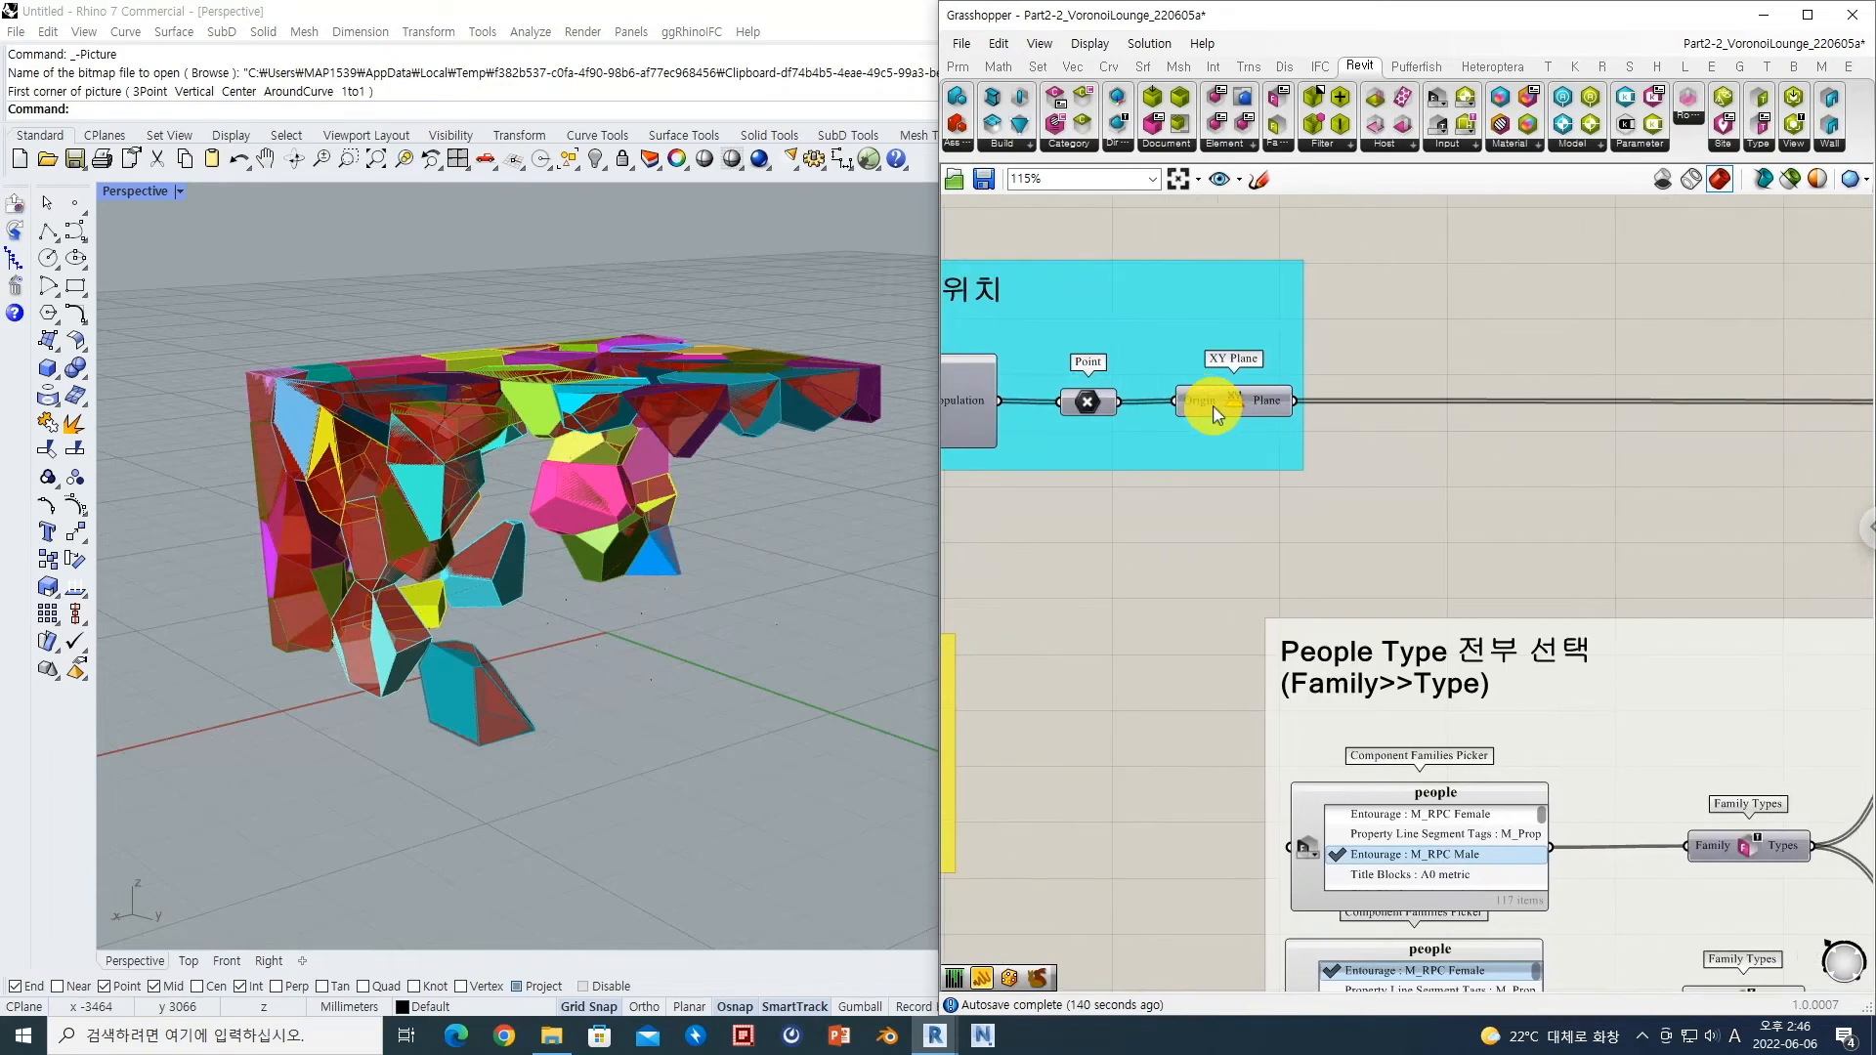
Step: Examine the M_RPC Male and M_RPC Female family pickers and the Longest List matching people types with planes
scroll(1214, 415, "down", 3)
right_click_drag(1373, 481, 1207, 464)
scroll(1208, 472, "up", 3)
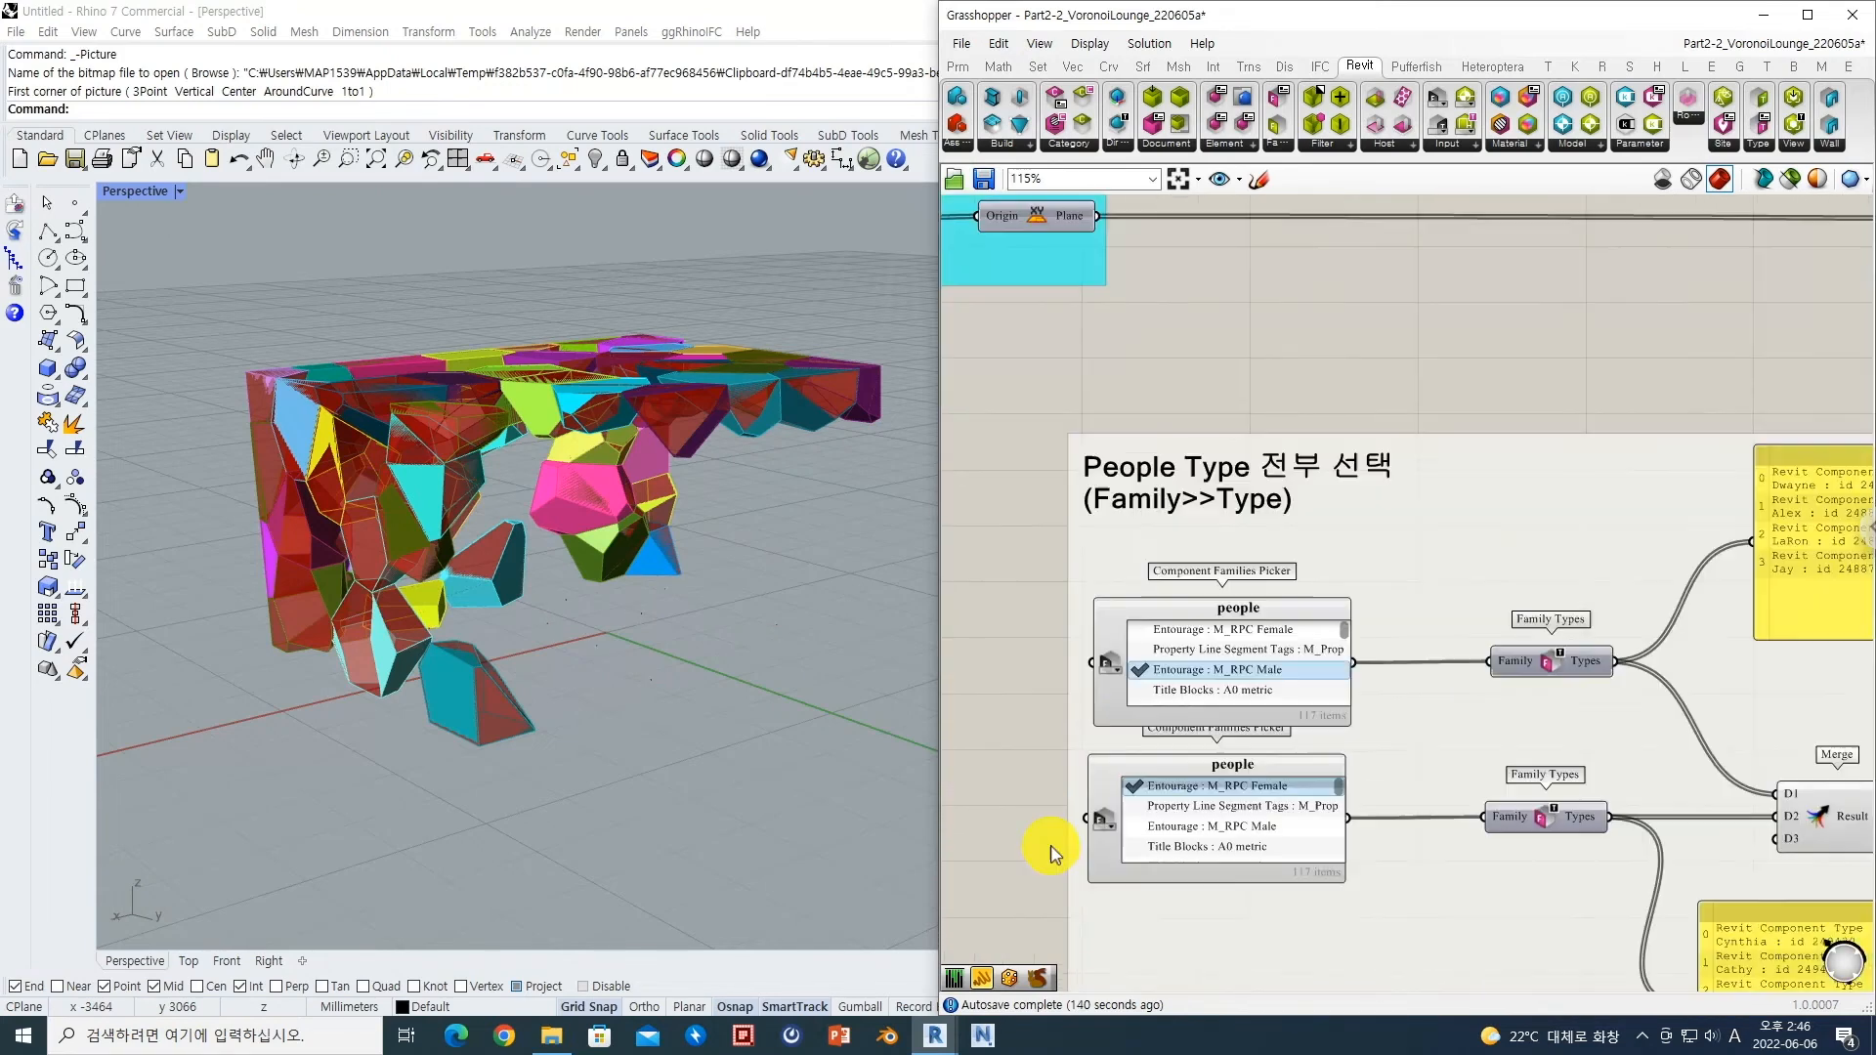
scroll(1157, 694, "down", 4)
right_click_drag(1512, 652, 1185, 680)
right_click_drag(1462, 557, 1290, 592)
scroll(1412, 563, "up", 2)
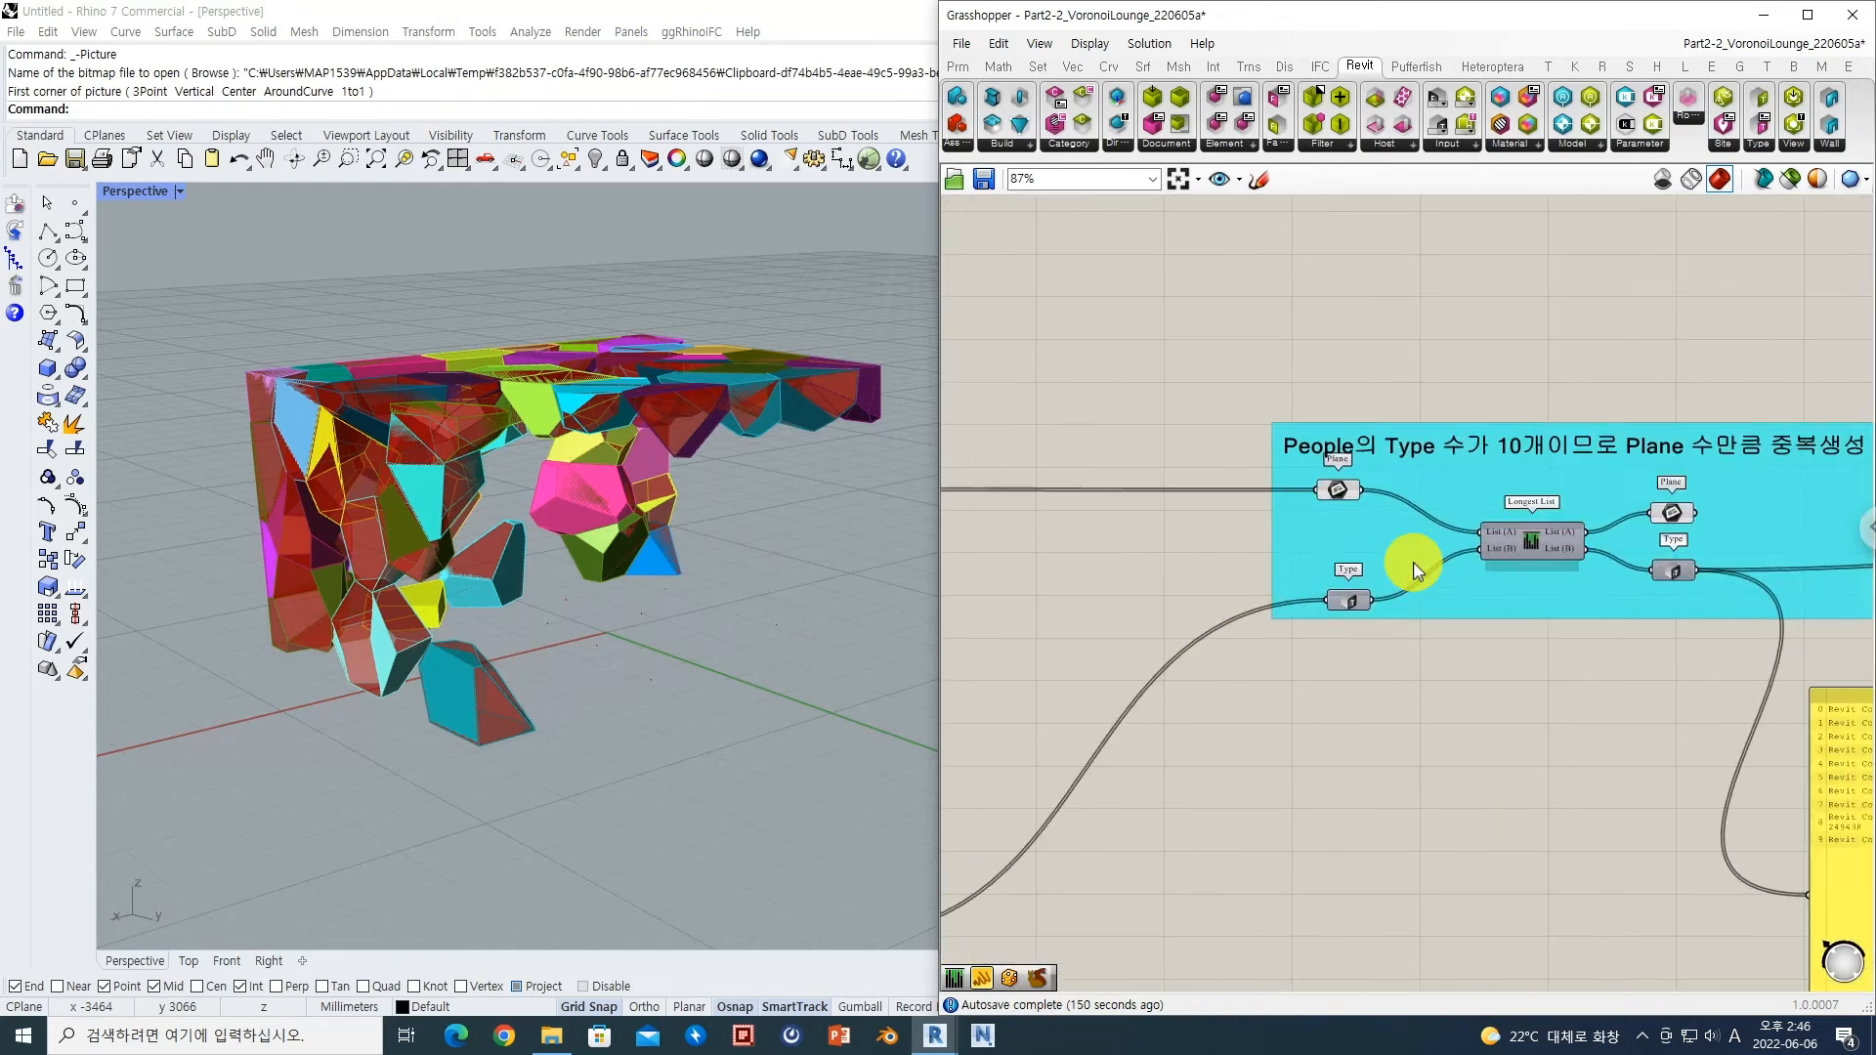
scroll(1412, 563, "down", 1)
right_click_drag(1556, 511, 1293, 515)
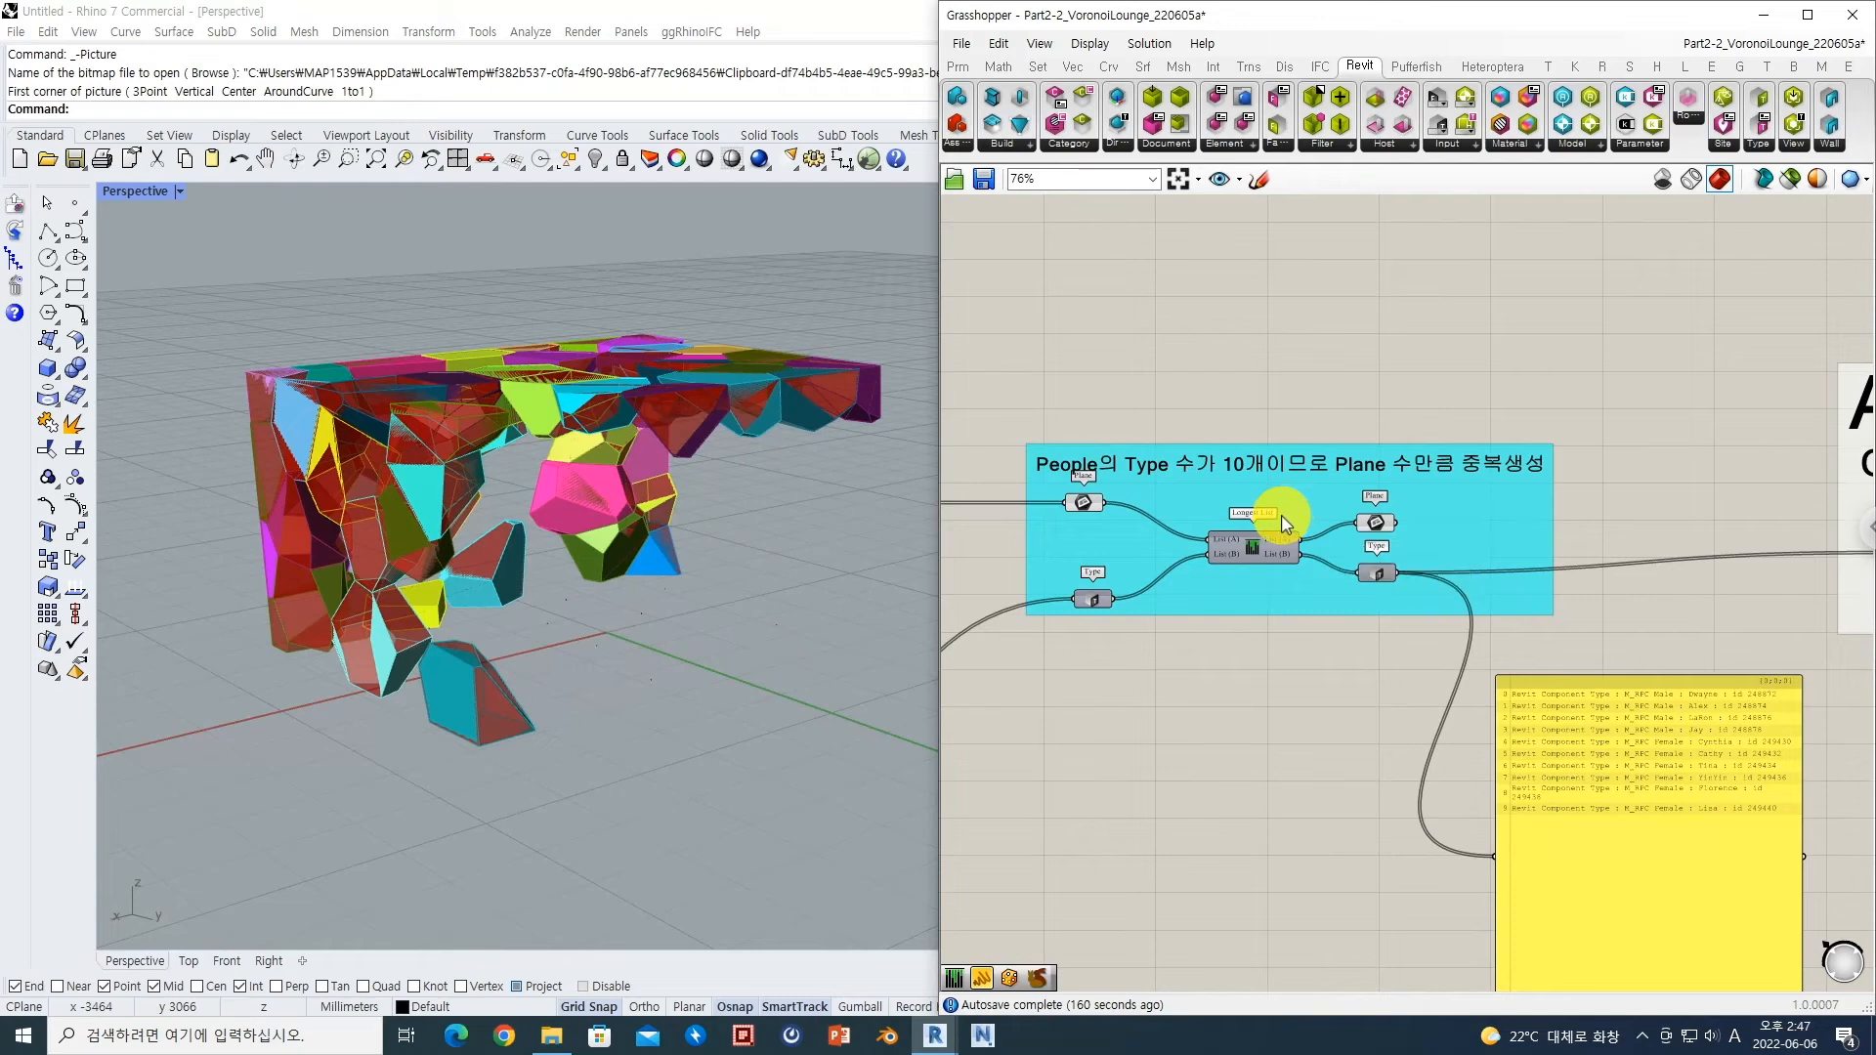
Step: Connect the Longest List's Plane parameter to the Plane parameter feeding the Location input of Add Component (Location)
right_click_drag(1340, 638, 1241, 636)
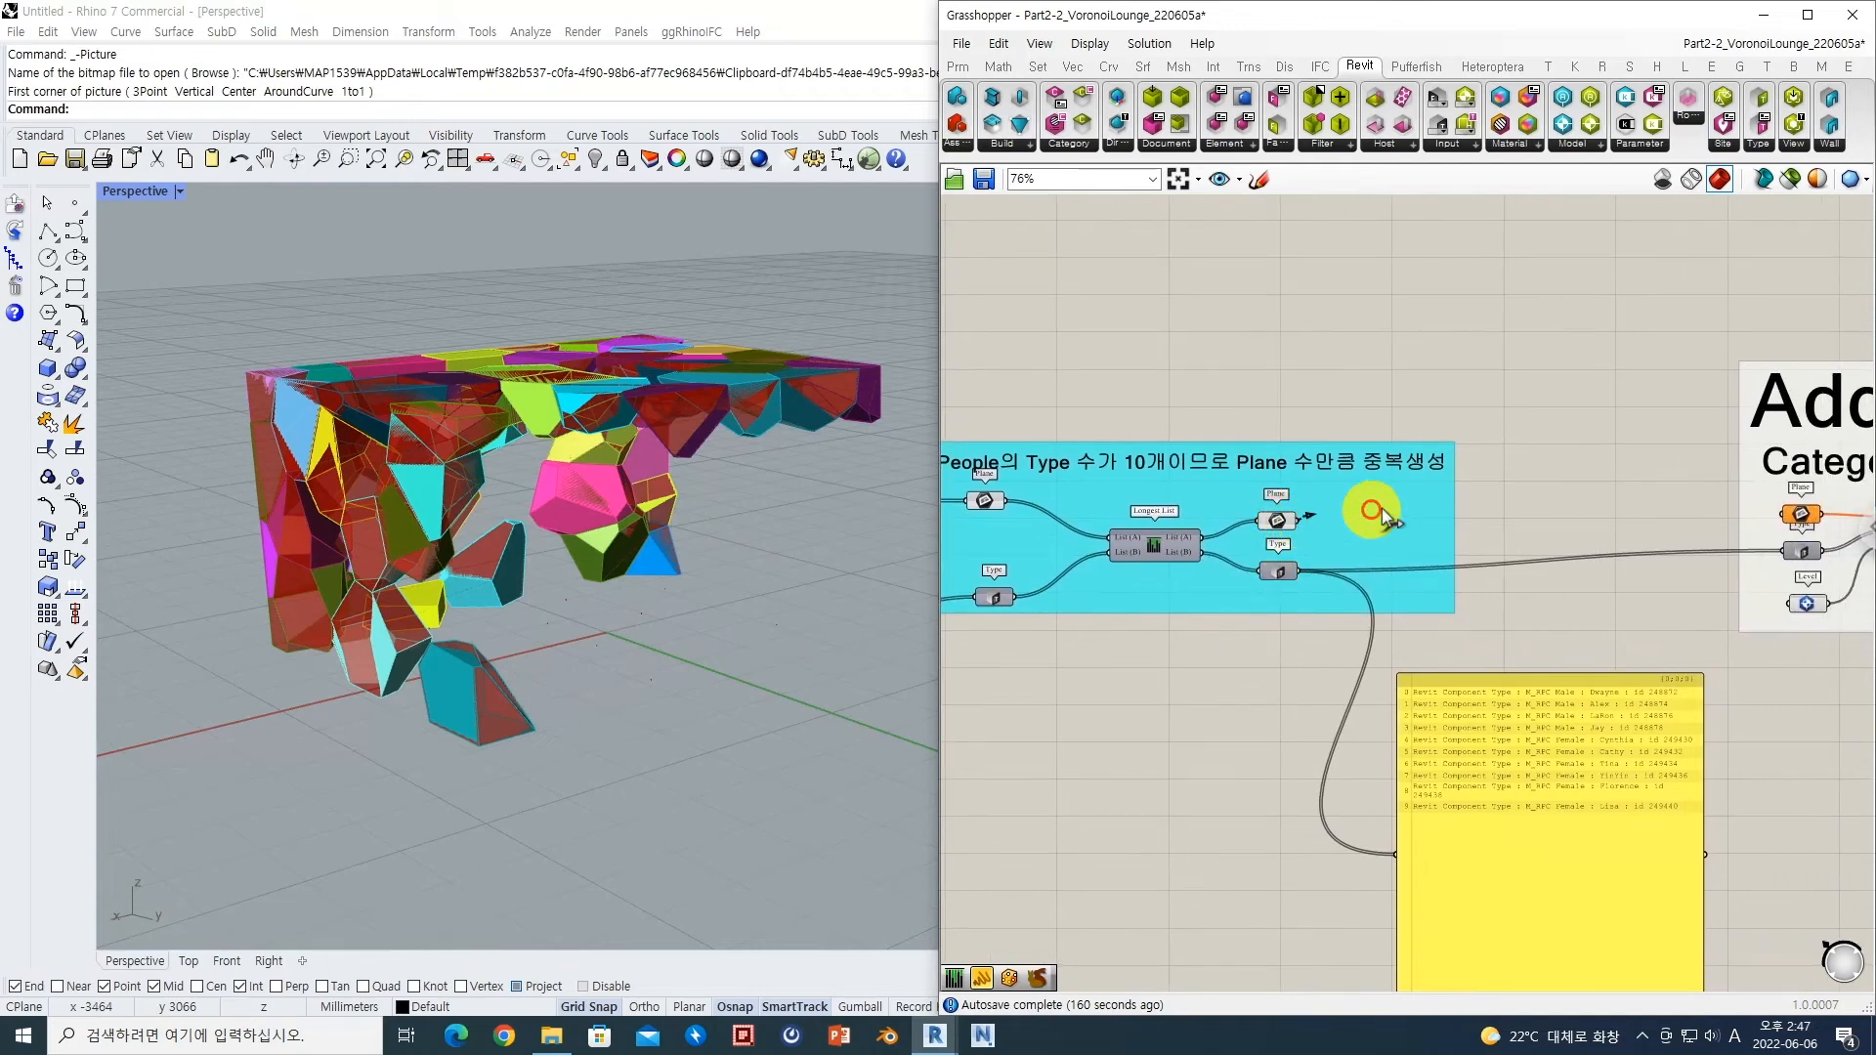
left_click_drag(1702, 496, 1792, 519)
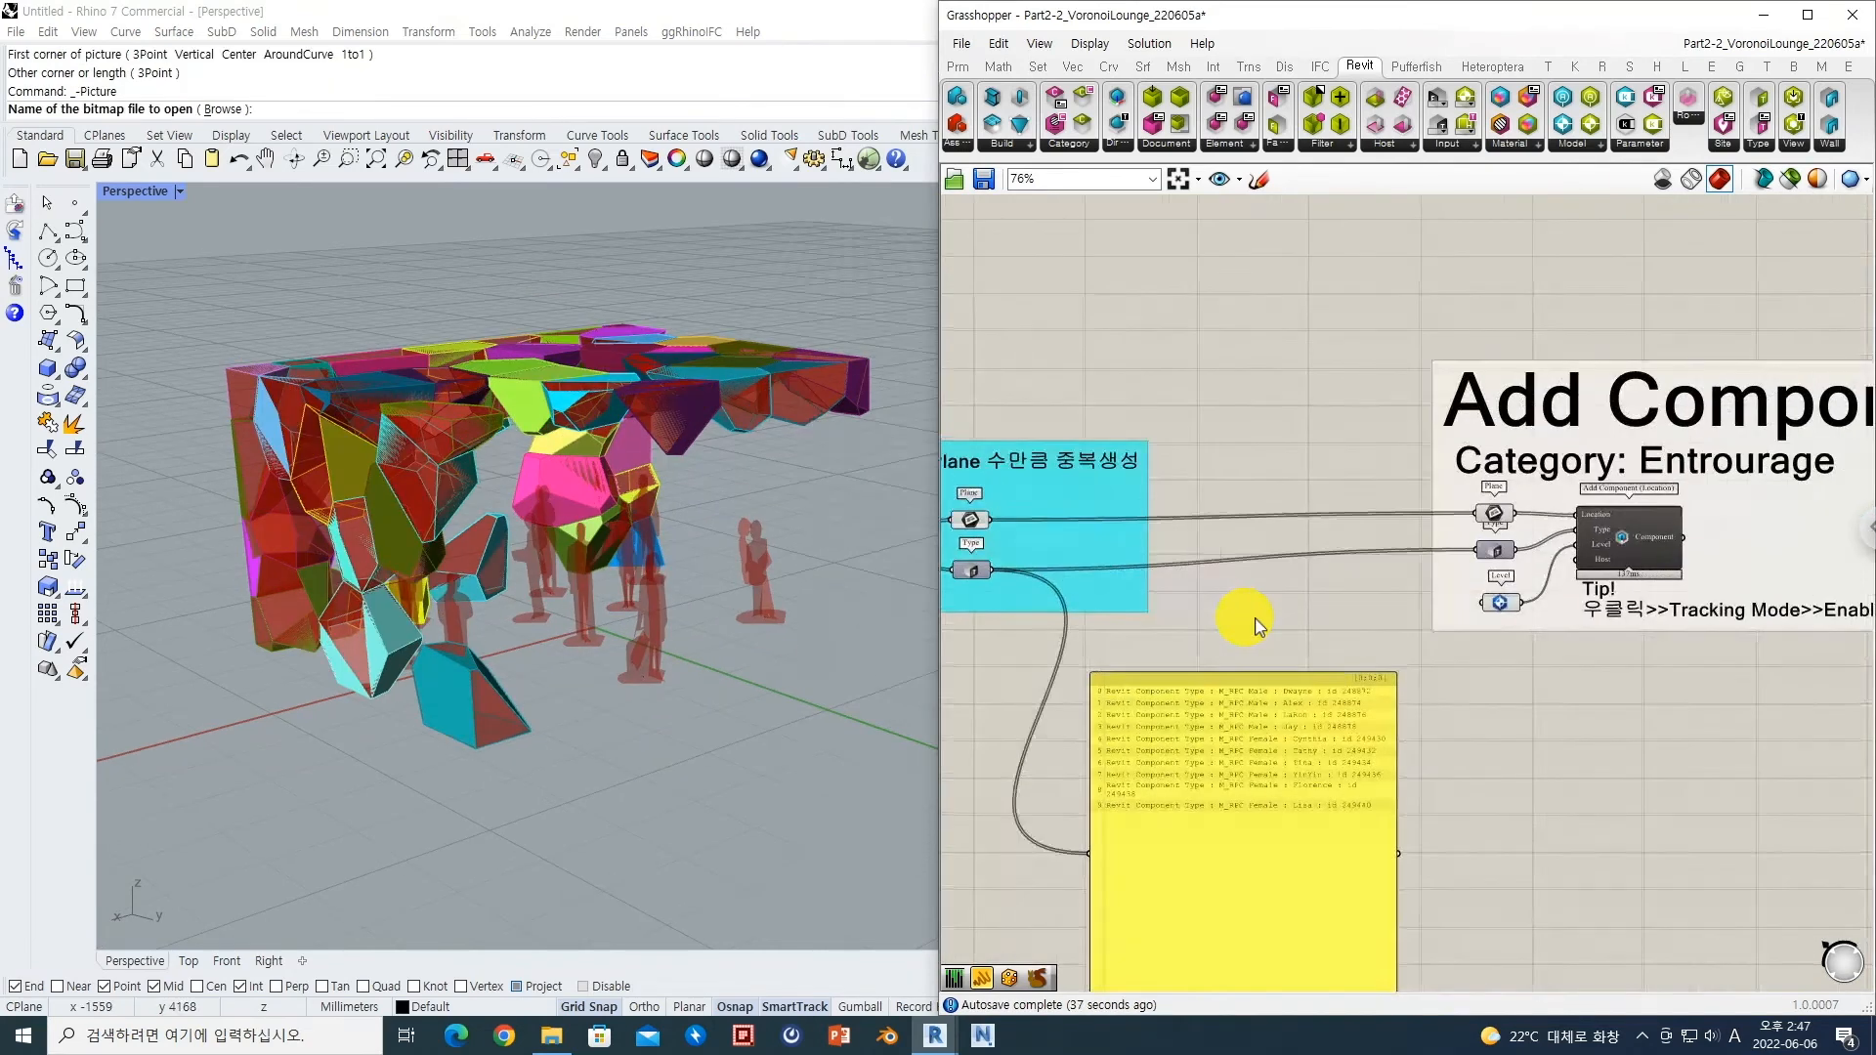
scroll(1444, 662, "down", 3)
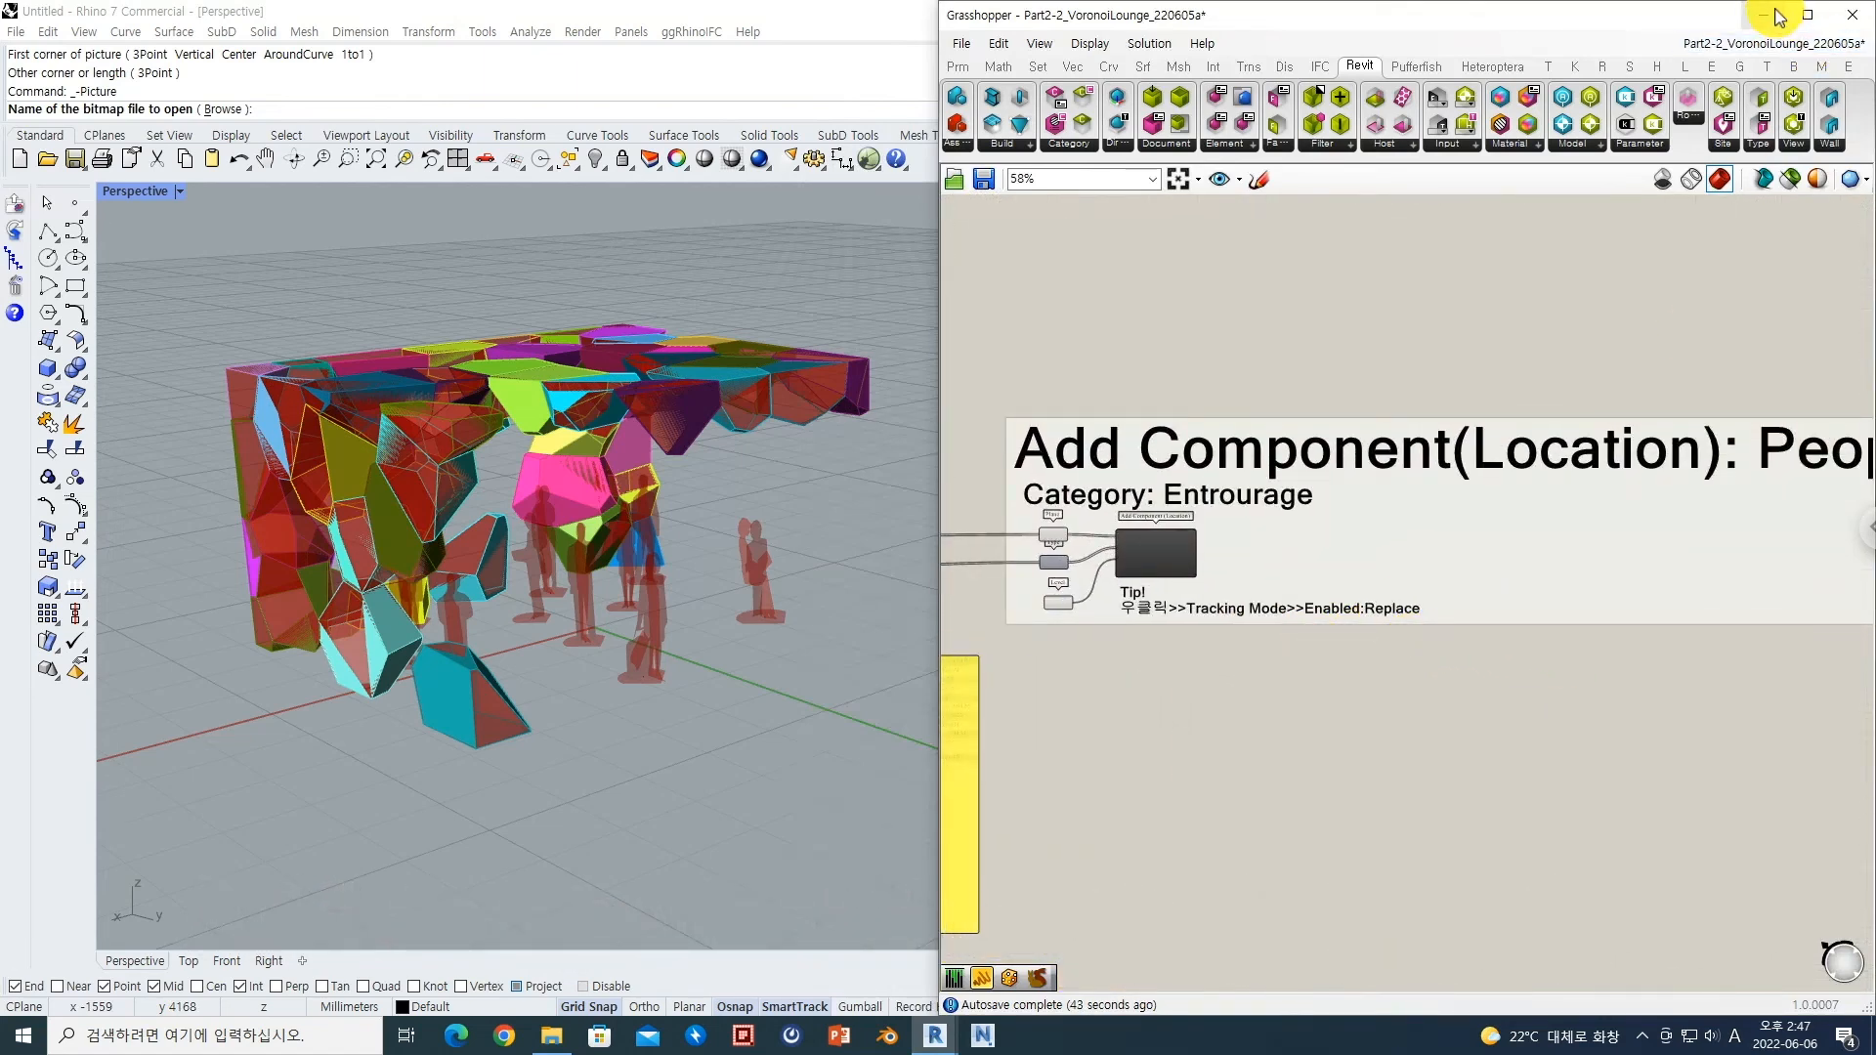
Step: Return to Revit and set the 3D View_Lounge visual style to Realistic
left_click(1763, 15)
left_click(1765, 12)
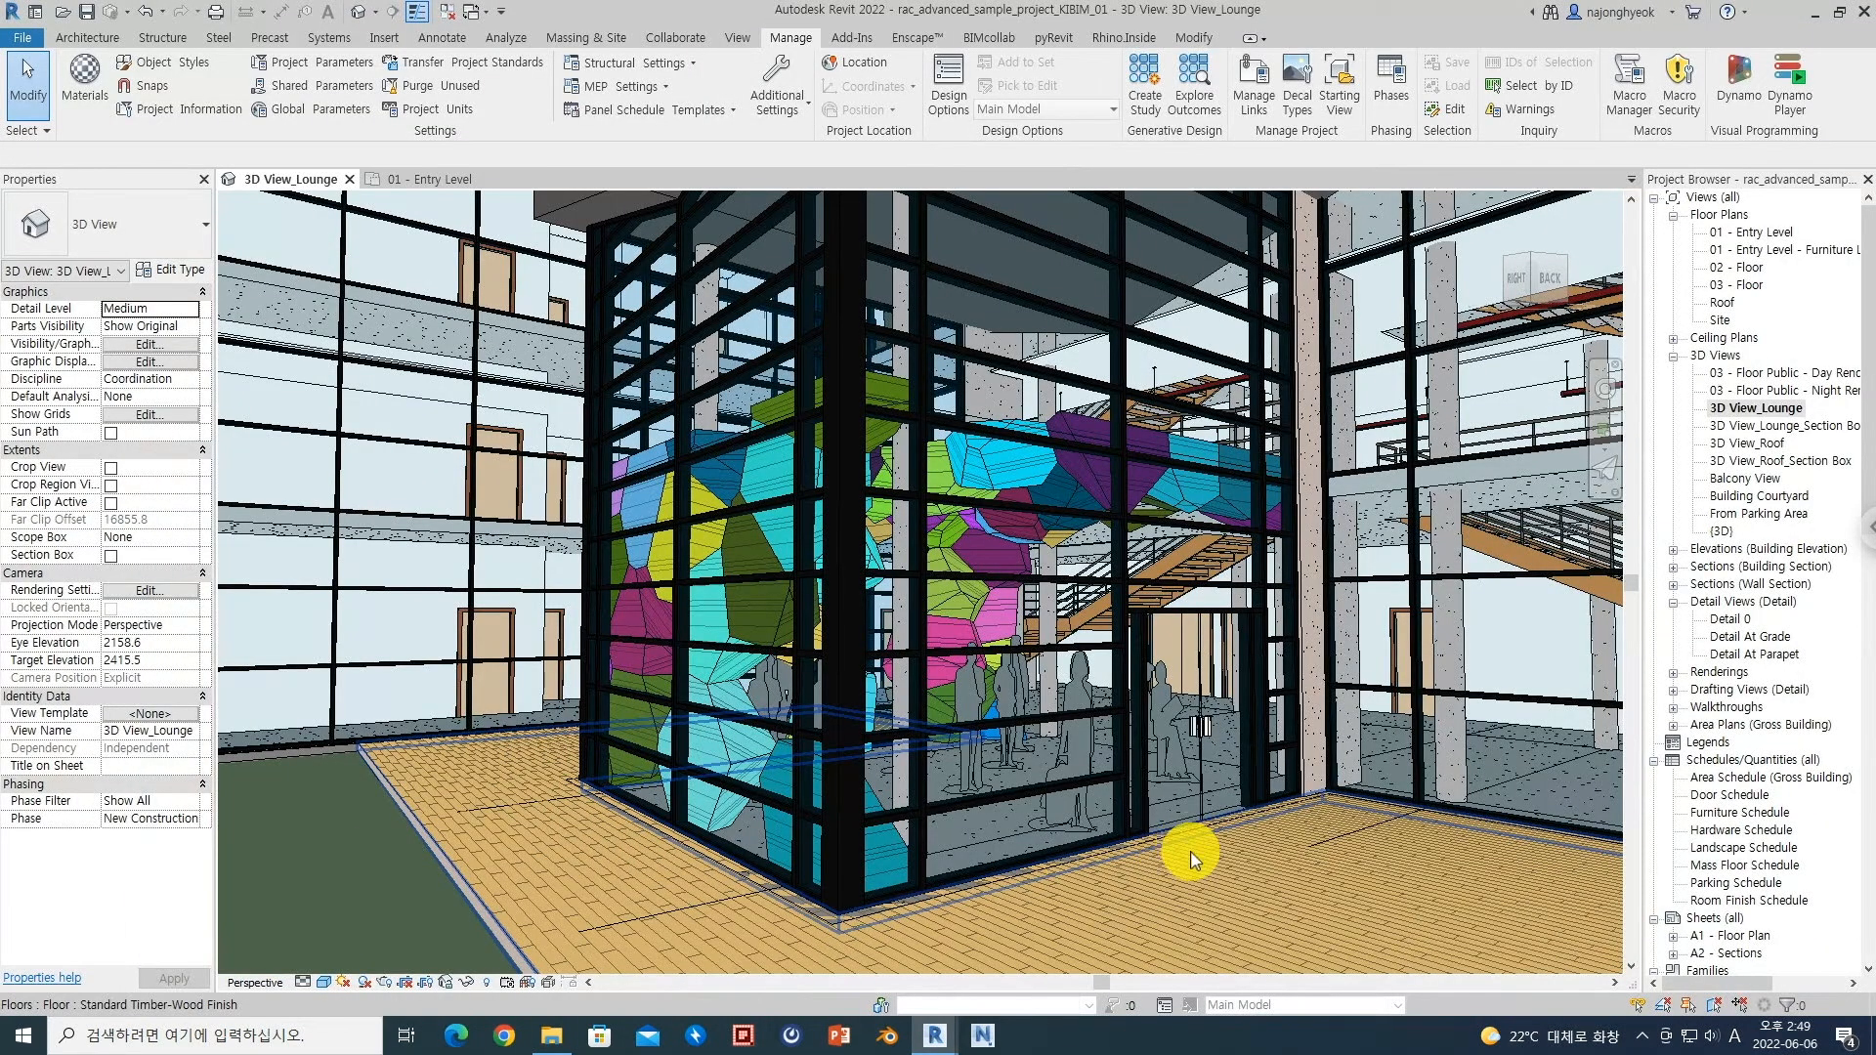
left_click(323, 982)
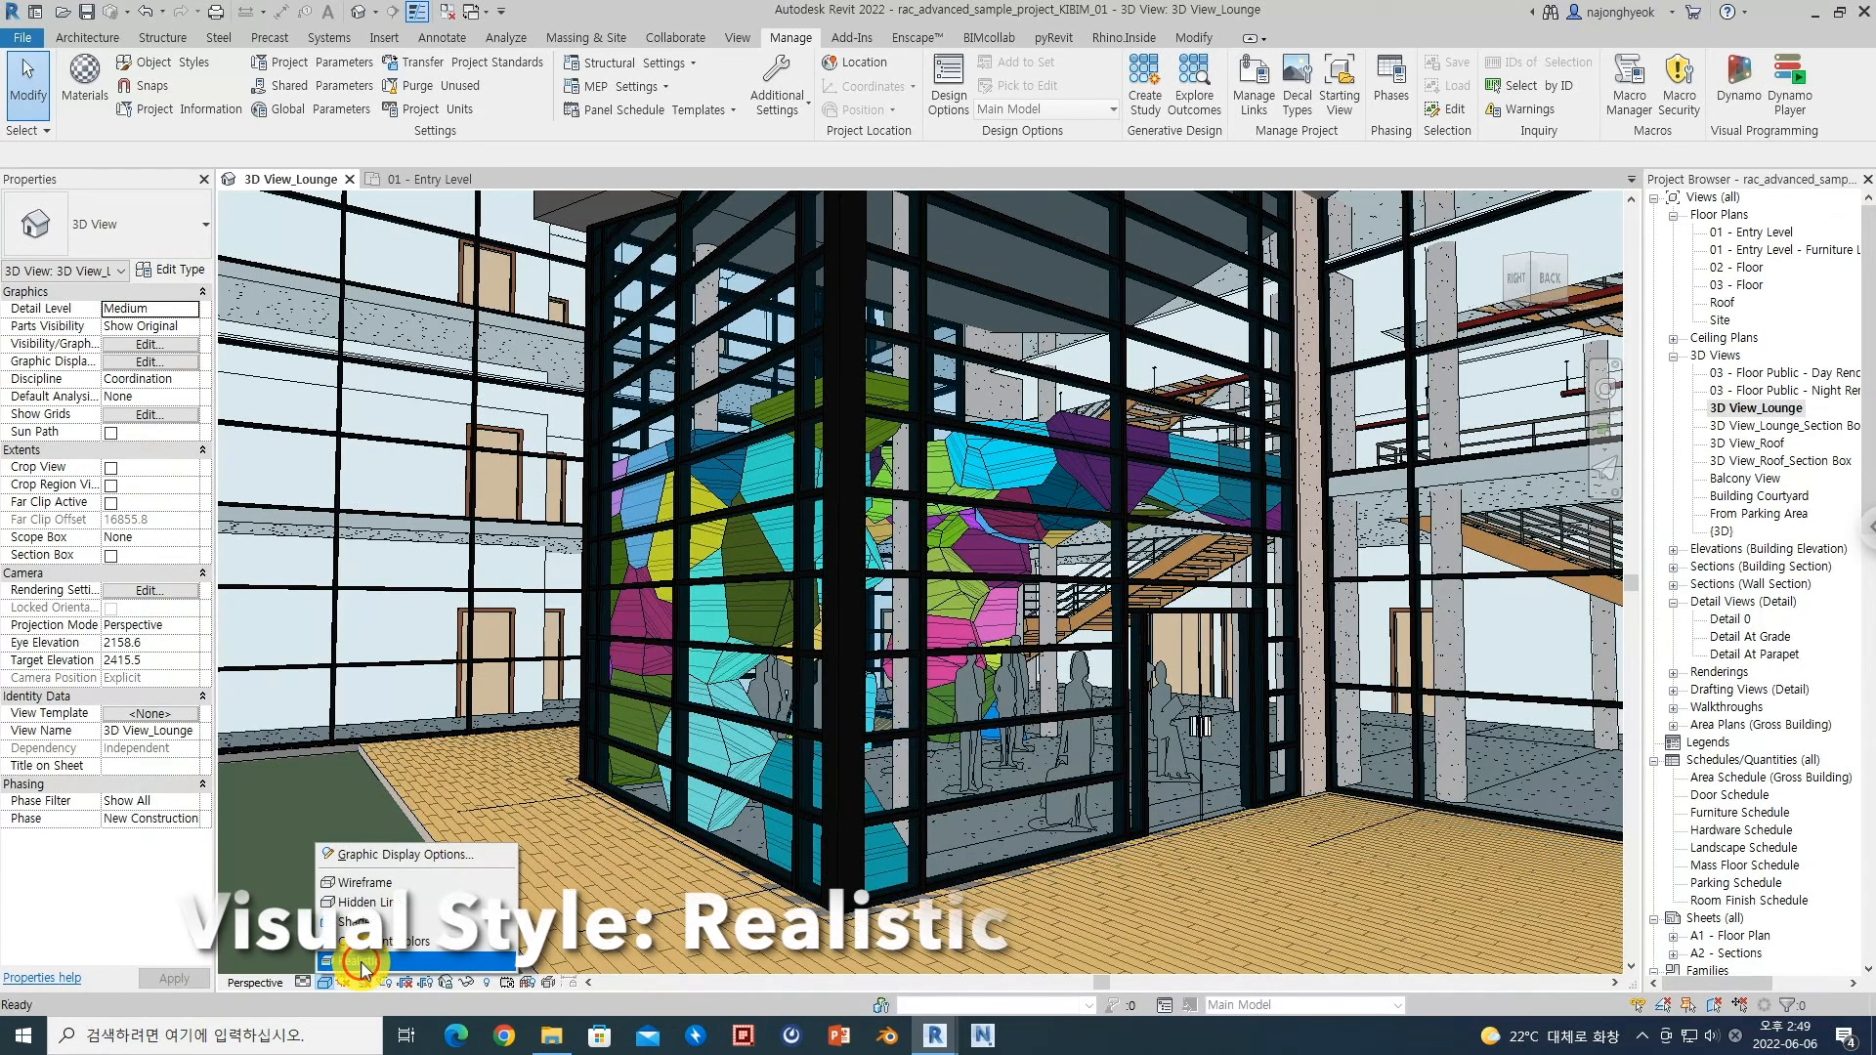
left_click(358, 960)
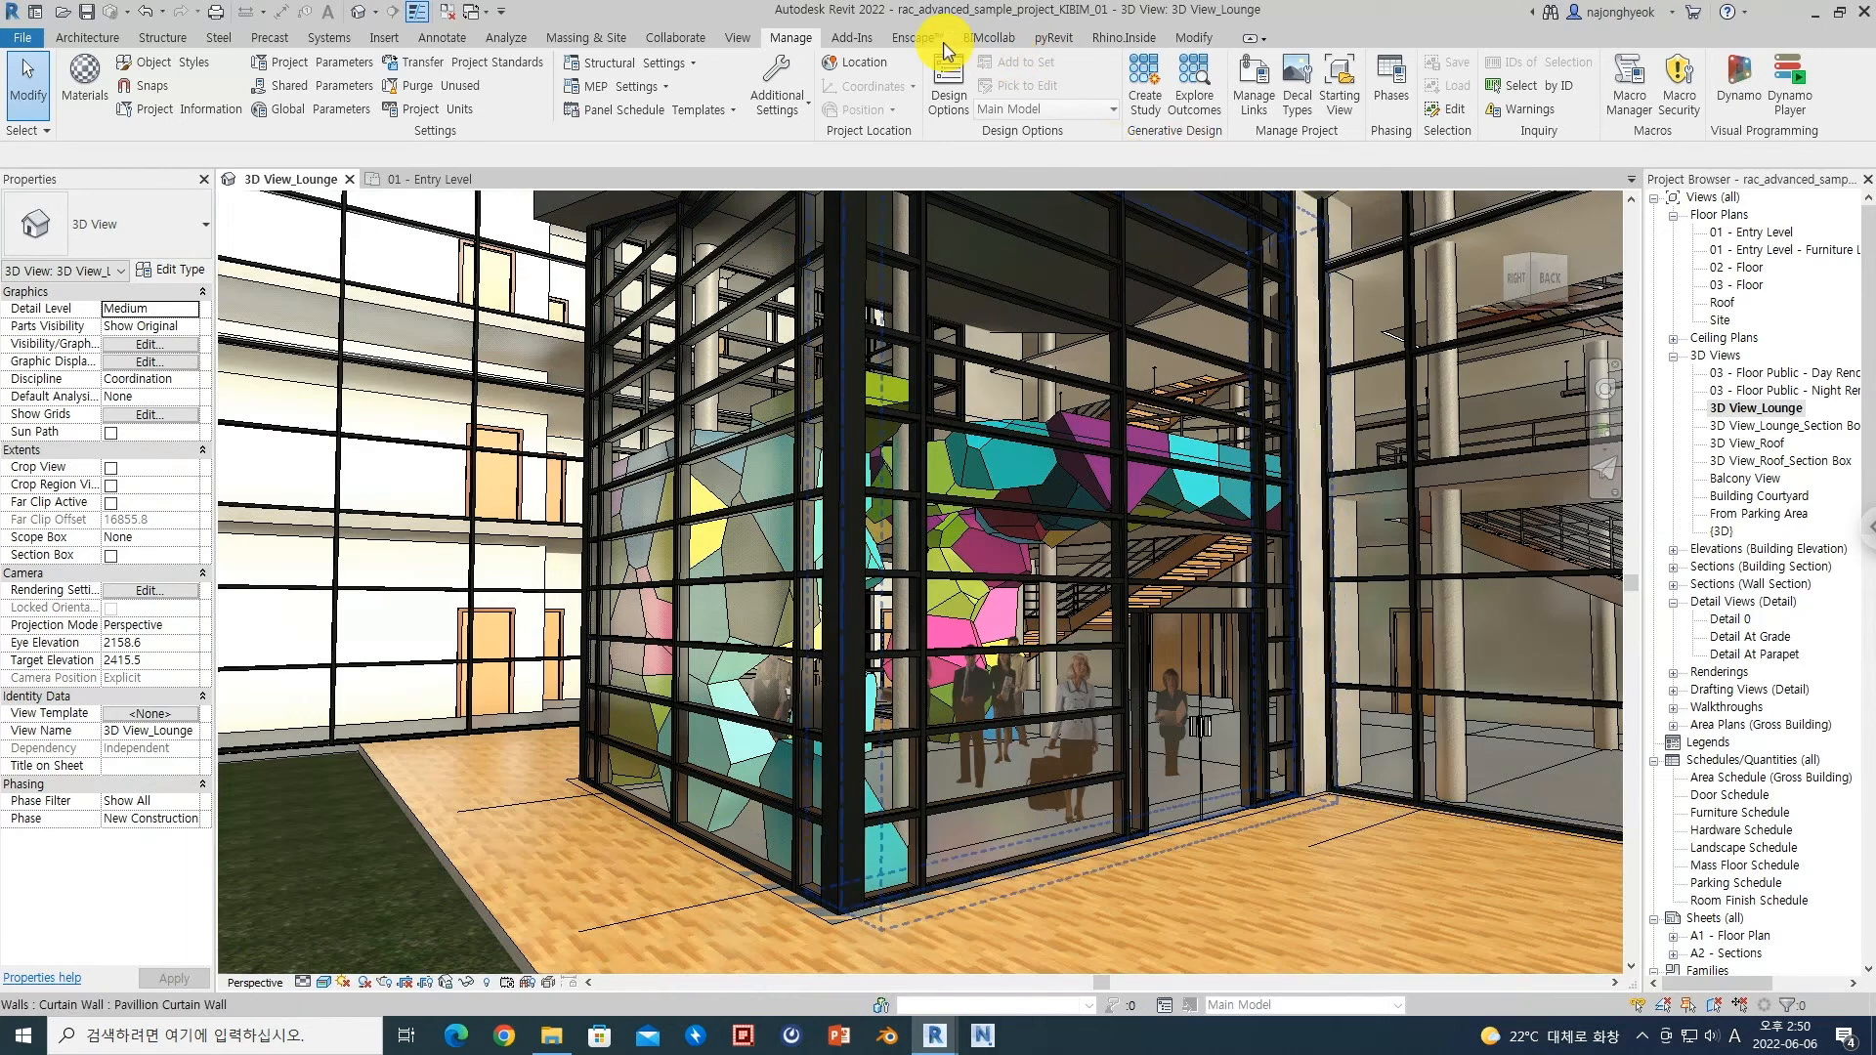
Step: Start the Enscape live rendering of 3D View_Lounge and inspect the Voronoi lounge and people
left_click(917, 38)
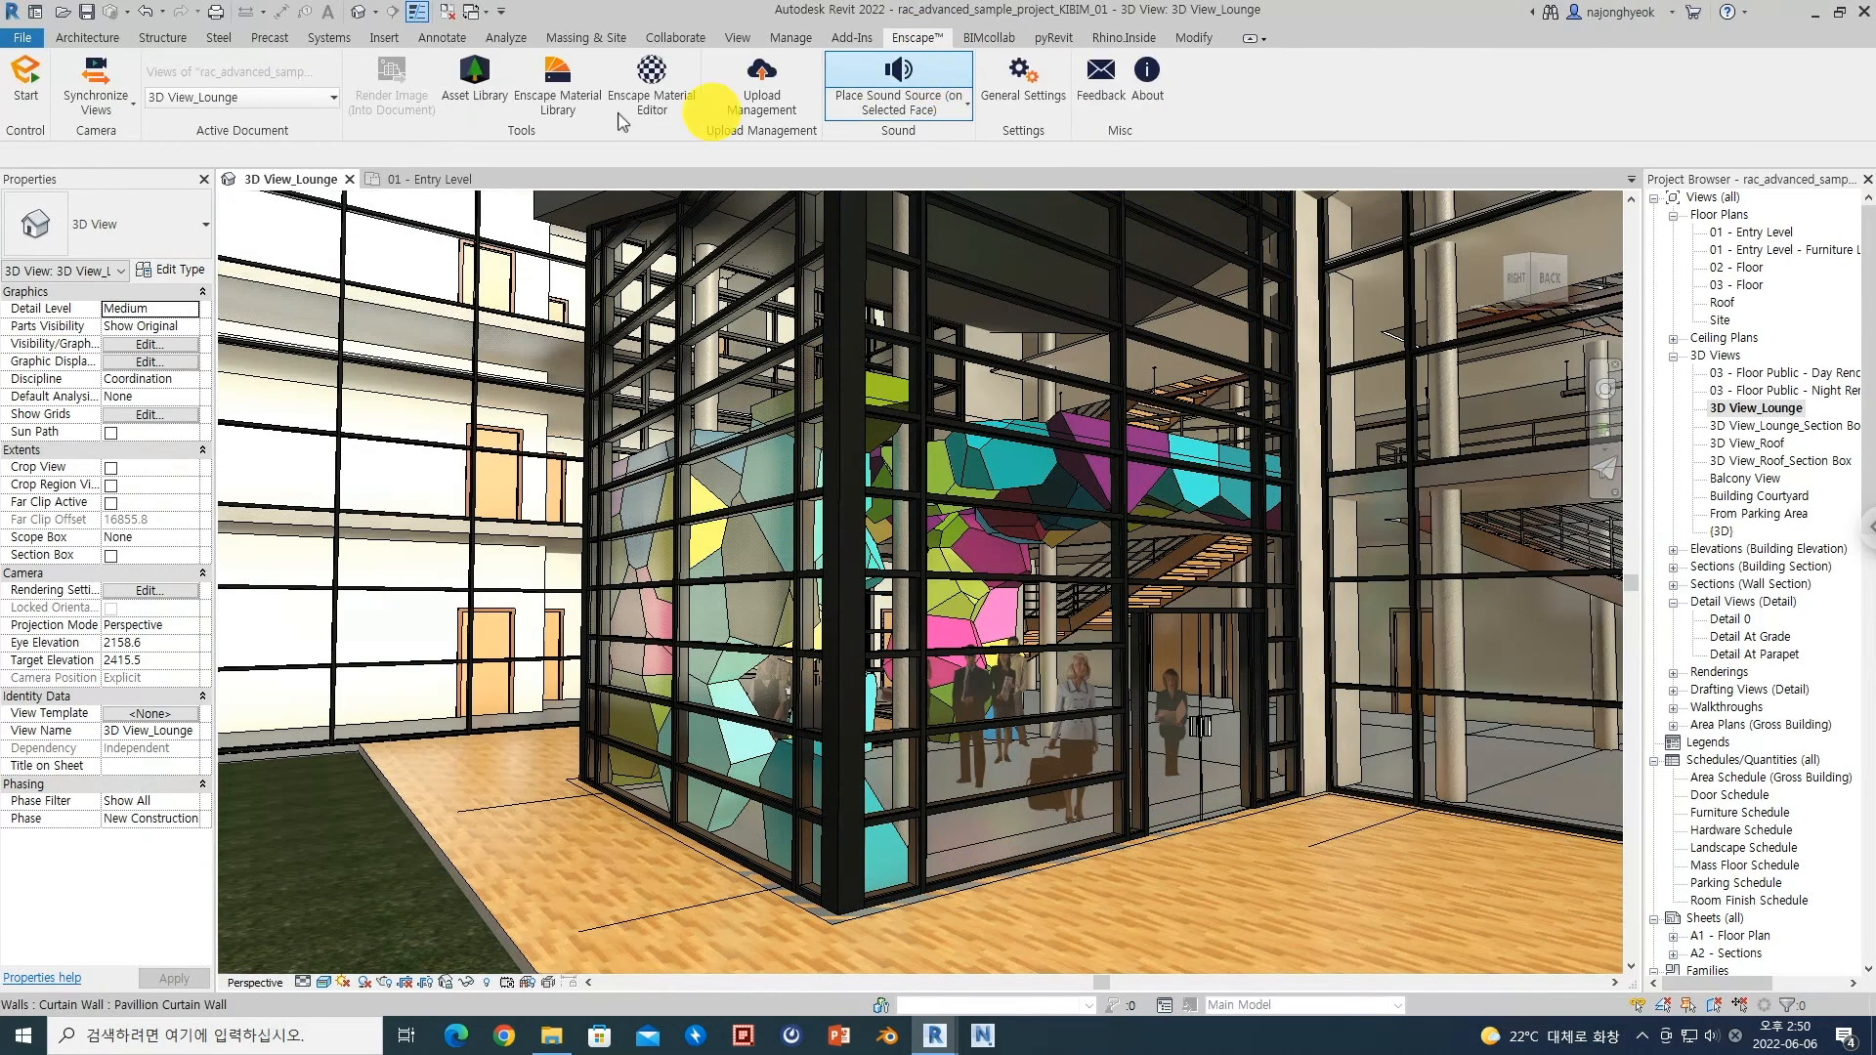
left_click(25, 80)
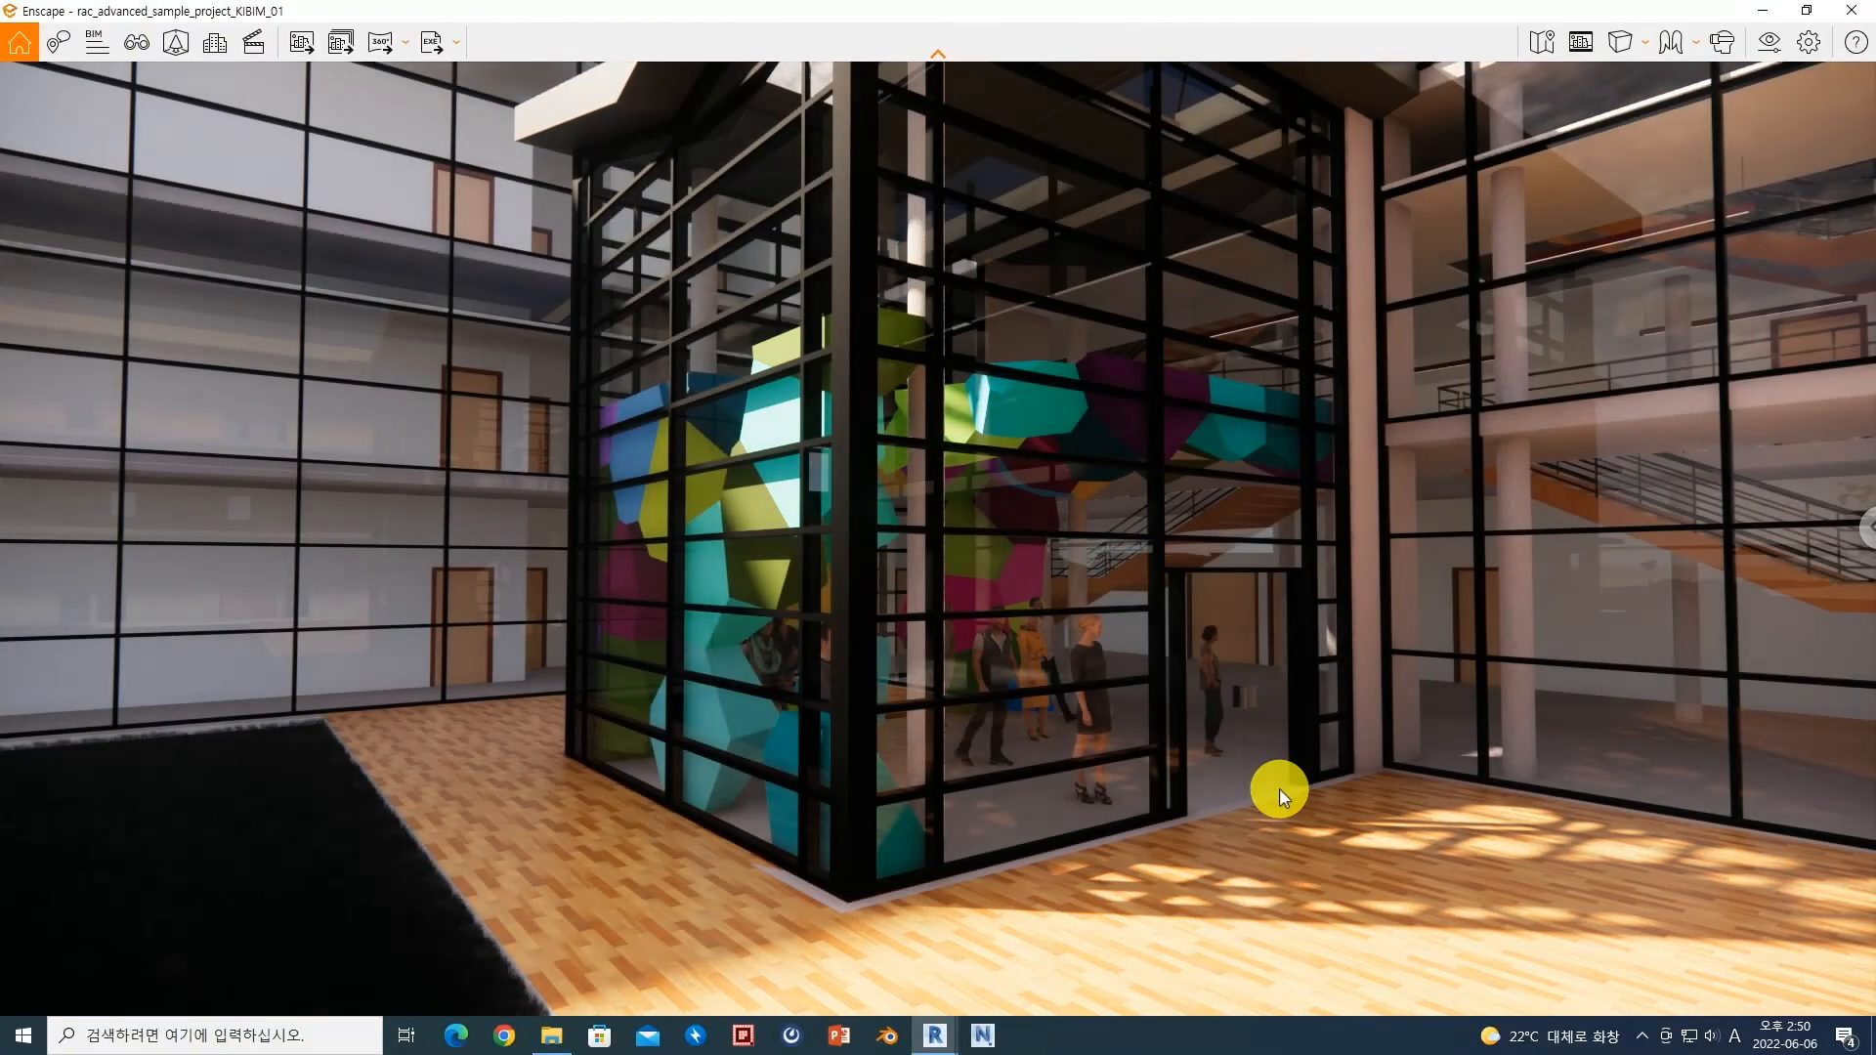
scroll(1281, 792, "up", 1)
scroll(1286, 856, "up", 2)
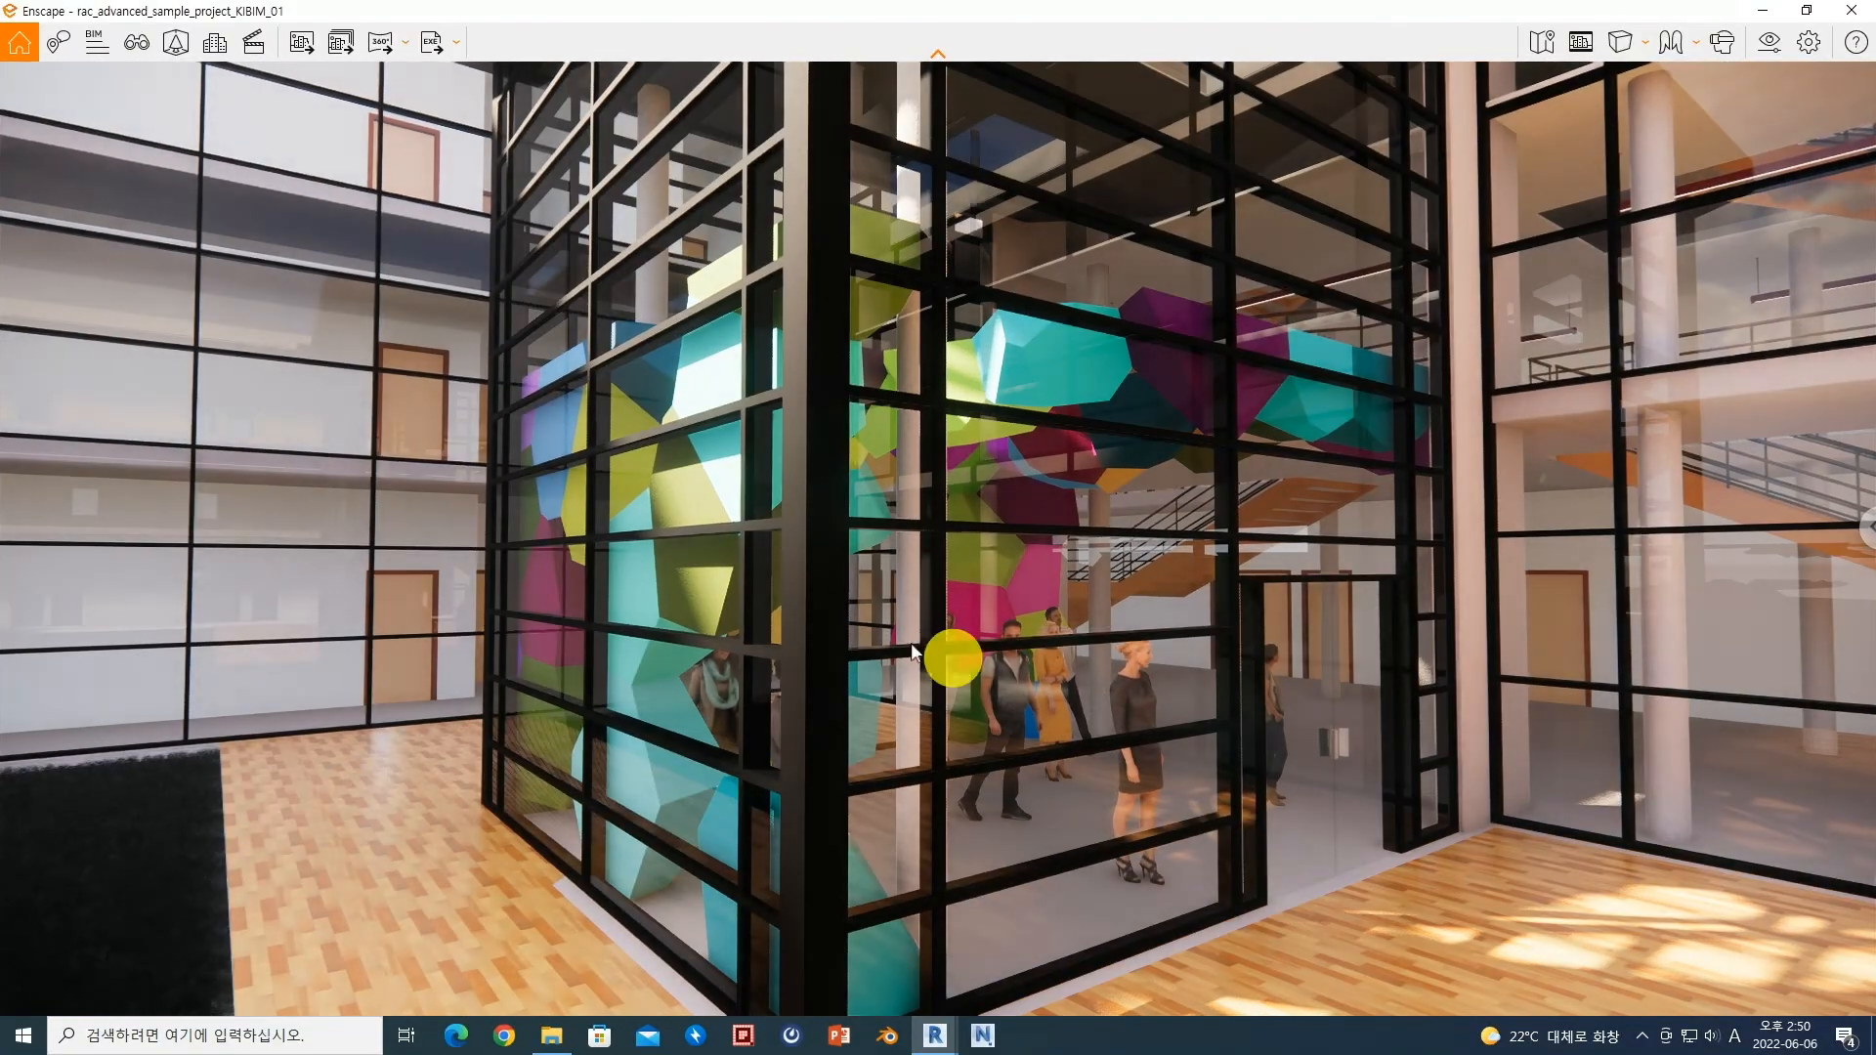
scroll(1017, 689, "down", 2)
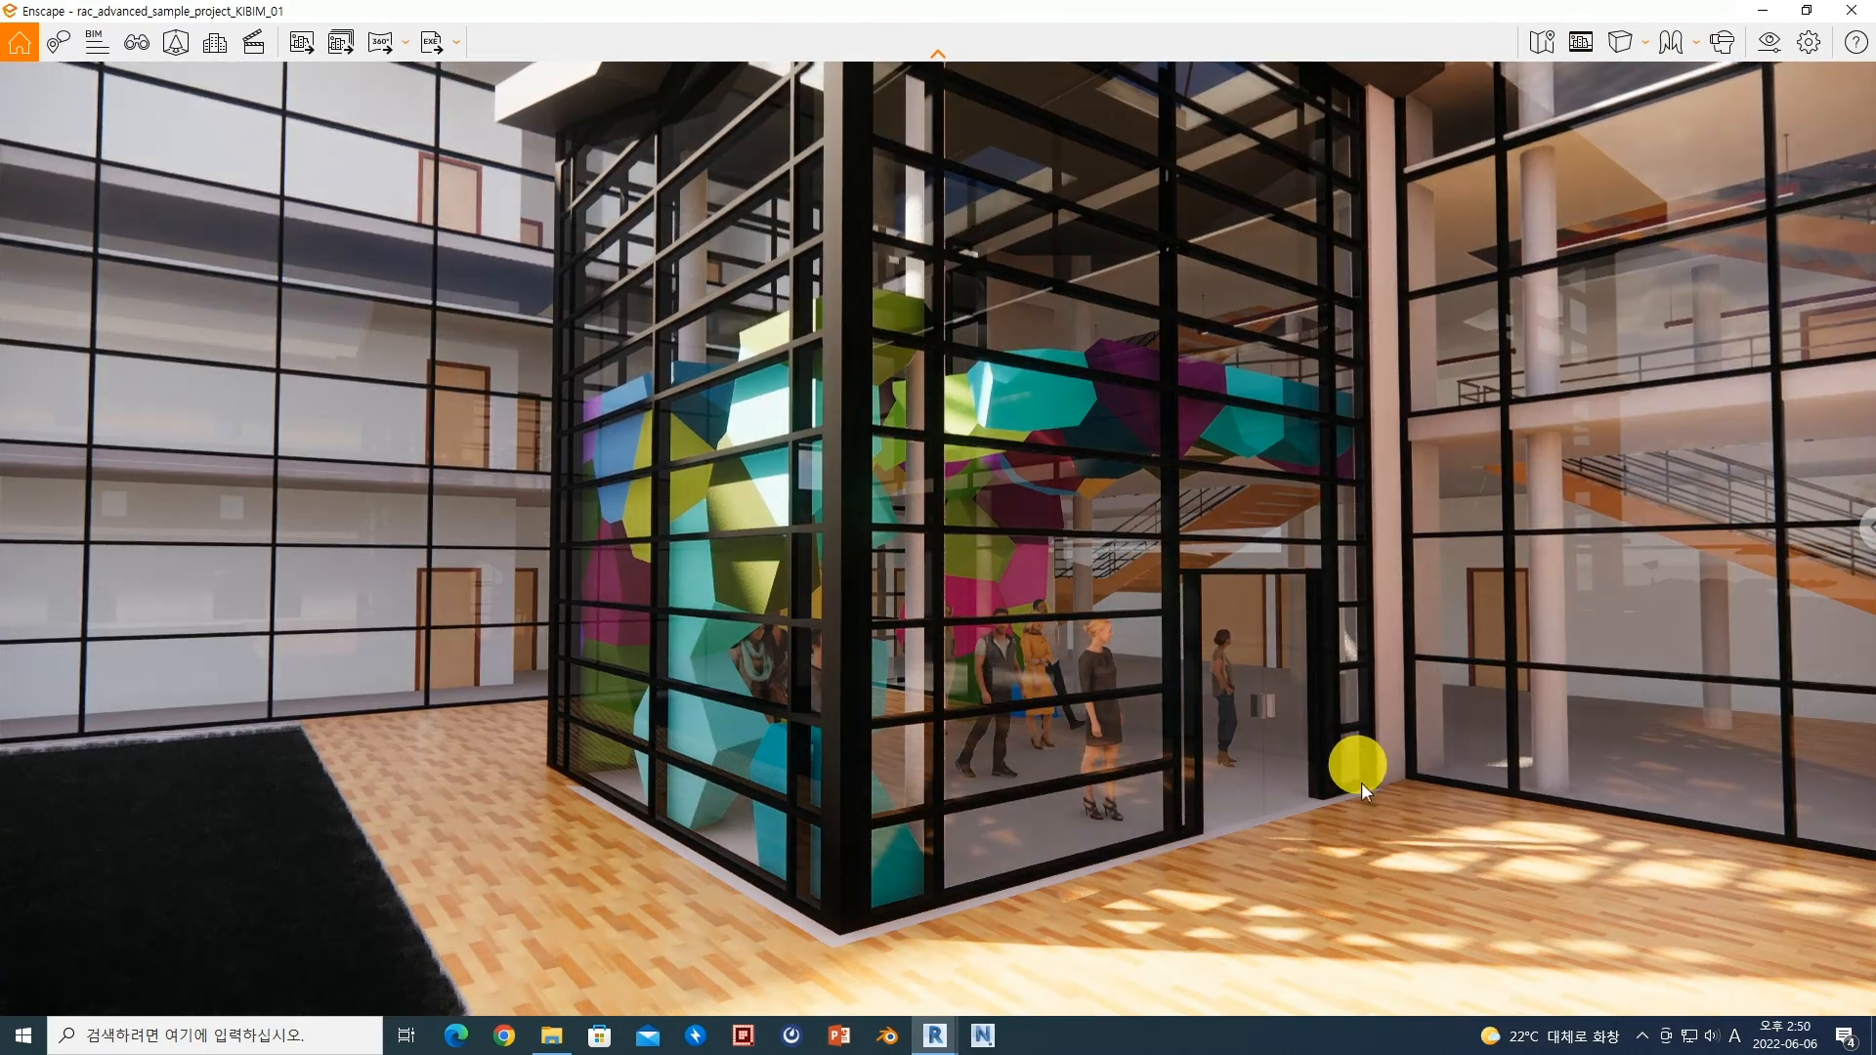
Step: Shift the Enscape time of day to about 05:18 while viewing the lounge's entrance facade
scroll(1377, 830, "up", 3)
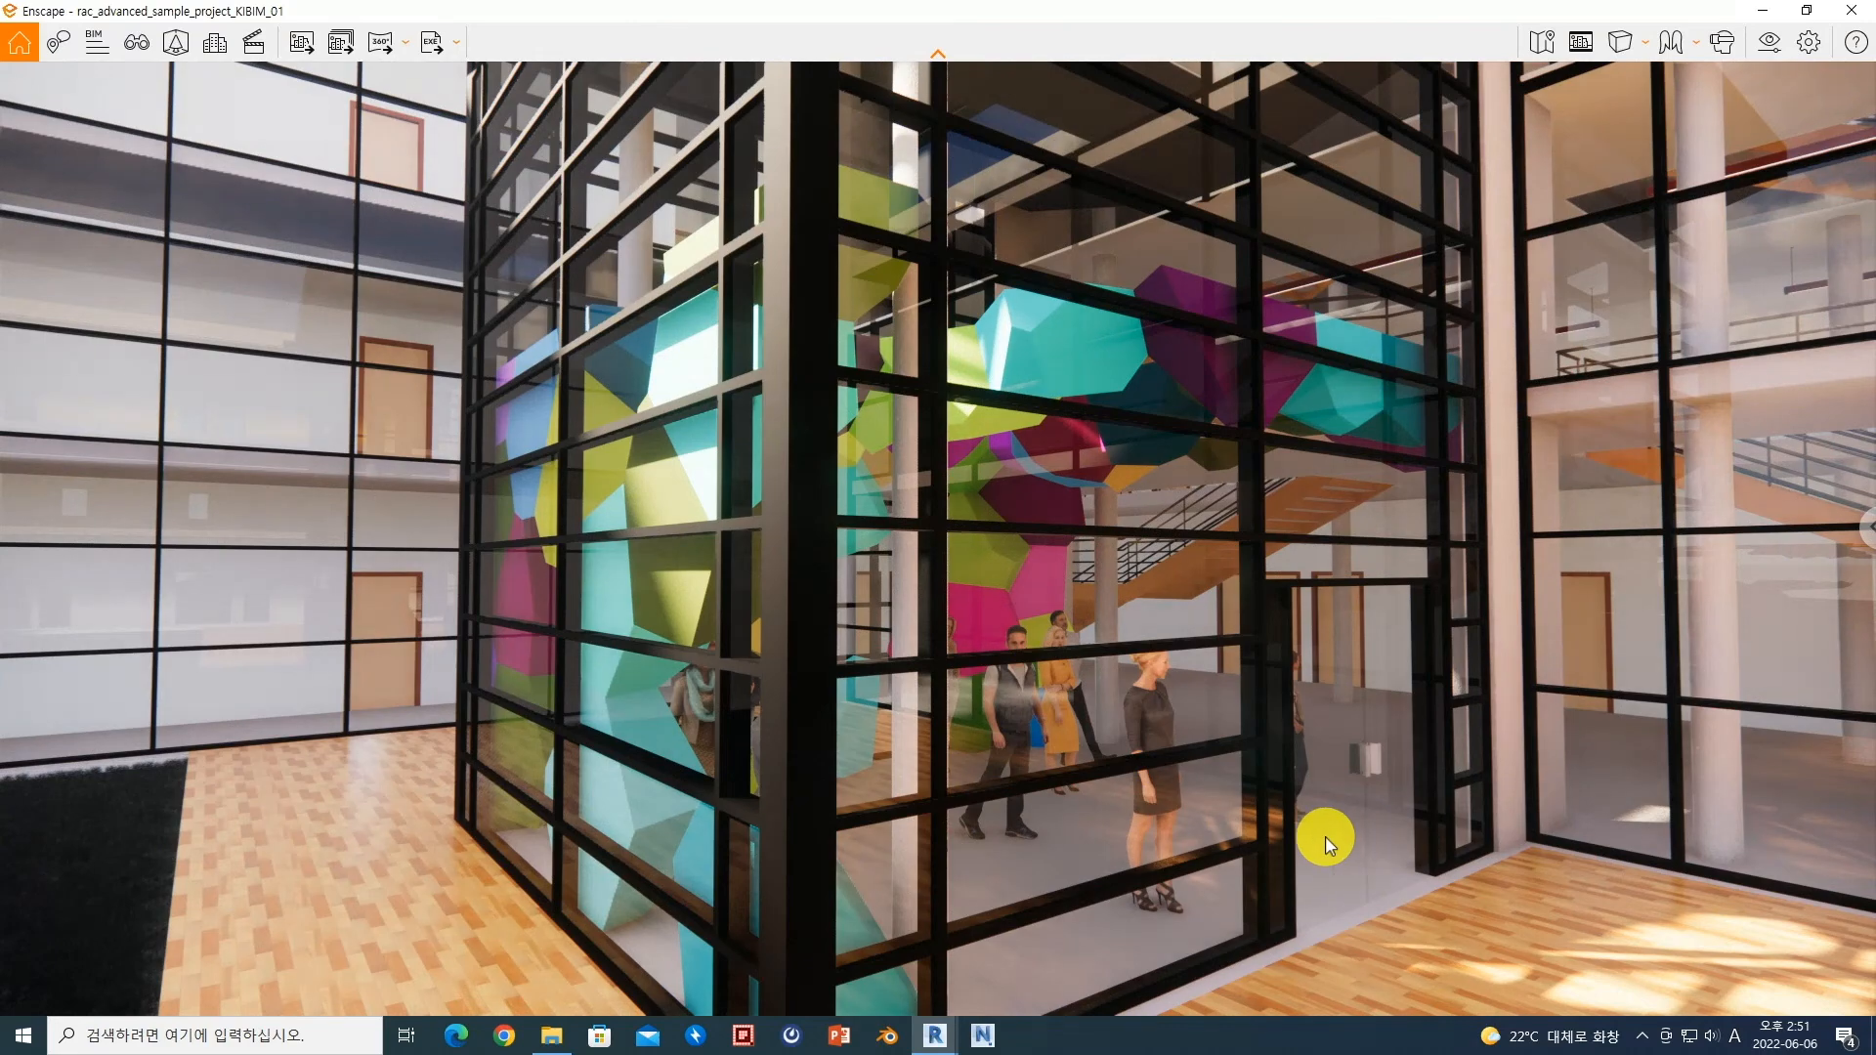
scroll(1354, 865, "up", 2)
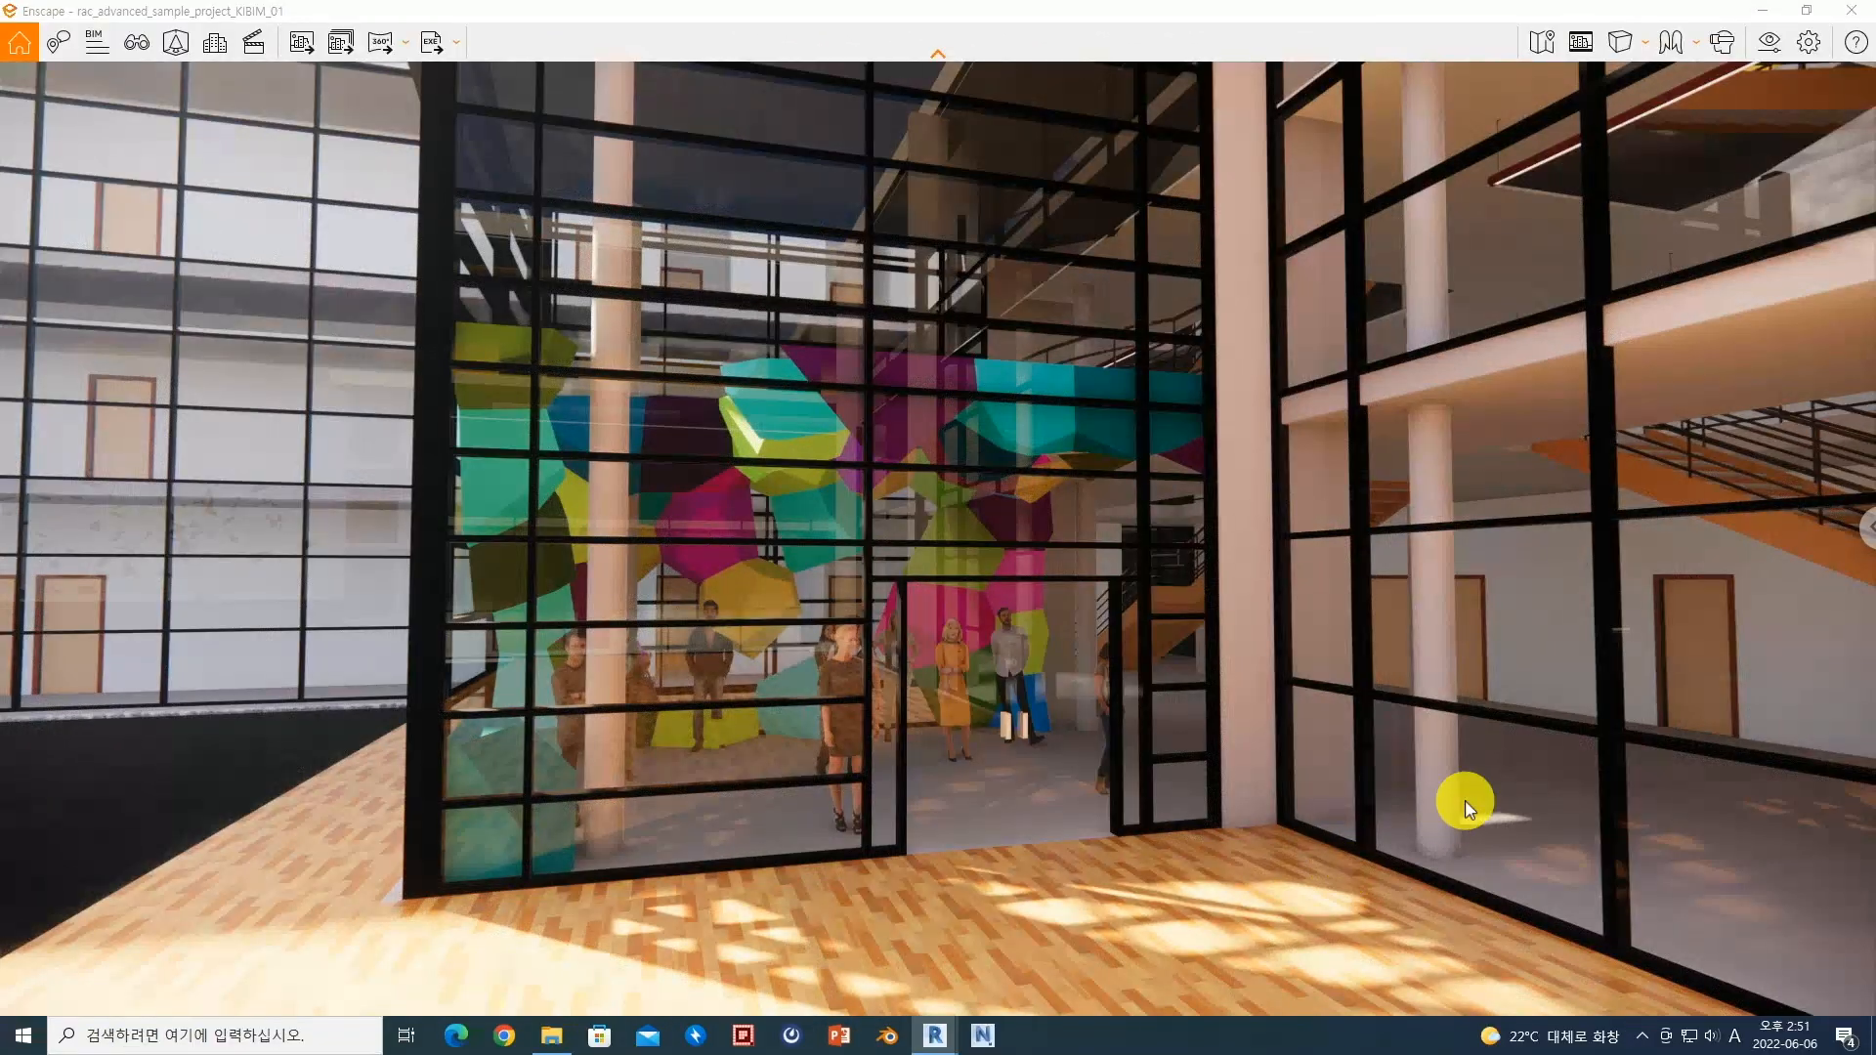
right_click_drag(1494, 796, 1001, 788, "shift")
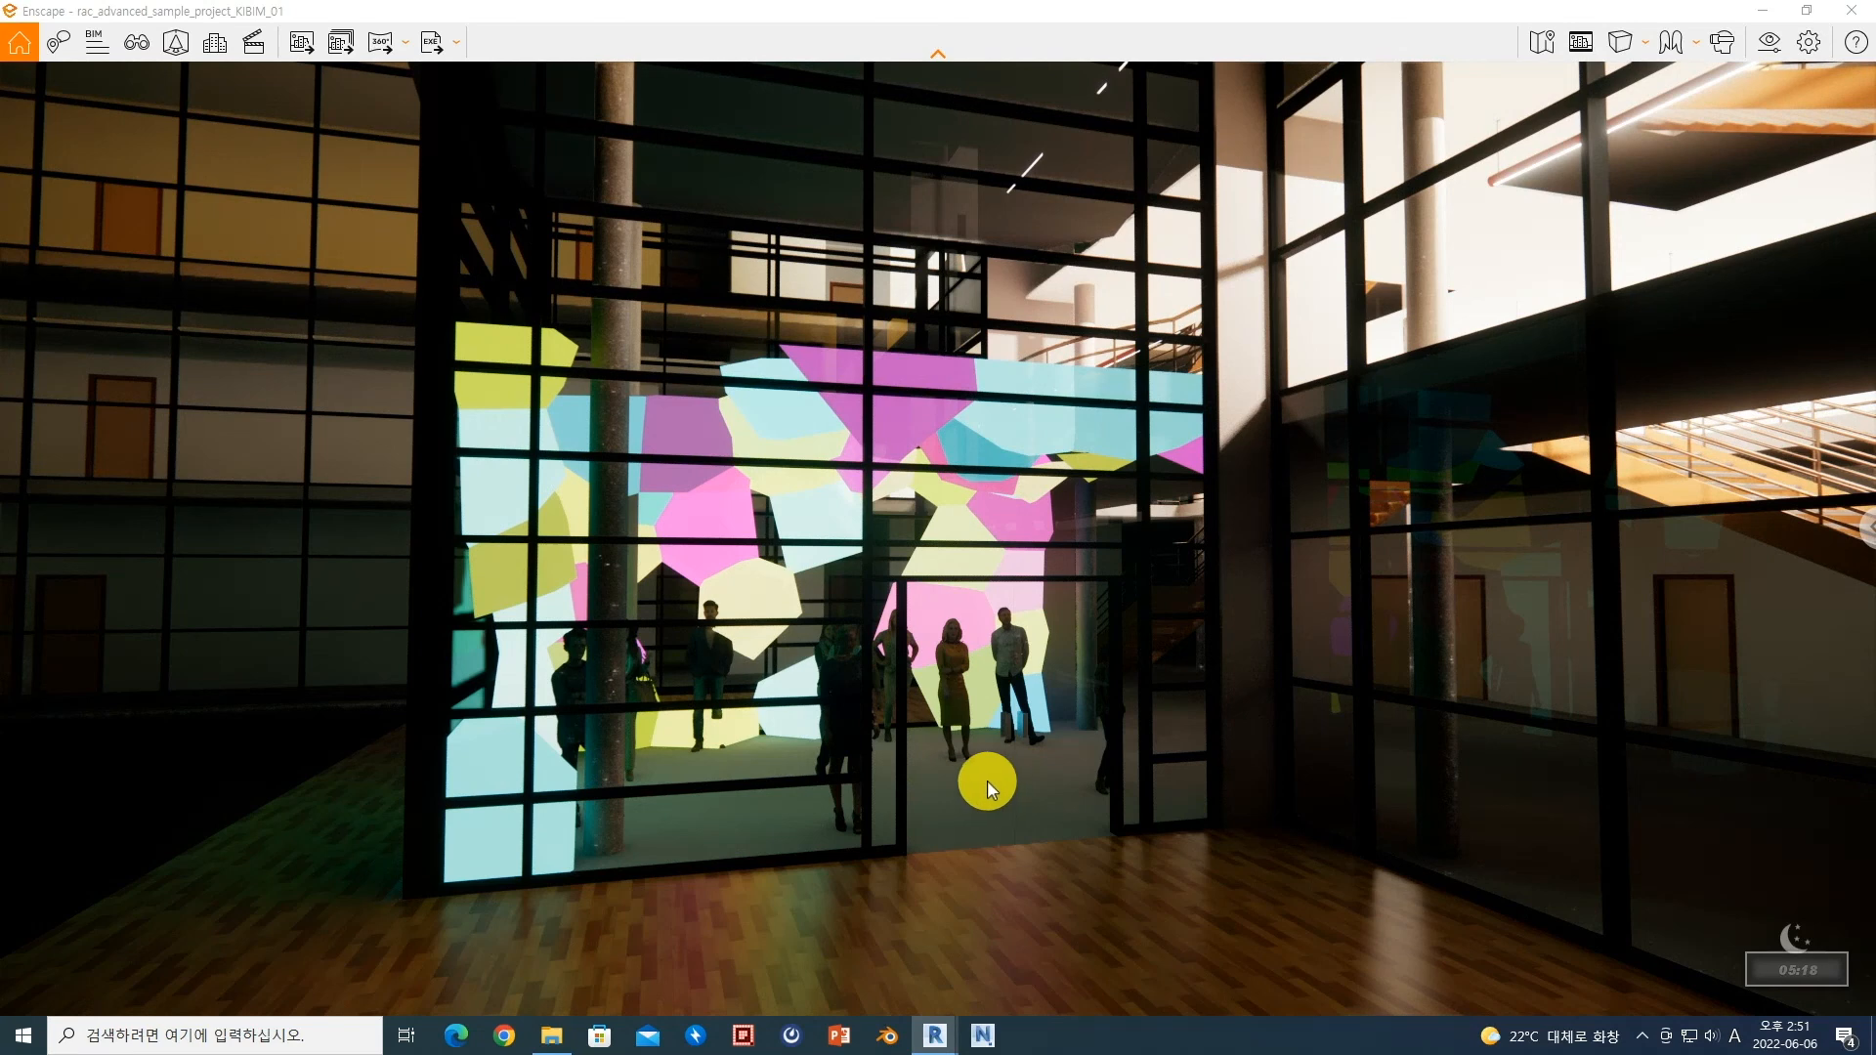